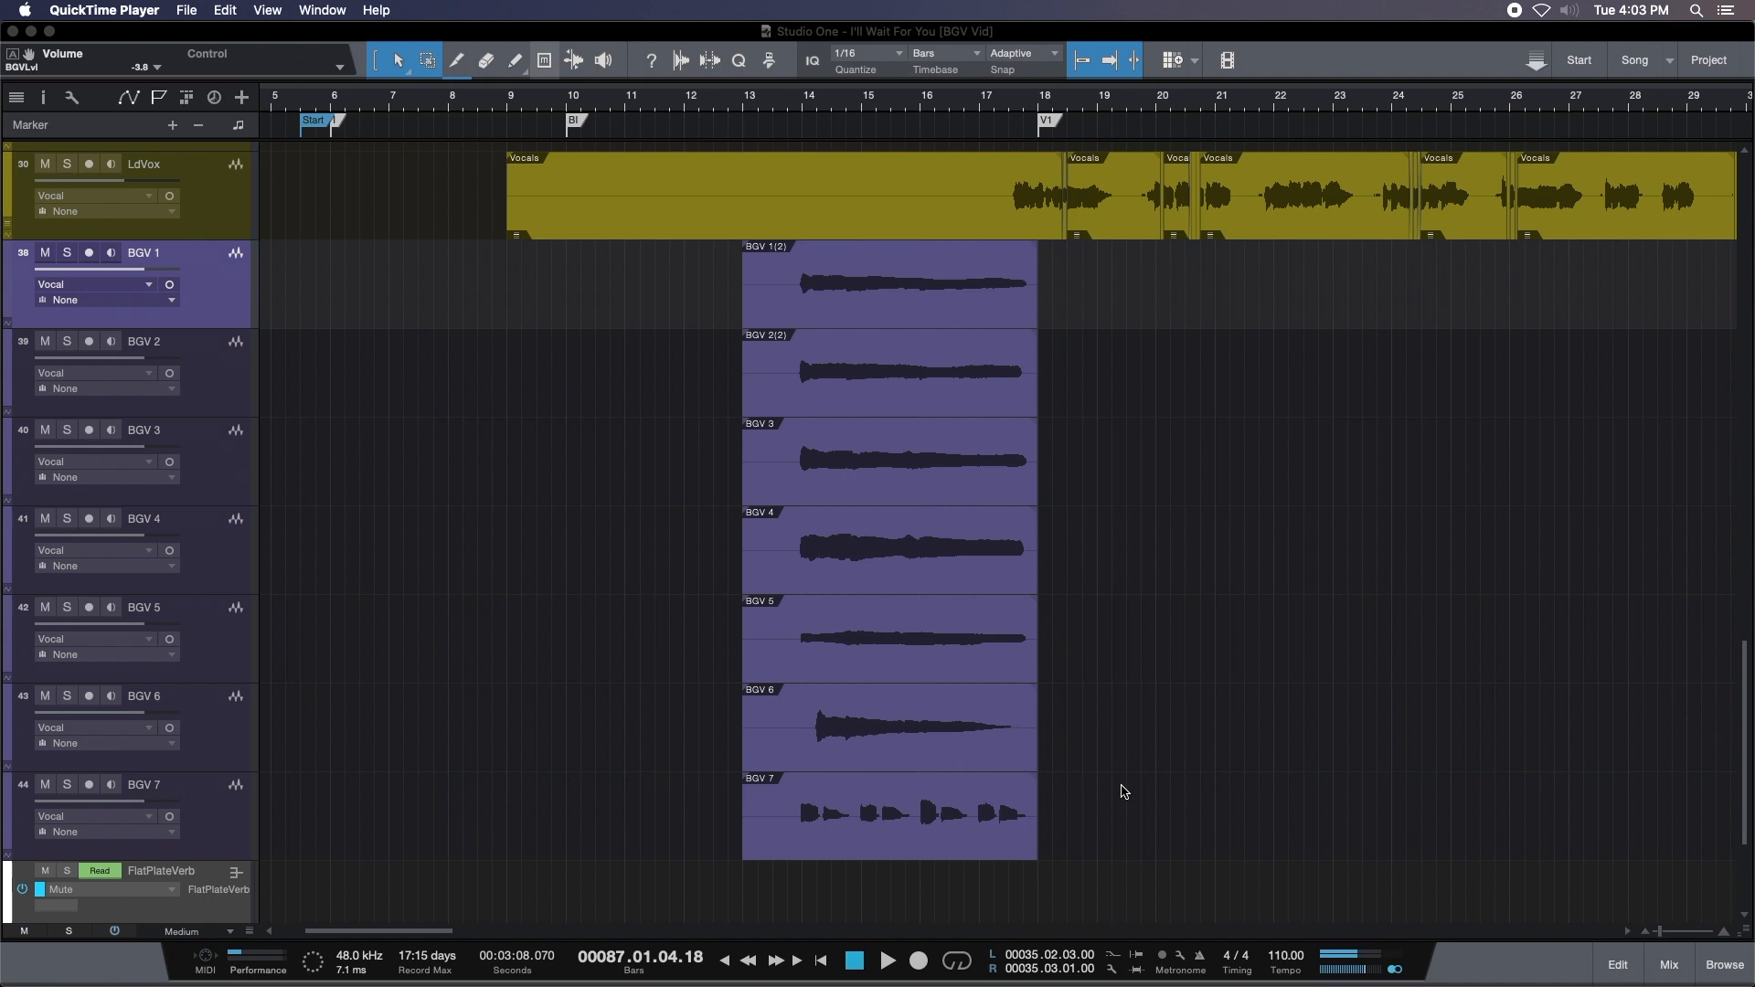
# Play the song from bar 10 into verse 1 to hear the stacked background vocals, and stop near bar 19.
pyautogui.click(235, 793)
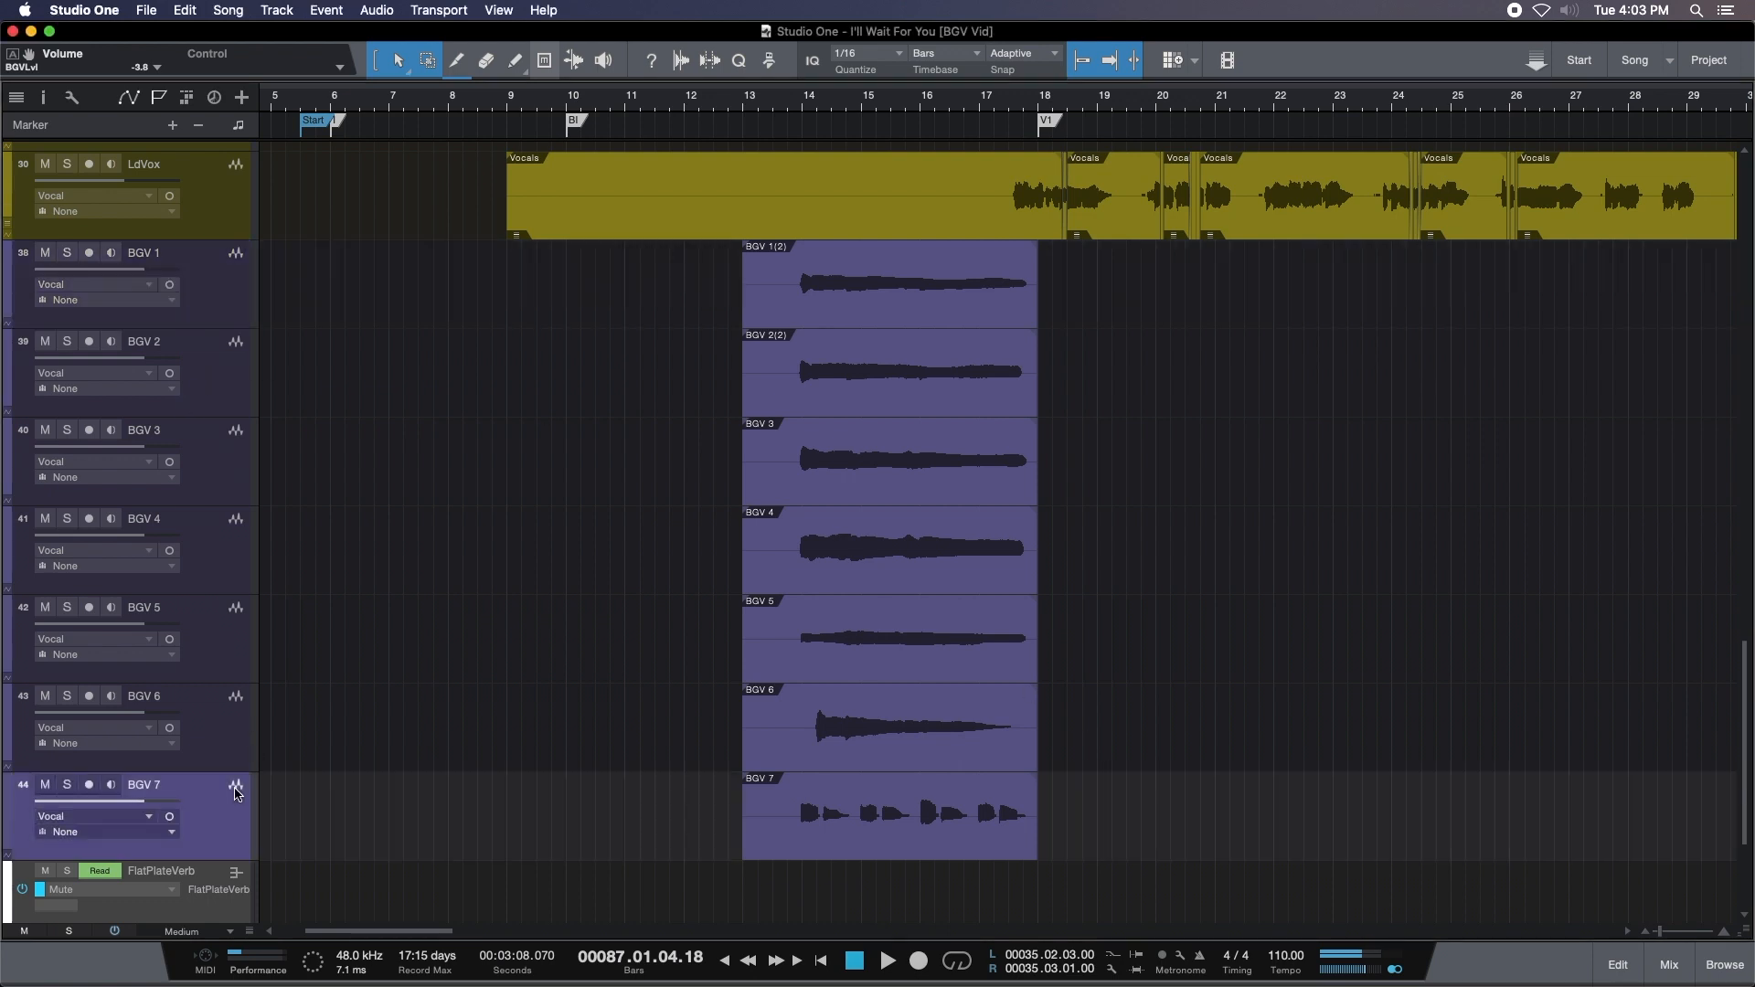
pyautogui.click(218, 315)
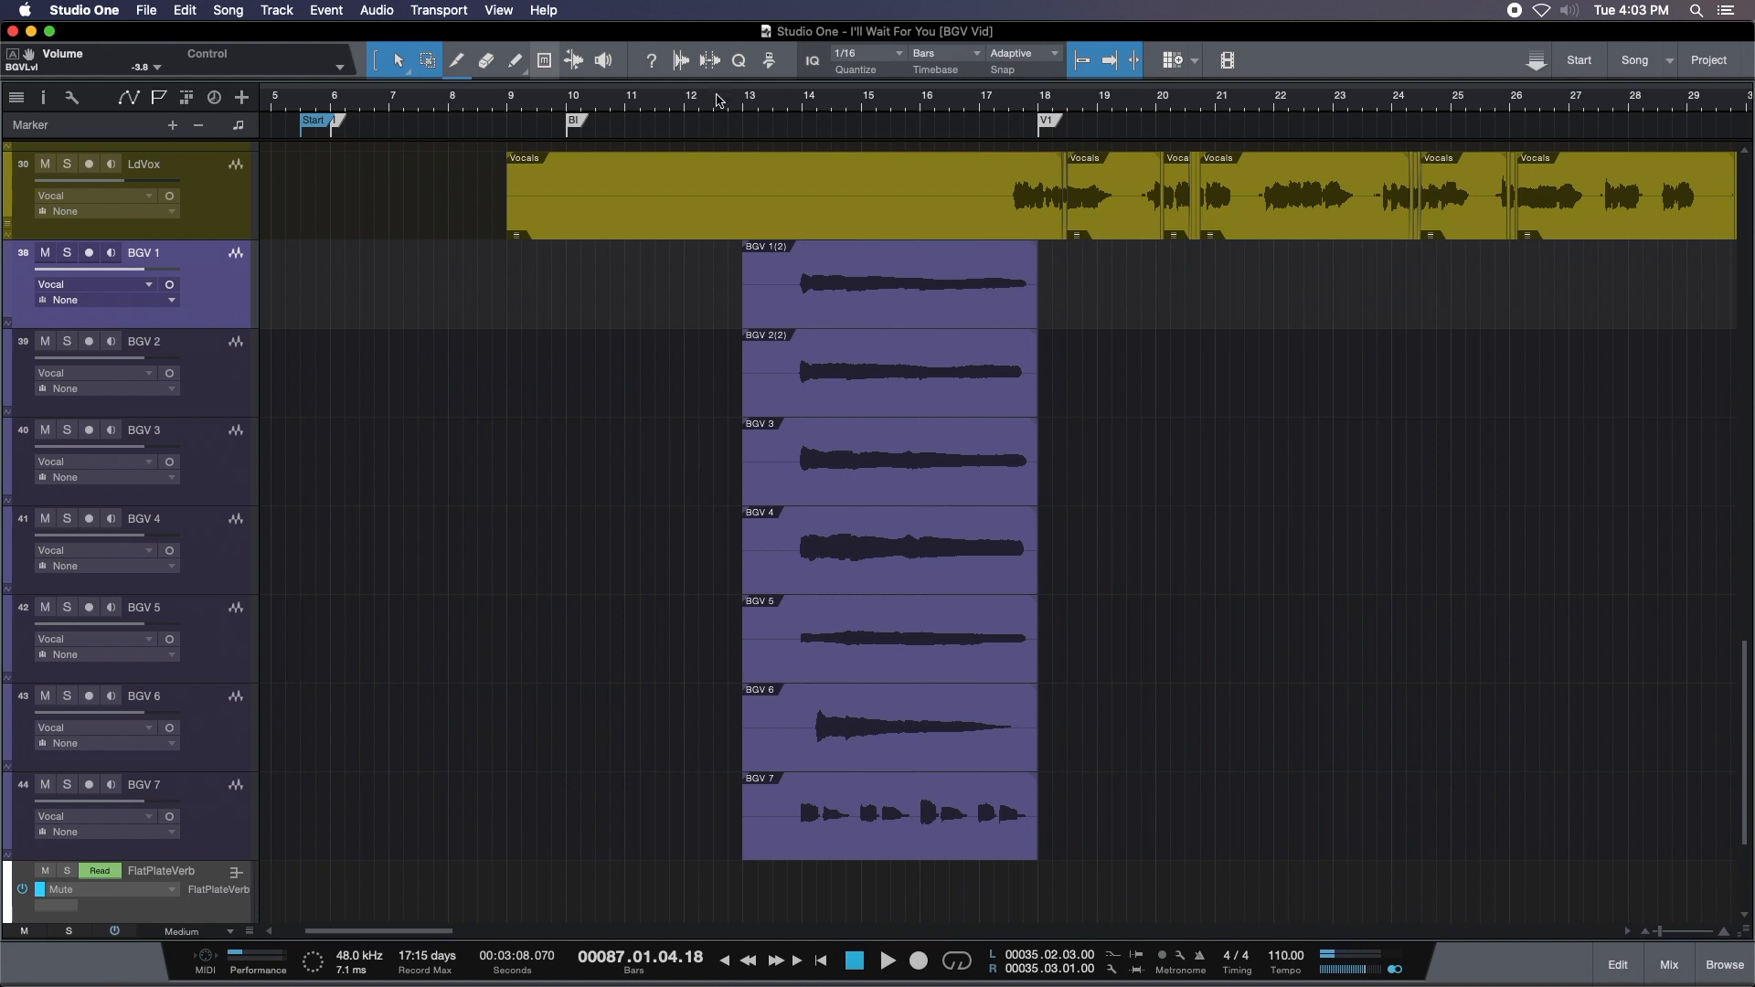
pyautogui.click(574, 100)
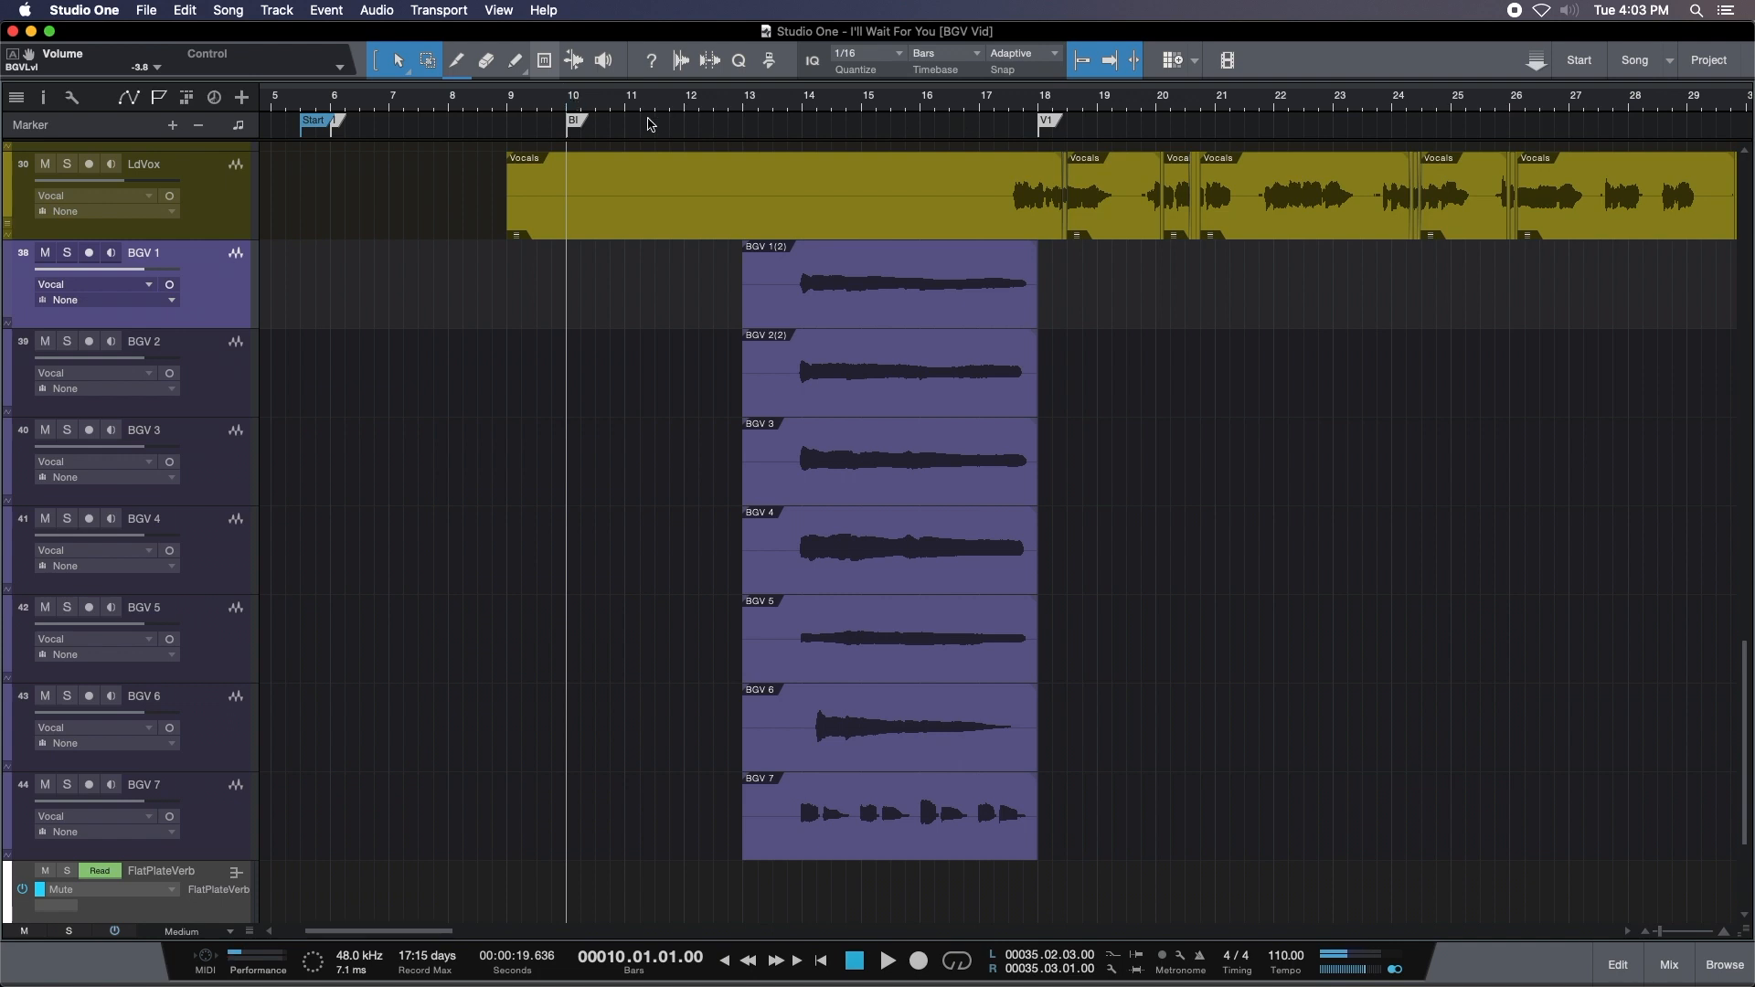
pyautogui.press('space')
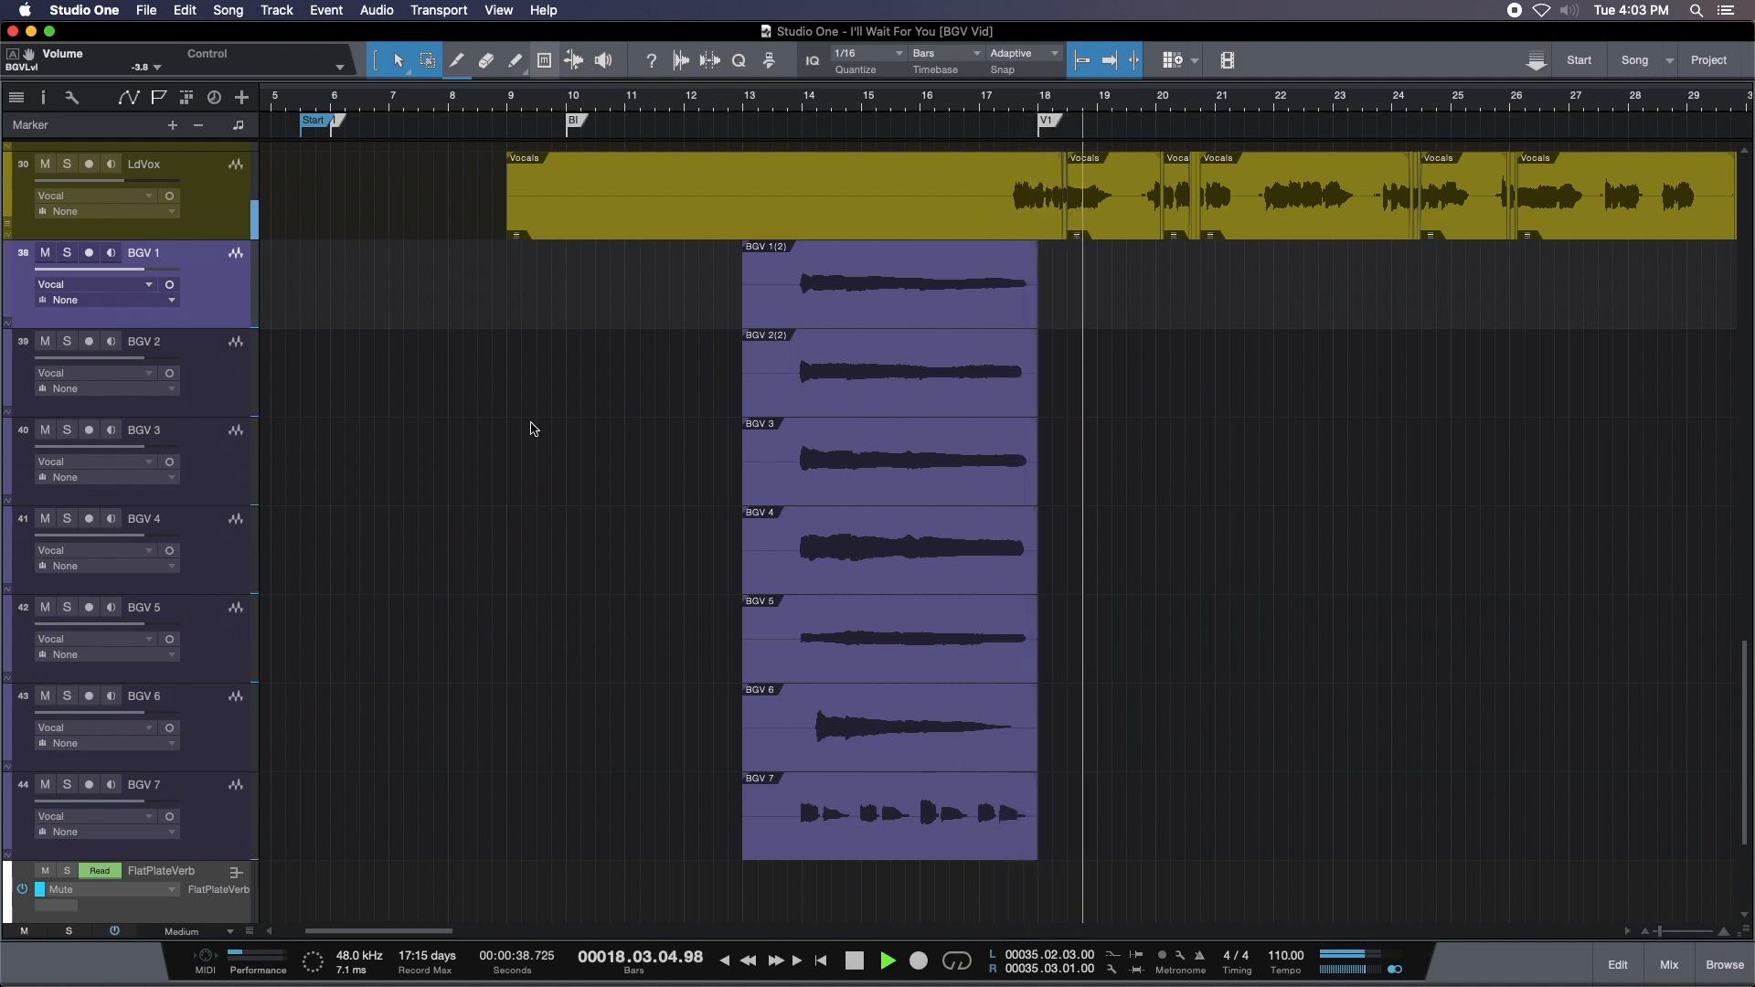
pyautogui.press('space')
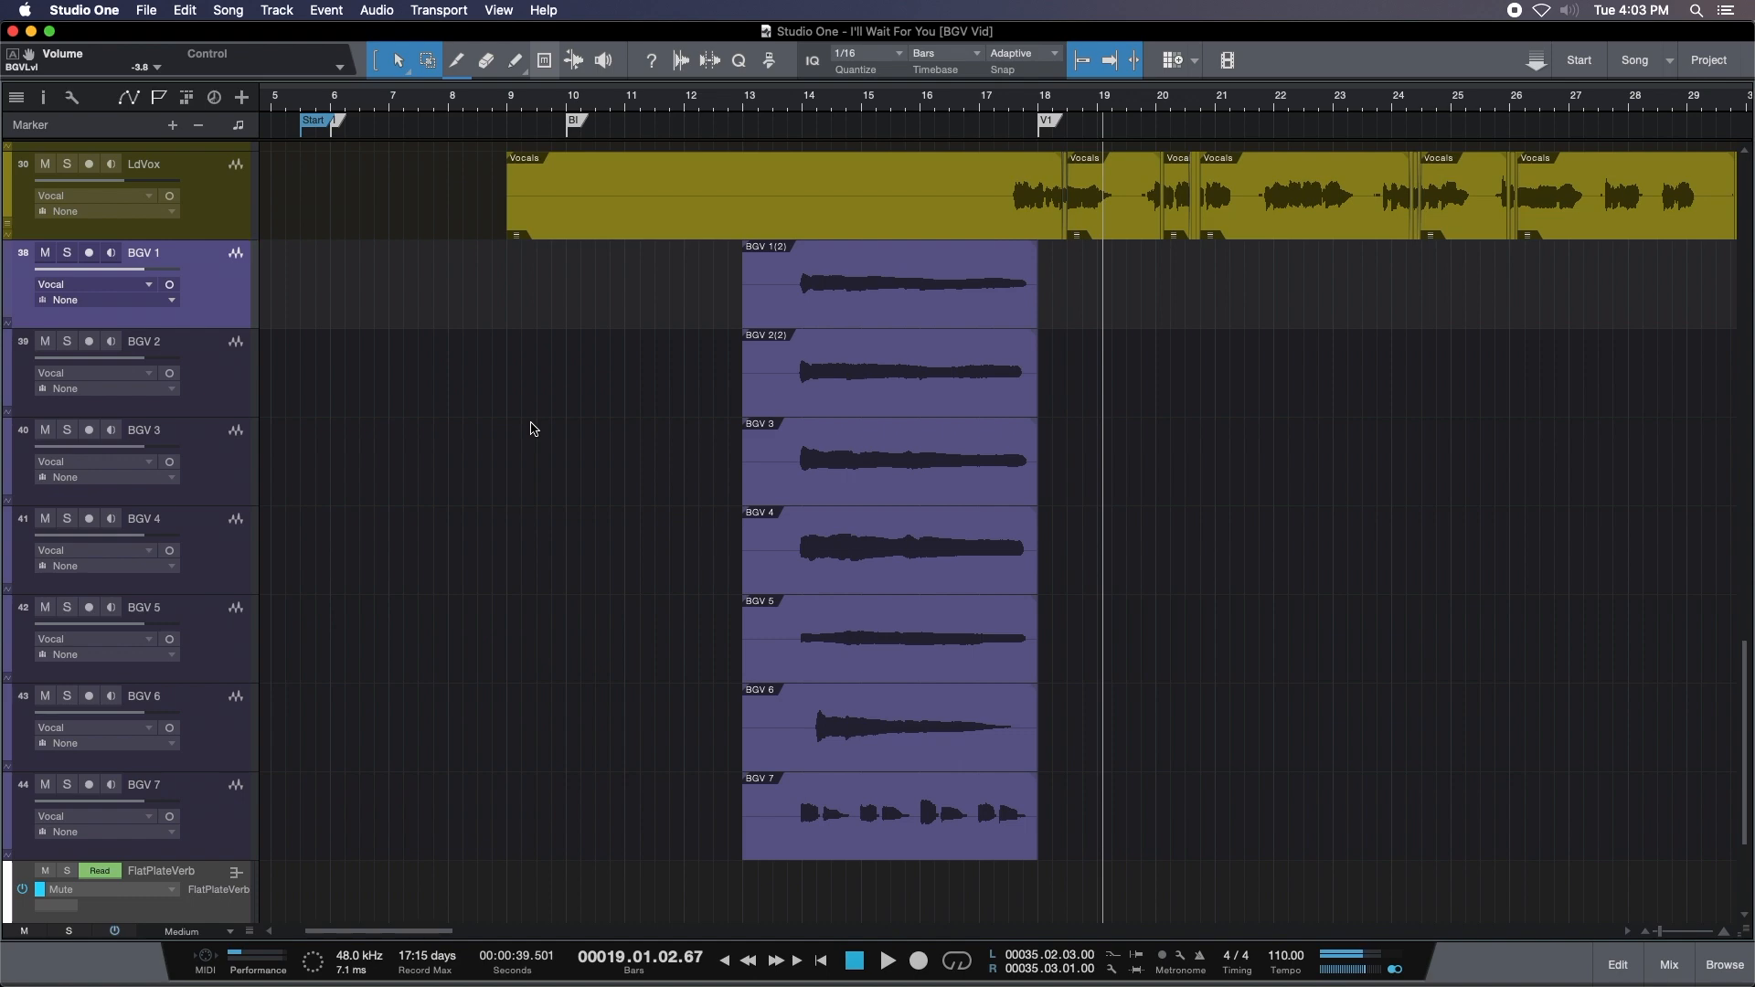
# Group the tracks BGV 1 through BGV 7 so their events are edited together.
pyautogui.moveTo(861, 108); pyautogui.dragTo(591, 70)
pyautogui.click(520, 322)
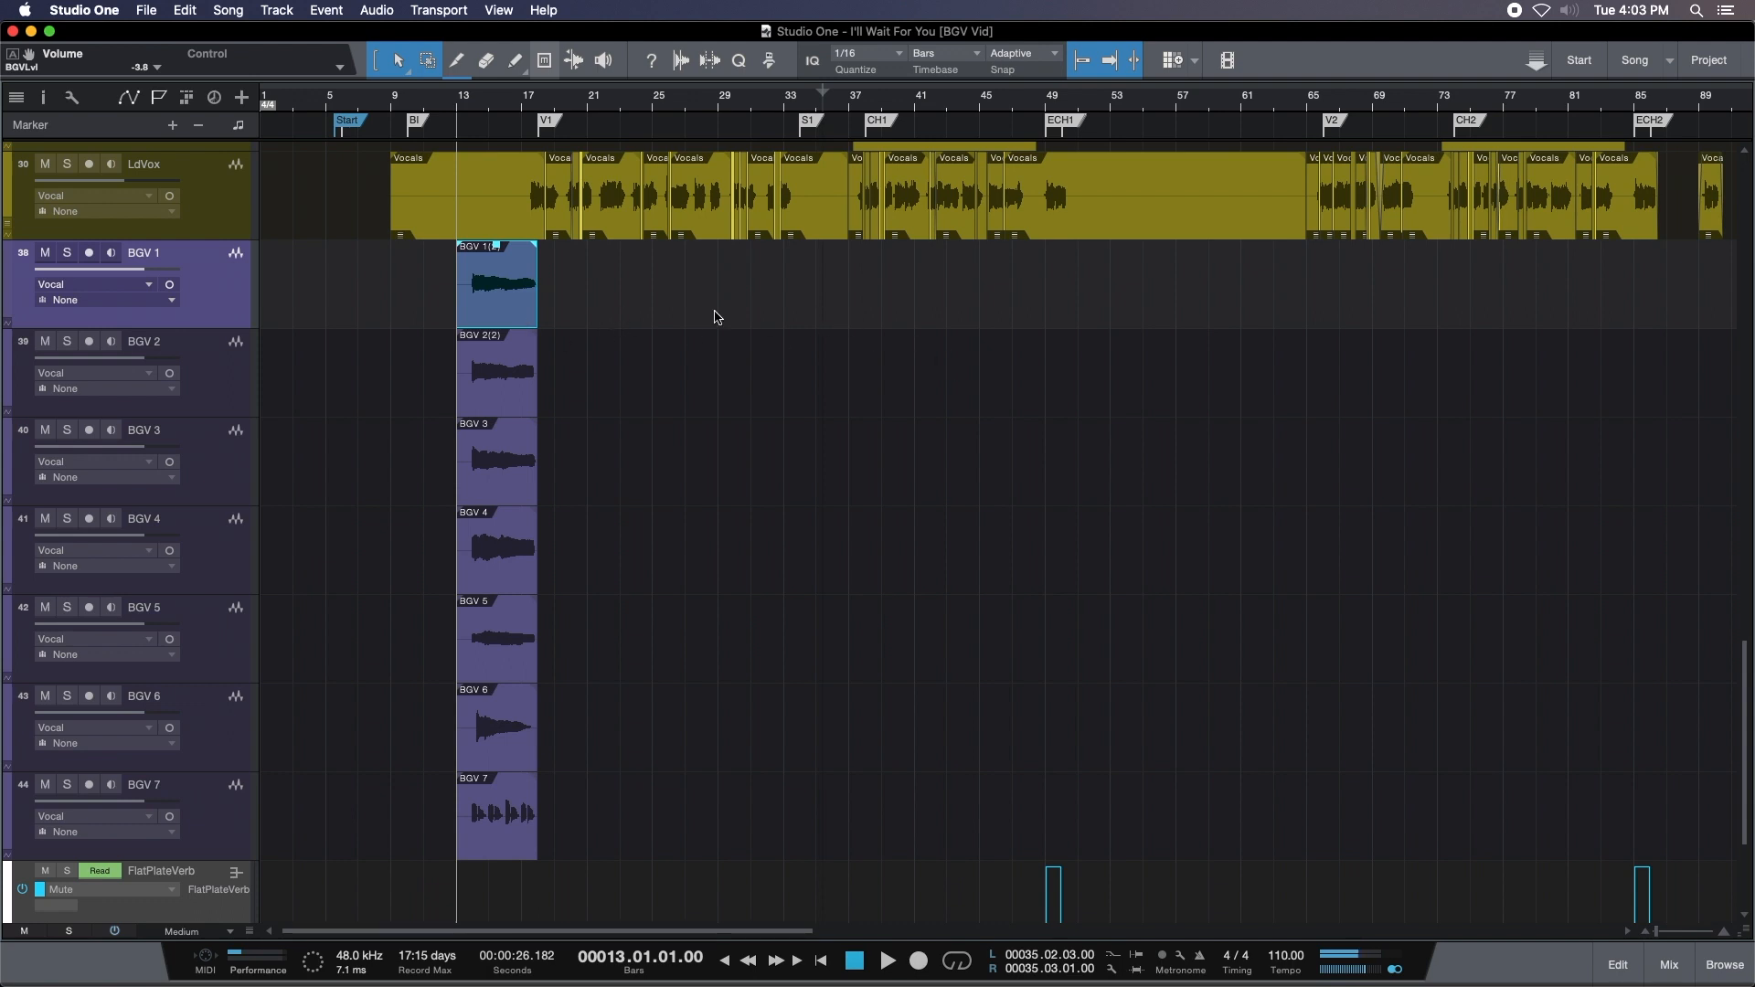
pyautogui.moveTo(503, 116); pyautogui.dragTo(517, 120)
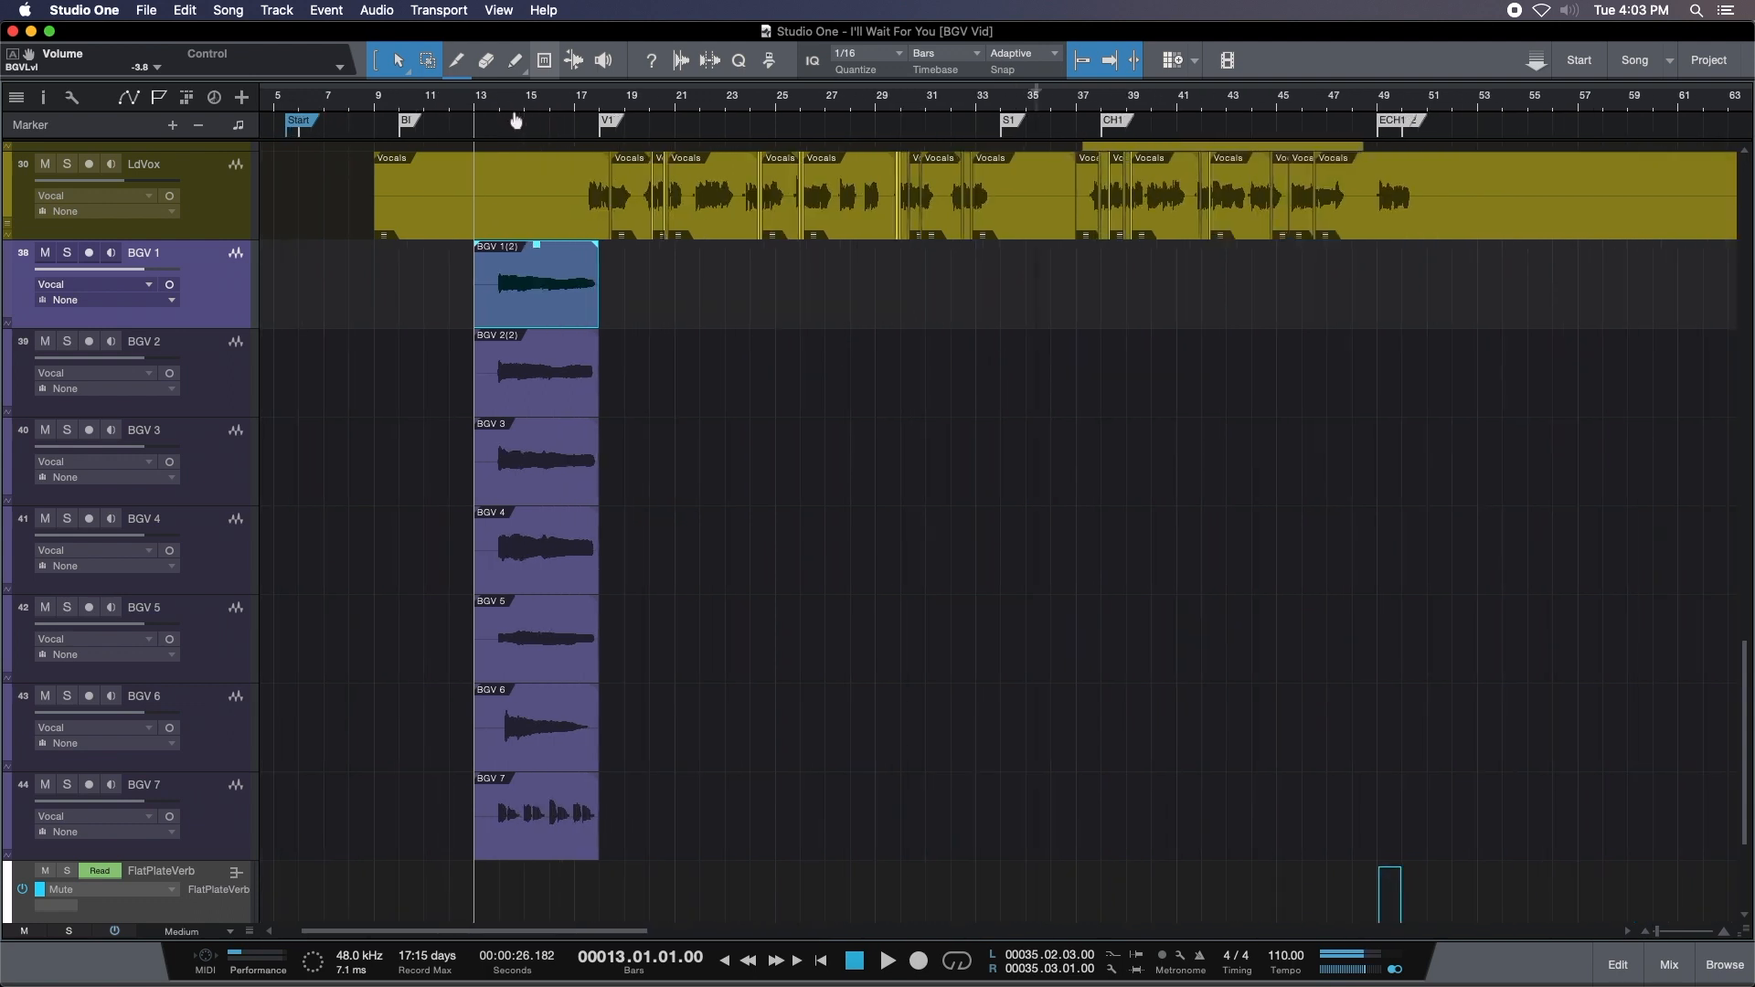
pyautogui.moveTo(689, 239); pyautogui.dragTo(489, 822)
pyautogui.click(849, 620)
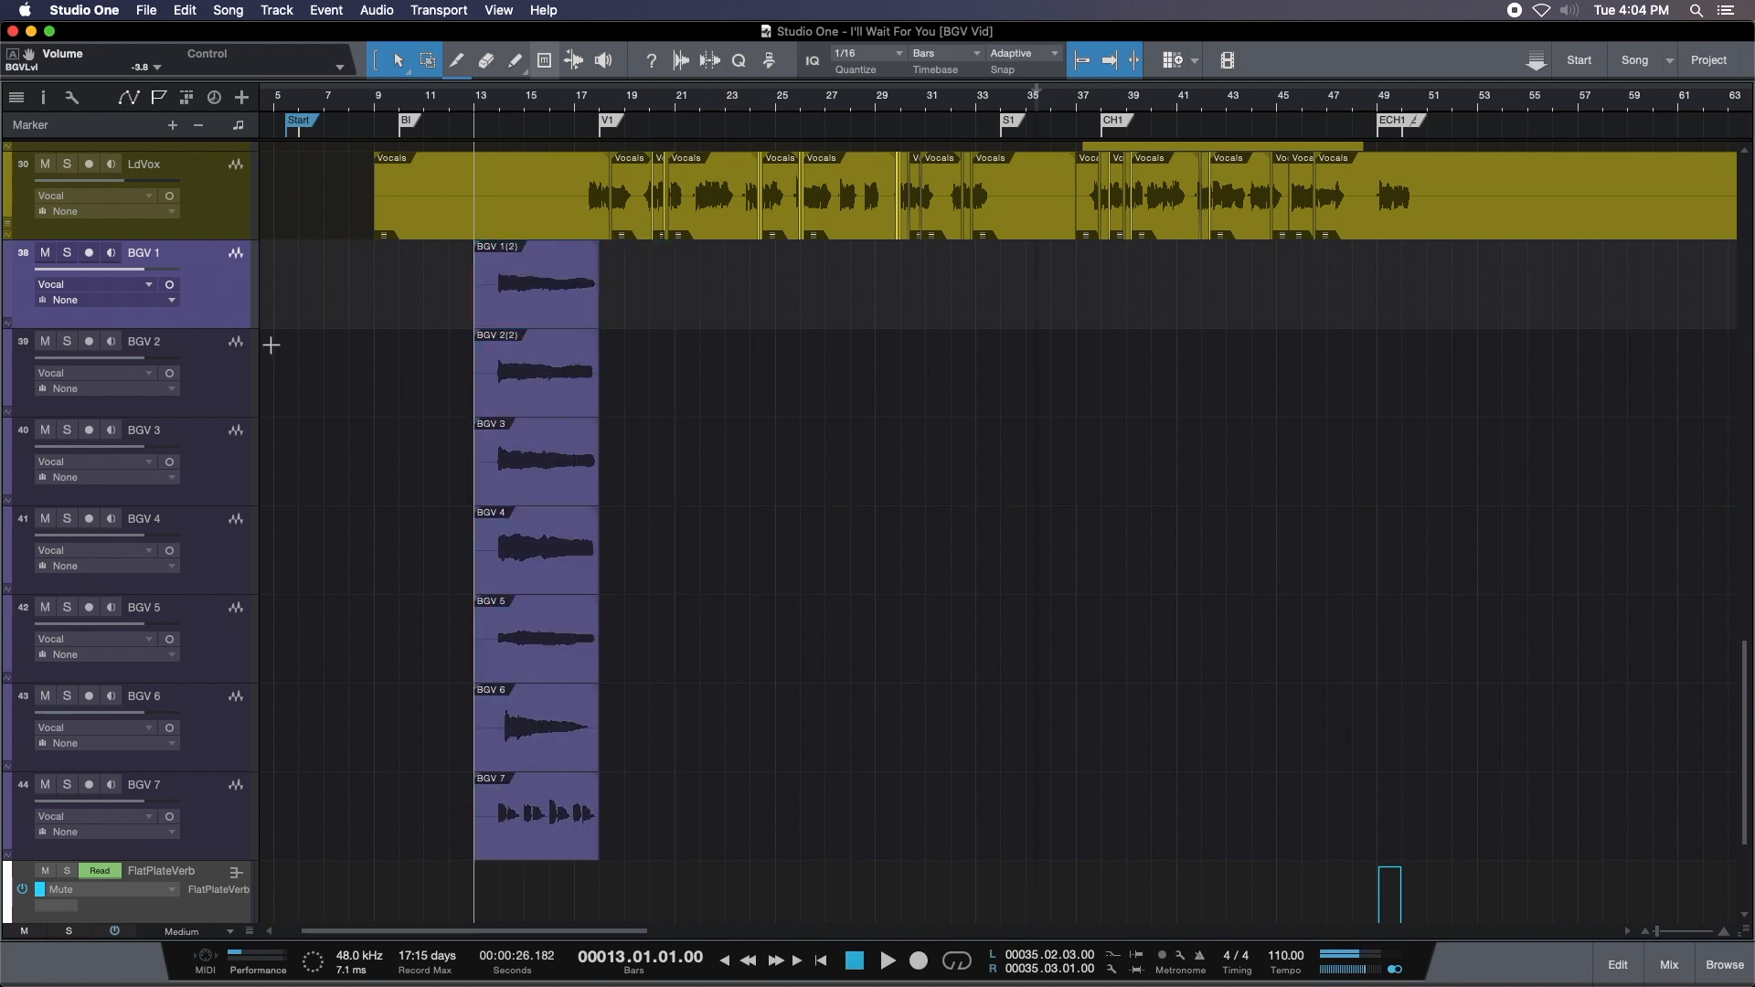
pyautogui.keyDown('shift'); pyautogui.click(218, 804); pyautogui.keyUp('shift')
pyautogui.press('super+g')
# Duplicate the grouped background vocal events at bar 13 and move the copy to bar 33, just before the S1 marker.
pyautogui.click(518, 318)
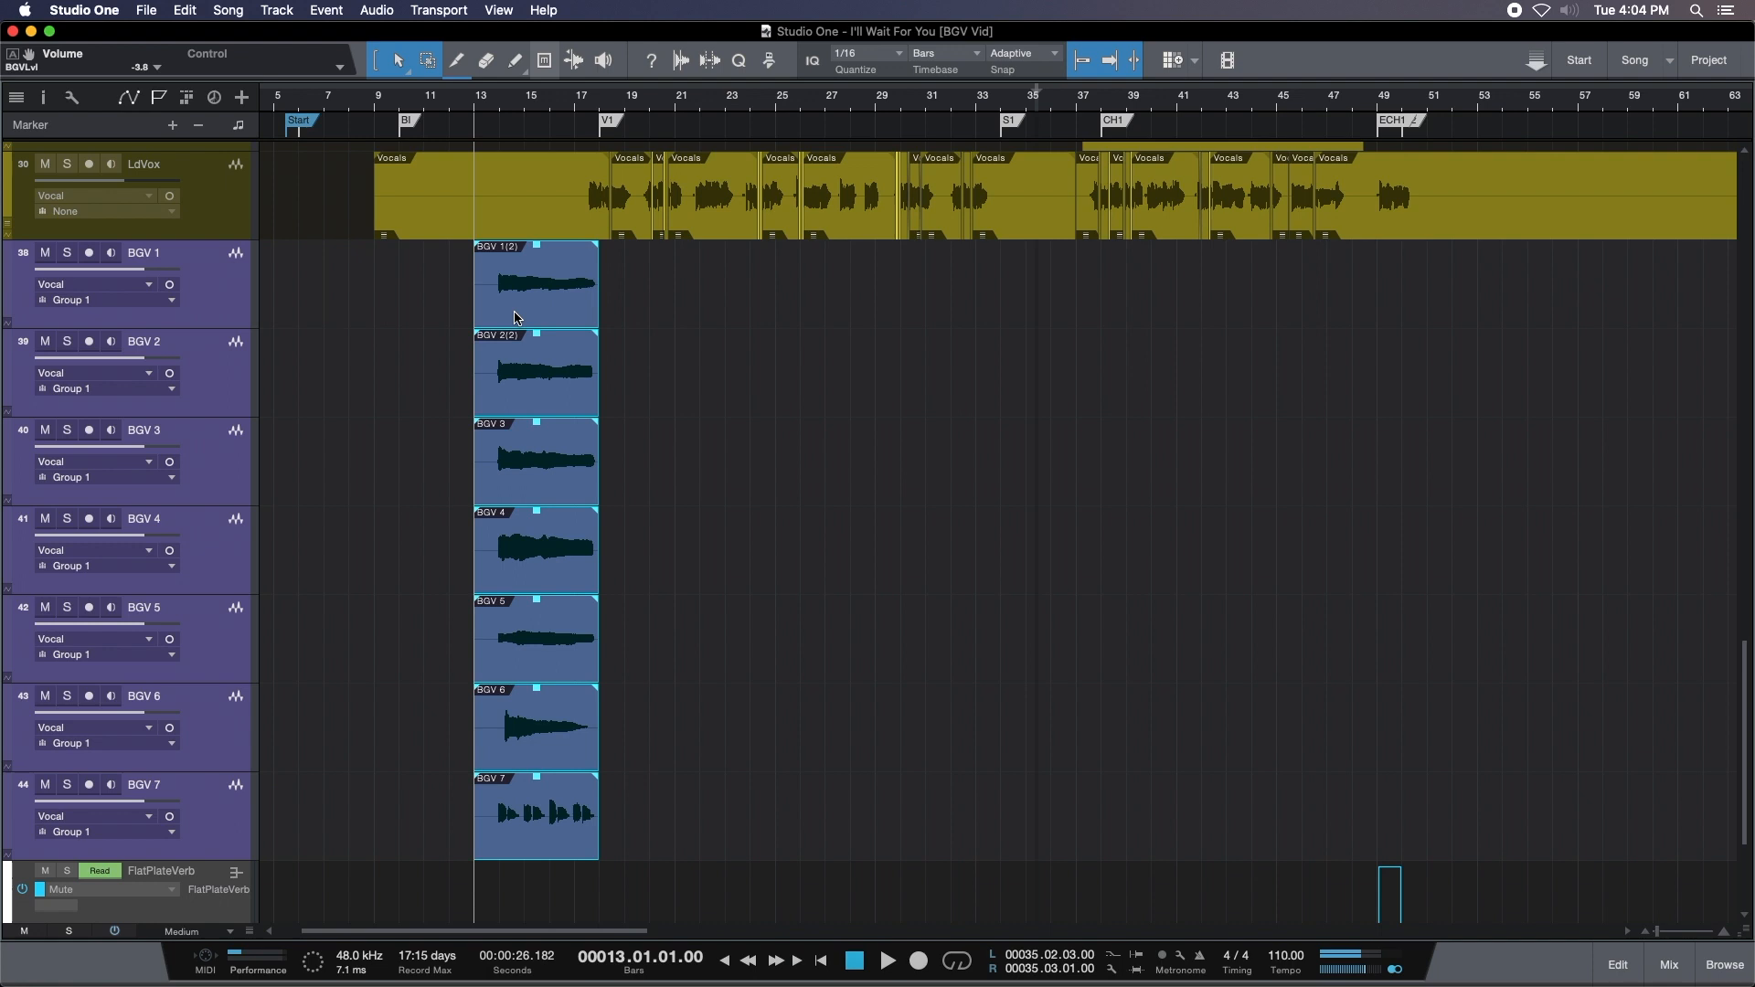
pyautogui.press('d')
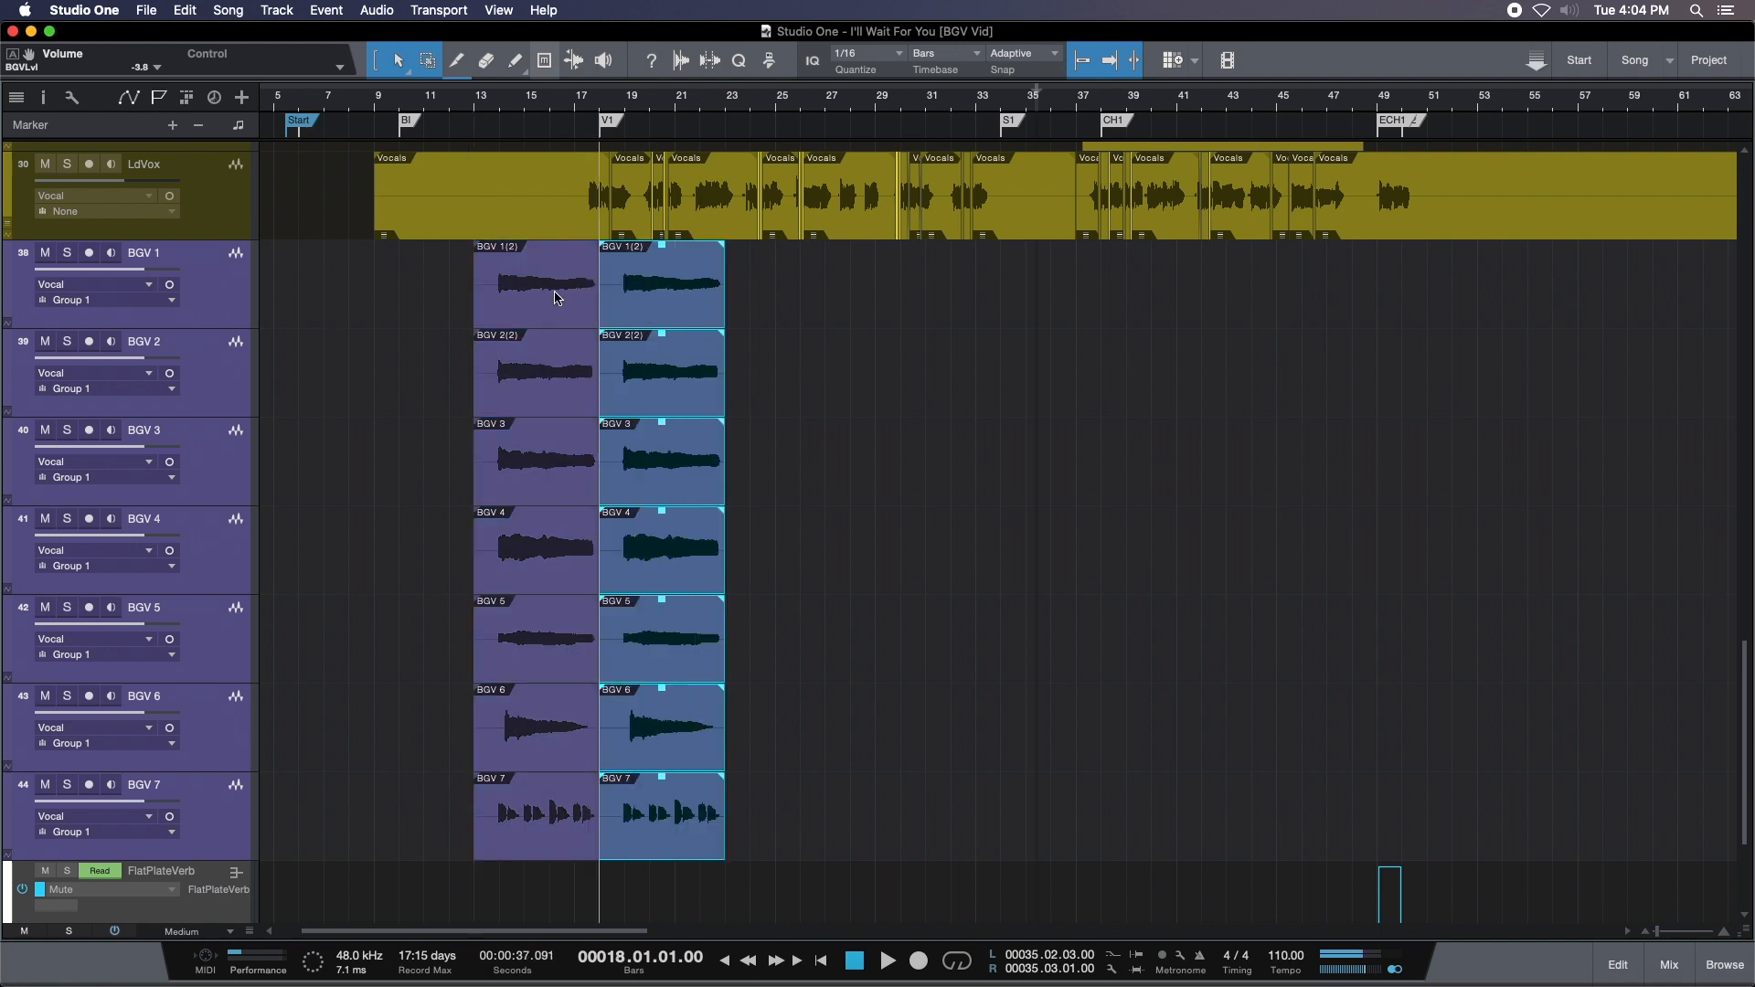
pyautogui.moveTo(709, 305); pyautogui.dragTo(1083, 292)
# Duplicate the bar 33 background vocals, trim the copy's silent first bar and shift it to start at the CH1 marker.
pyautogui.moveTo(1094, 95); pyautogui.dragTo(800, 151)
pyautogui.press('d')
pyautogui.moveTo(898, 116); pyautogui.dragTo(864, 128)
pyautogui.moveTo(846, 311)
pyautogui.mouseDown()
pyautogui.moveTo(1108, 303)
pyautogui.moveTo(868, 313)
pyautogui.mouseUp()
pyautogui.moveTo(904, 111); pyautogui.dragTo(604, 94)
pyautogui.moveTo(969, 99); pyautogui.dragTo(998, 187)
pyautogui.moveTo(1040, 266); pyautogui.dragTo(1022, 260)
# Duplicate the trimmed four-bar background vocals twice to cover the rest of the first chorus.
pyautogui.moveTo(955, 108); pyautogui.dragTo(1053, 79)
pyautogui.press('d')
pyautogui.moveTo(775, 105); pyautogui.dragTo(506, 84)
pyautogui.press('d')
# Duplicate the four-bar background vocals four more times to fill the section from S2 up to the V2 marker.
pyautogui.moveTo(1159, 105); pyautogui.dragTo(633, 131)
pyautogui.click(631, 100)
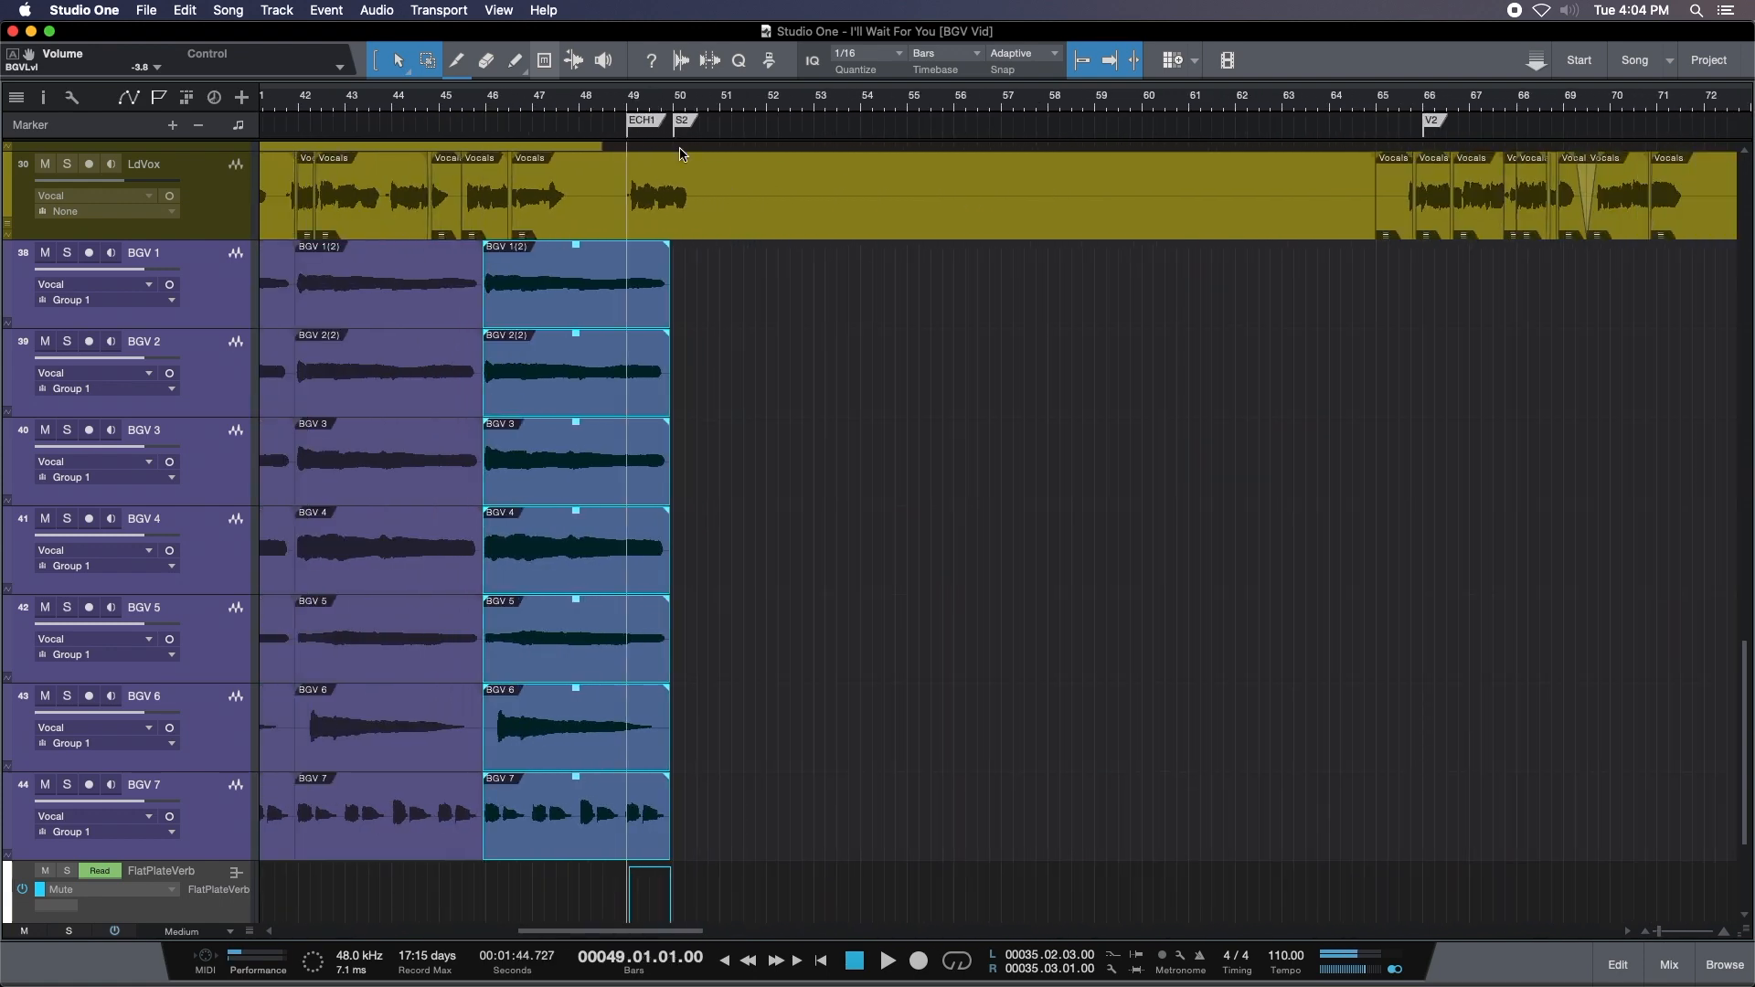
pyautogui.press('d')
pyautogui.press('d')
pyautogui.press('d')
pyautogui.press('d')
# Duplicate the background vocals three more times past V2, and delete the two copies over verse 2 so only the CH2 copy remains.
pyautogui.moveTo(1387, 98); pyautogui.dragTo(735, 86)
pyautogui.press('d')
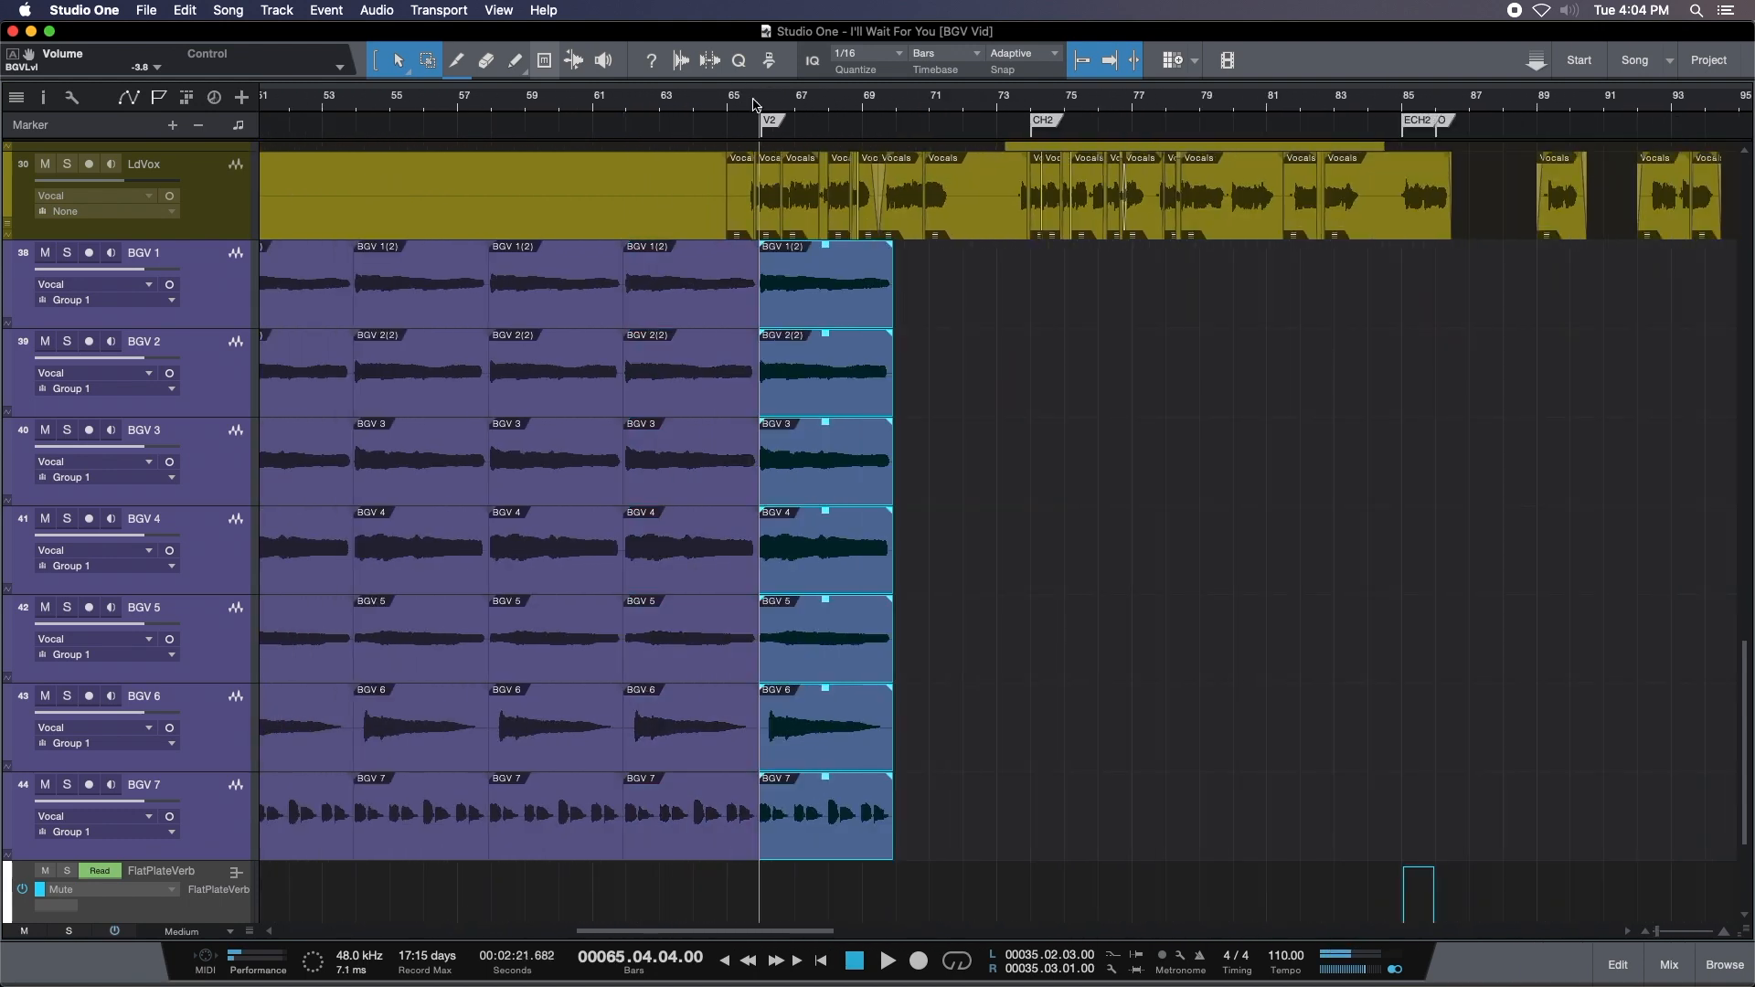
pyautogui.press('d')
pyautogui.press('d')
pyautogui.click(866, 301)
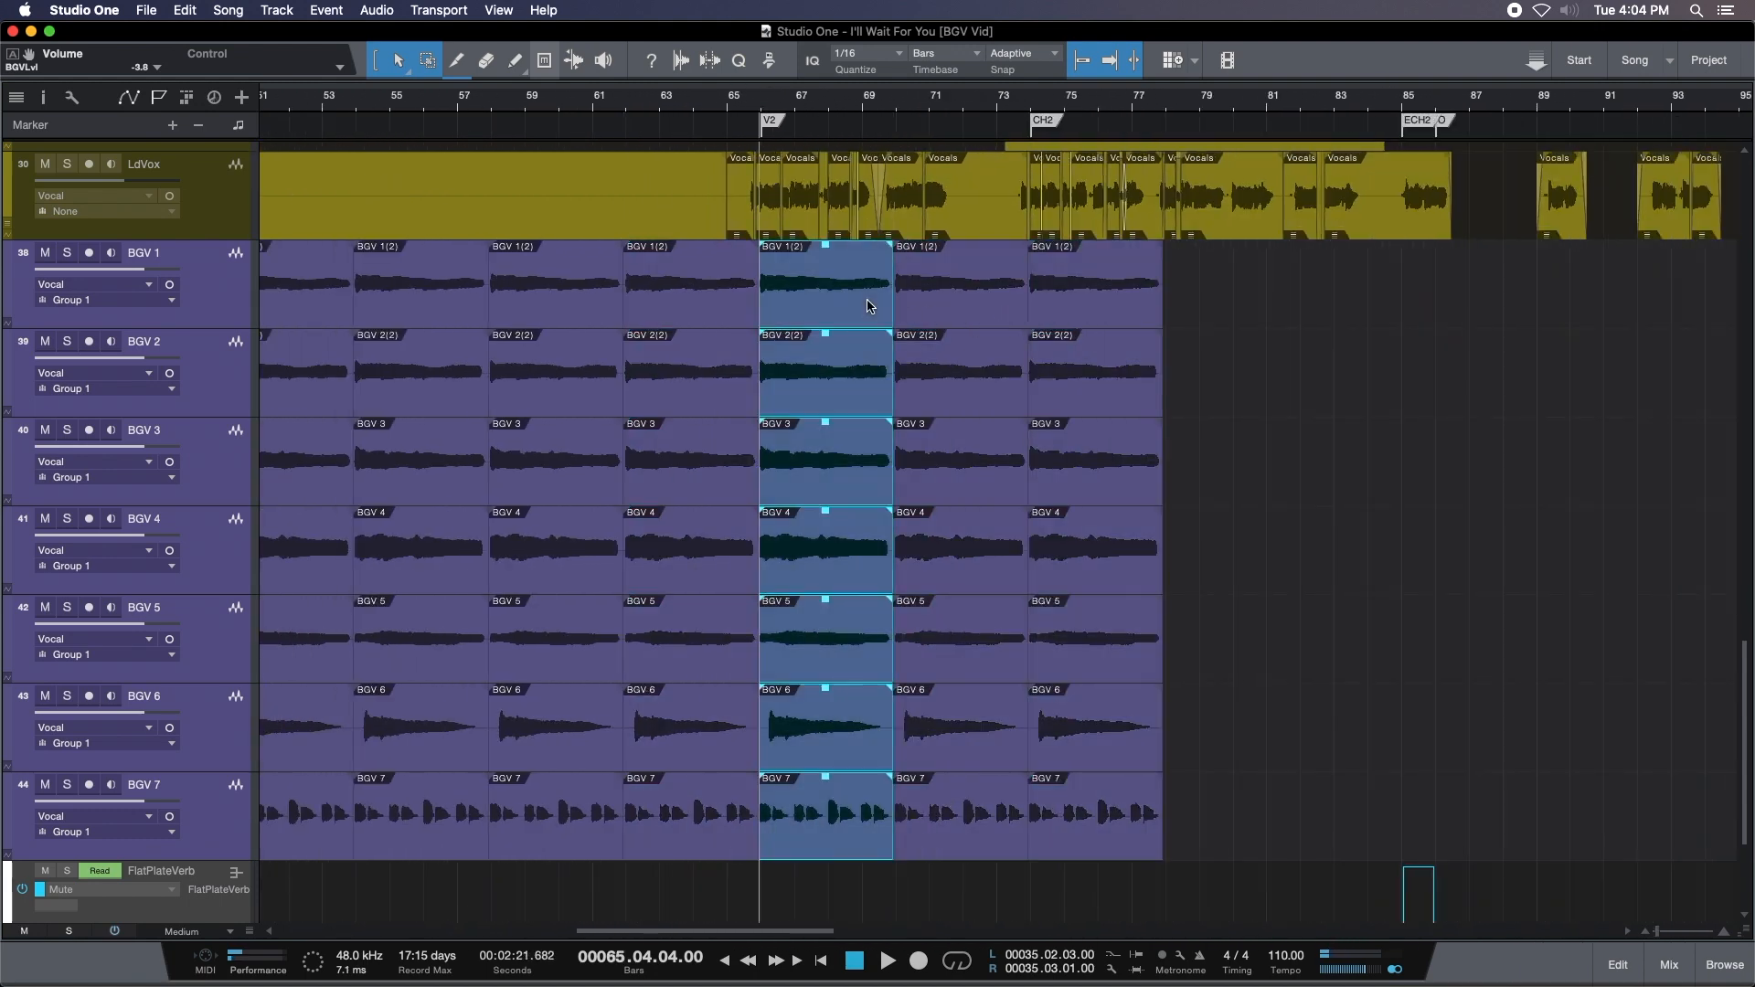
pyautogui.press('Delete')
pyautogui.press('Delete')
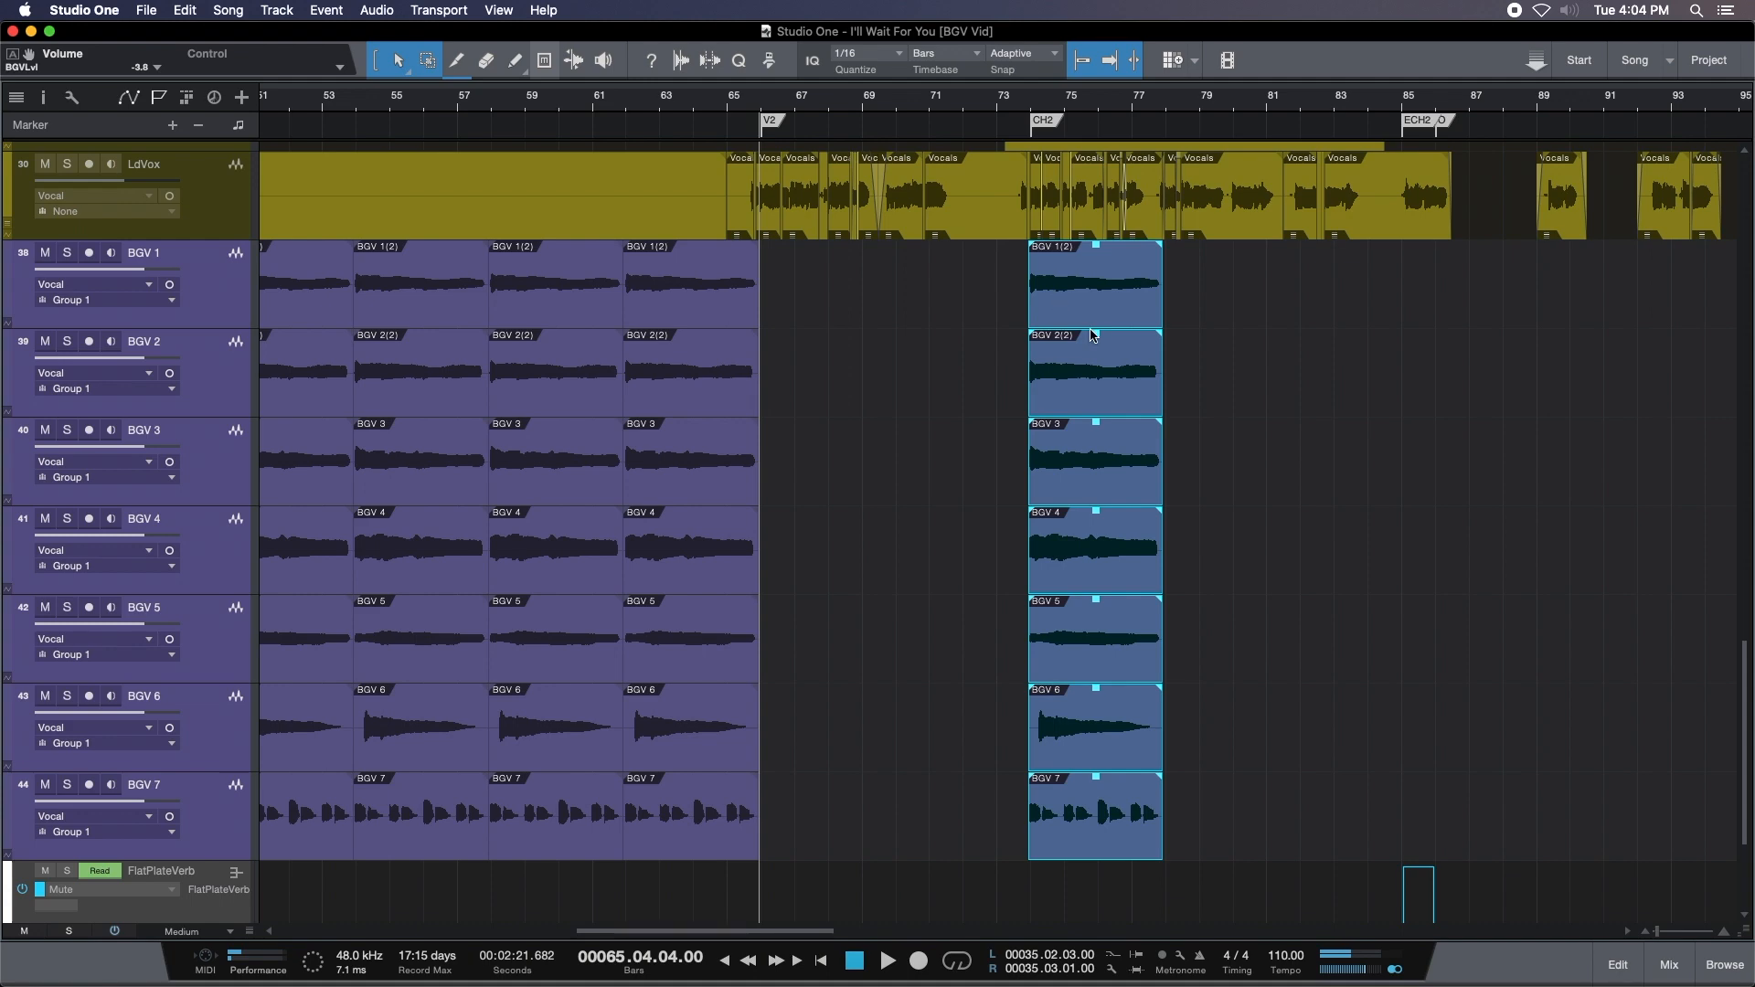
# Duplicate the CH2 background vocals repeatedly through the second chorus and outro, and undo the last copy that passes the End marker.
pyautogui.press('d')
pyautogui.press('d')
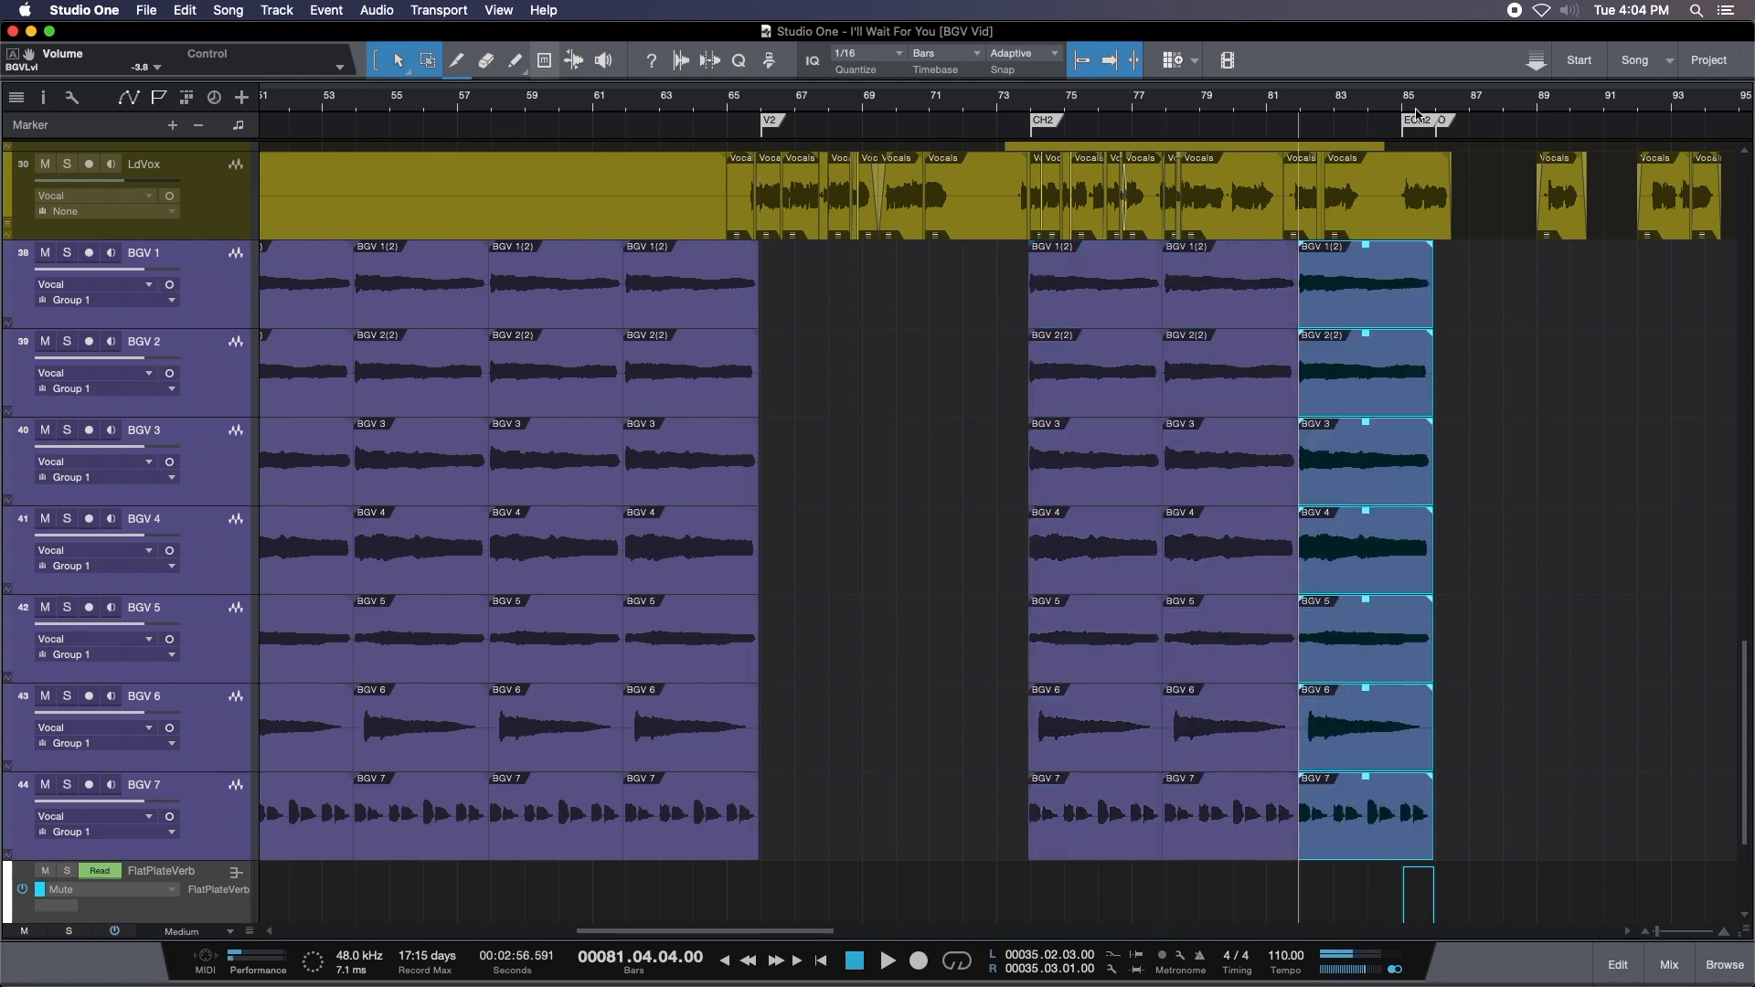
pyautogui.moveTo(1429, 89); pyautogui.dragTo(903, 89)
pyautogui.moveTo(1244, 107); pyautogui.dragTo(772, 89)
pyautogui.press('d')
pyautogui.press('d')
pyautogui.press('d')
pyautogui.press('d')
pyautogui.press('d')
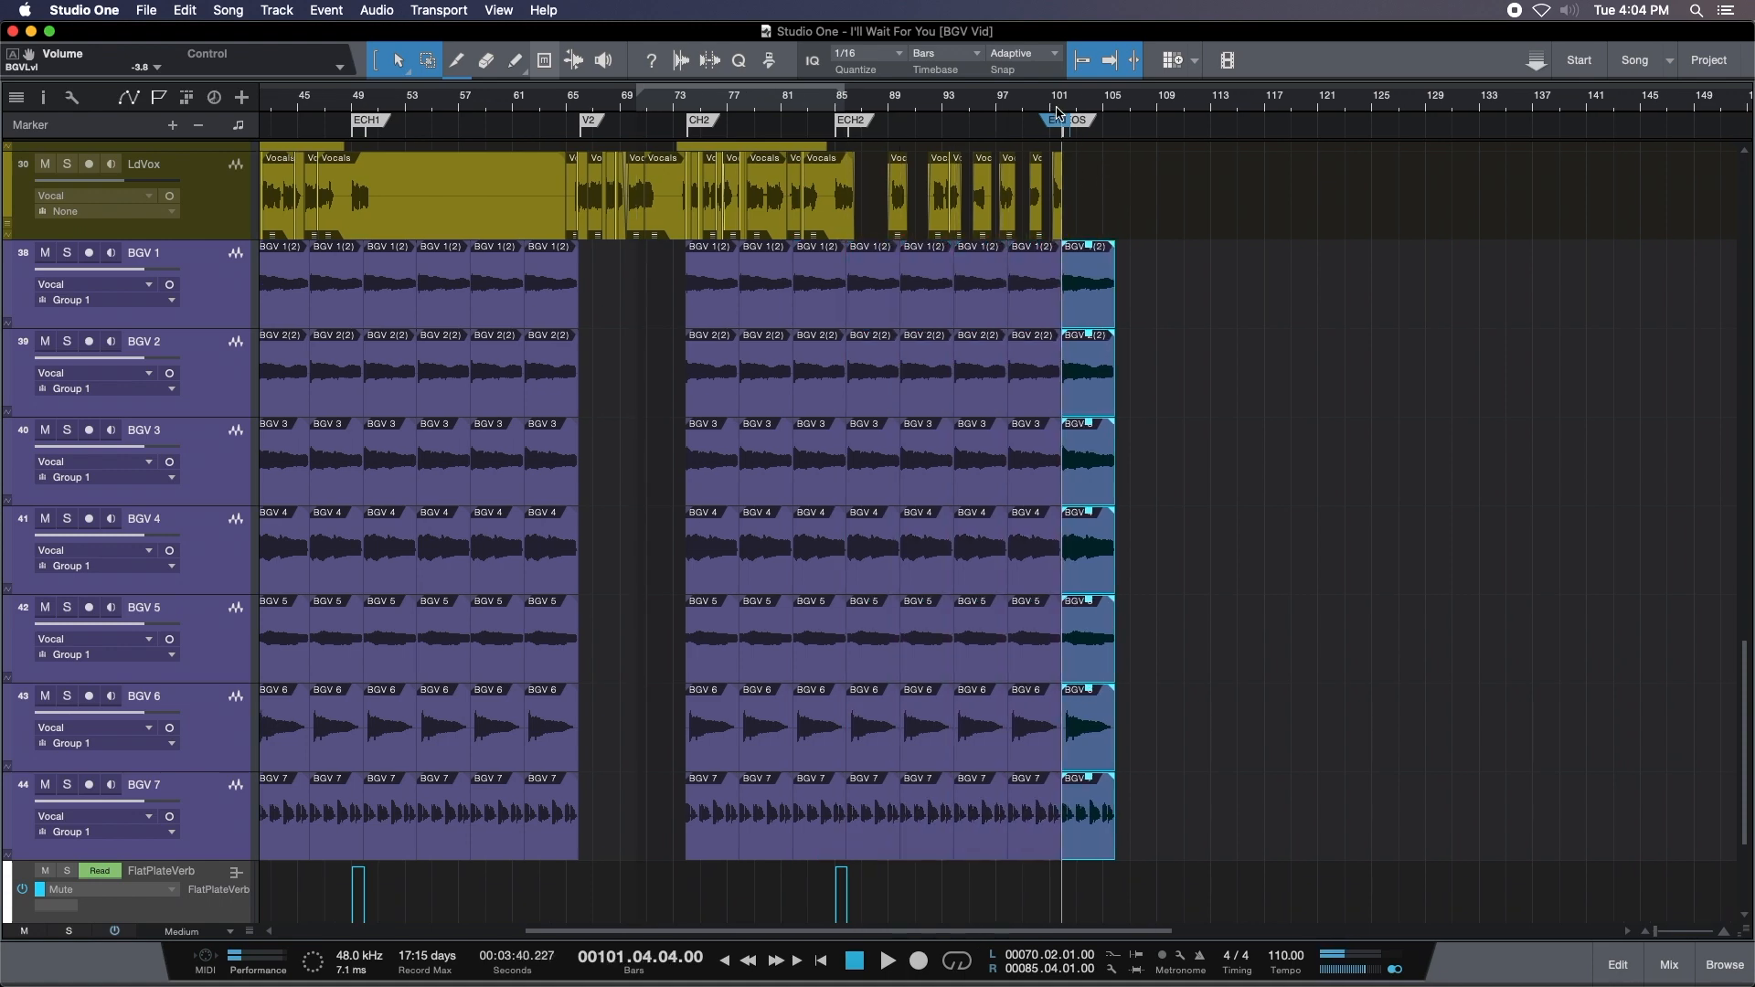
pyautogui.press('e')
pyautogui.press('e')
pyautogui.press('e')
pyautogui.press('e')
pyautogui.press('super+z')
# Play the end of the first chorus around the ECH1 marker to check how the background vocals overlap the break.
pyautogui.moveTo(860, 103); pyautogui.dragTo(1291, 45)
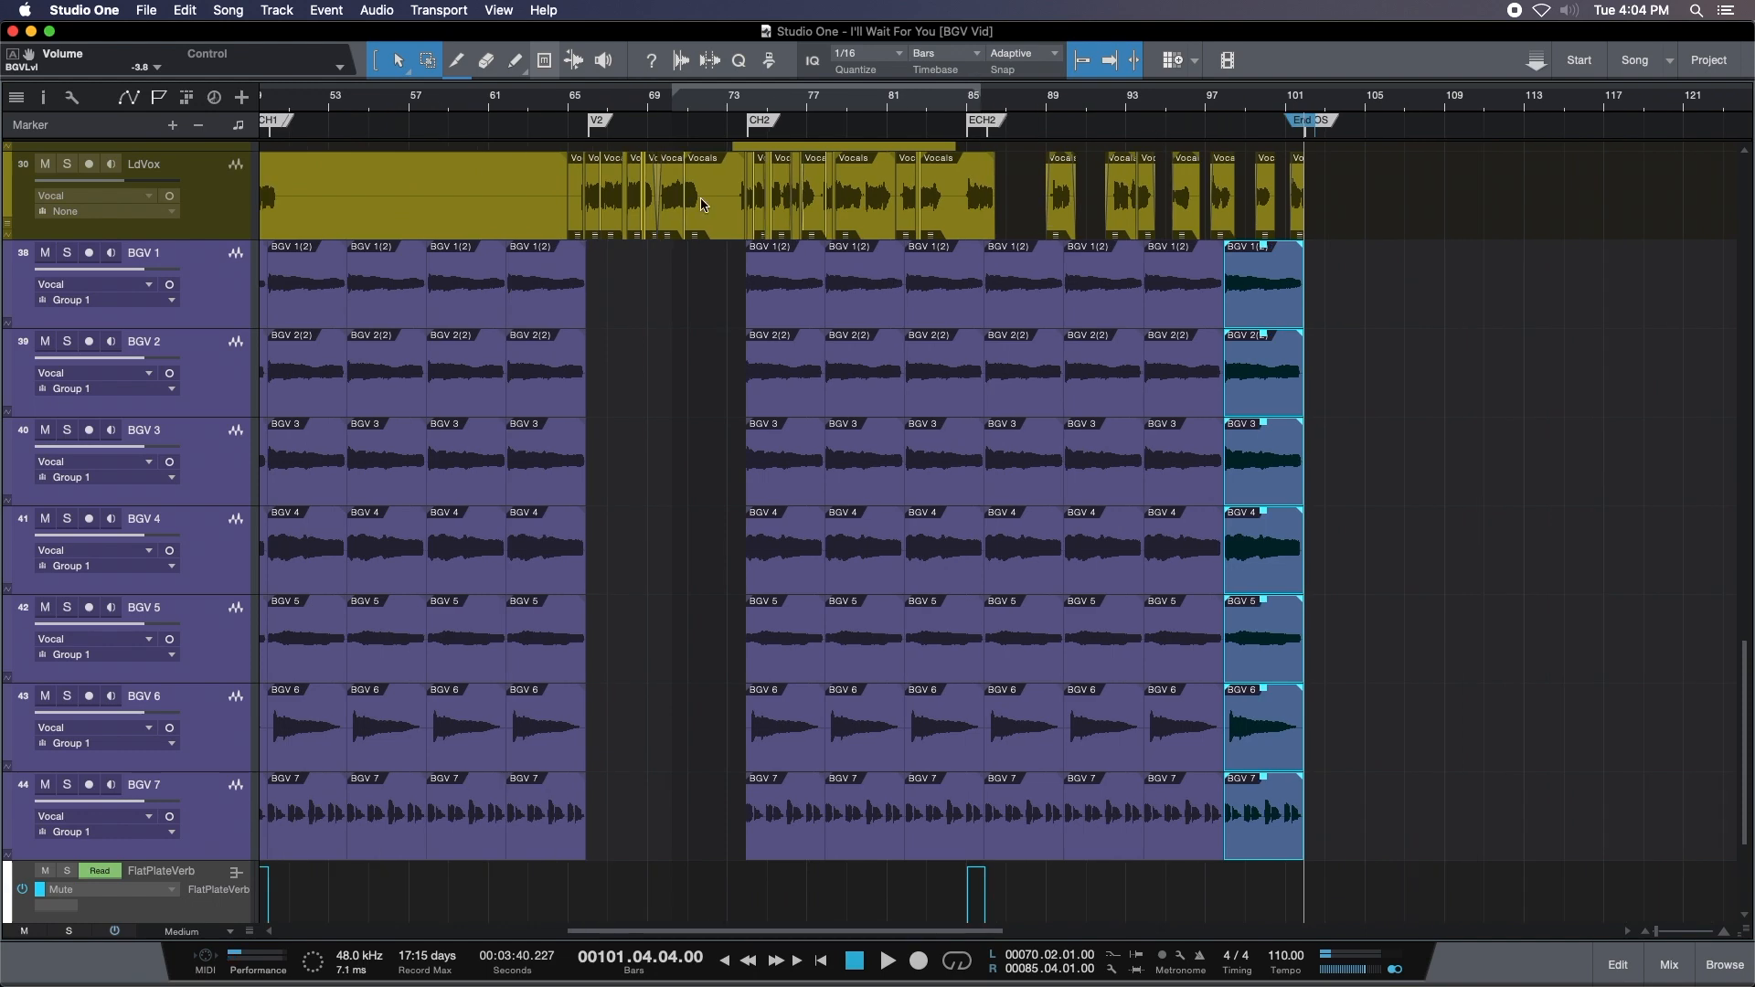
pyautogui.moveTo(566, 111); pyautogui.dragTo(1054, 78)
pyautogui.moveTo(587, 111); pyautogui.dragTo(663, 196)
pyautogui.moveTo(735, 103); pyautogui.dragTo(999, 168)
pyautogui.click(749, 99)
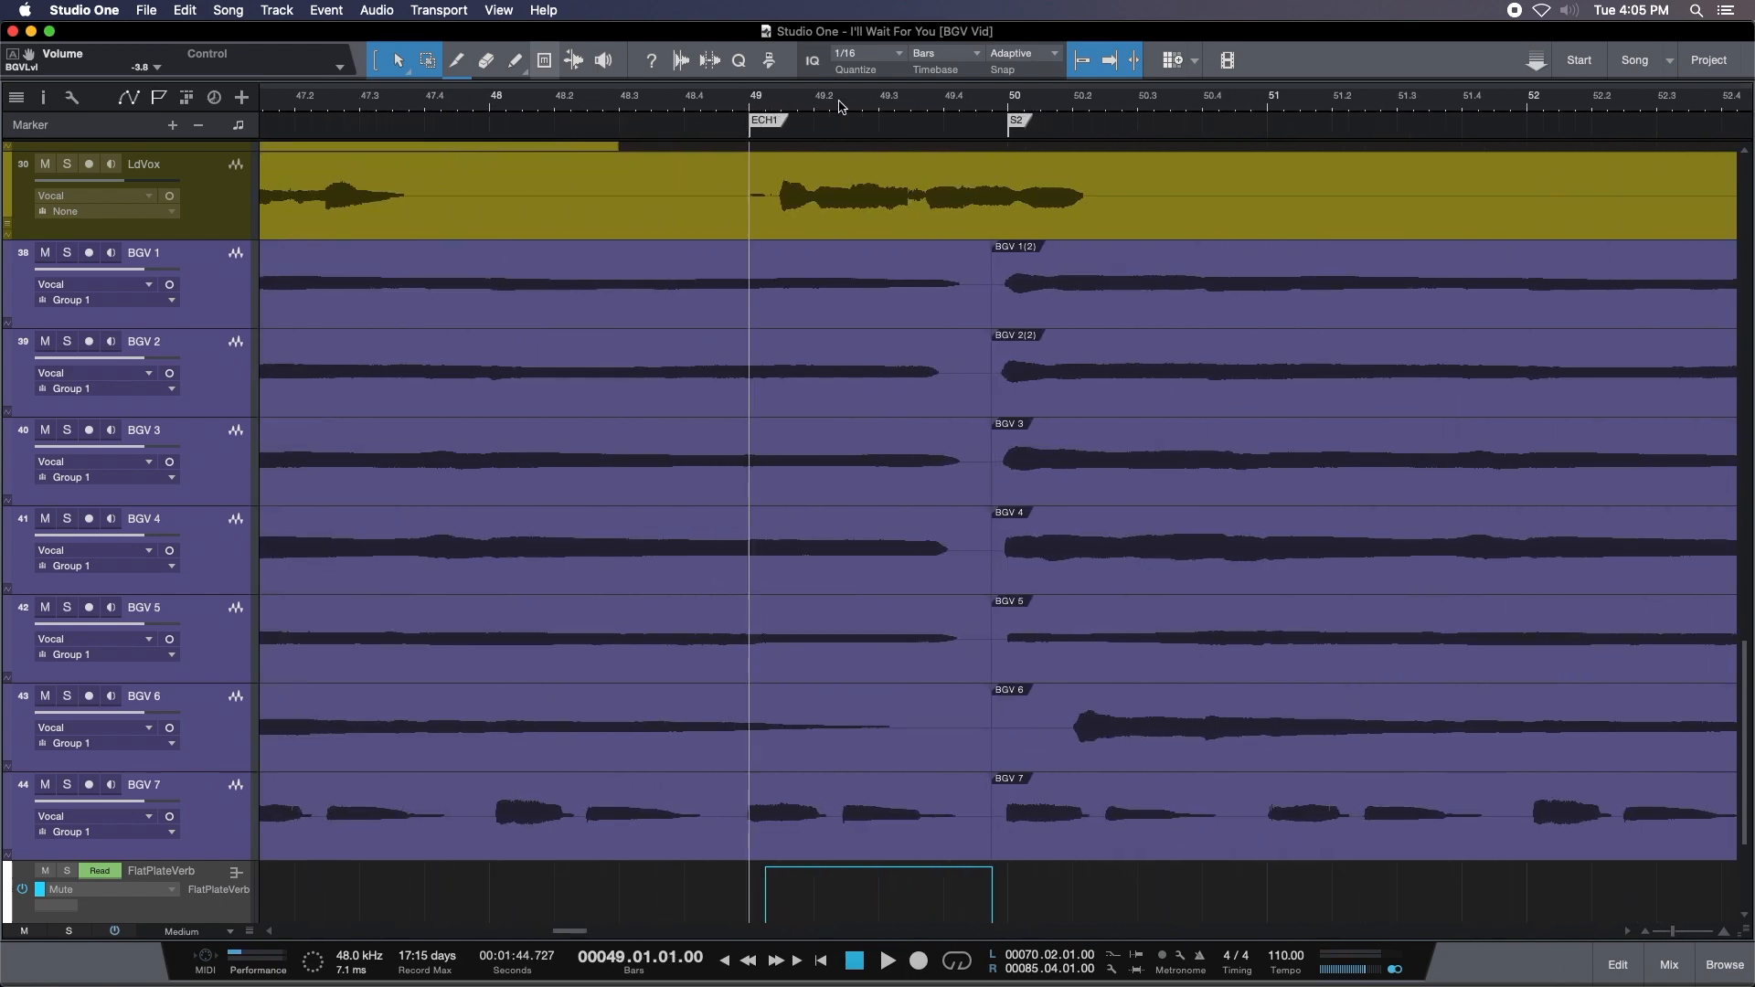
pyautogui.moveTo(843, 107); pyautogui.dragTo(823, 119)
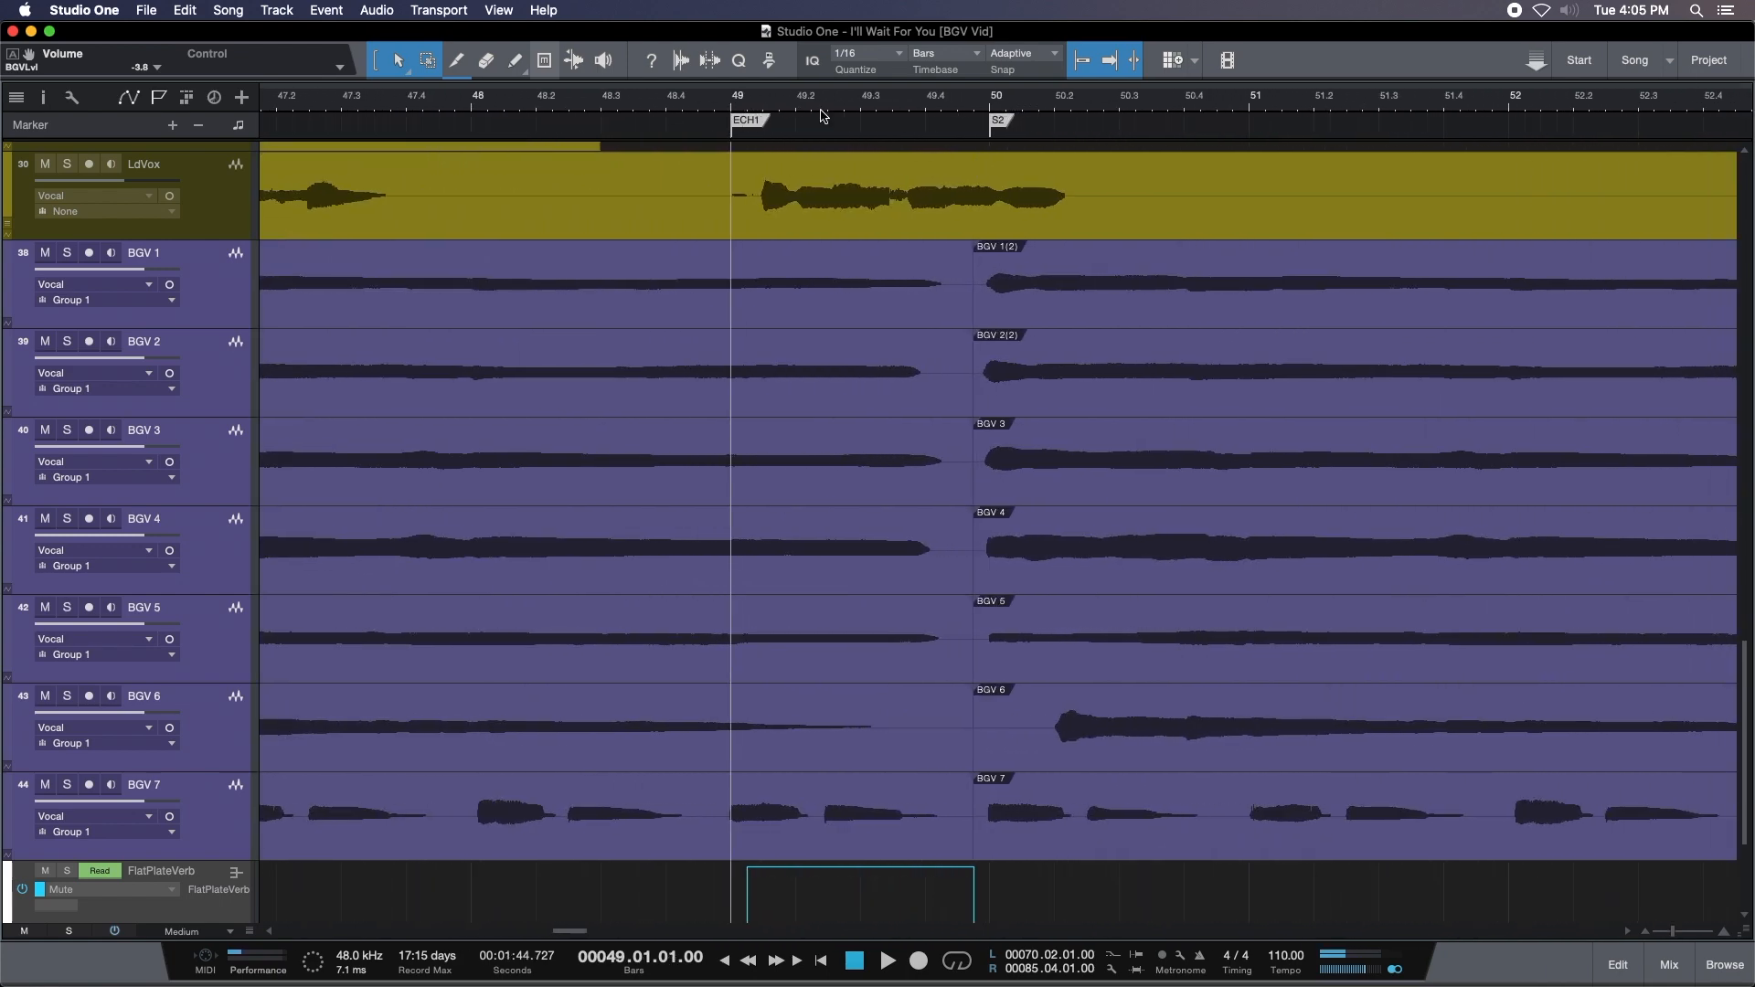
pyautogui.click(326, 103)
pyautogui.press('space')
# Trim the grouped background vocals to end just after the ECH1 marker and add a curved fade-out starting at bar 49.
pyautogui.click(893, 314)
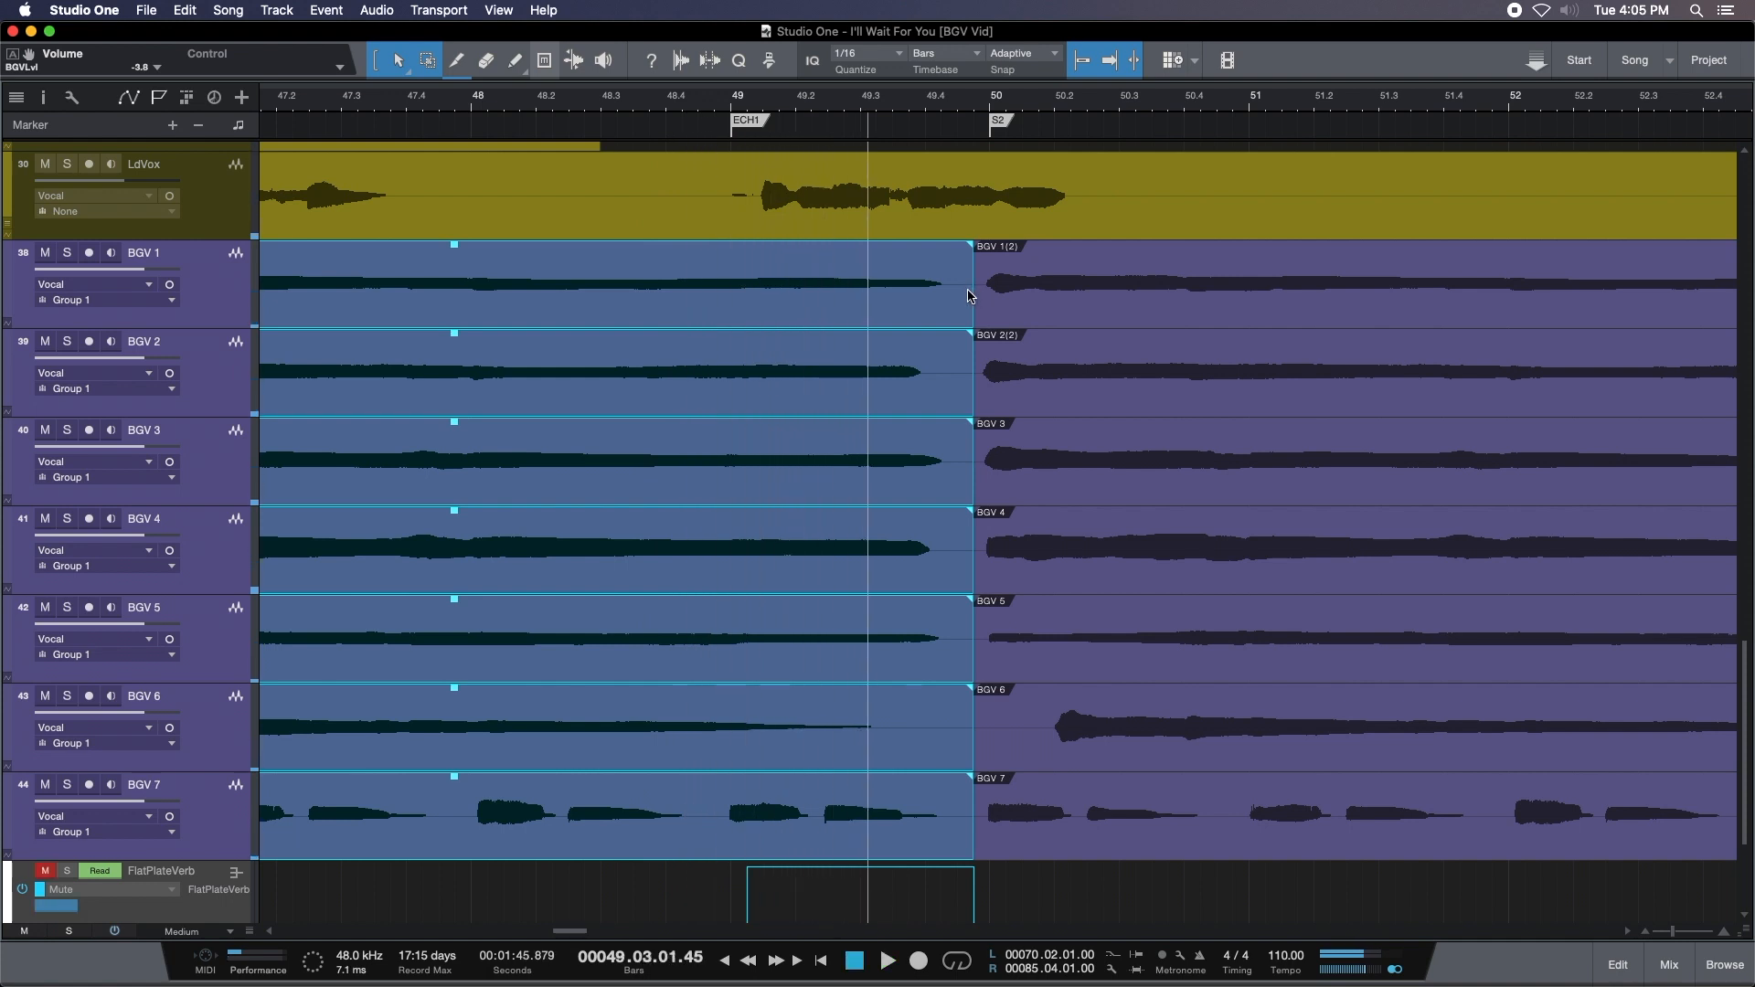
pyautogui.moveTo(974, 297); pyautogui.dragTo(767, 273)
pyautogui.moveTo(768, 117); pyautogui.dragTo(844, 207)
pyautogui.click(881, 278)
pyautogui.click(840, 289)
pyautogui.moveTo(855, 255); pyautogui.dragTo(536, 255)
pyautogui.moveTo(697, 286); pyautogui.dragTo(696, 306)
# Play from bar 48 across the ECH1 marker to check the background vocals' fade-out into the break.
pyautogui.moveTo(680, 105)
pyautogui.mouseDown()
pyautogui.moveTo(833, 65)
pyautogui.moveTo(672, 128)
pyautogui.mouseUp()
pyautogui.click(481, 99)
pyautogui.press('space')
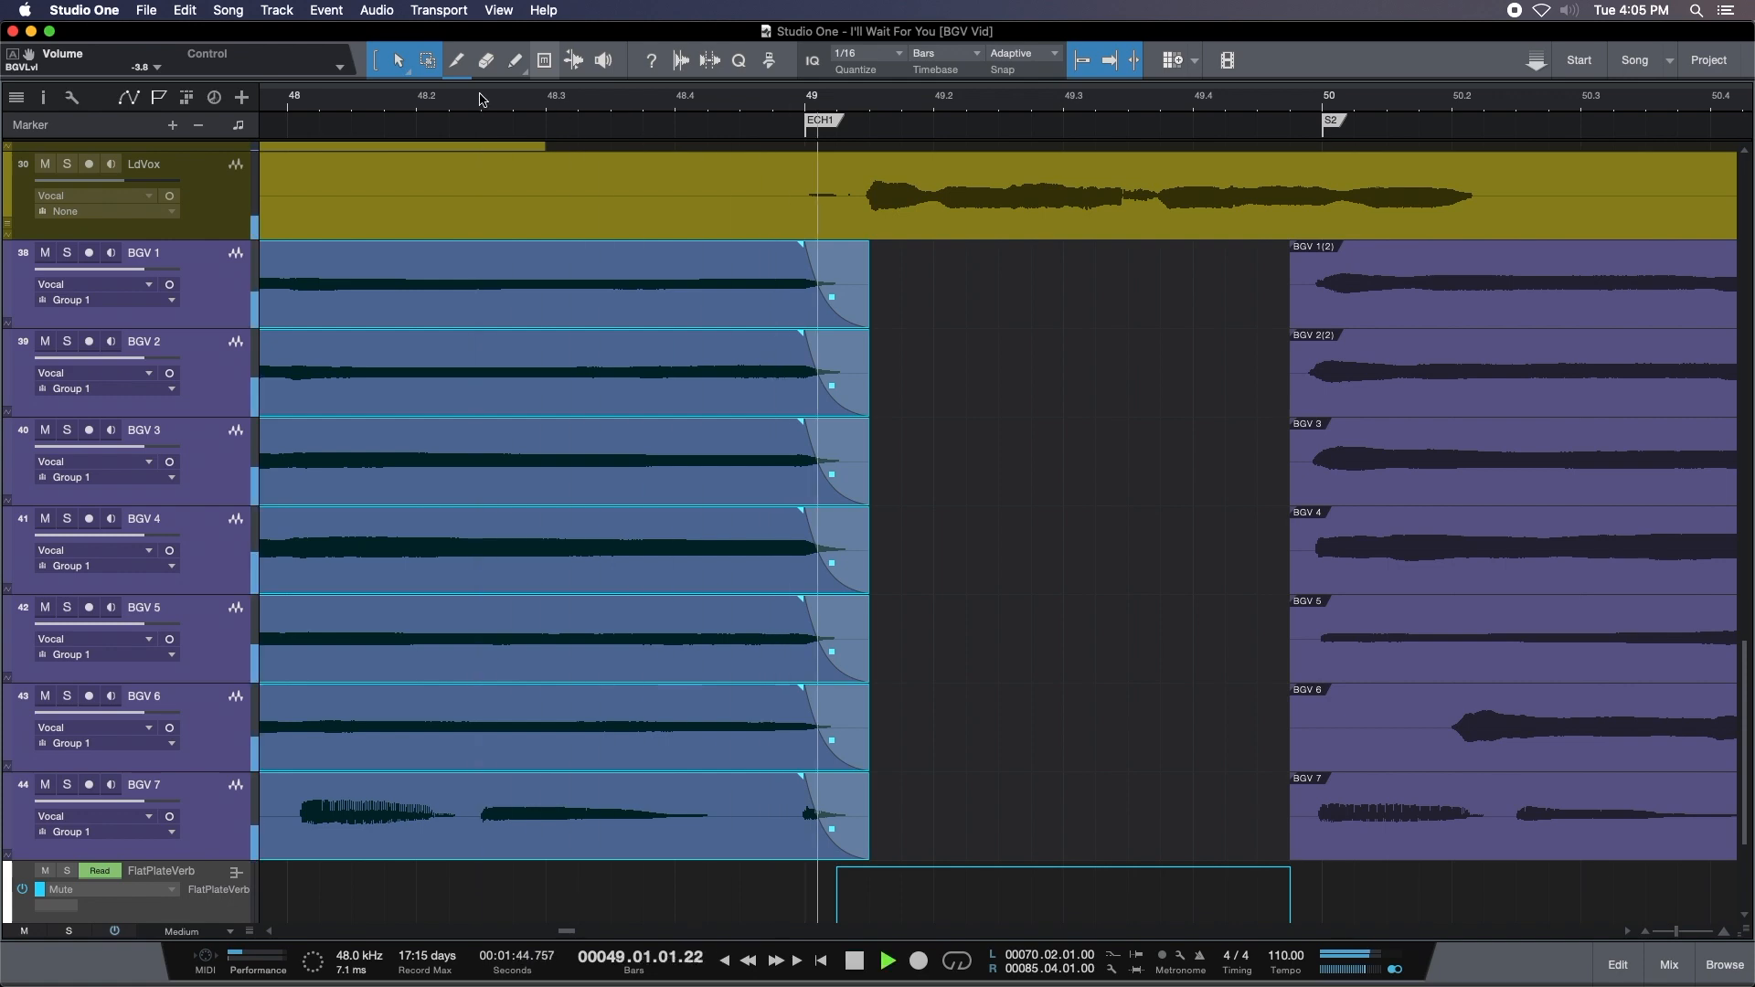
pyautogui.moveTo(741, 98); pyautogui.dragTo(560, 126)
pyautogui.press('space')
# Trim the grouped background vocals to end just after the ECH2 marker with an exponential fade-out starting at bar 85.
pyautogui.moveTo(958, 96); pyautogui.dragTo(621, 42)
pyautogui.click(1071, 304)
pyautogui.moveTo(1086, 99); pyautogui.dragTo(660, 304)
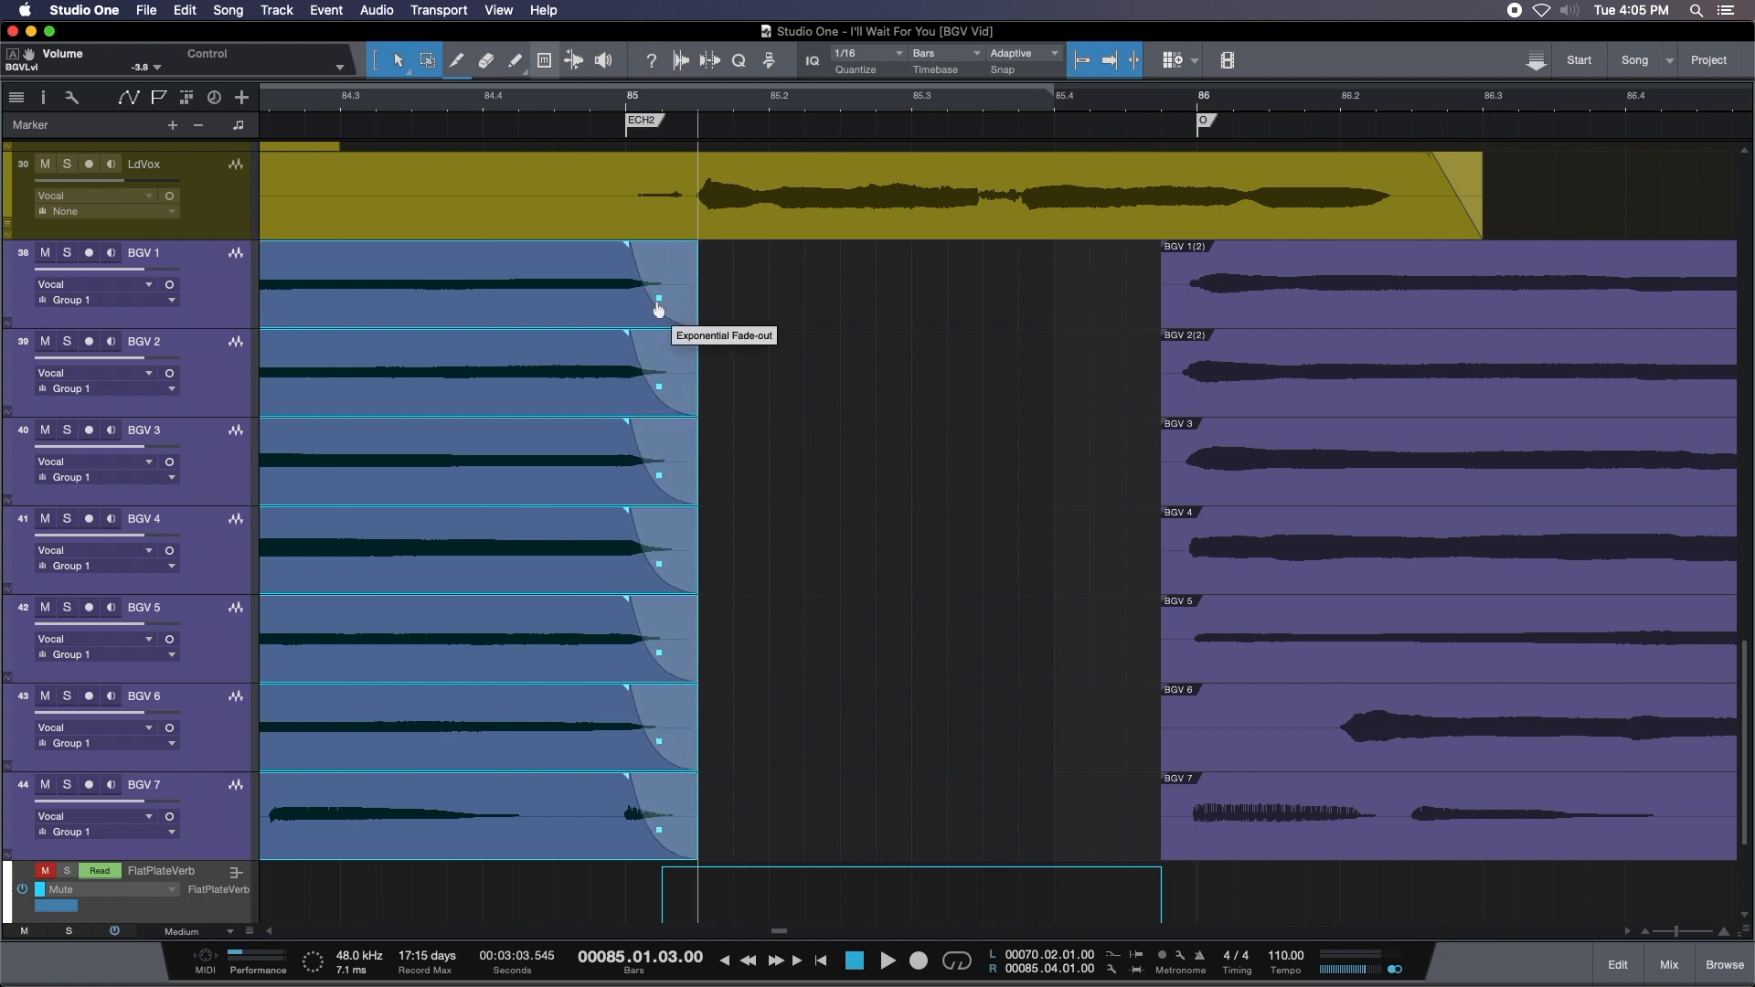
# Play from bar 84 across the ECH2 marker to check the fade-out, and stop near bar 87.
pyautogui.click(364, 111)
pyautogui.press('space')
pyautogui.moveTo(644, 102); pyautogui.dragTo(1129, 88)
pyautogui.click(1204, 463)
pyautogui.press('space')
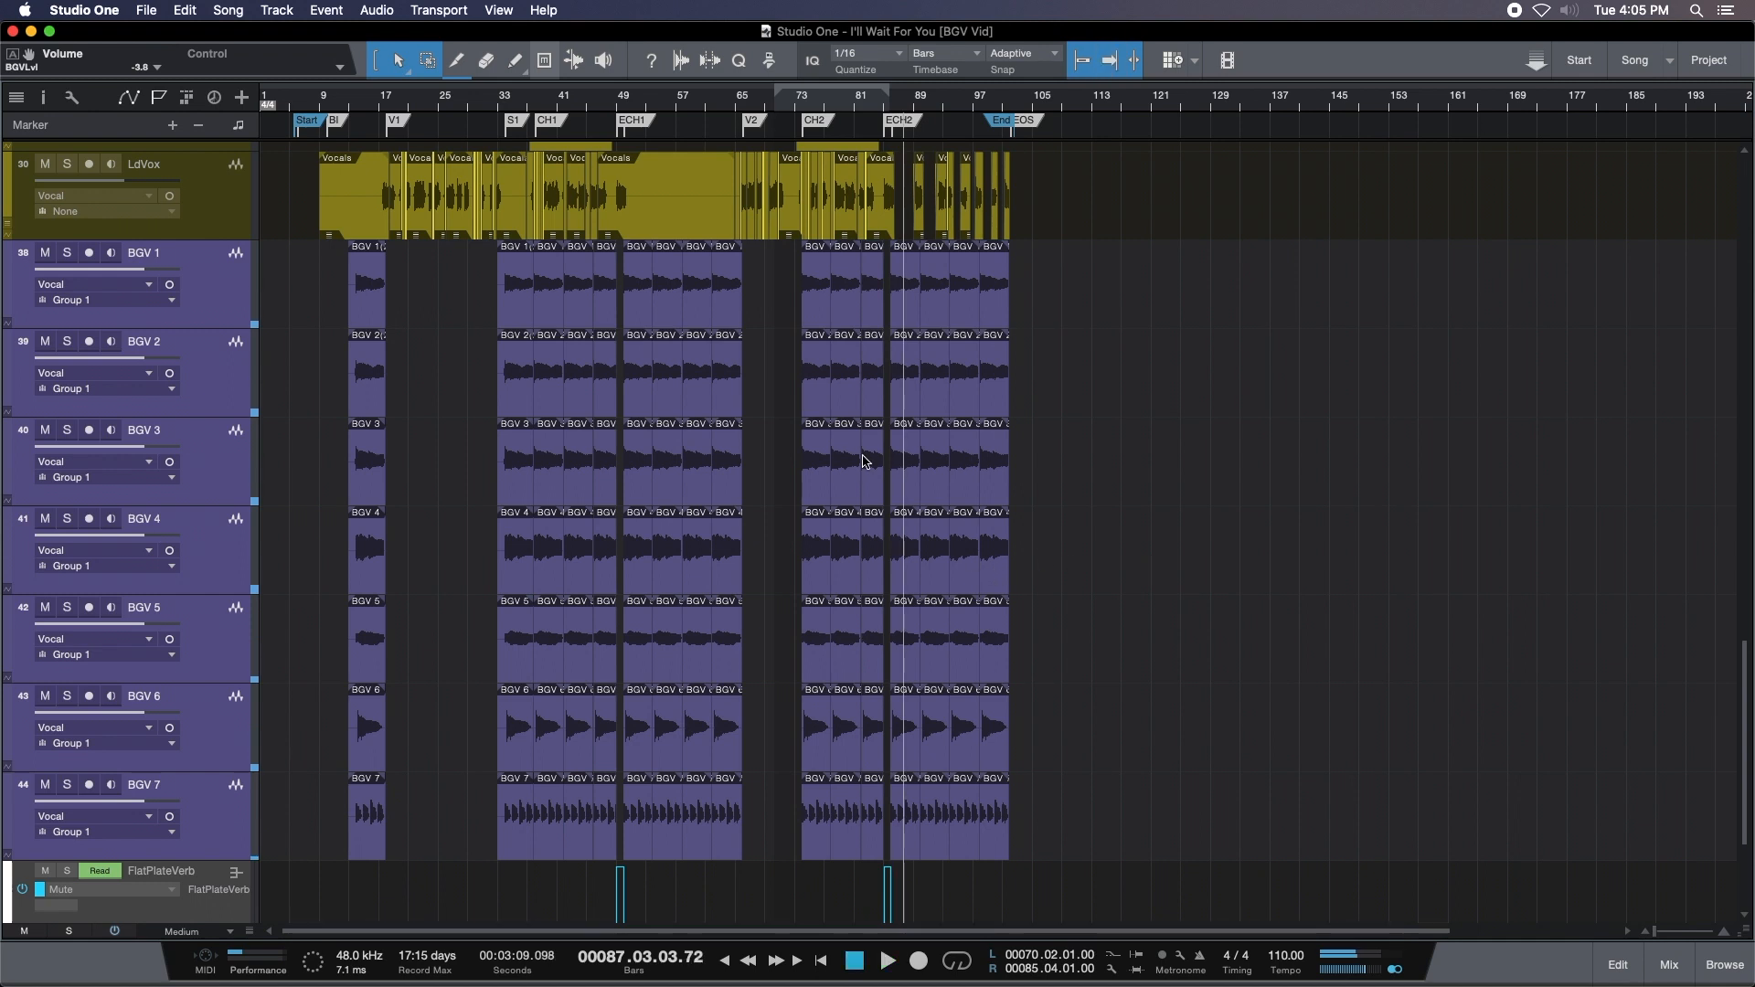
# Mute the BGV 7 events at bar 13 and bar 33 with the Mute tool.
pyautogui.click(551, 59)
pyautogui.click(405, 57)
pyautogui.moveTo(382, 100); pyautogui.dragTo(500, 276)
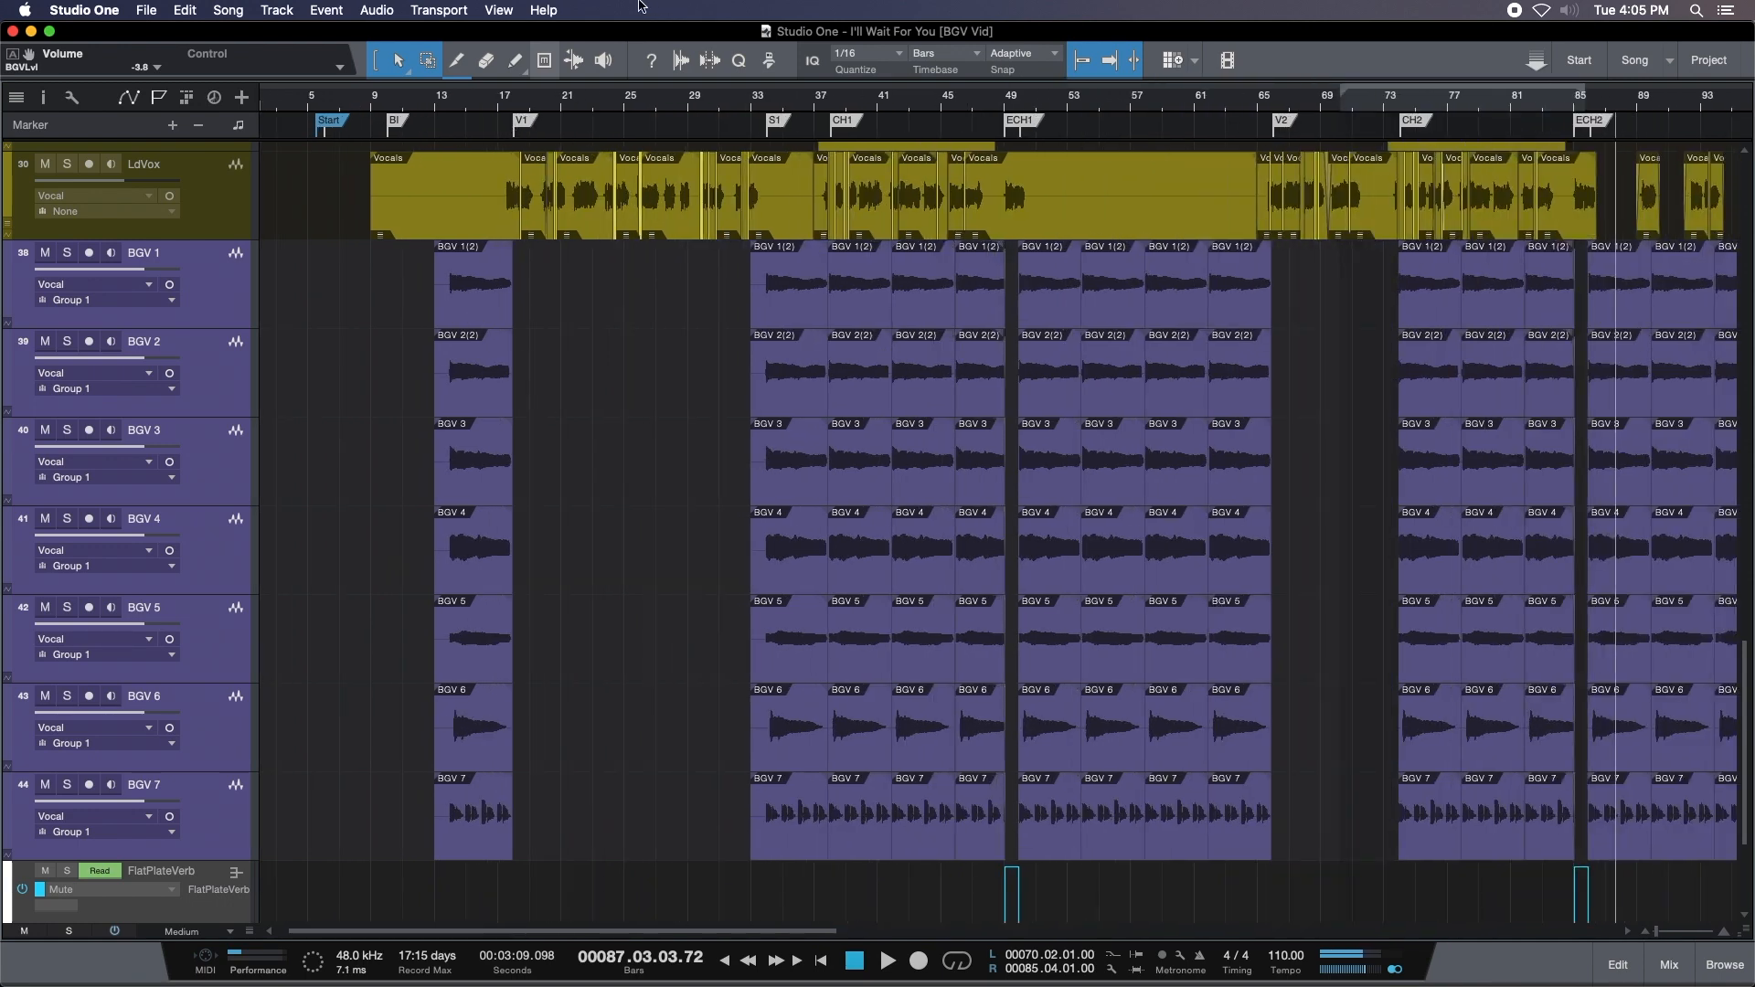
pyautogui.click(553, 59)
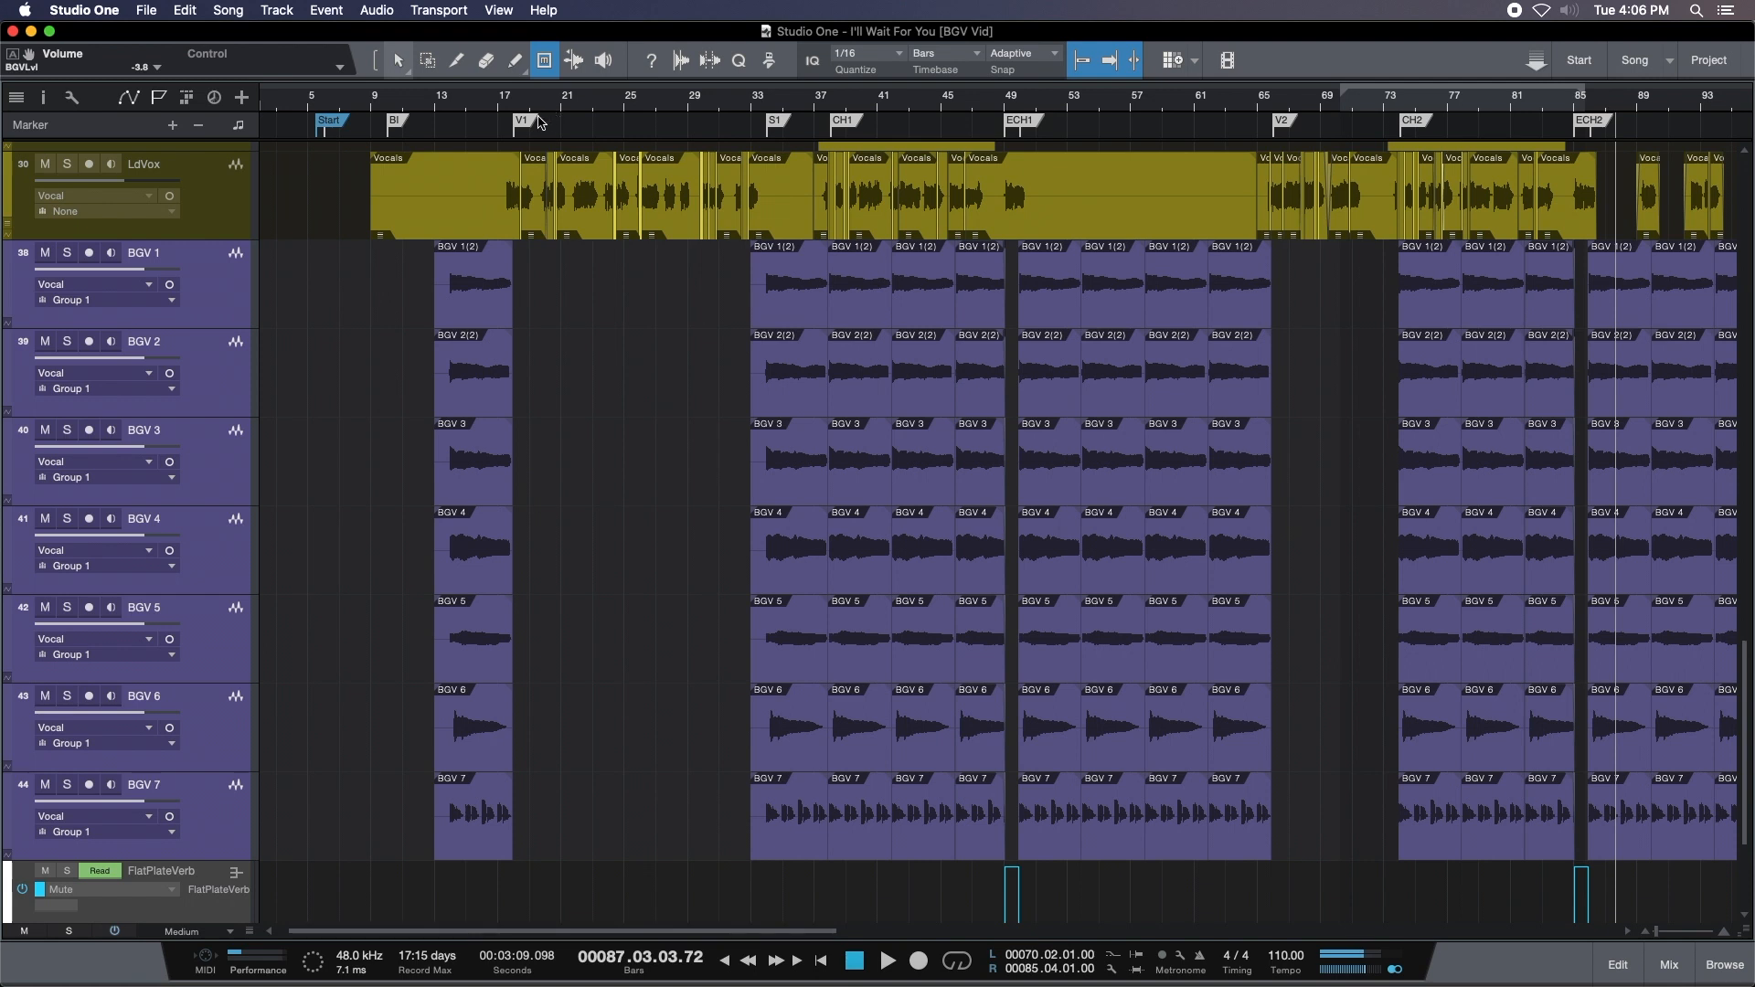
pyautogui.click(475, 793)
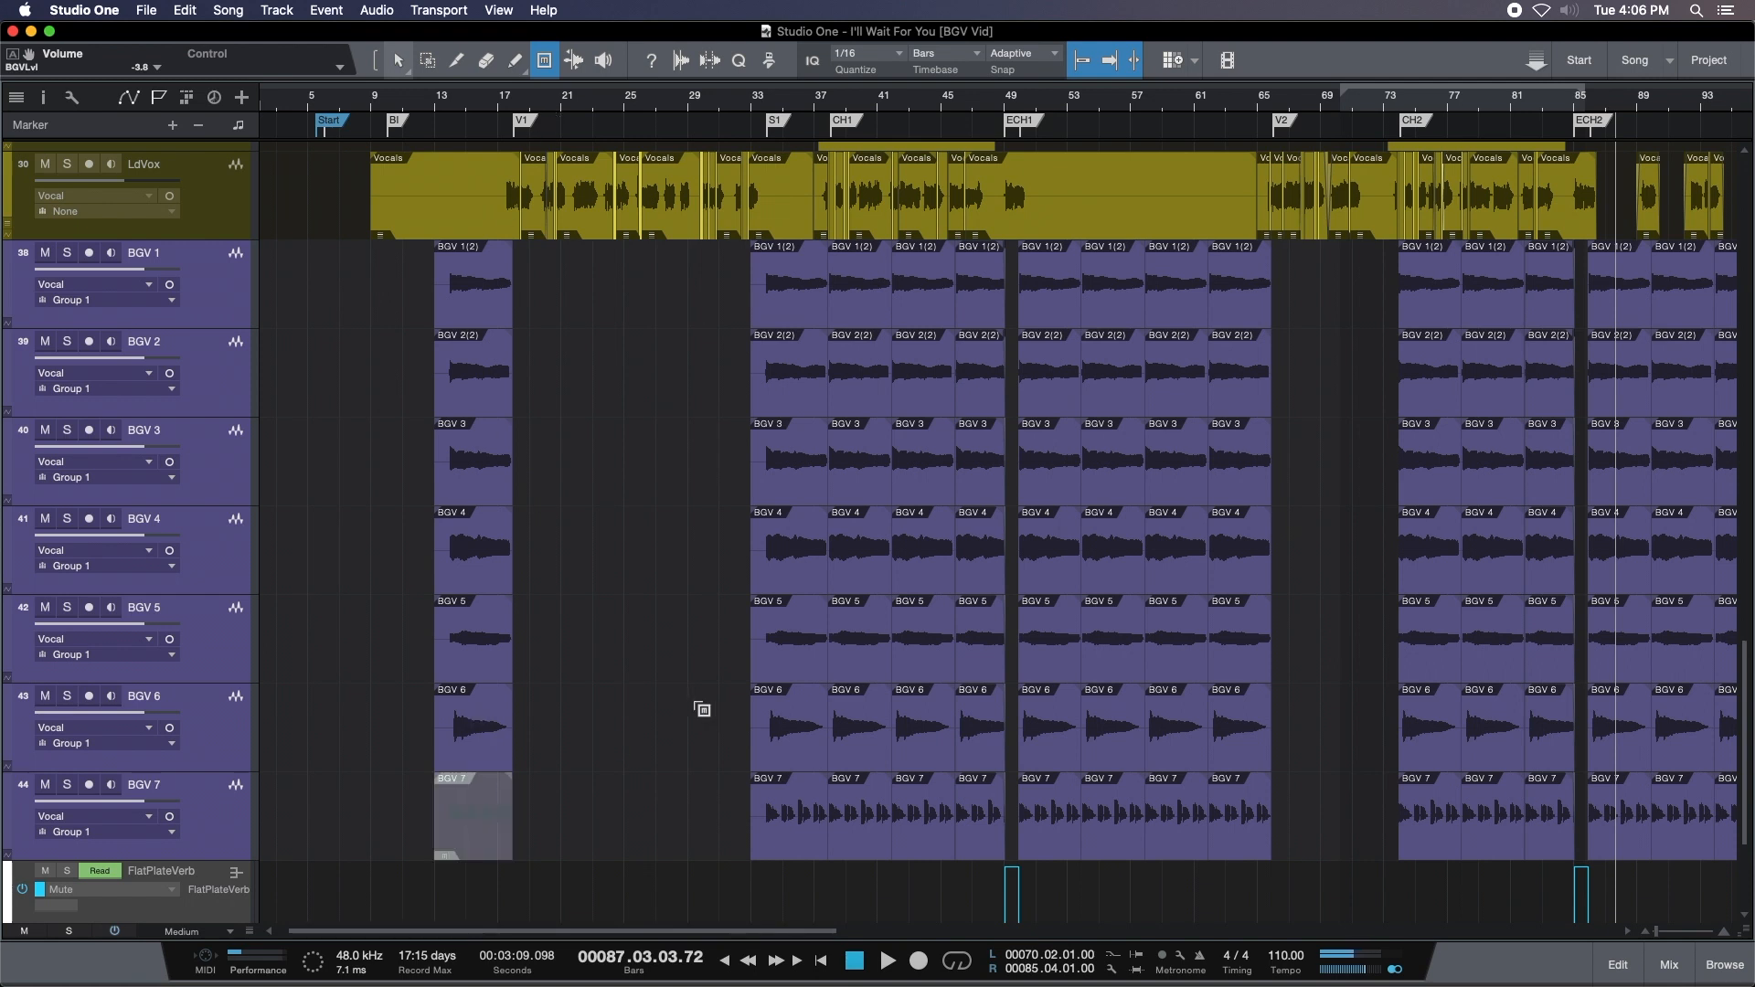
pyautogui.click(788, 810)
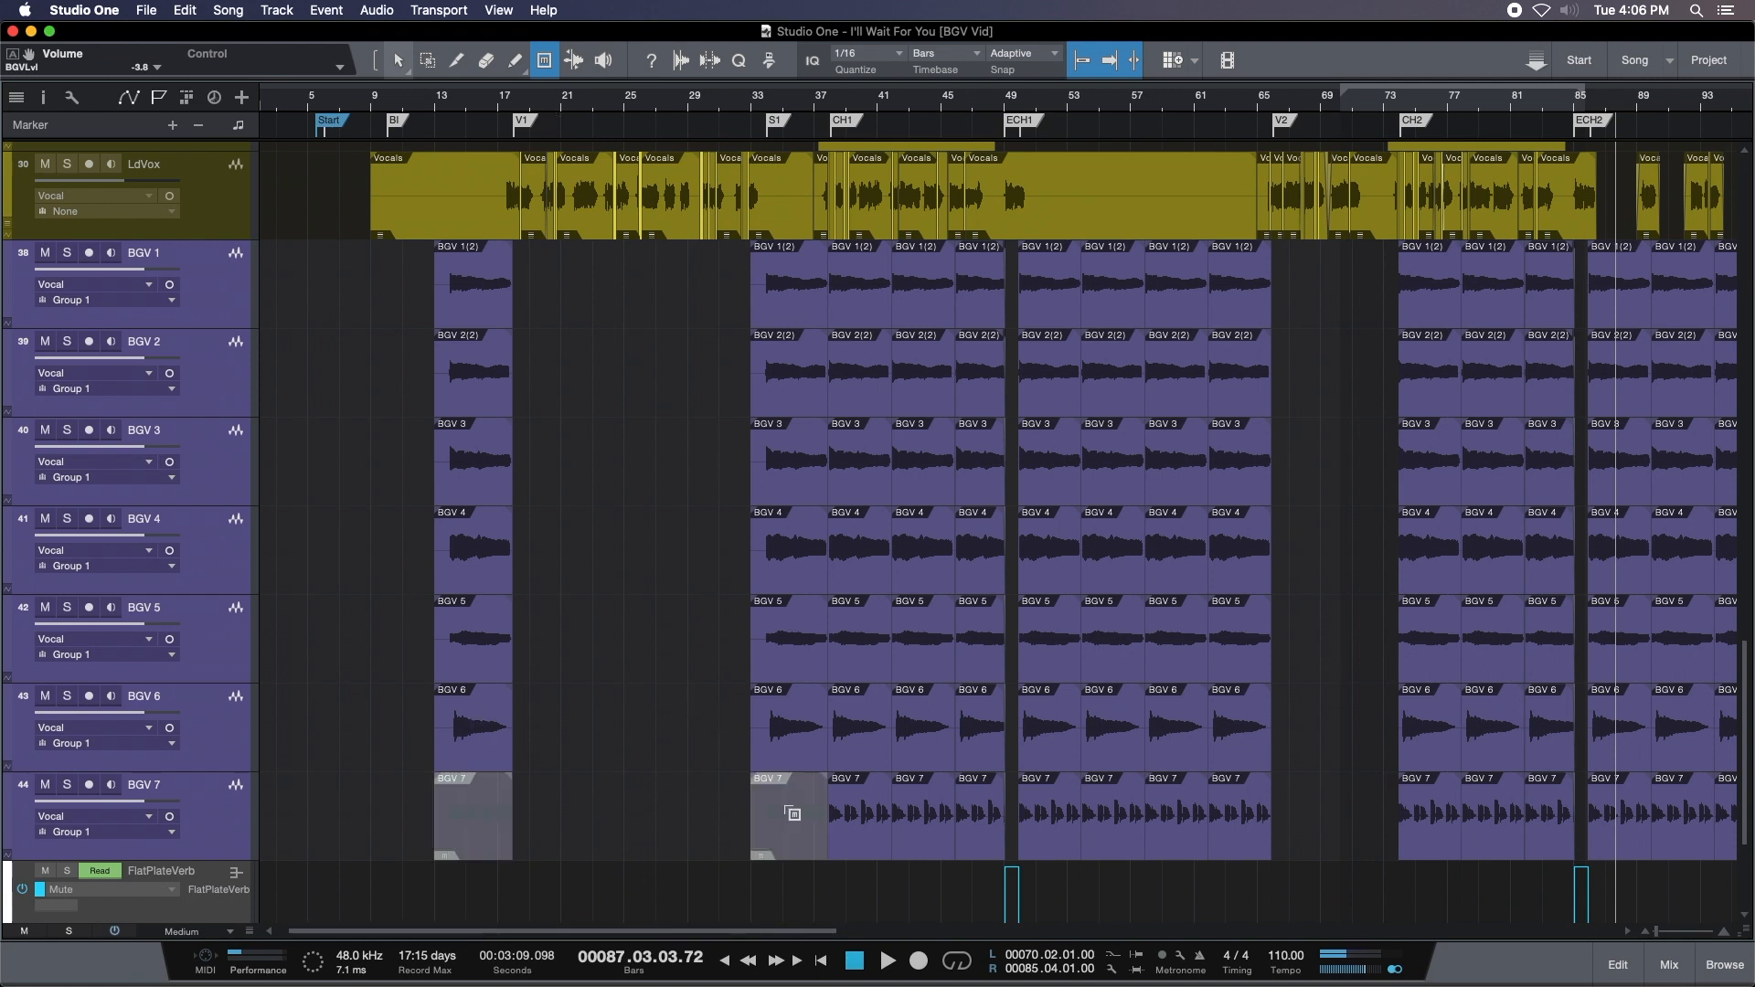
# Mute all three BGV 5, BGV 6 and BGV 7 events in the first chorus, between the CH1 and ECH1 markers.
pyautogui.moveTo(940, 105); pyautogui.dragTo(884, 125)
pyautogui.click(718, 651)
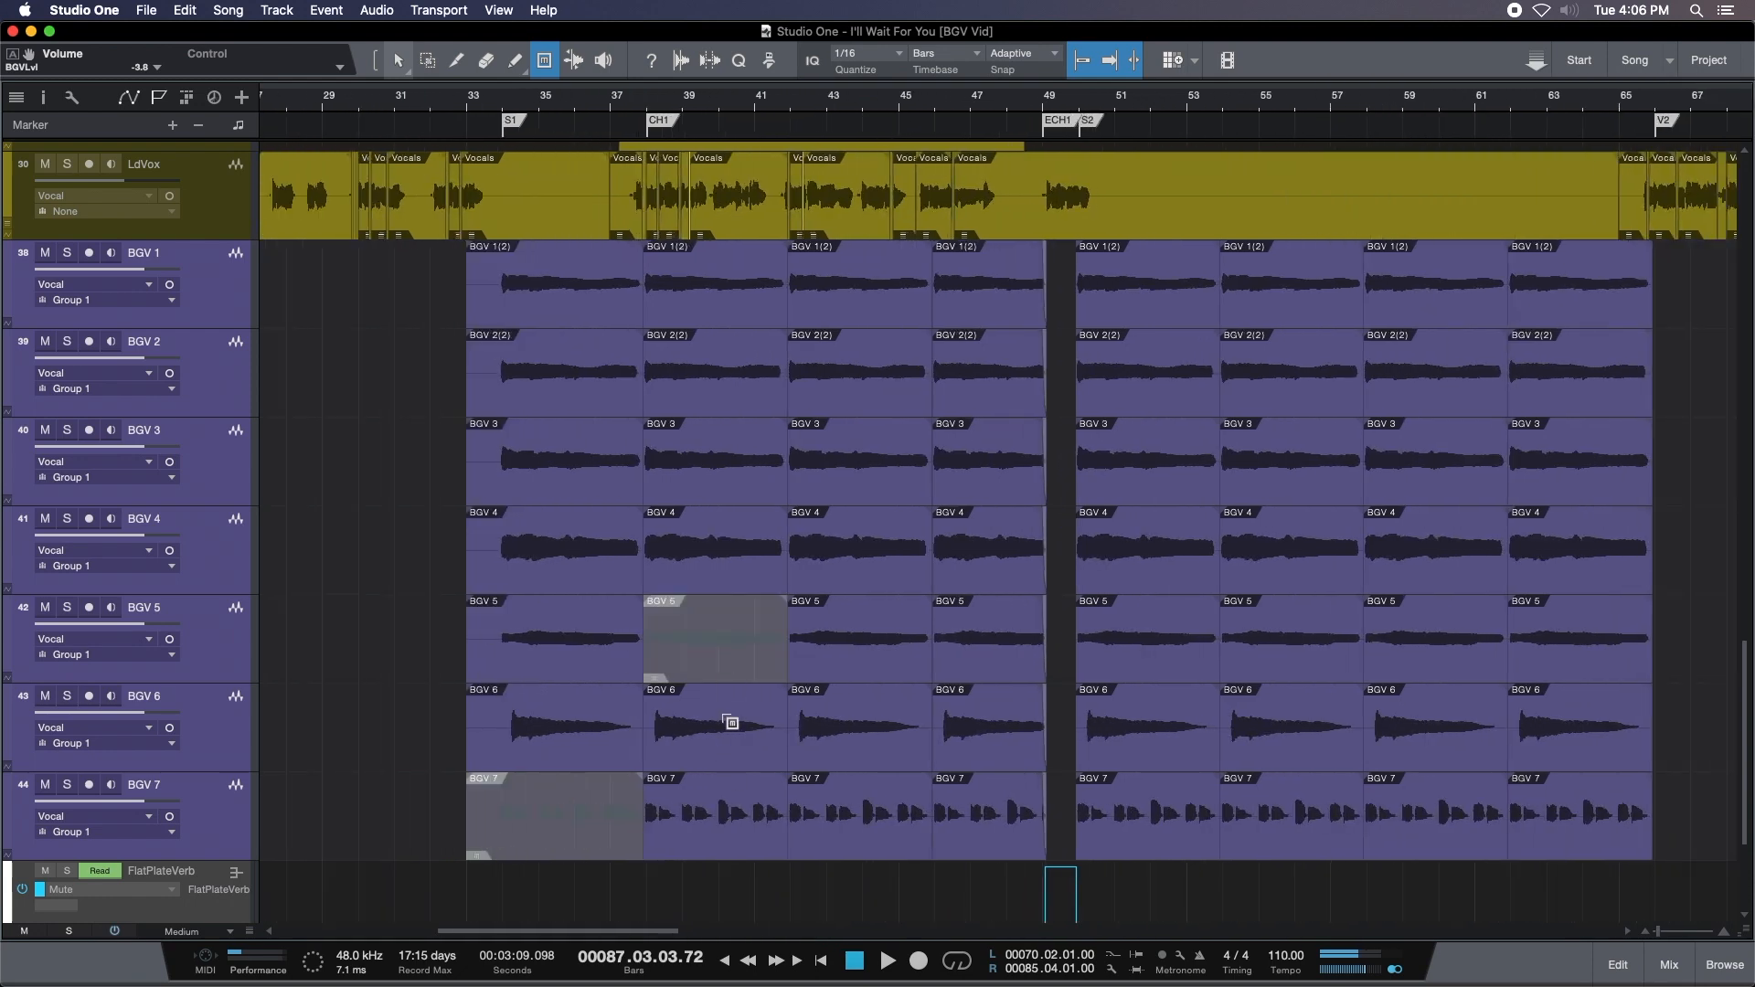
pyautogui.click(731, 722)
pyautogui.click(826, 645)
pyautogui.click(836, 726)
pyautogui.click(992, 661)
pyautogui.click(998, 727)
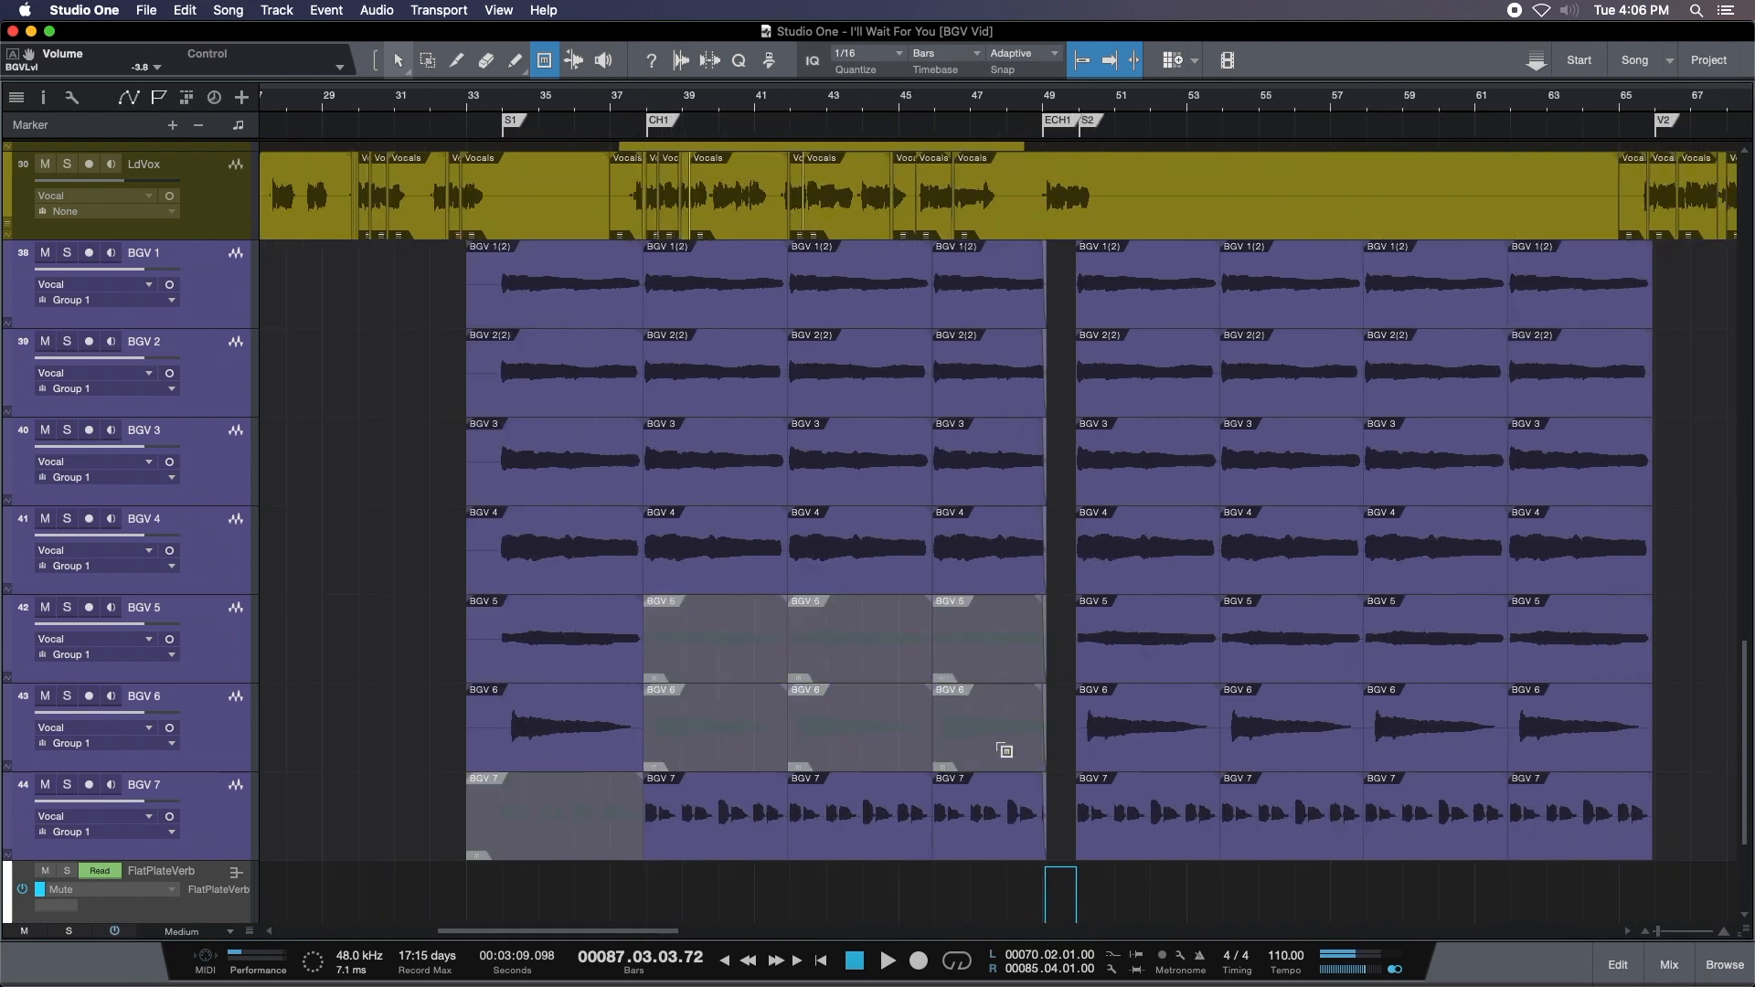
pyautogui.click(991, 806)
pyautogui.click(883, 806)
pyautogui.click(744, 815)
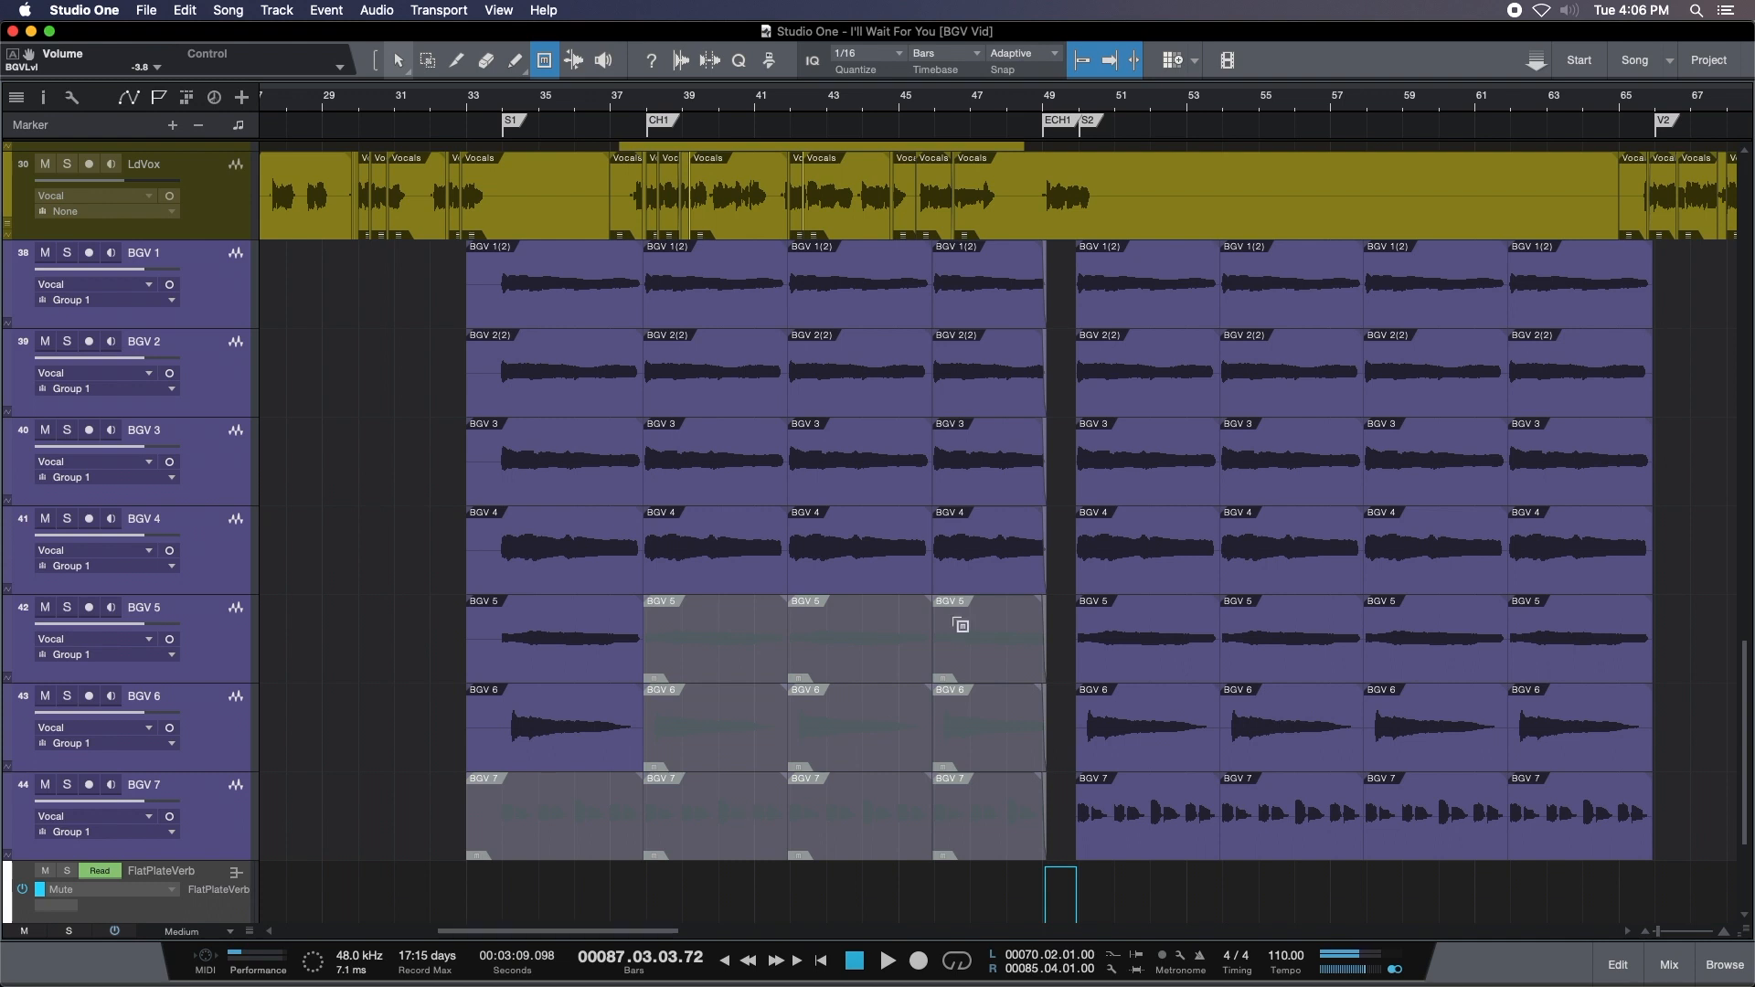
# Mute all BGV 5 and BGV 6 events in the second chorus, between the CH2 and ECH2 markers, leaving BGV 7 active.
pyautogui.moveTo(1113, 110); pyautogui.dragTo(902, 140)
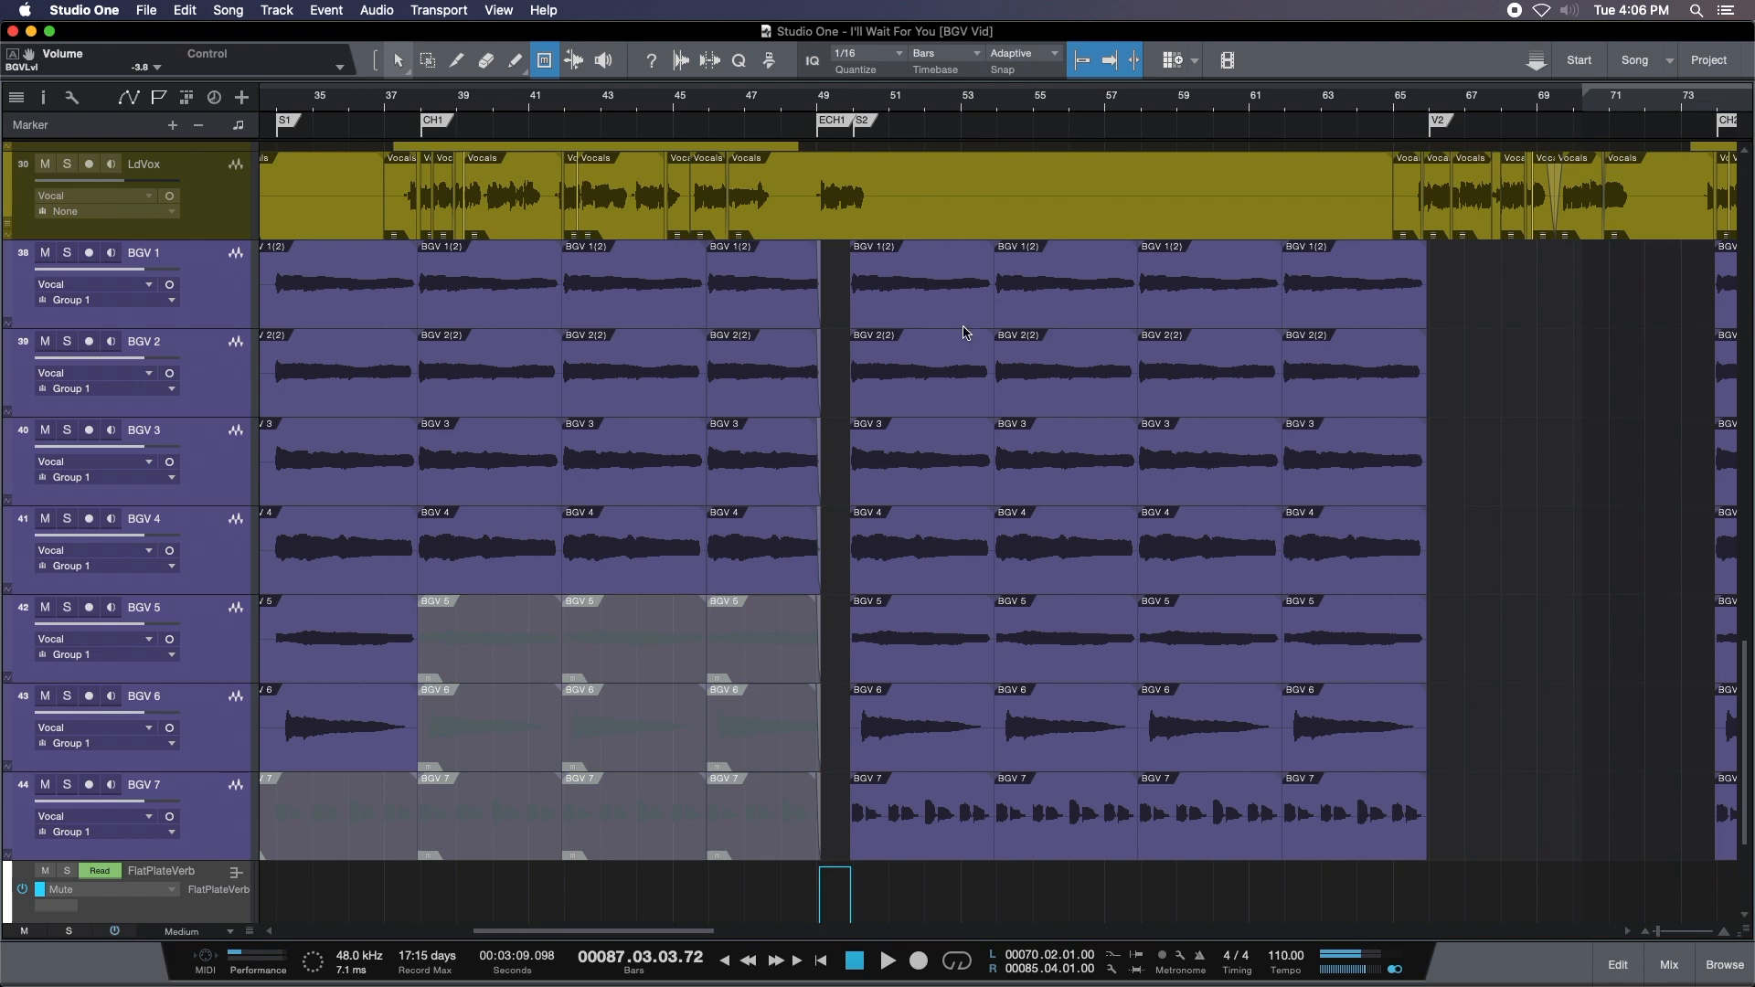
pyautogui.moveTo(852, 103); pyautogui.dragTo(592, 91)
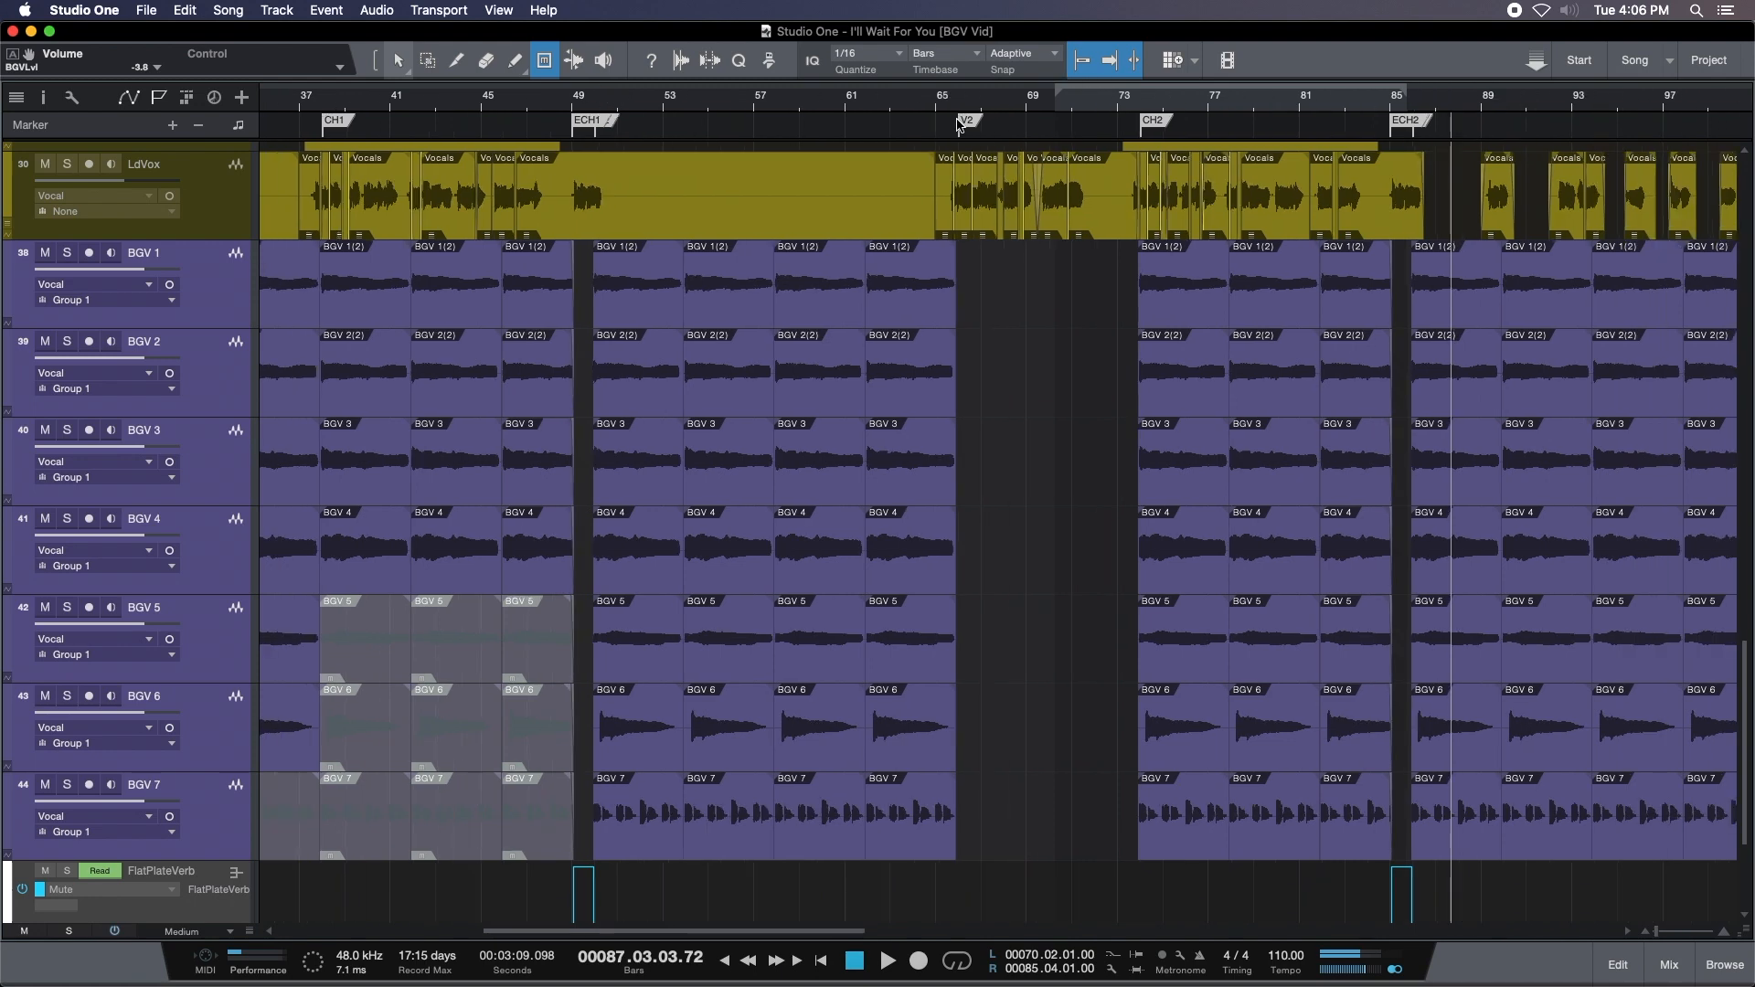
pyautogui.moveTo(1273, 116); pyautogui.dragTo(1052, 131)
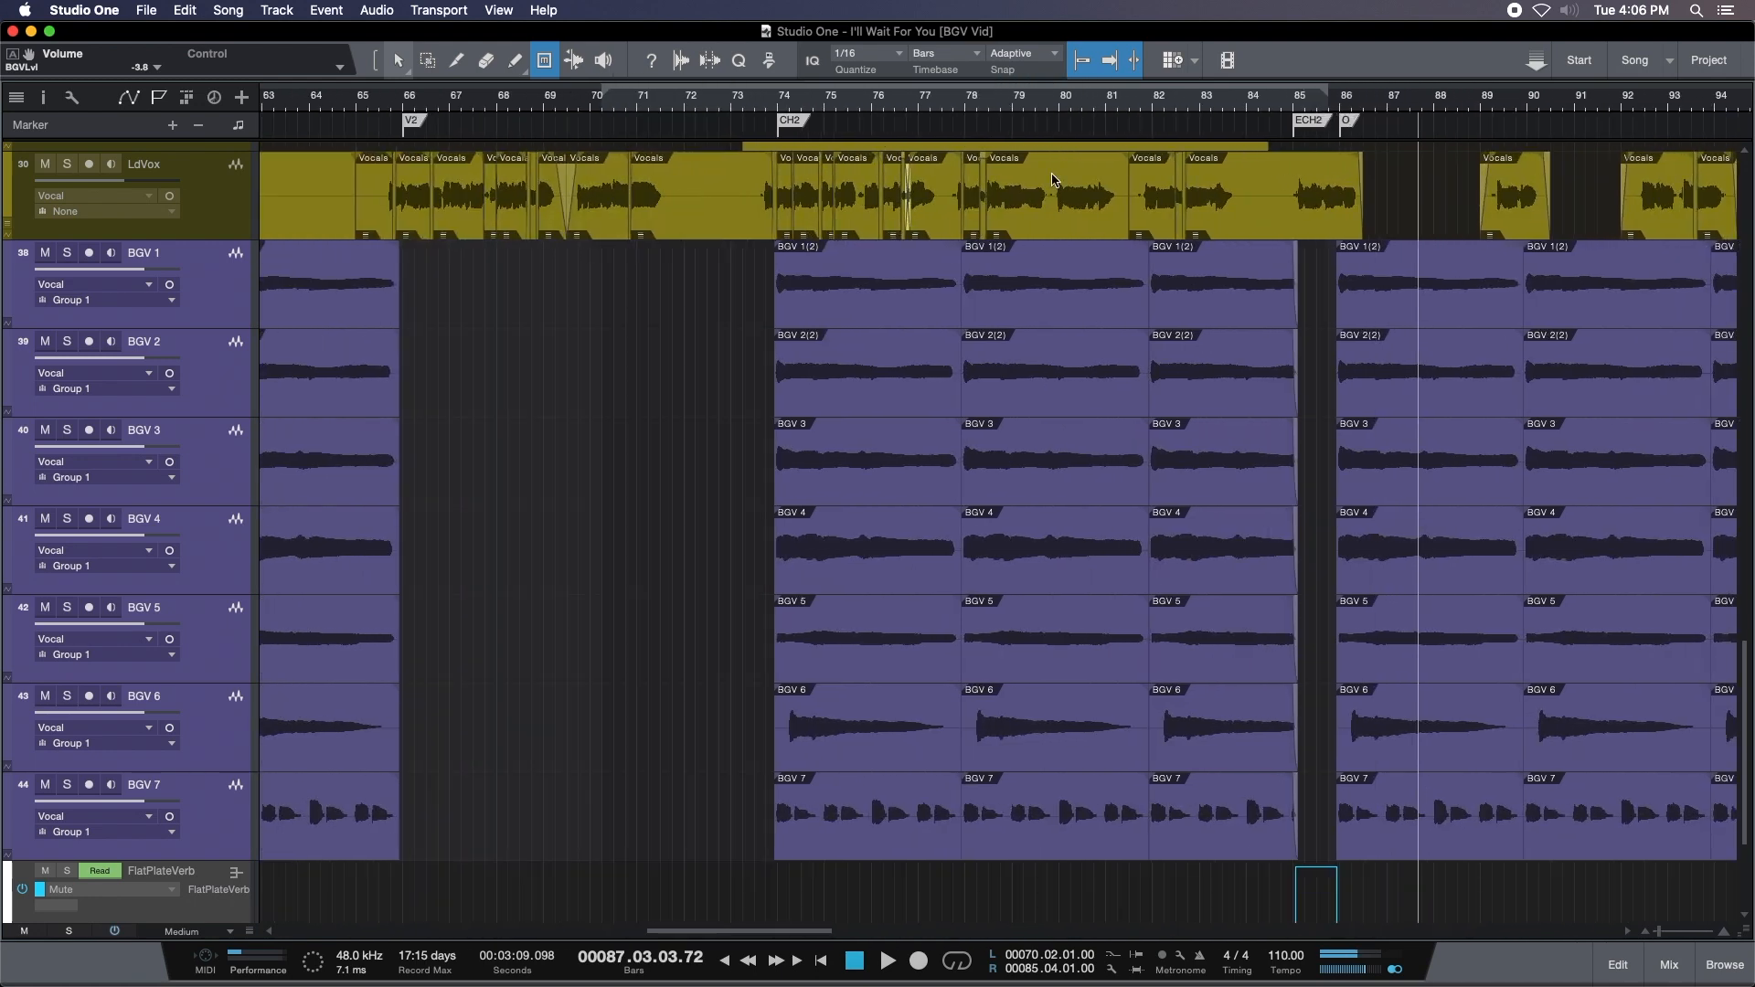
pyautogui.click(886, 801)
pyautogui.click(890, 707)
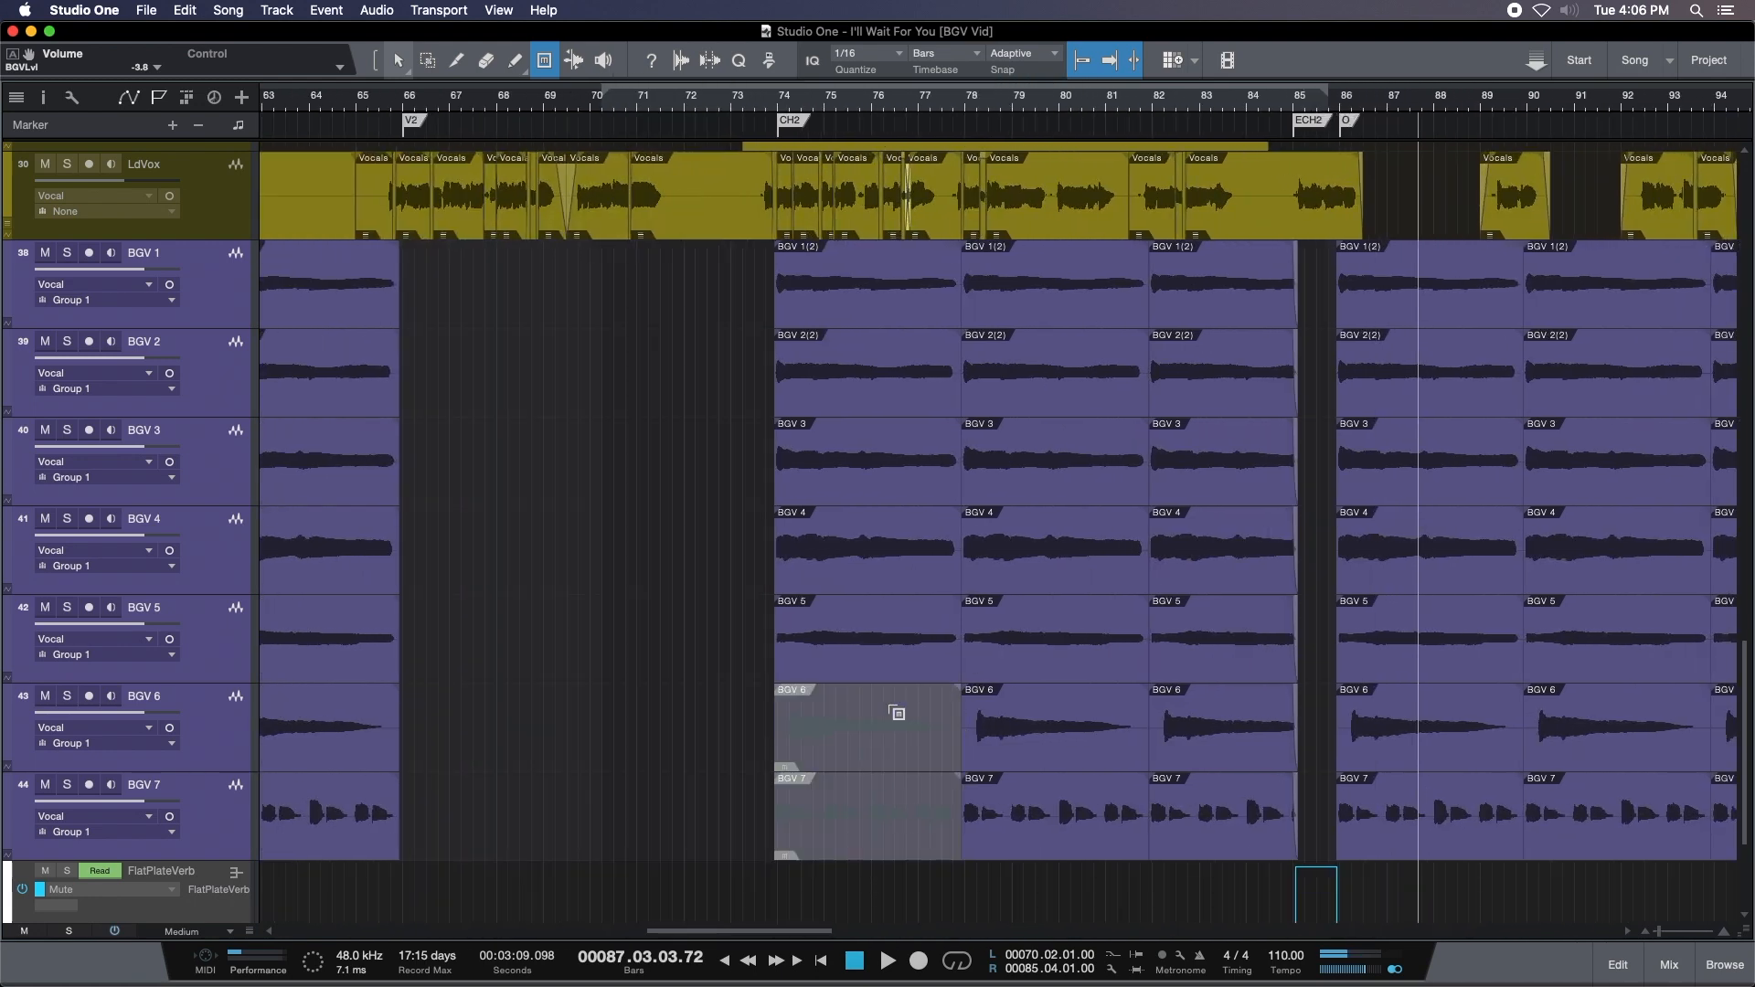
pyautogui.click(880, 783)
pyautogui.click(883, 674)
pyautogui.click(1011, 617)
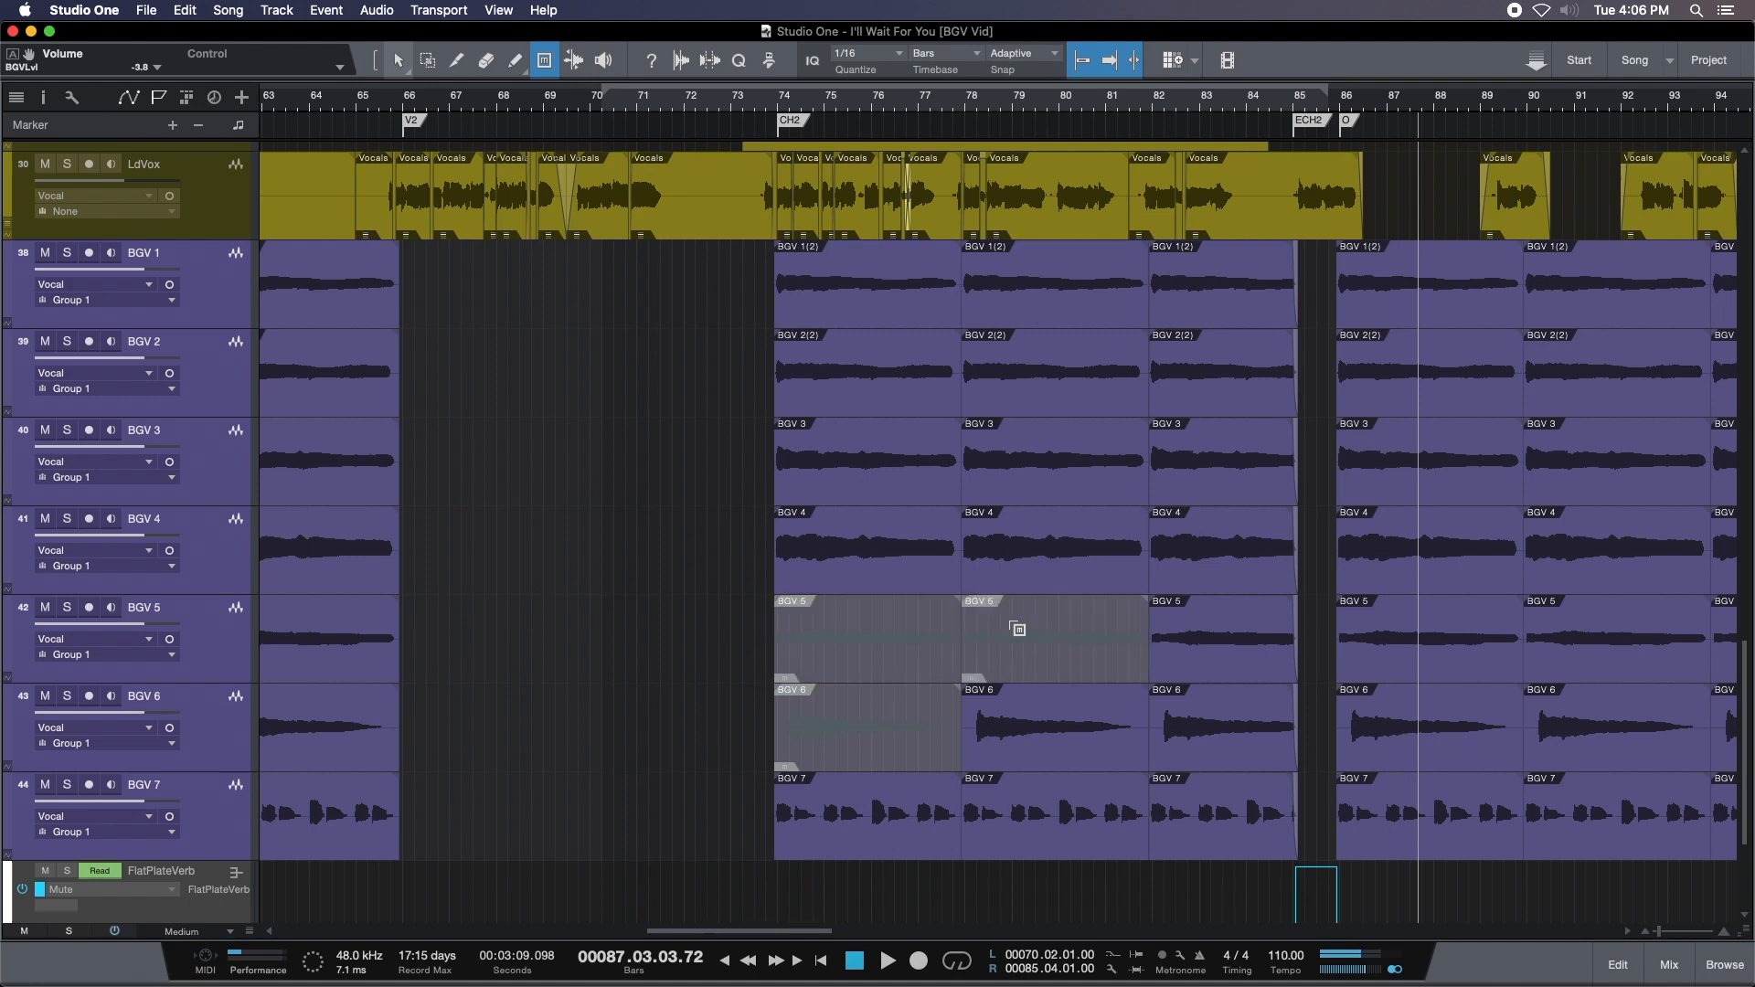
pyautogui.click(1048, 735)
pyautogui.click(1233, 718)
pyautogui.click(1207, 639)
# Switch back to the Arrow tool and look through its list of alternative tools.
pyautogui.moveTo(1421, 111); pyautogui.dragTo(1399, 24)
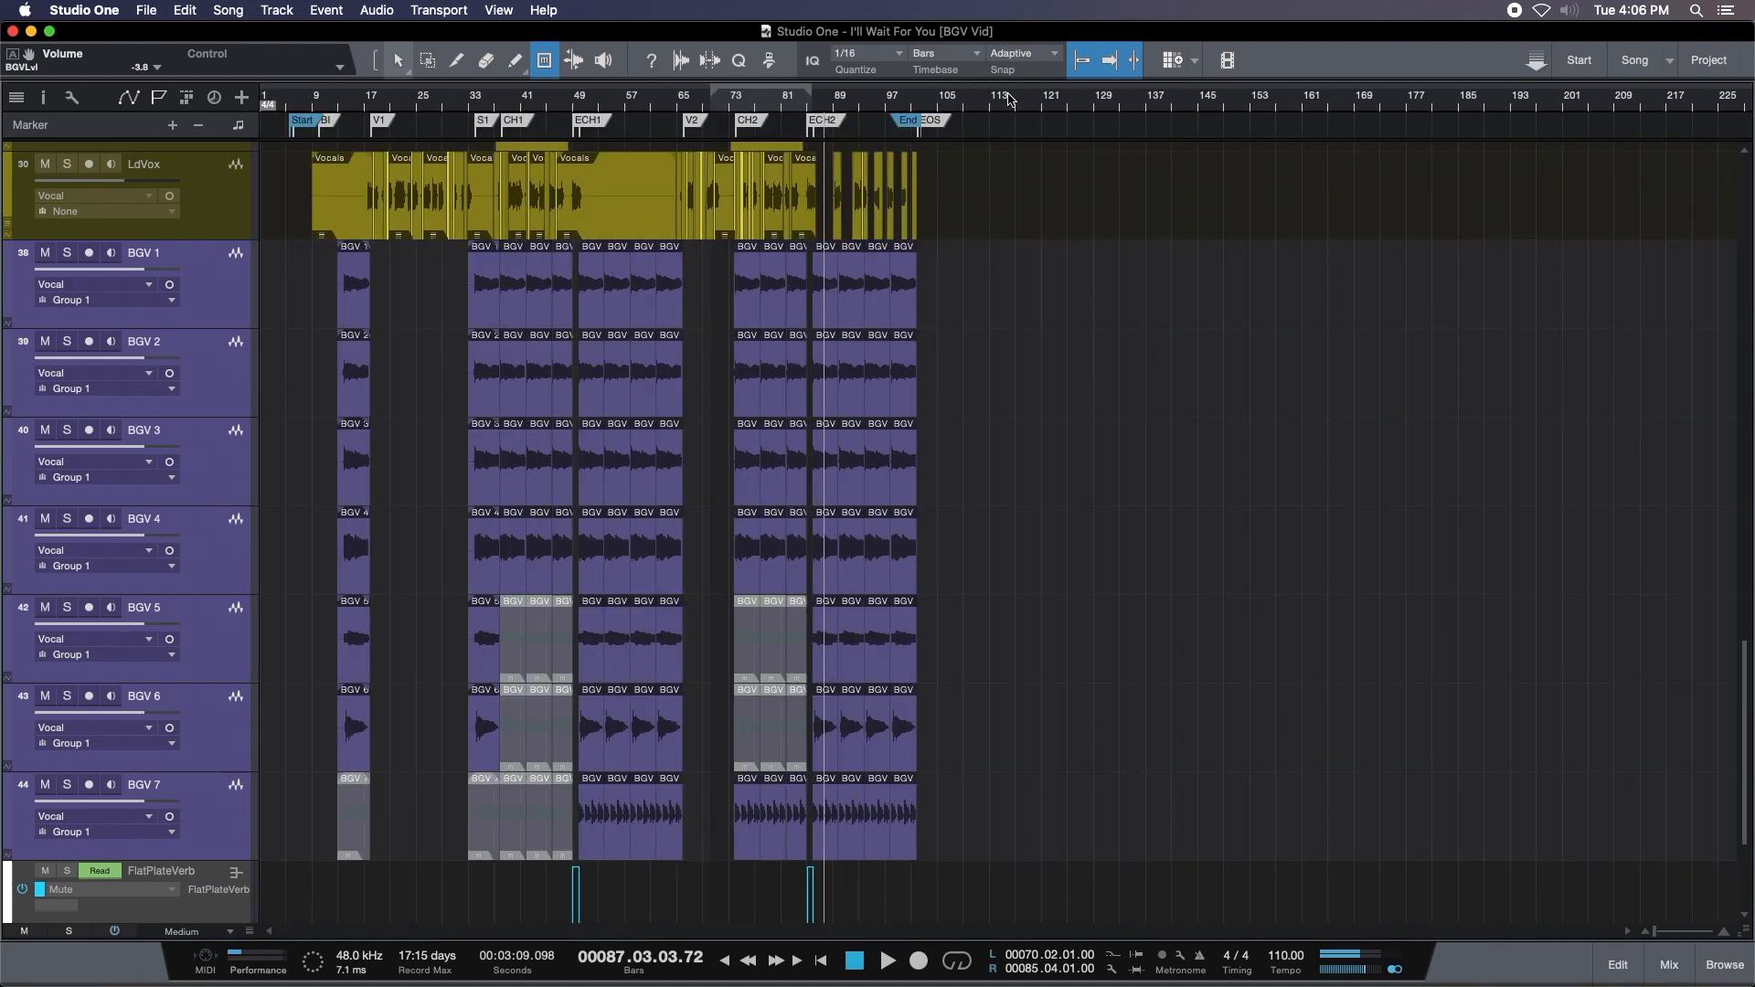
pyautogui.click(400, 61)
pyautogui.moveTo(363, 105); pyautogui.dragTo(536, 47)
pyautogui.click(552, 58)
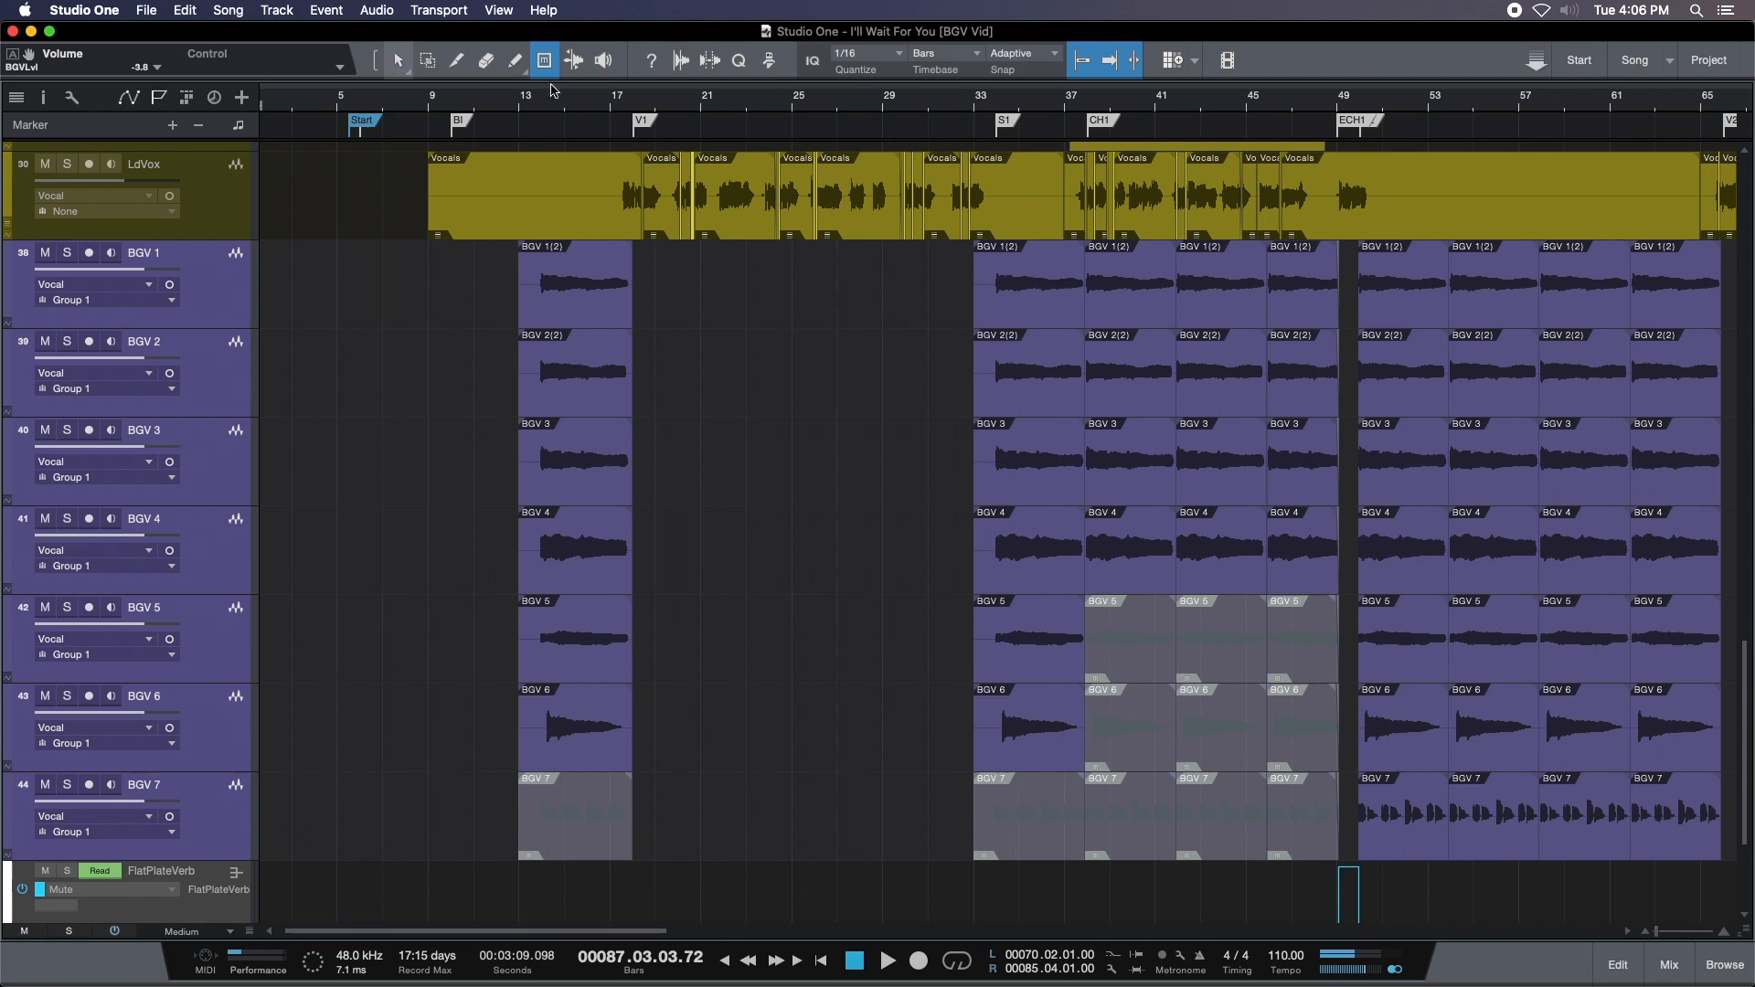
pyautogui.click(400, 59)
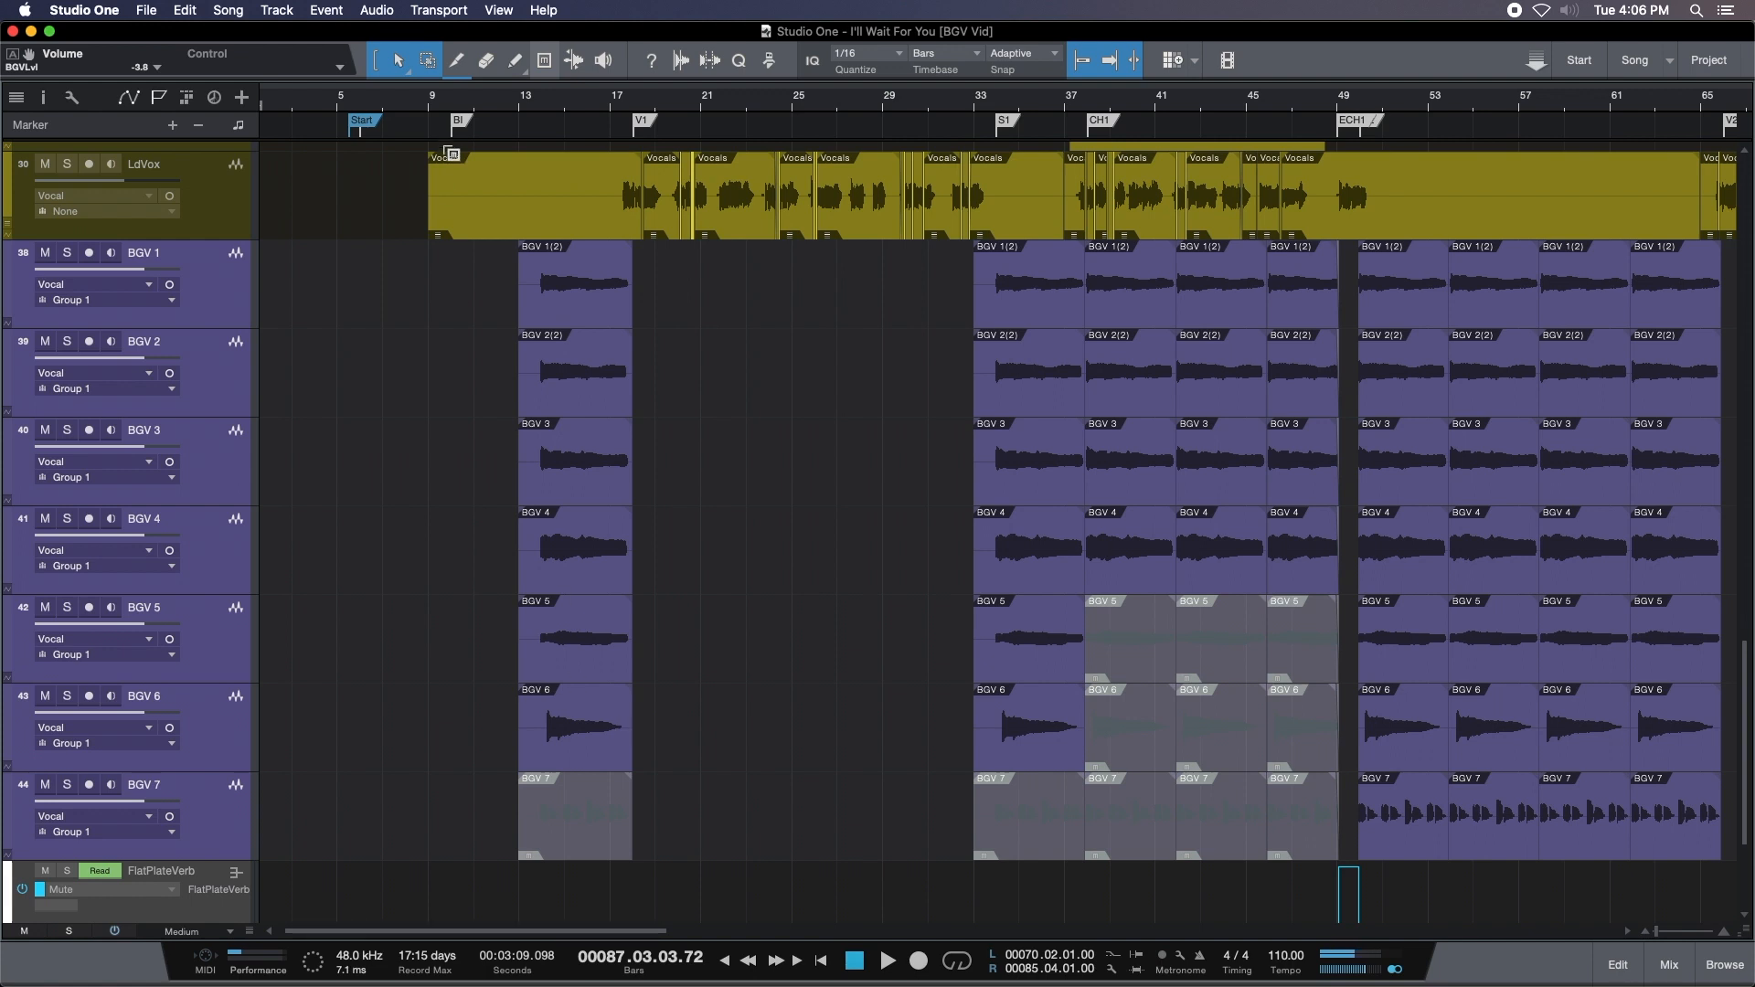
pyautogui.click(398, 55)
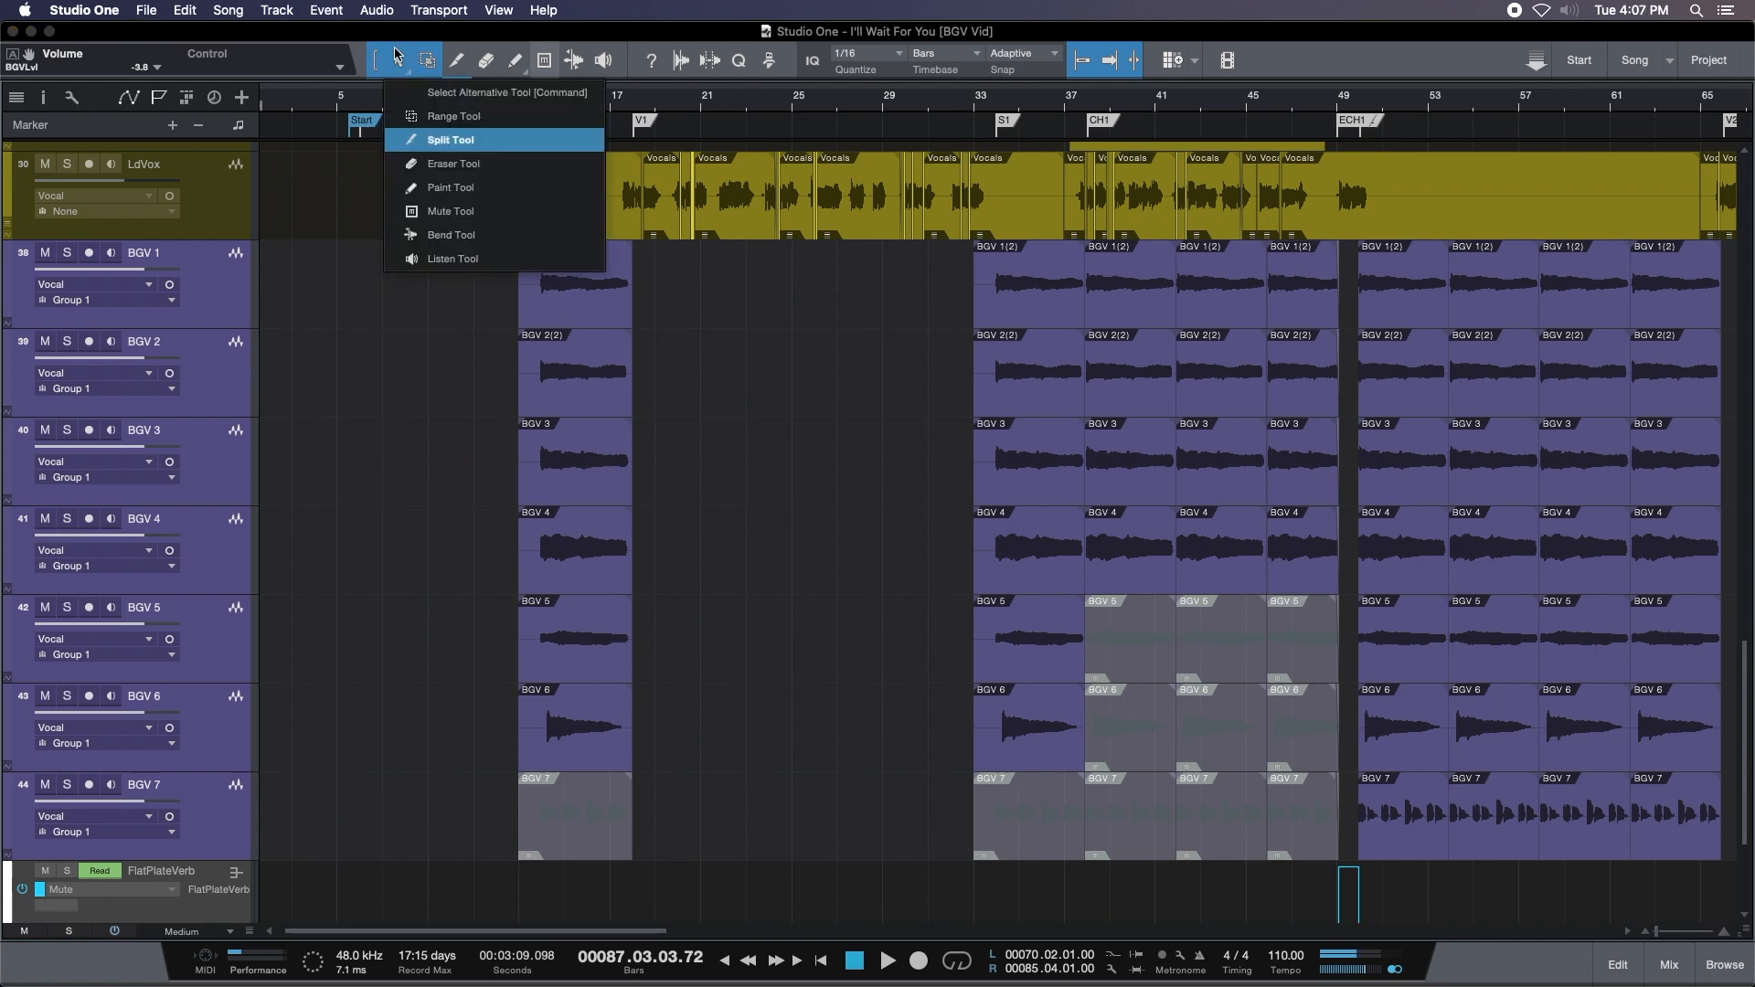
pyautogui.click(401, 62)
# Start playback from bar 10 at the BI marker and dissolve the group of the seven BGV tracks.
pyautogui.moveTo(501, 105); pyautogui.dragTo(573, 110)
pyautogui.click(511, 104)
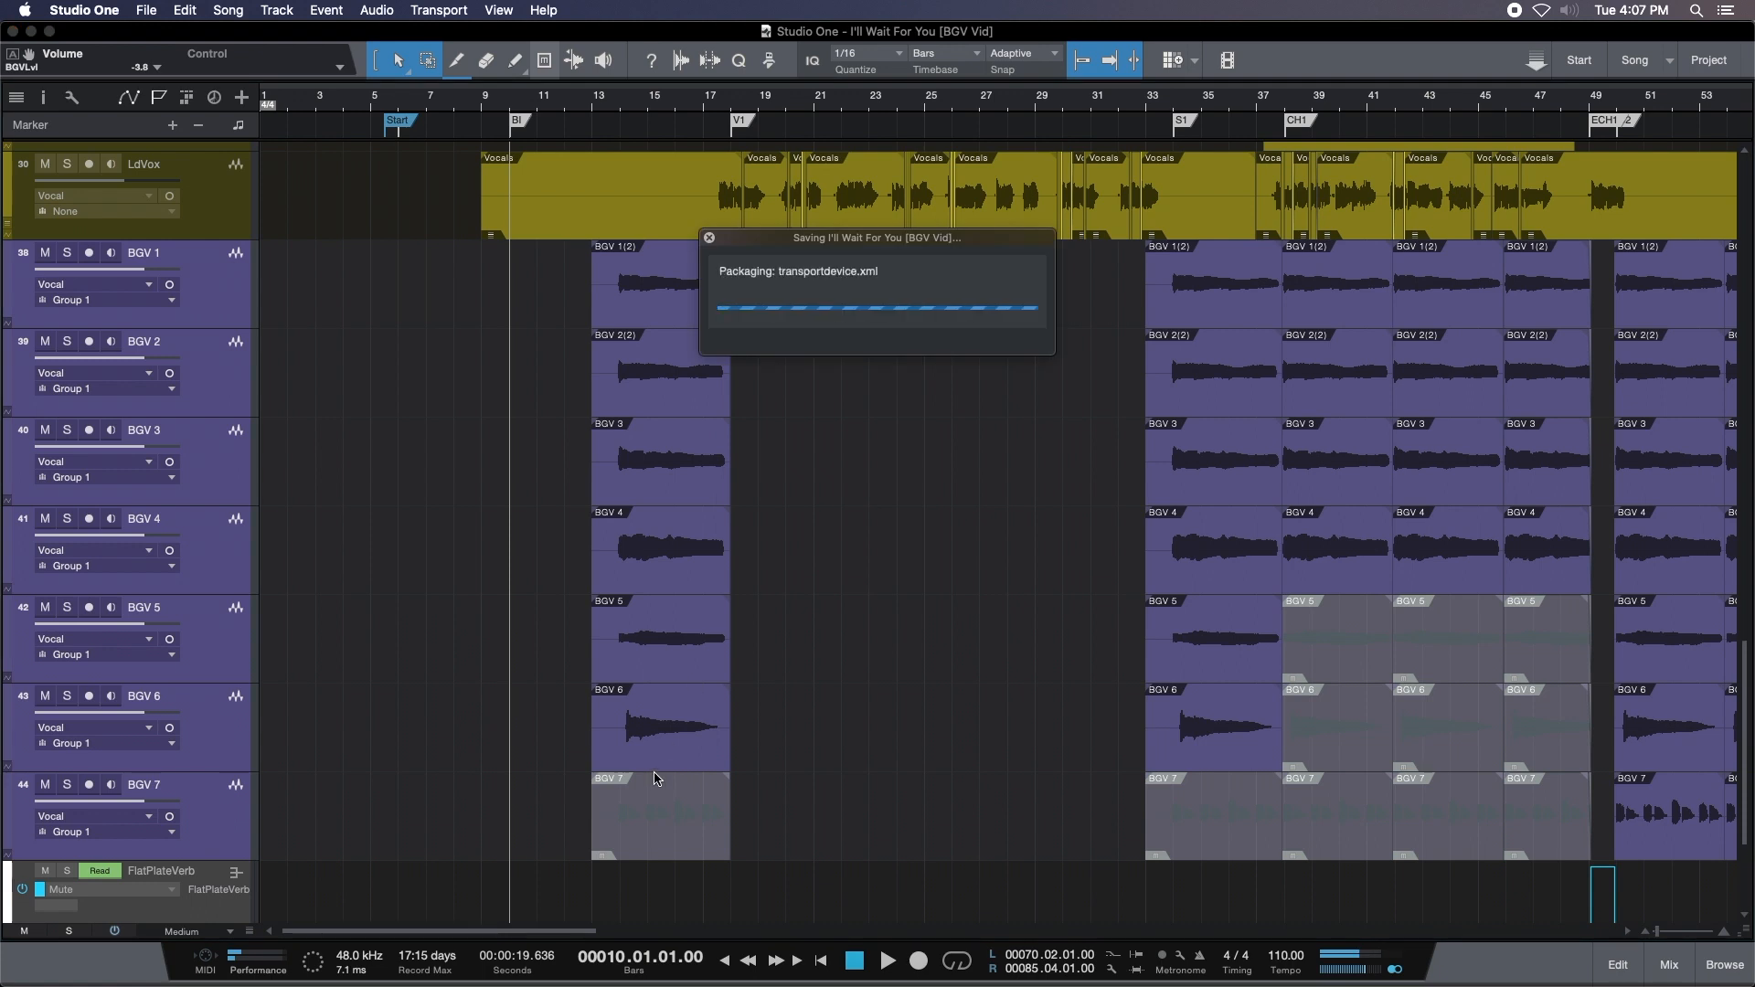
pyautogui.click(696, 655)
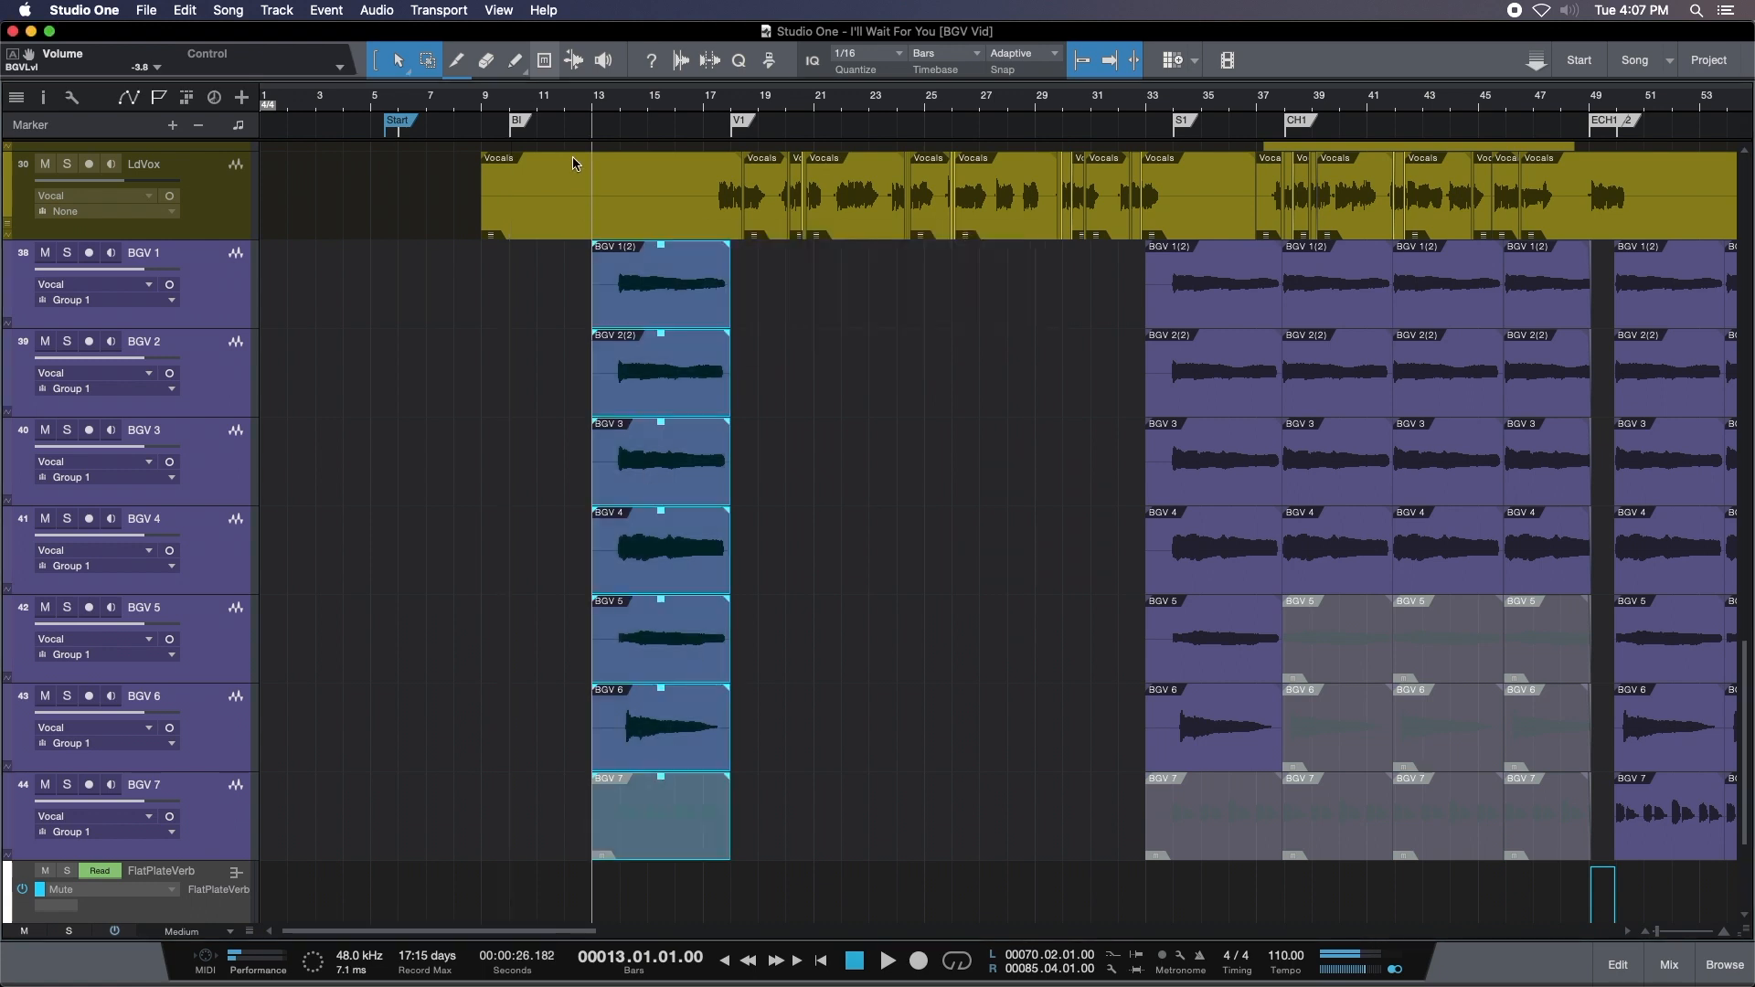
pyautogui.click(518, 108)
pyautogui.moveTo(696, 111); pyautogui.dragTo(766, 129)
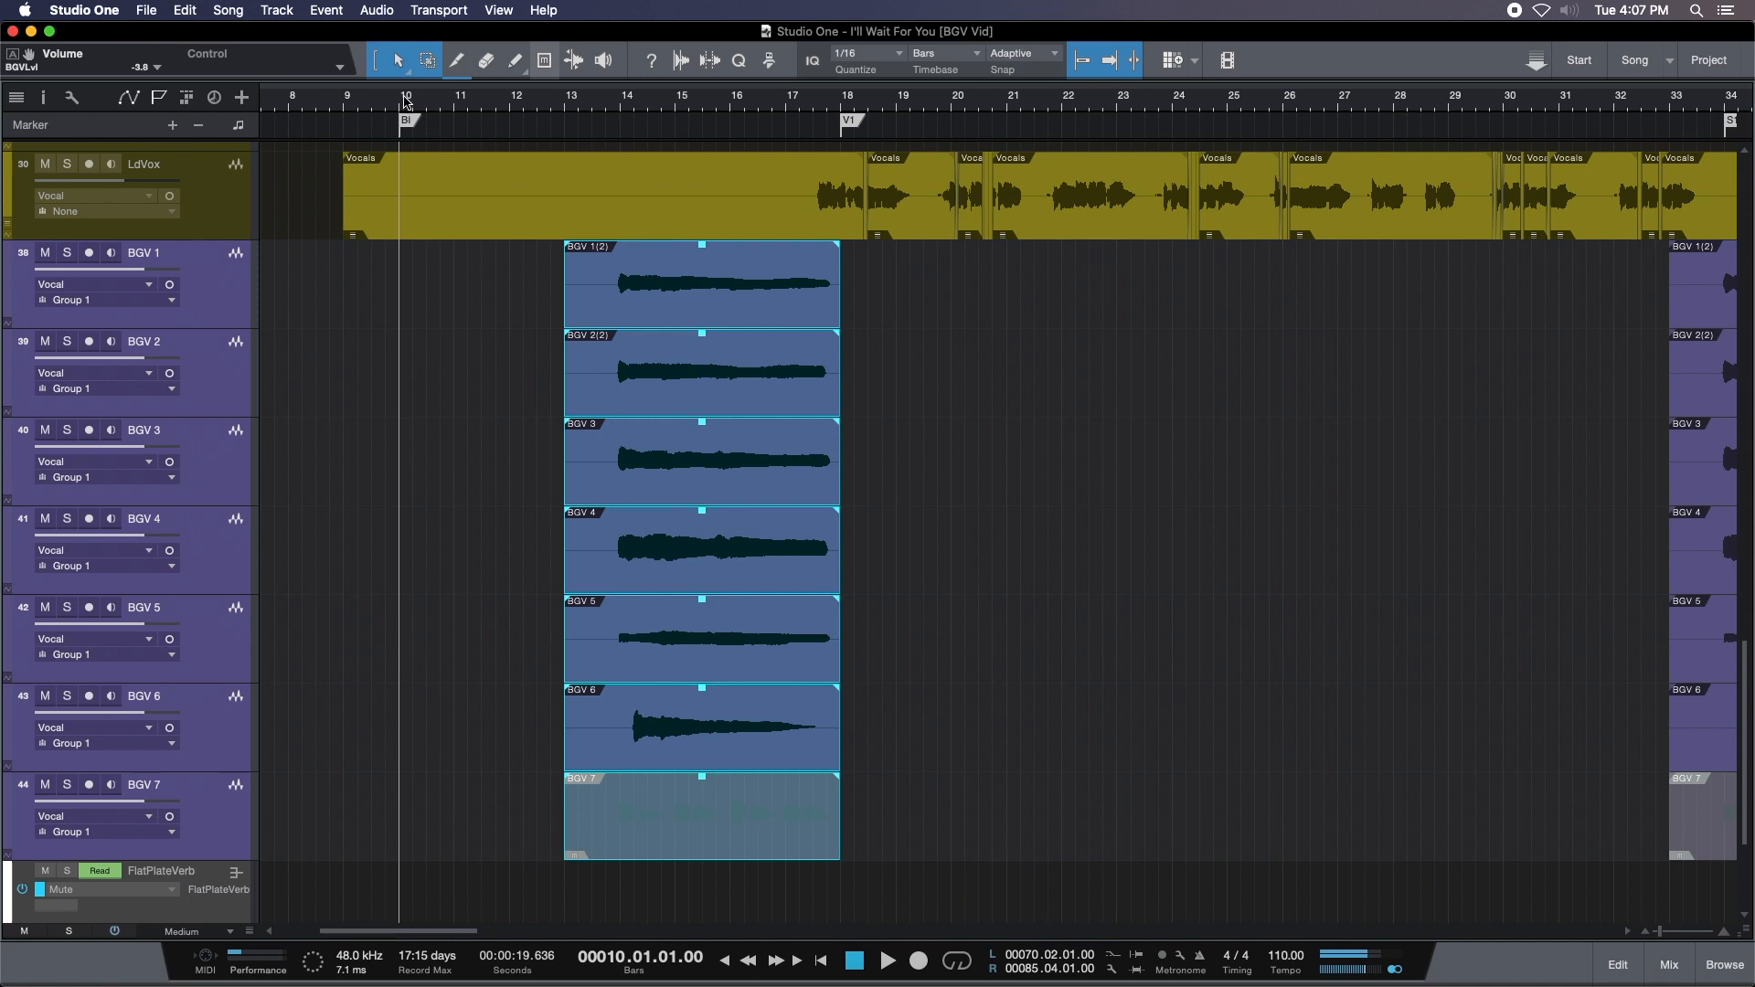
pyautogui.press('space')
pyautogui.press('super+shift+g')
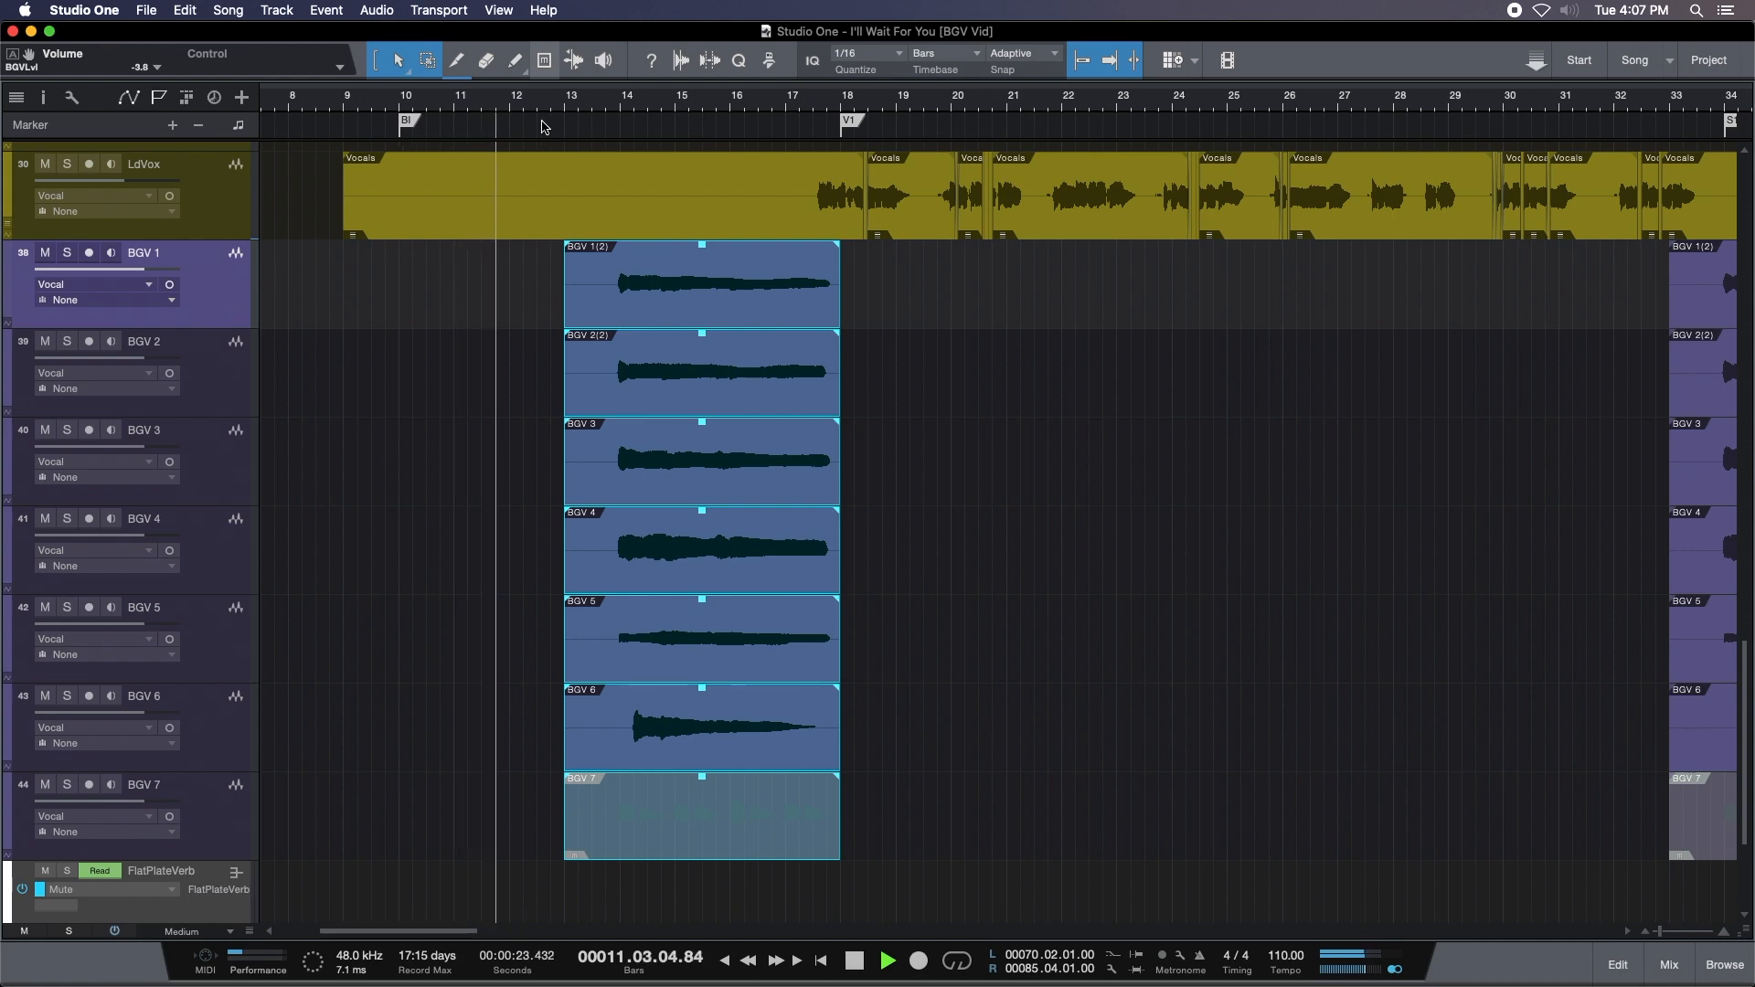
# Open the mixer console at the BGV channels, listen until just before the V1 marker, and select only the BGV 1 channel.
pyautogui.press('F3')
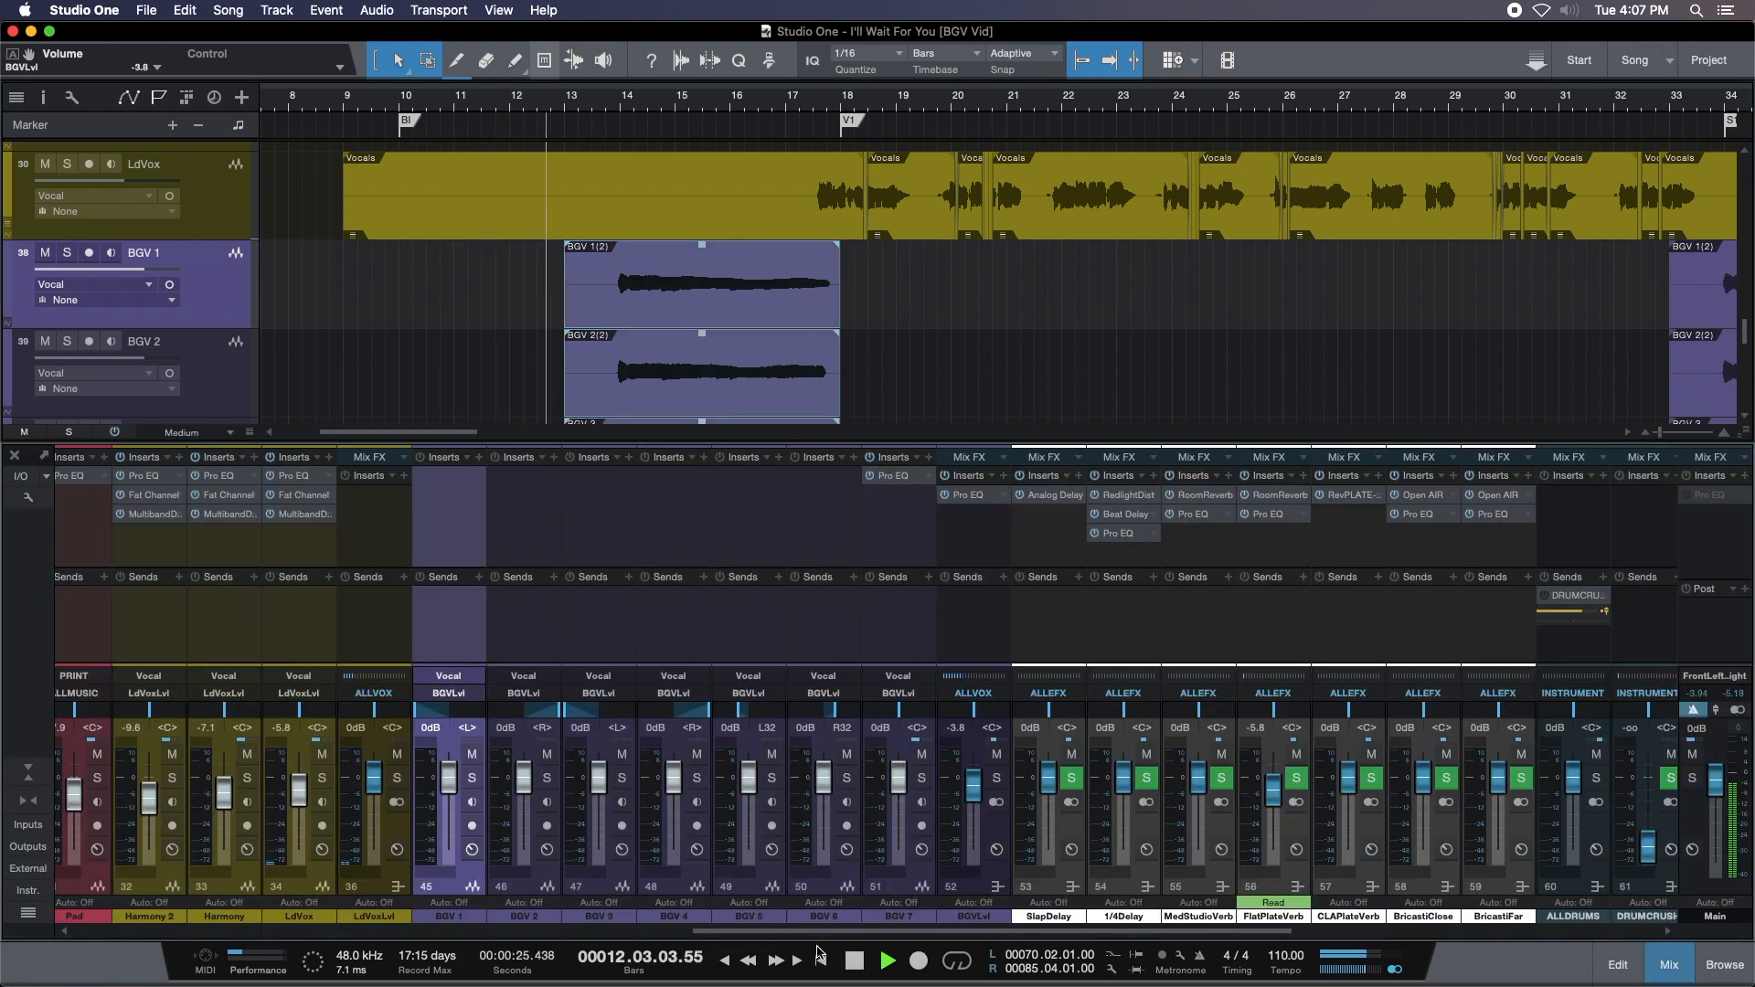
pyautogui.hscroll(-3, 777, 938)
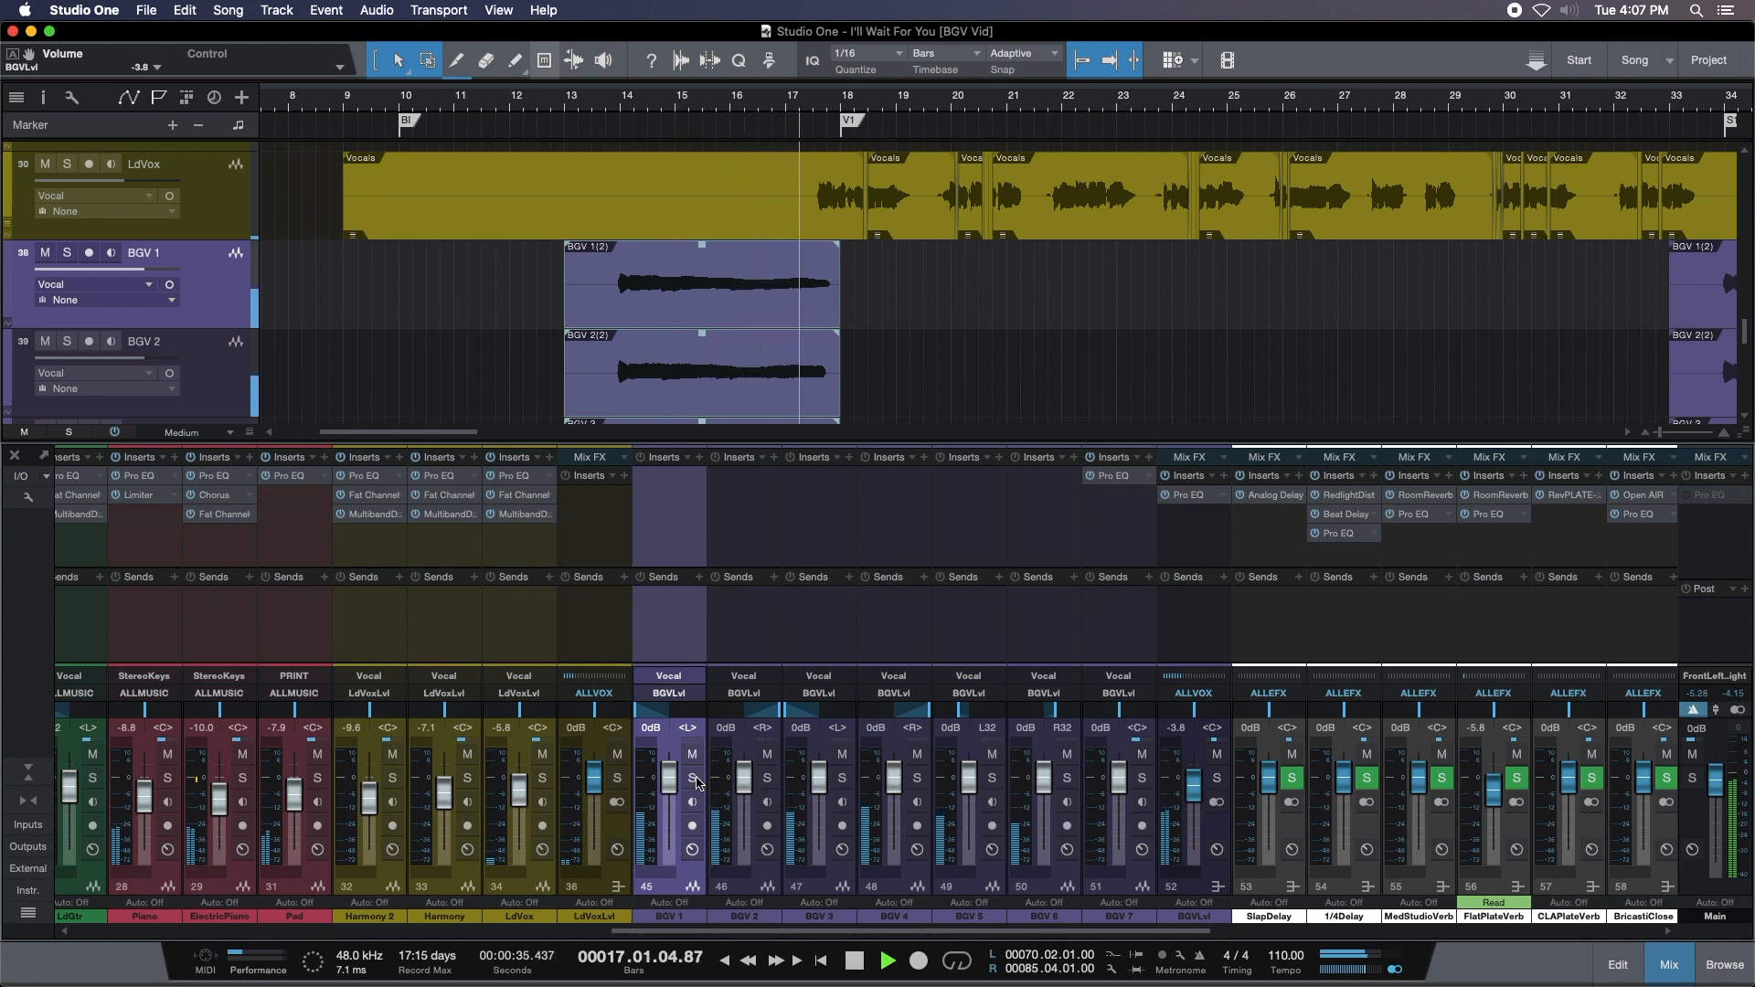
pyautogui.press('space')
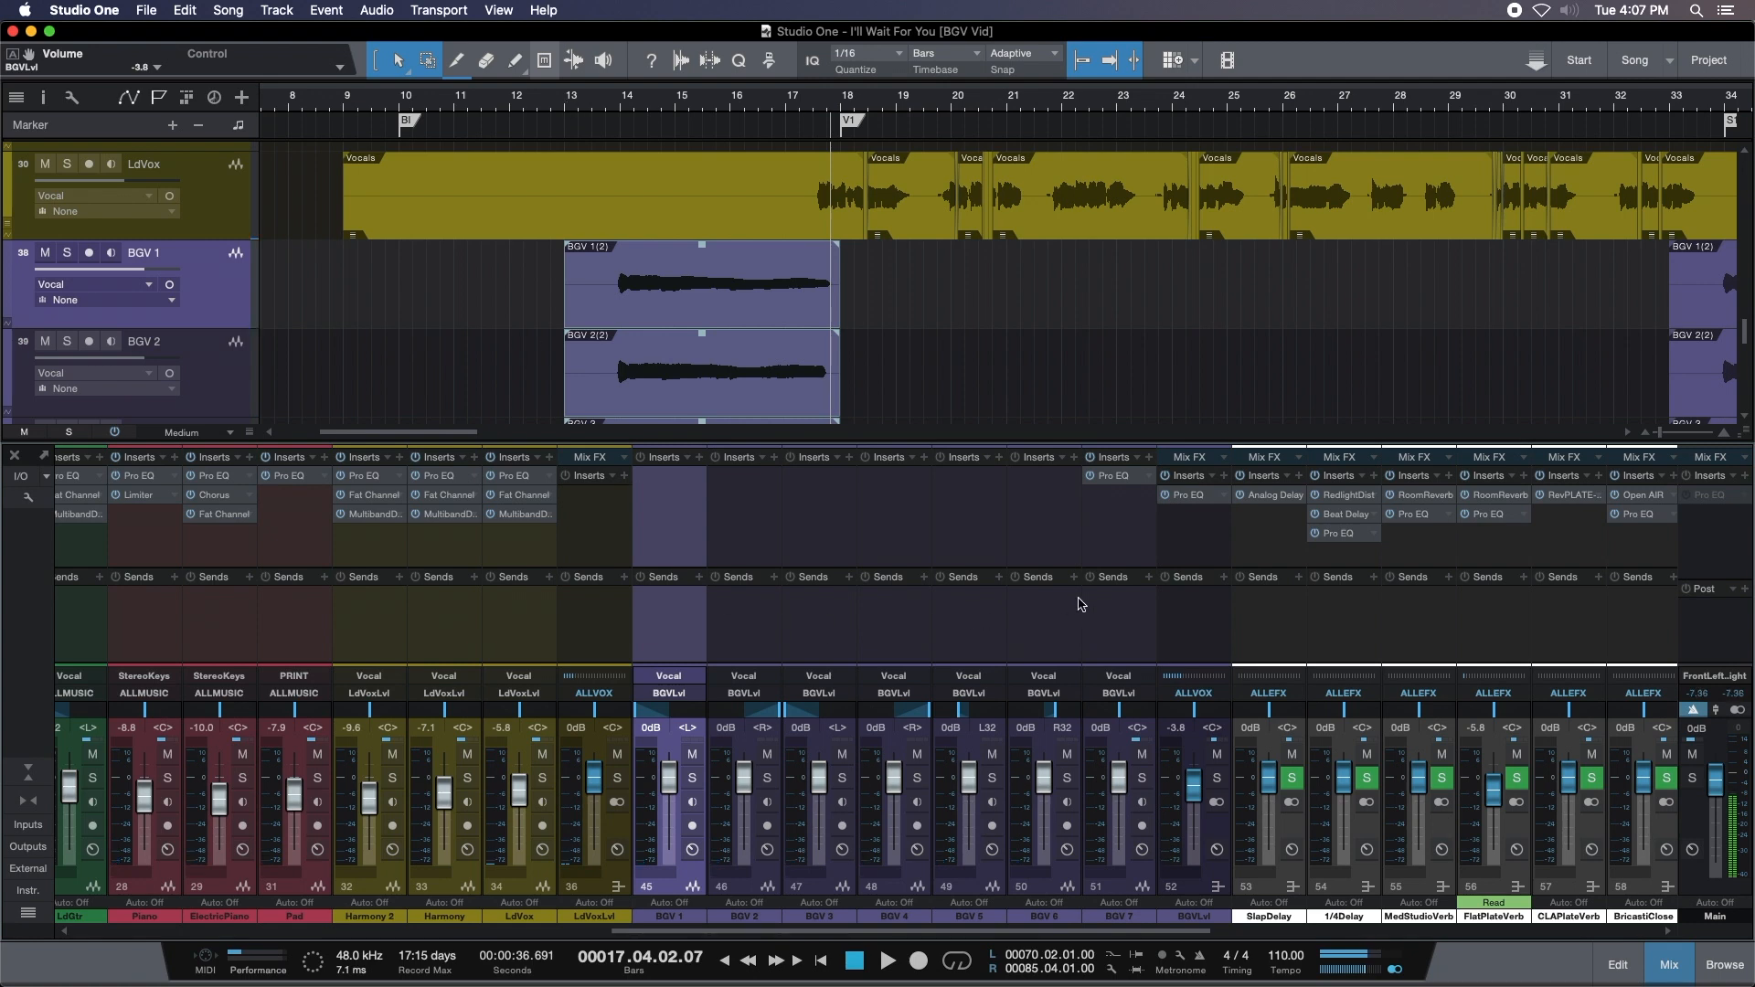
pyautogui.keyDown('shift'); pyautogui.click(1136, 630); pyautogui.keyUp('shift')
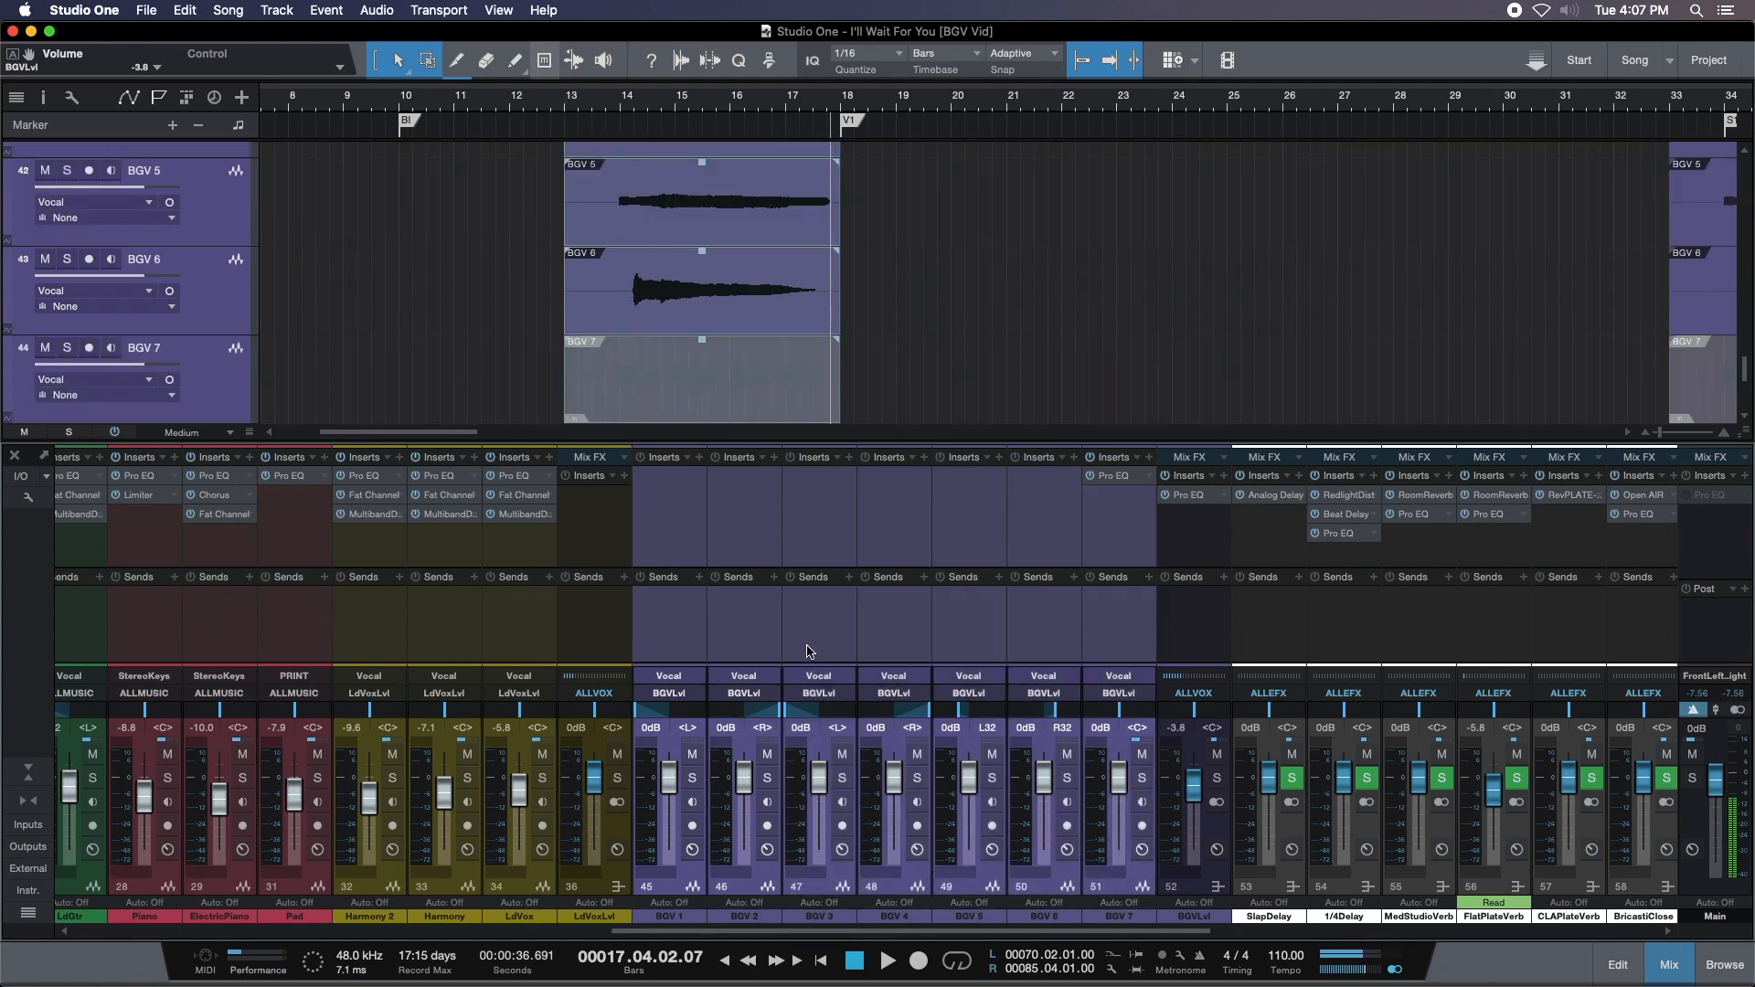
pyautogui.click(697, 634)
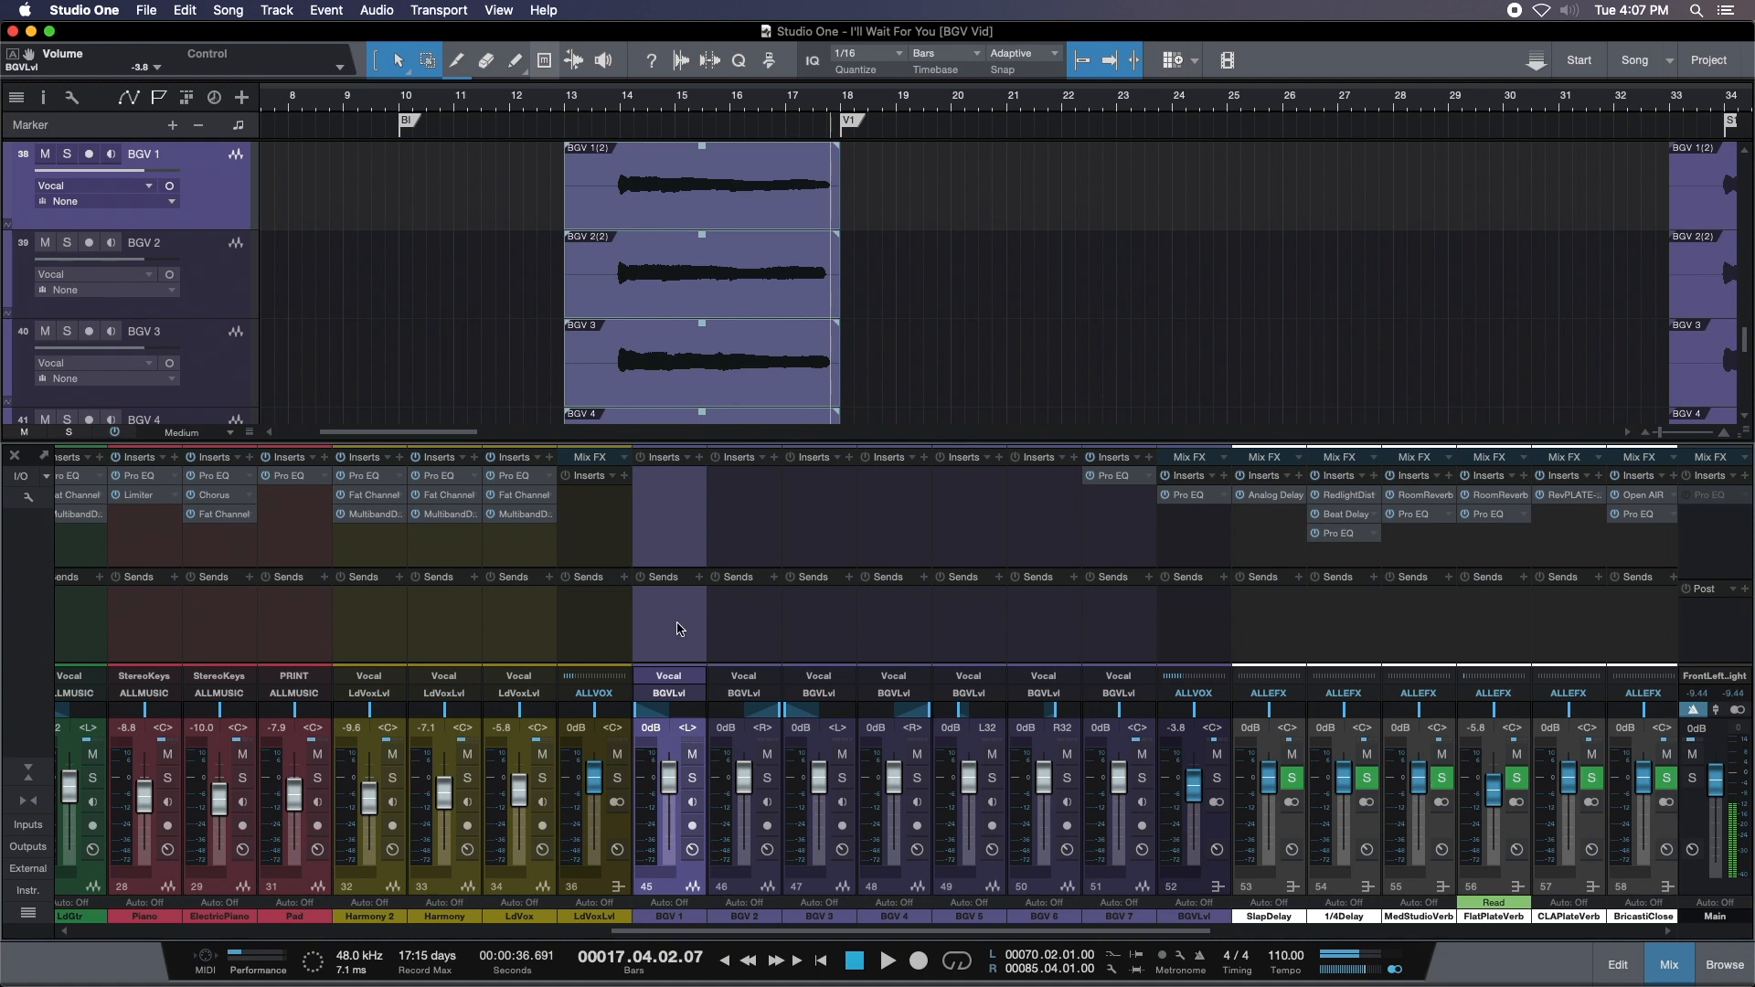
# Solo BGV 1 and BGV 2 and play them in a loop from bar 14 to bar 18.
pyautogui.click(693, 779)
pyautogui.click(768, 778)
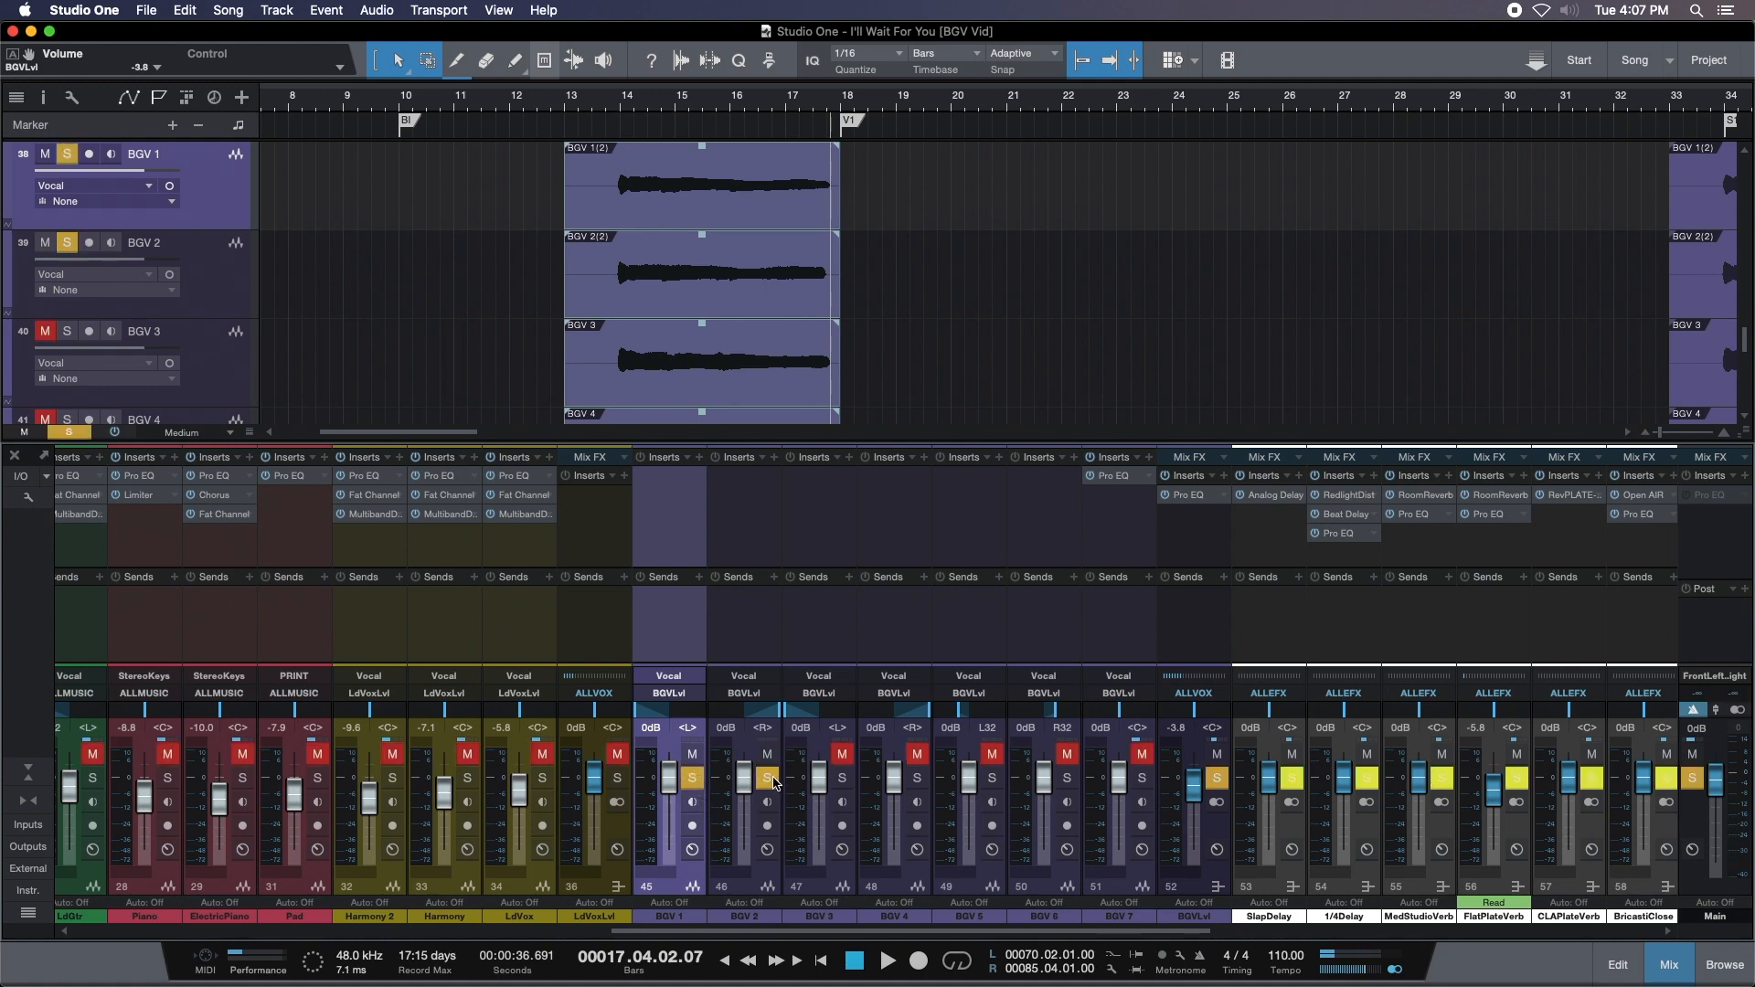
pyautogui.click(603, 110)
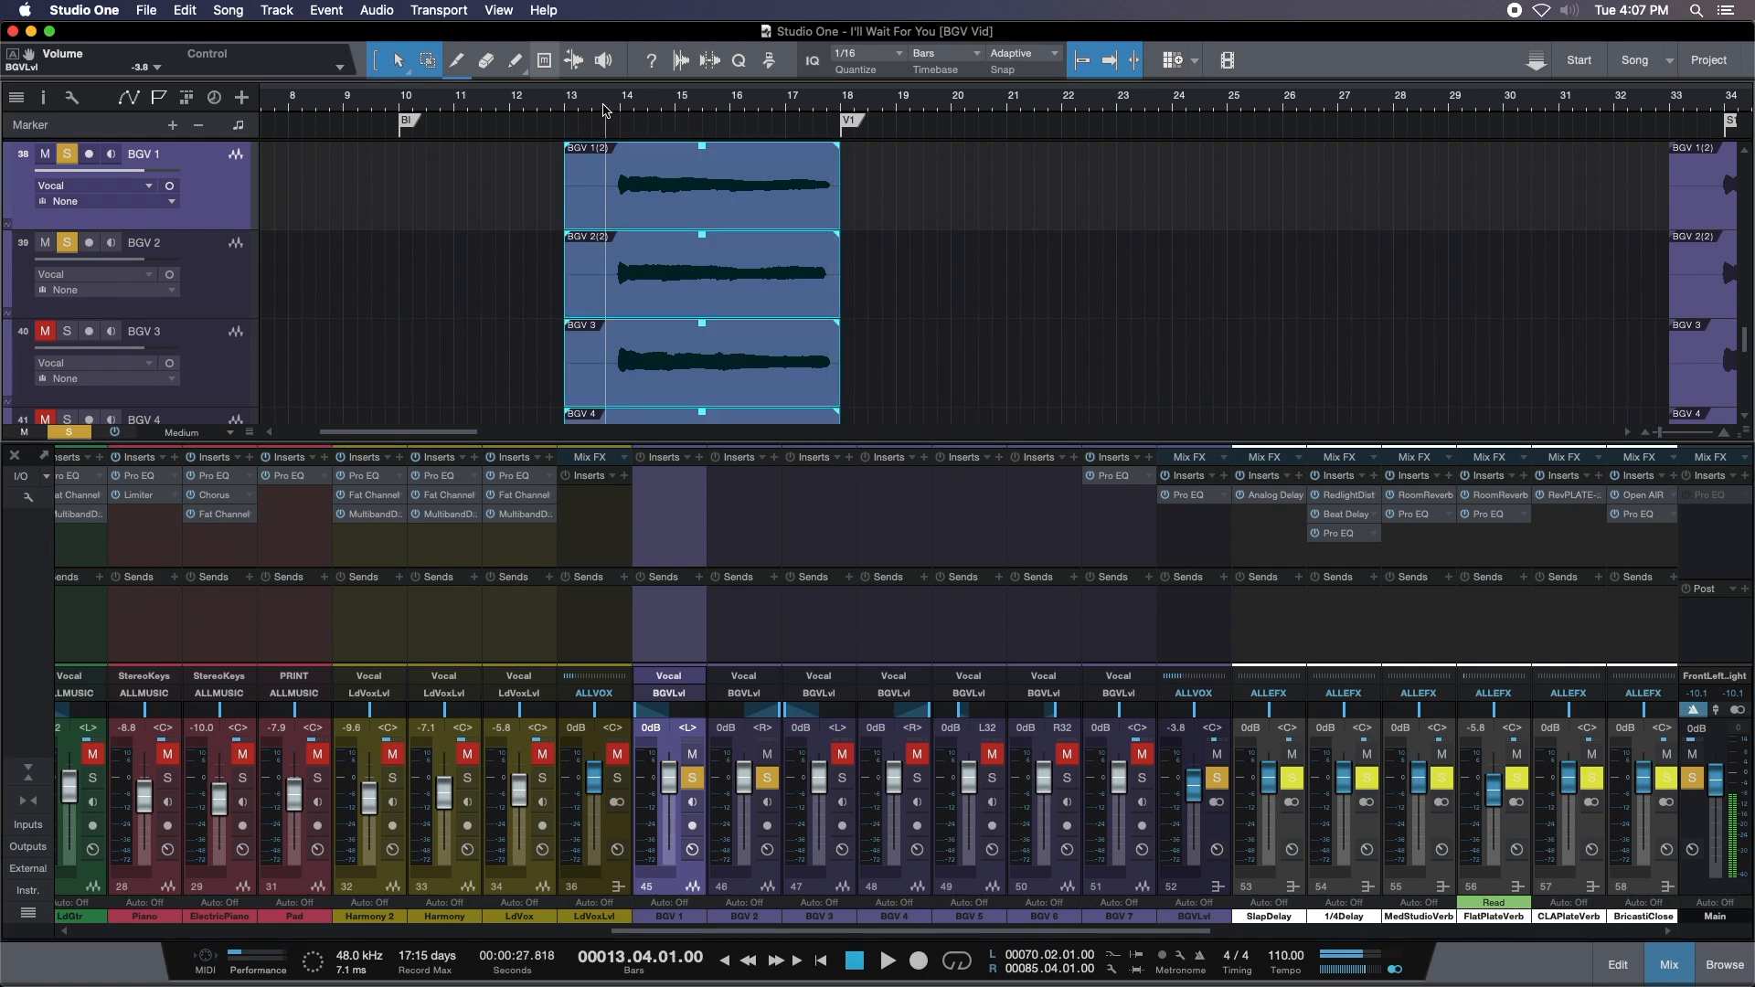
pyautogui.press('space')
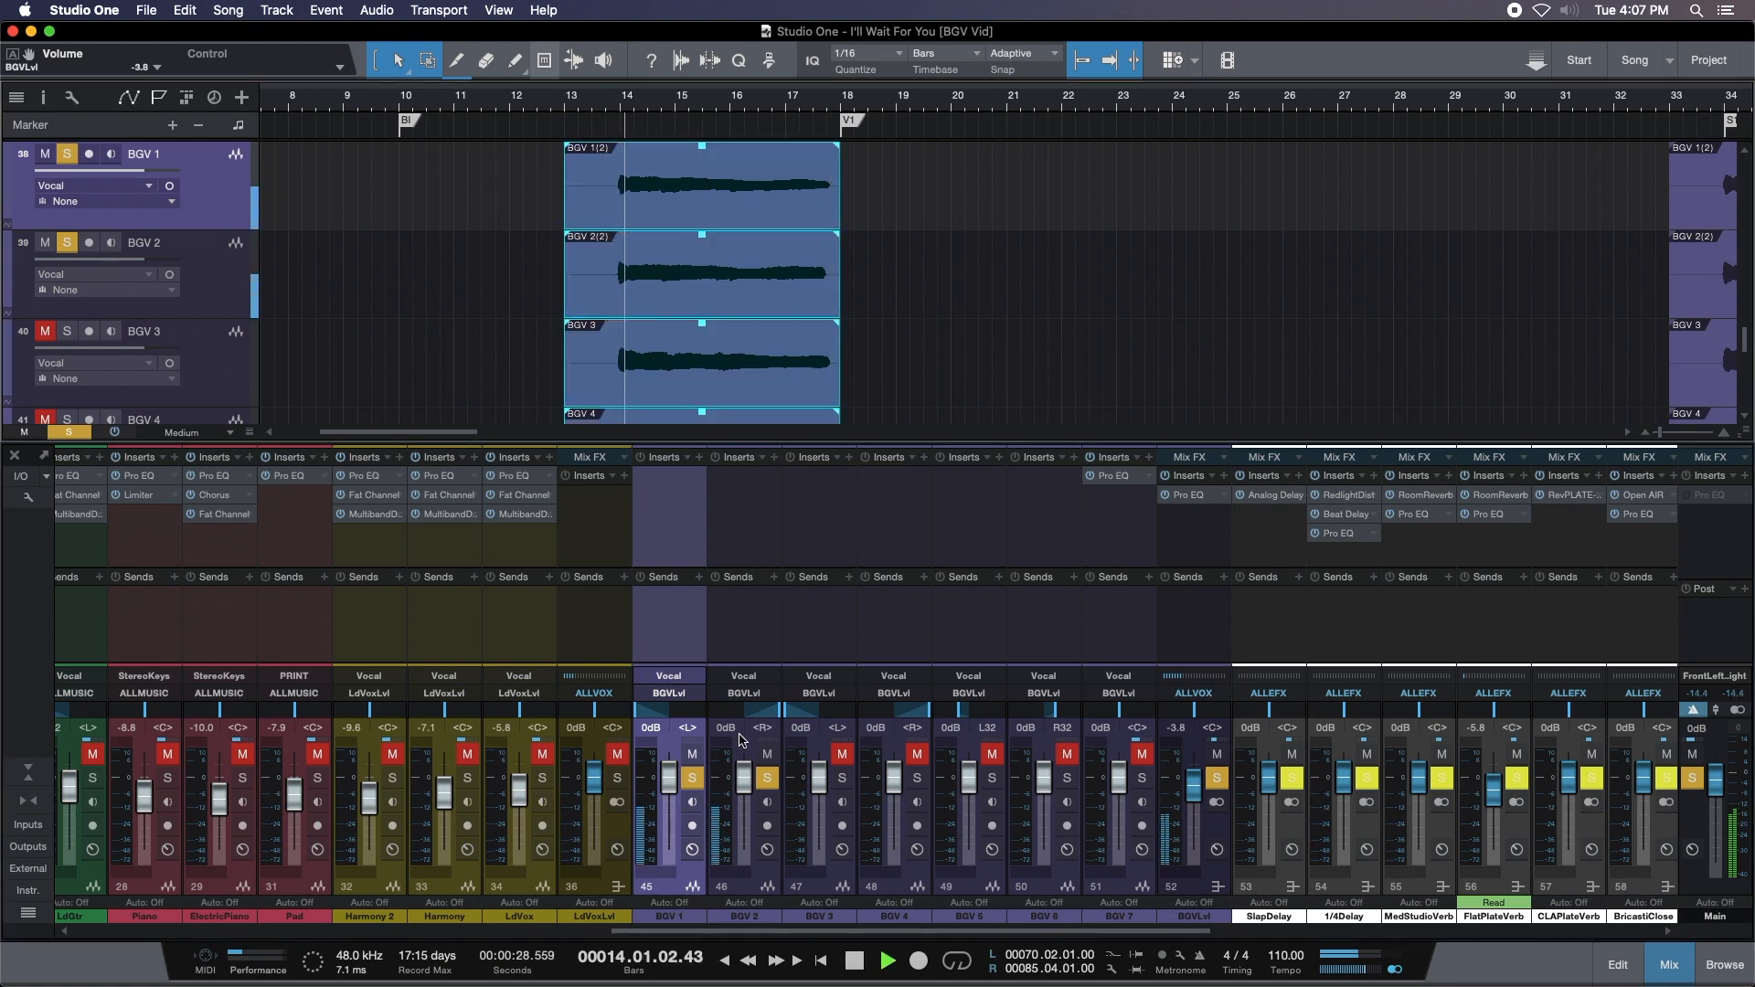
pyautogui.press('space')
pyautogui.moveTo(656, 83)
pyautogui.mouseDown()
pyautogui.moveTo(849, 92)
pyautogui.moveTo(755, 110)
pyautogui.moveTo(771, 125)
pyautogui.mouseUp()
pyautogui.press('space')
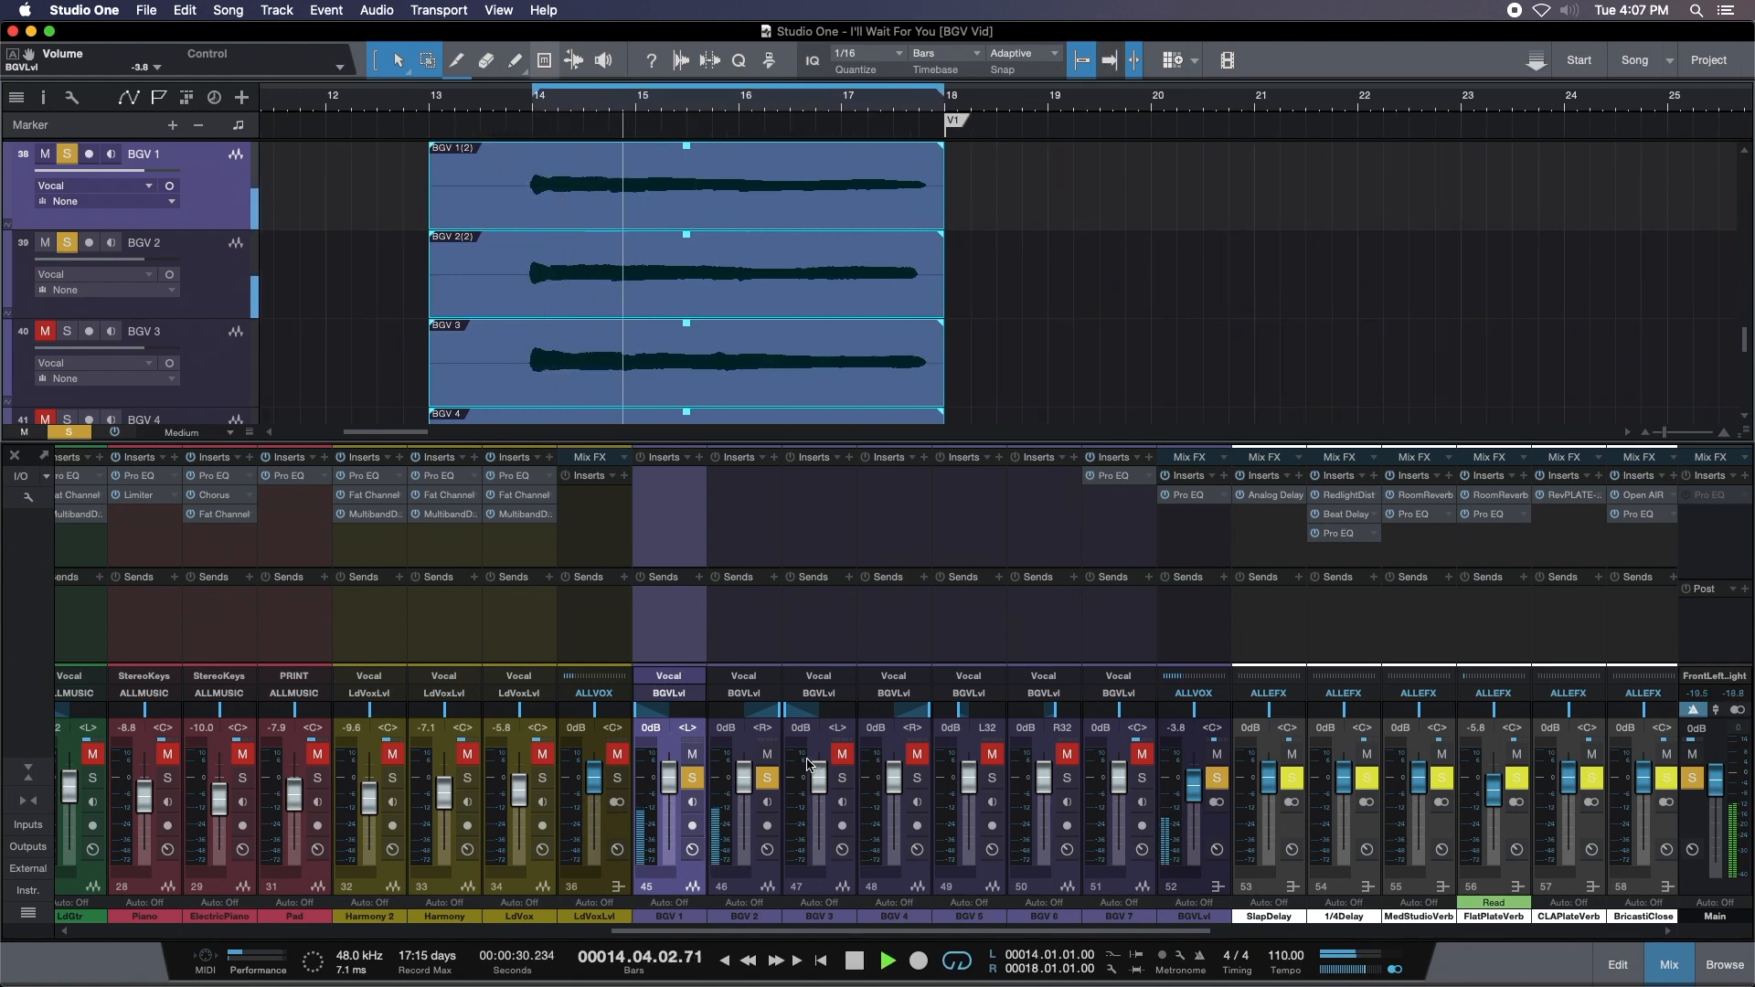
# Solo BGV 3 and BGV 4 instead of BGV 1 and BGV 2, and lower the BGV 4 fader to -2.1 dB.
pyautogui.click(768, 778)
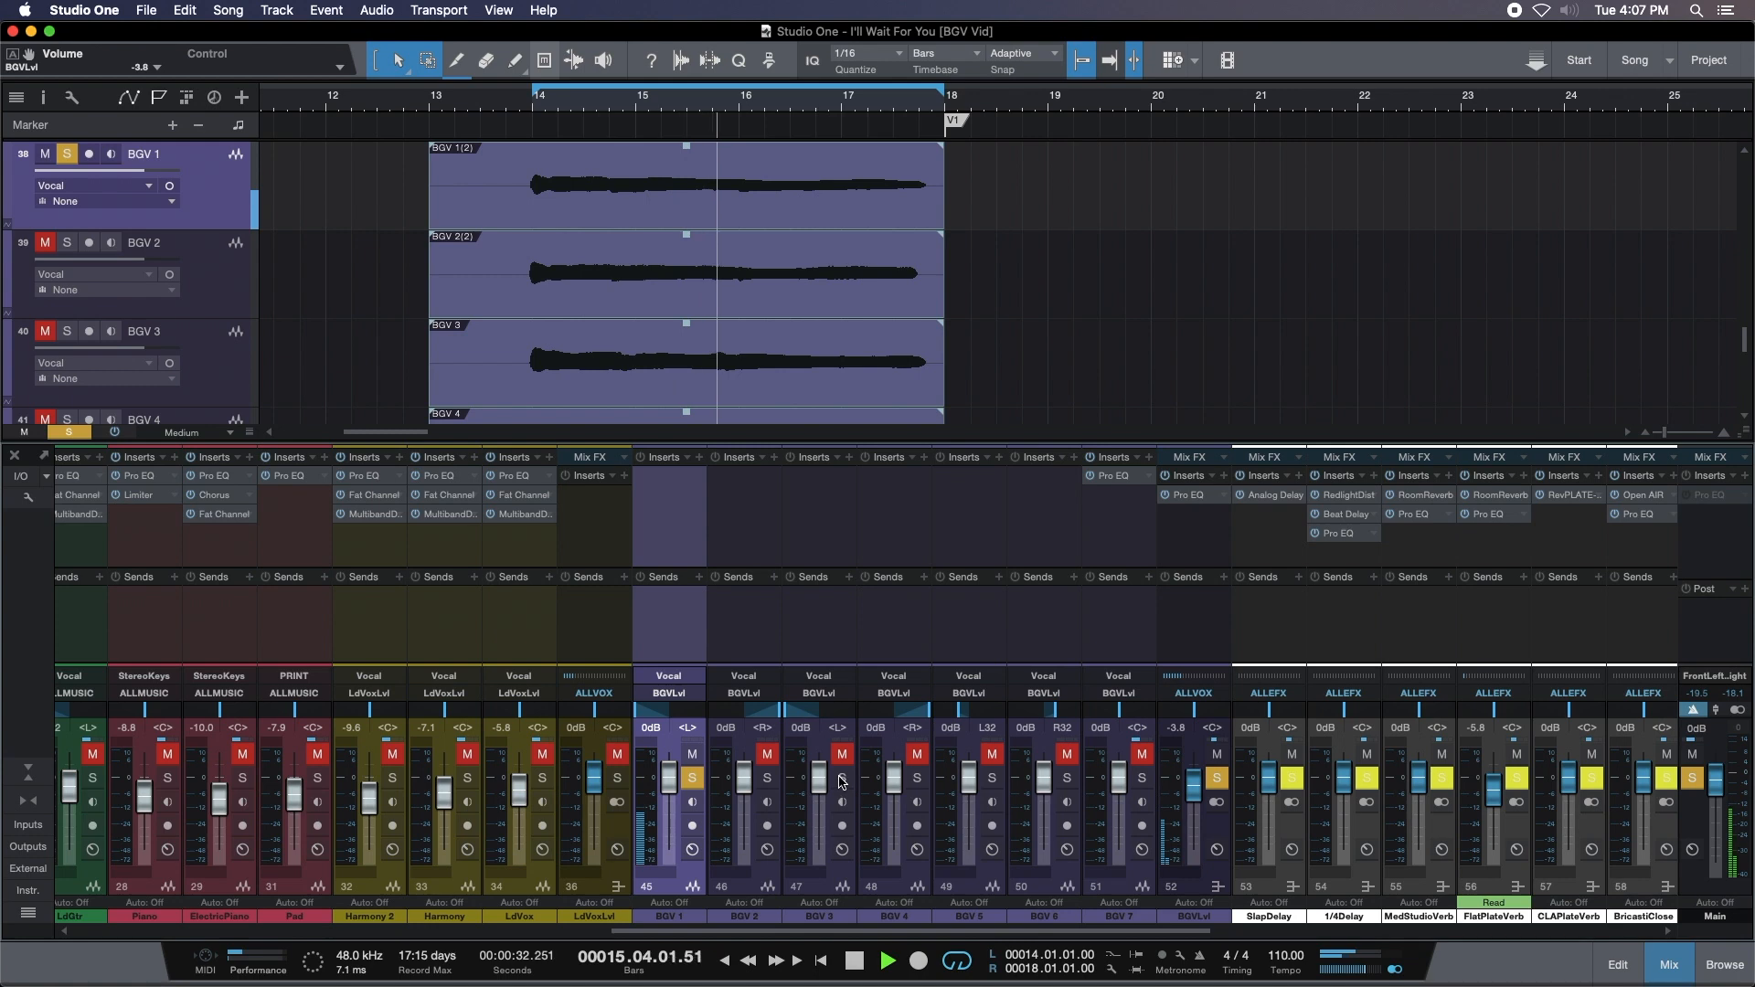
pyautogui.click(842, 778)
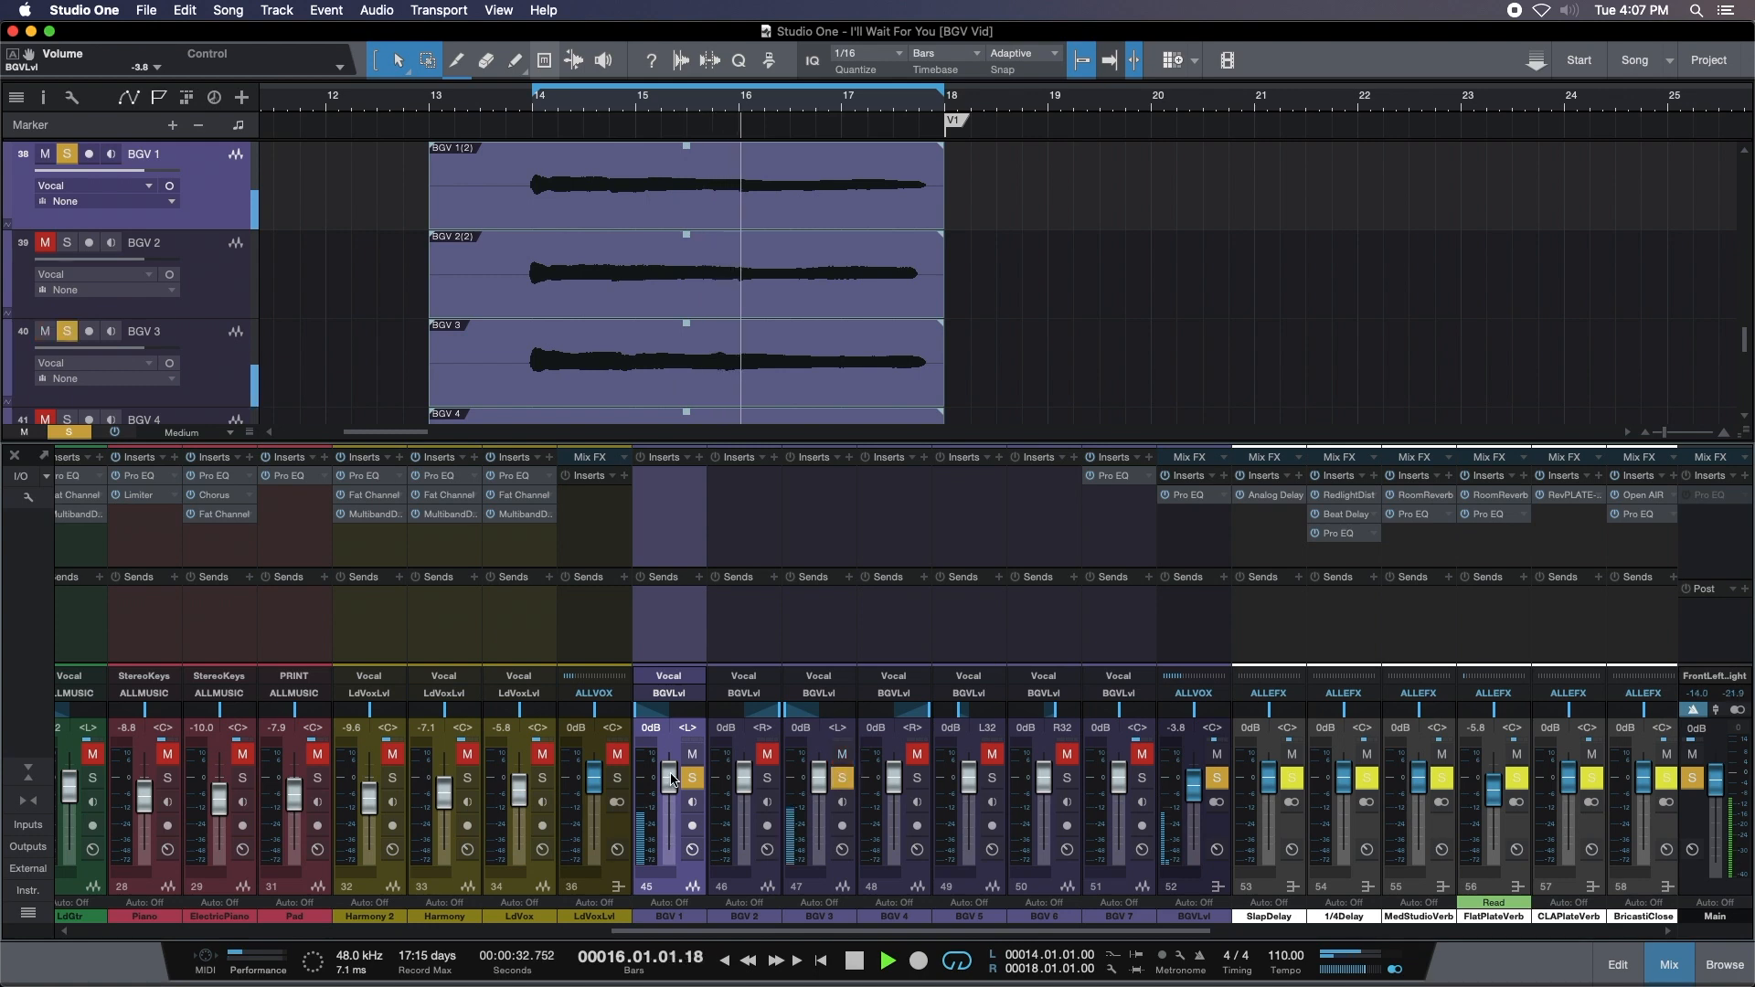
pyautogui.click(917, 778)
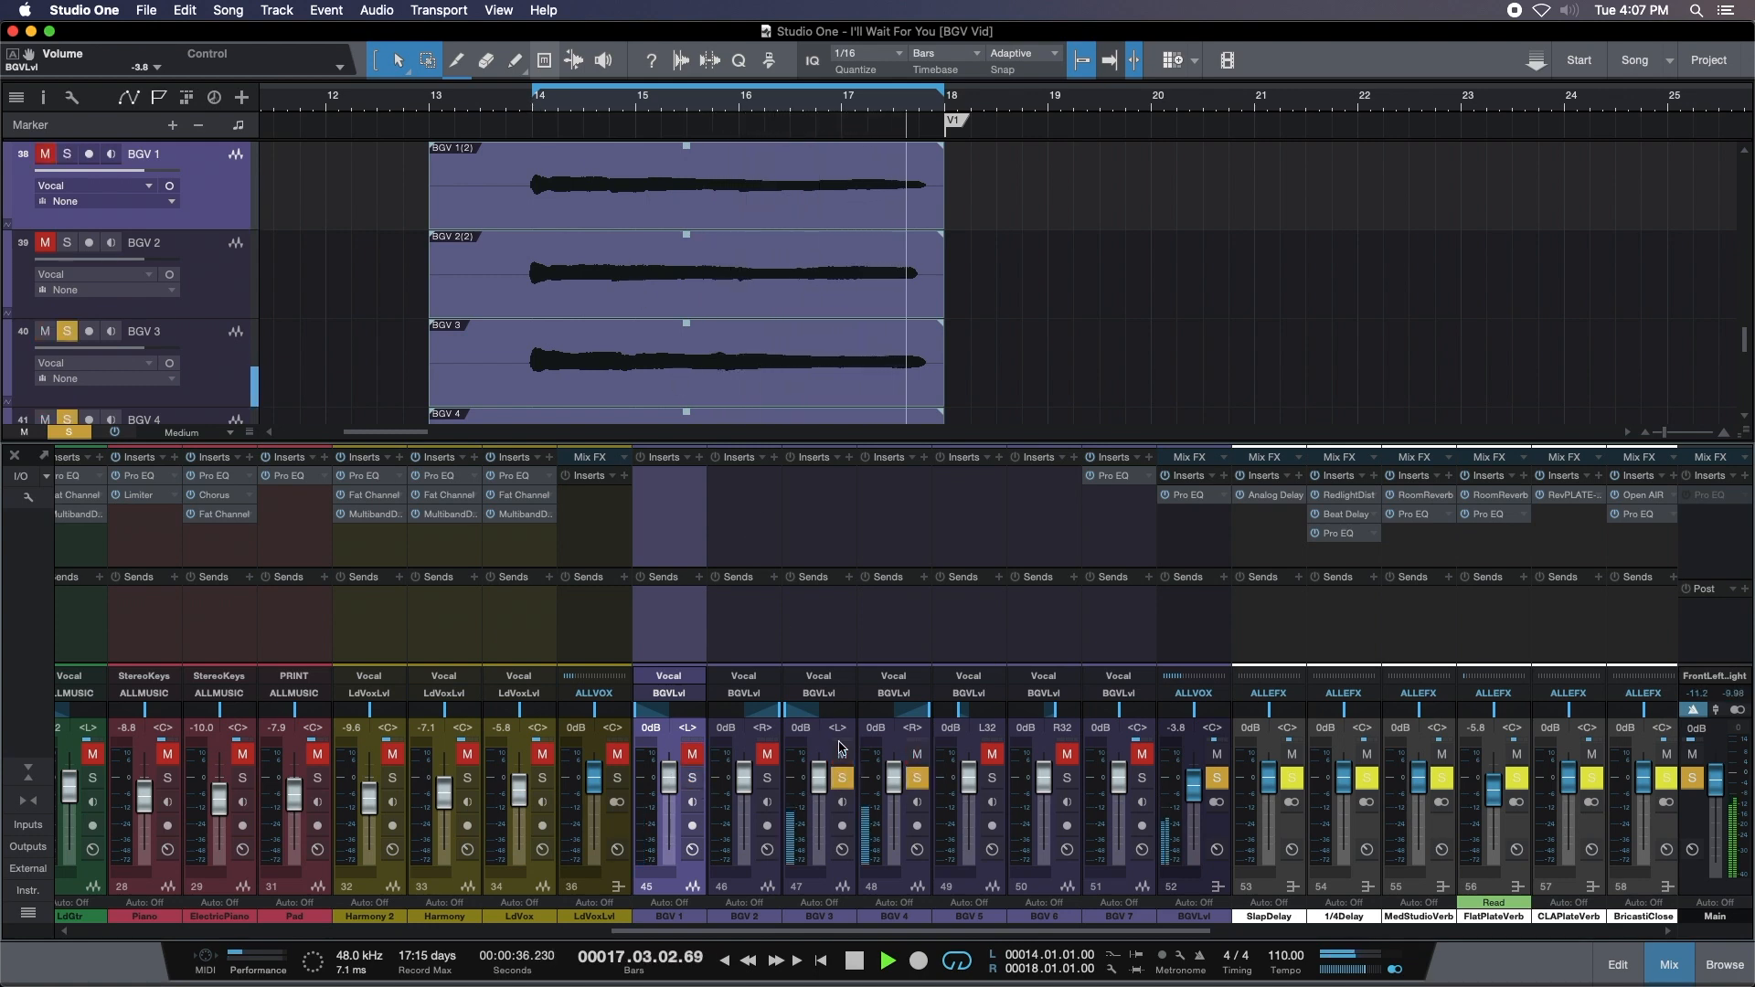
pyautogui.moveTo(894, 778); pyautogui.dragTo(894, 785)
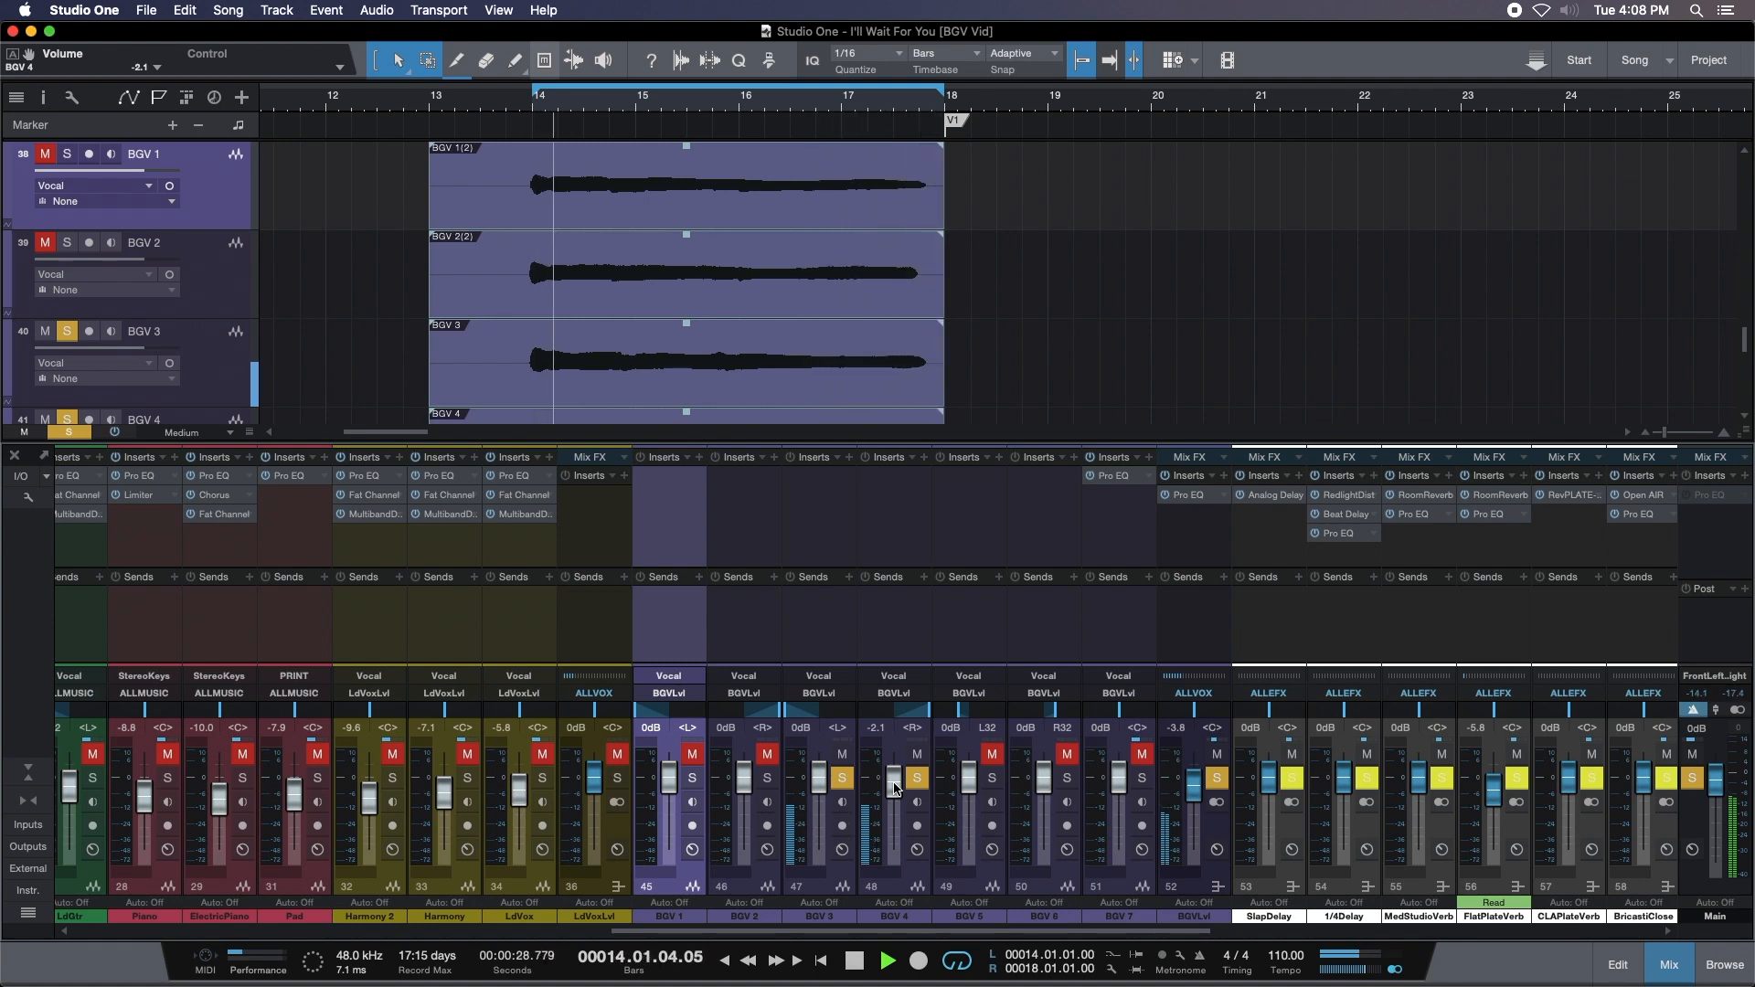
# Solo BGV 5 and BGV 6 instead of BGV 3 and BGV 4, and lower the BGV 6 fader to -0.4 dB.
pyautogui.press('space')
pyautogui.click(916, 777)
pyautogui.click(990, 776)
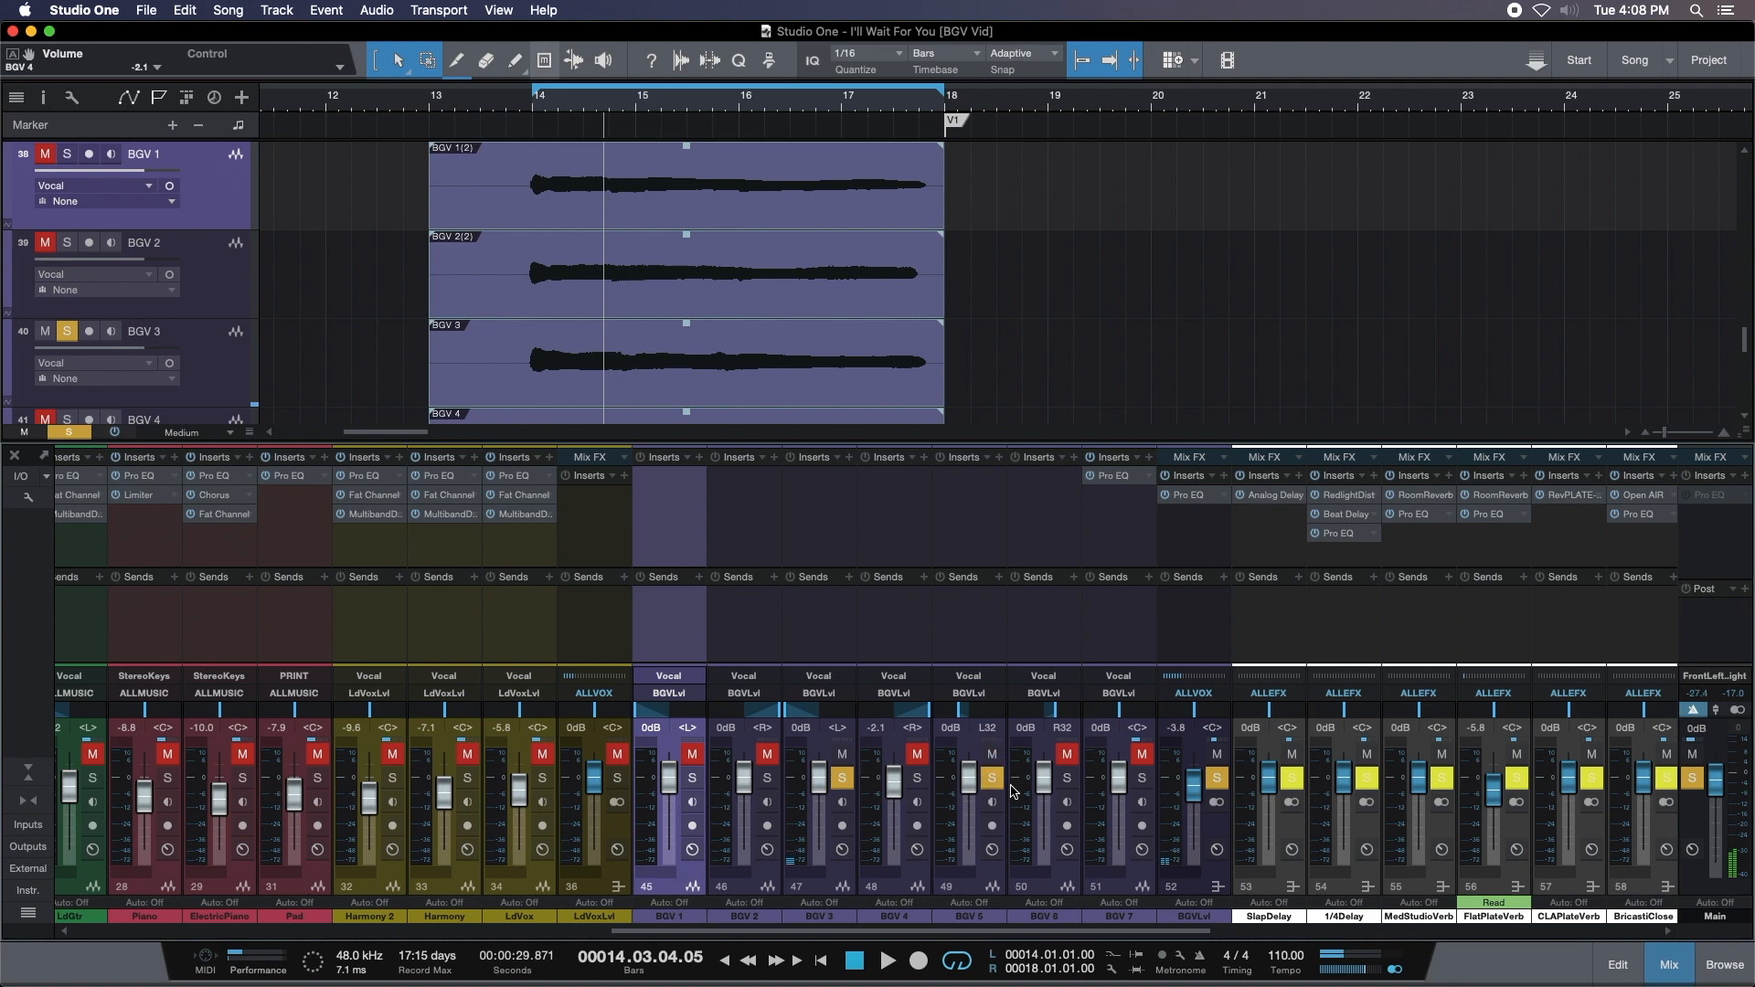
pyautogui.click(839, 778)
pyautogui.press('space')
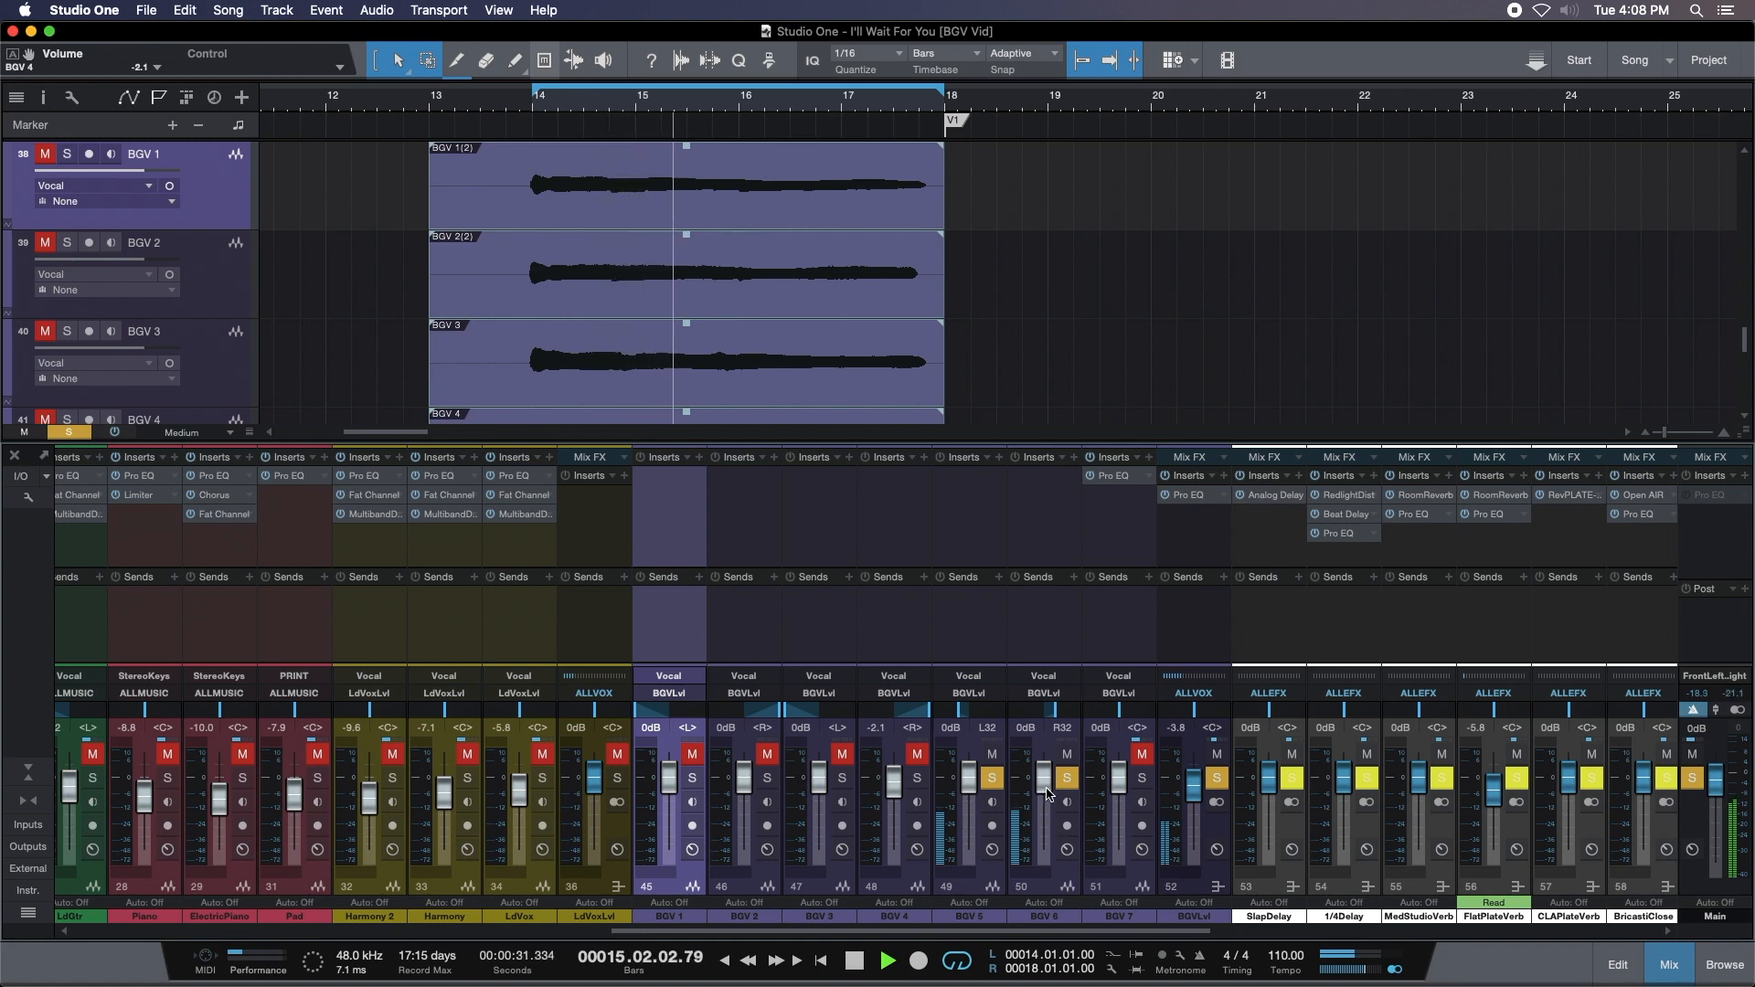
pyautogui.moveTo(1046, 789); pyautogui.dragTo(1047, 790)
# Solo only BGV 7 and play it from about bar 51, after the ECH1 marker.
pyautogui.press('space')
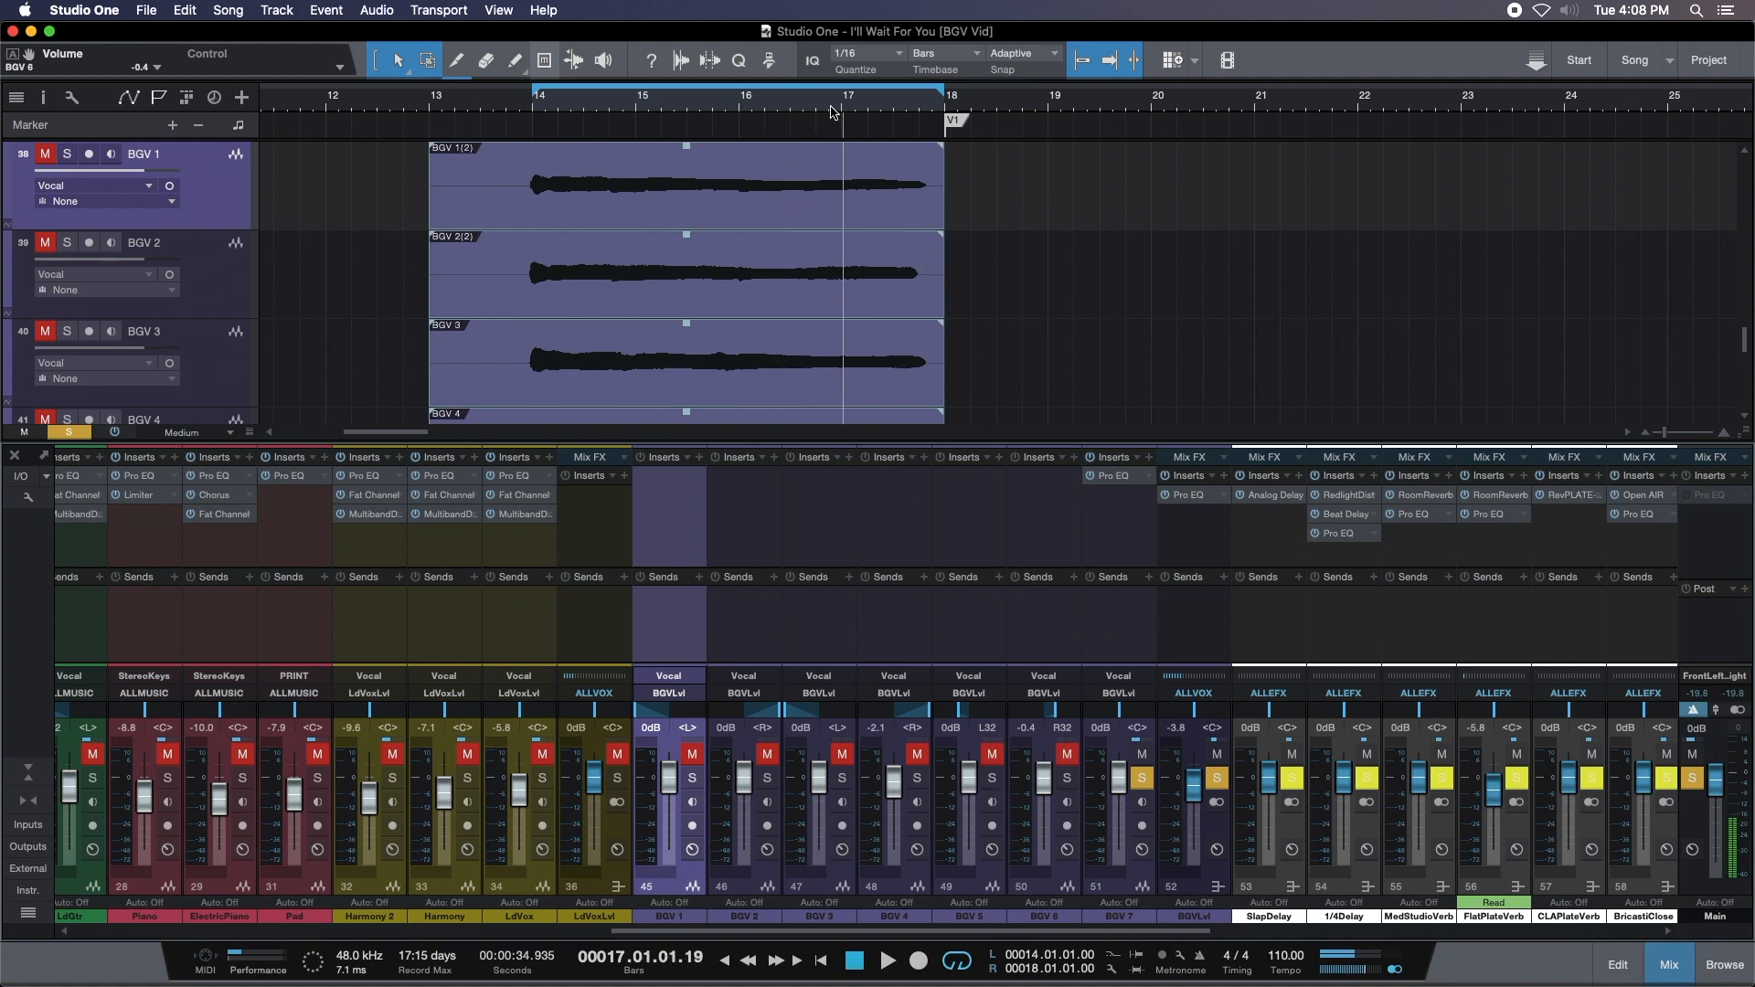
pyautogui.press('w')
pyautogui.press('w')
pyautogui.press('w')
pyautogui.press('w')
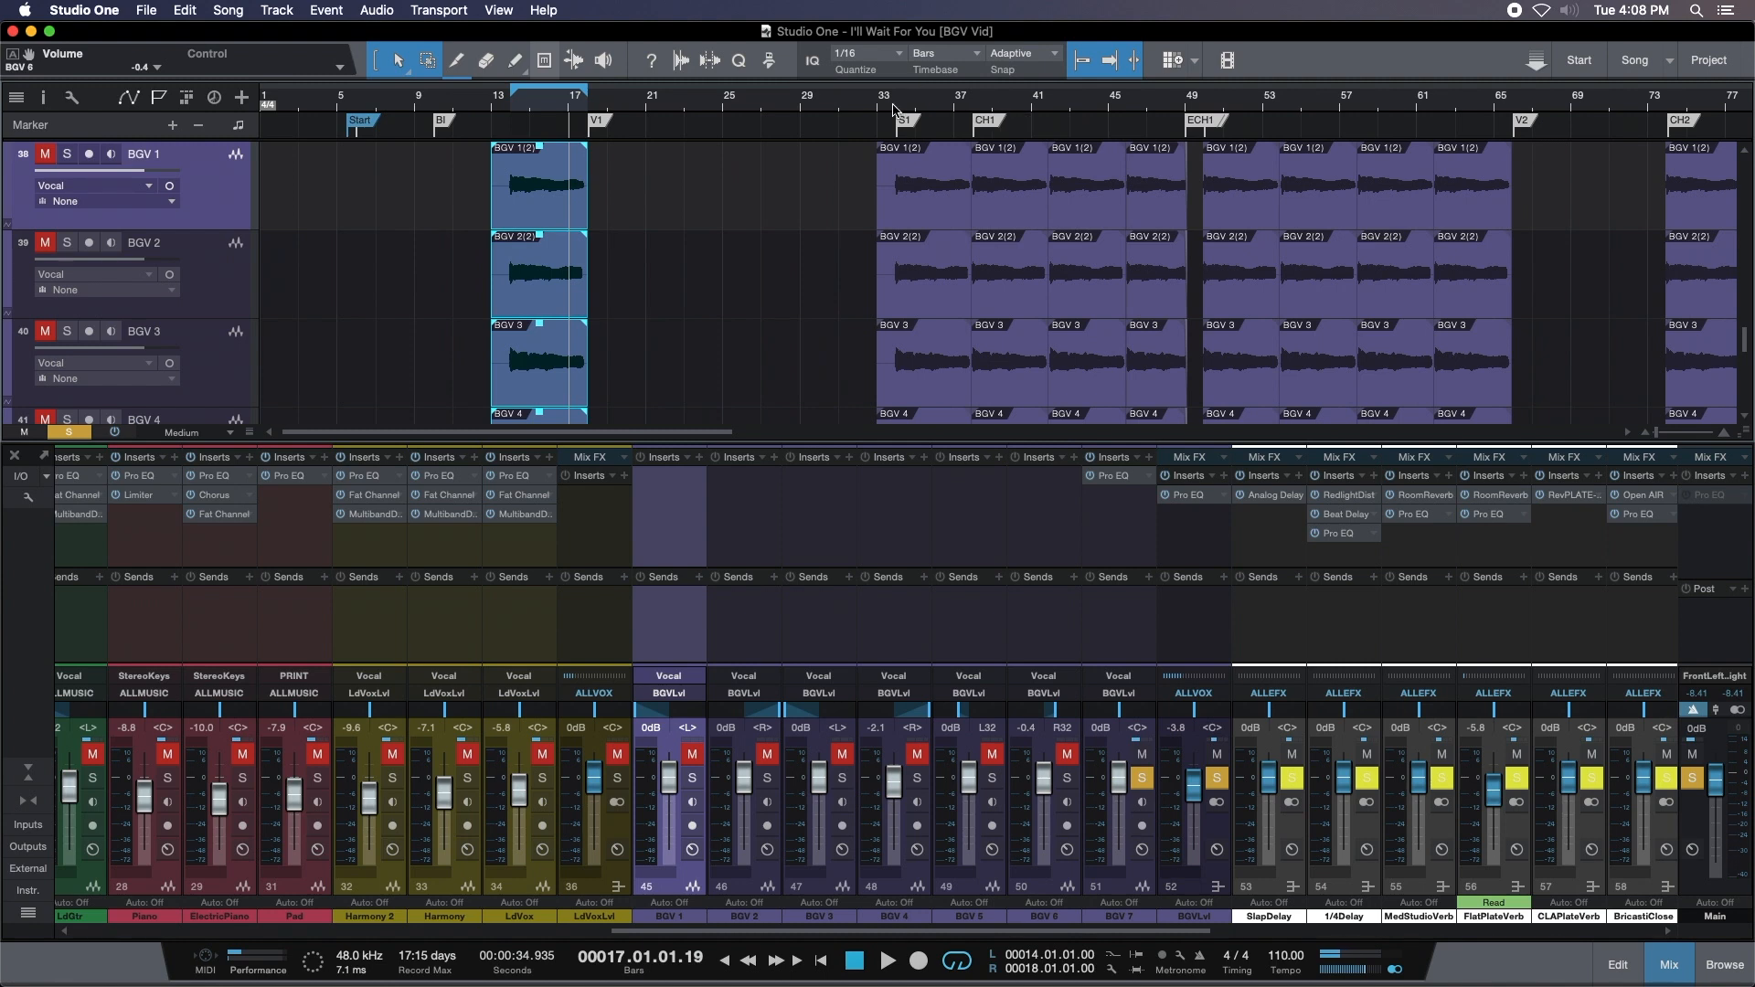
pyautogui.click(1229, 112)
pyautogui.press('space')
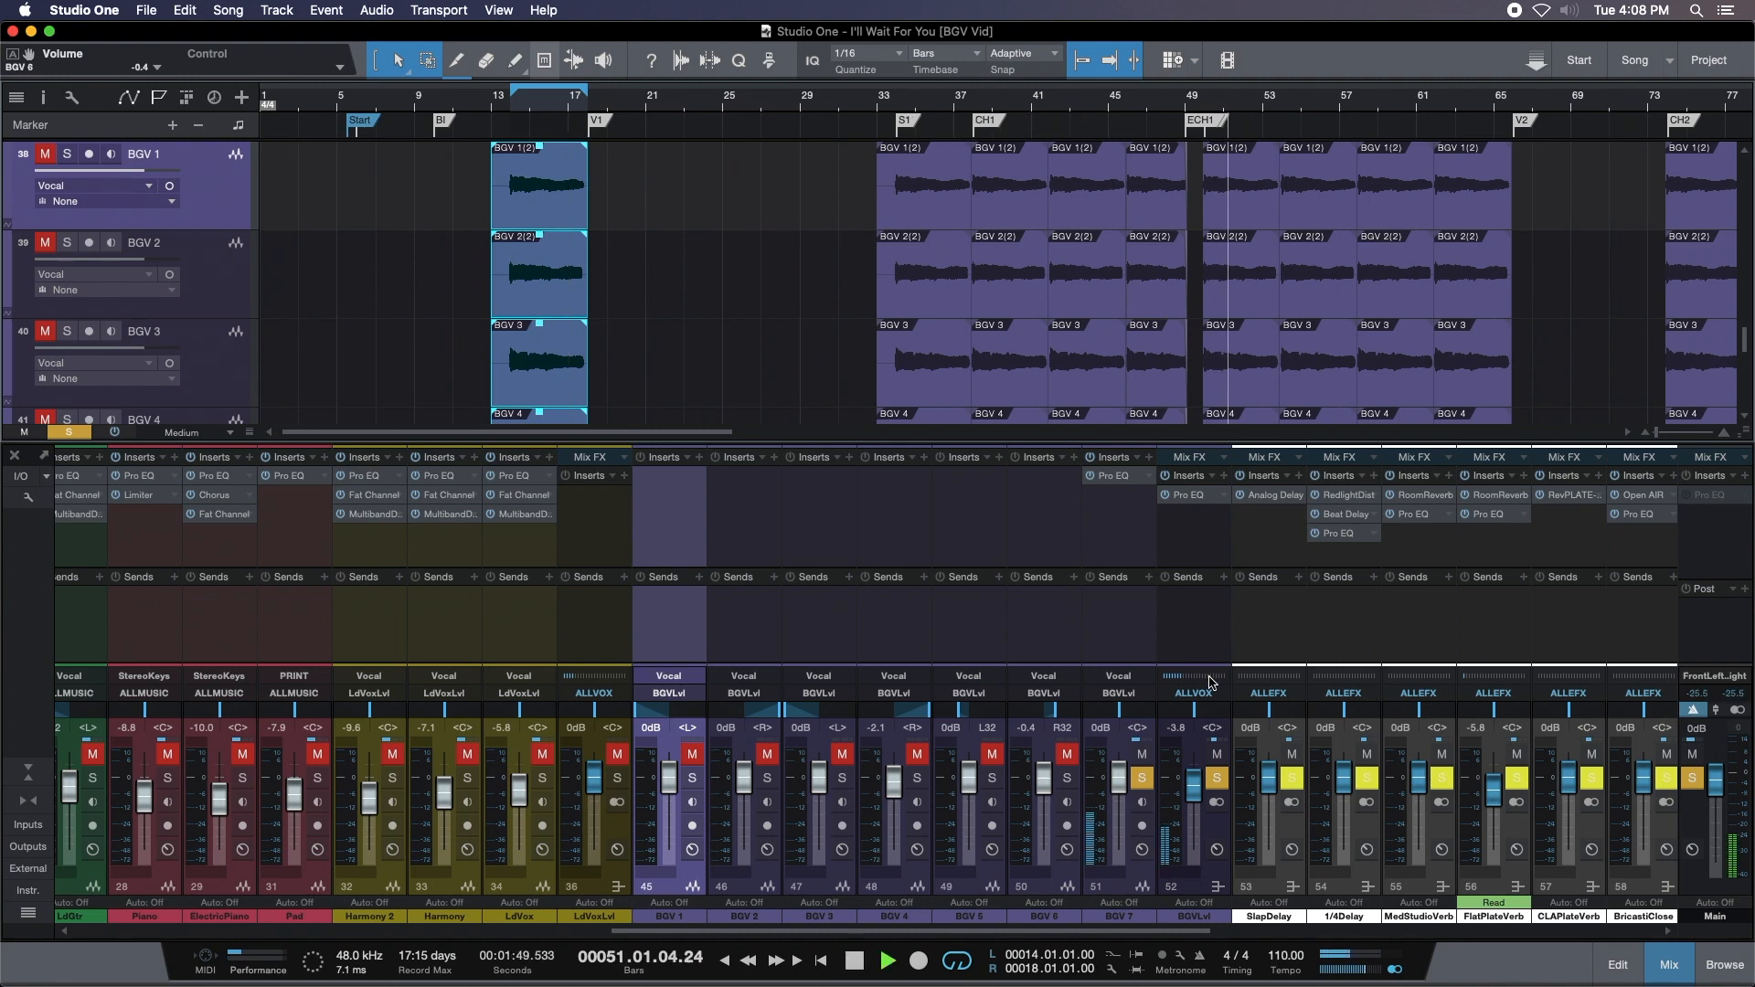
# Set the loop range from bar 50 to bar 66, between the S2 and V2 markers, and play it.
pyautogui.moveTo(1421, 100); pyautogui.dragTo(1081, 141)
pyautogui.press('space')
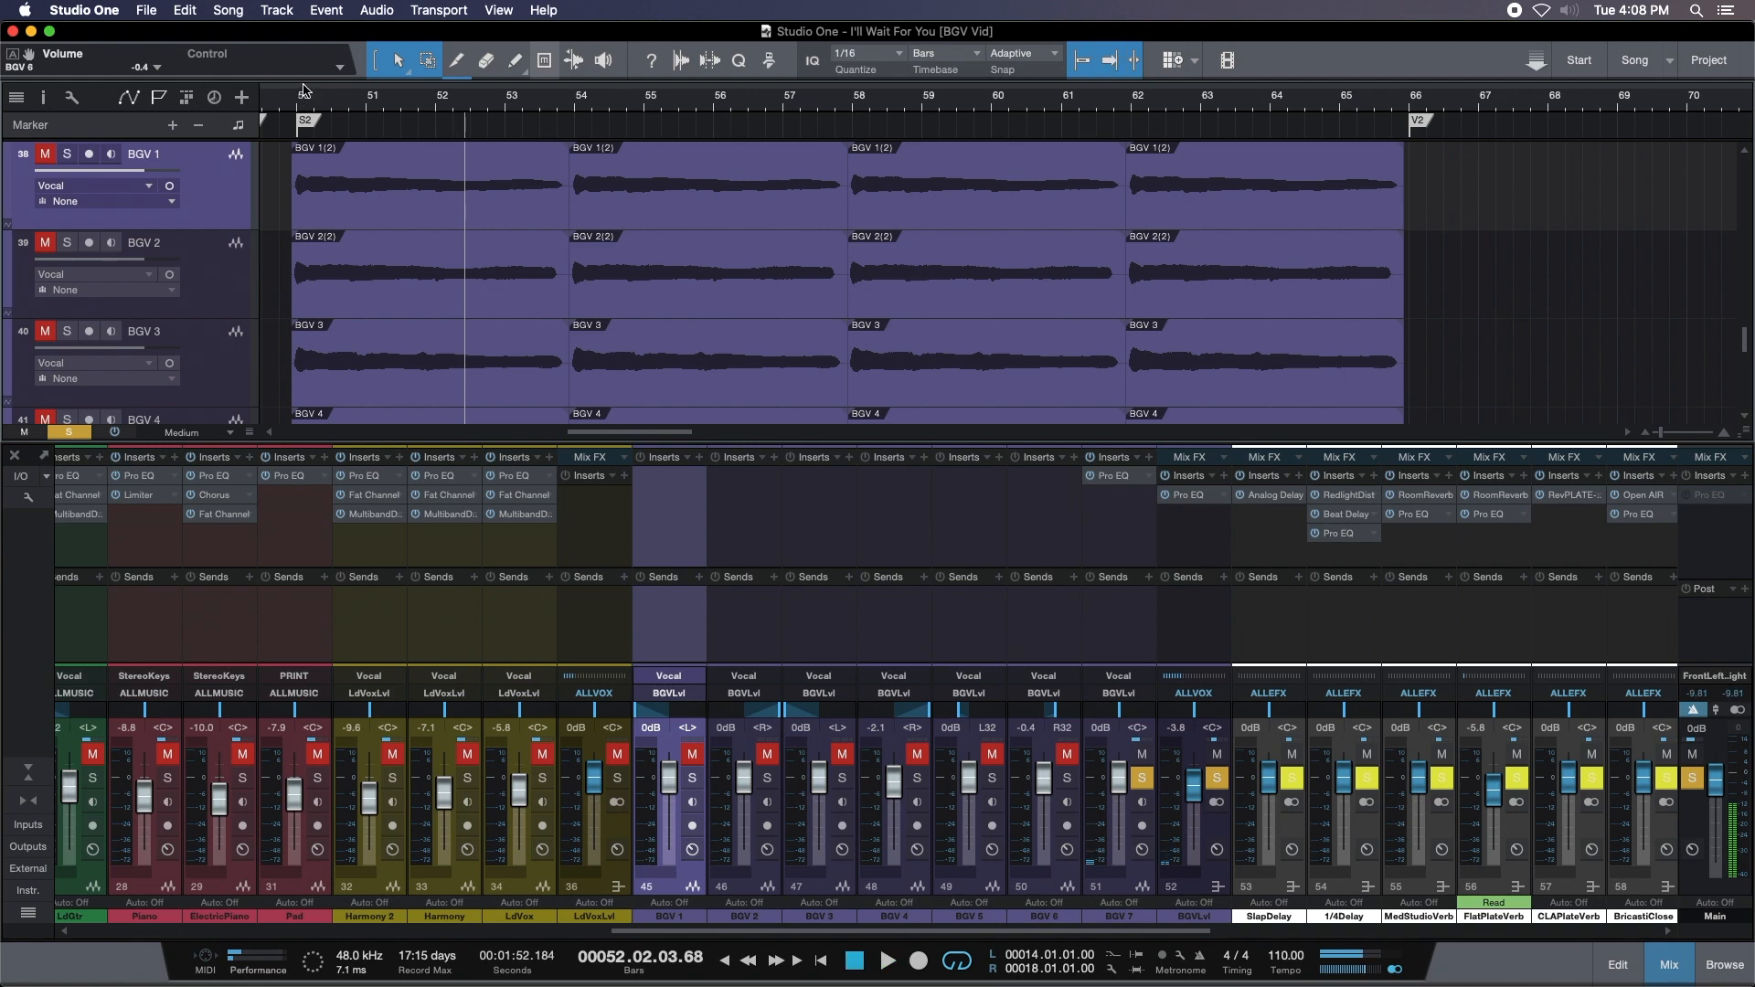
pyautogui.moveTo(304, 90); pyautogui.dragTo(1415, 91)
pyautogui.press('space')
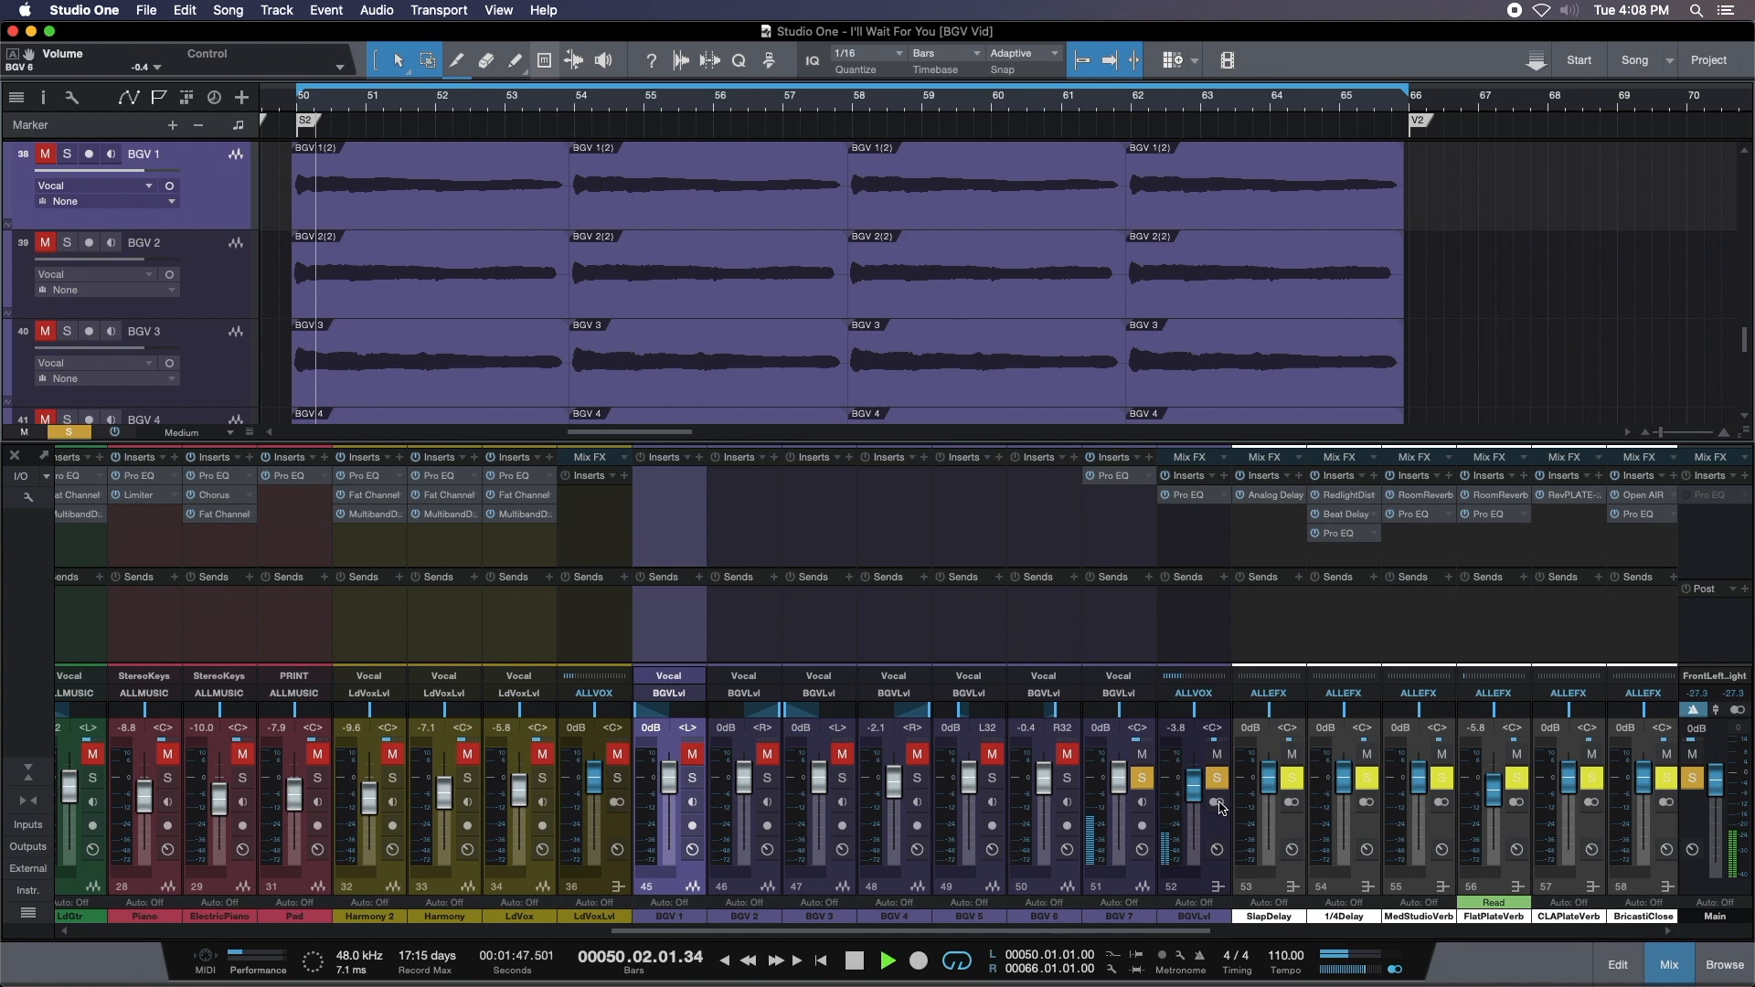
# Stop playback and route the BGV 7 channel's output to the ALLBASS bus.
pyautogui.press('space')
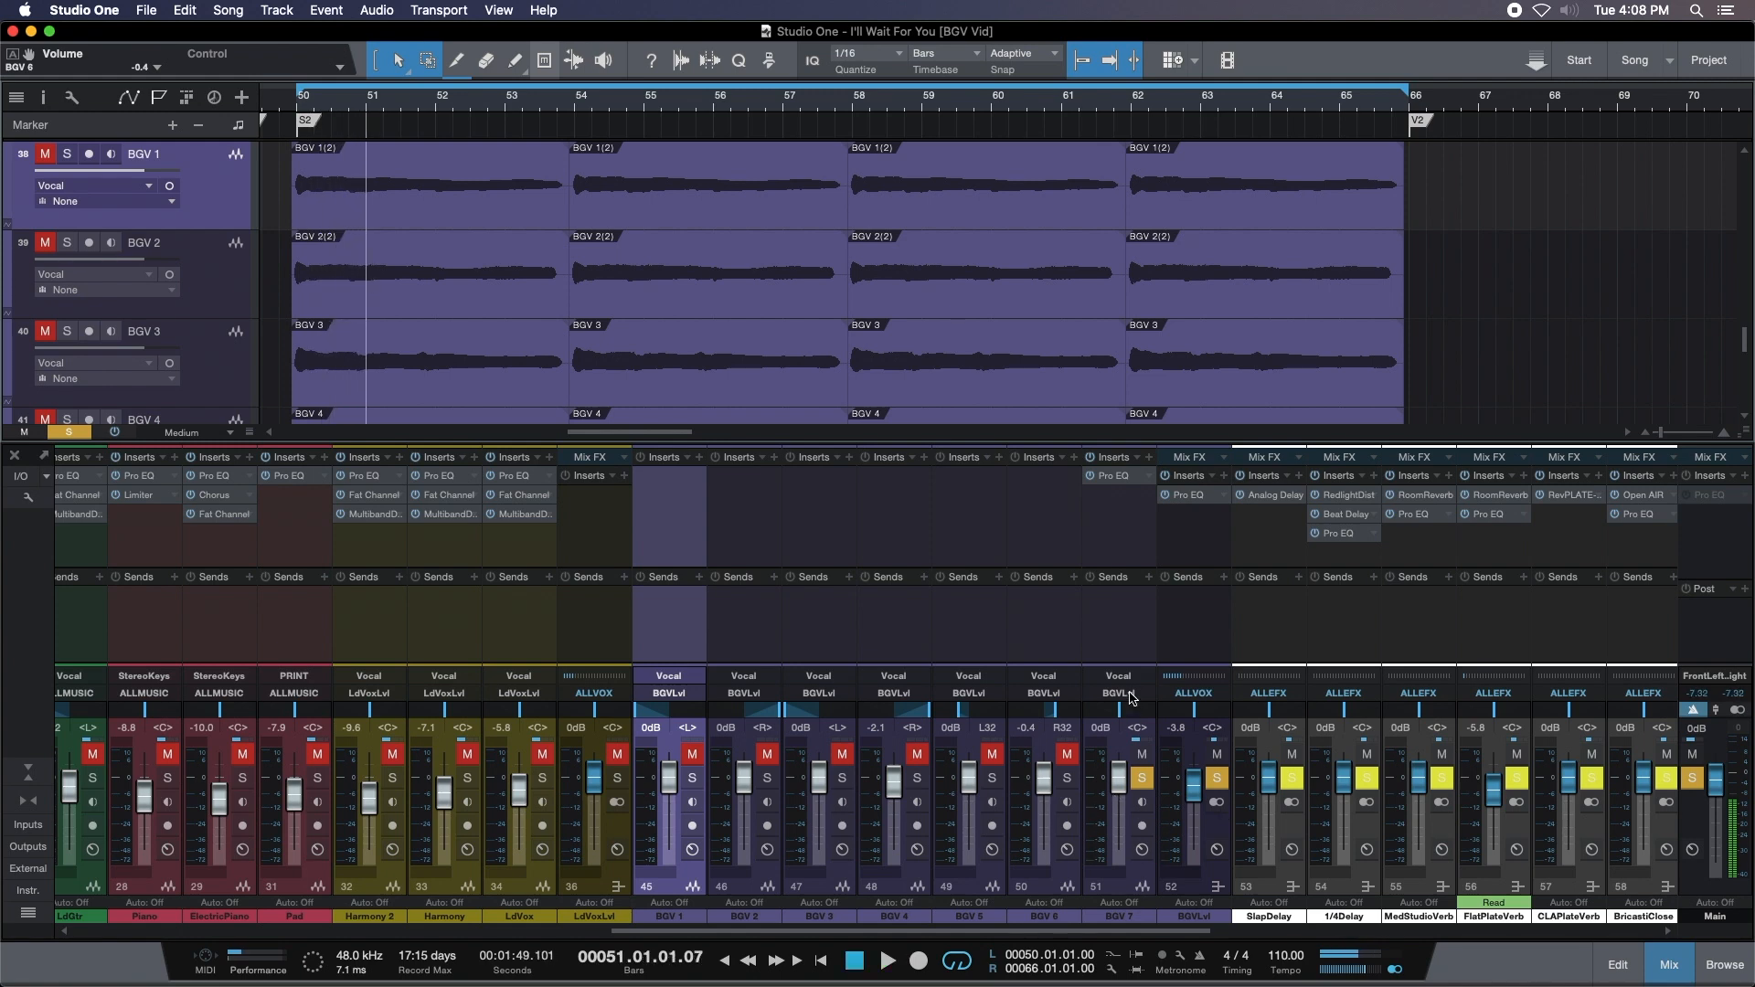
pyautogui.click(1121, 693)
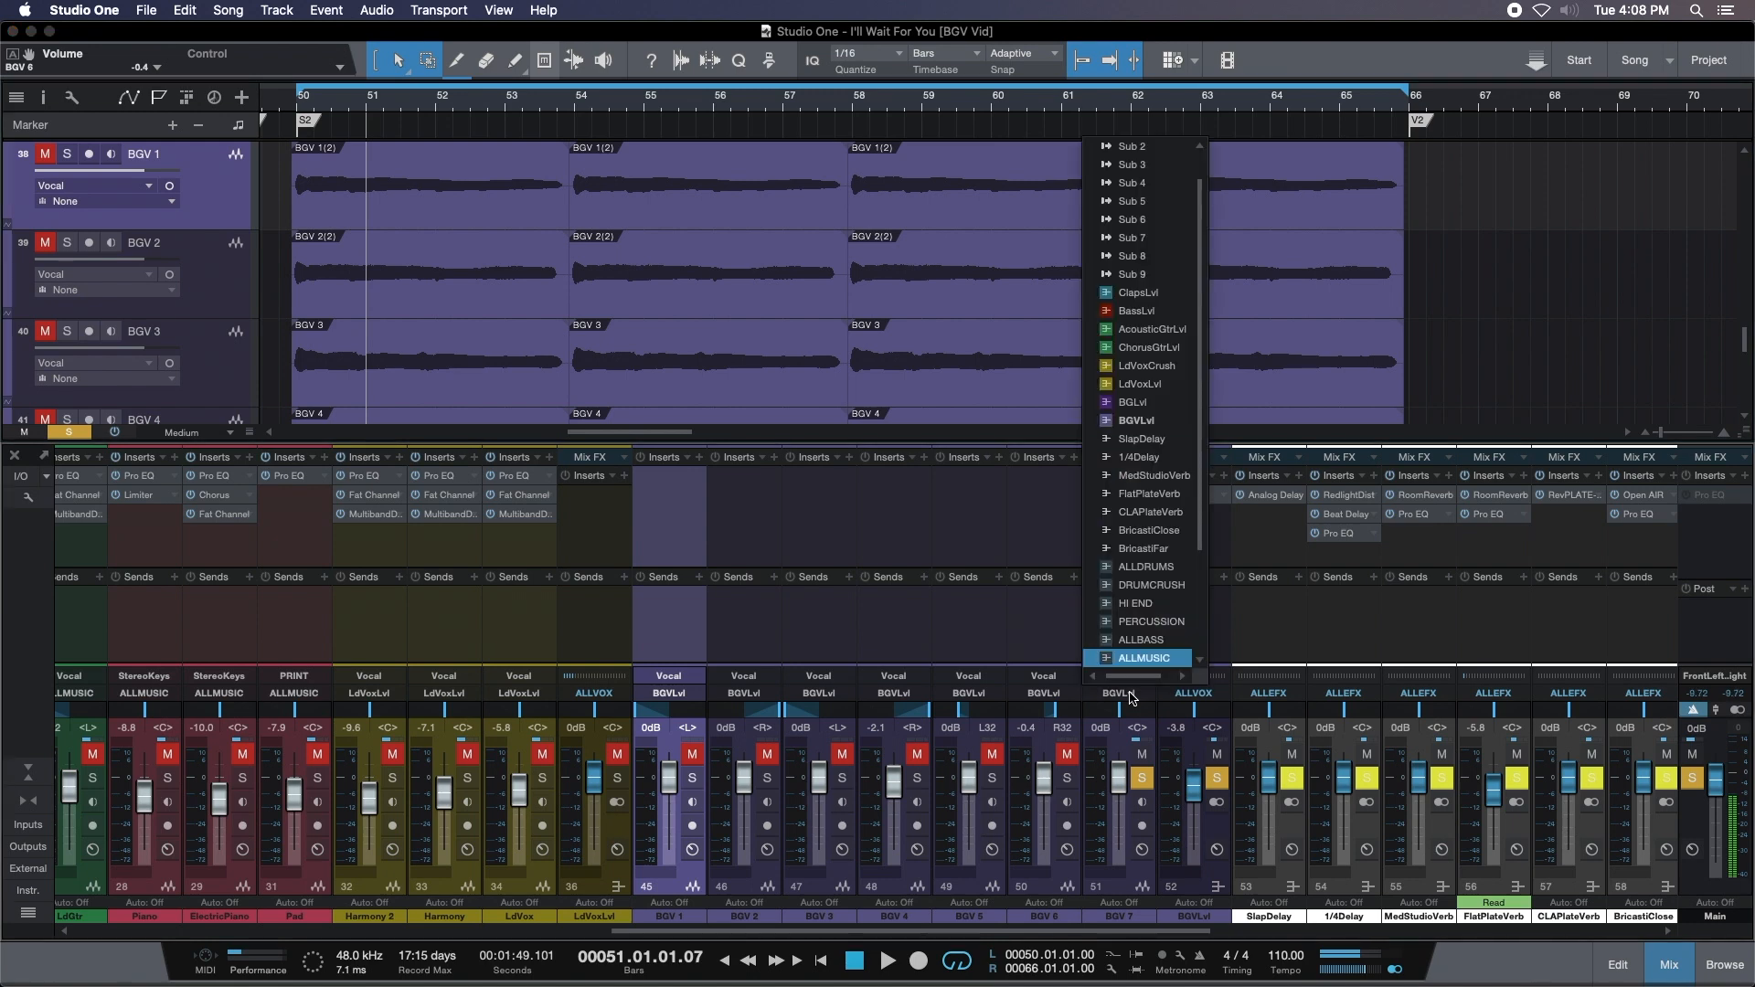
pyautogui.scroll(-1, 1136, 592)
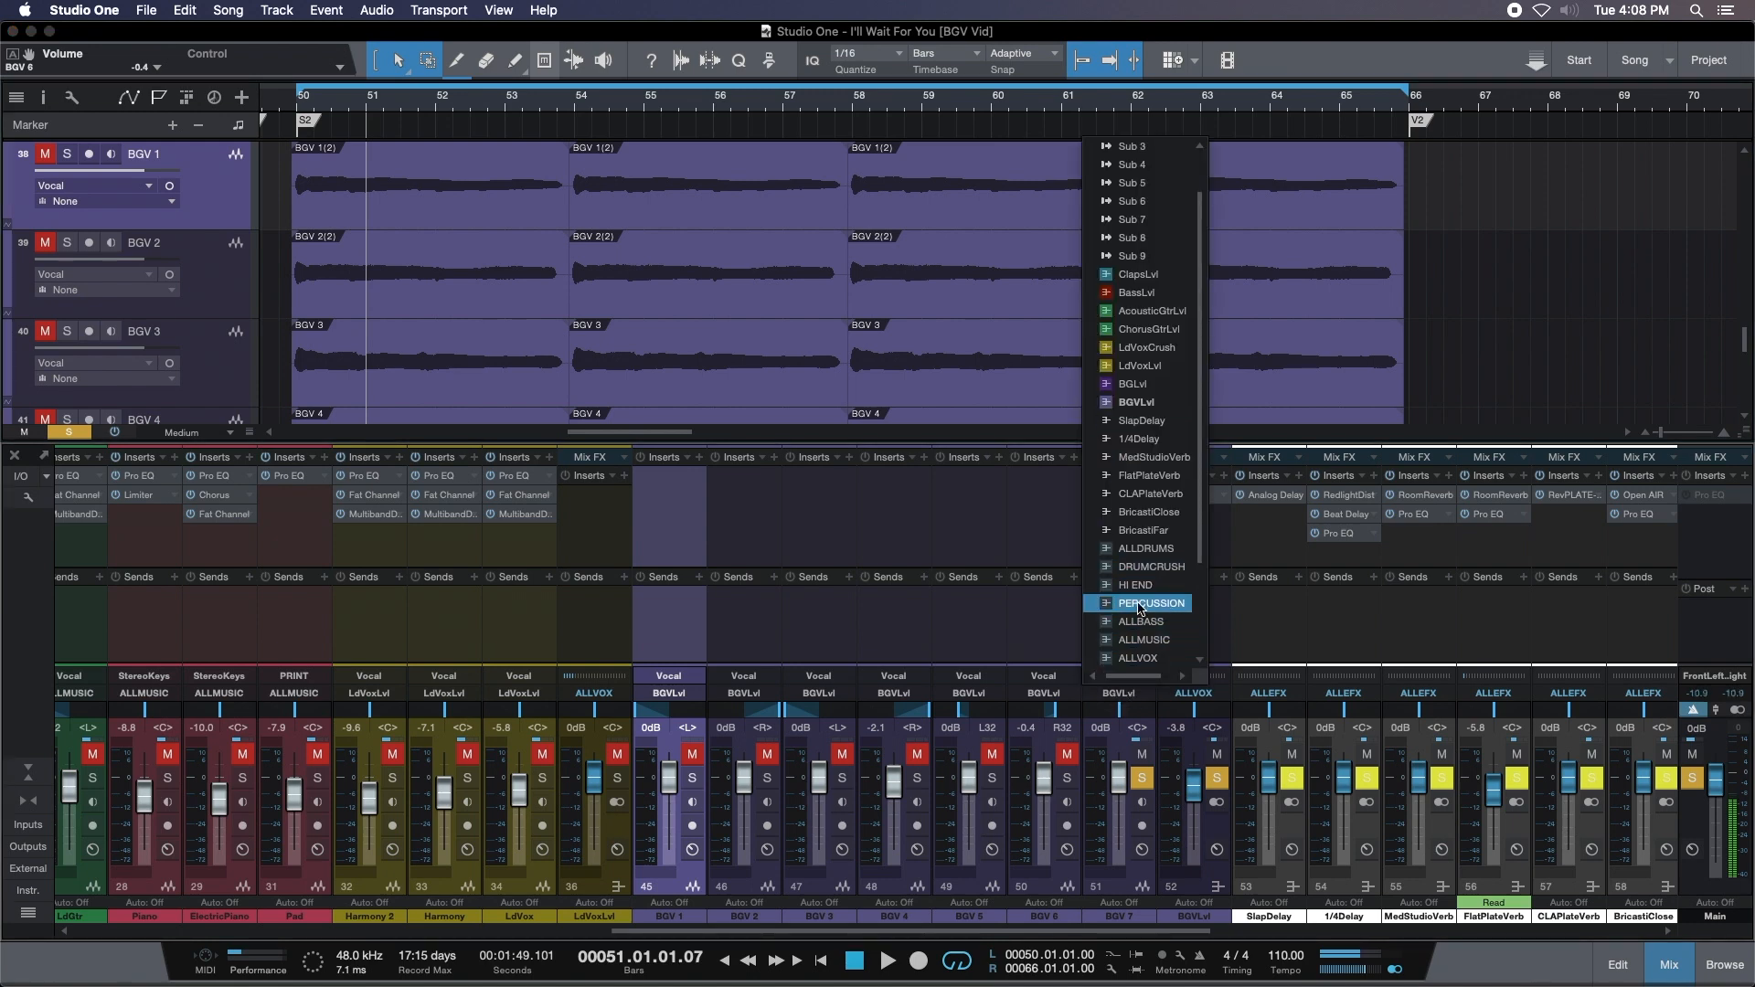
pyautogui.press('Escape')
# Check the Pro EQ on the BGVLvl bus and find the ALLBASS bus in the mixer.
pyautogui.moveTo(1037, 930); pyautogui.dragTo(1113, 939)
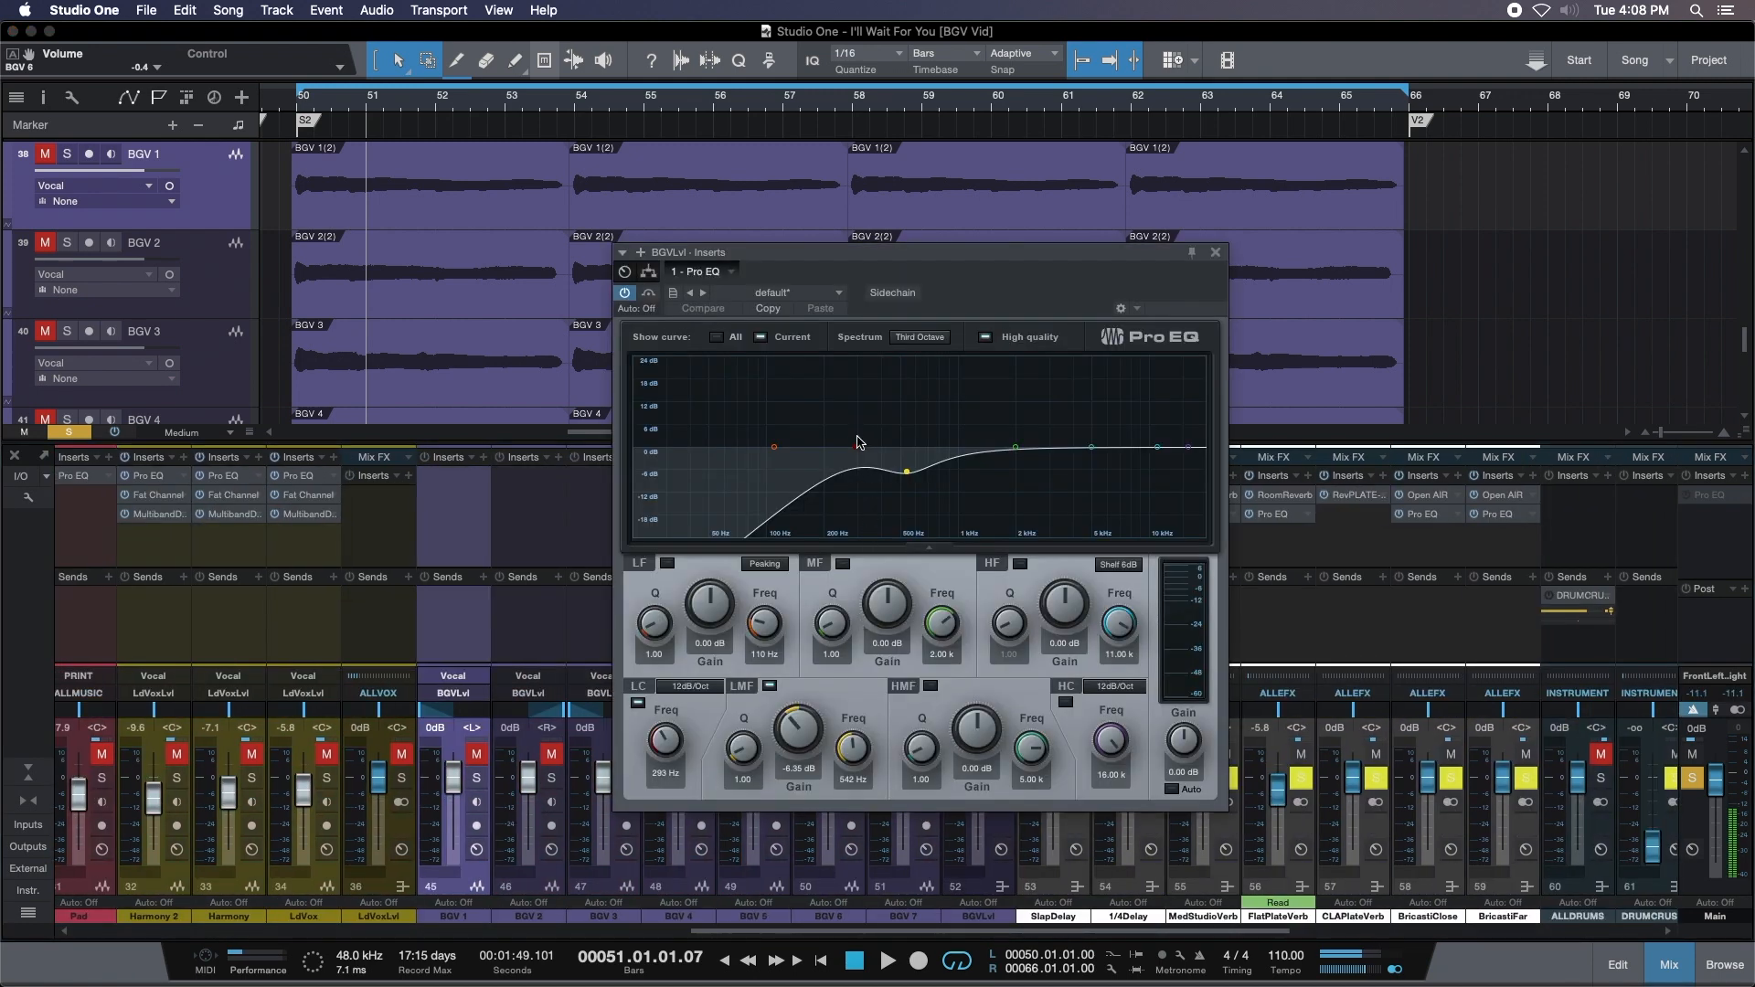
pyautogui.moveTo(961, 309); pyautogui.dragTo(1398, 294)
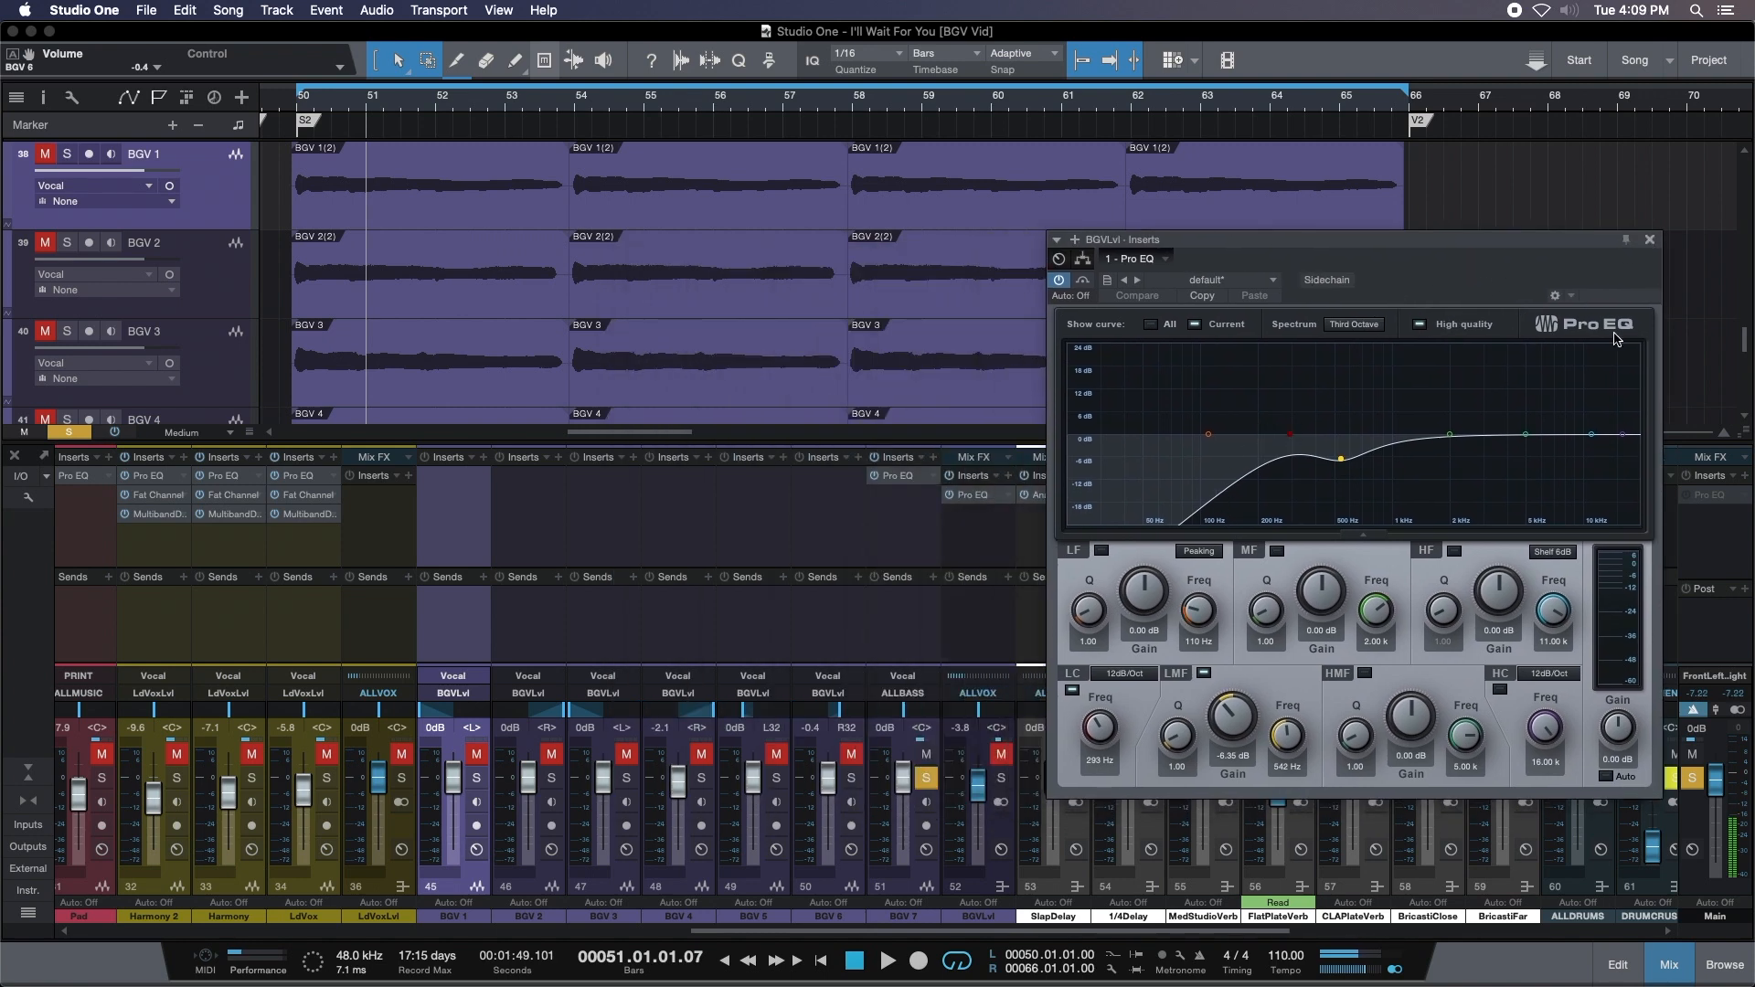
pyautogui.click(1333, 932)
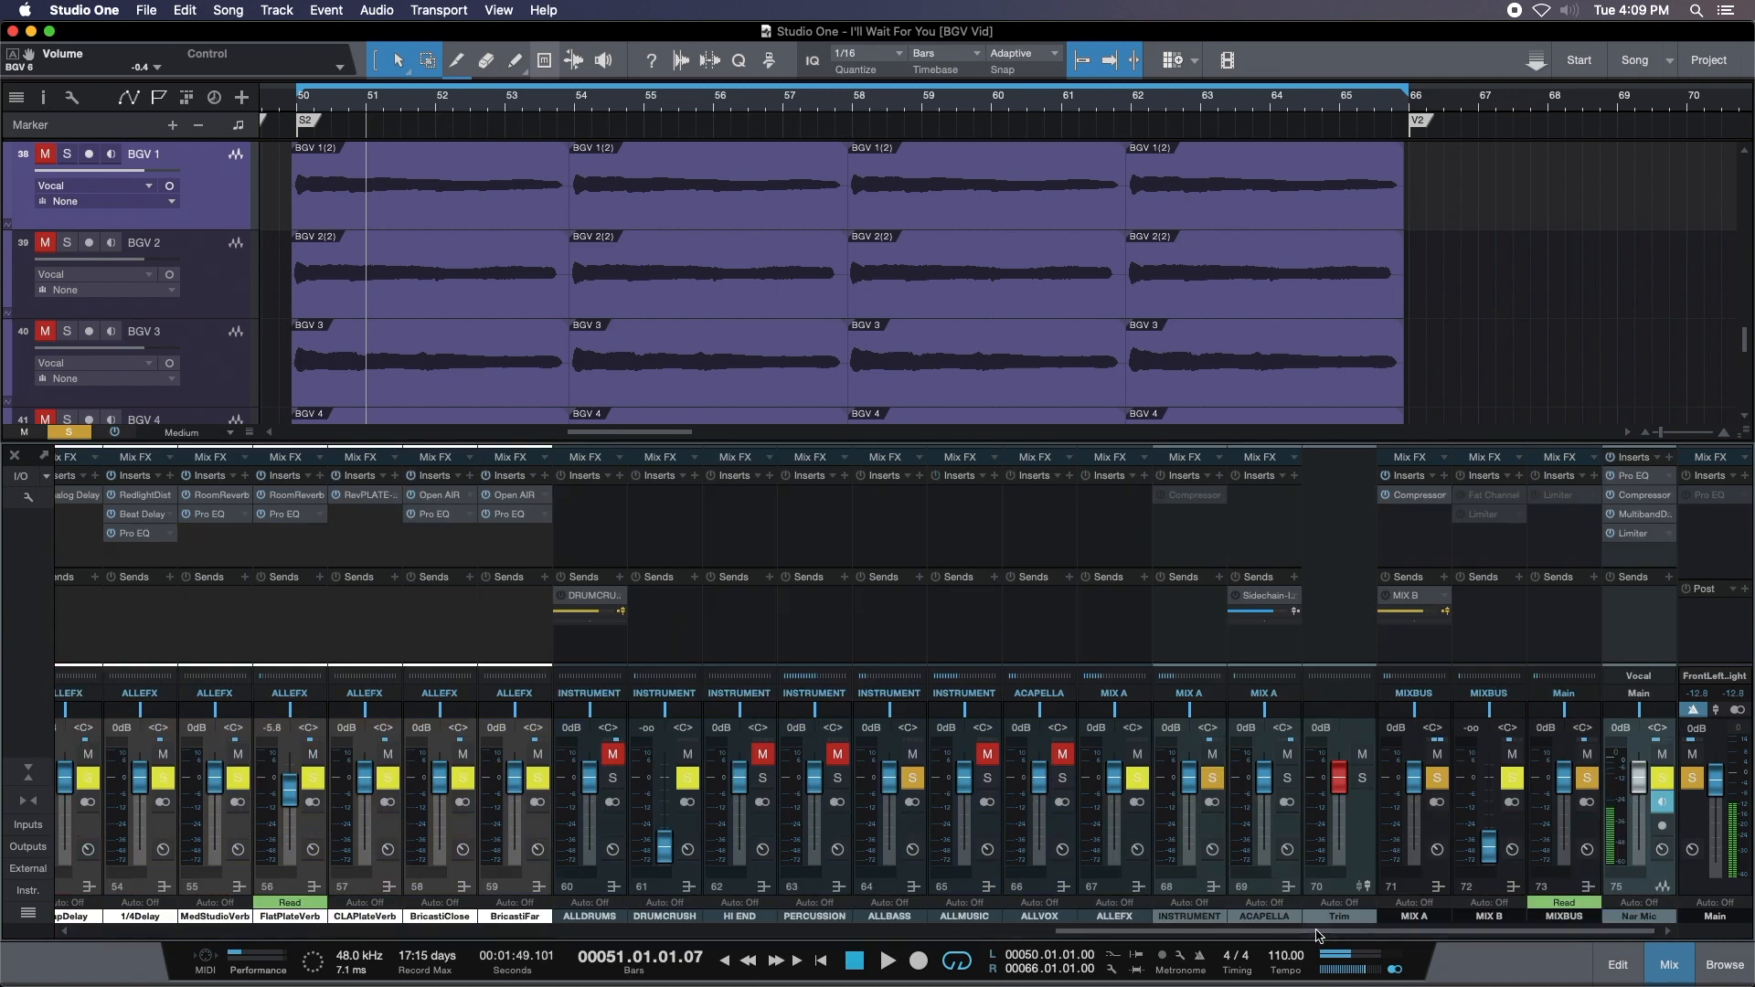
pyautogui.click(874, 630)
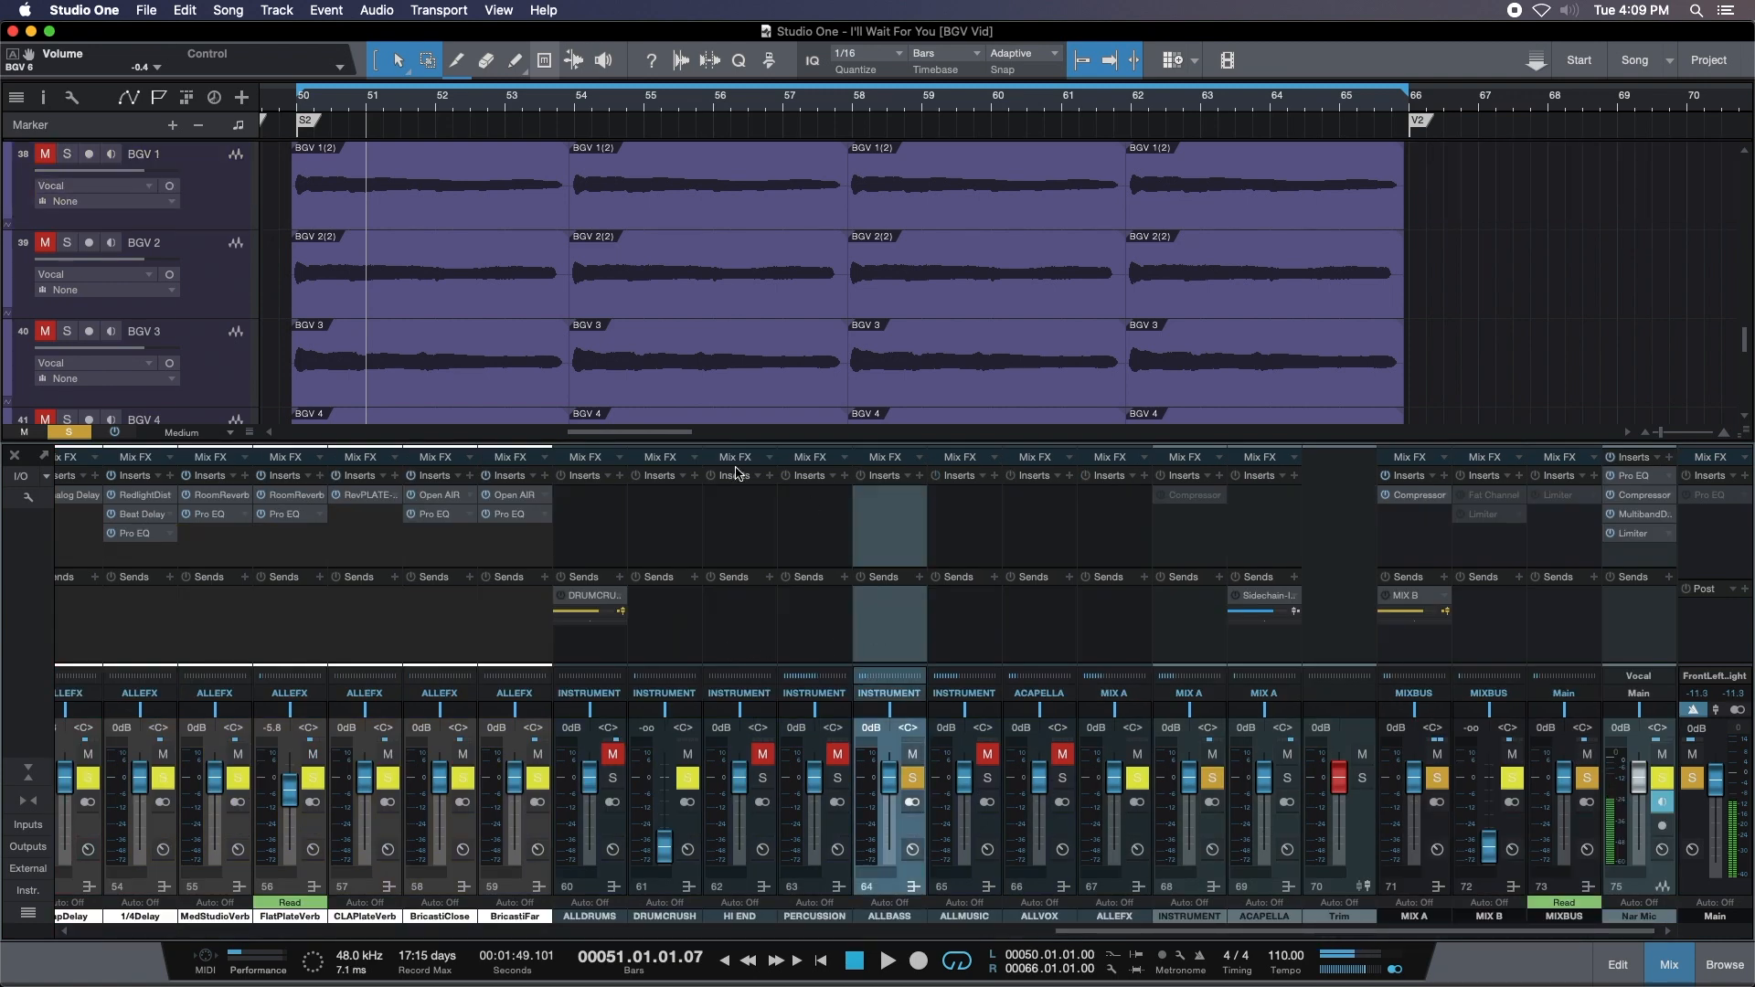
# Return to the BGV 7 channel and examine the curve of its Pro EQ.
pyautogui.moveTo(1307, 932); pyautogui.dragTo(1015, 932)
pyautogui.click(710, 508)
pyautogui.click(705, 470)
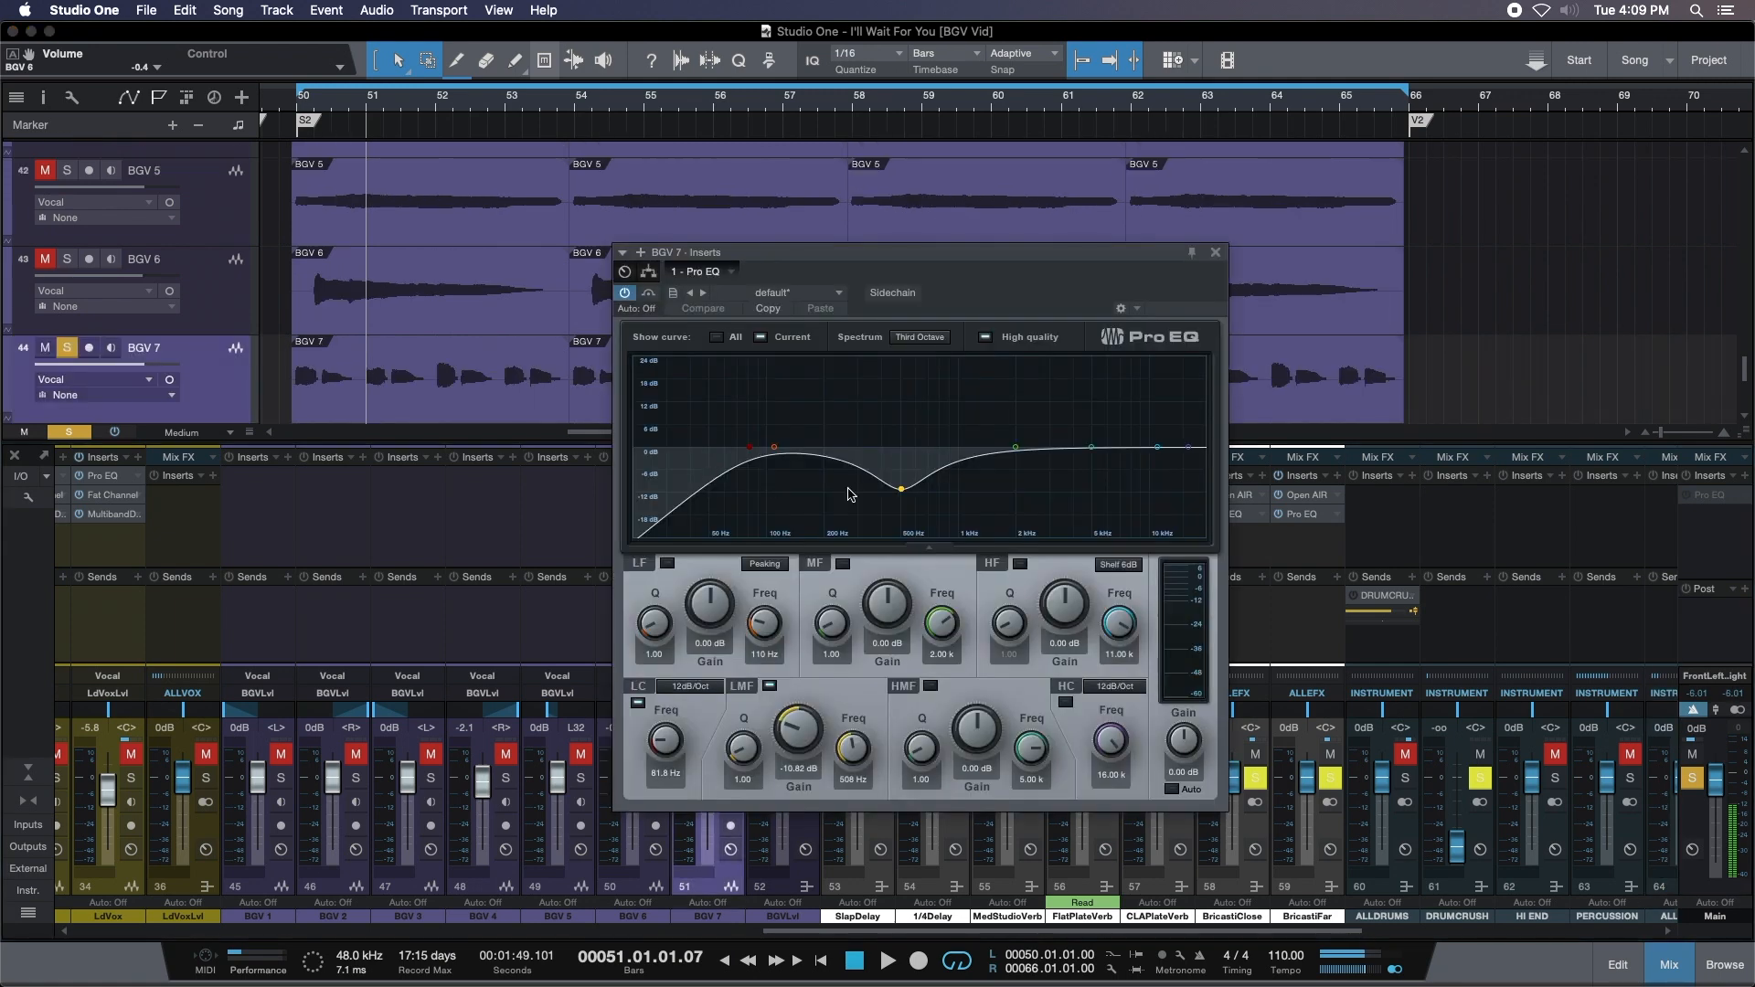
pyautogui.click(1214, 254)
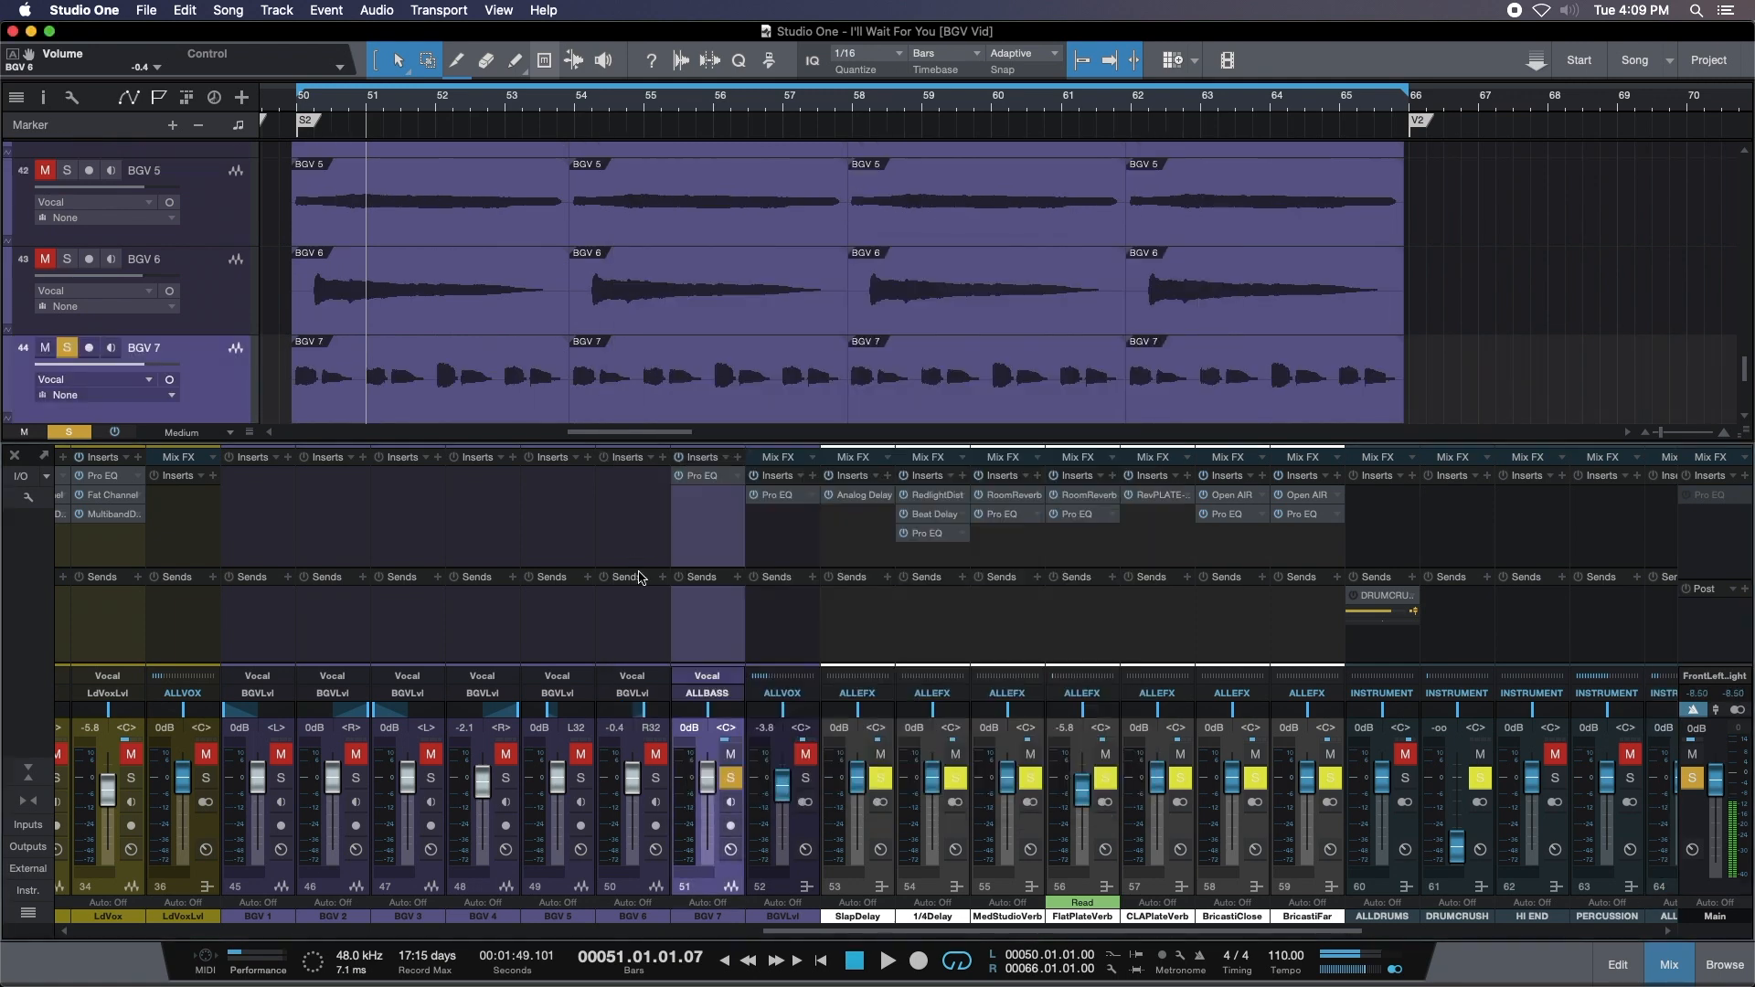
# While playing the loop, boost BGV 7's Pro EQ low band by 6.24 dB at 114 Hz and set its low cut to 85.3 Hz.
pyautogui.press('KP_1')
pyautogui.press('space')
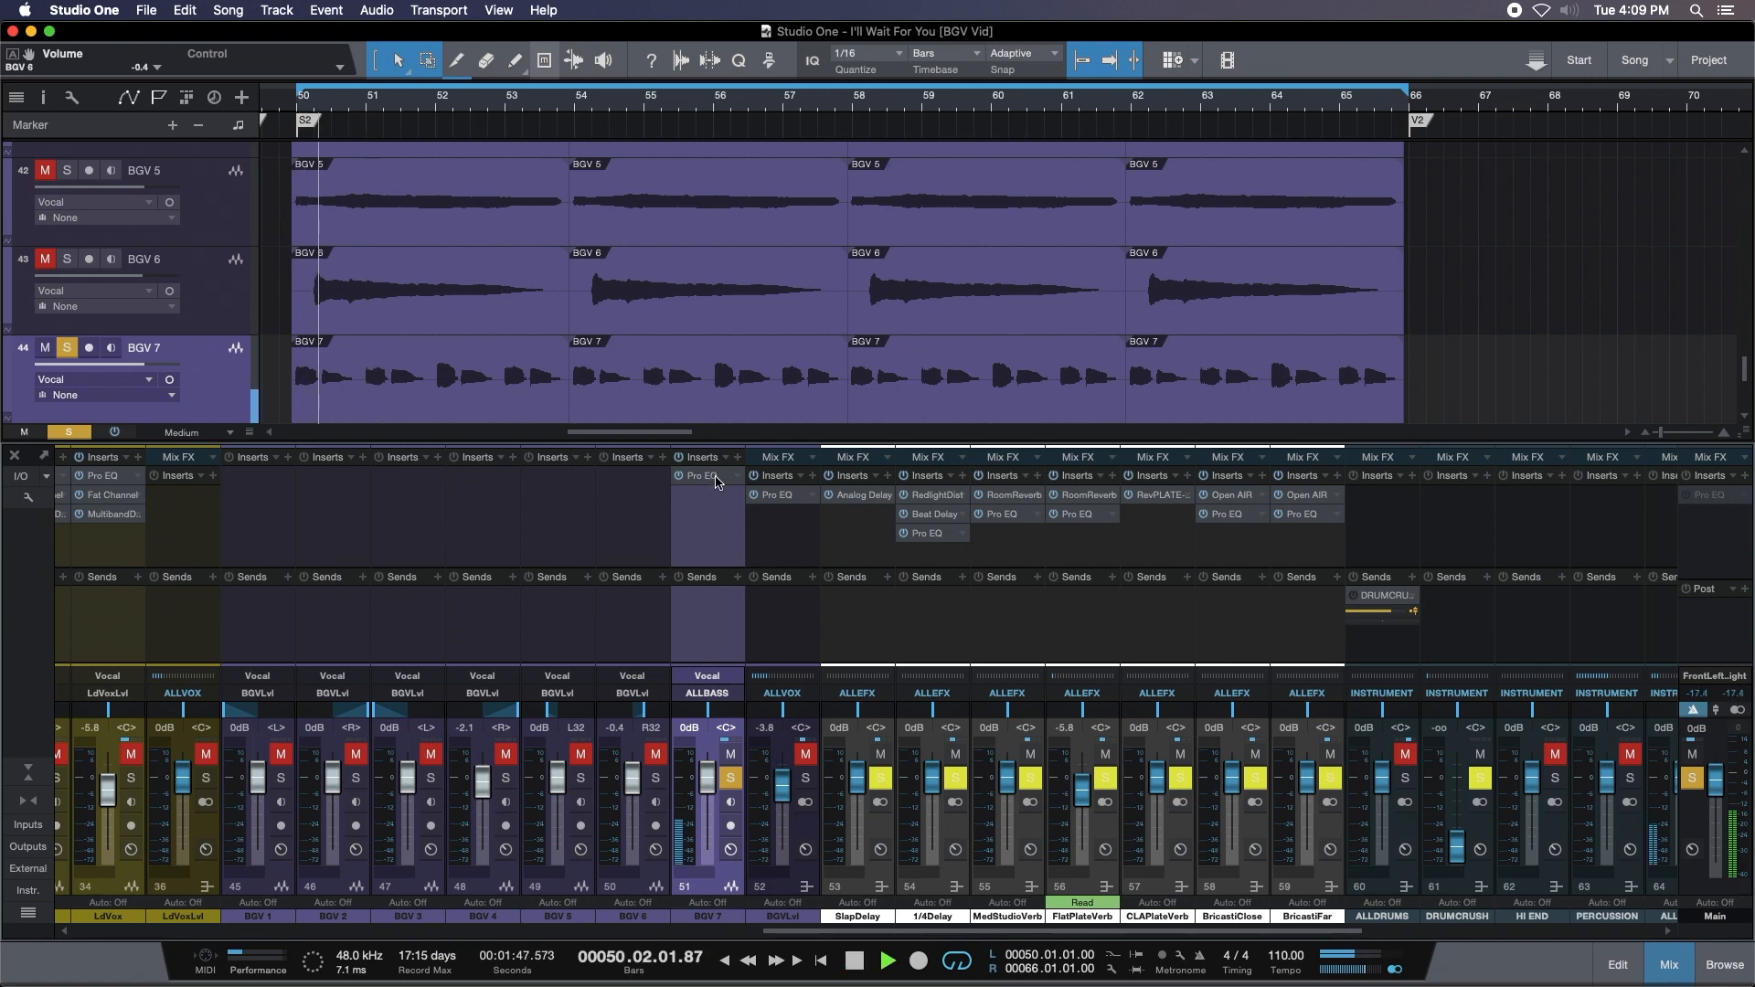
pyautogui.click(714, 481)
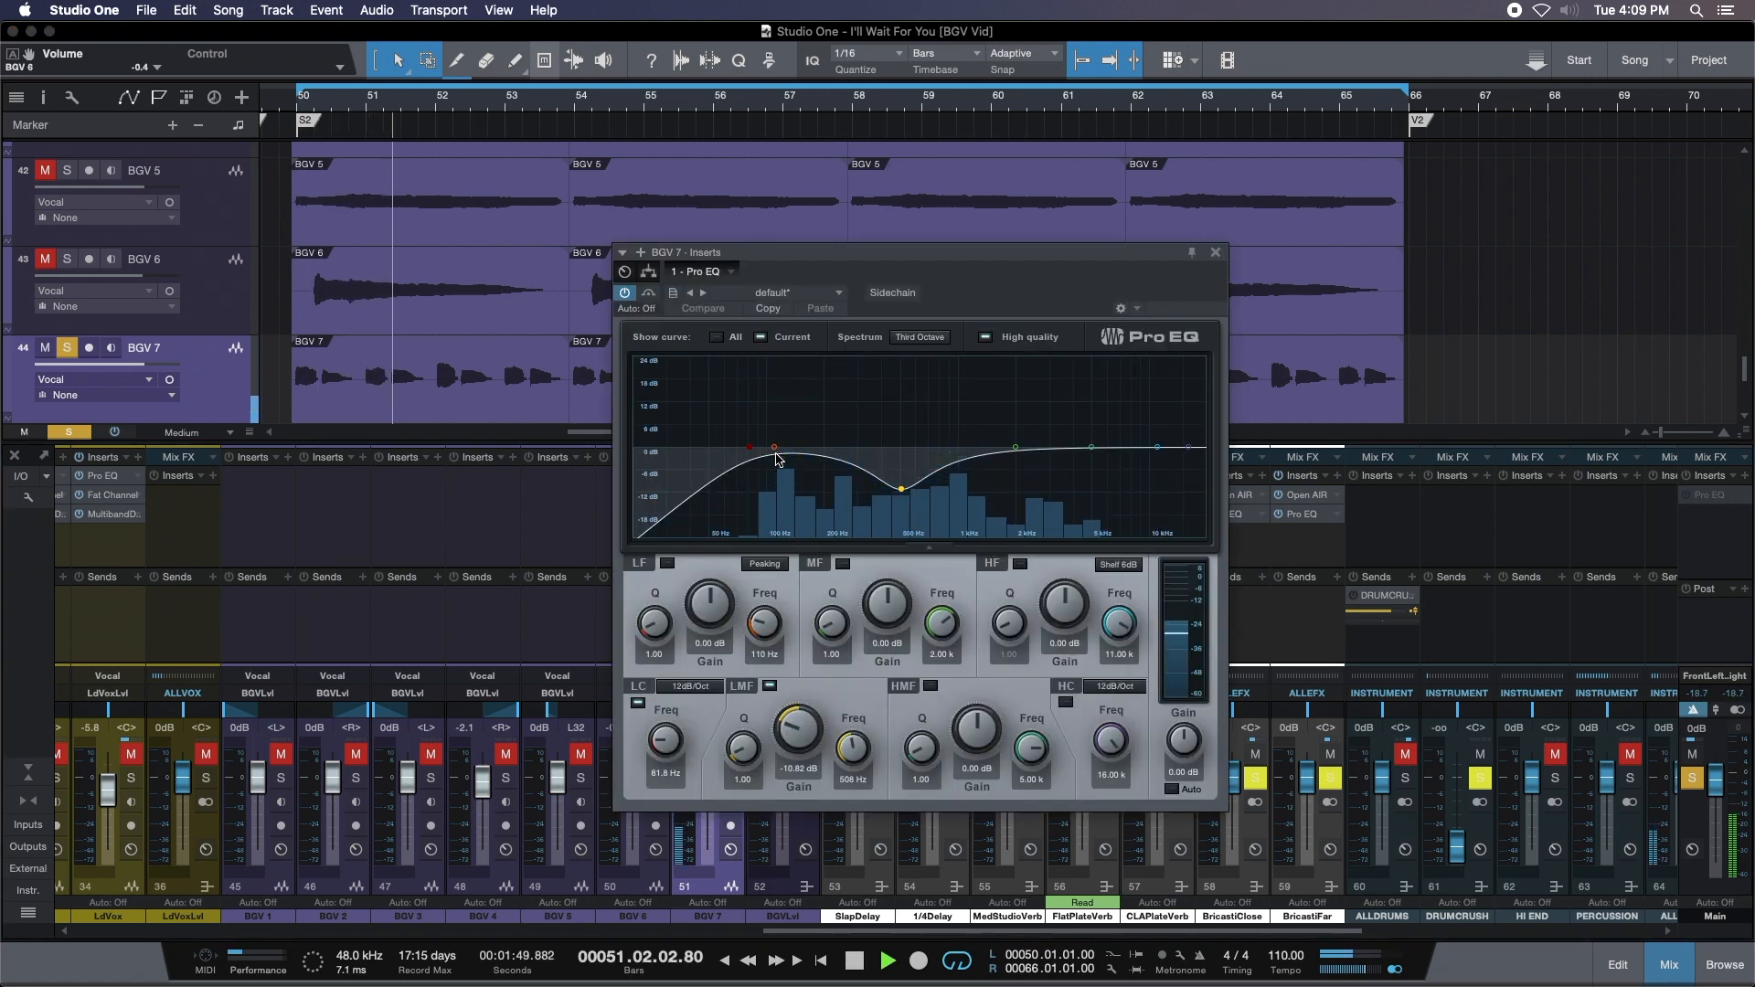
pyautogui.moveTo(775, 454); pyautogui.dragTo(779, 412)
pyautogui.click(668, 564)
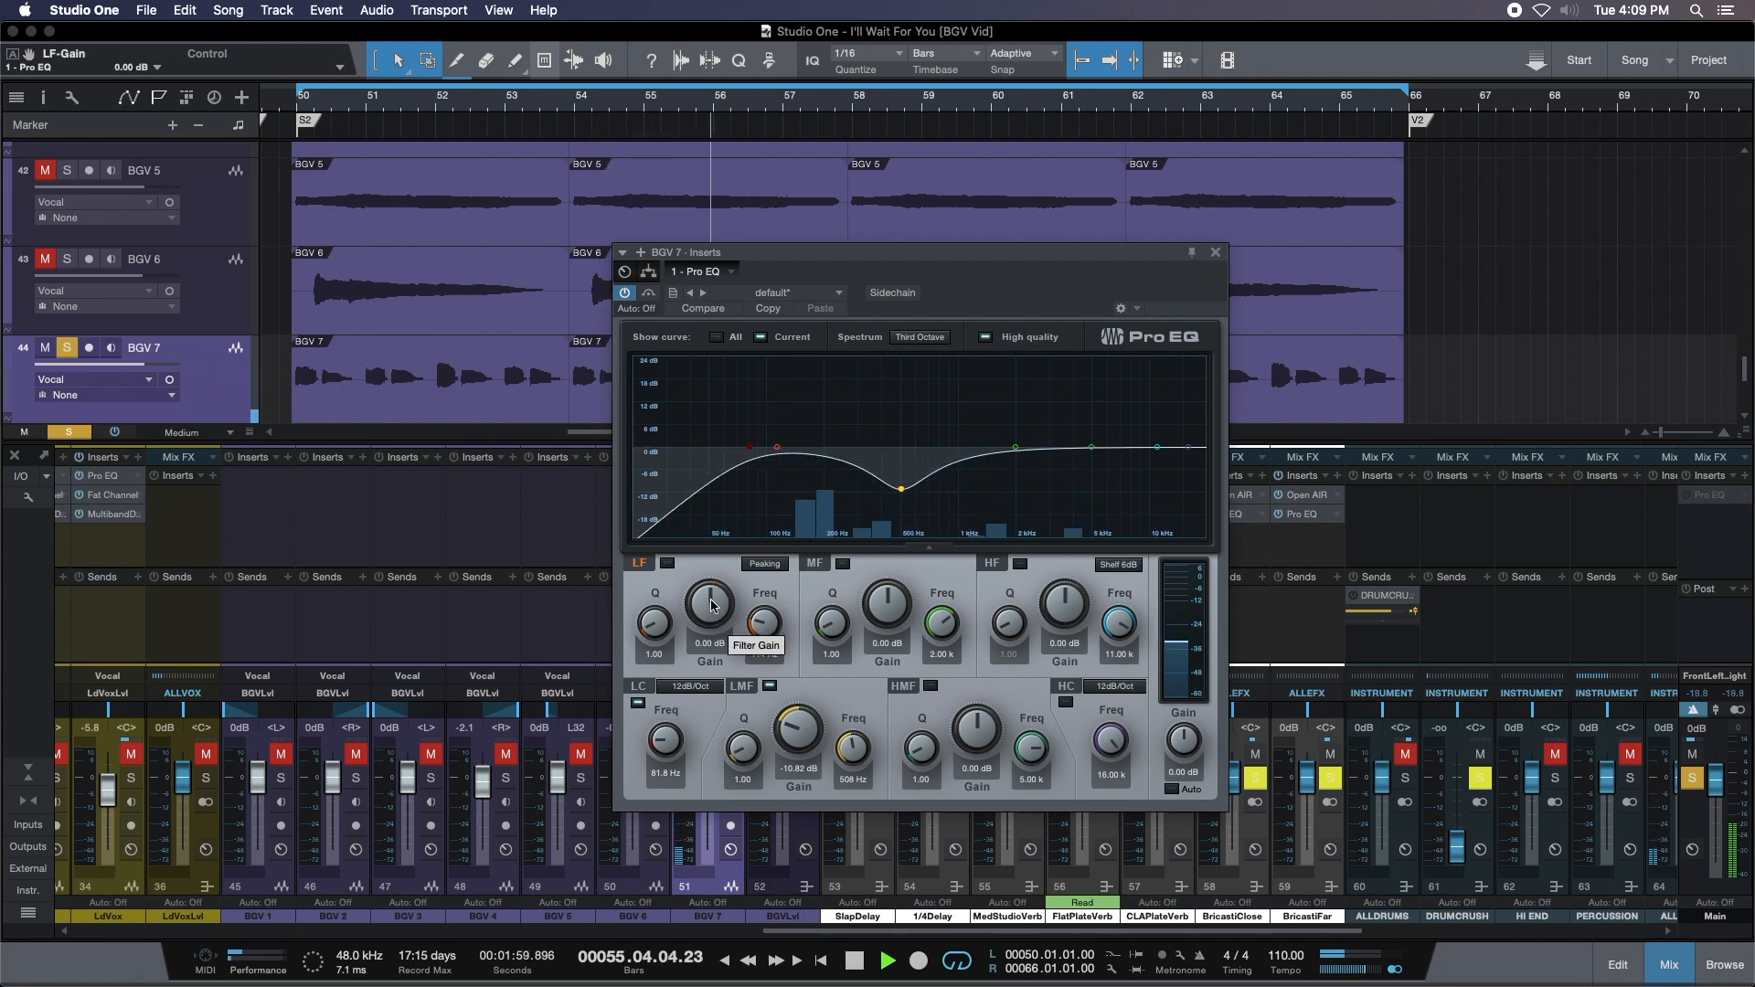
pyautogui.scroll(2, 712, 604)
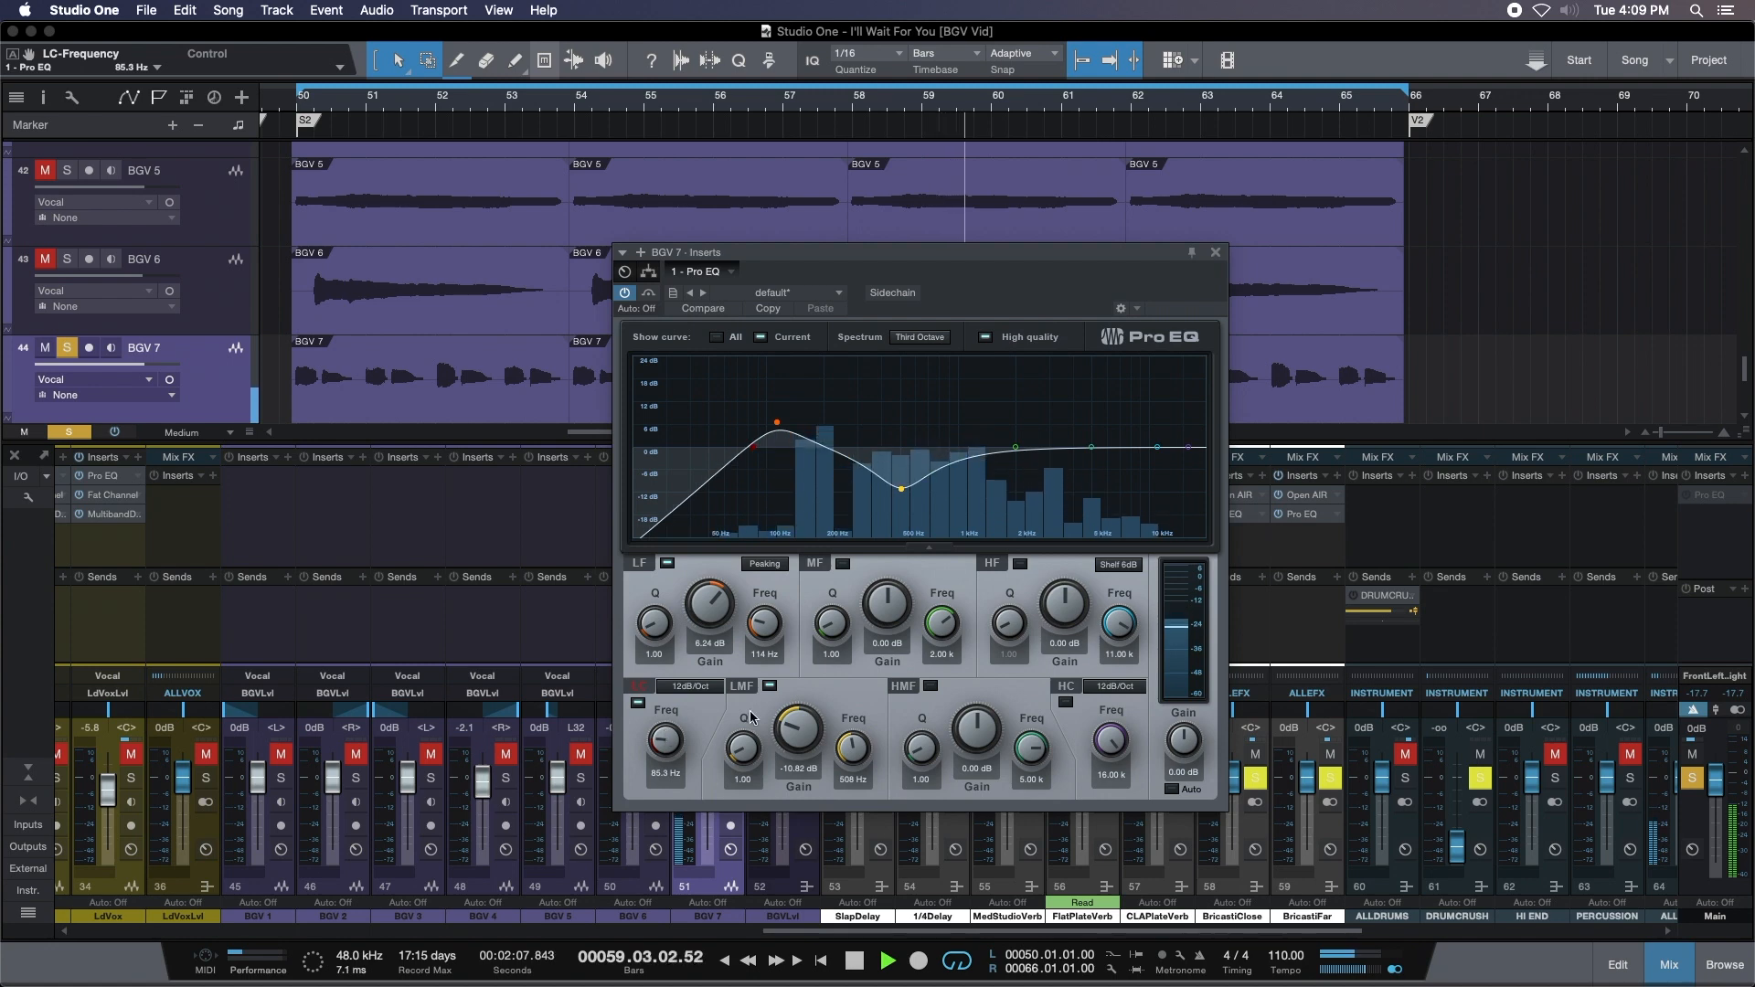
pyautogui.scroll(-2, 712, 623)
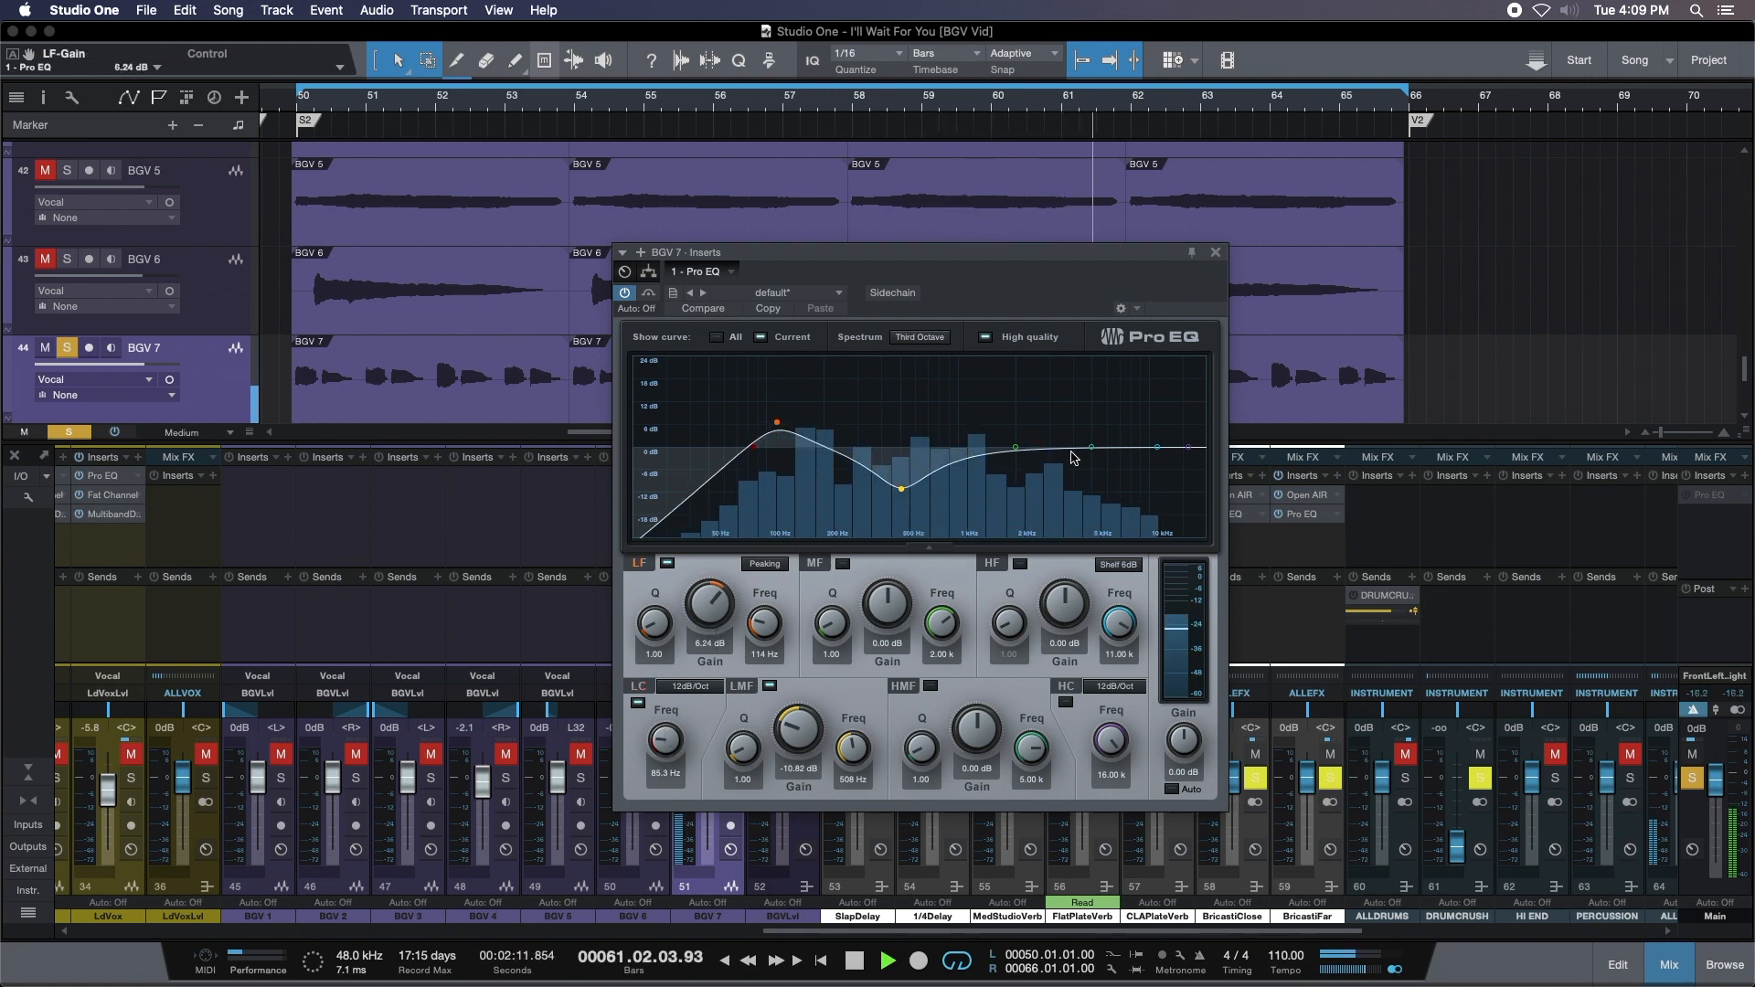
# Boost BGV 7's high-mid band by 6.24 dB at about 4.1 kHz, and try a high cut at 9.89 kHz before disabling it.
pyautogui.moveTo(1090, 449); pyautogui.dragTo(1065, 394)
pyautogui.moveTo(1074, 393); pyautogui.dragTo(1076, 432)
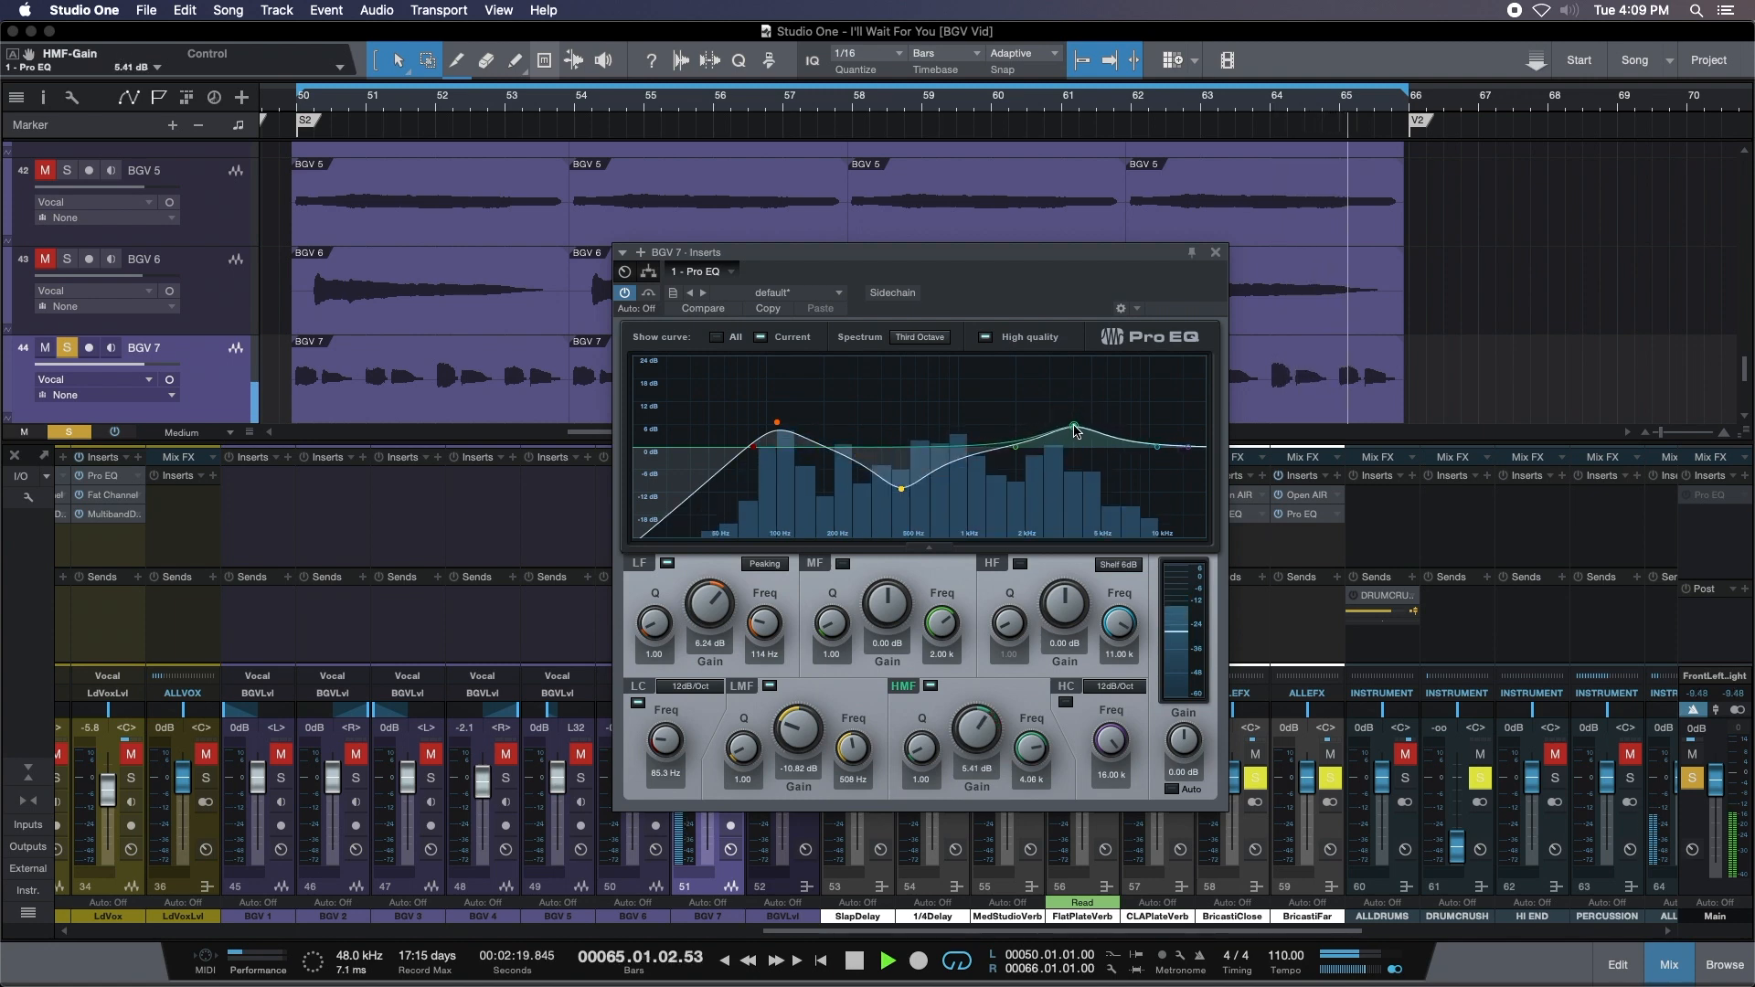
pyautogui.moveTo(1188, 447); pyautogui.dragTo(1144, 475)
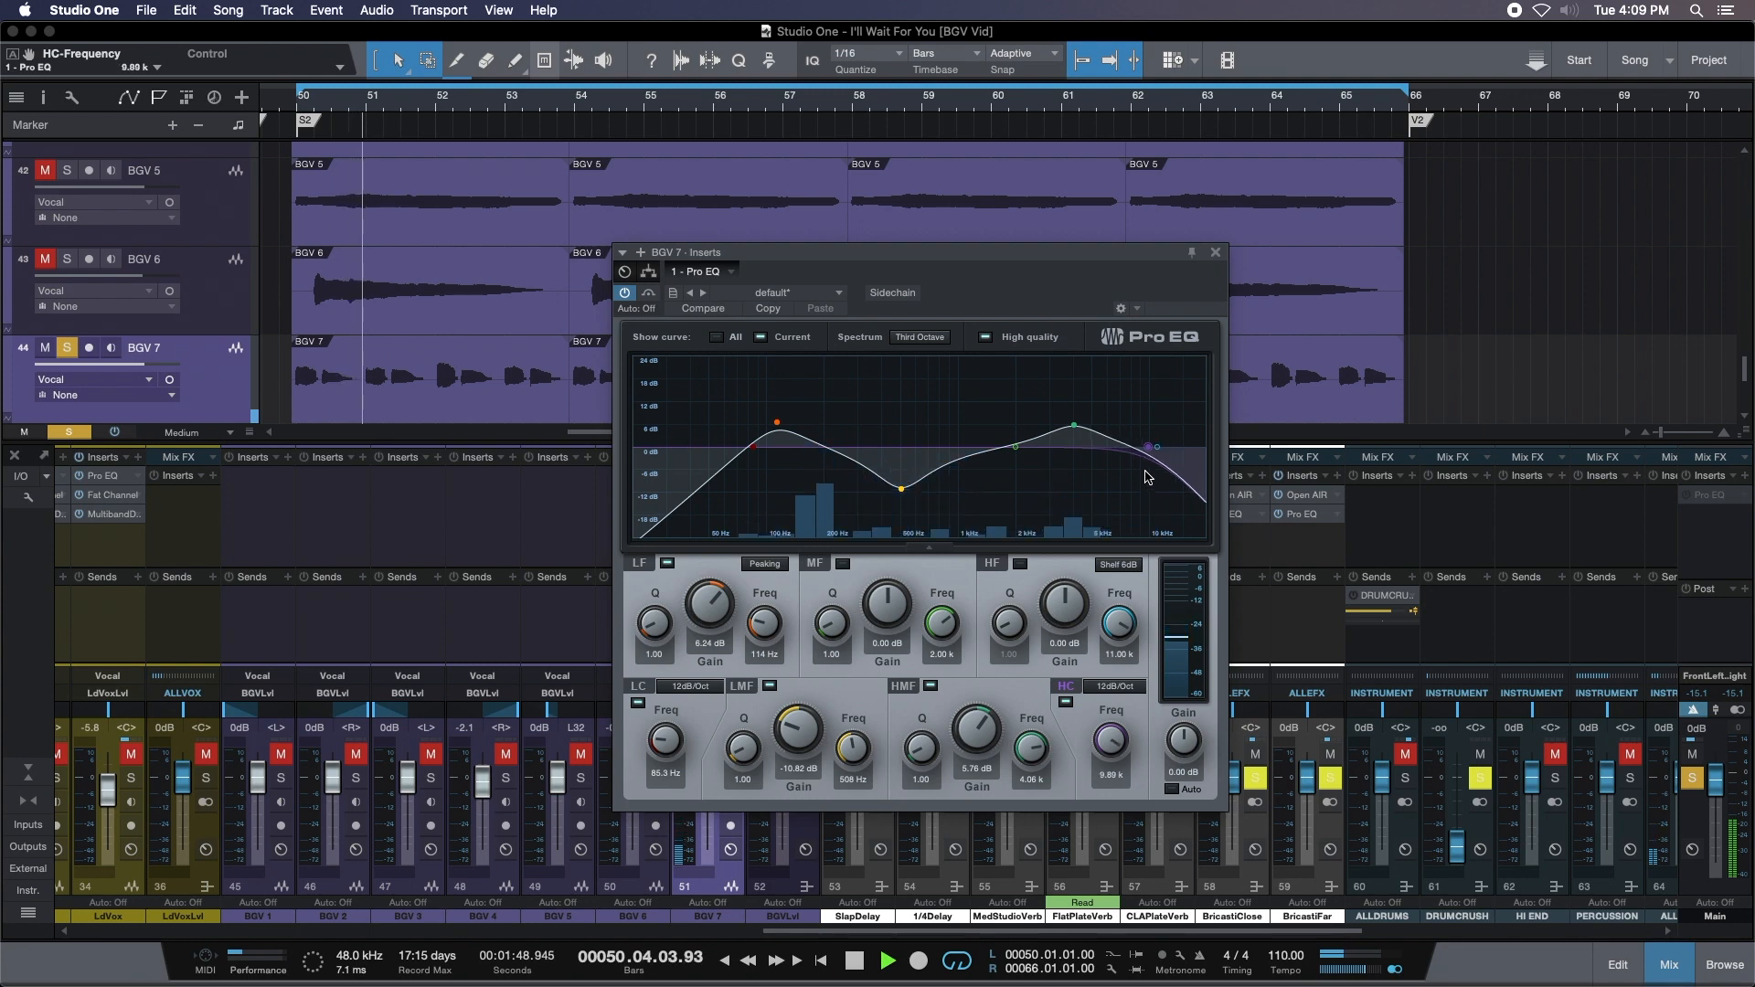
pyautogui.click(1066, 702)
pyautogui.moveTo(983, 745); pyautogui.dragTo(982, 741)
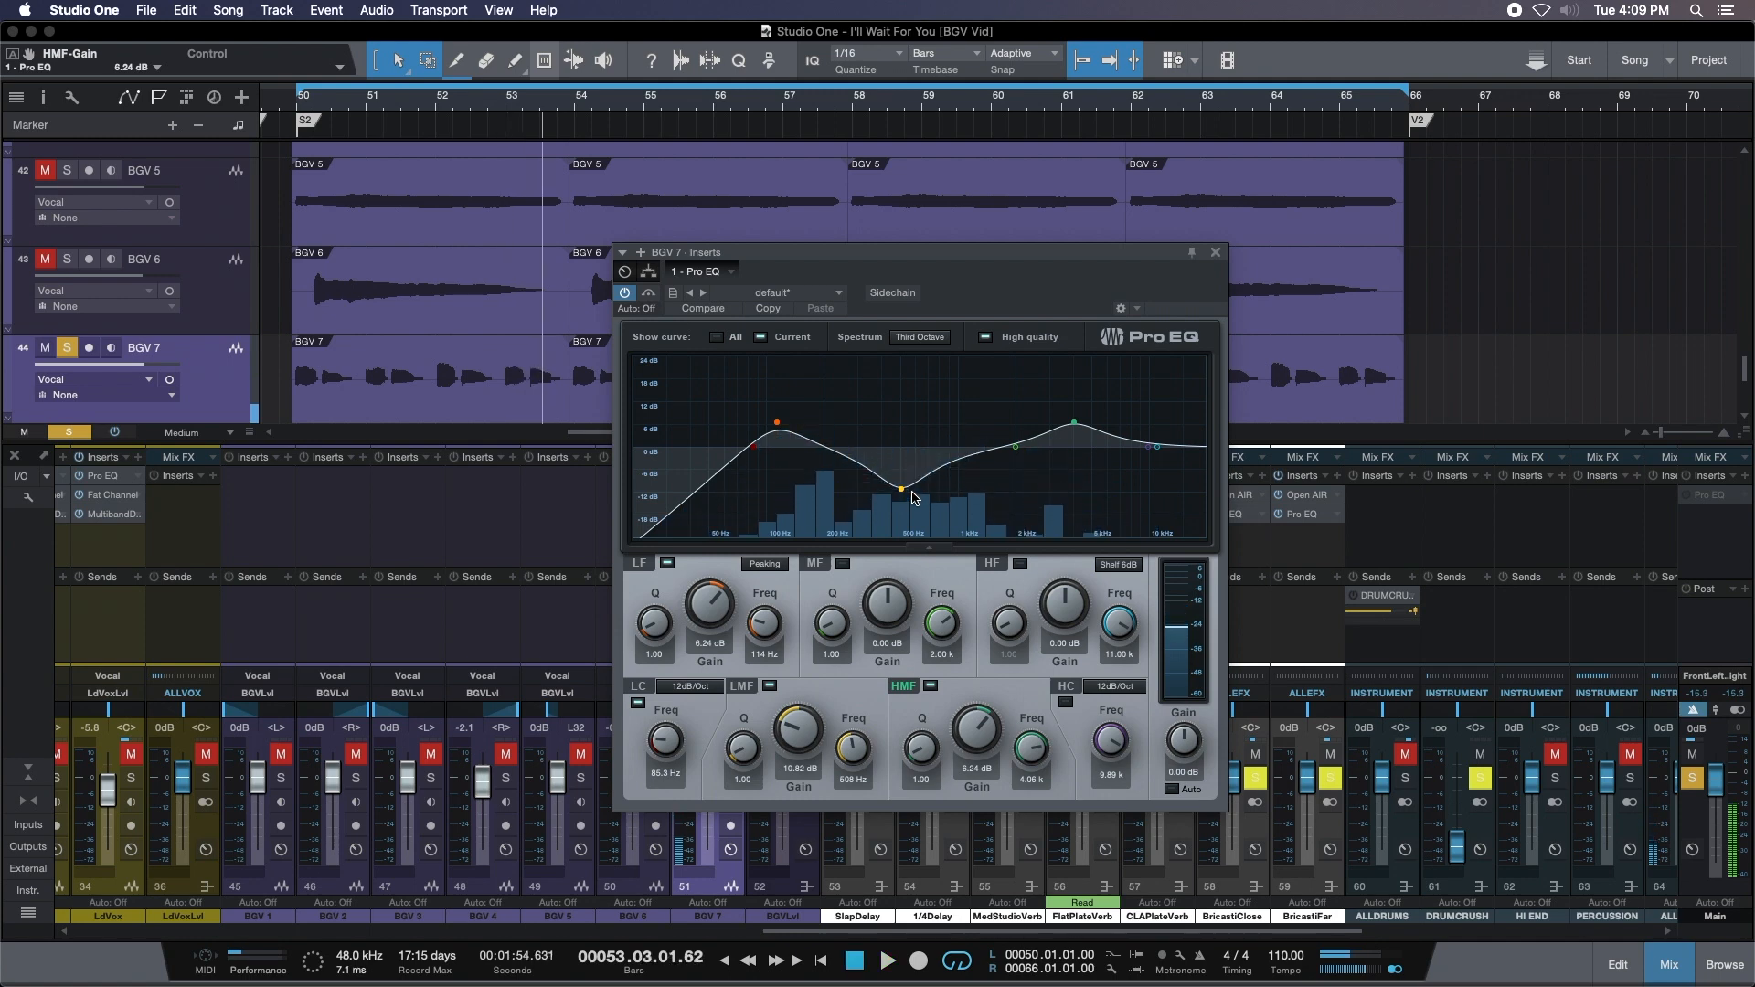
# Set the low cut frequency of BGV 7's Pro EQ to 86.4 Hz and close the plug-in.
pyautogui.press('space')
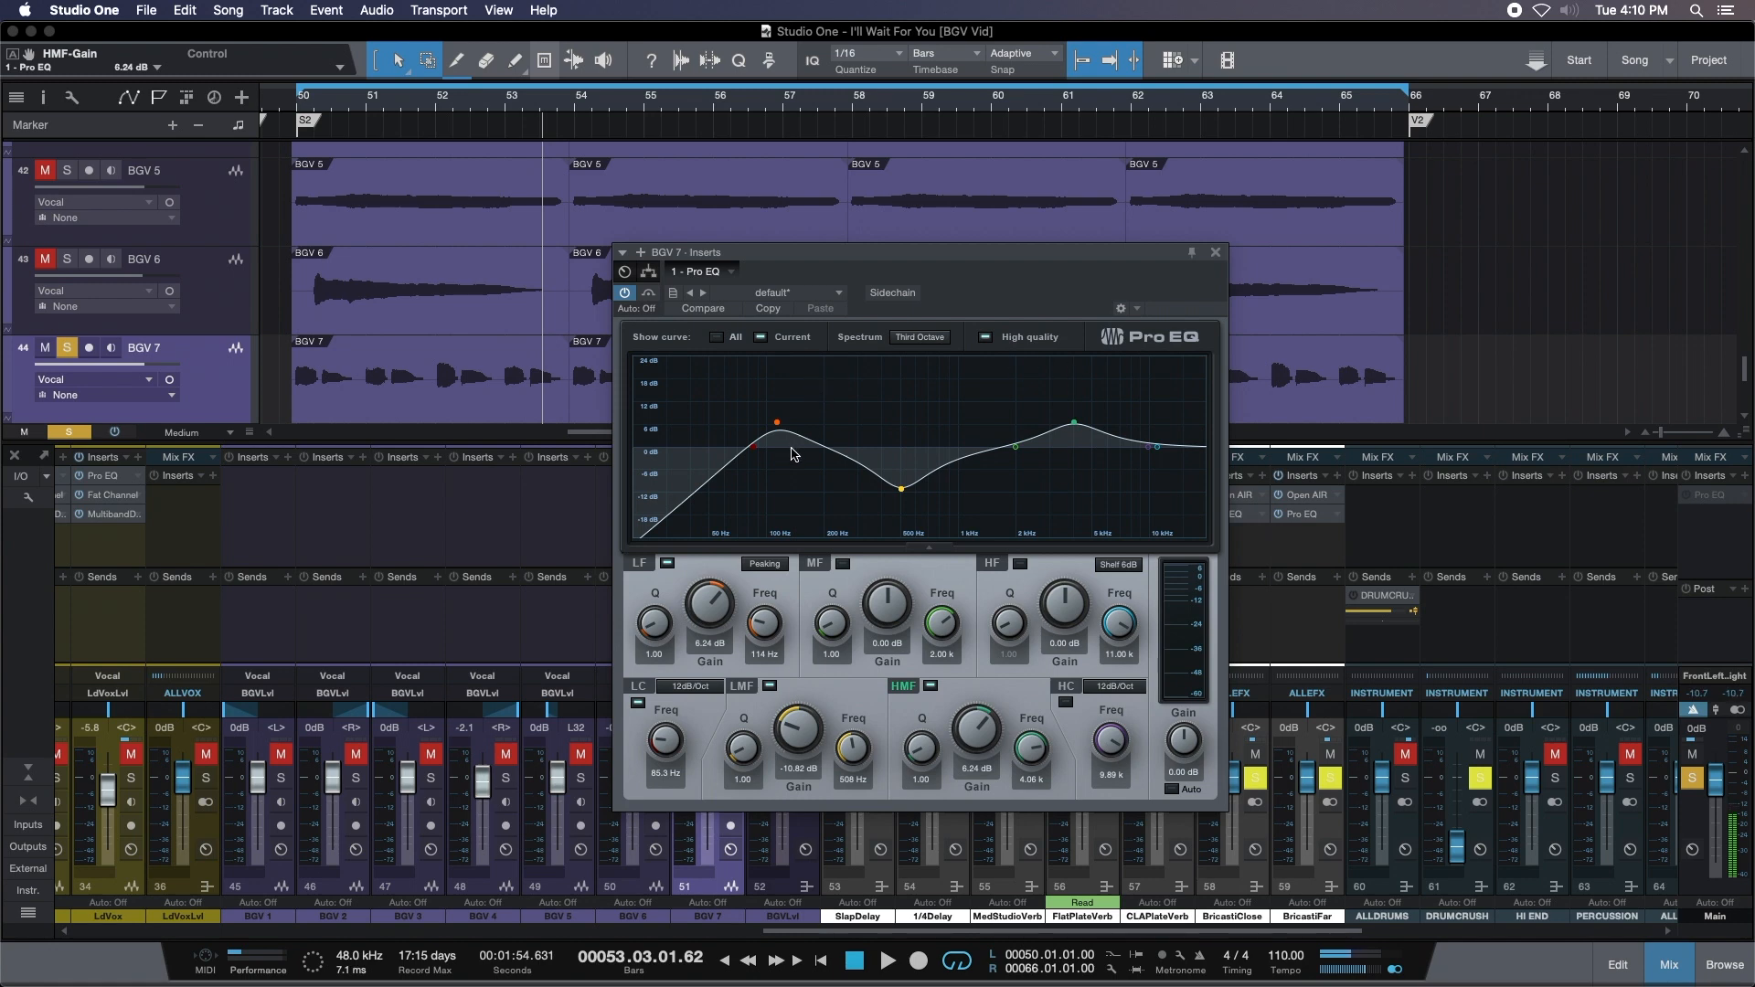
pyautogui.moveTo(751, 456); pyautogui.dragTo(756, 456)
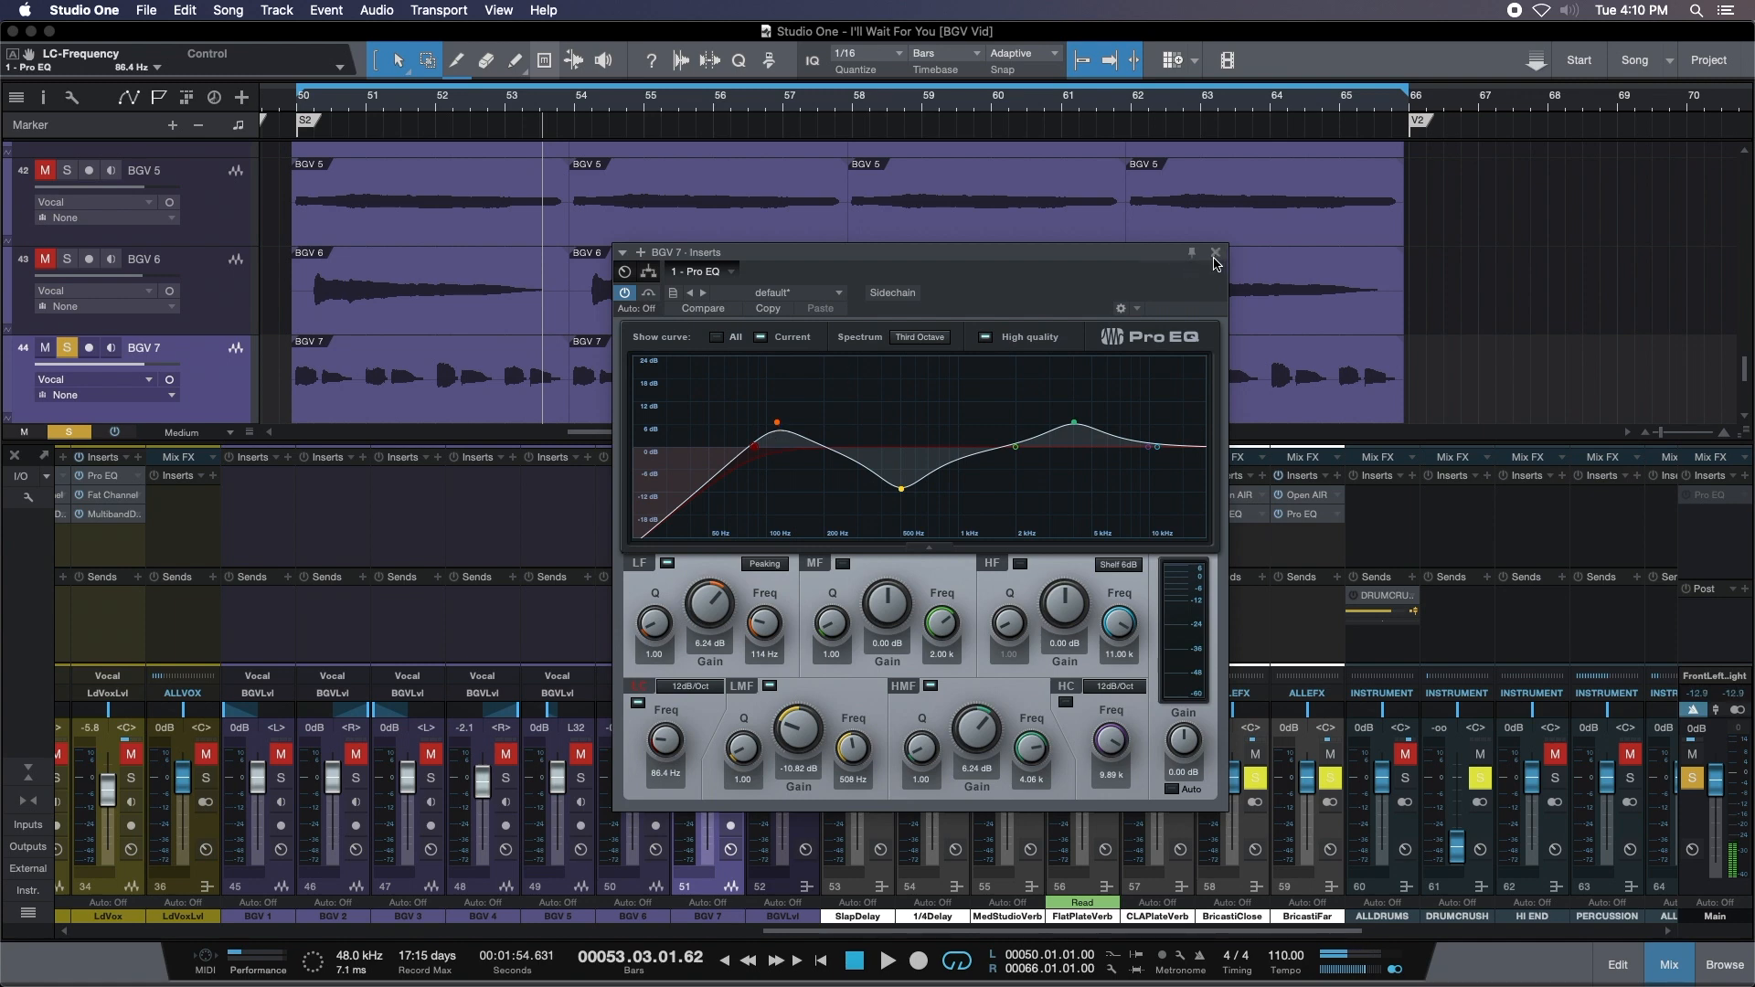
pyautogui.press('Escape')
# Unsolo BGV 7 and mute BGV 1 through BGV 6 so BGV 7 plays with the full mix.
pyautogui.click(731, 778)
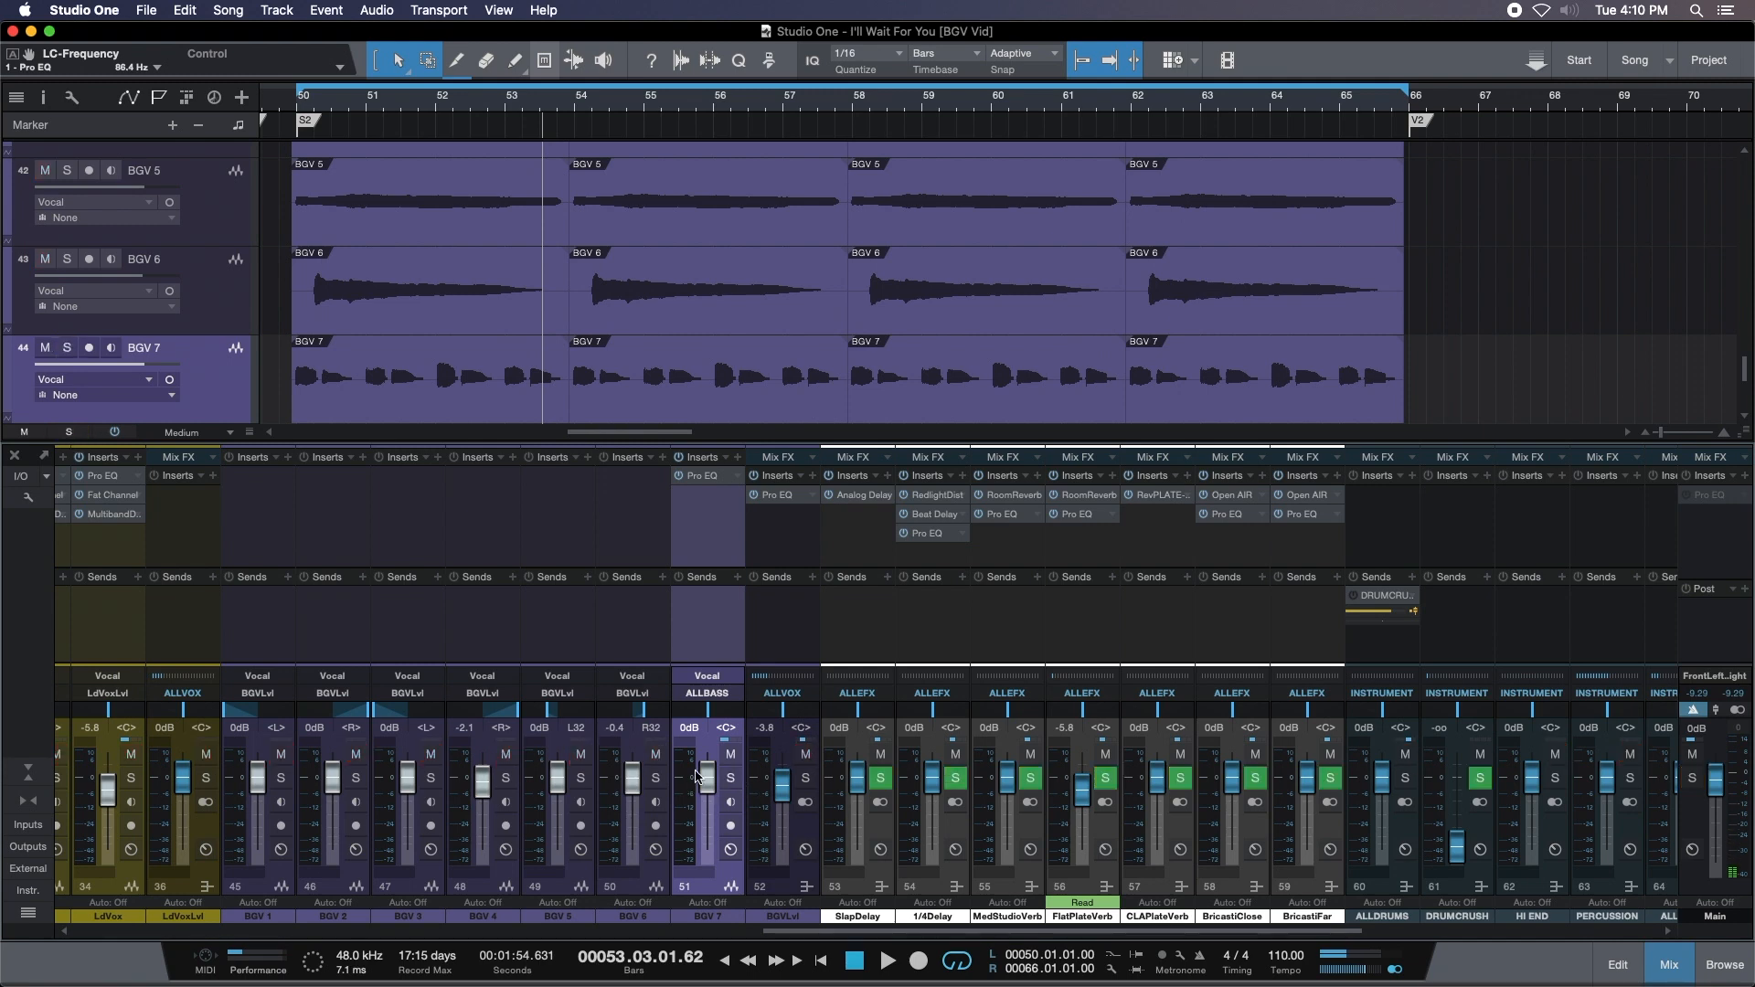
pyautogui.click(731, 755)
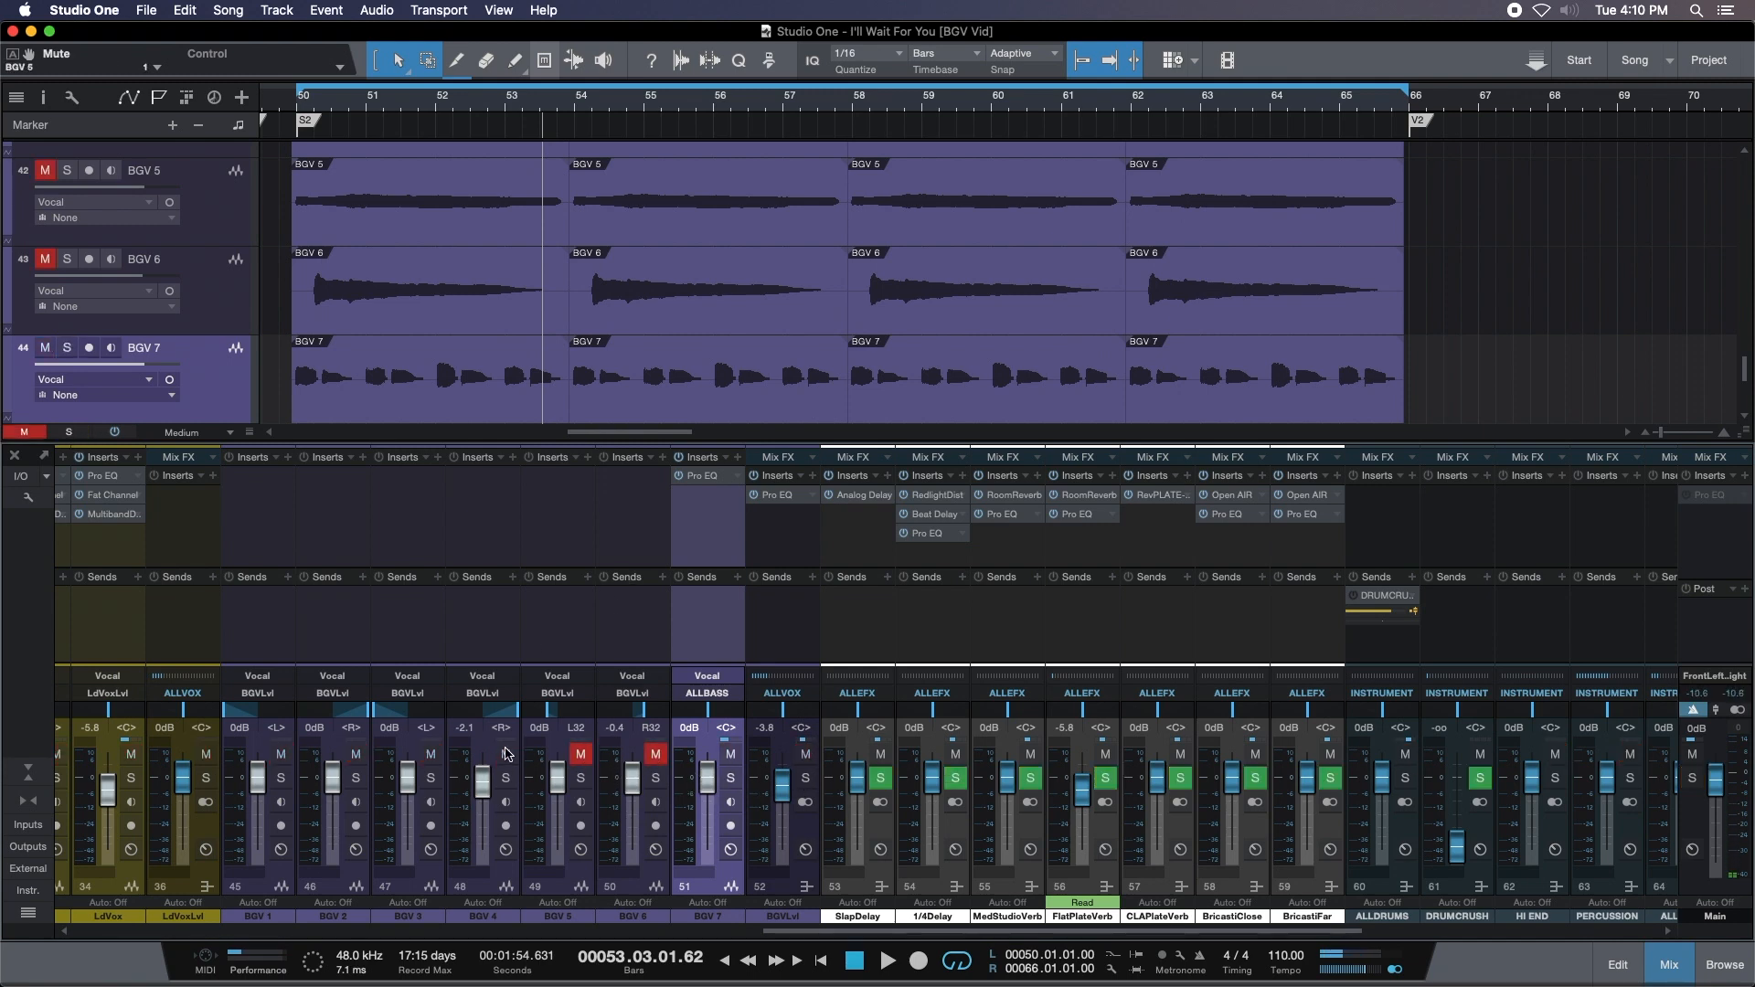
pyautogui.click(356, 755)
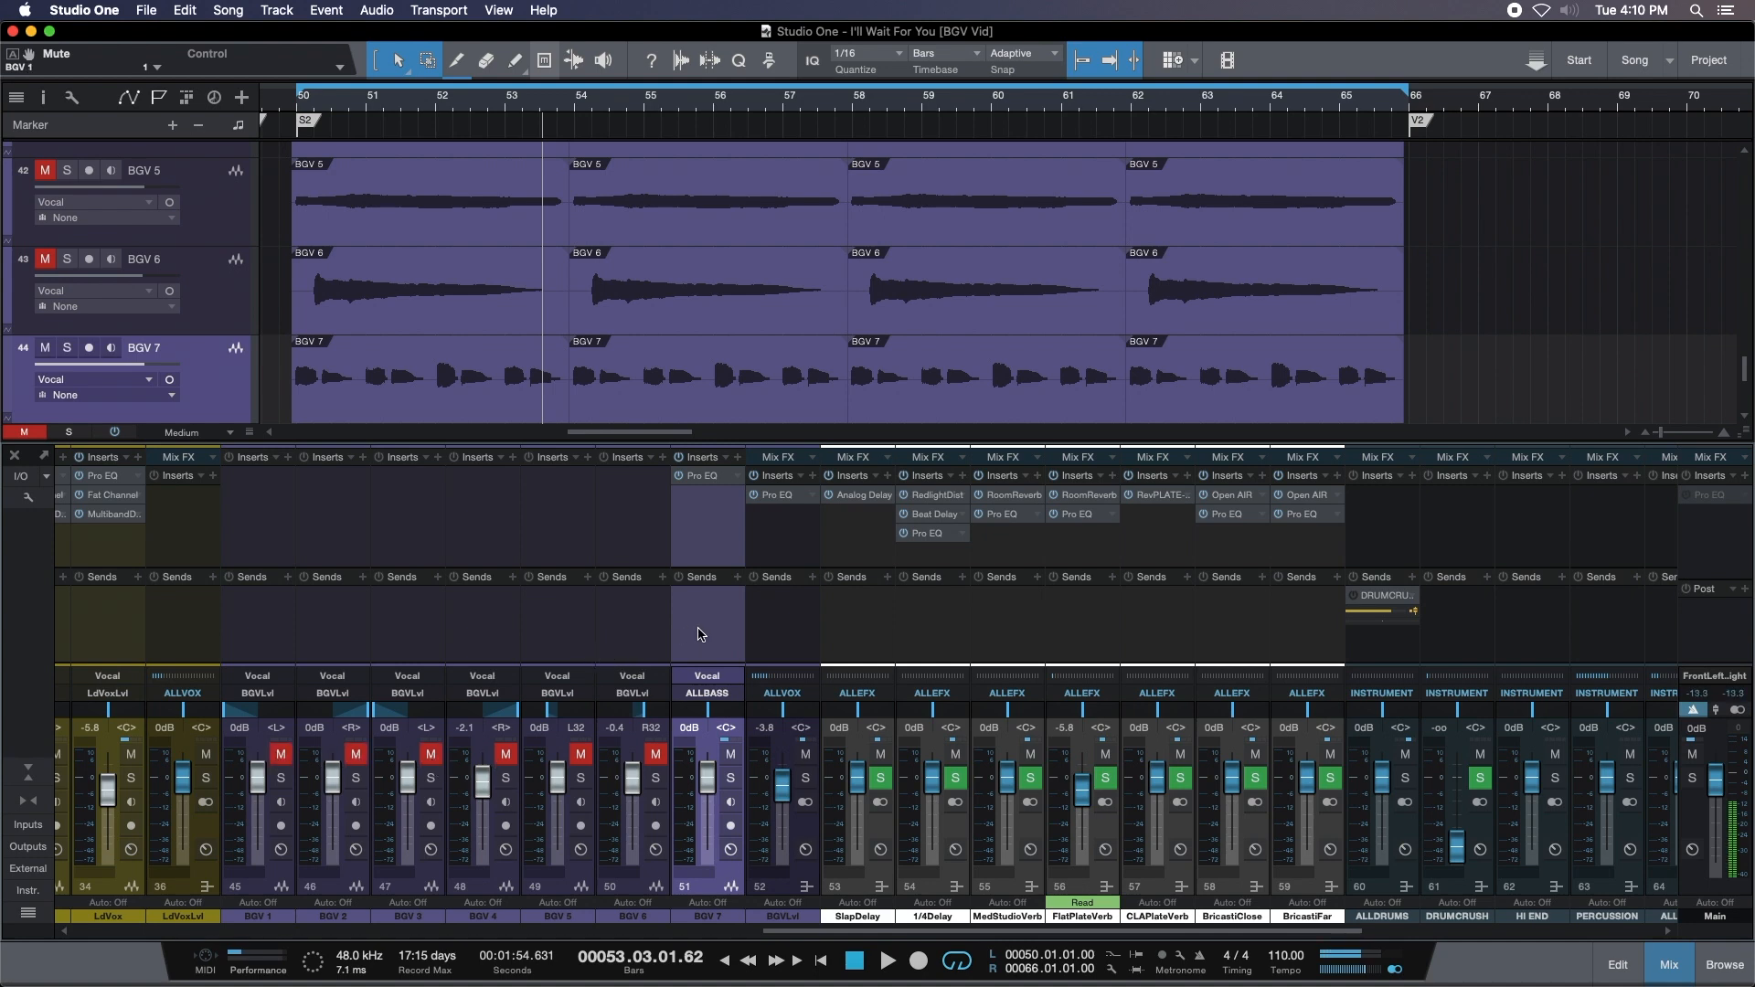
# Play from the loop start and lower the BGV 7 fader to about -1.7 dB.
pyautogui.press('KP_1')
pyautogui.press('space')
pyautogui.moveTo(707, 778); pyautogui.dragTo(713, 788)
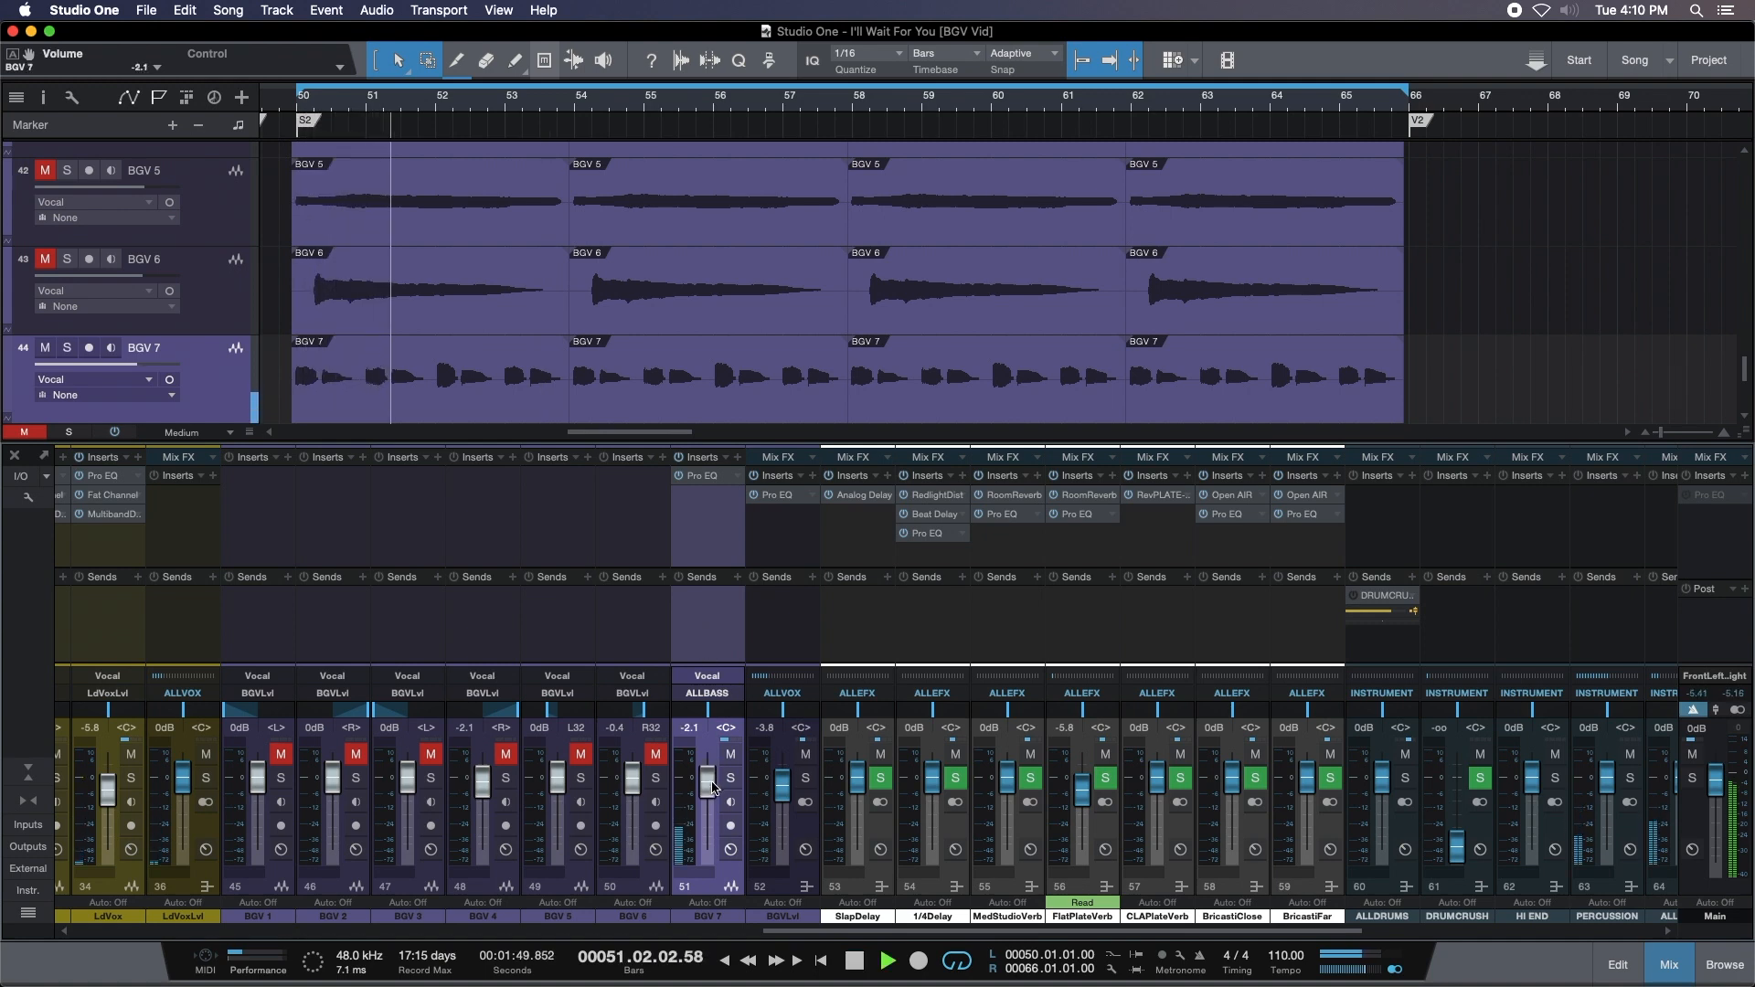
# Bypass and re-enable the low and high-mid bands of BGV 7's Pro EQ for comparison, and reduce the low band's gain to 3.36 dB.
pyautogui.click(704, 475)
pyautogui.doubleClick(778, 423)
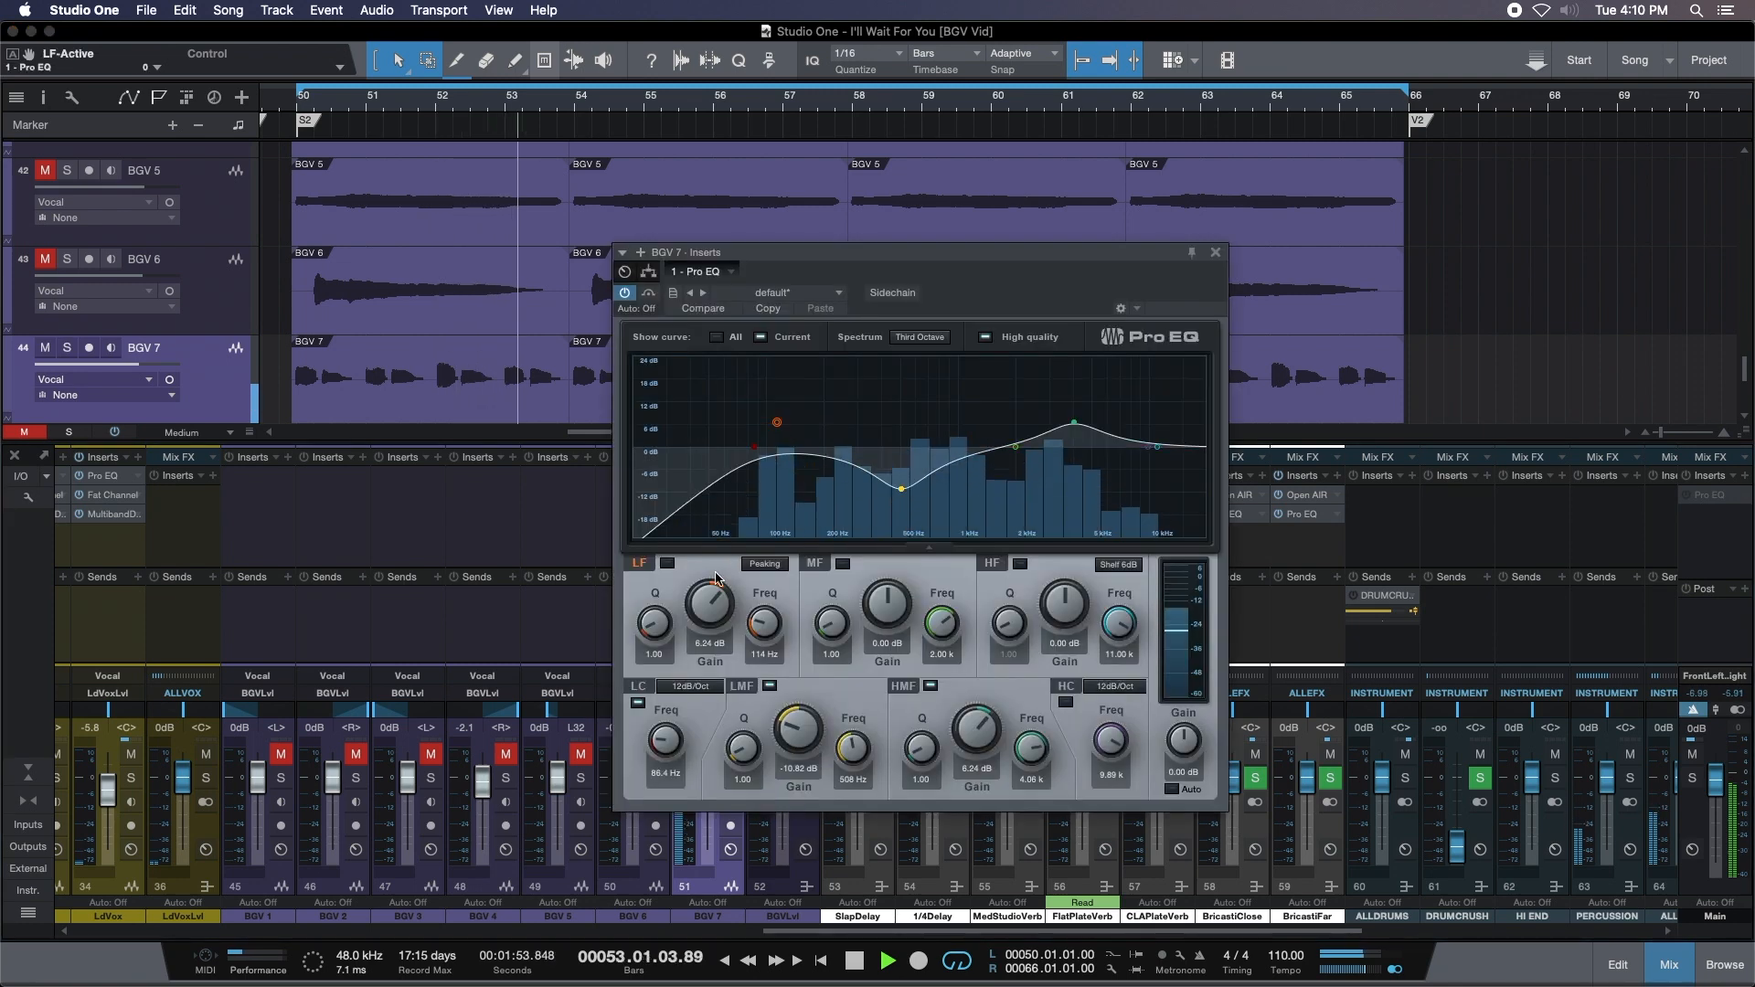
pyautogui.keyDown('super'); pyautogui.click(710, 616); pyautogui.keyUp('super')
pyautogui.moveTo(710, 616); pyautogui.dragTo(710, 607)
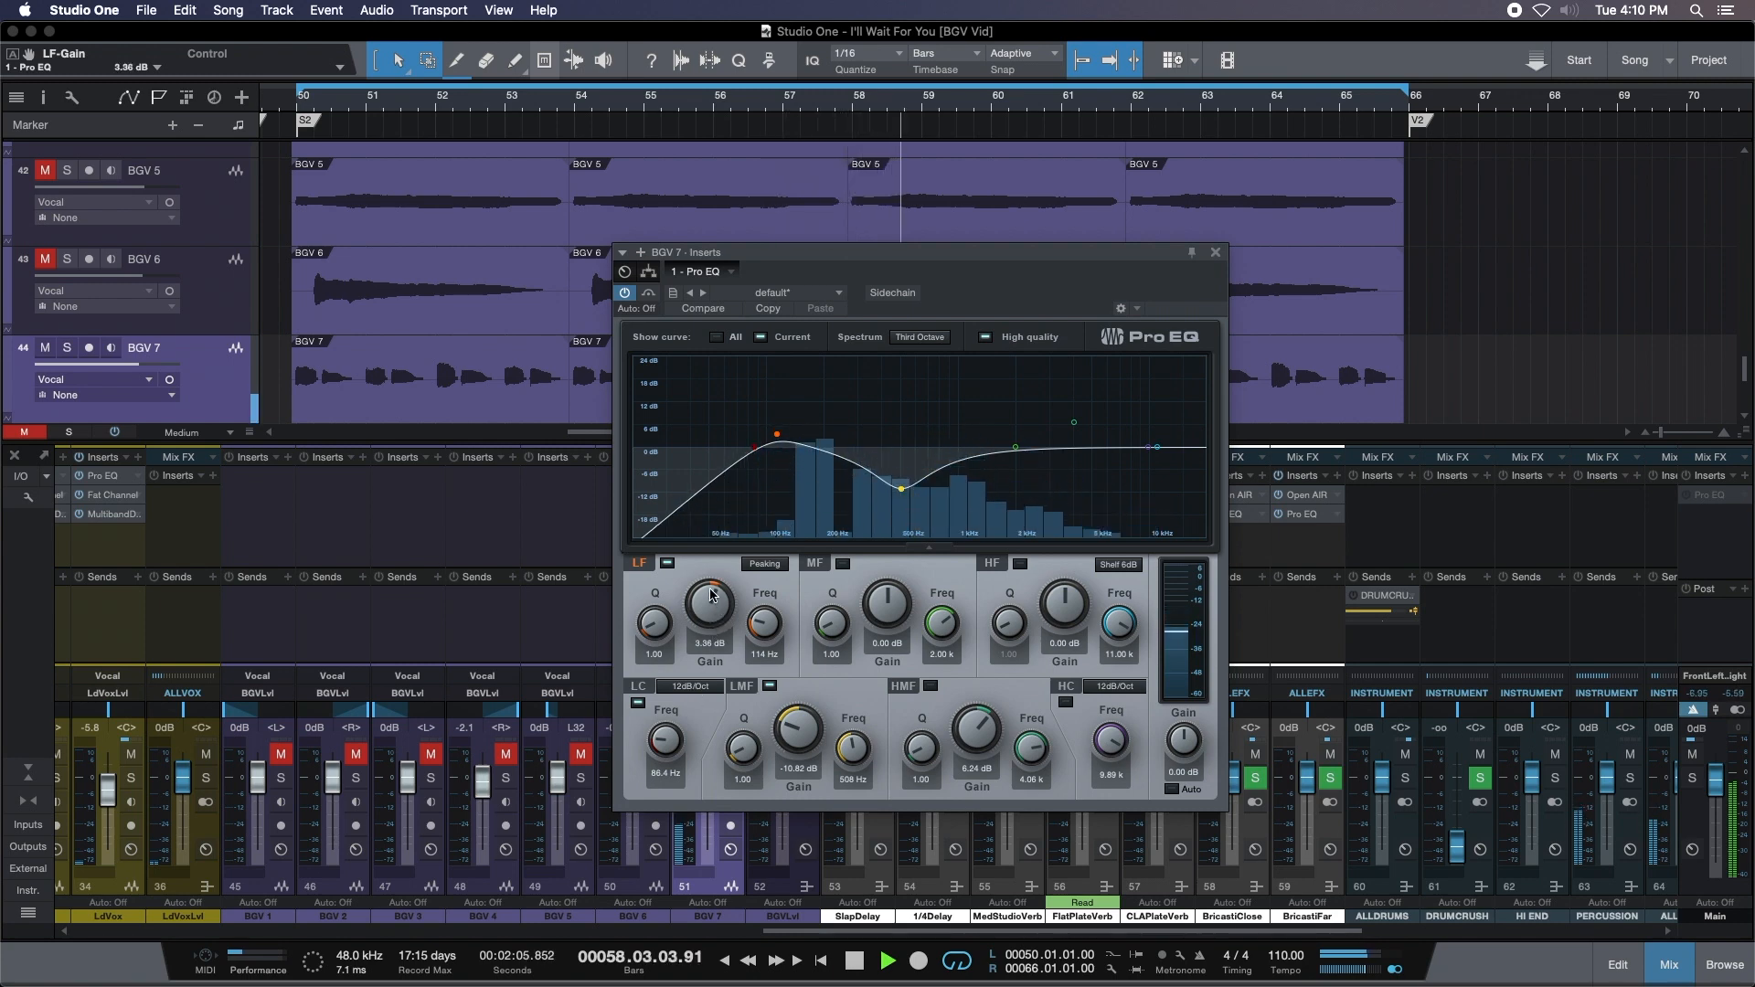
pyautogui.click(1068, 425)
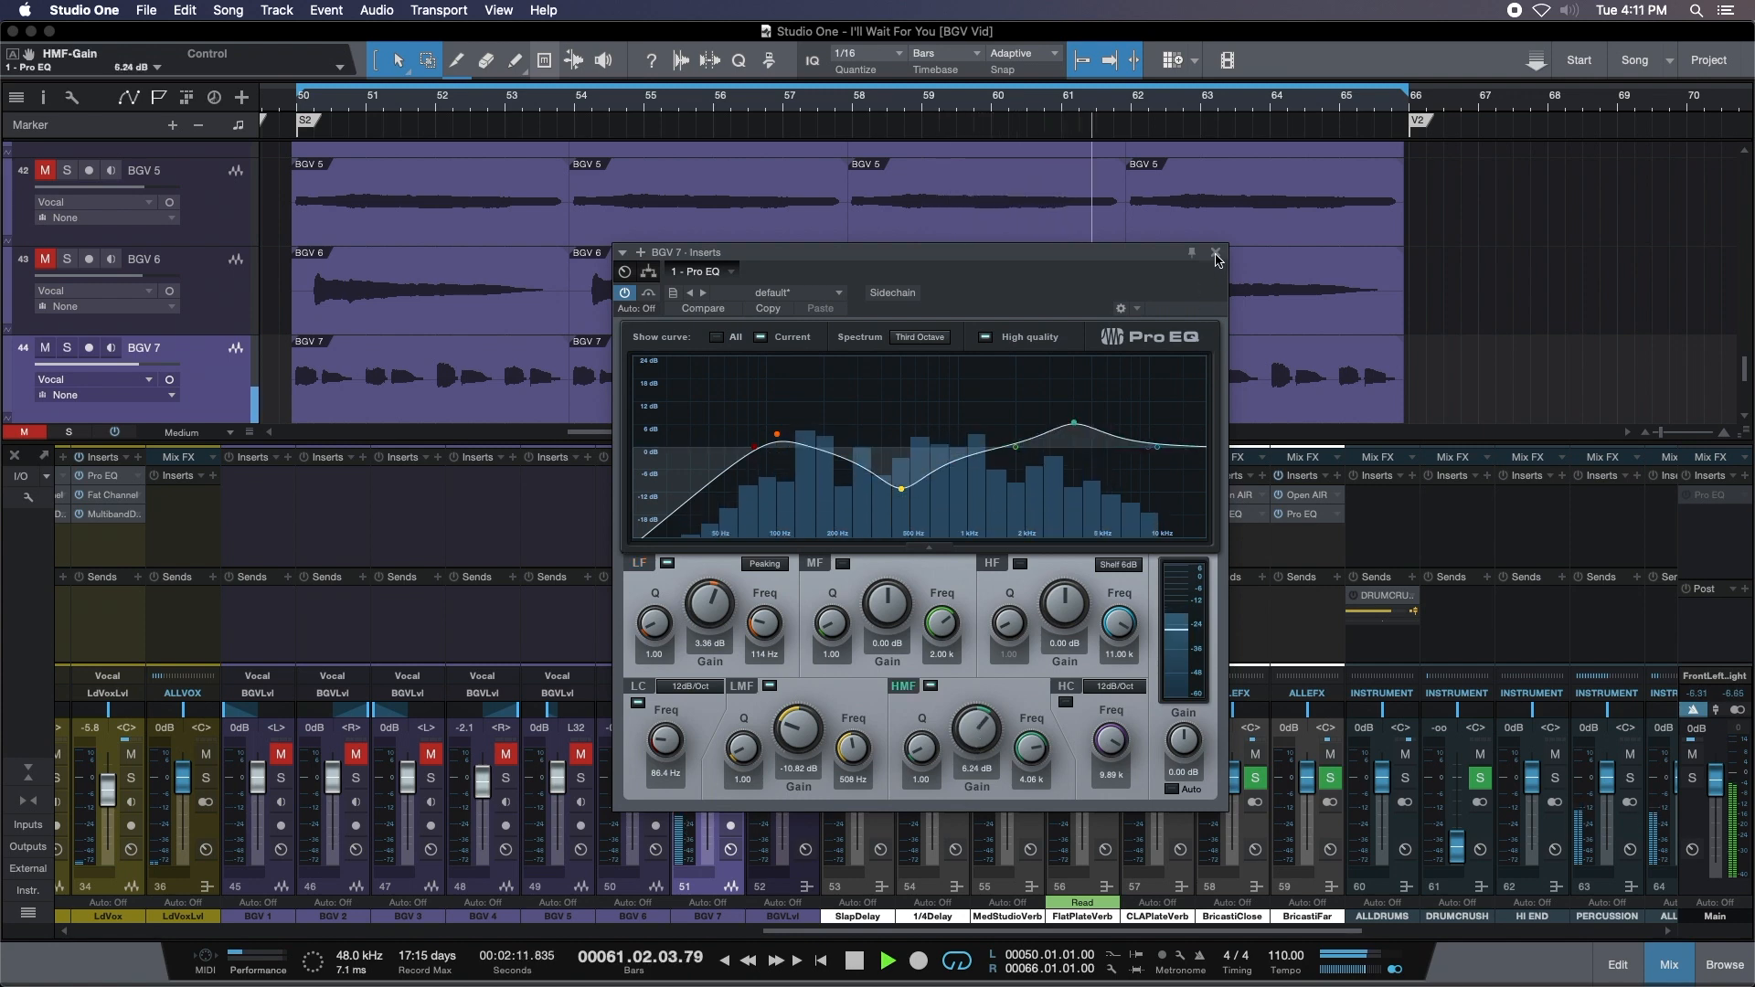
pyautogui.press('Escape')
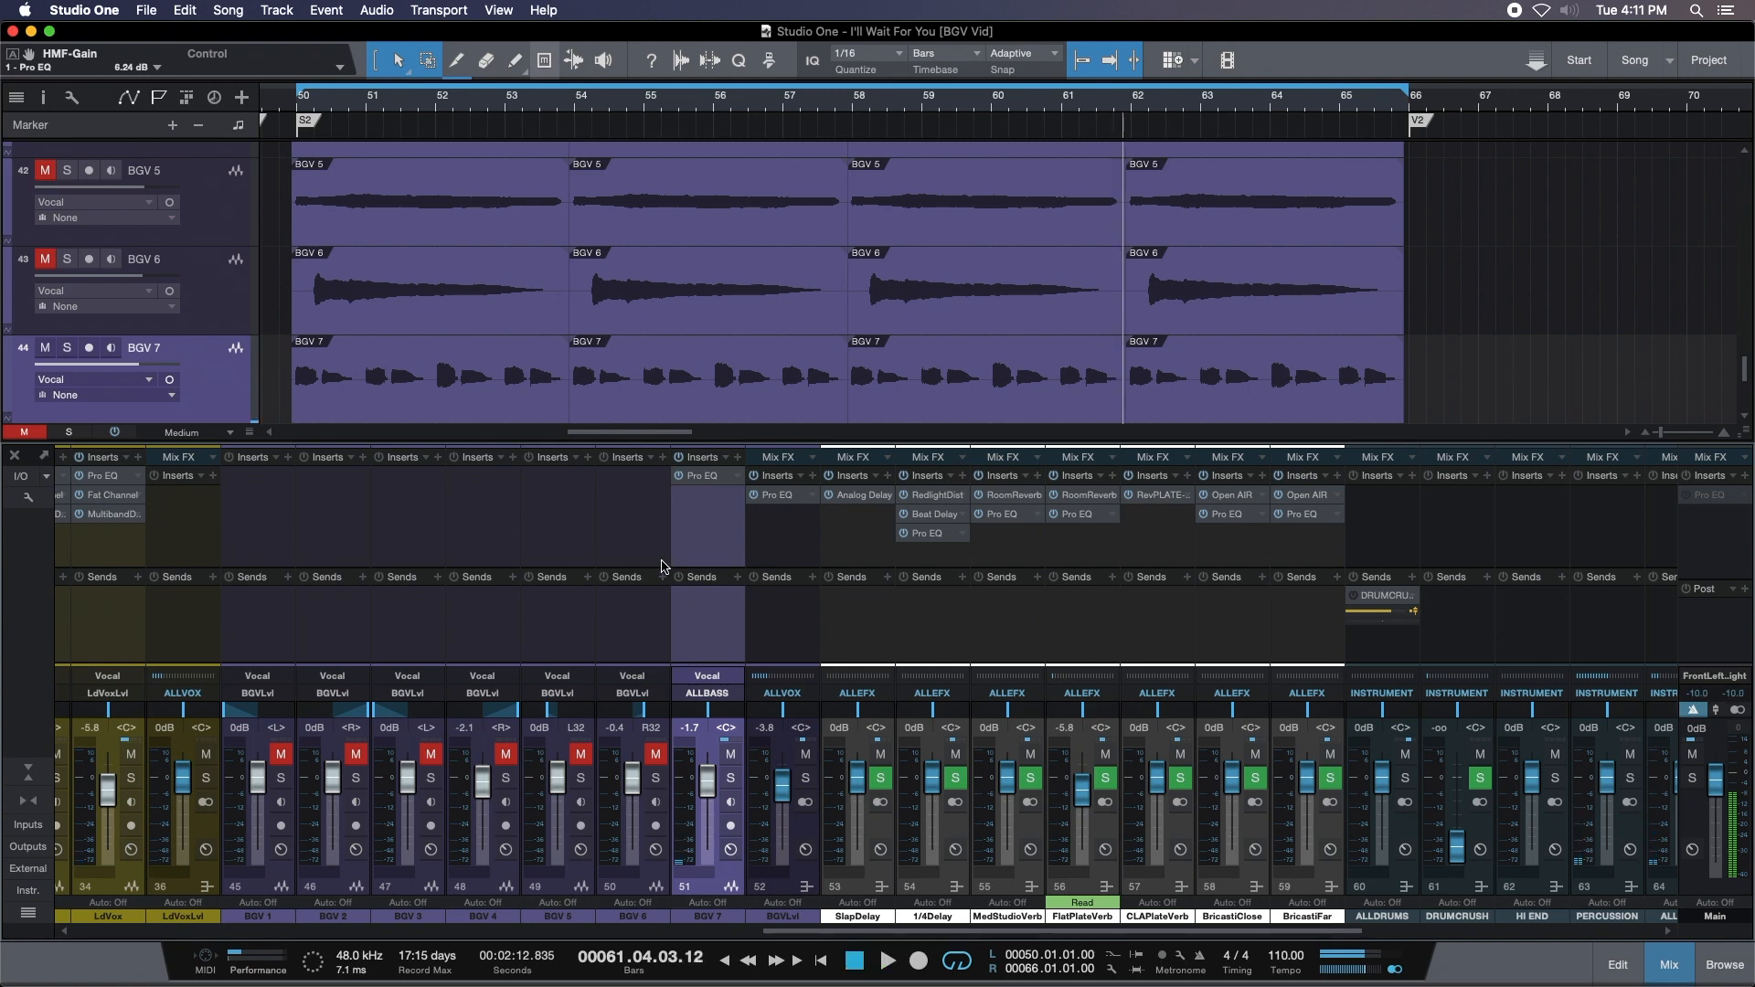
# Replay the loop from bar 50 and lower the BGV 7 fader to -2.9 dB.
pyautogui.press('space')
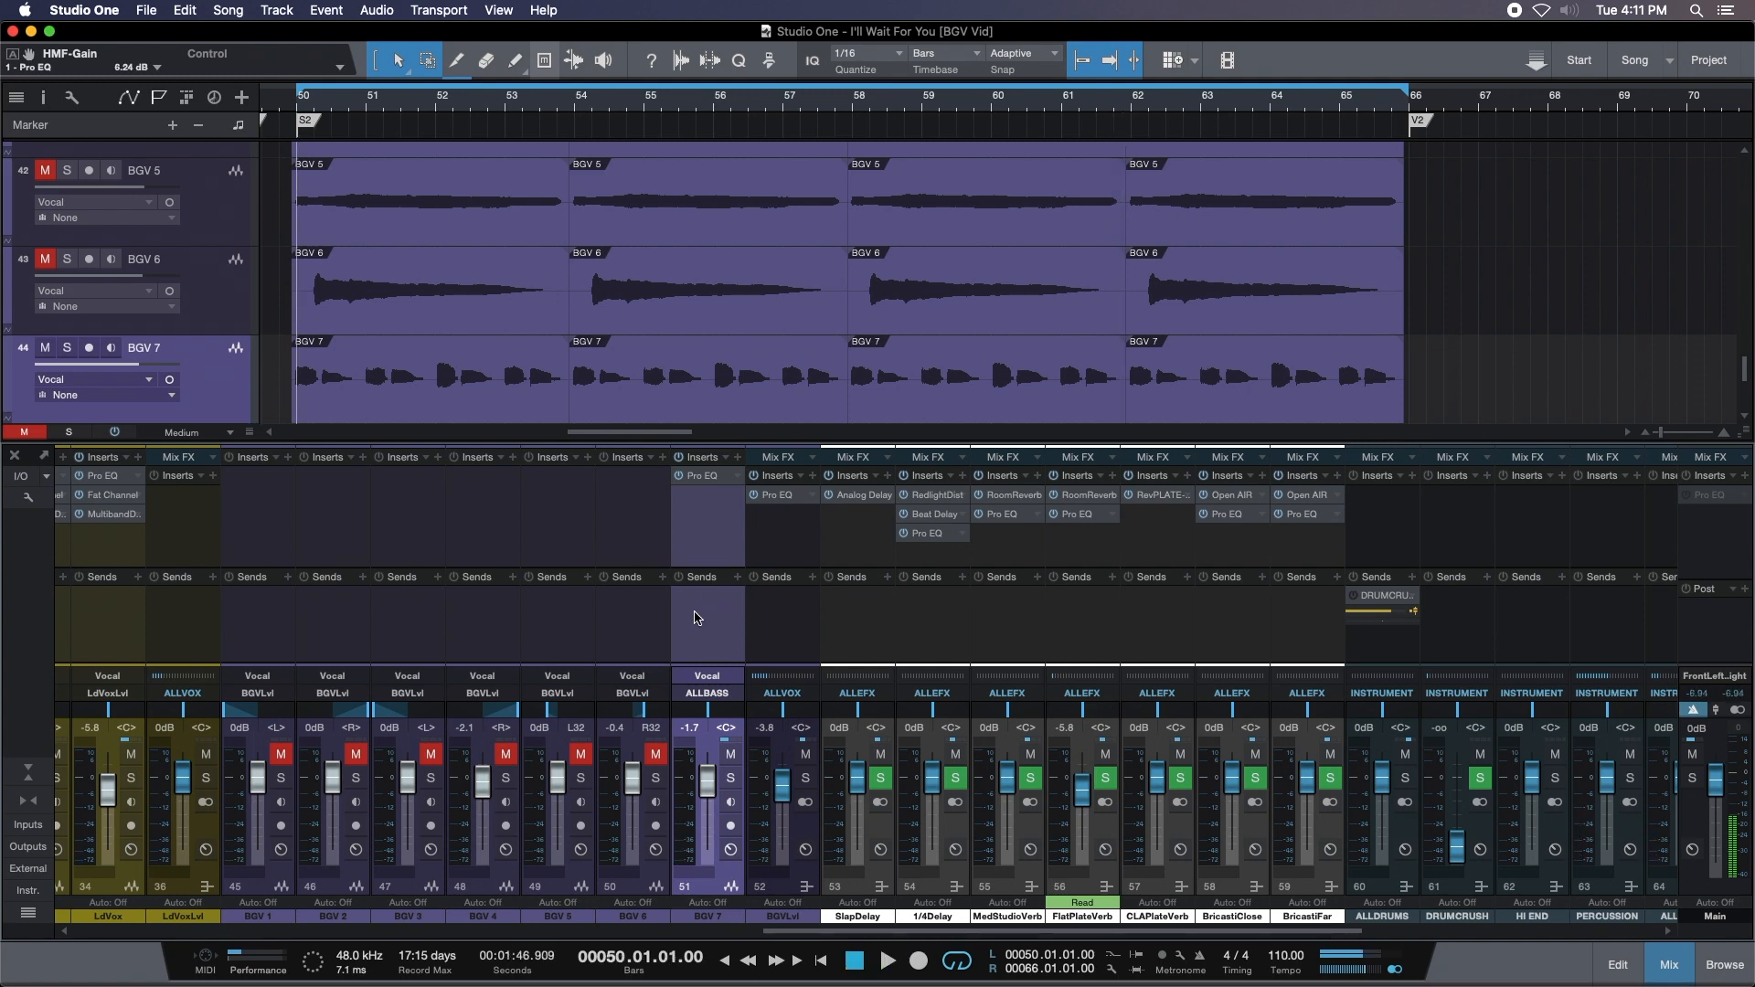
pyautogui.press('space')
pyautogui.moveTo(713, 777); pyautogui.dragTo(714, 781)
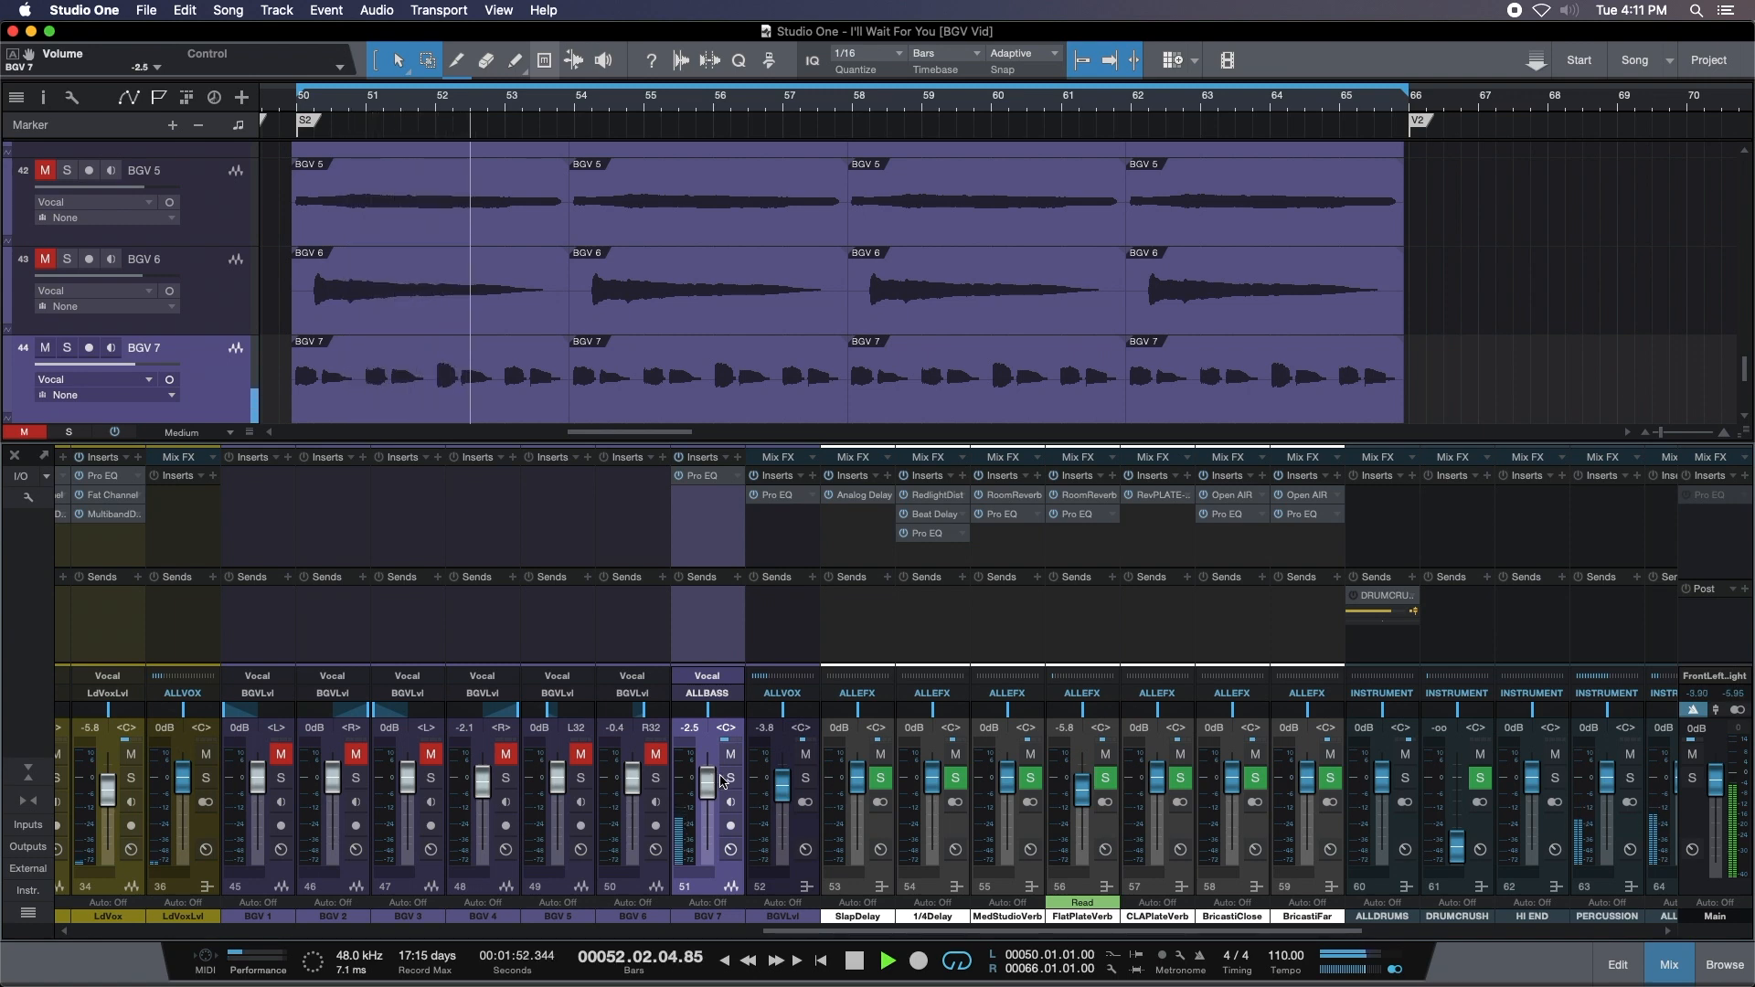
pyautogui.moveTo(716, 784); pyautogui.dragTo(716, 786)
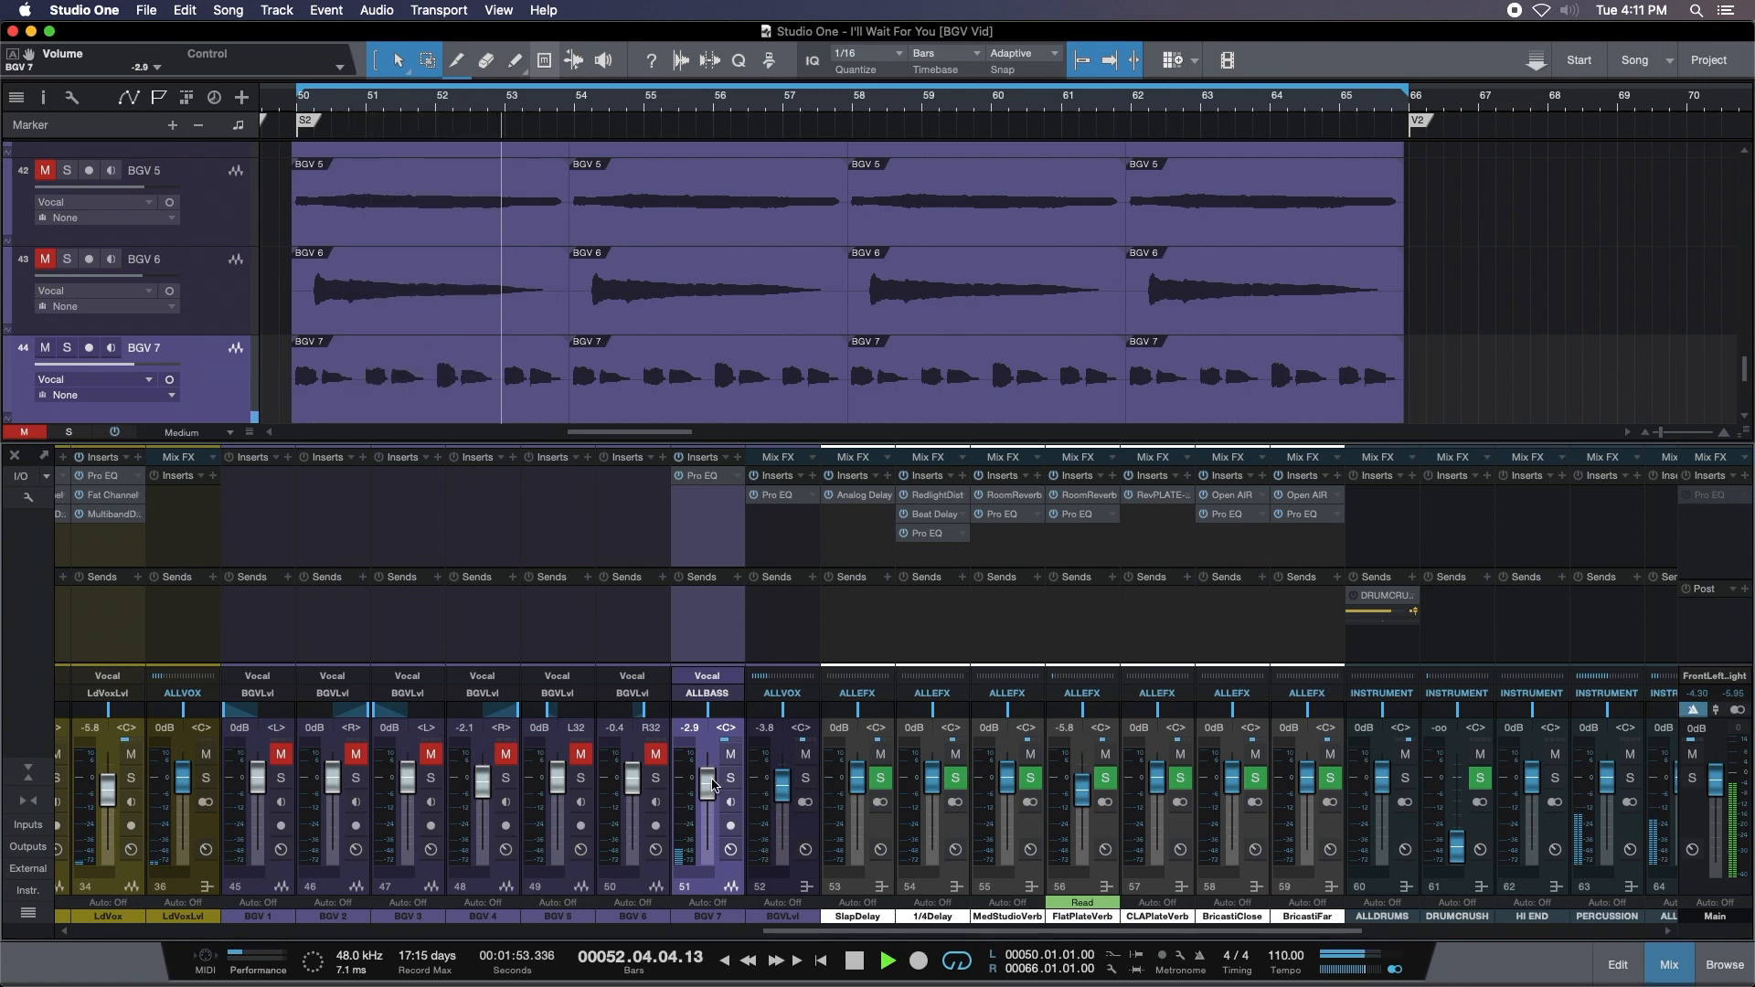
# Insert the PreSonus Fat Channel after the Pro EQ on BGV 7 and enable its compressor.
pyautogui.click(737, 458)
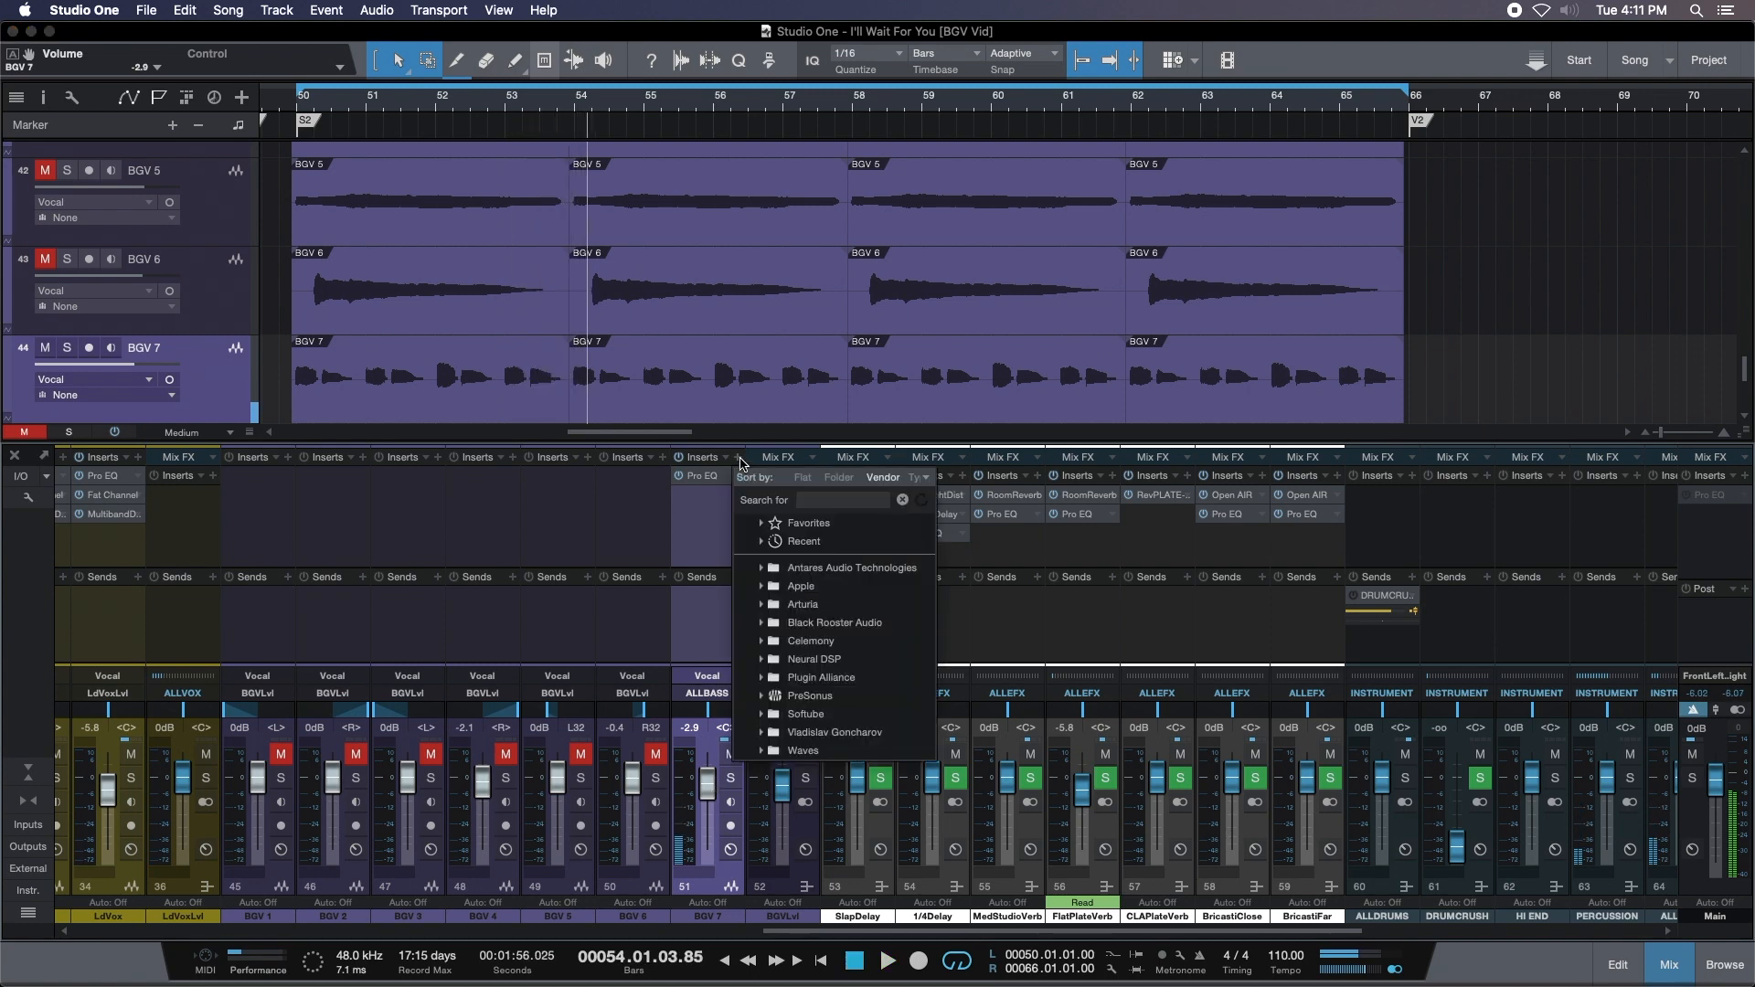
pyautogui.click(822, 695)
pyautogui.scroll(-1, 845, 740)
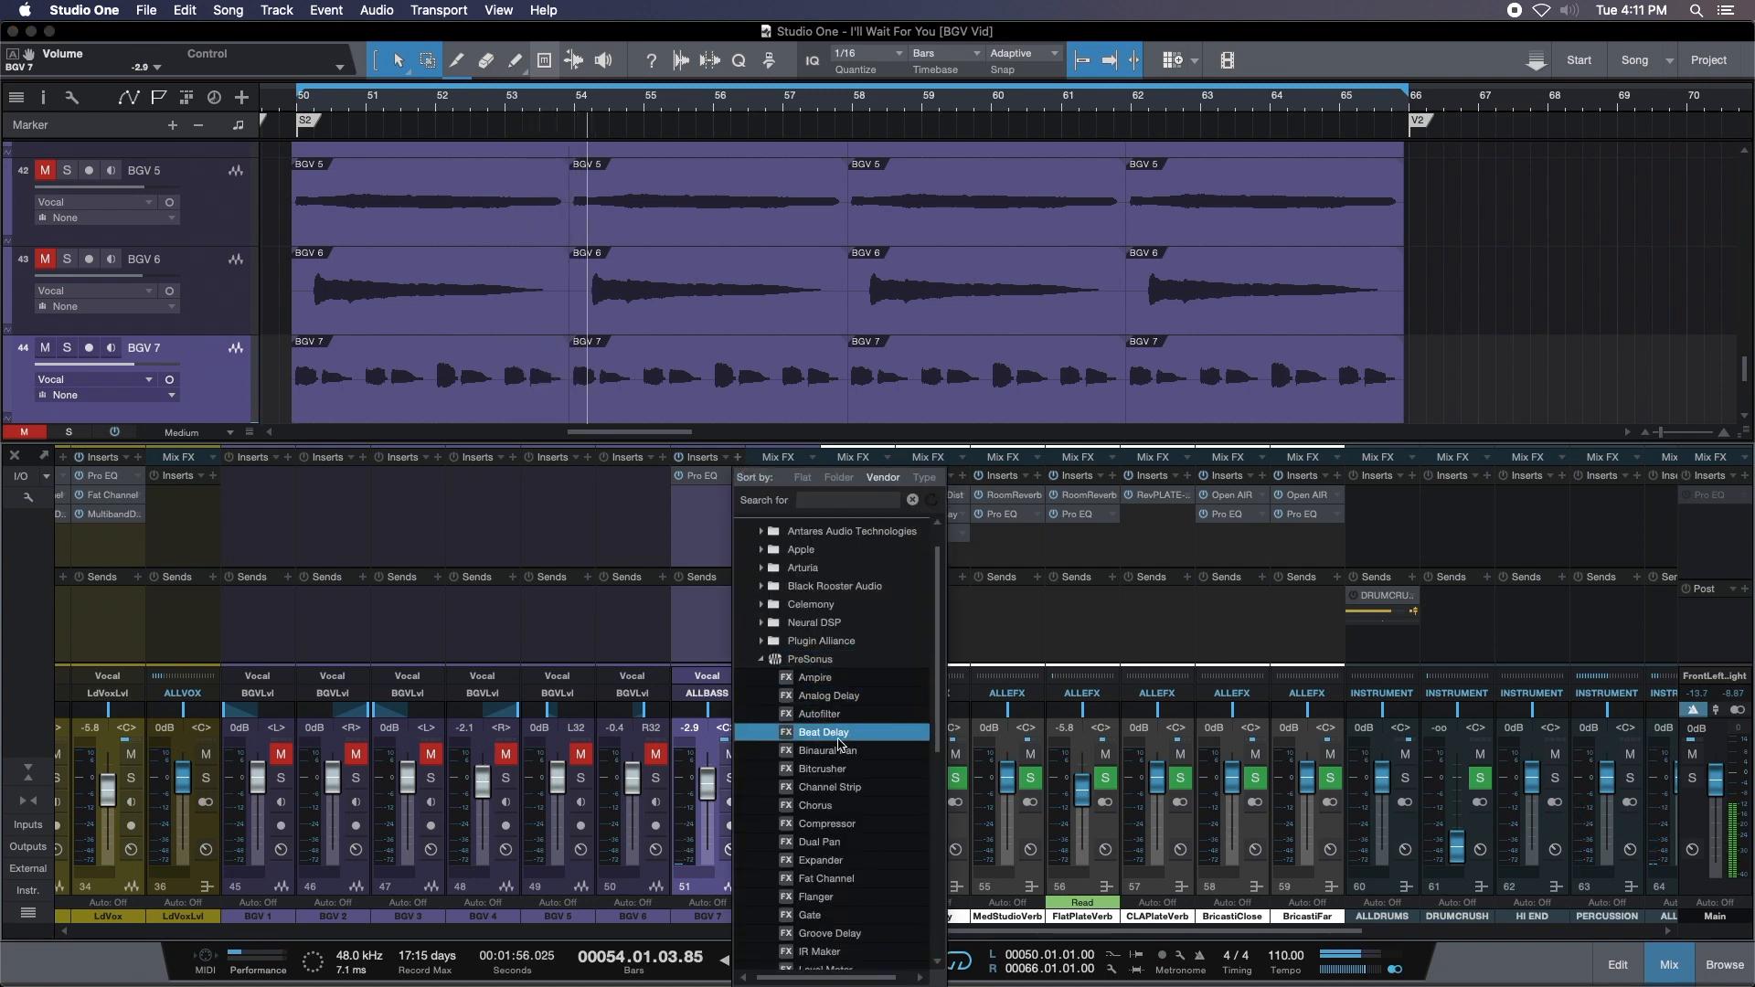
pyautogui.scroll(-2, 842, 836)
pyautogui.click(836, 808)
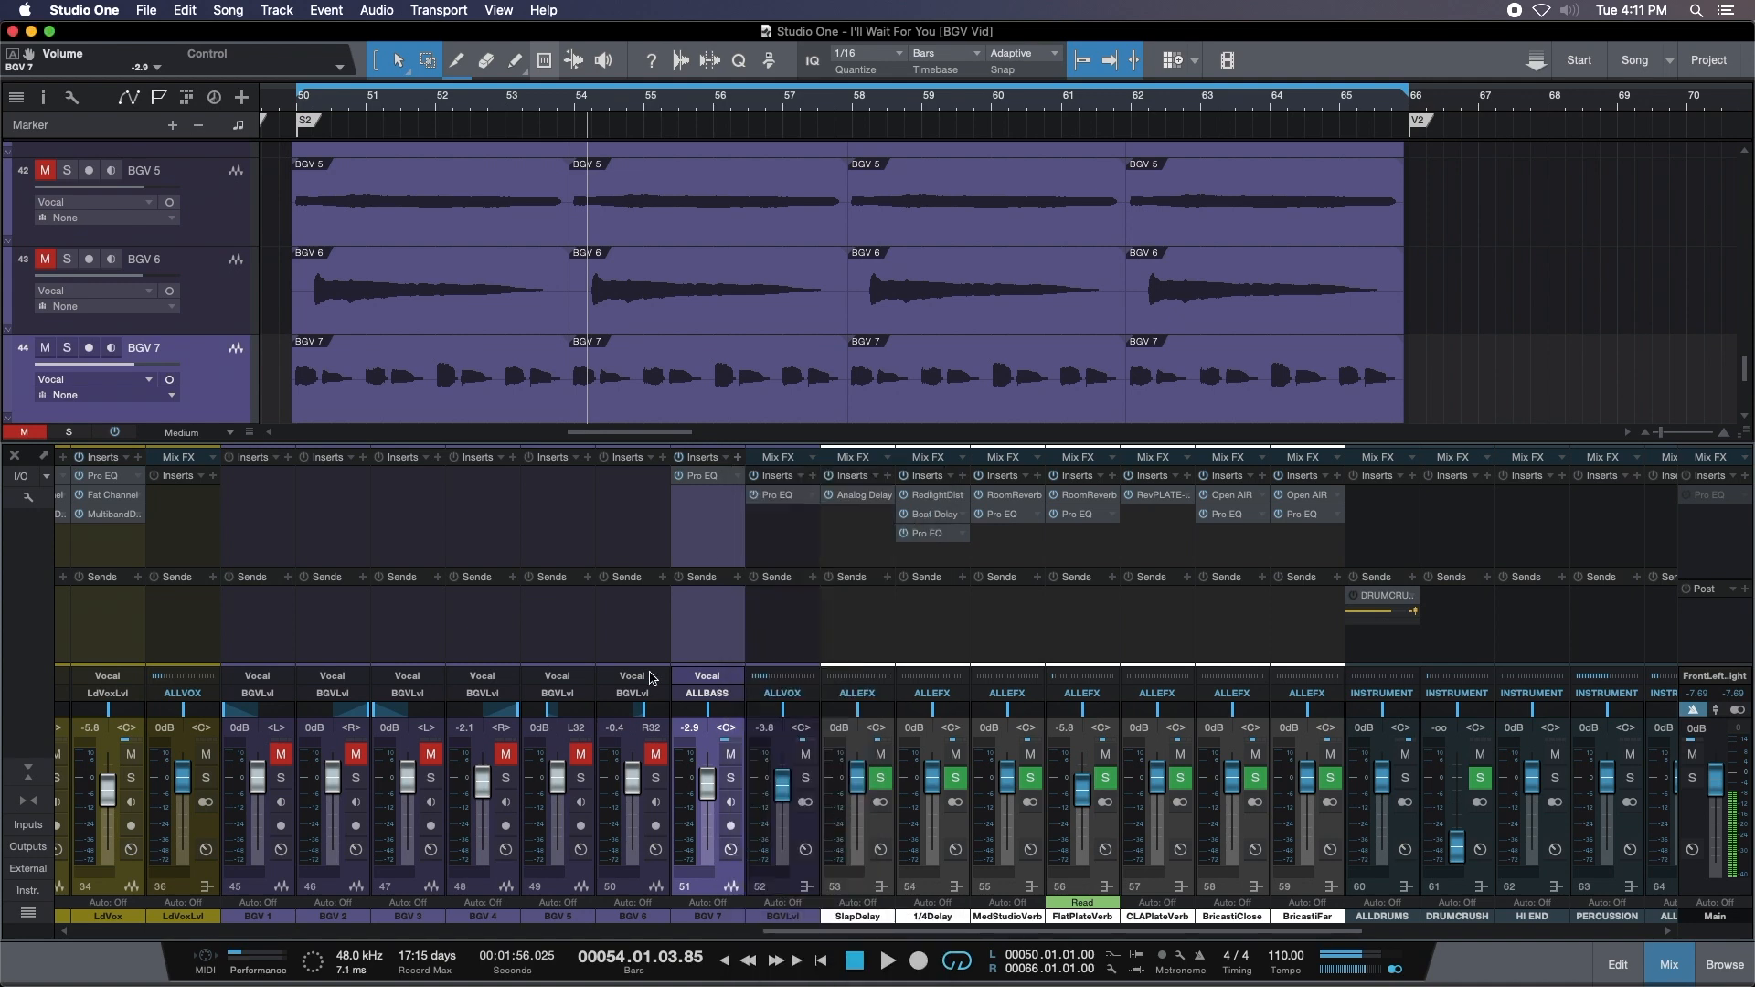
pyautogui.click(916, 346)
pyautogui.click(1167, 336)
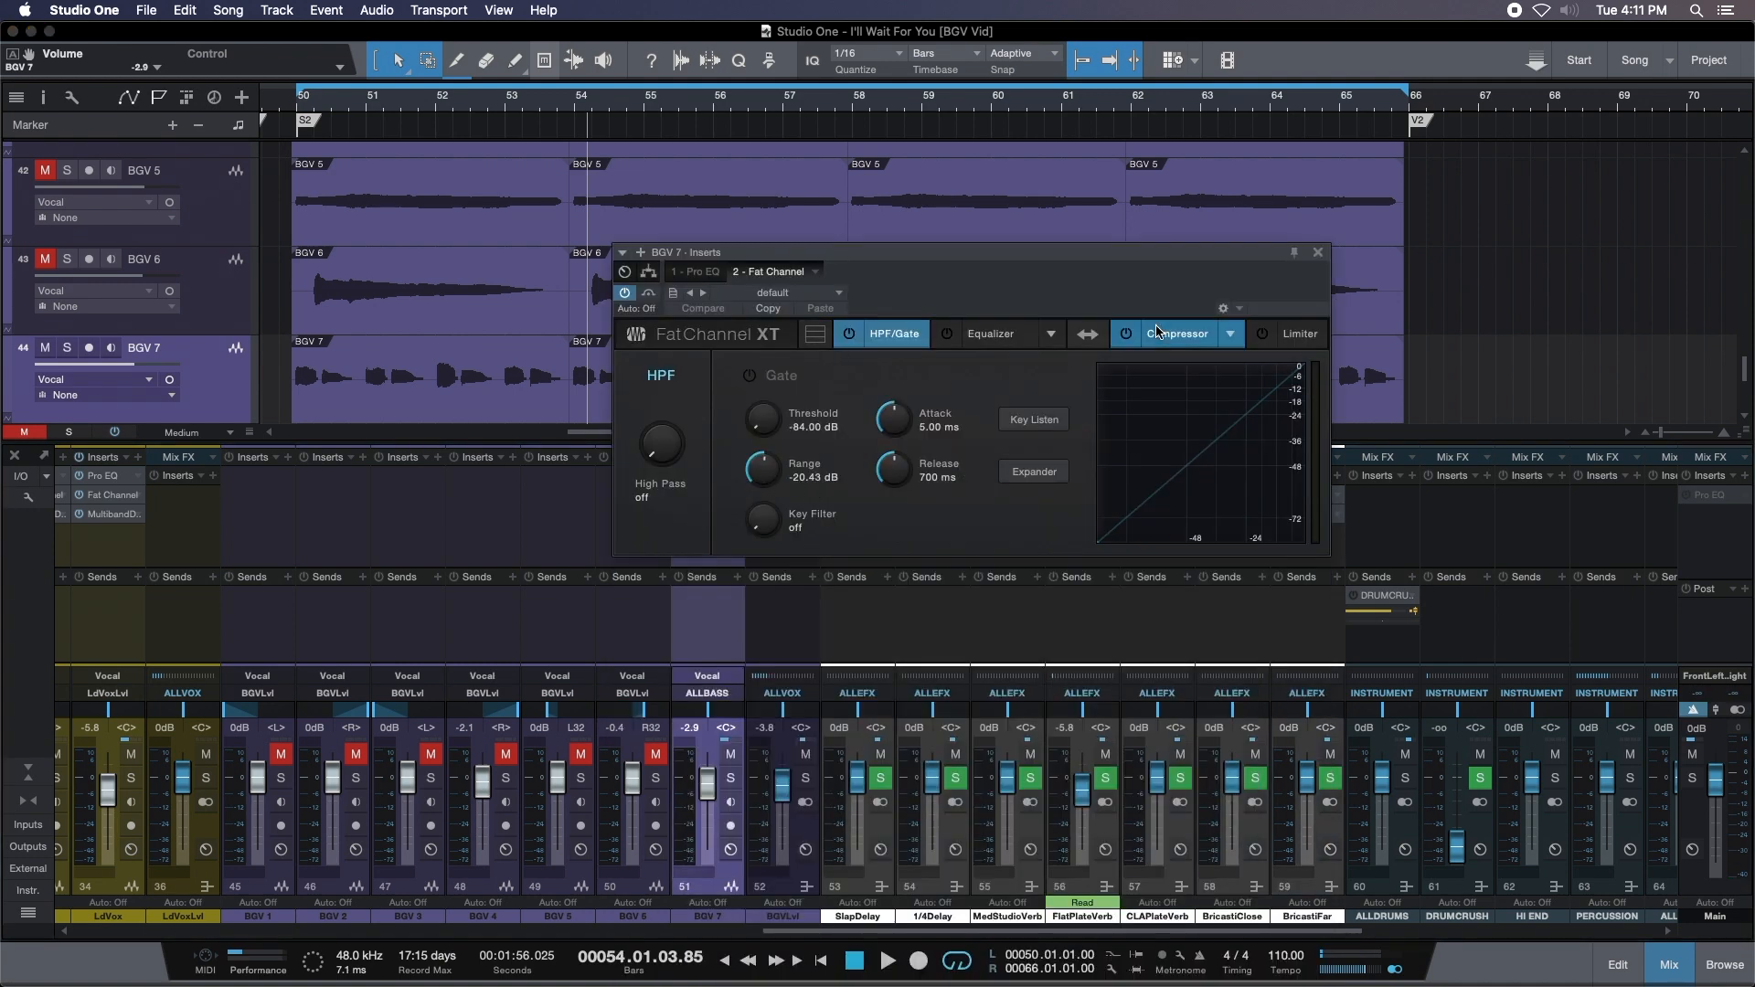
pyautogui.click(1126, 334)
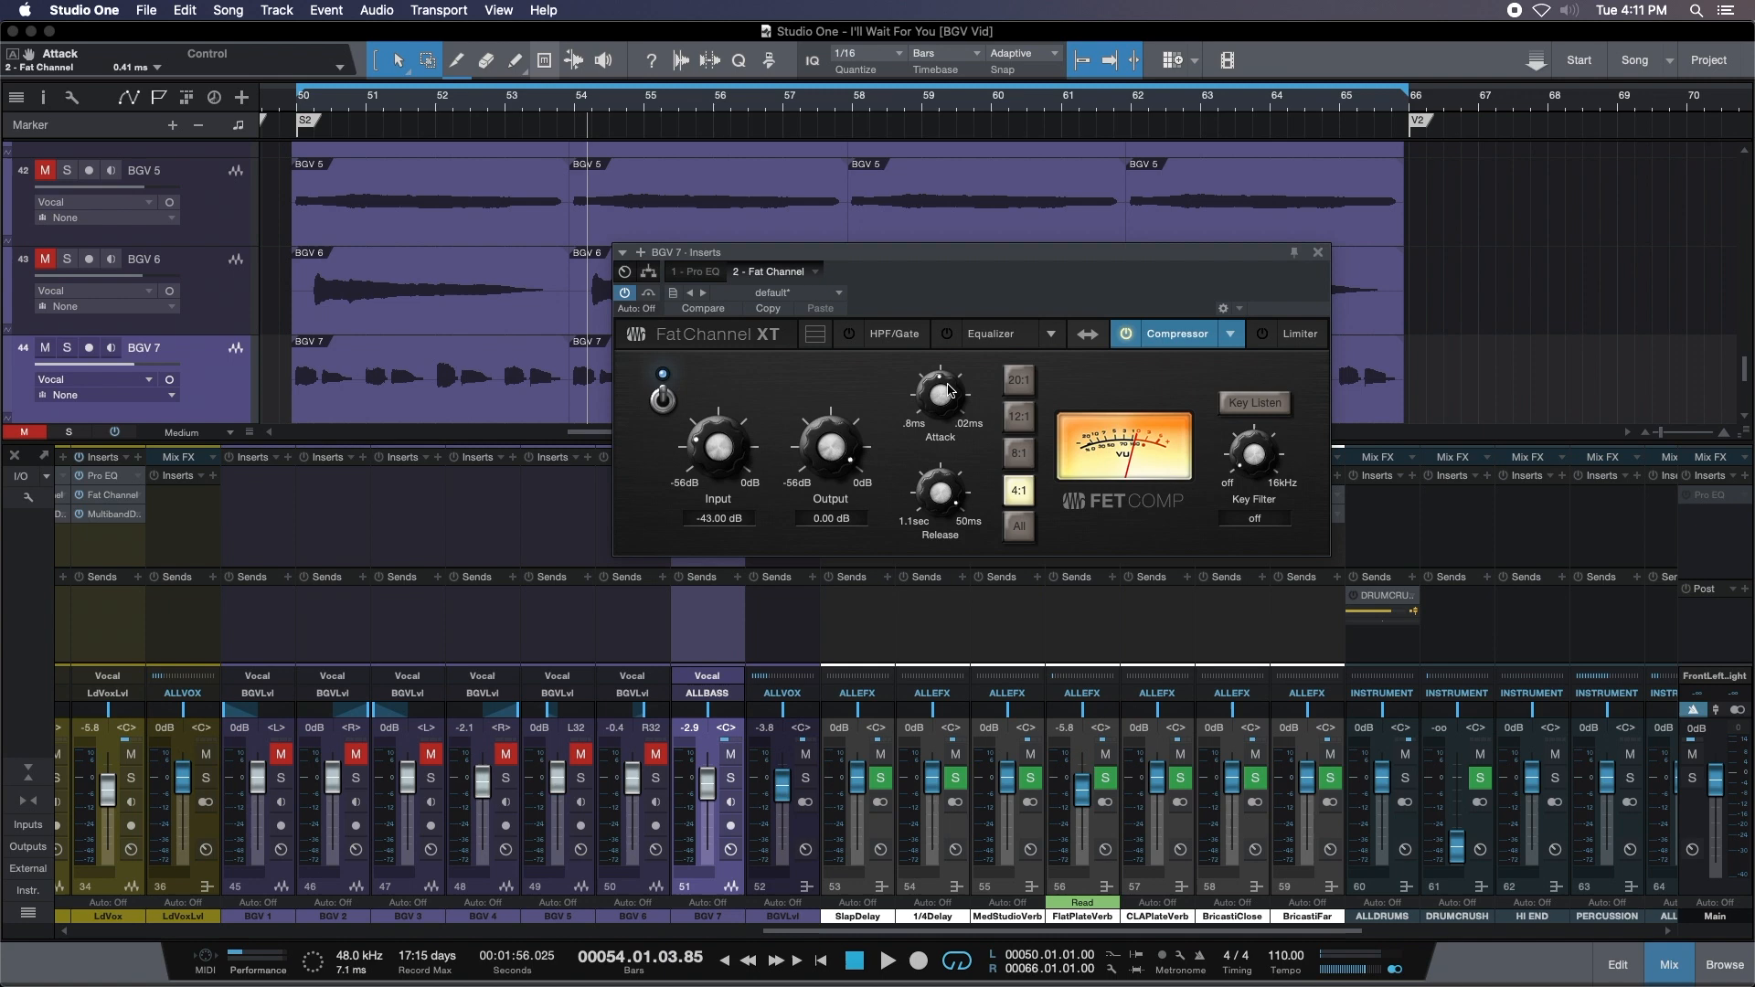
# With BGV 7 soloed, set its Fat Channel compressor's input to -19.04 dB and output to -22.40 dB, comparing against bypass.
pyautogui.press('space')
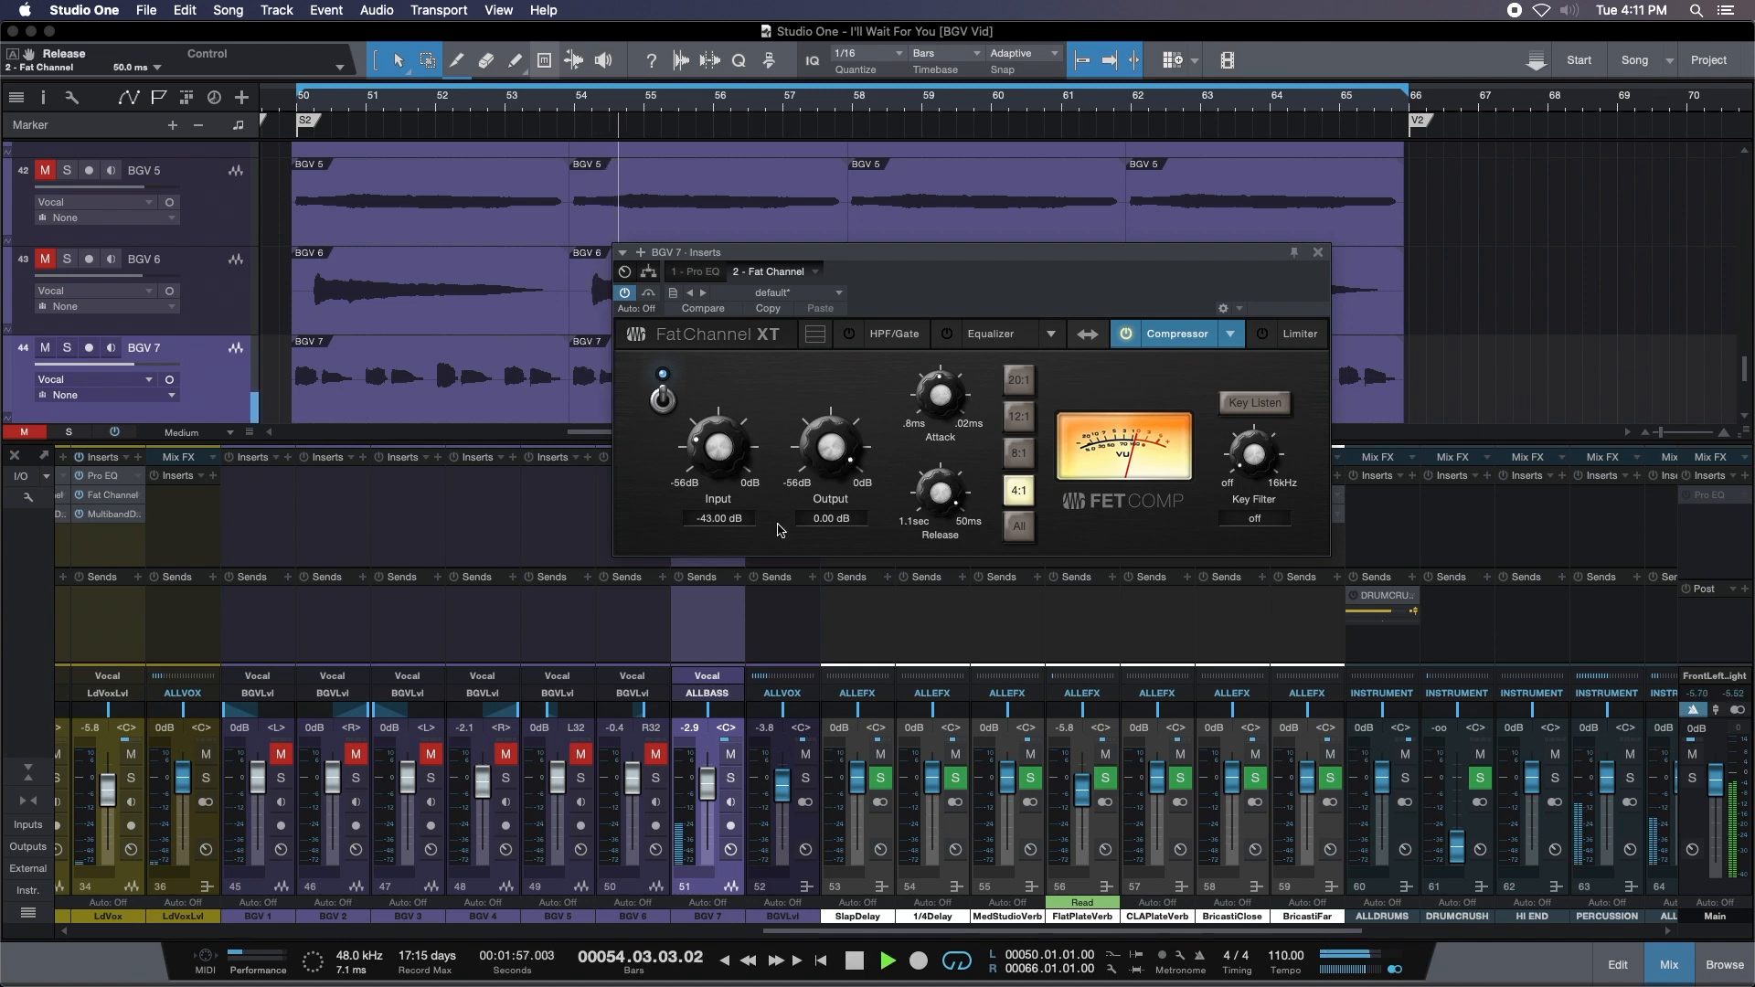
pyautogui.press('s')
pyautogui.moveTo(809, 463); pyautogui.dragTo(802, 524)
pyautogui.moveTo(731, 445); pyautogui.dragTo(736, 389)
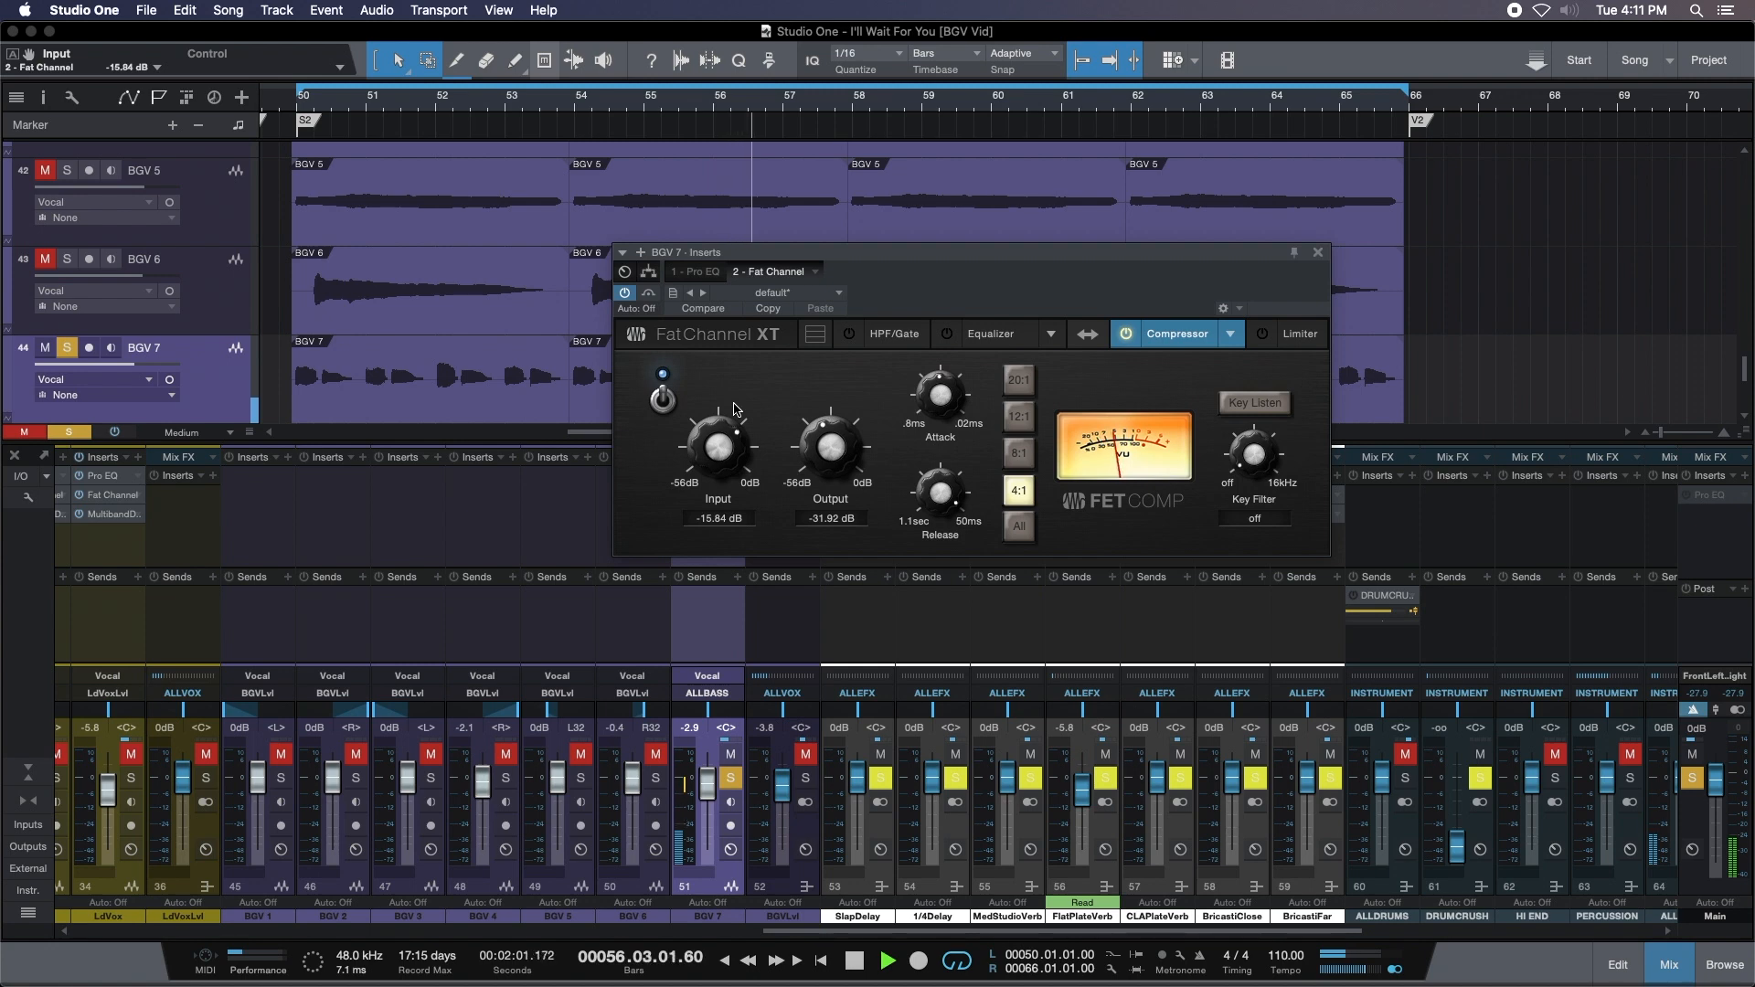
pyautogui.moveTo(734, 408); pyautogui.dragTo(726, 439)
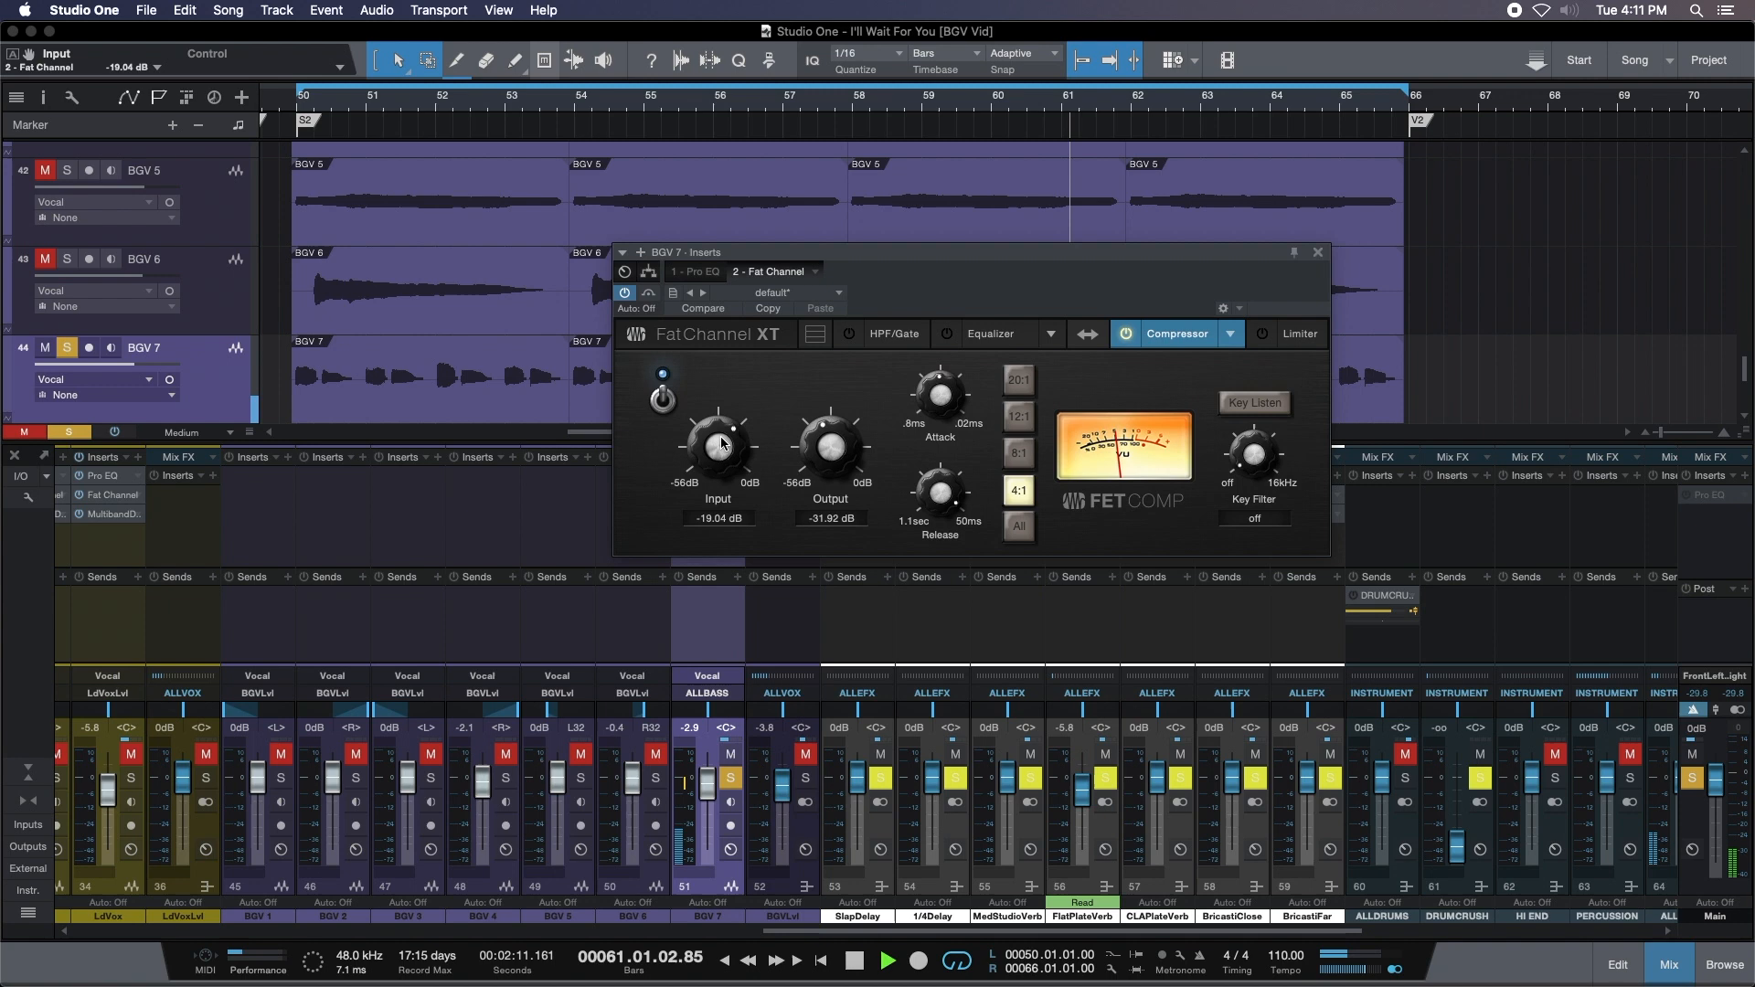
pyautogui.moveTo(832, 447); pyautogui.dragTo(832, 429)
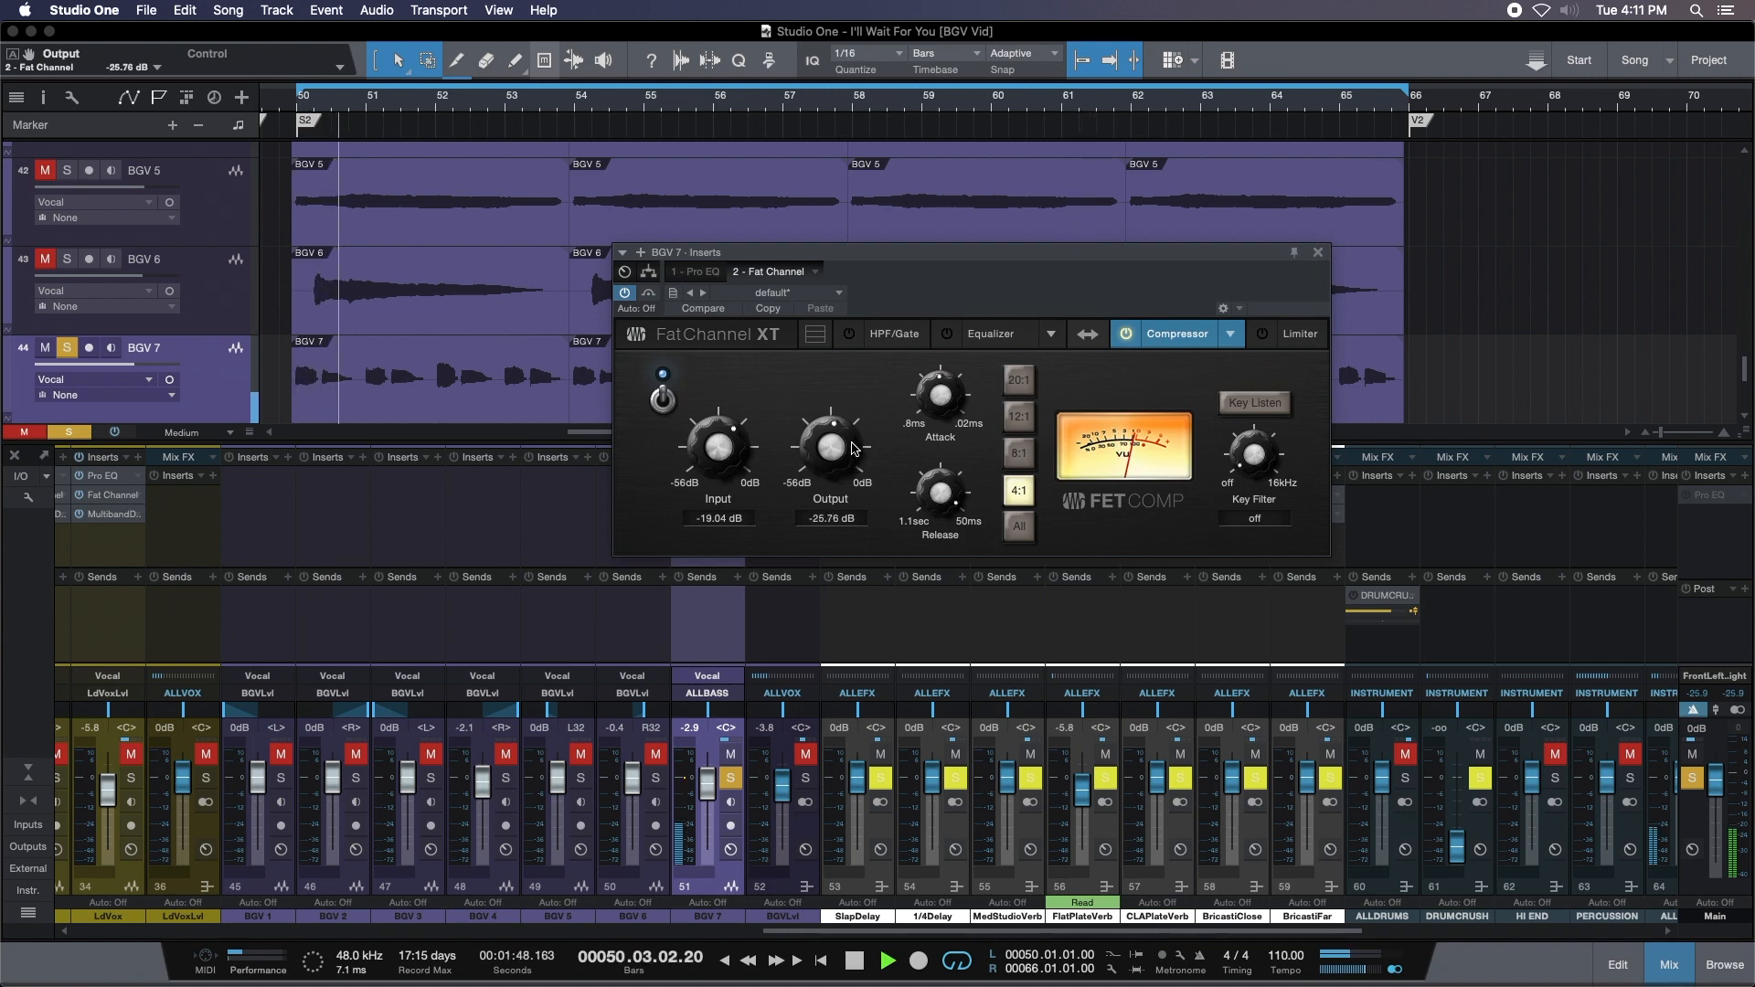
pyautogui.click(665, 400)
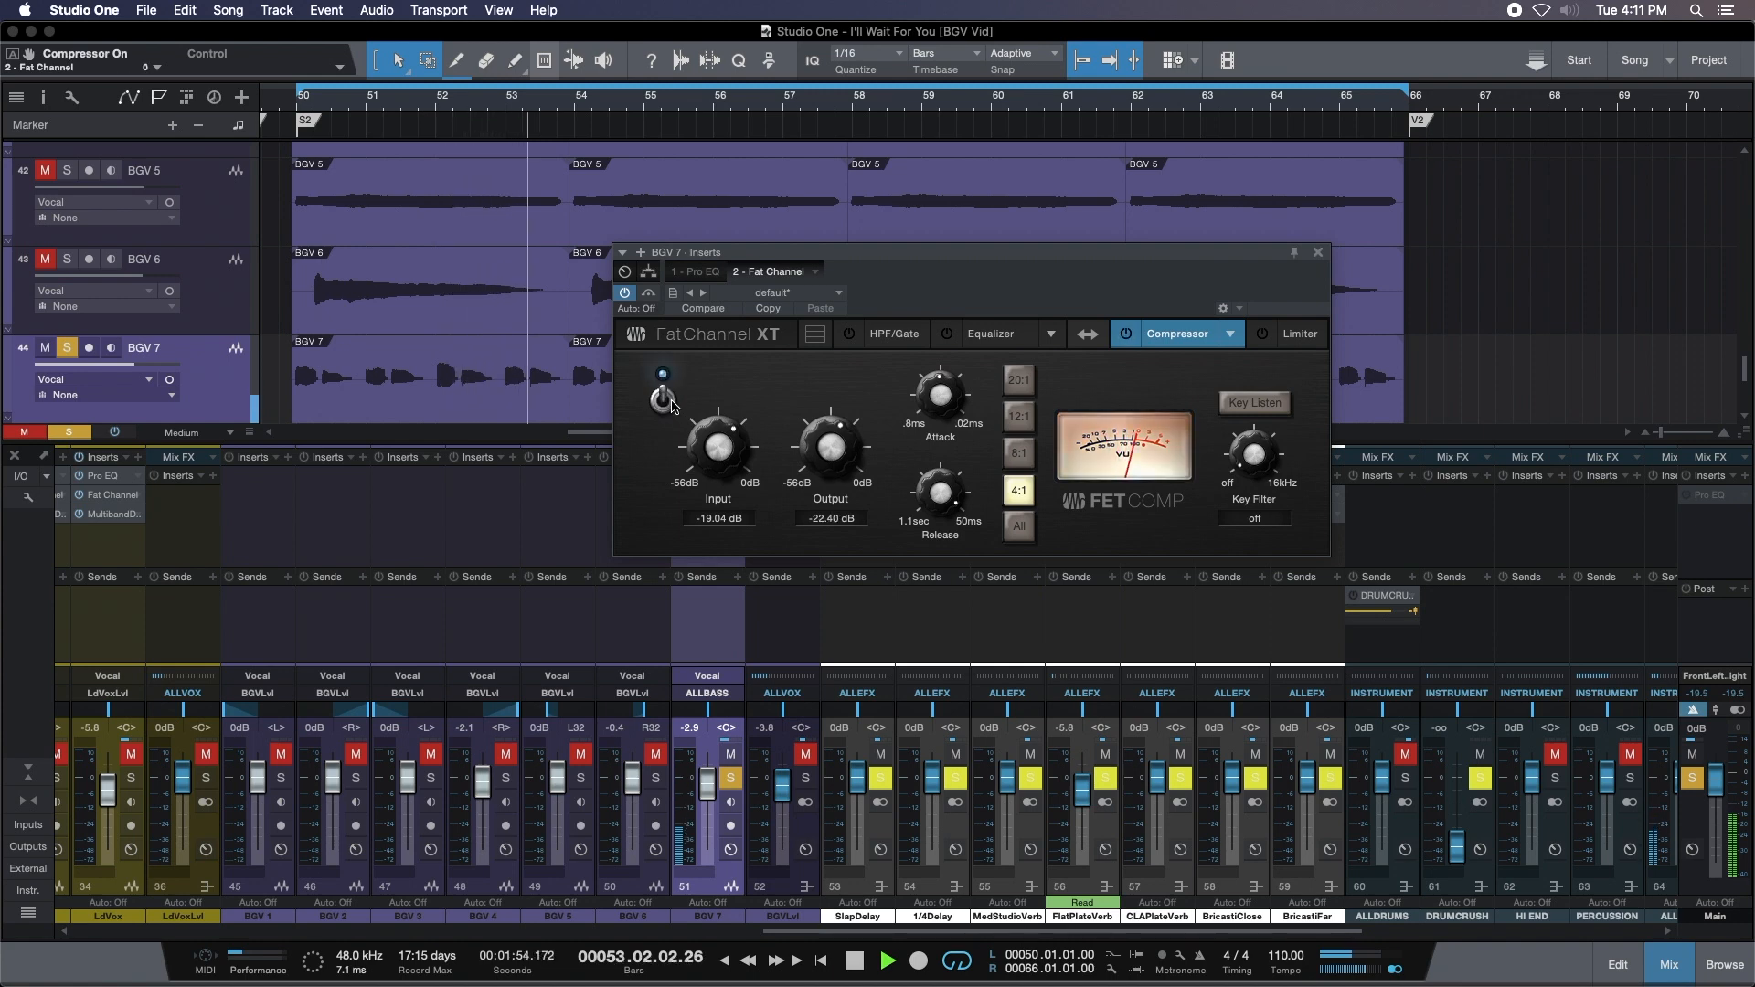
pyautogui.click(1318, 252)
# Replay from the loop start with BGV 7 unsoloed and lower its fader to -5.4 dB.
pyautogui.press('KP_1')
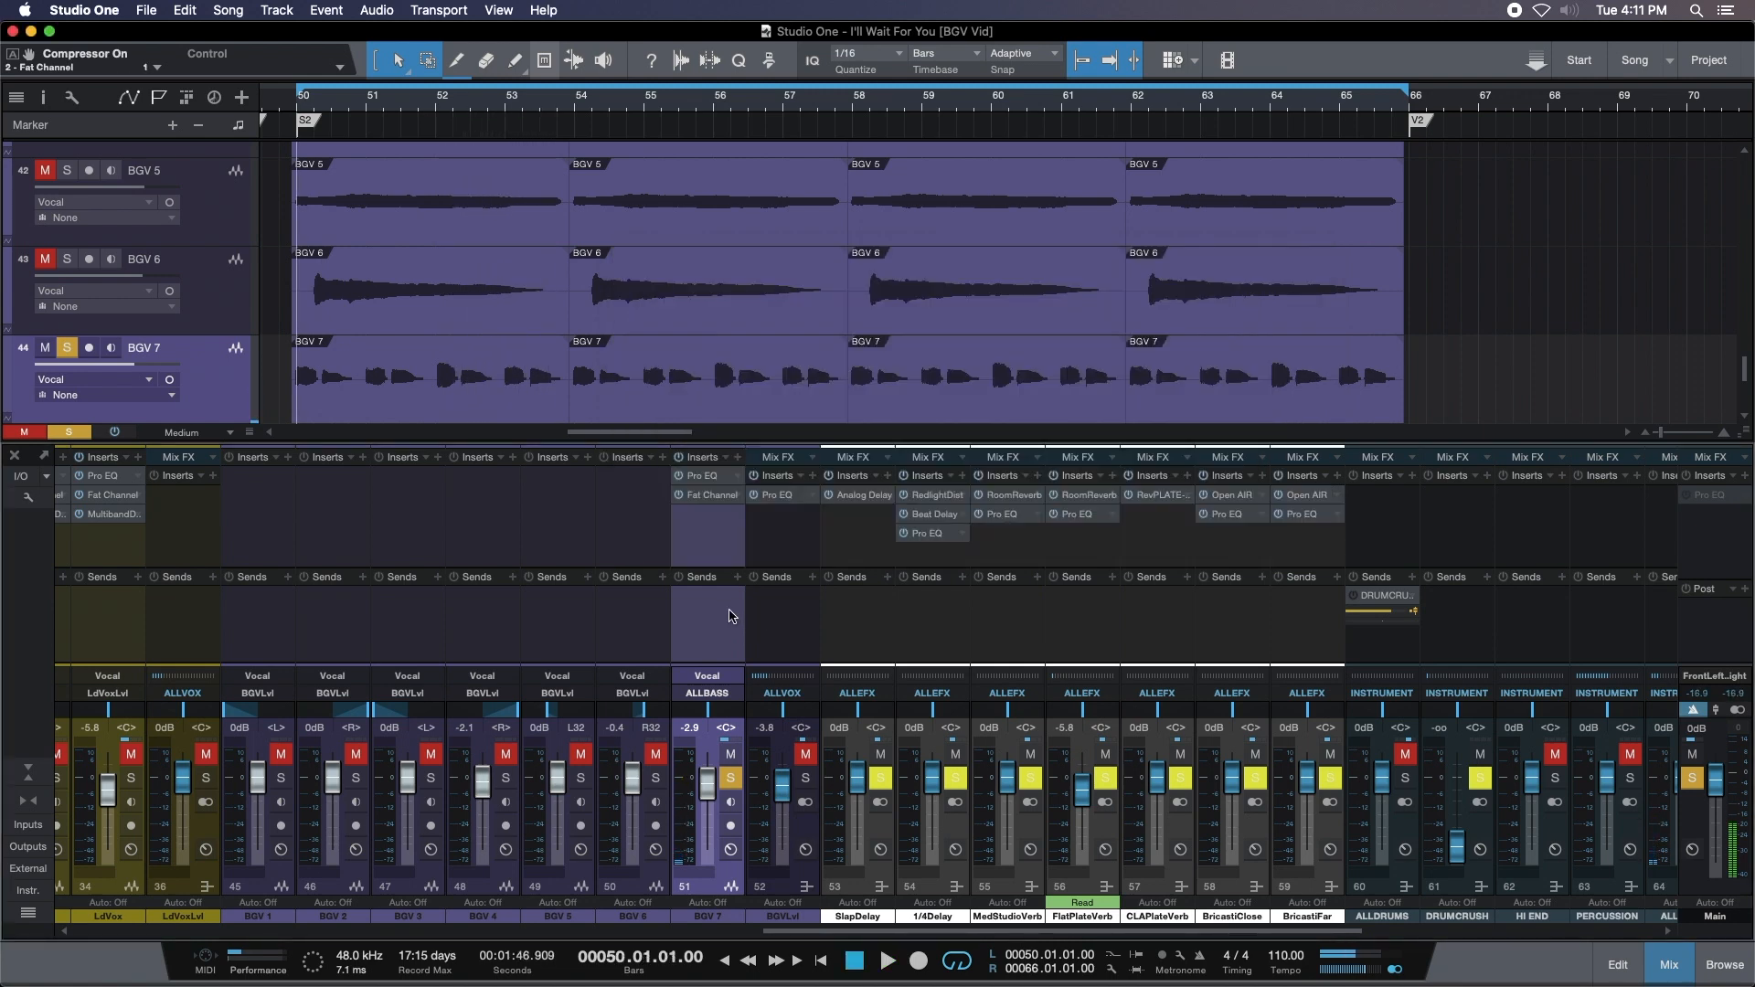
pyautogui.hotkey('shift', 'z')
pyautogui.press('space')
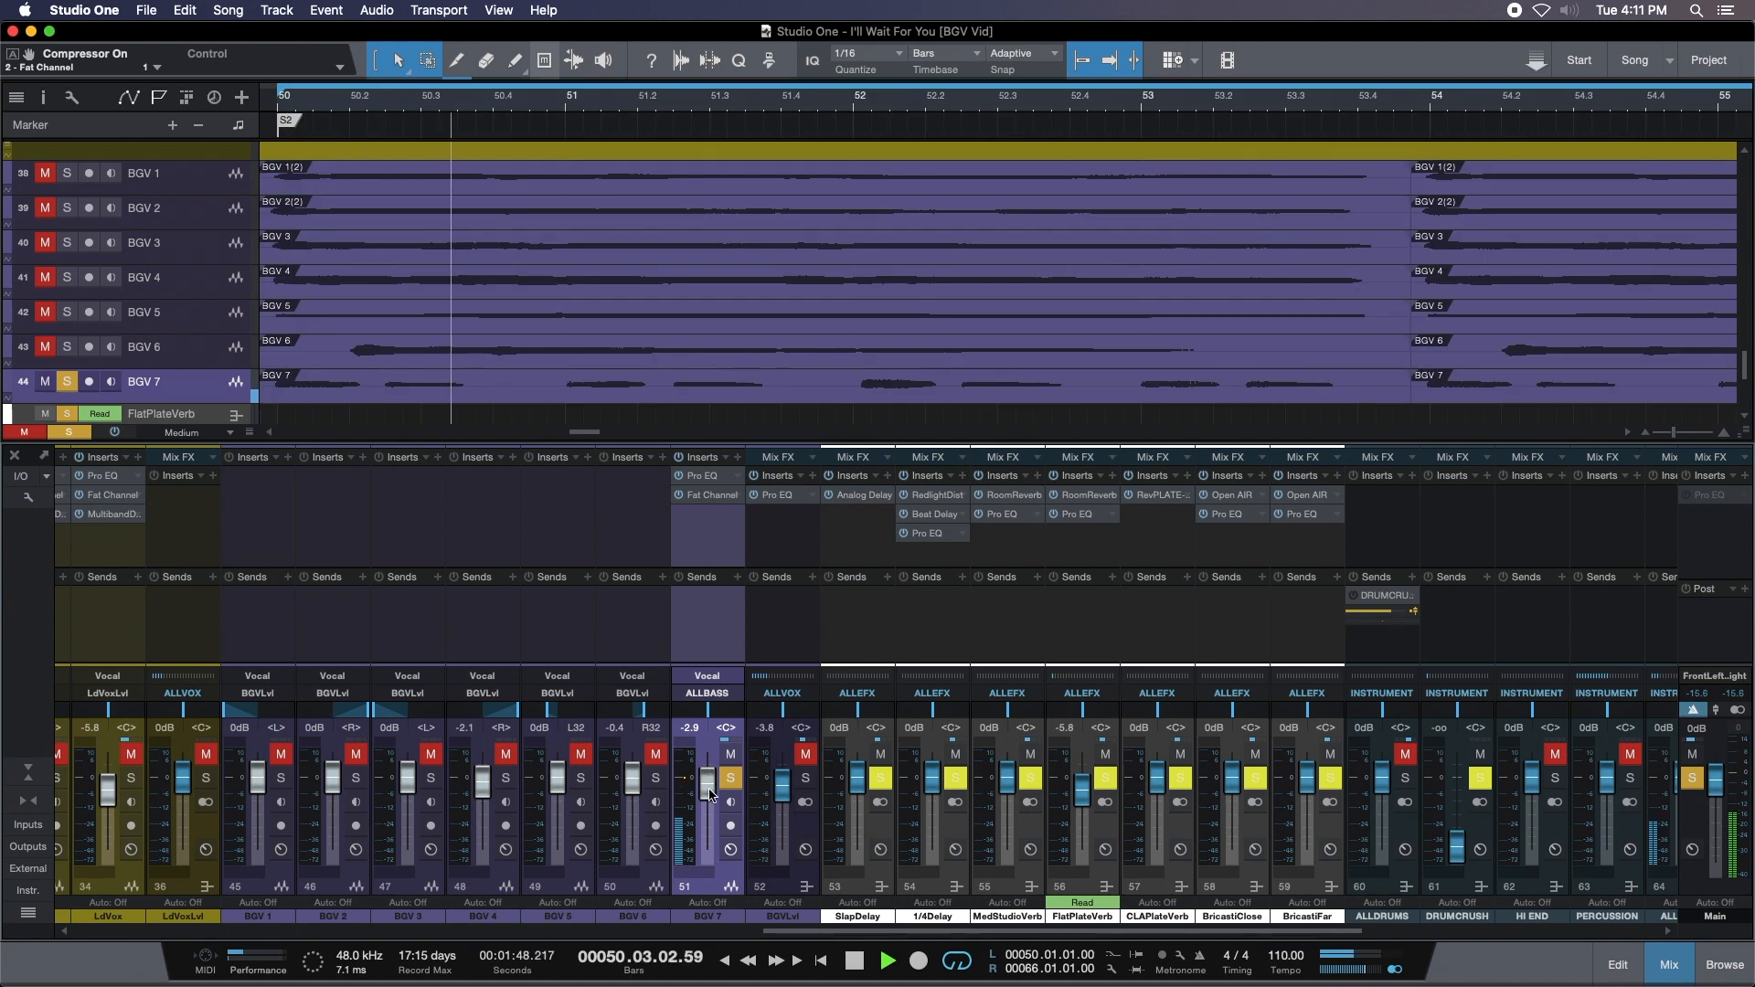
pyautogui.press('s')
pyautogui.moveTo(711, 795); pyautogui.dragTo(711, 796)
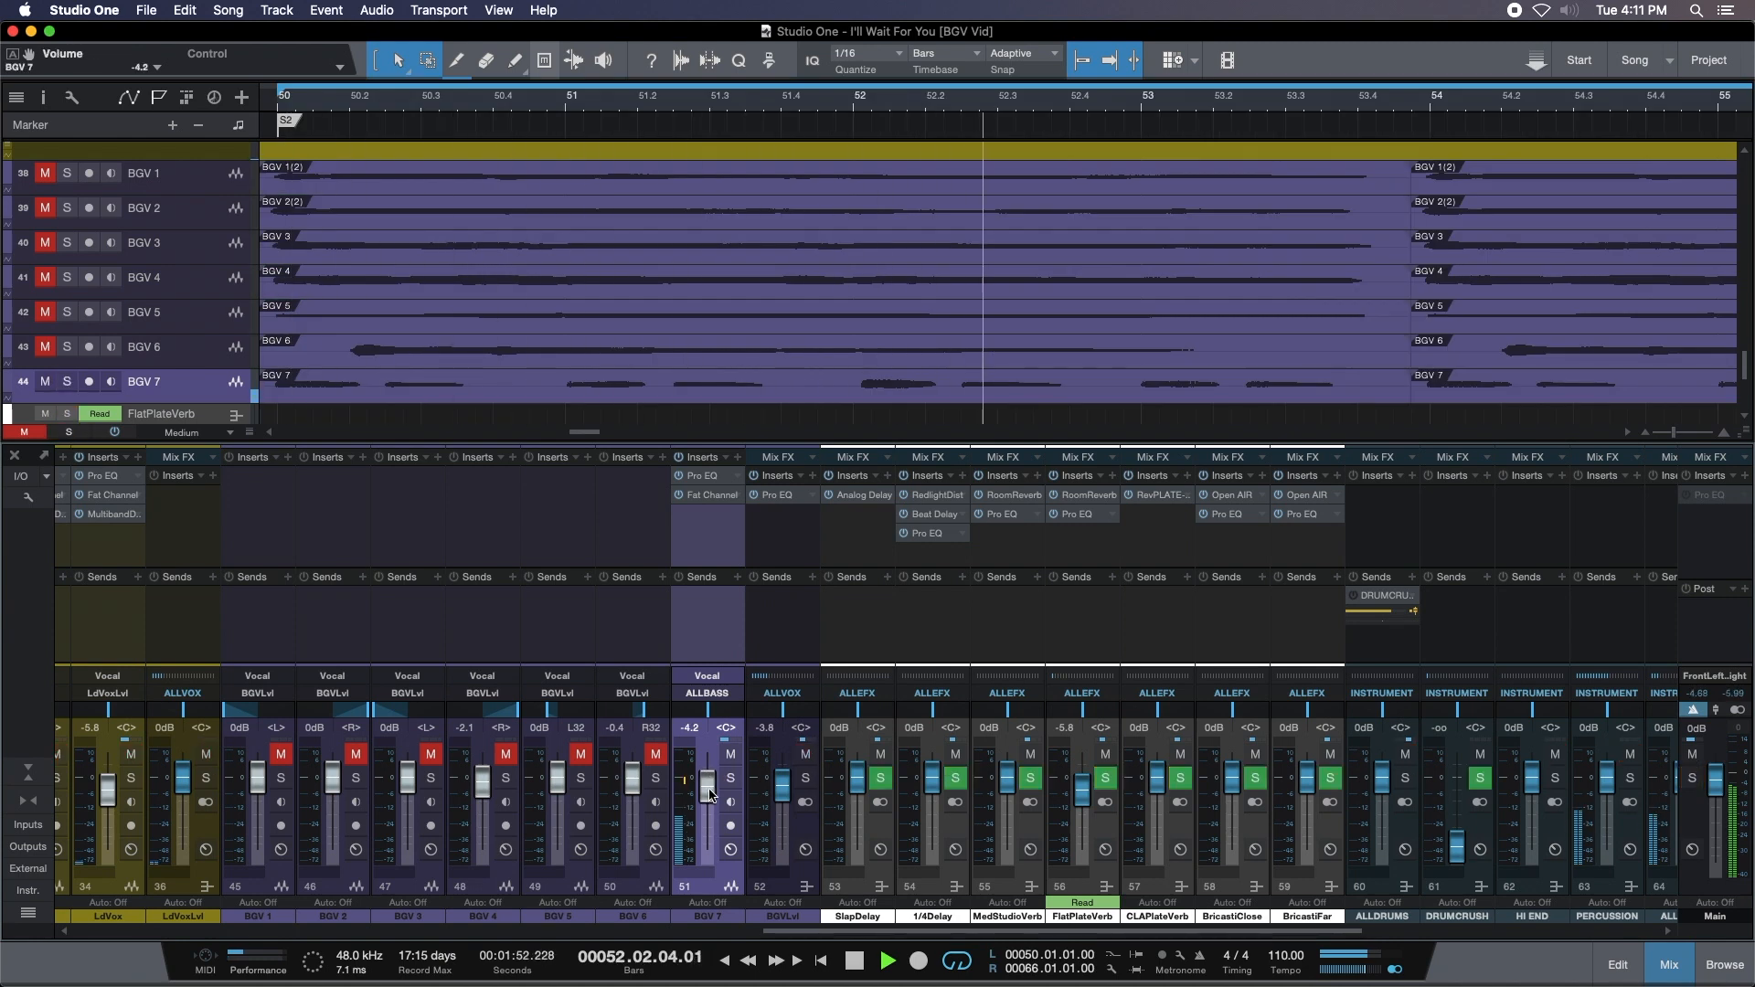
pyautogui.moveTo(711, 795); pyautogui.dragTo(712, 797)
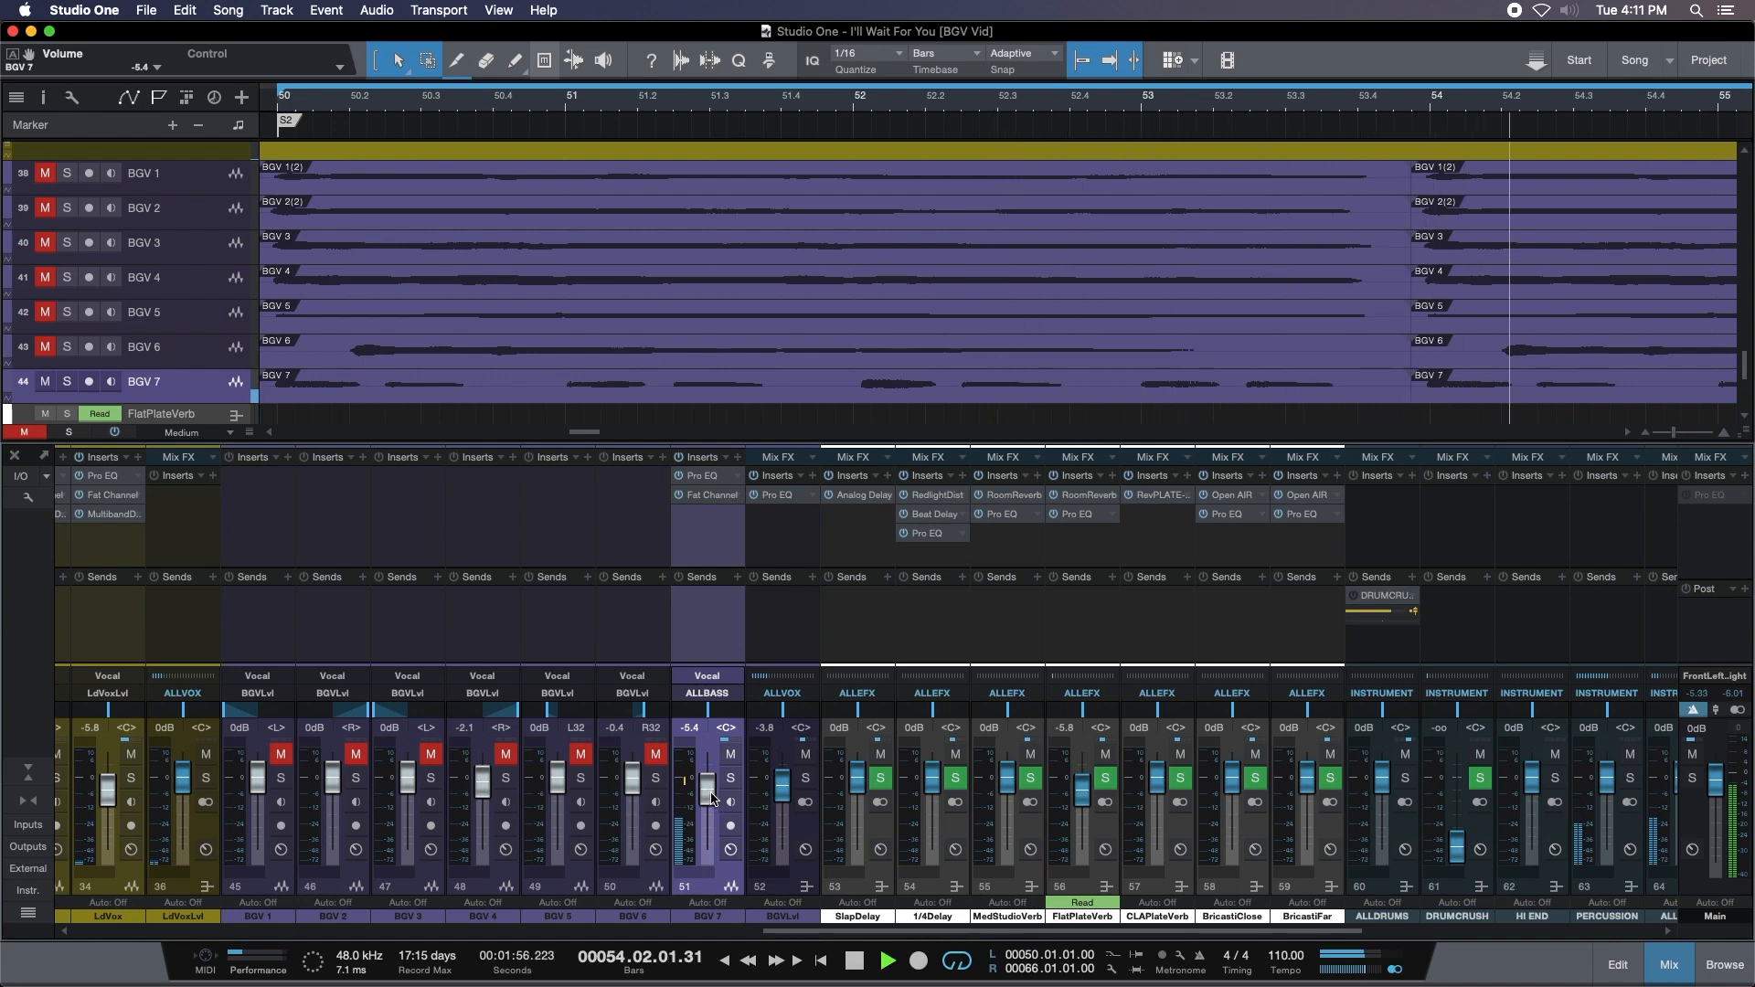
# Unmute BGV 1 and BGV 2 and lower both faders together to -2.5 dB.
pyautogui.click(281, 755)
pyautogui.click(356, 755)
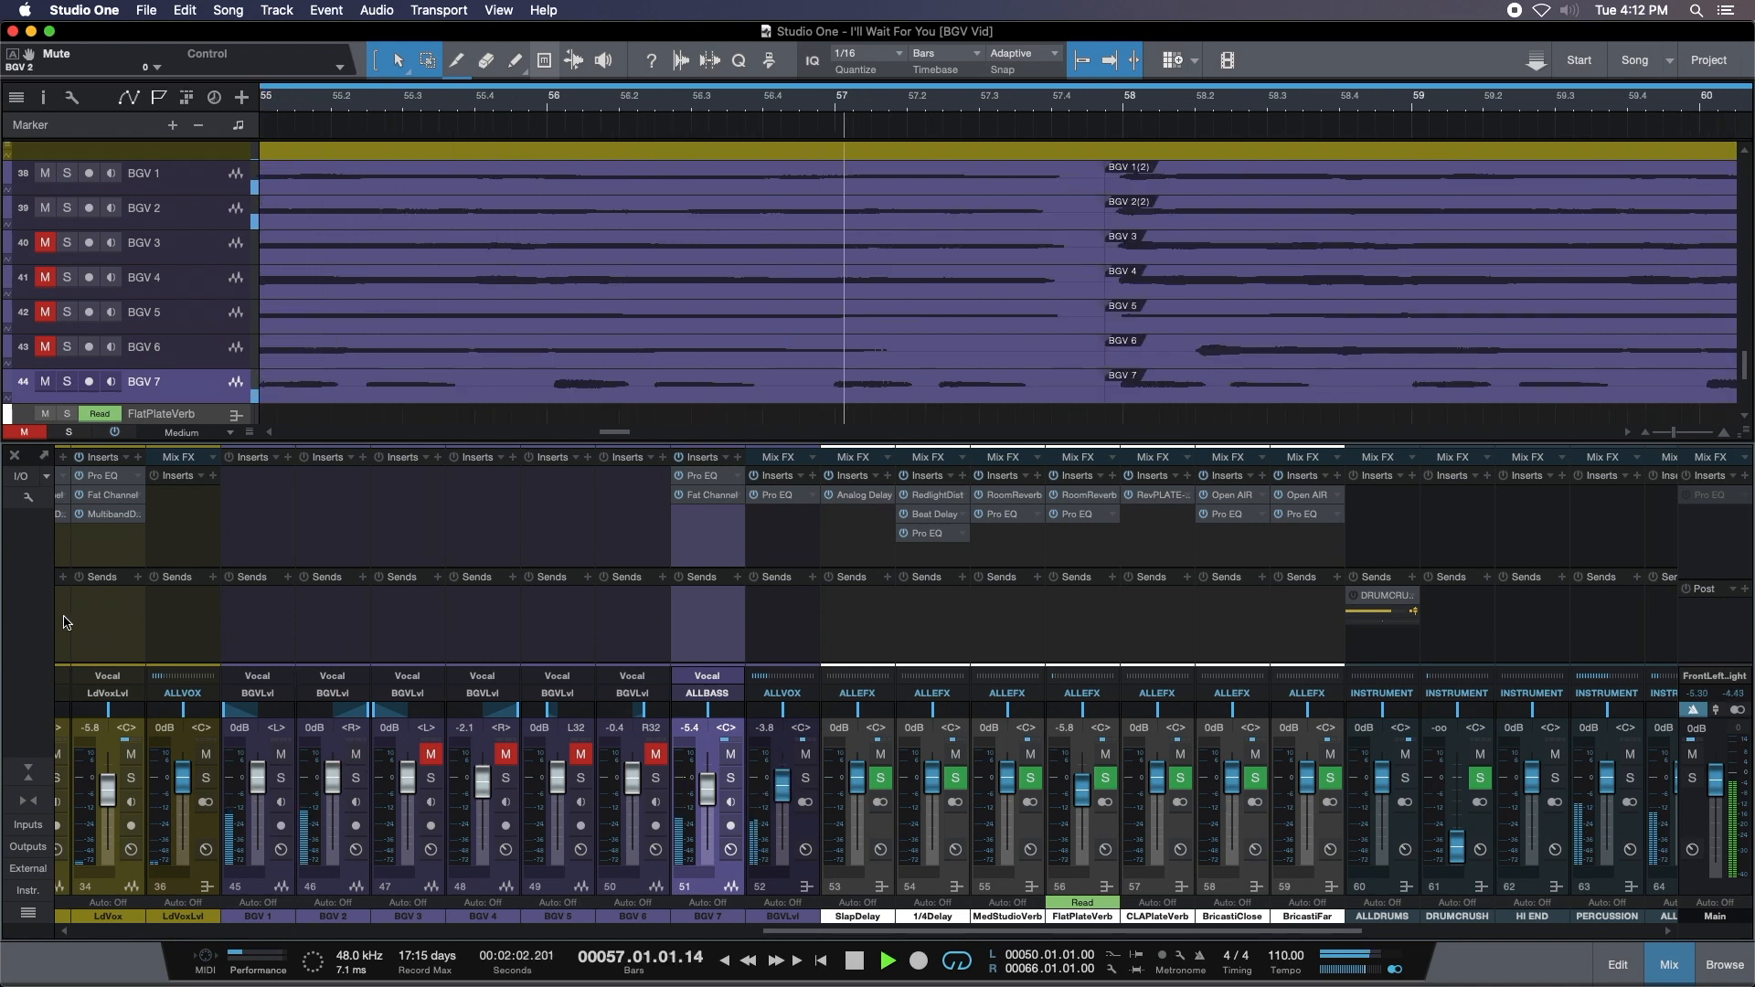
pyautogui.click(243, 632)
pyautogui.keyDown('shift'); pyautogui.click(331, 635); pyautogui.keyUp('shift')
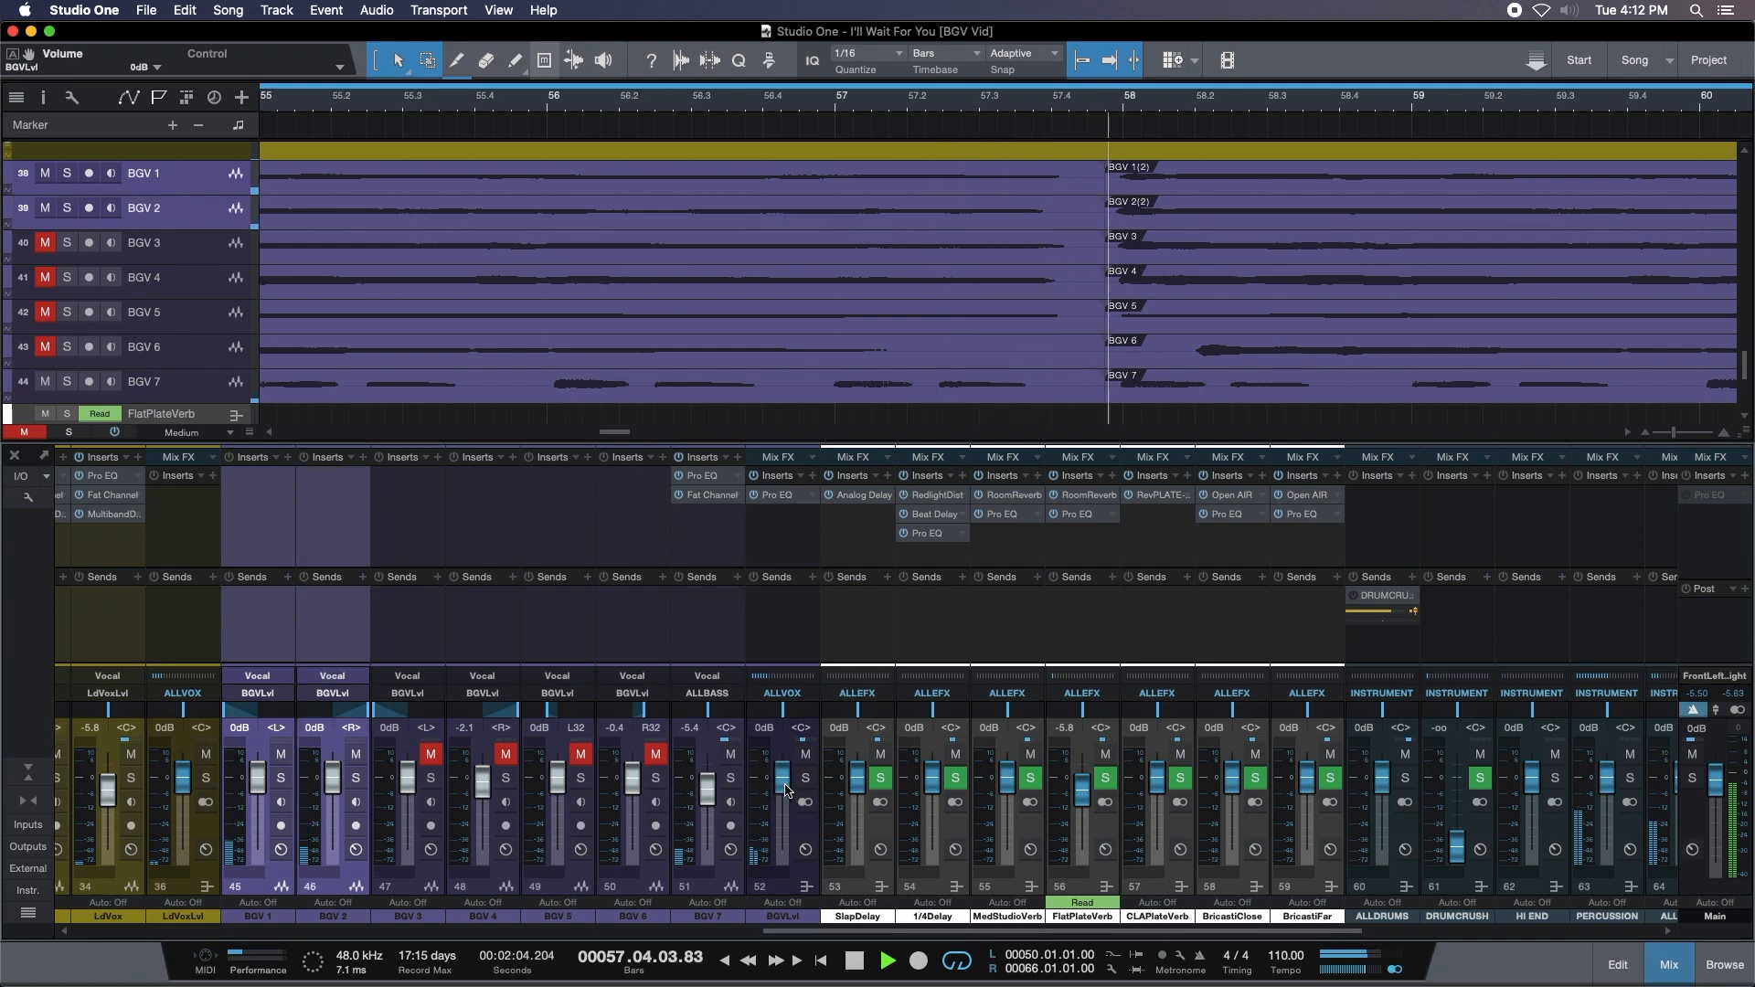
pyautogui.moveTo(256, 778); pyautogui.dragTo(252, 784)
# Unmute BGV 3 and BGV 4 and lower their faders together to -2.5 dB and -4.6 dB.
pyautogui.click(423, 642)
pyautogui.keyDown('shift'); pyautogui.click(497, 646); pyautogui.keyUp('shift')
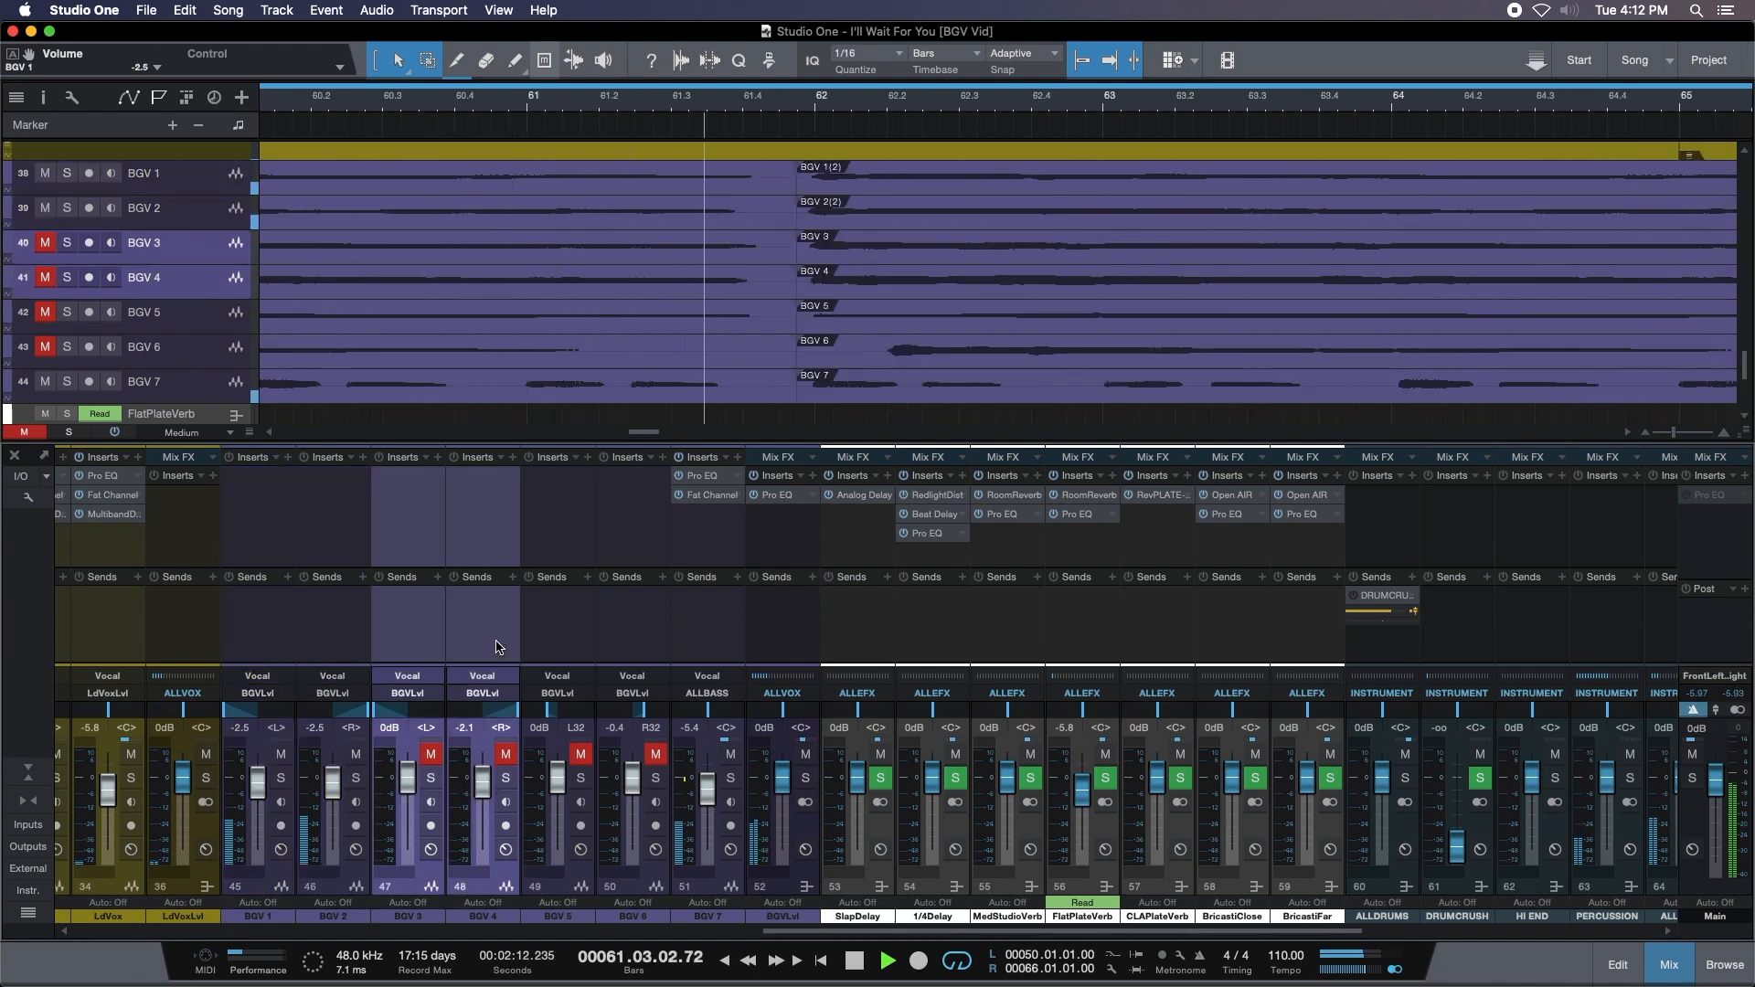
pyautogui.press('m')
pyautogui.moveTo(407, 781); pyautogui.dragTo(408, 785)
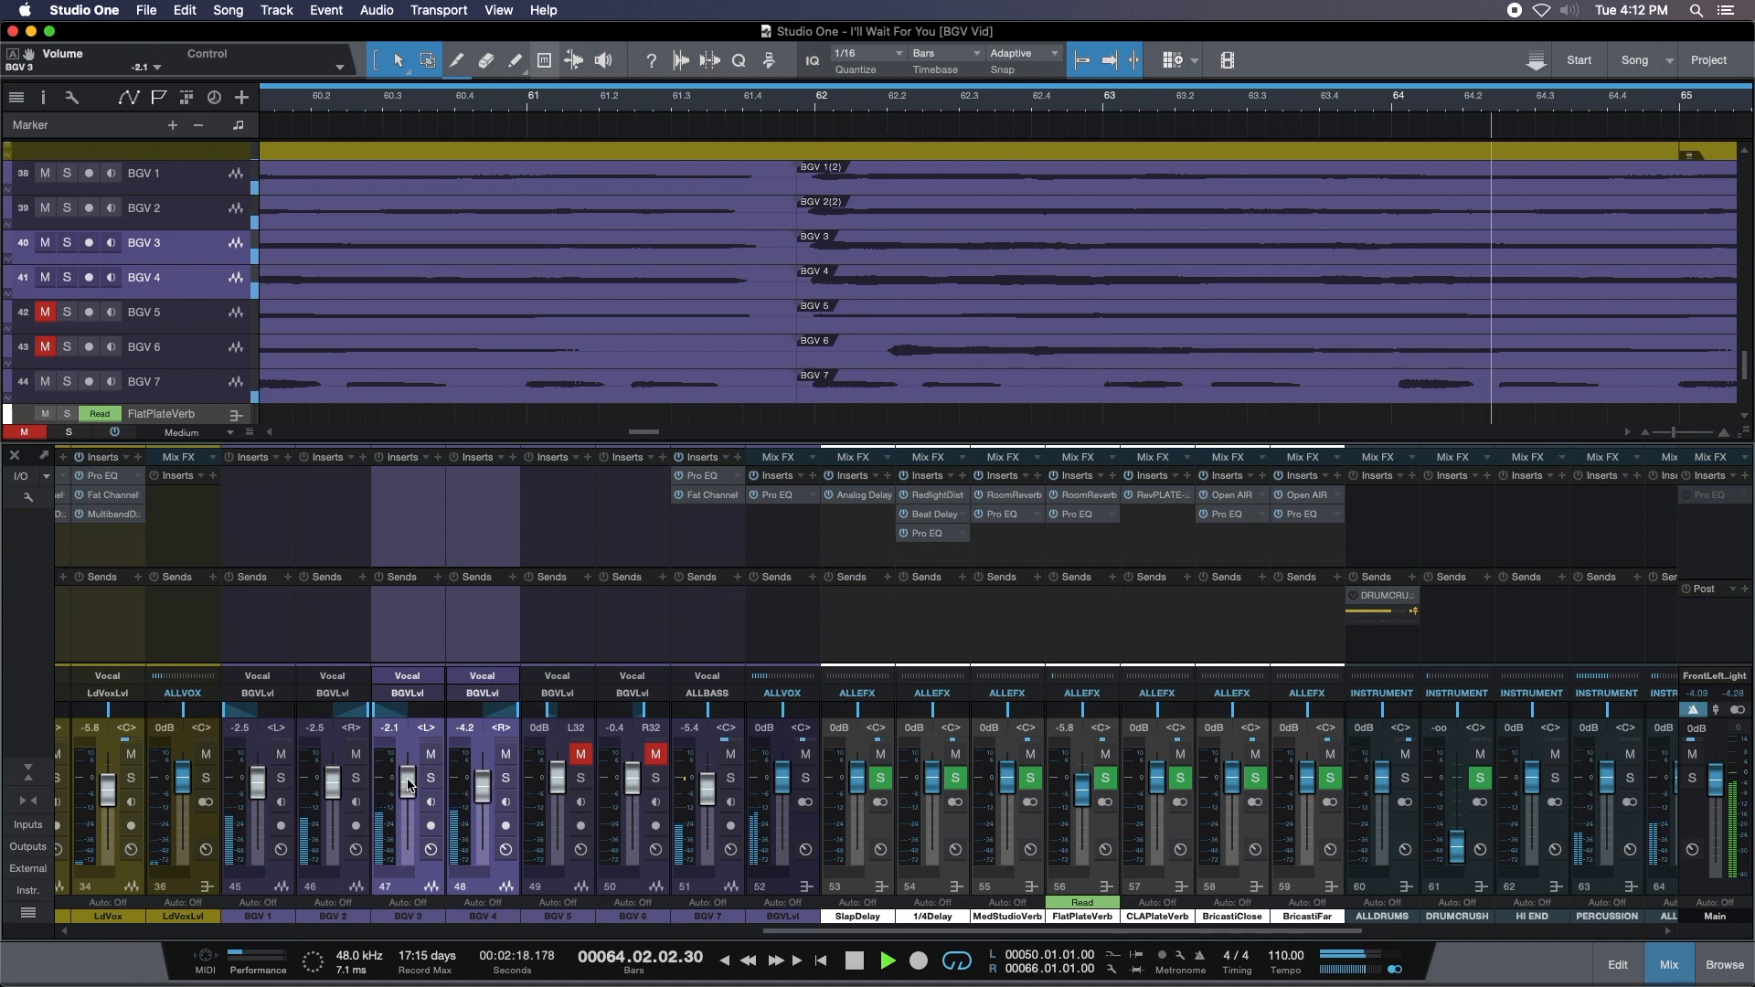
pyautogui.press('KP_1')
pyautogui.moveTo(408, 784); pyautogui.dragTo(407, 783)
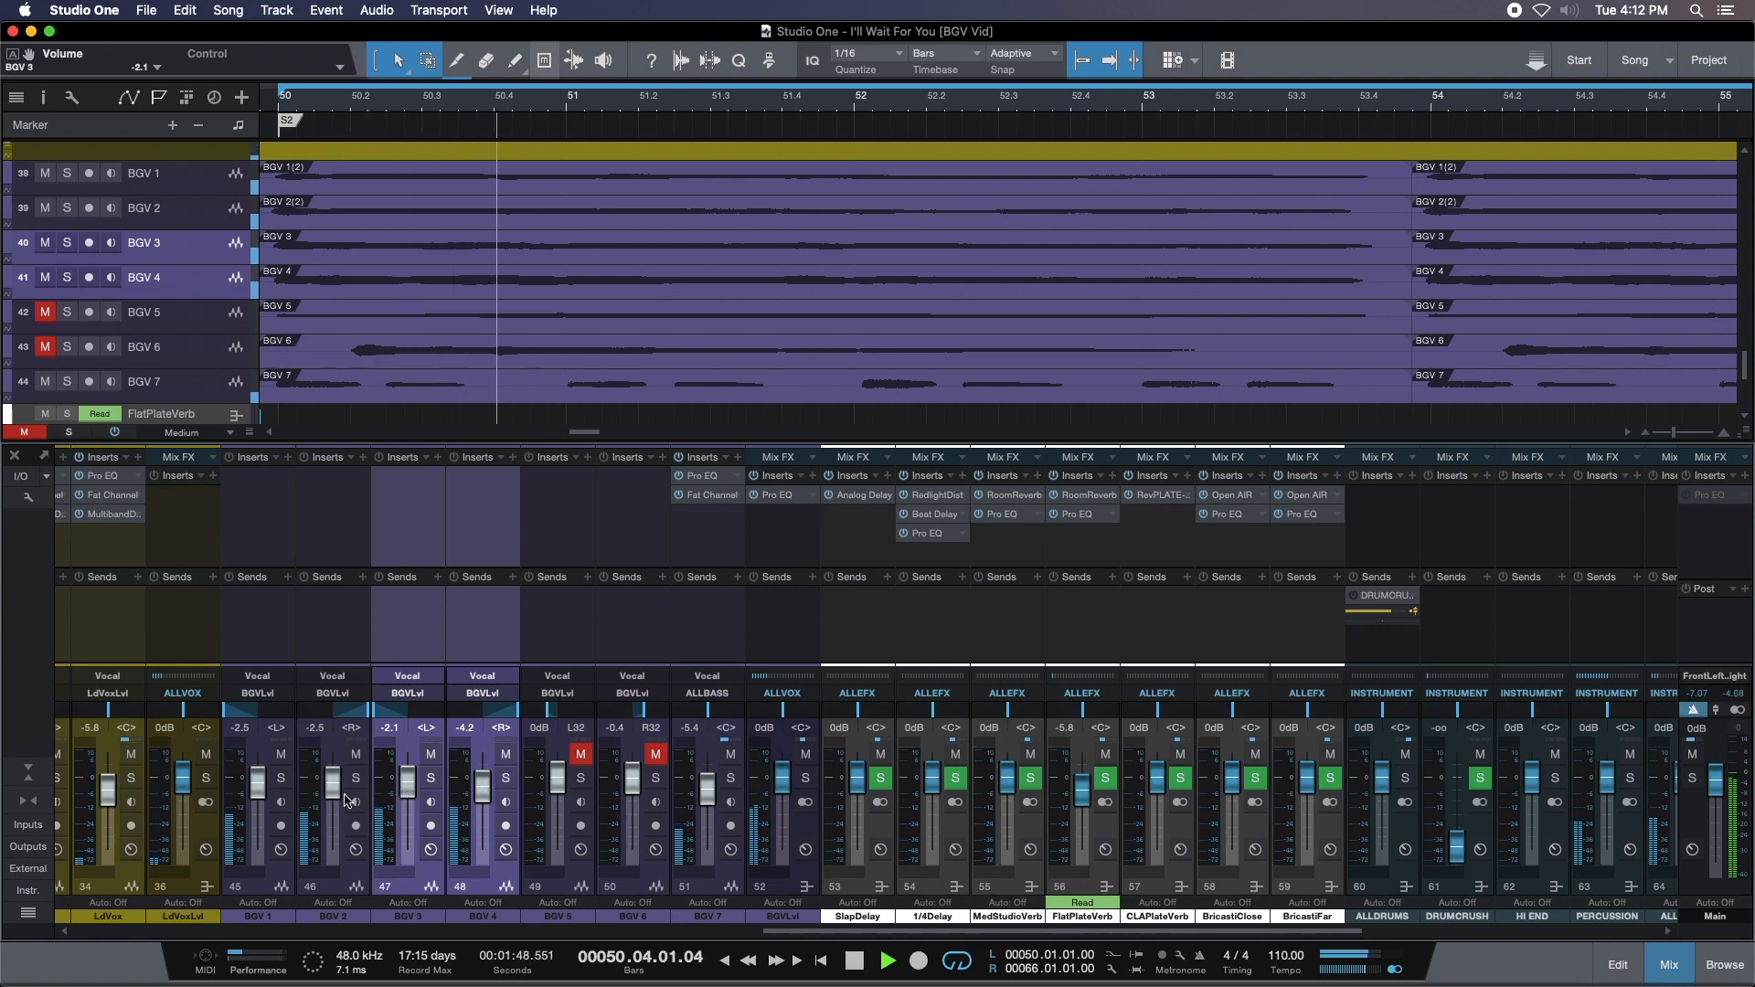
pyautogui.moveTo(409, 783); pyautogui.dragTo(409, 784)
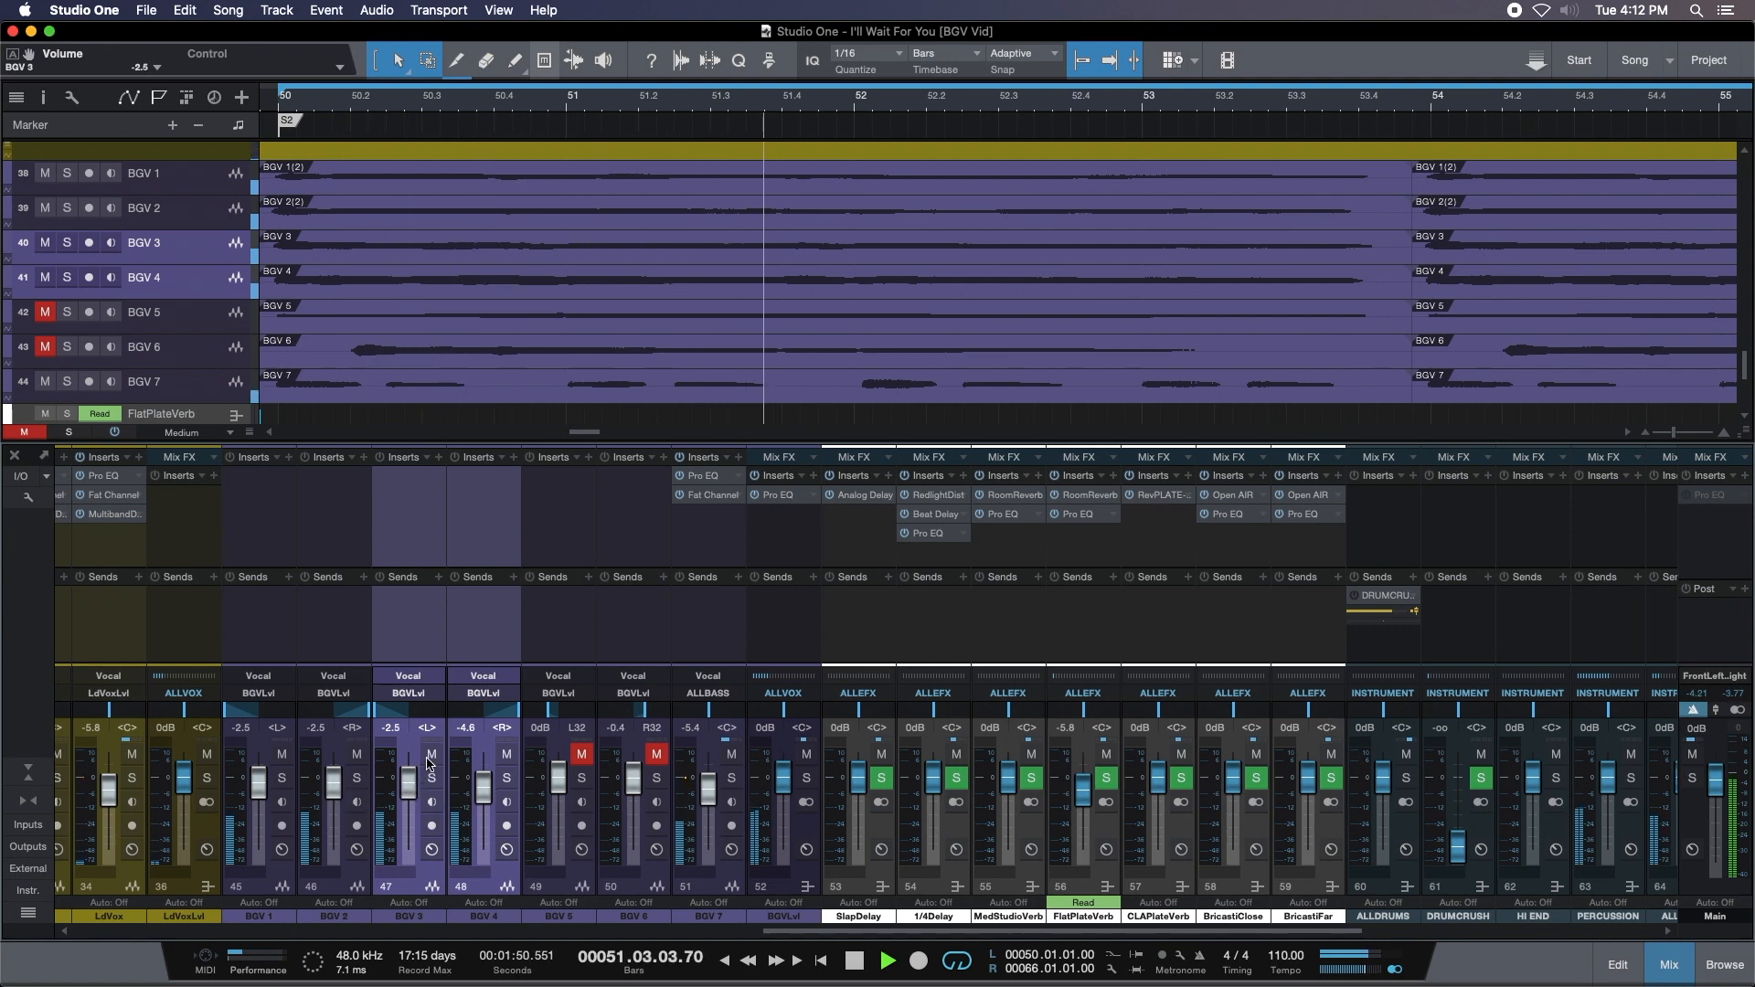
# Solo BGV 1 to 4 to audition BGV 3 and 4 at -2.1 and -4.2 dB, clear the solos, and restore -2.5 and -4.6 dB.
pyautogui.click(356, 779)
pyautogui.click(282, 778)
pyautogui.click(431, 778)
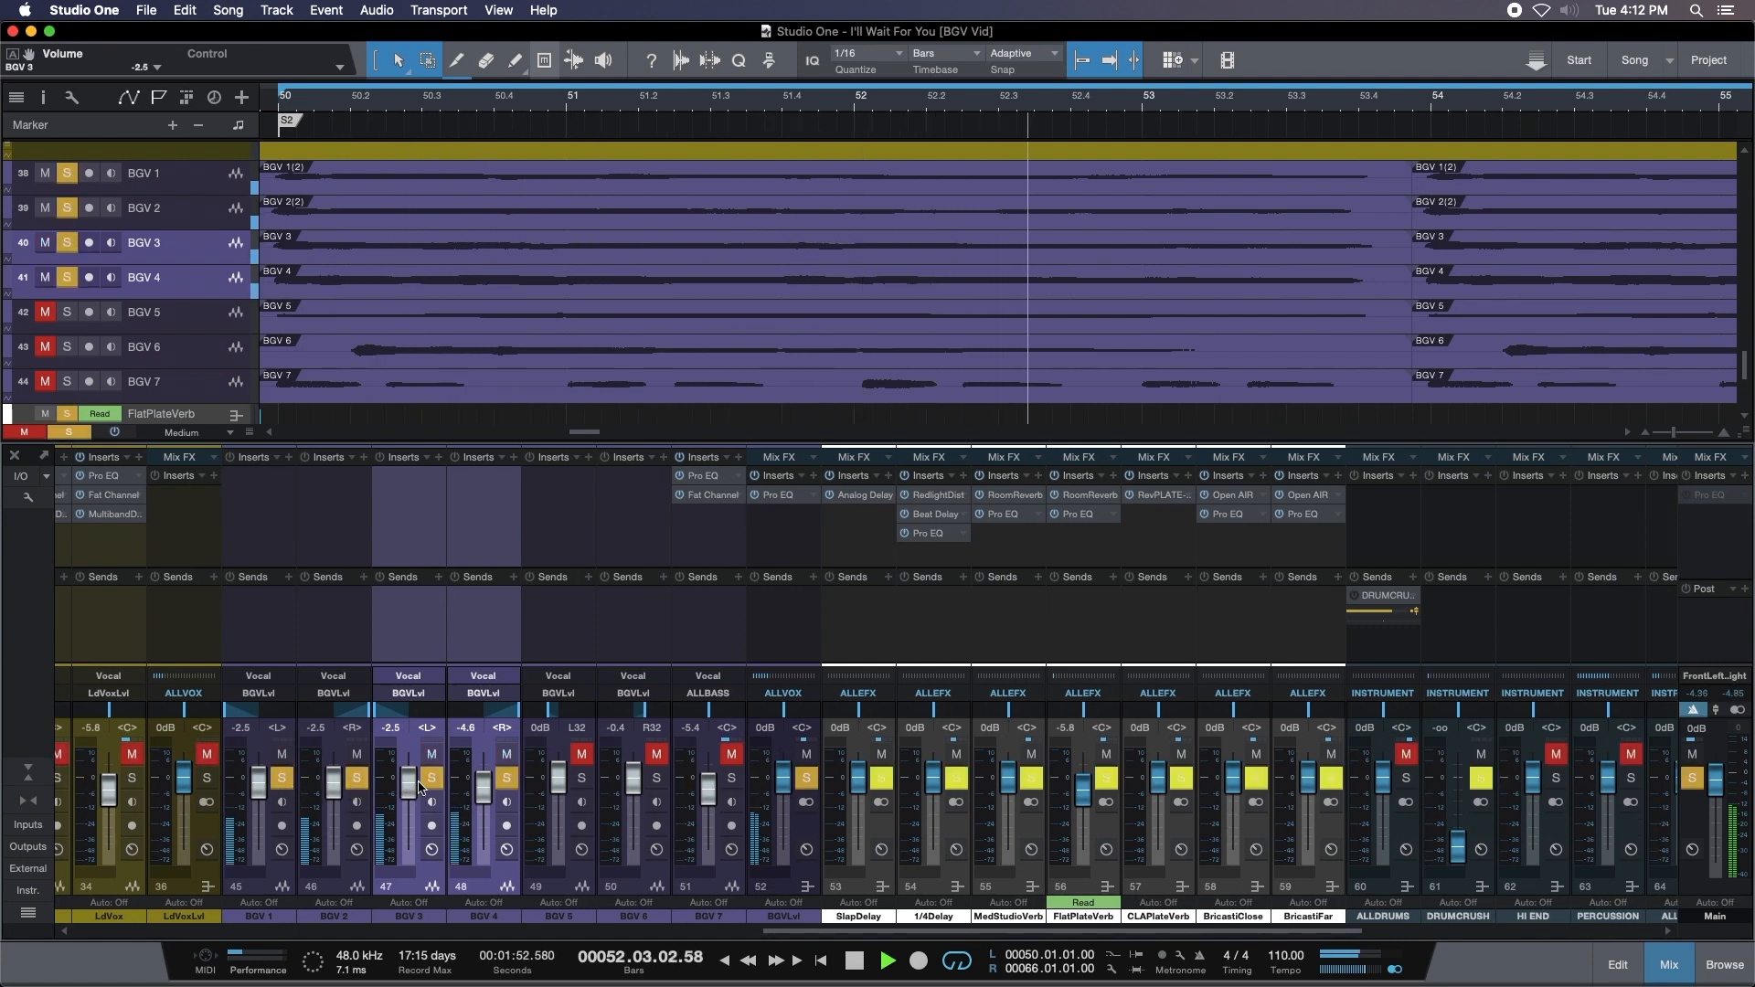
pyautogui.moveTo(408, 784); pyautogui.dragTo(410, 783)
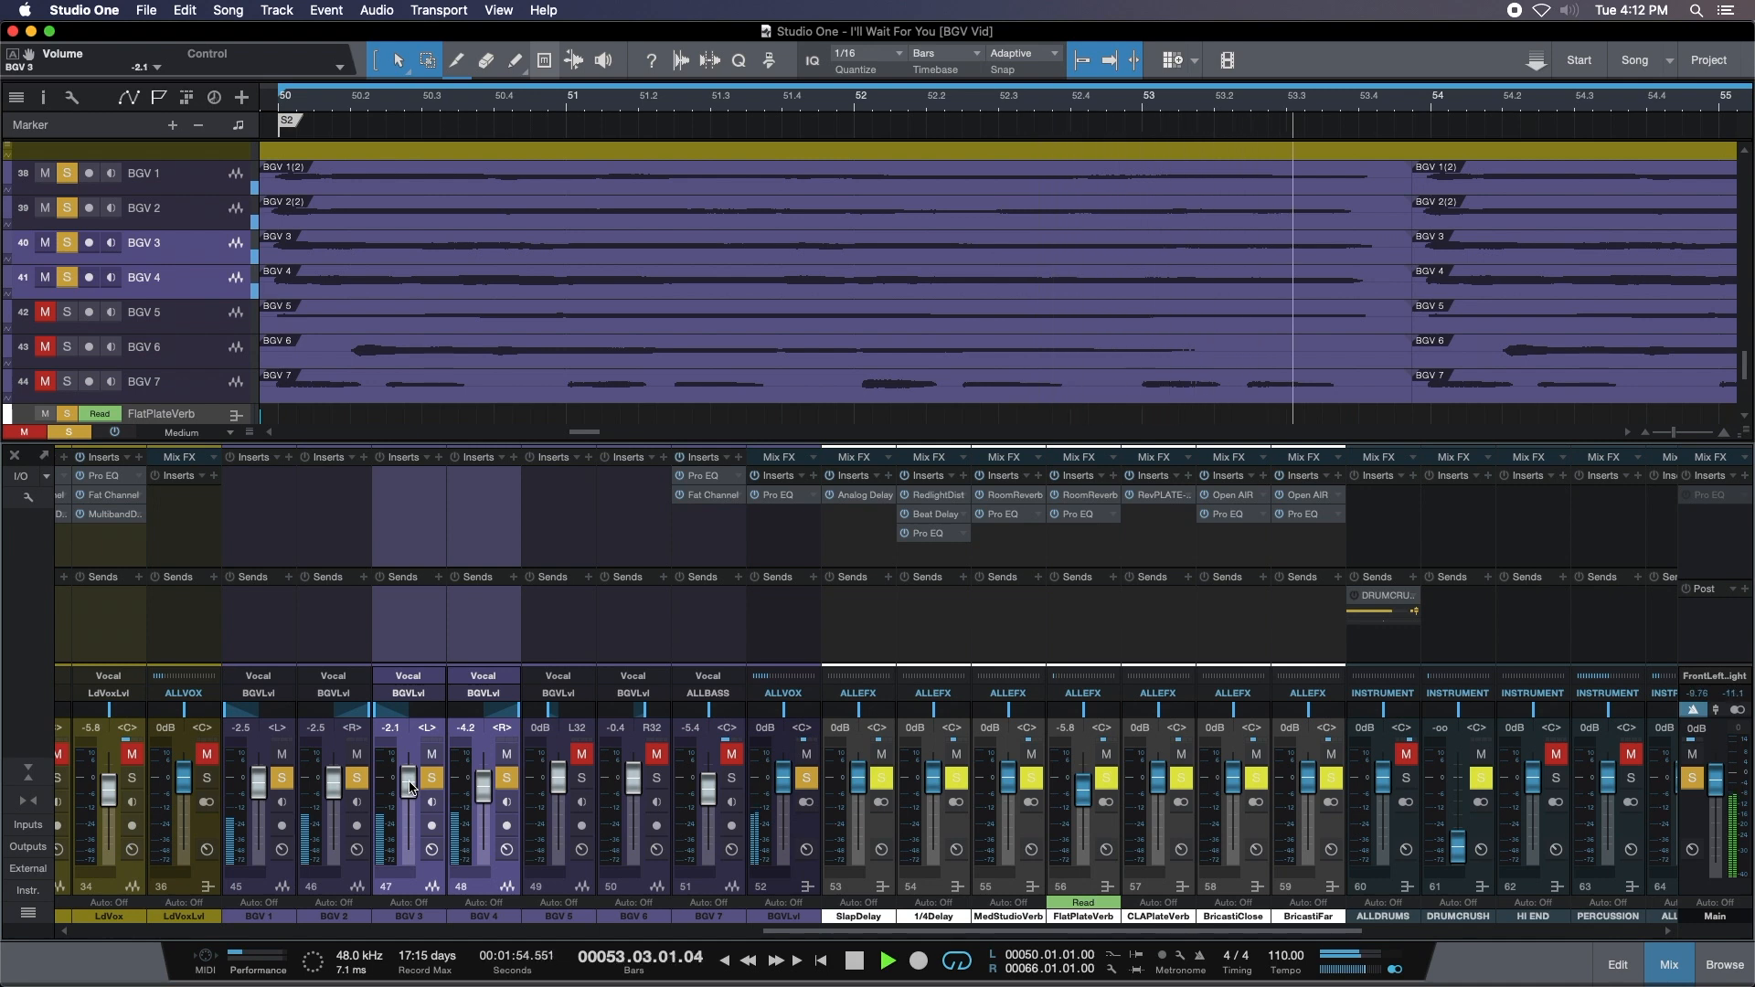
pyautogui.click(432, 777)
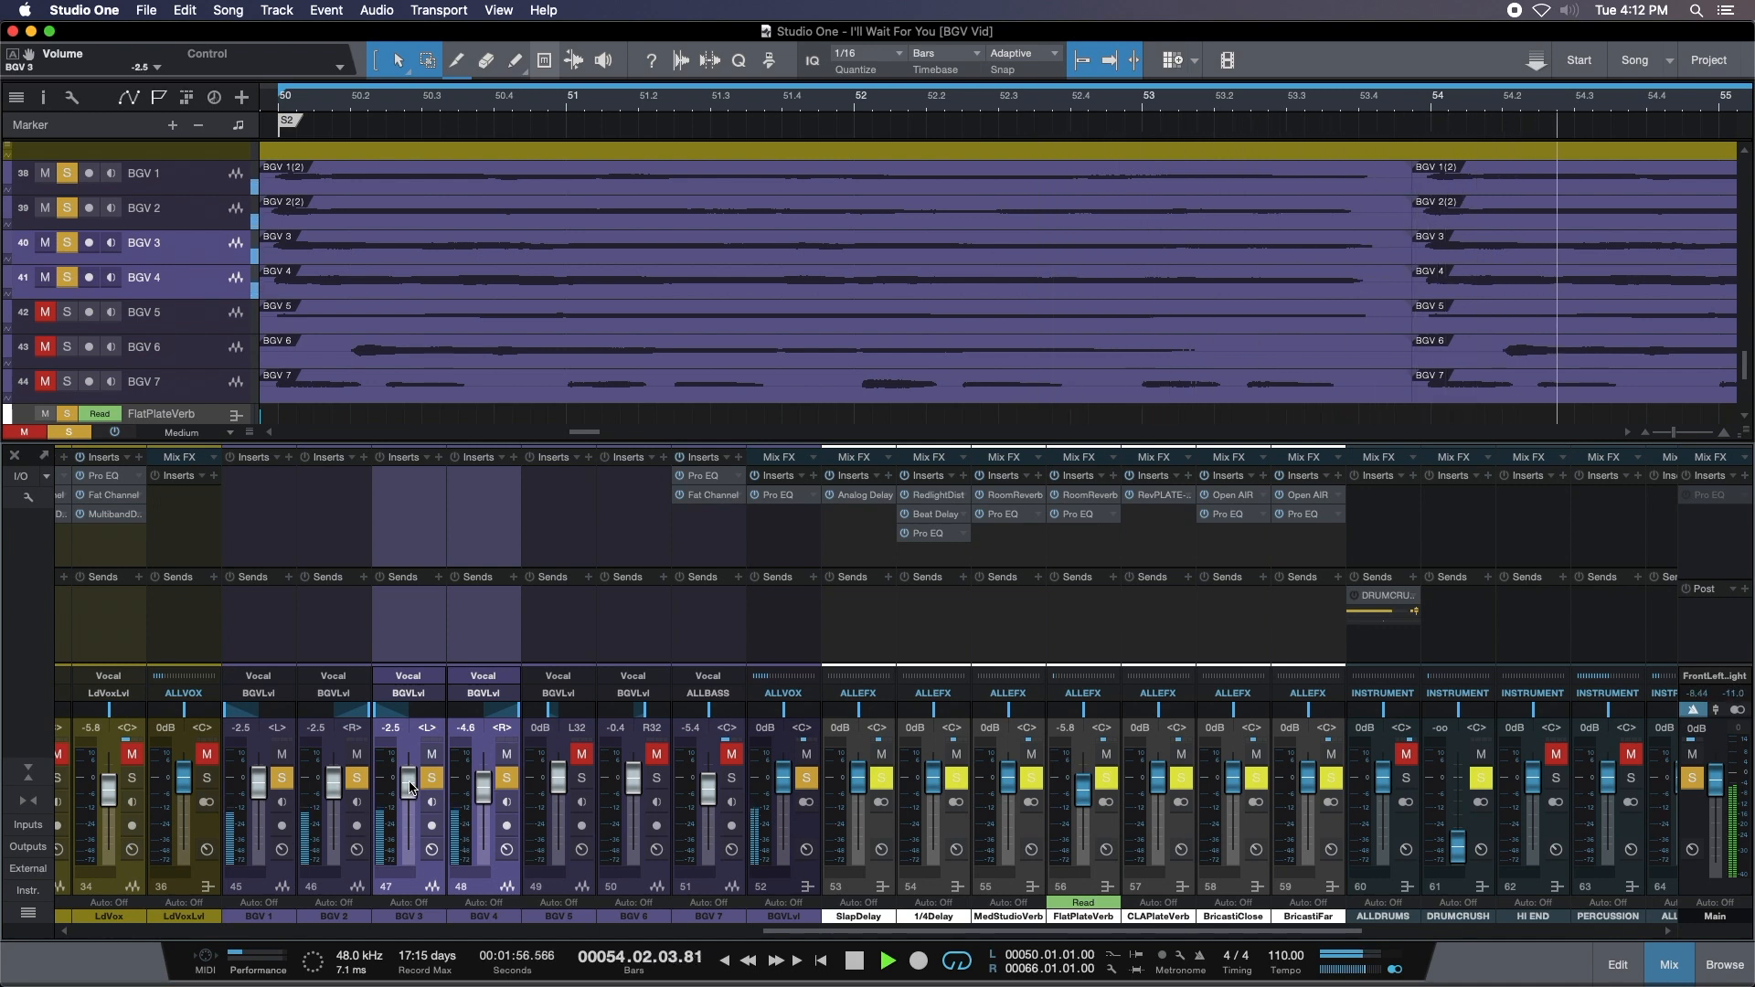
pyautogui.click(431, 778)
pyautogui.moveTo(408, 784); pyautogui.dragTo(410, 784)
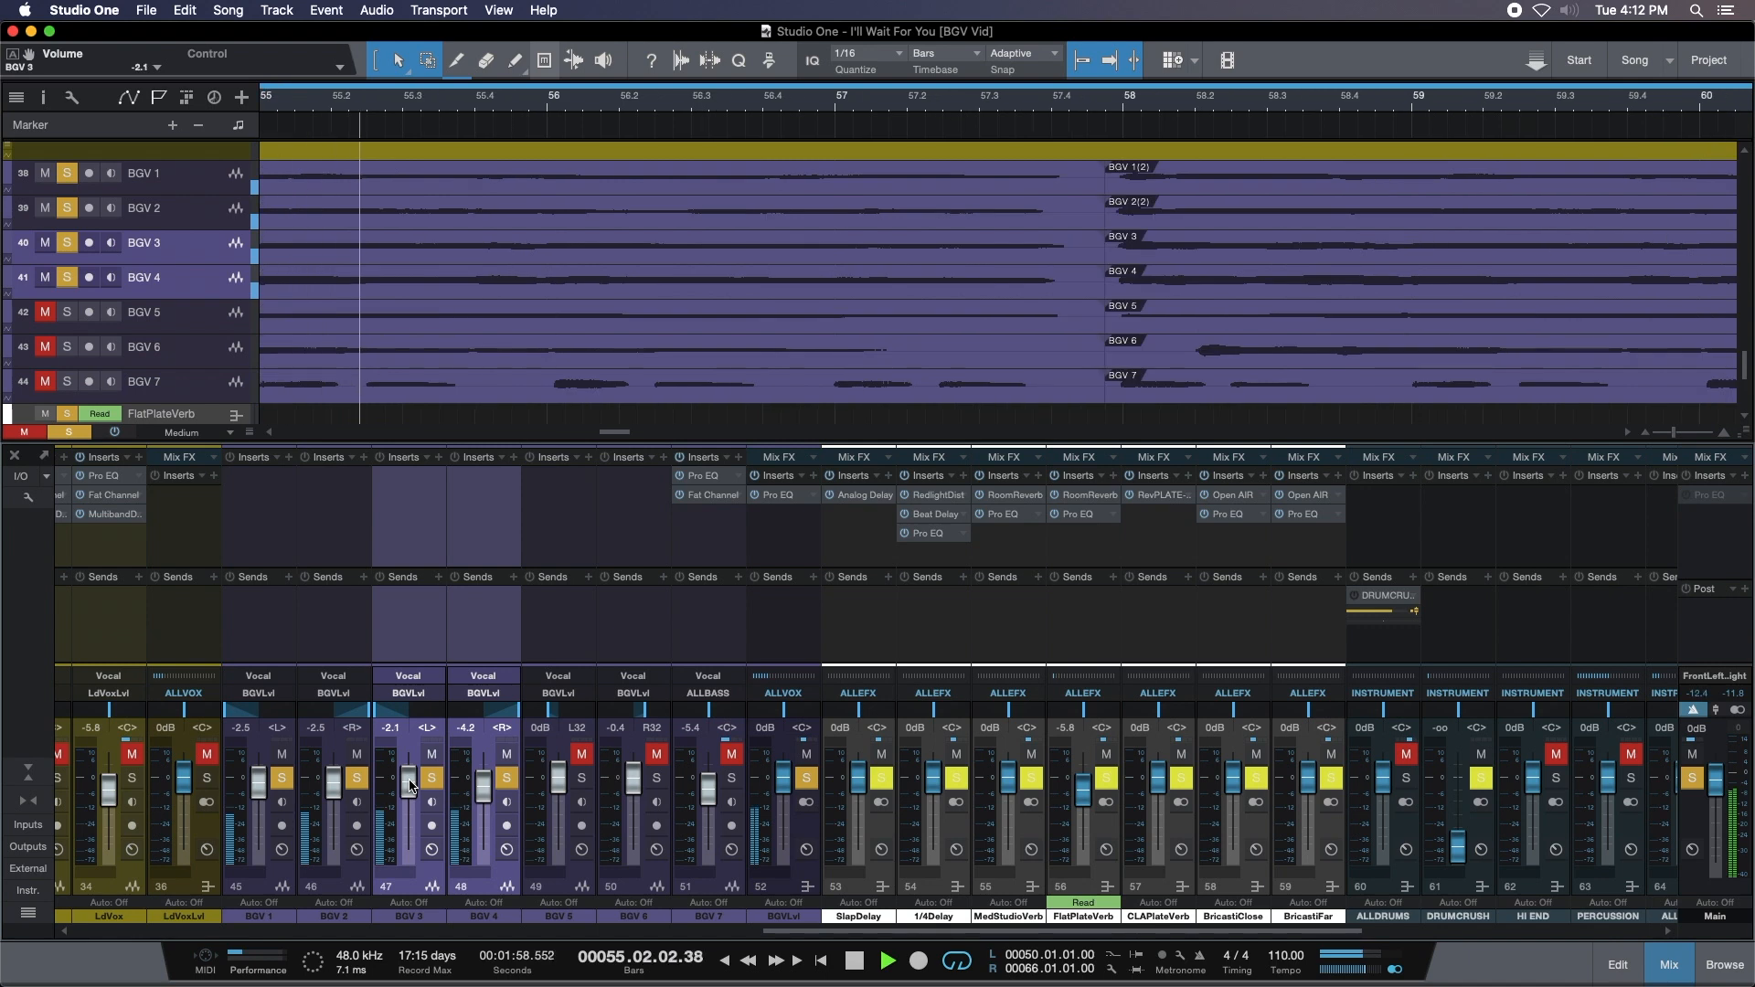
pyautogui.hotkey('shift', 's')
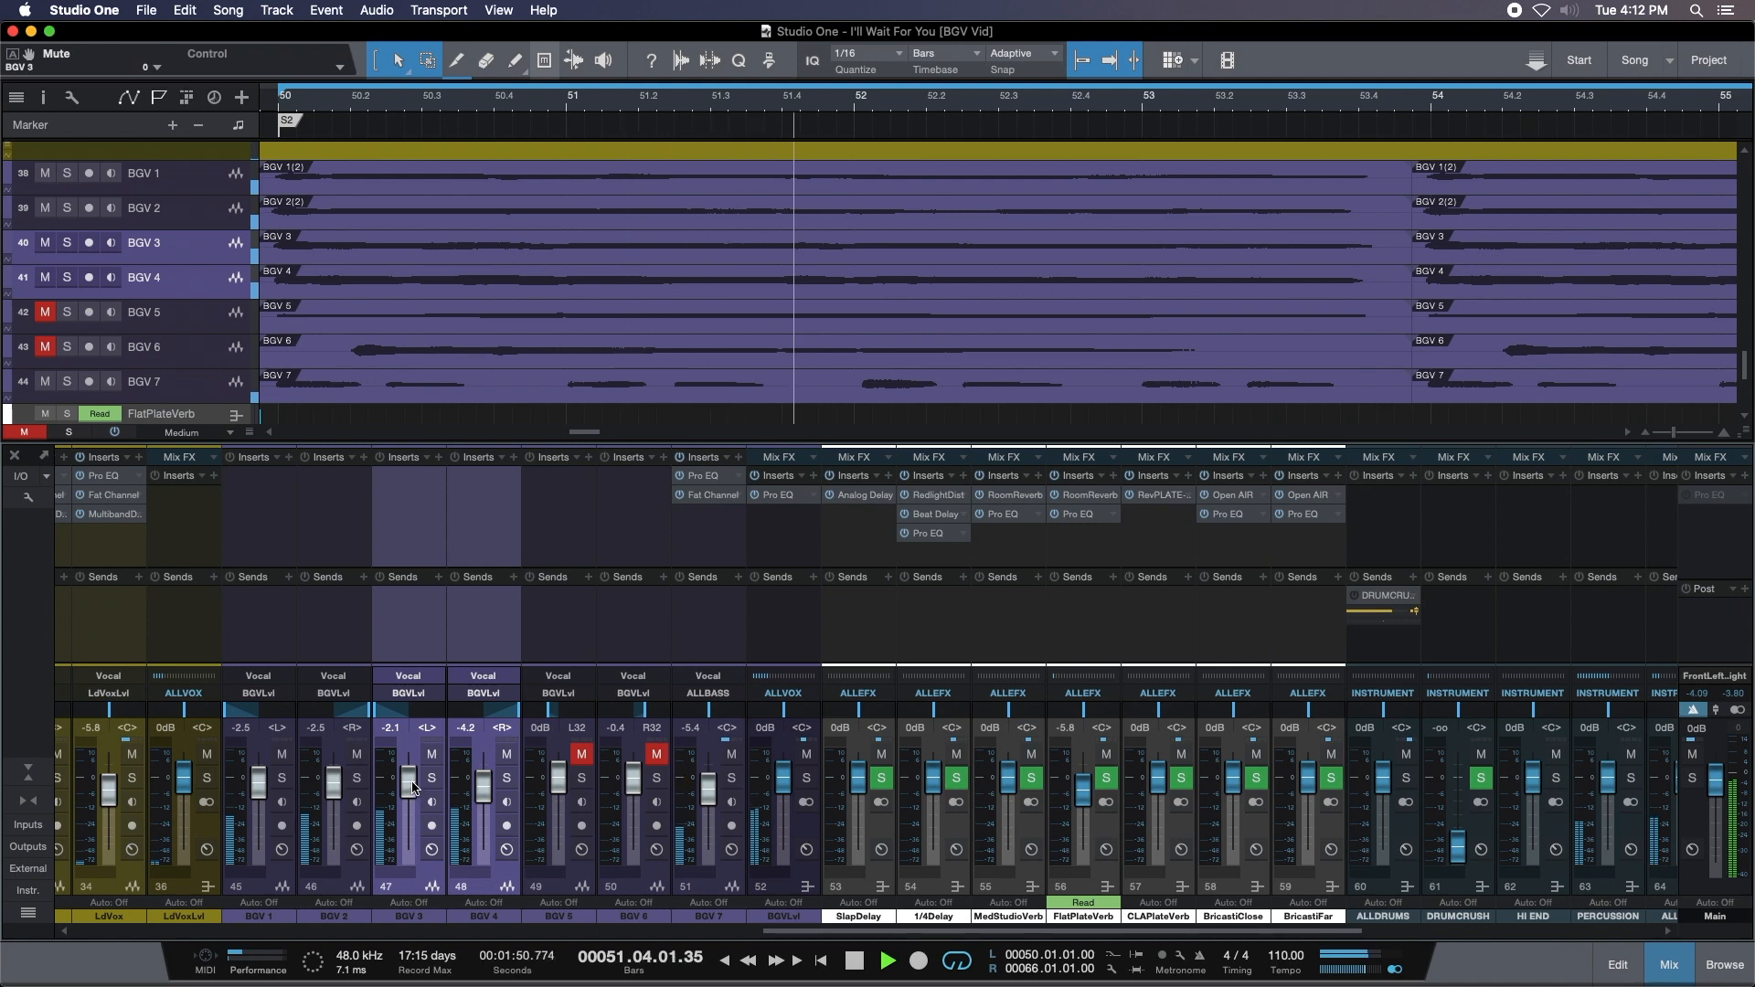
pyautogui.moveTo(411, 787); pyautogui.dragTo(411, 788)
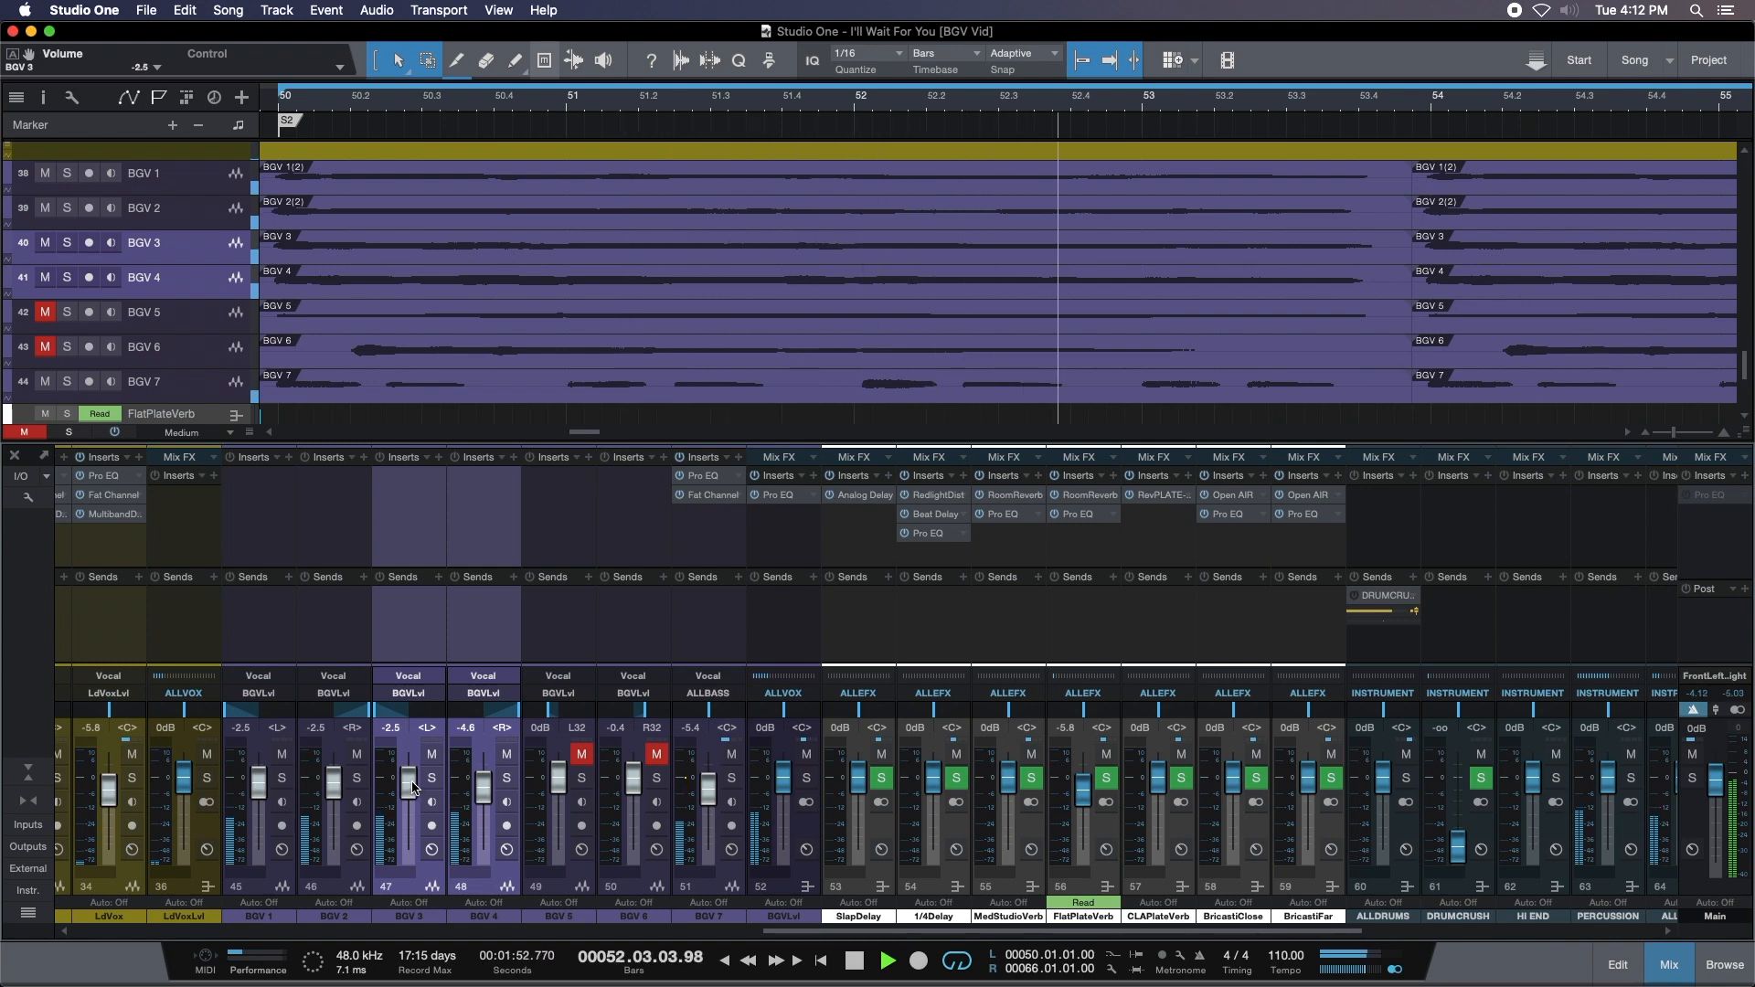
# Unmute BGV 5 and 6, lower them together to -1.7 and -2.1 dB, and set the BGV 7 fader to -5.8 dB.
pyautogui.click(575, 634)
pyautogui.keyDown('shift'); pyautogui.click(625, 632); pyautogui.keyUp('shift')
pyautogui.click(581, 755)
pyautogui.moveTo(561, 778); pyautogui.dragTo(563, 786)
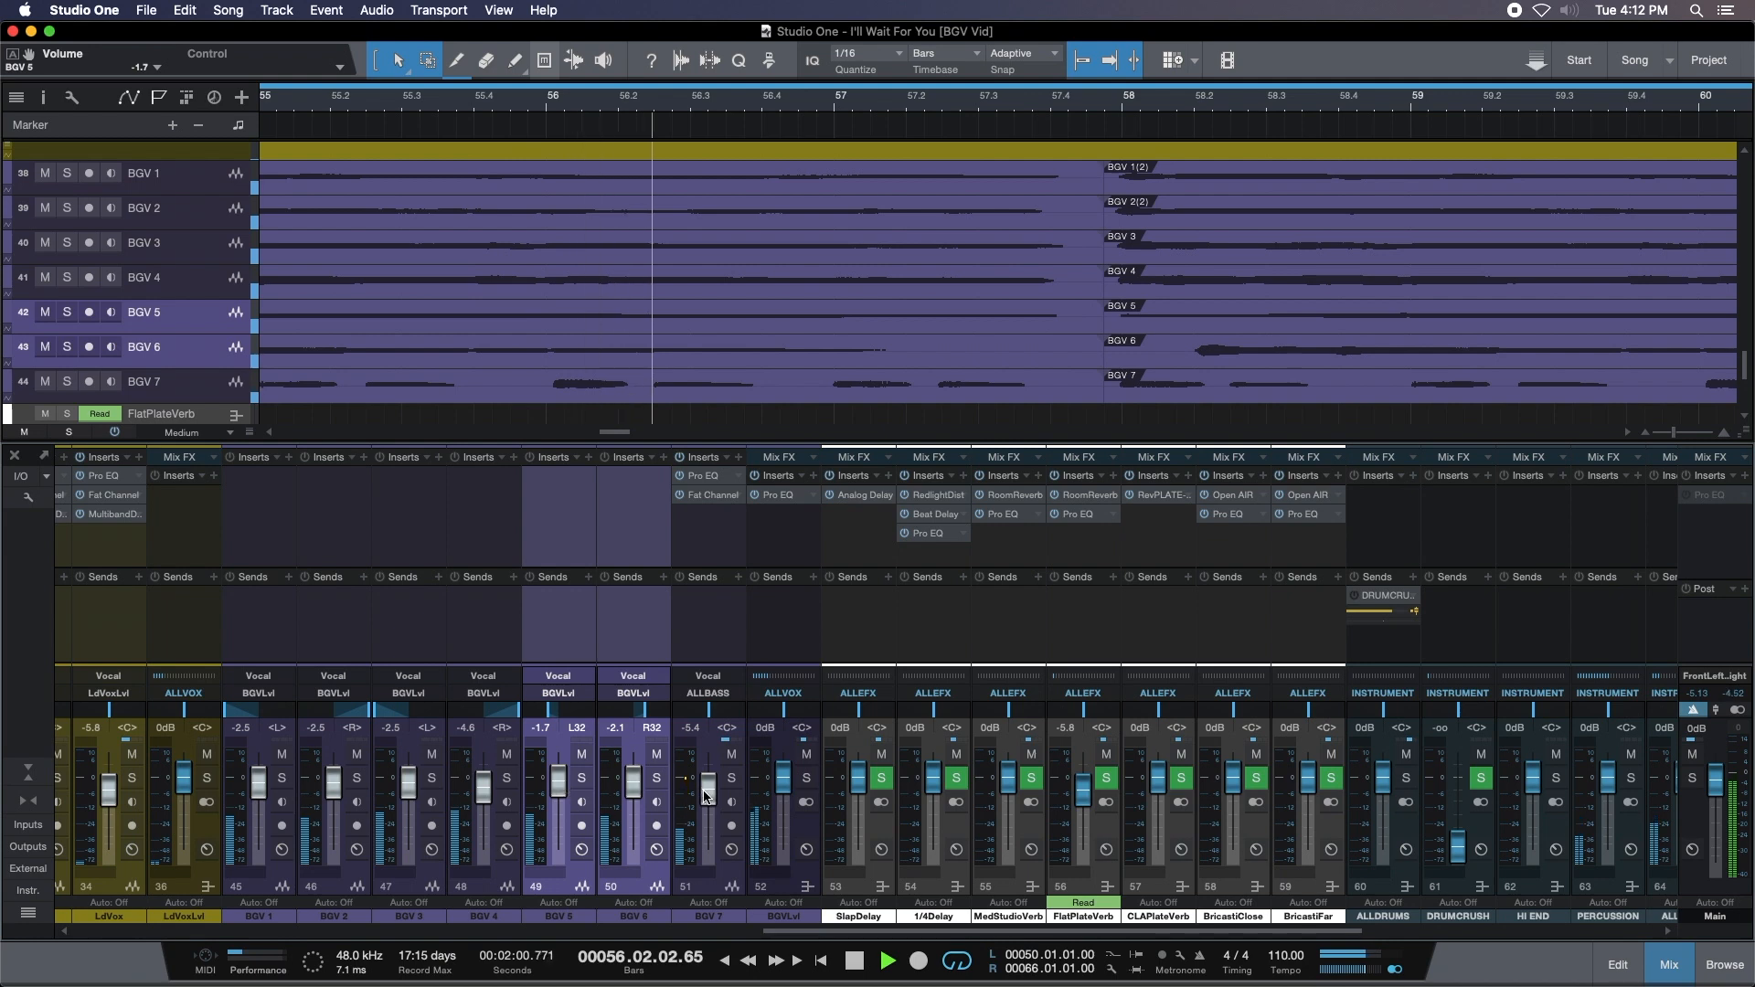
pyautogui.moveTo(708, 795); pyautogui.dragTo(708, 798)
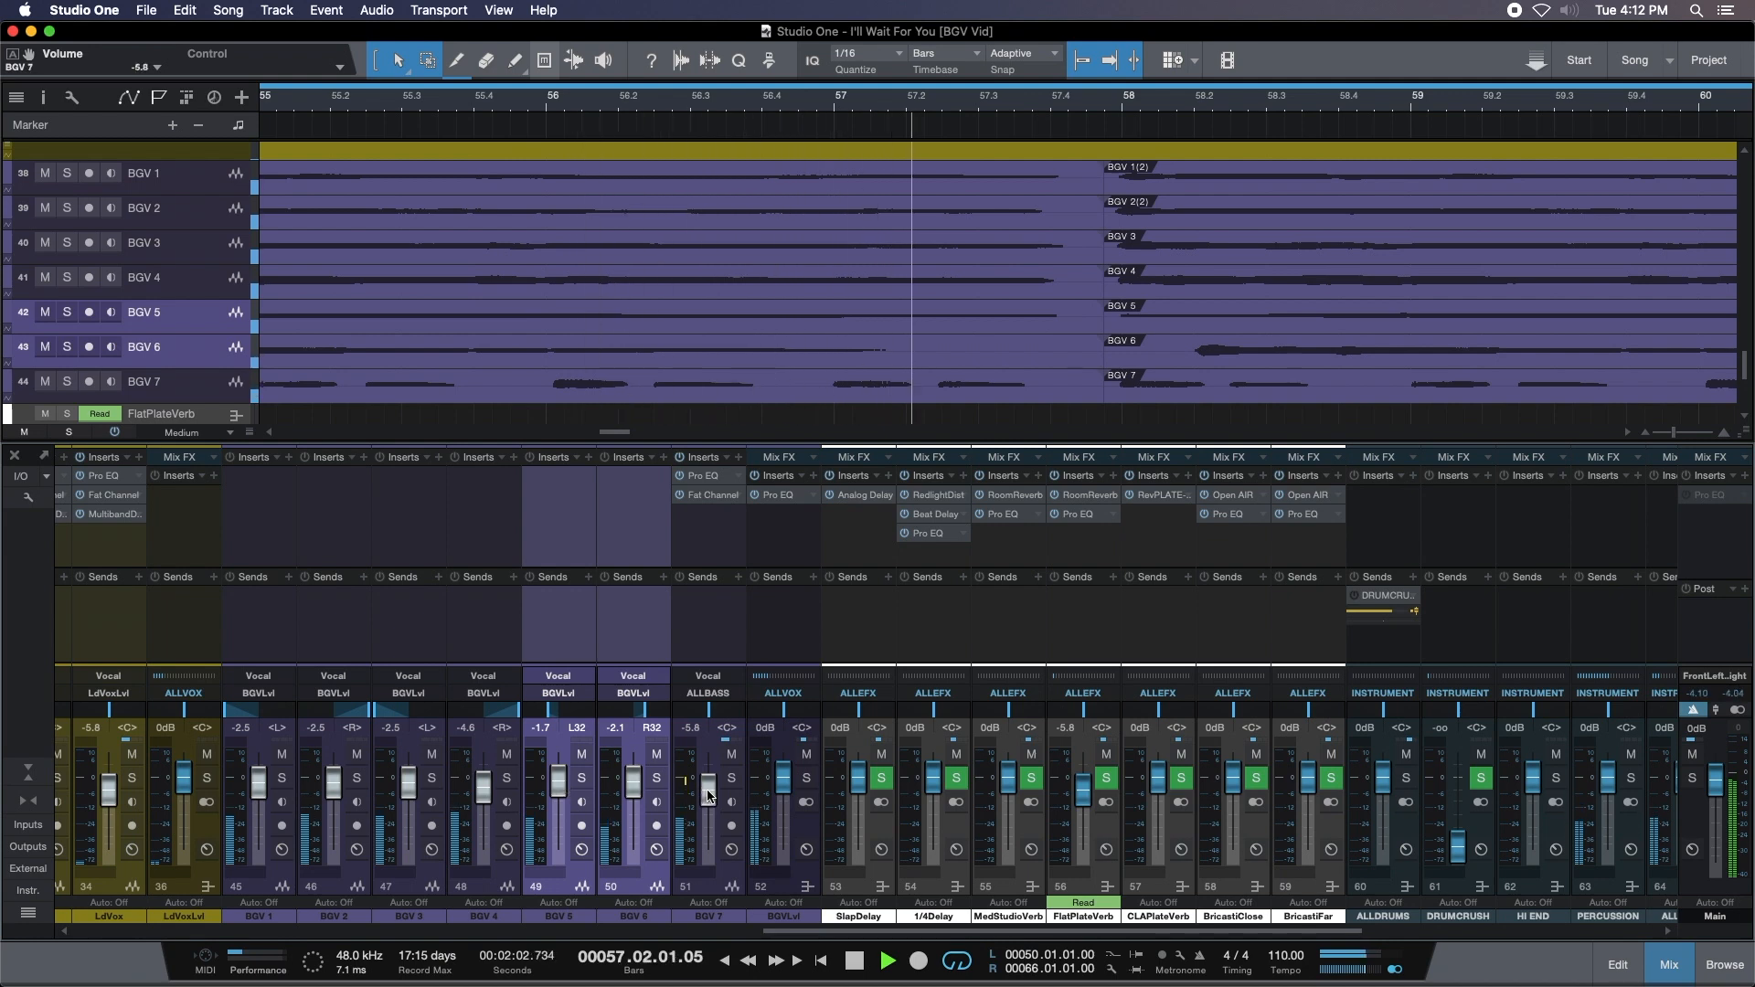
# Mute BGV 7 and lower the BGVLvl bus fader to -2.9 dB.
pyautogui.click(773, 644)
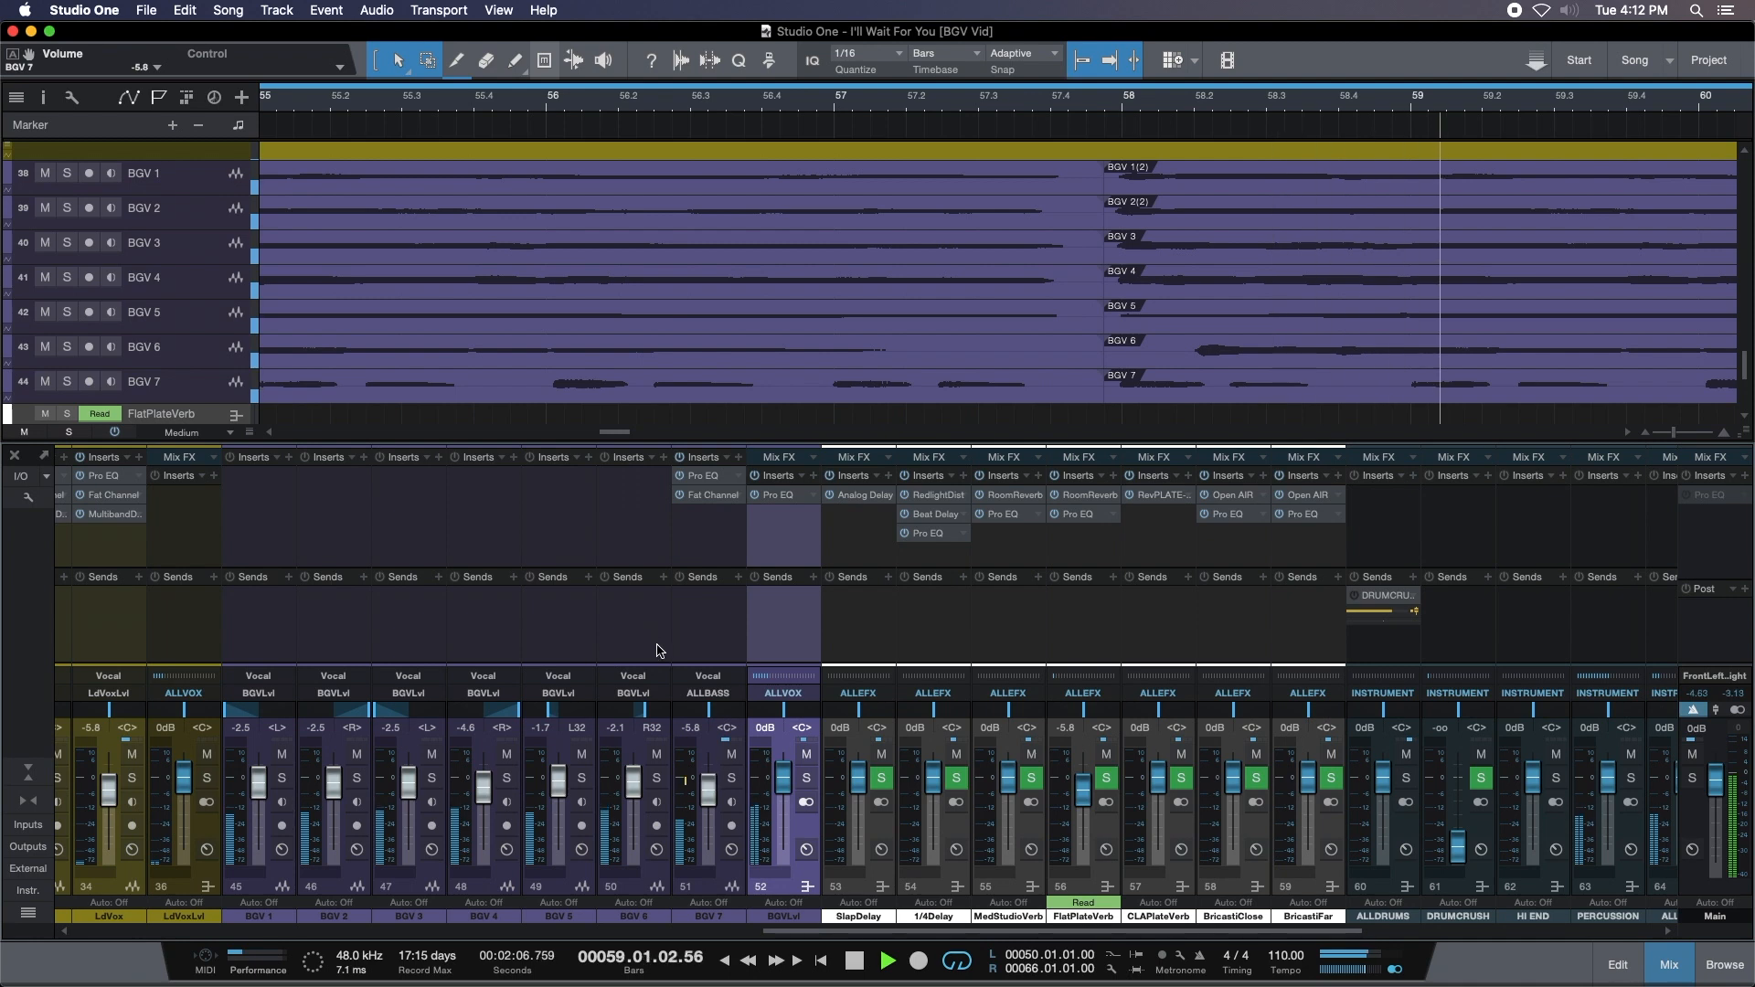
pyautogui.click(731, 754)
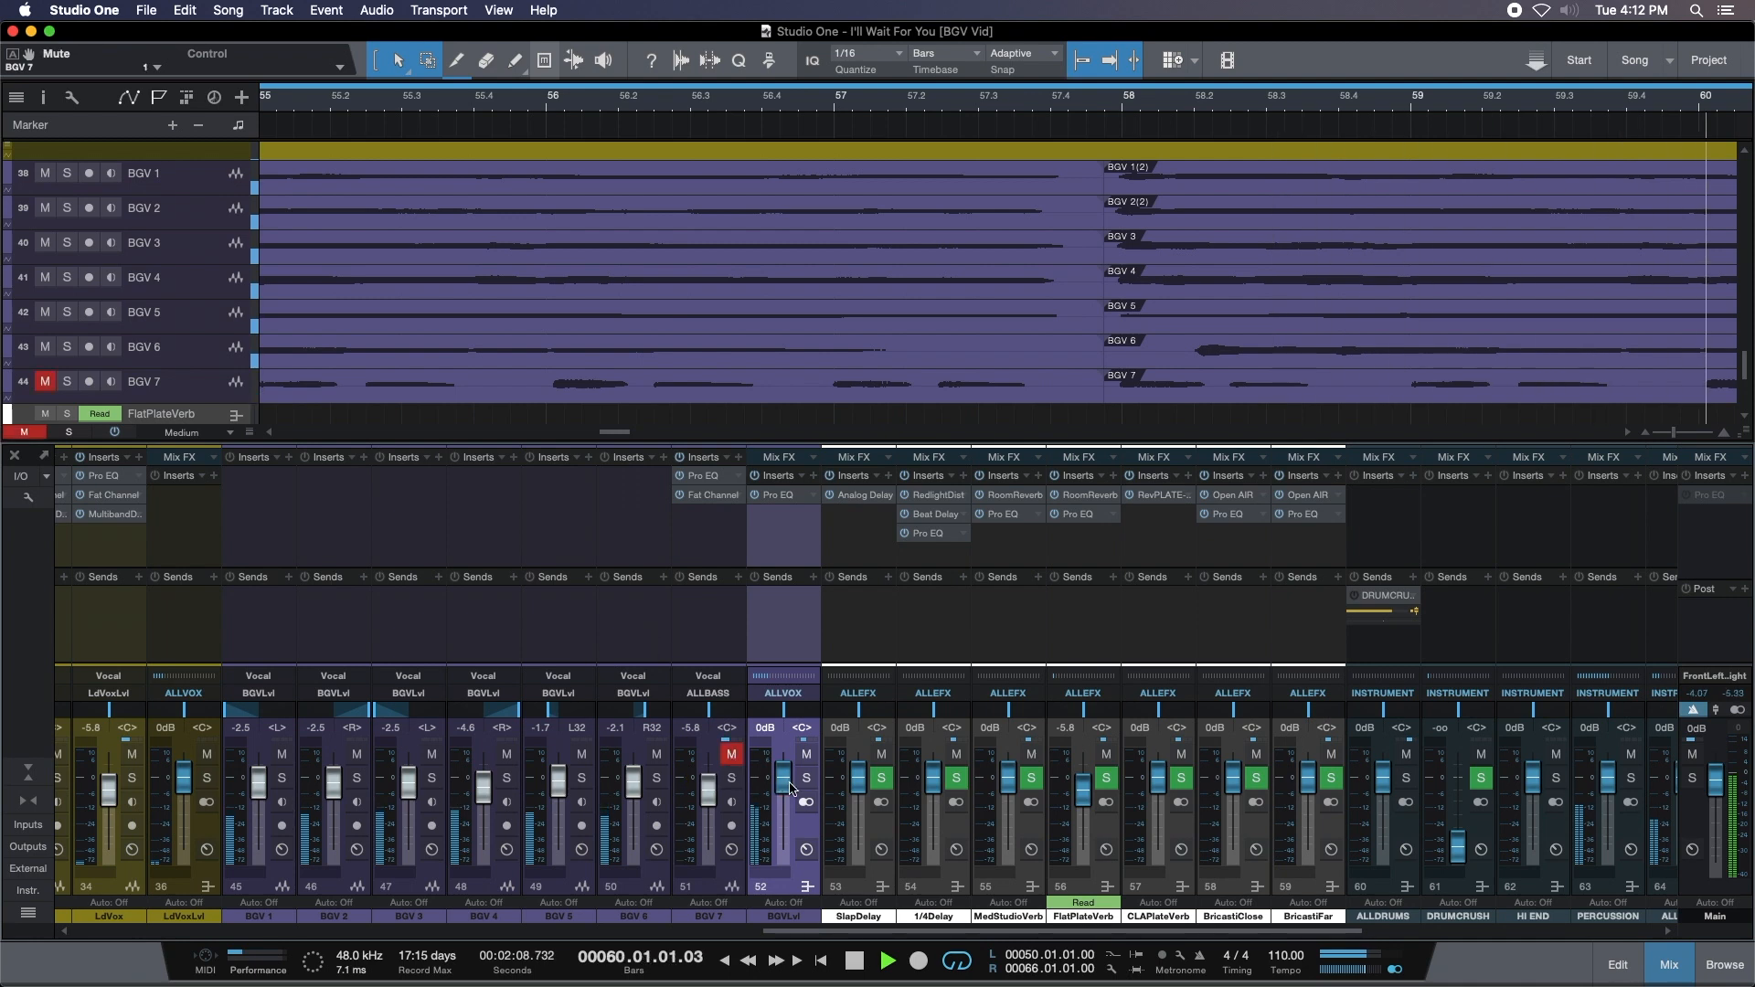
pyautogui.moveTo(787, 777); pyautogui.dragTo(786, 783)
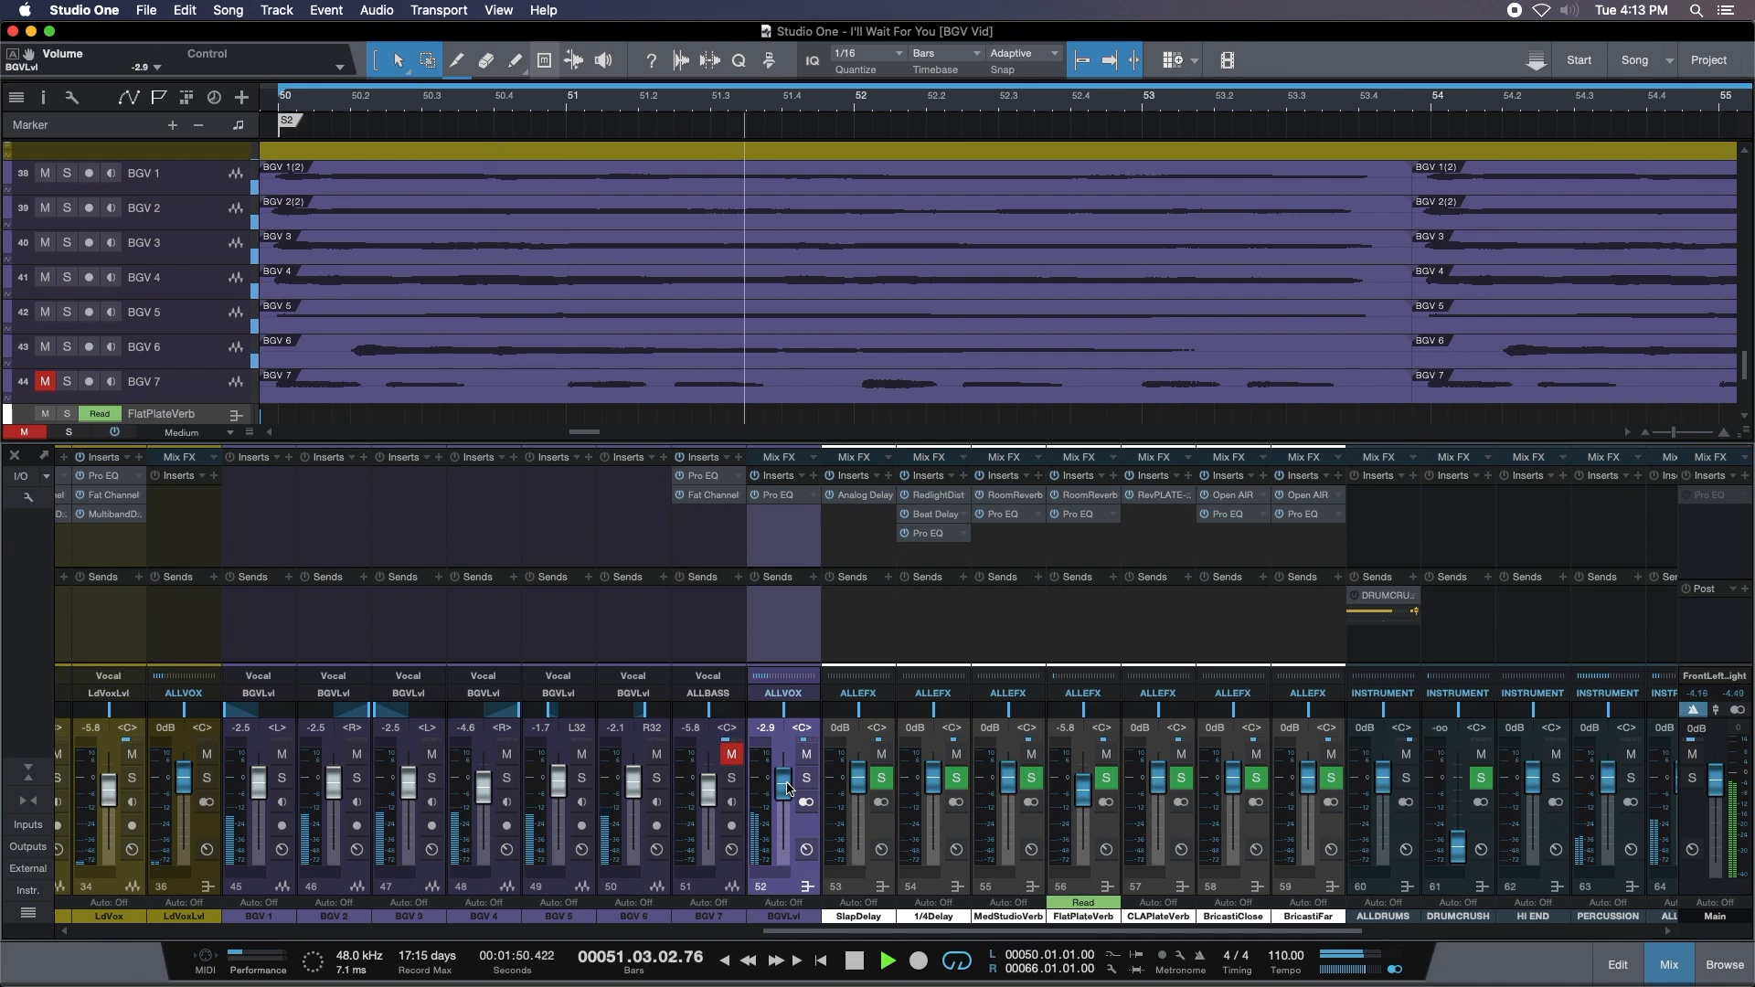
# Check the Pro EQ curve on the BGVLvl bus, bypass that EQ and stop playback.
pyautogui.click(785, 499)
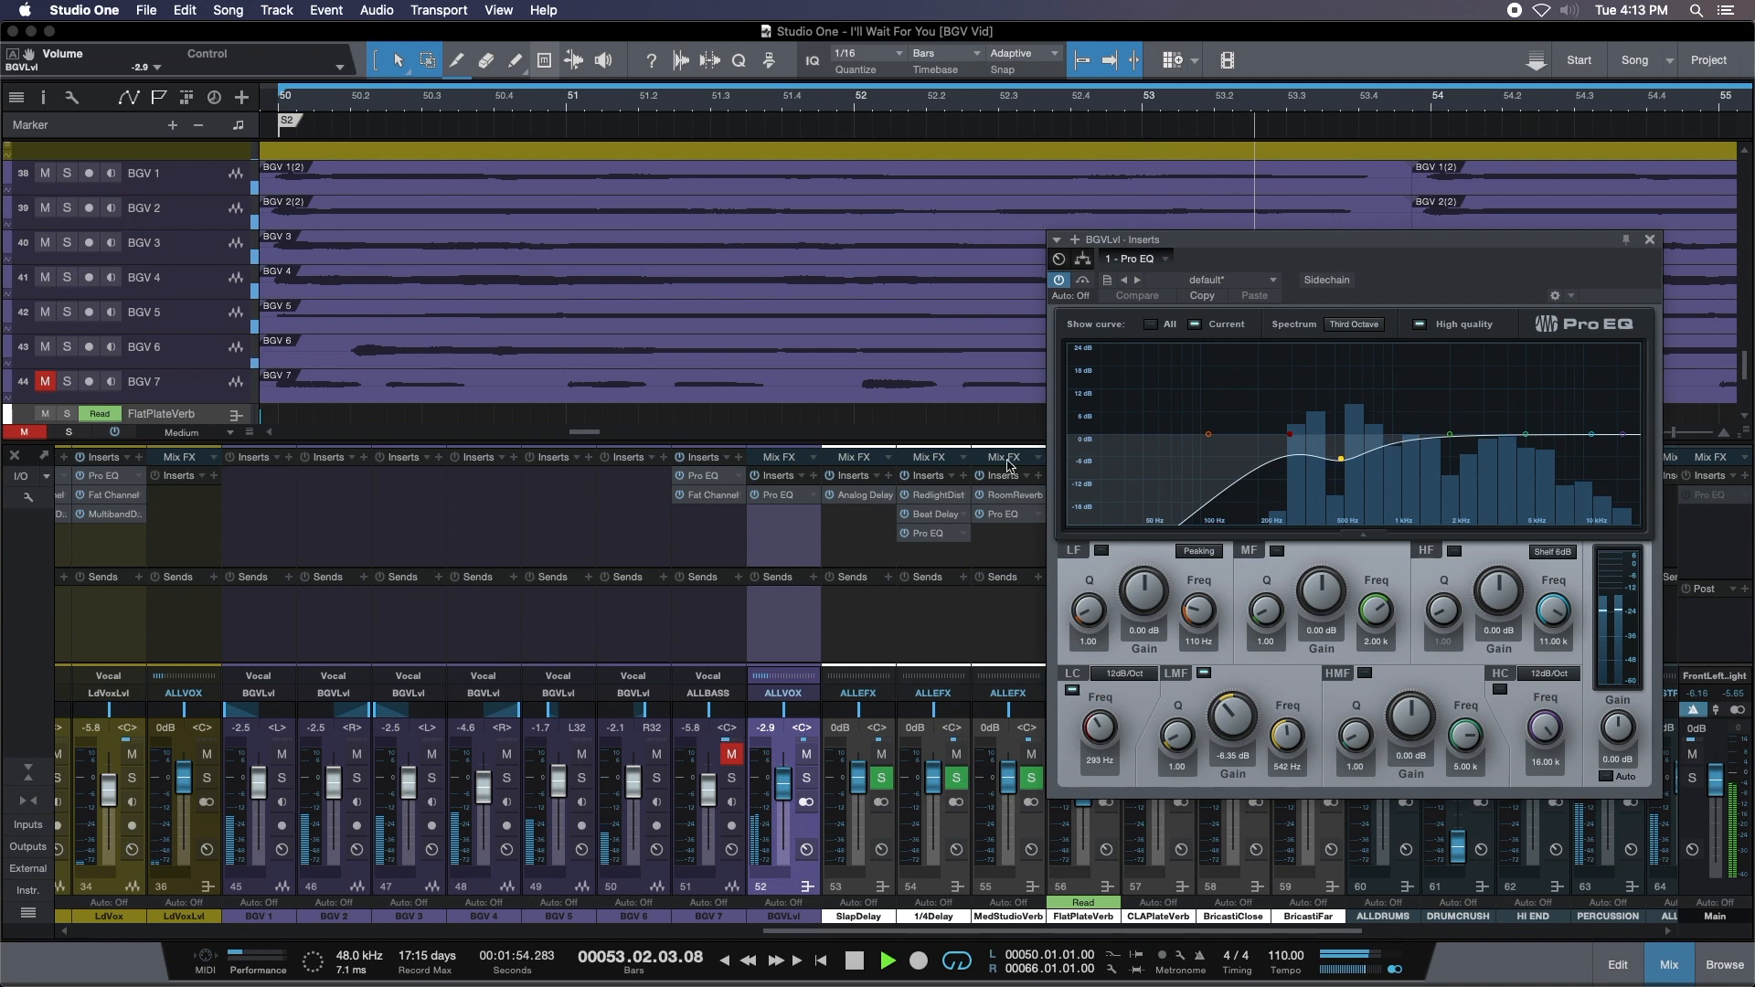
pyautogui.doubleClick(768, 501)
pyautogui.press('space')
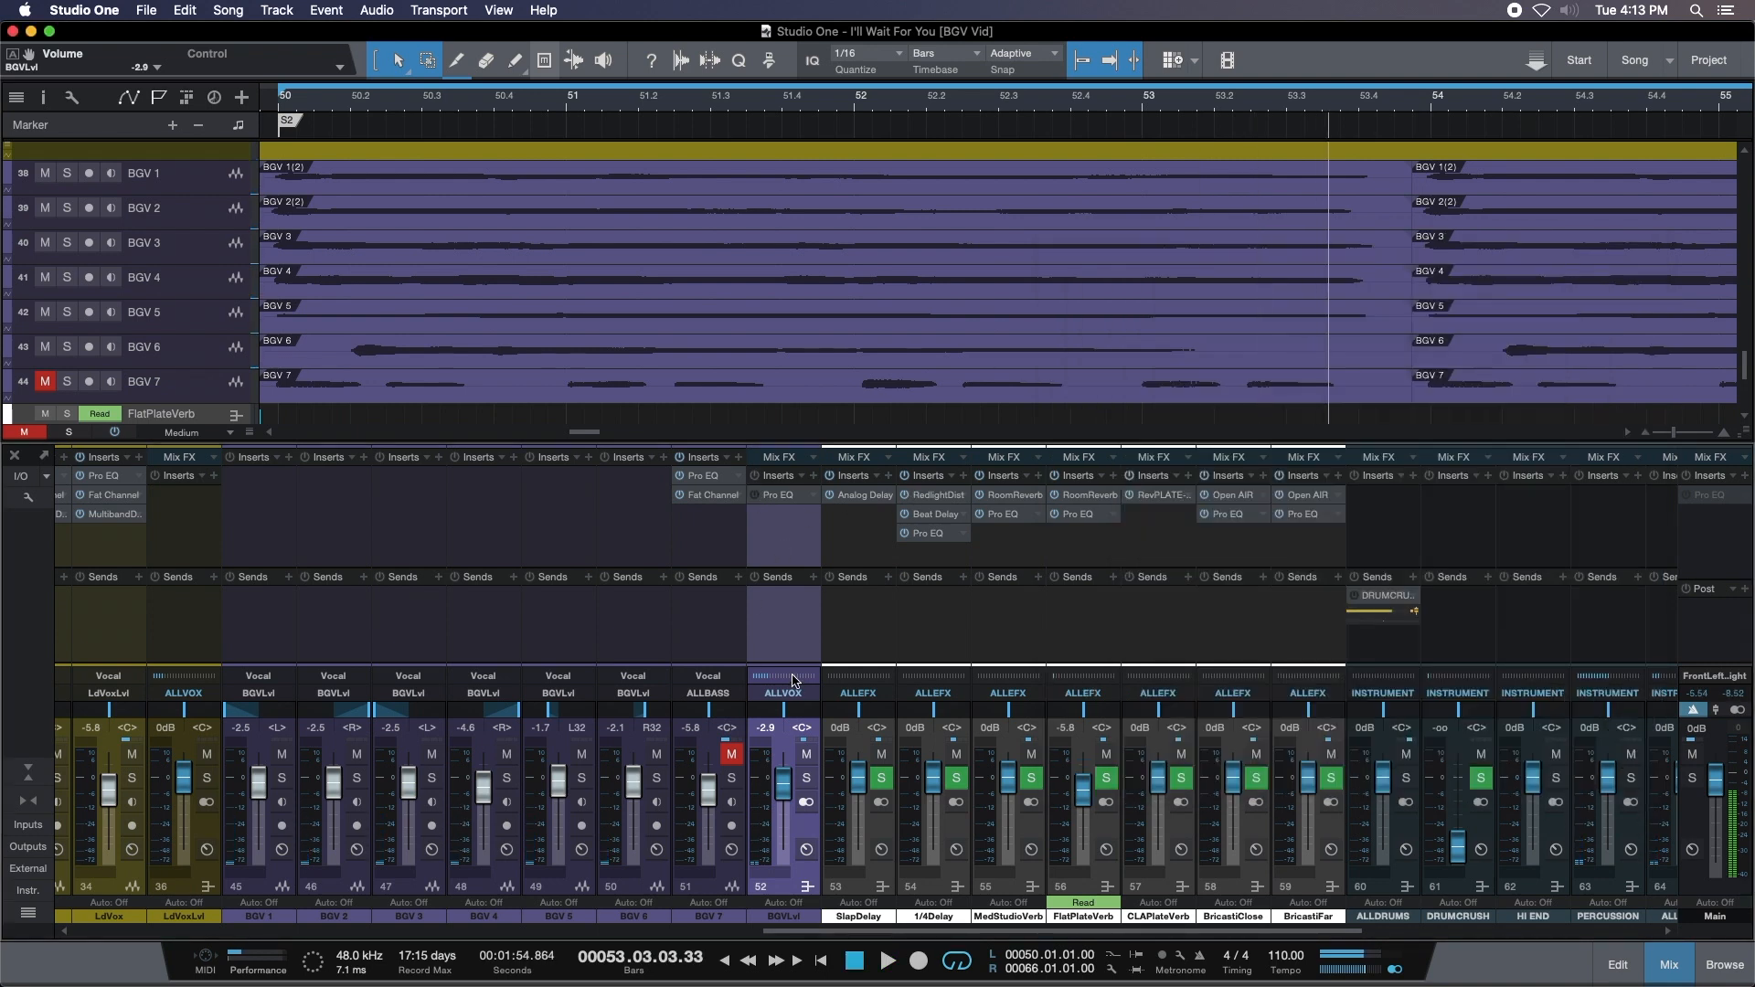
# Replay from the loop start and reset the BGVLvl bus fader to 0 dB.
pyautogui.press('KP_1')
pyautogui.press('space')
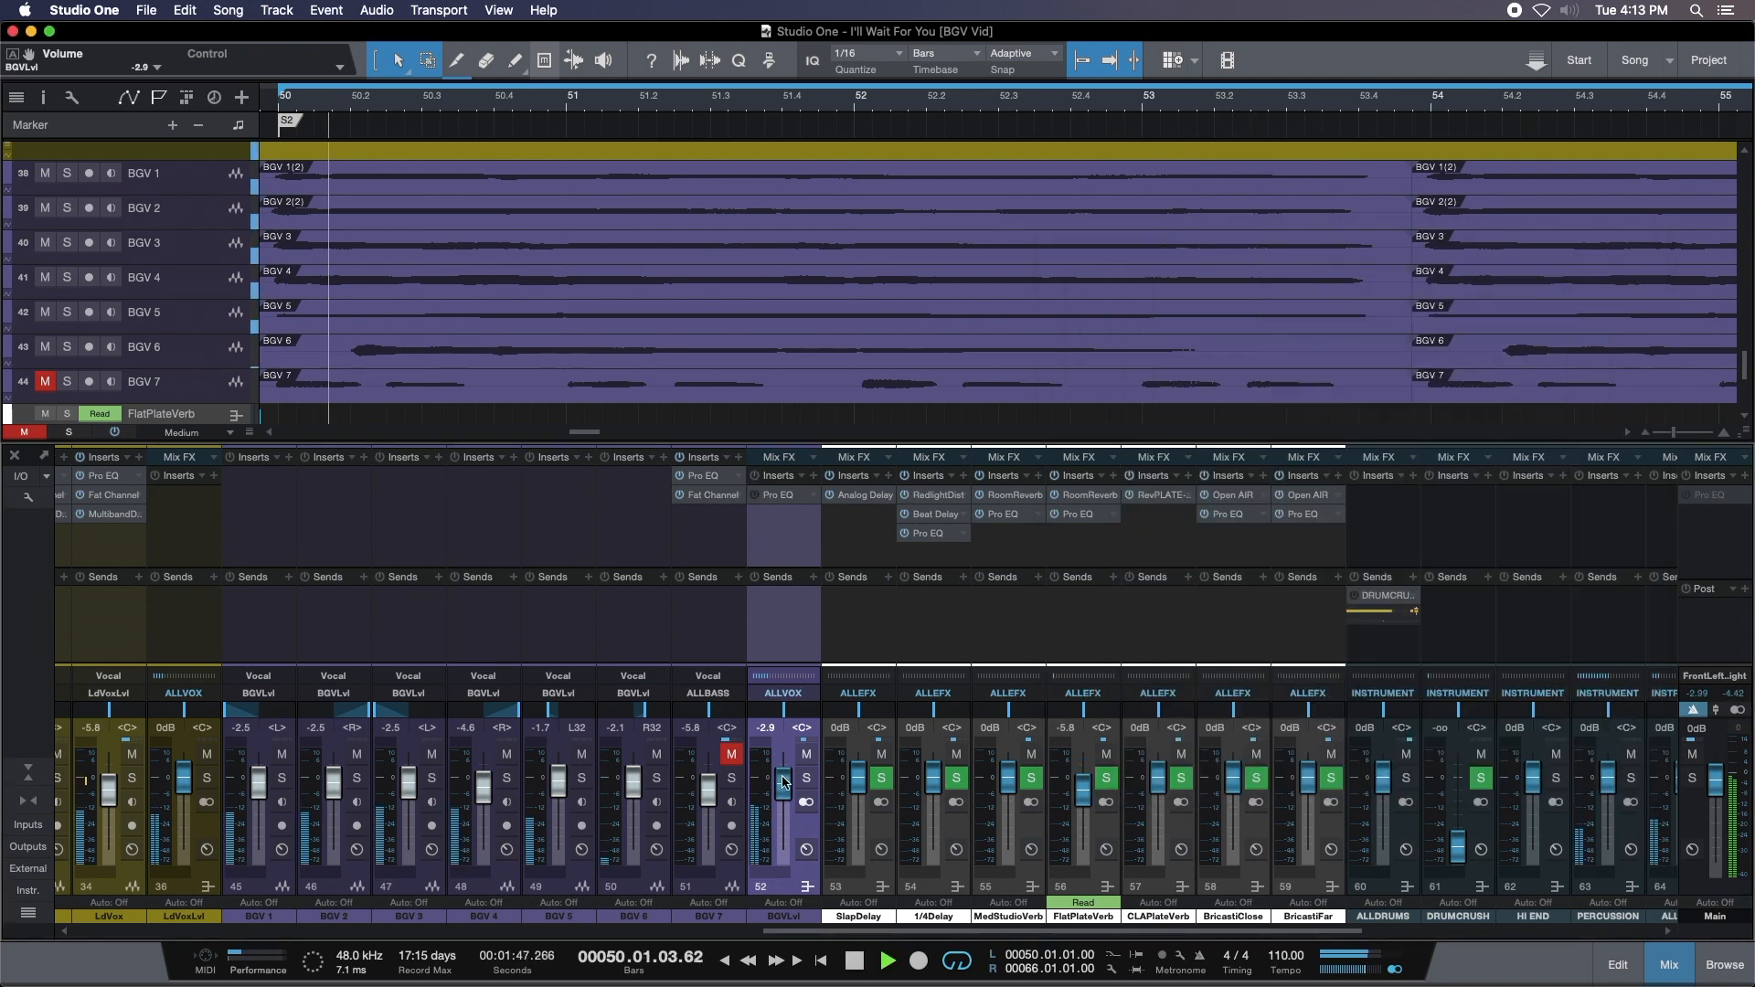
pyautogui.moveTo(786, 777); pyautogui.dragTo(787, 779)
pyautogui.keyDown('alt'); pyautogui.click(786, 782); pyautogui.keyUp('alt')
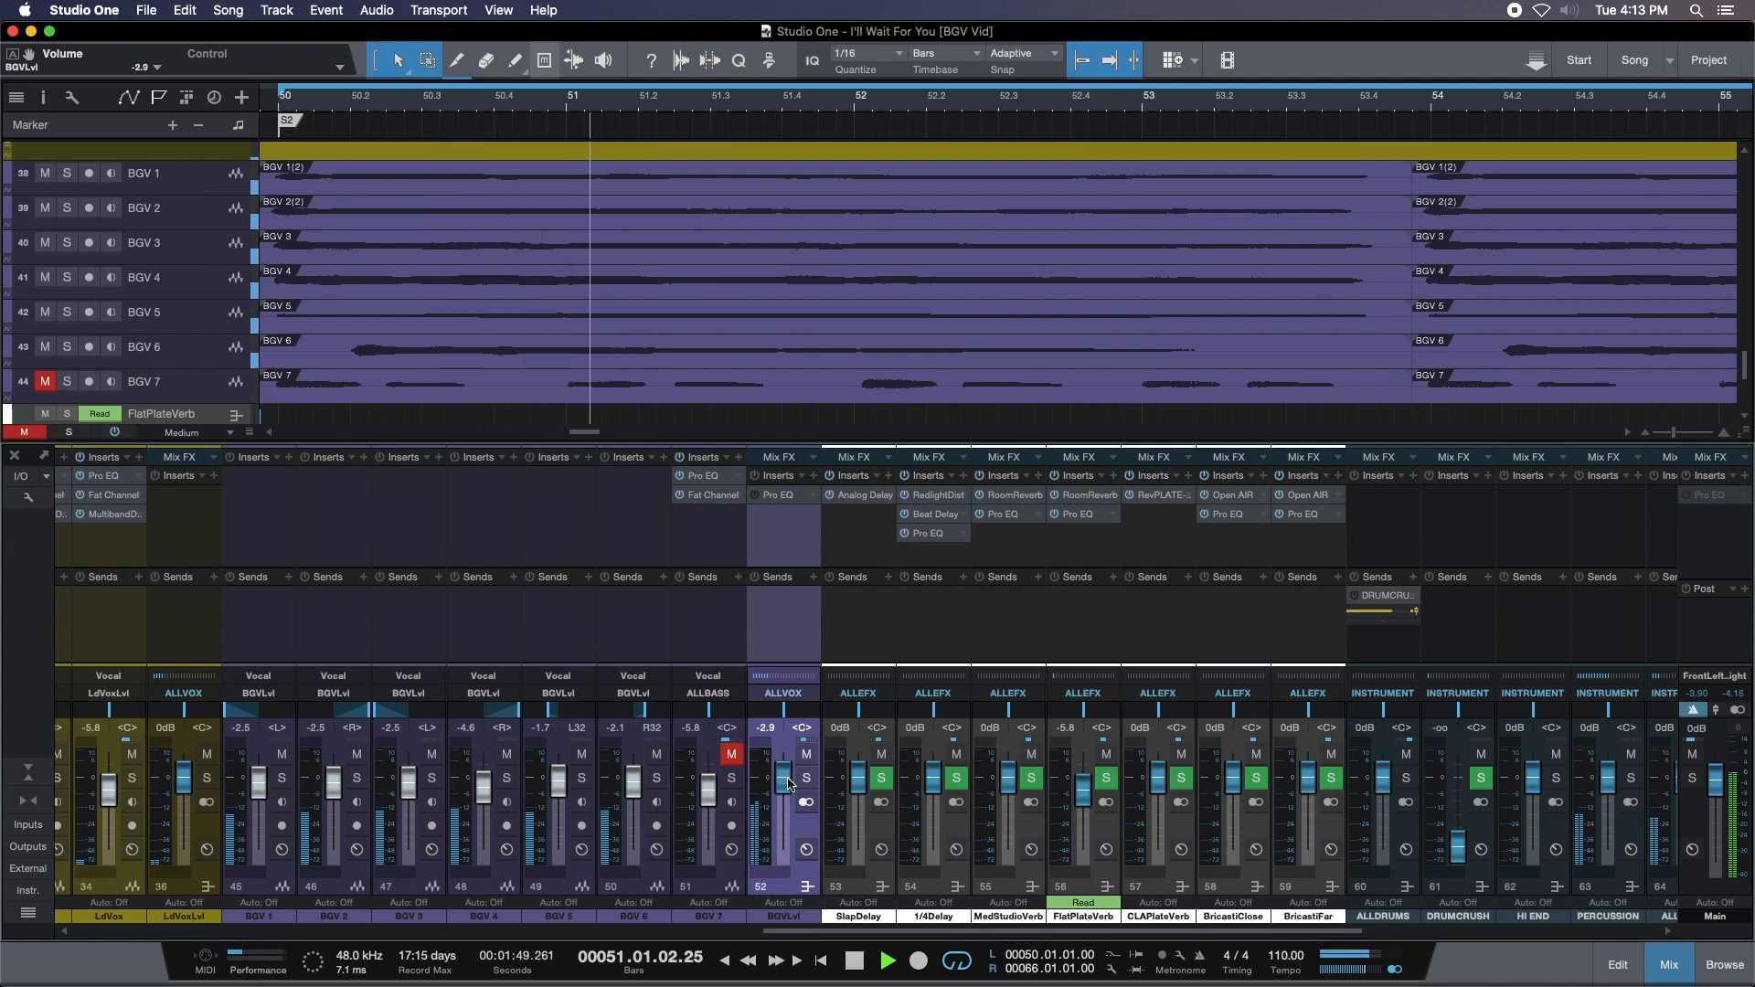
# Mute BGV 3 to 6, audition BGV 1 and 2 together at -4.2 dB, and return both to -2.5 dB.
pyautogui.moveTo(430, 754); pyautogui.dragTo(657, 754)
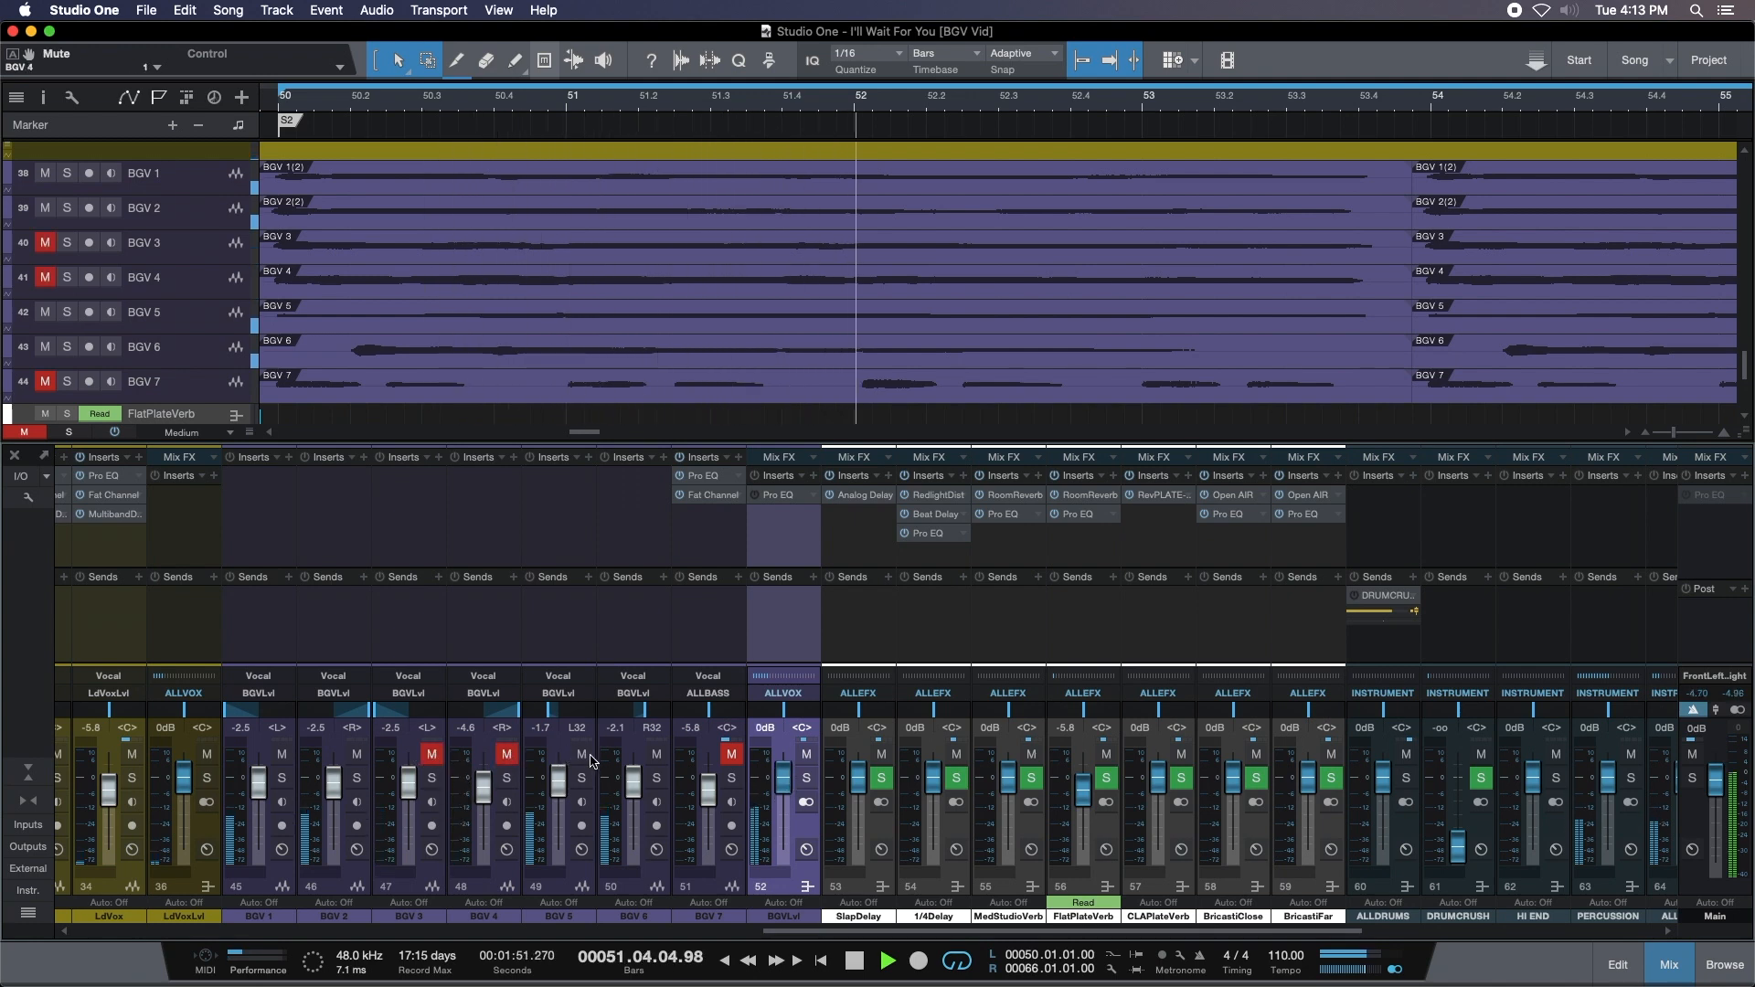
pyautogui.click(279, 634)
pyautogui.keyDown('shift'); pyautogui.click(310, 634); pyautogui.keyUp('shift')
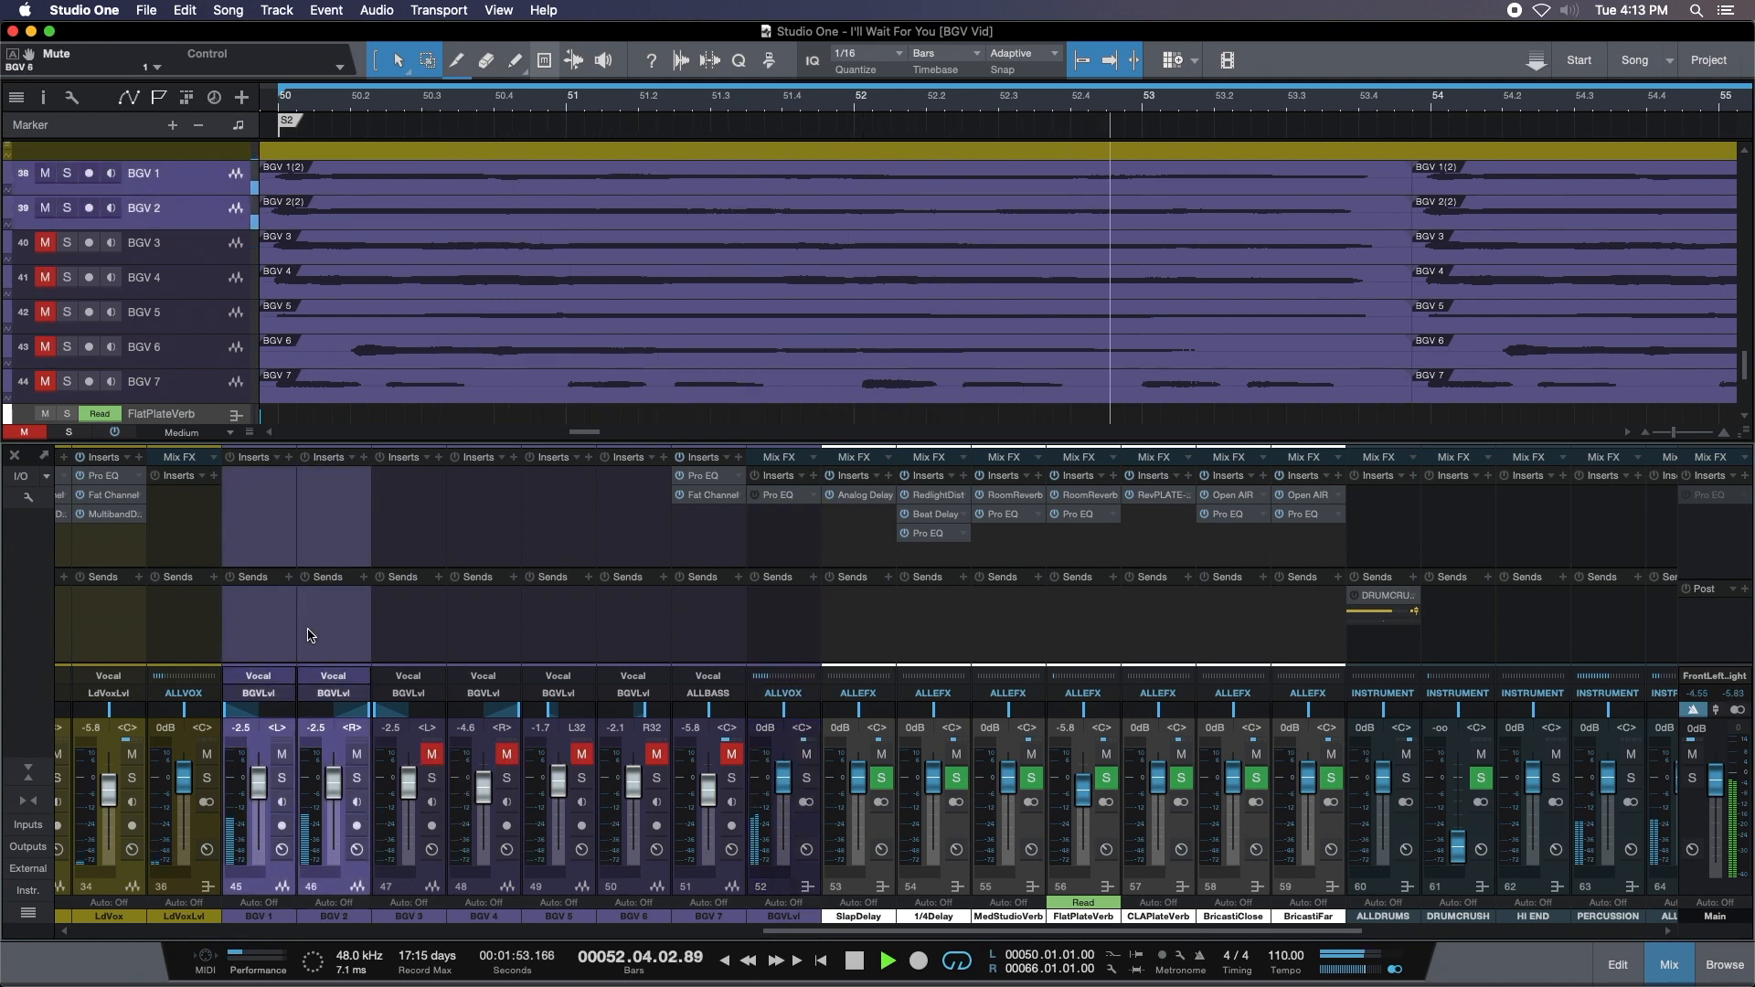
pyautogui.moveTo(265, 793); pyautogui.dragTo(263, 784)
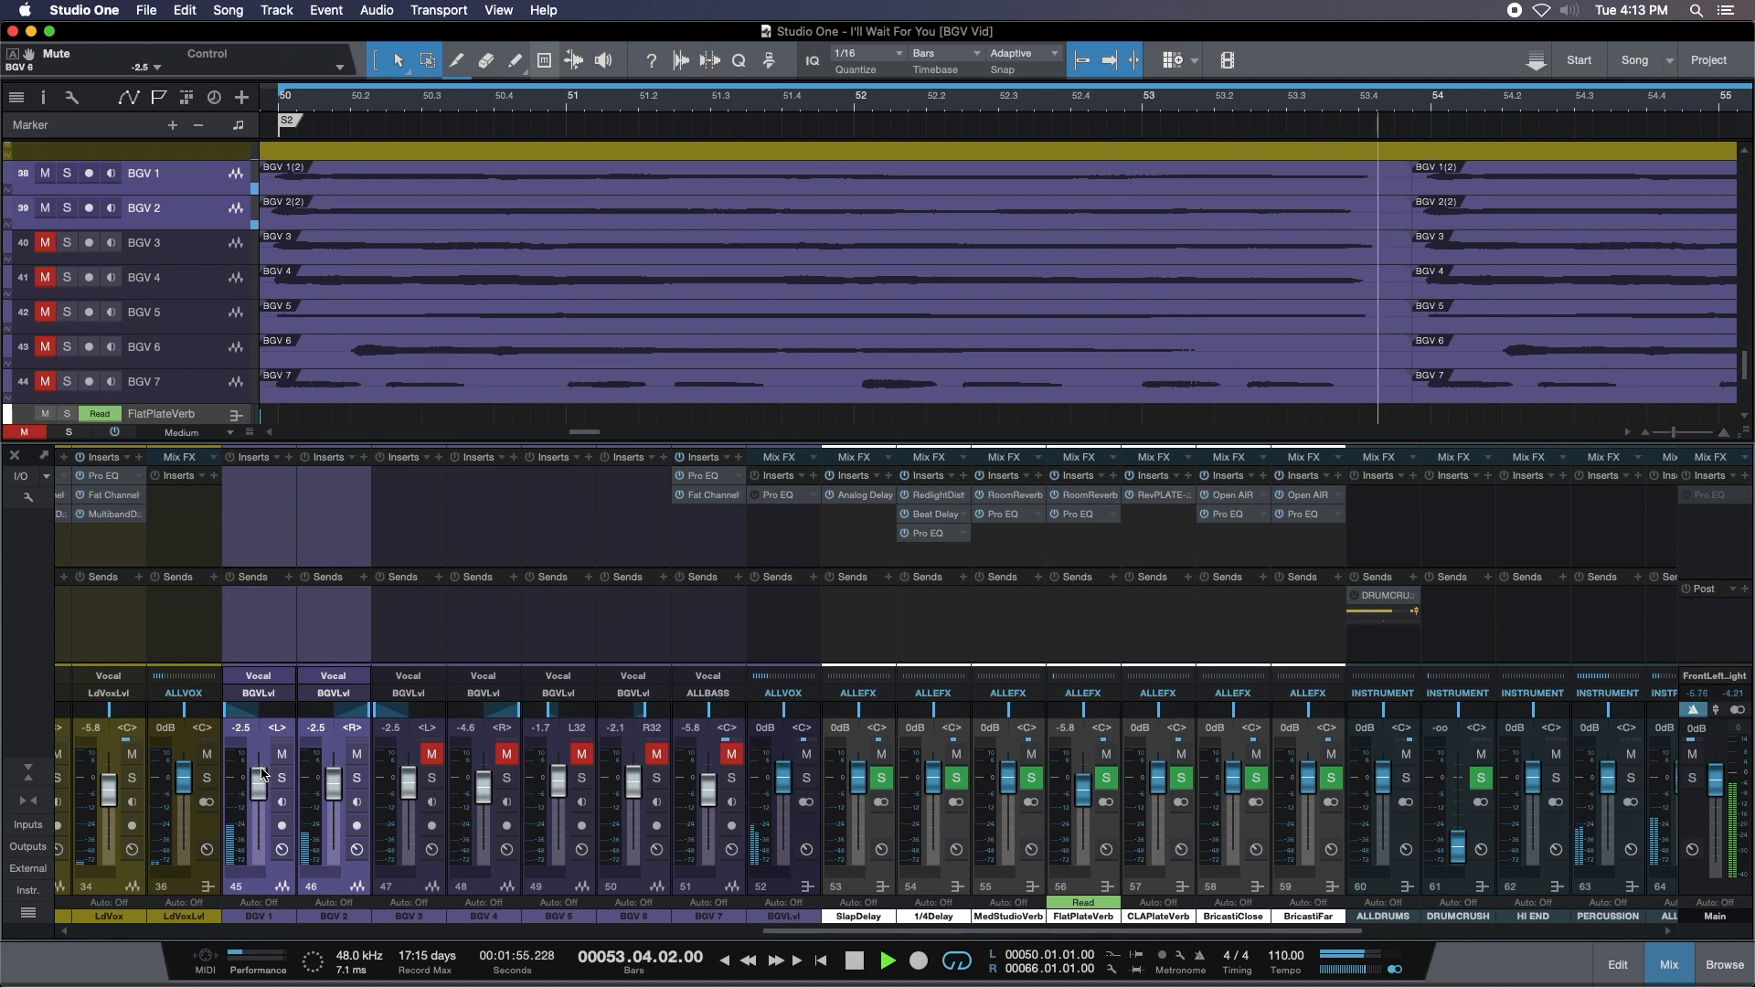
pyautogui.scroll(-2, 262, 783)
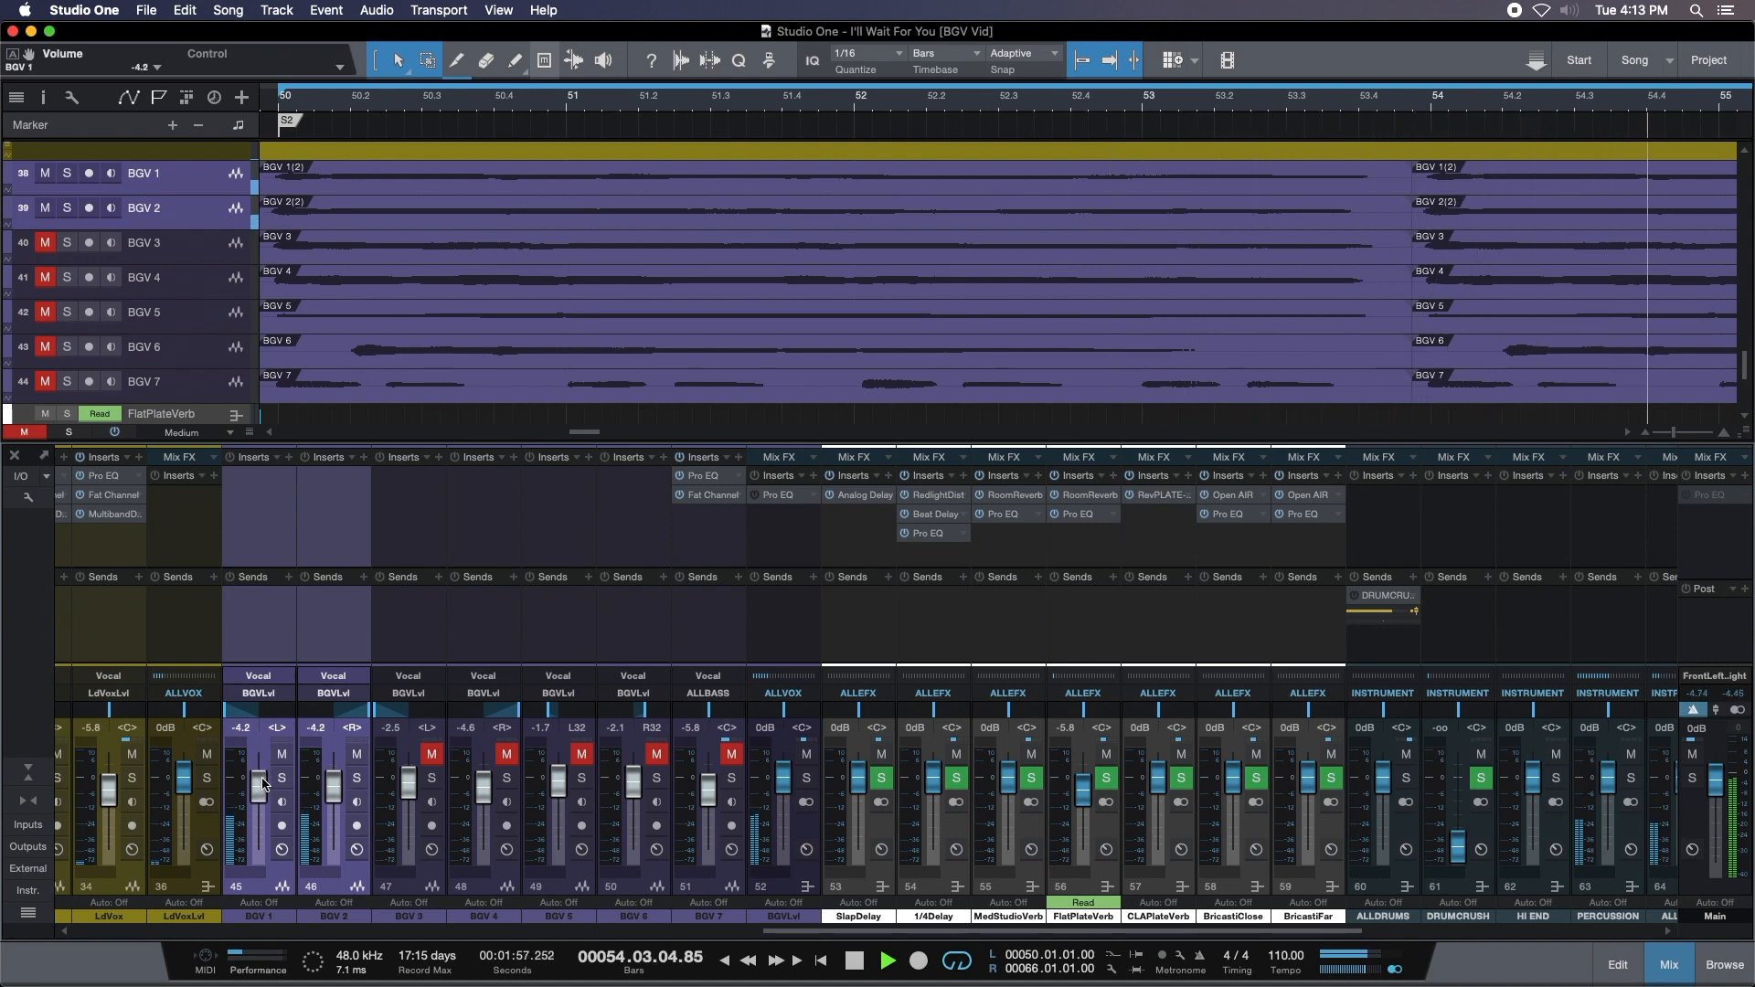
pyautogui.scroll(3, 263, 783)
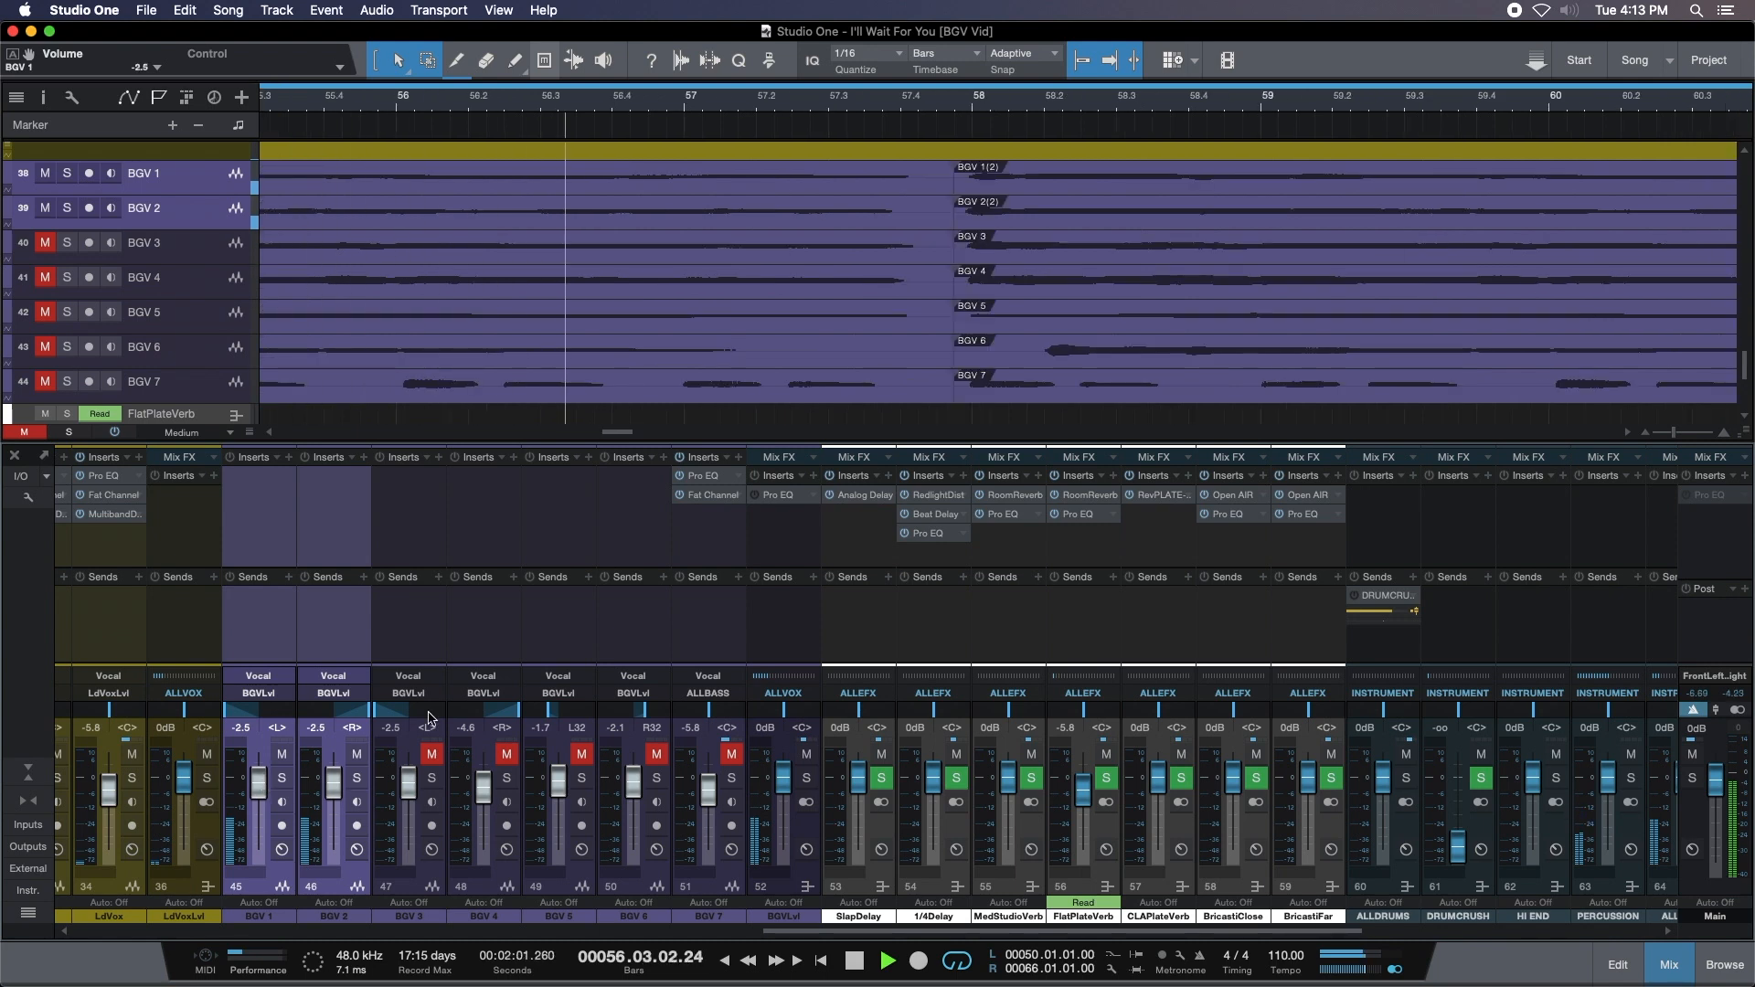
# Unmute BGV 3 and 4 as a pair, and BGV 5 and 6 as a pair.
pyautogui.click(414, 660)
pyautogui.keyDown('shift'); pyautogui.click(478, 661); pyautogui.keyUp('shift')
pyautogui.click(431, 755)
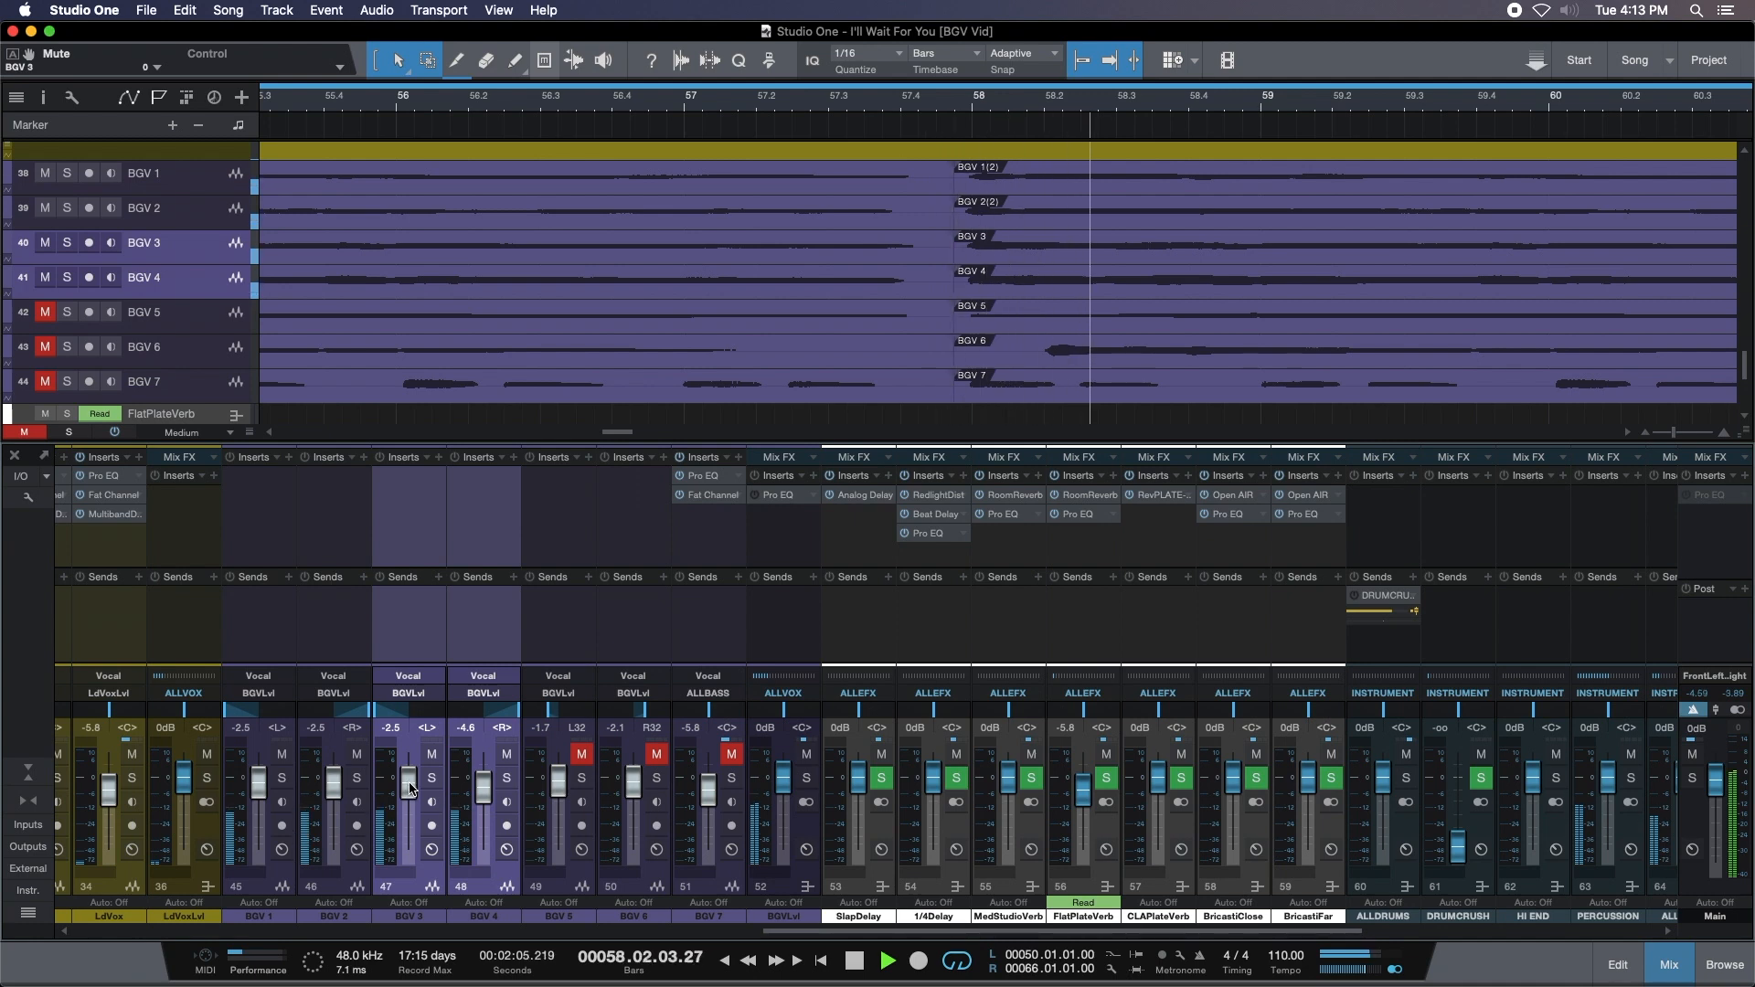
pyautogui.click(559, 621)
pyautogui.keyDown('shift'); pyautogui.click(634, 622); pyautogui.keyUp('shift')
pyautogui.click(582, 754)
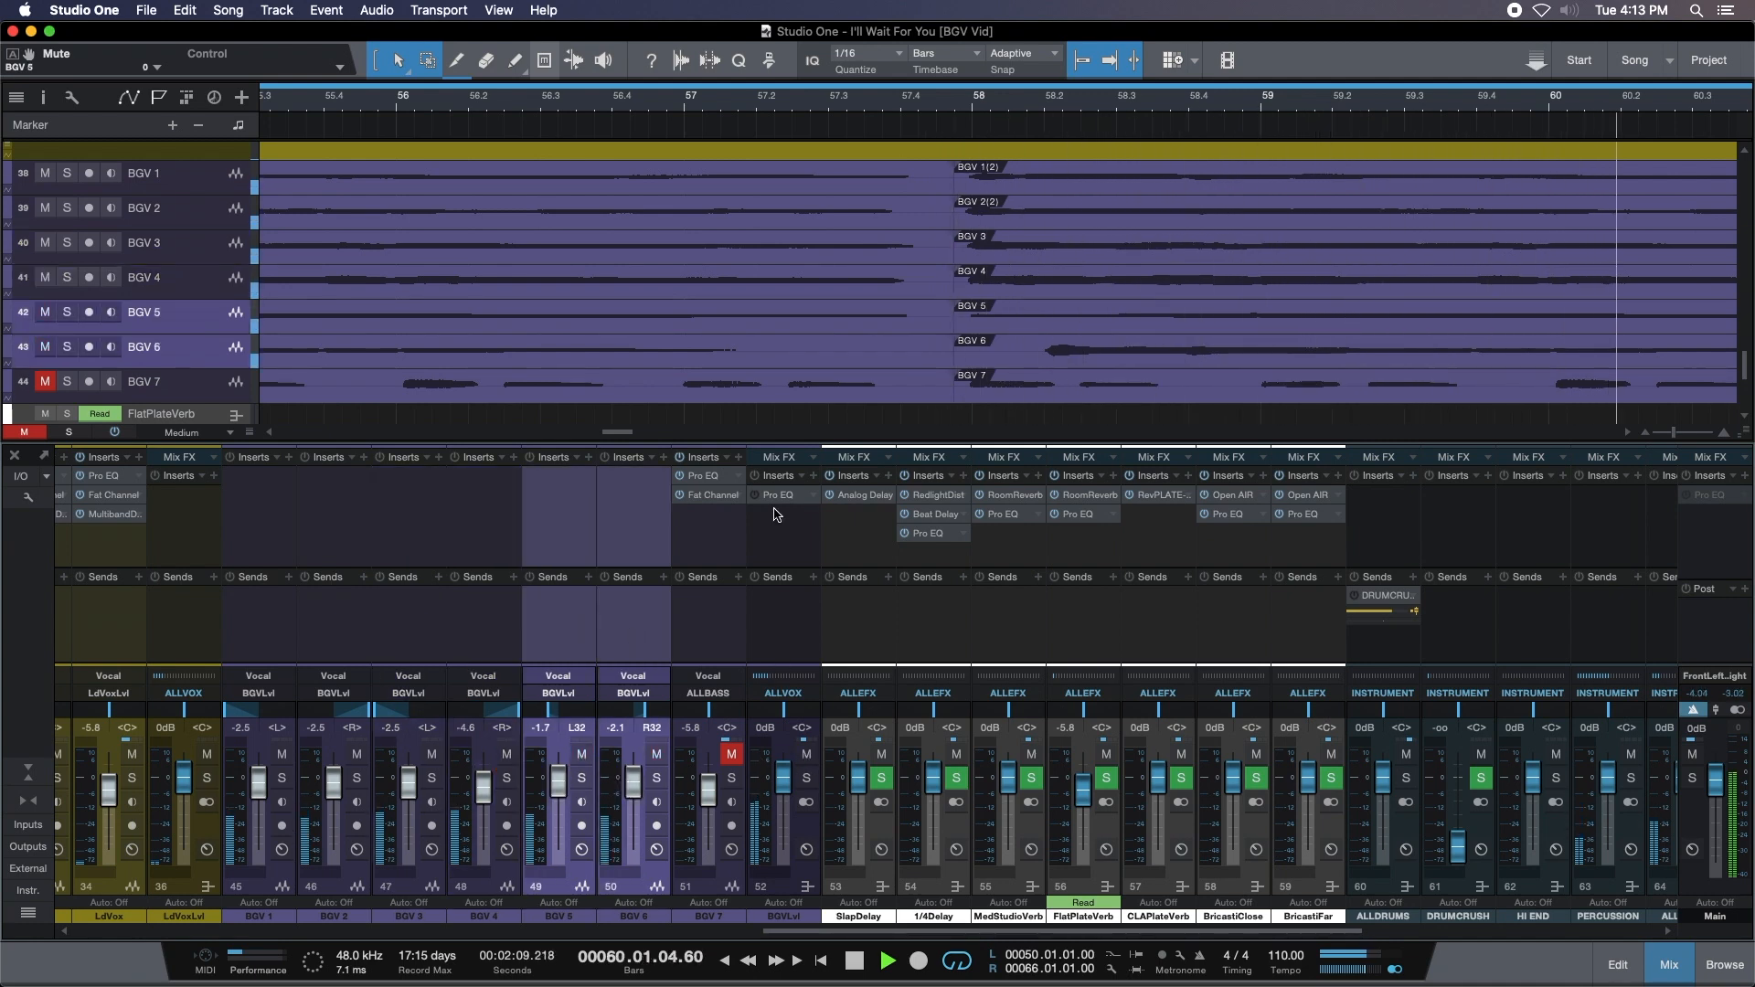
# Lower the BGVLvl bus fader to -6.7 dB, and unmute BGV 7 with its fader at -6.3 dB.
pyautogui.moveTo(783, 775); pyautogui.dragTo(790, 799)
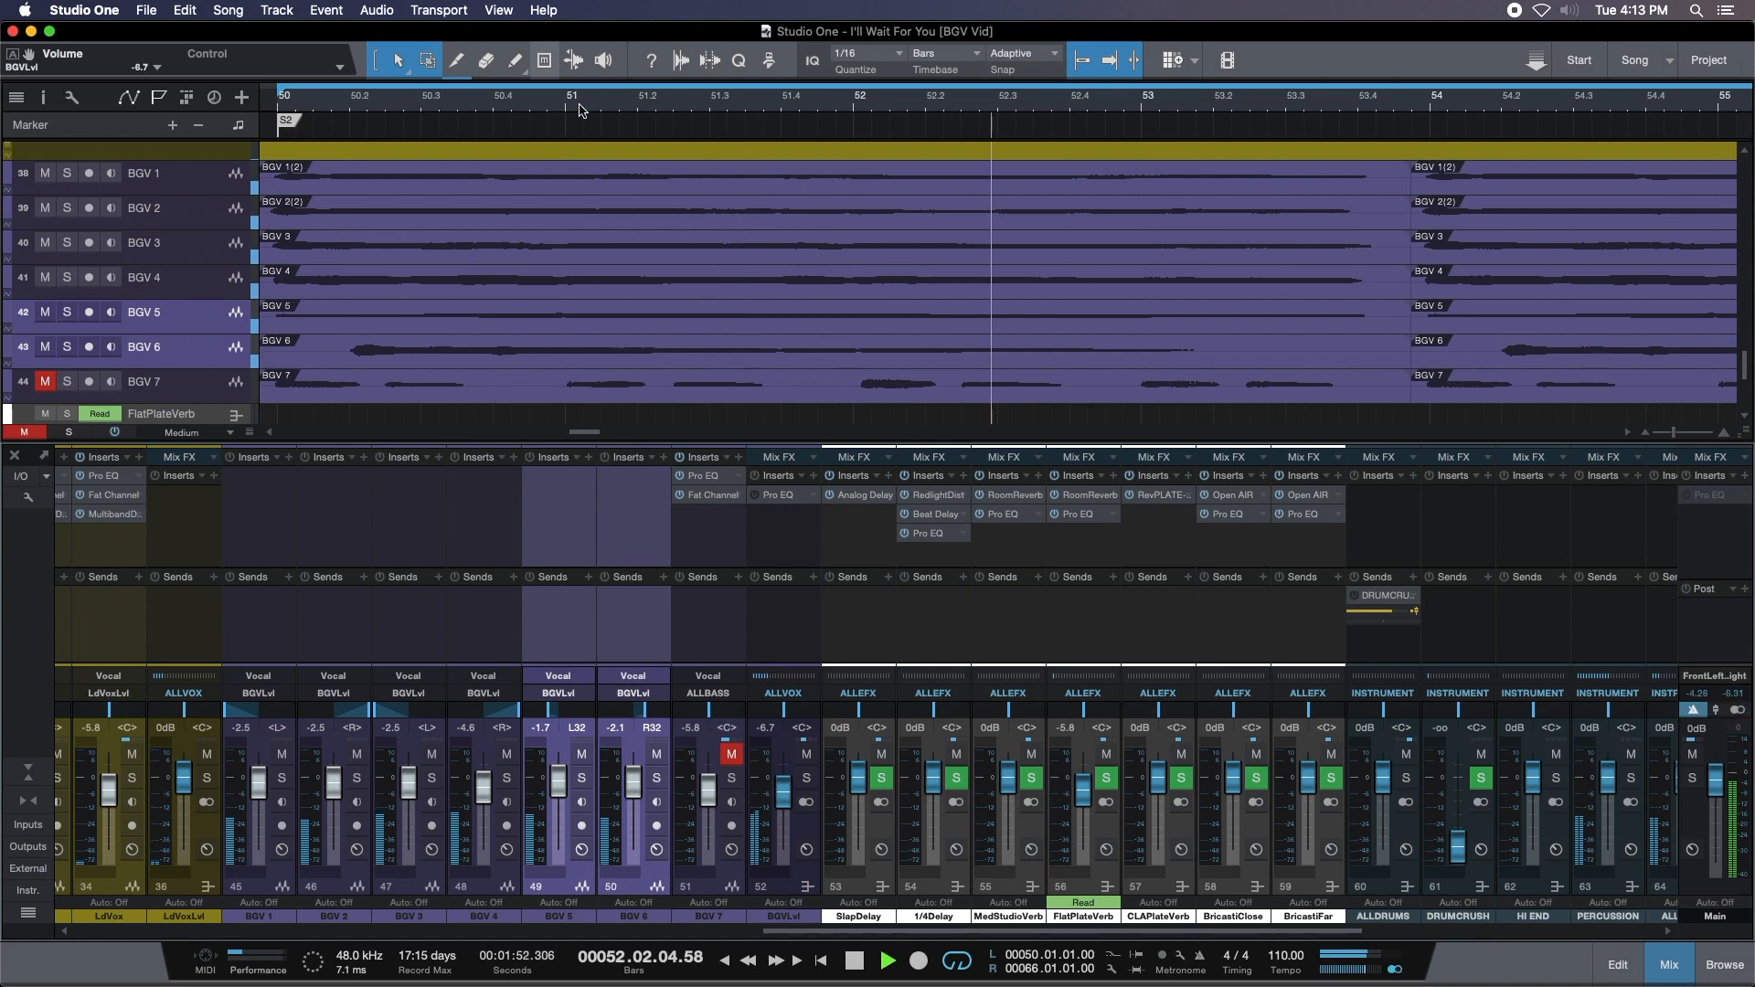
pyautogui.moveTo(535, 95); pyautogui.dragTo(547, 78)
pyautogui.click(355, 103)
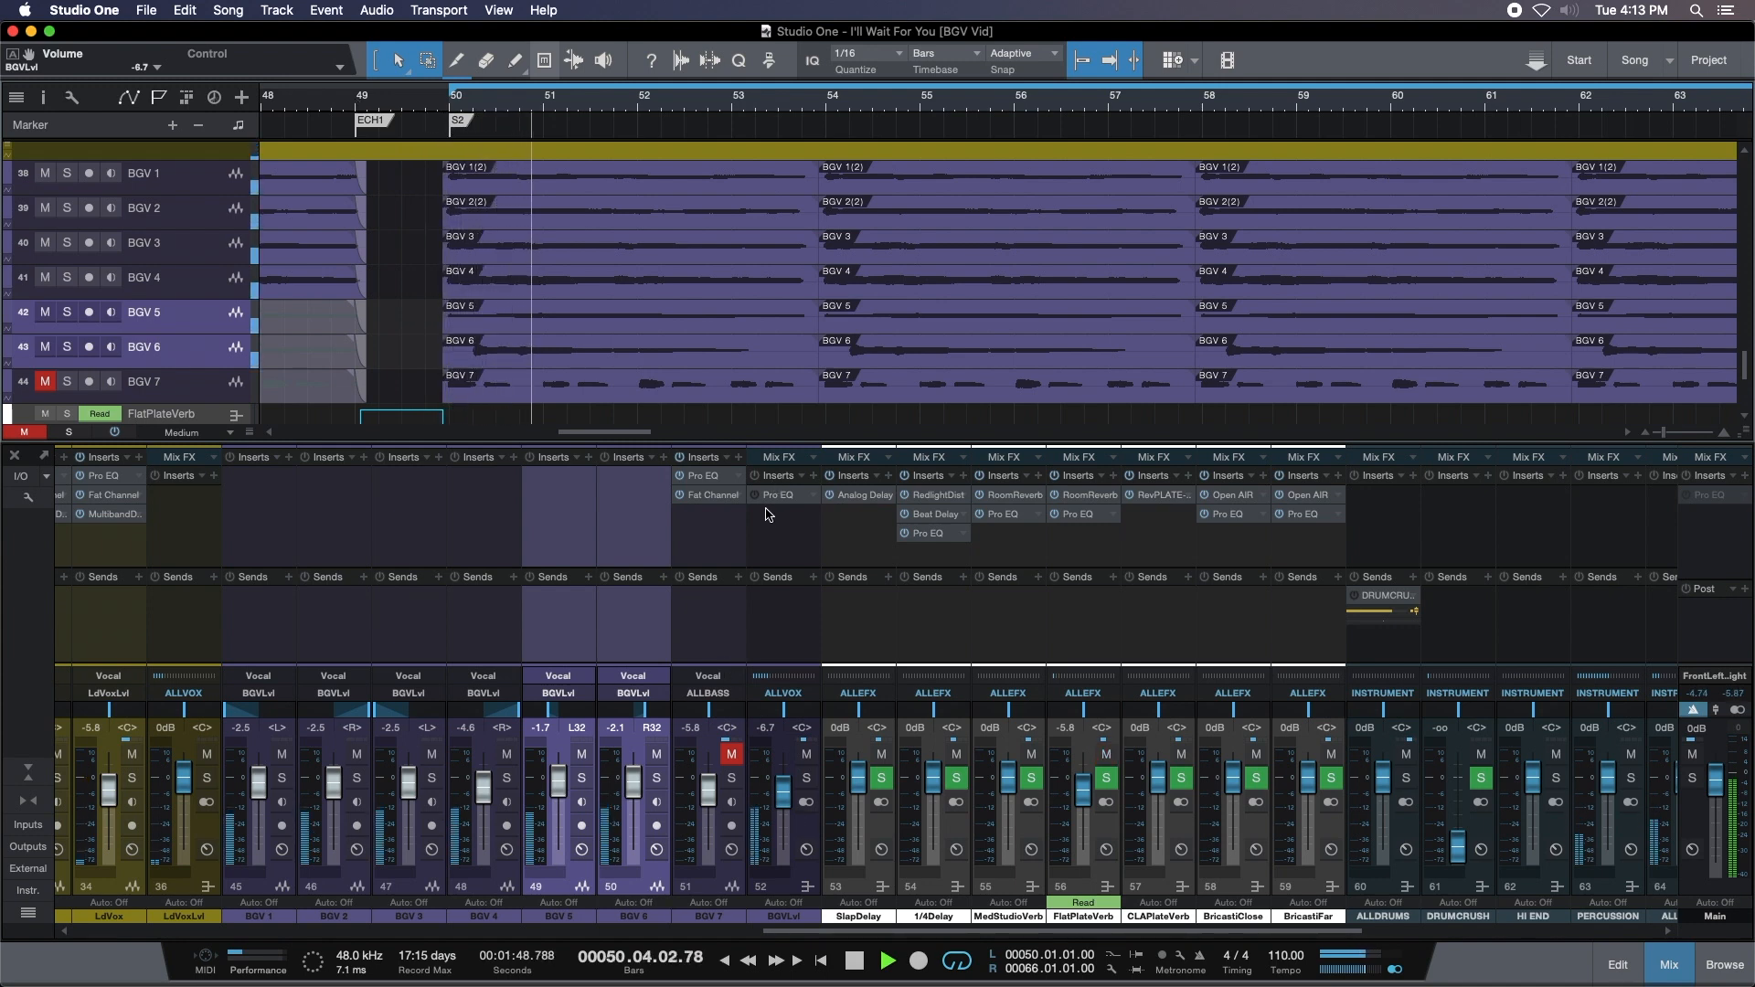
pyautogui.click(731, 754)
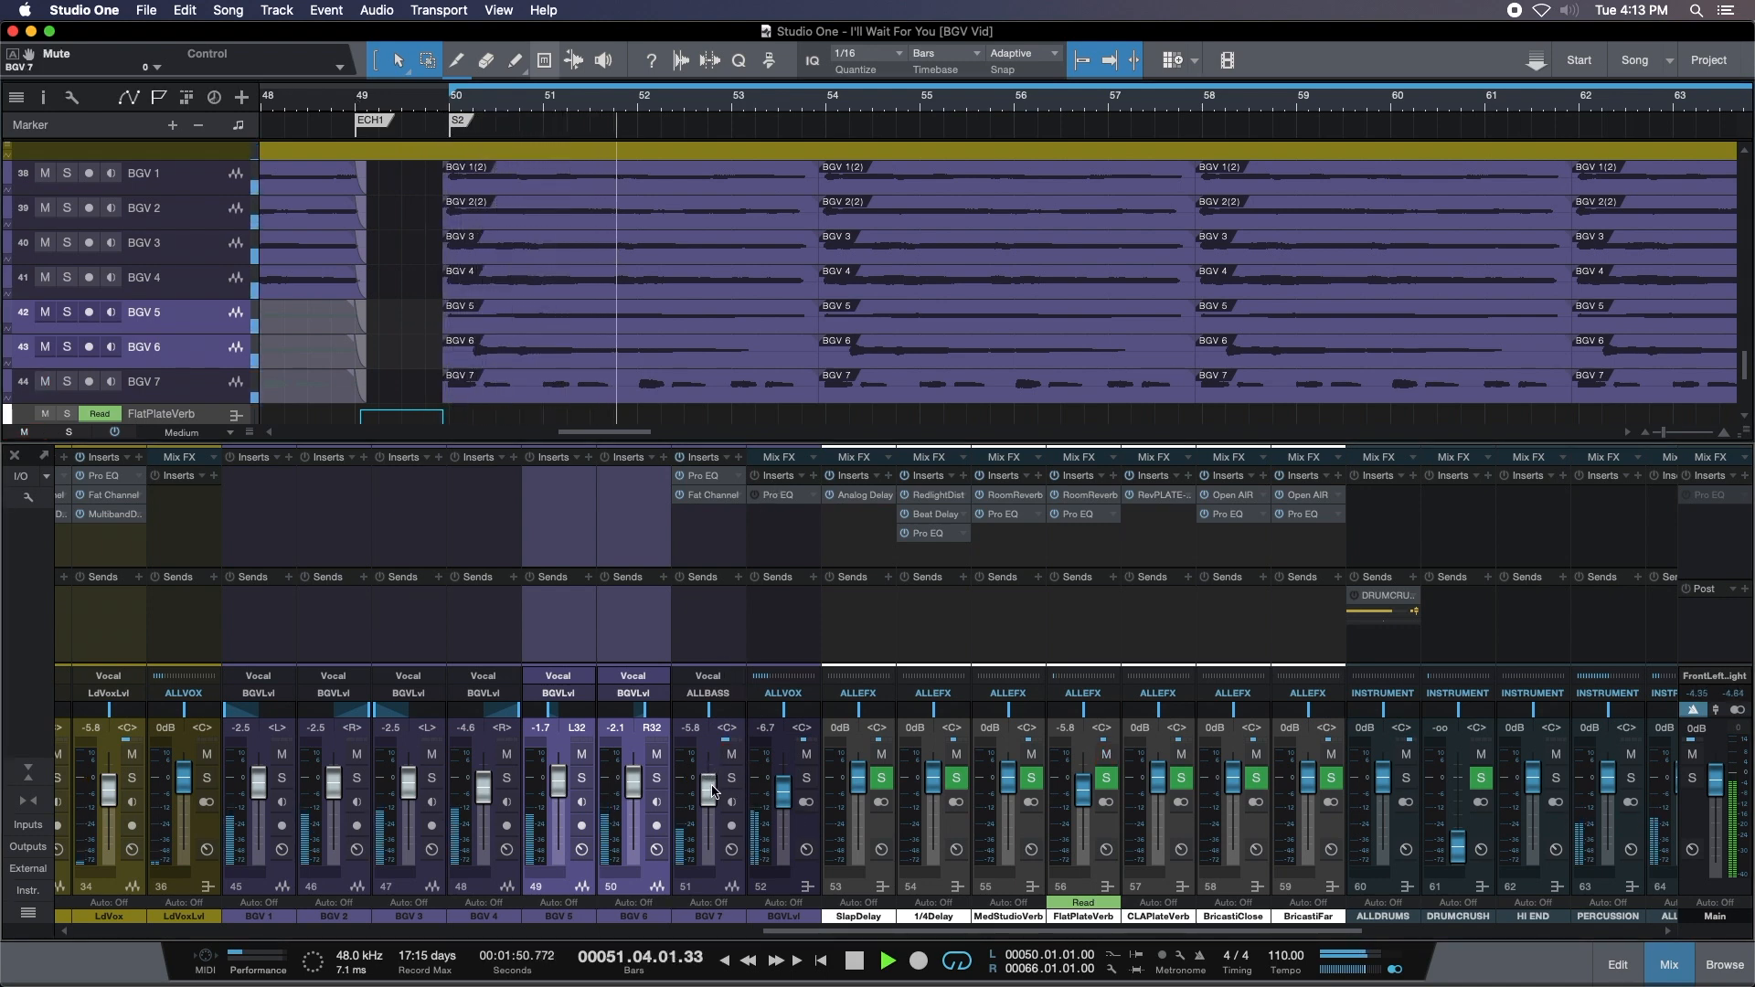
pyautogui.moveTo(712, 788); pyautogui.dragTo(711, 794)
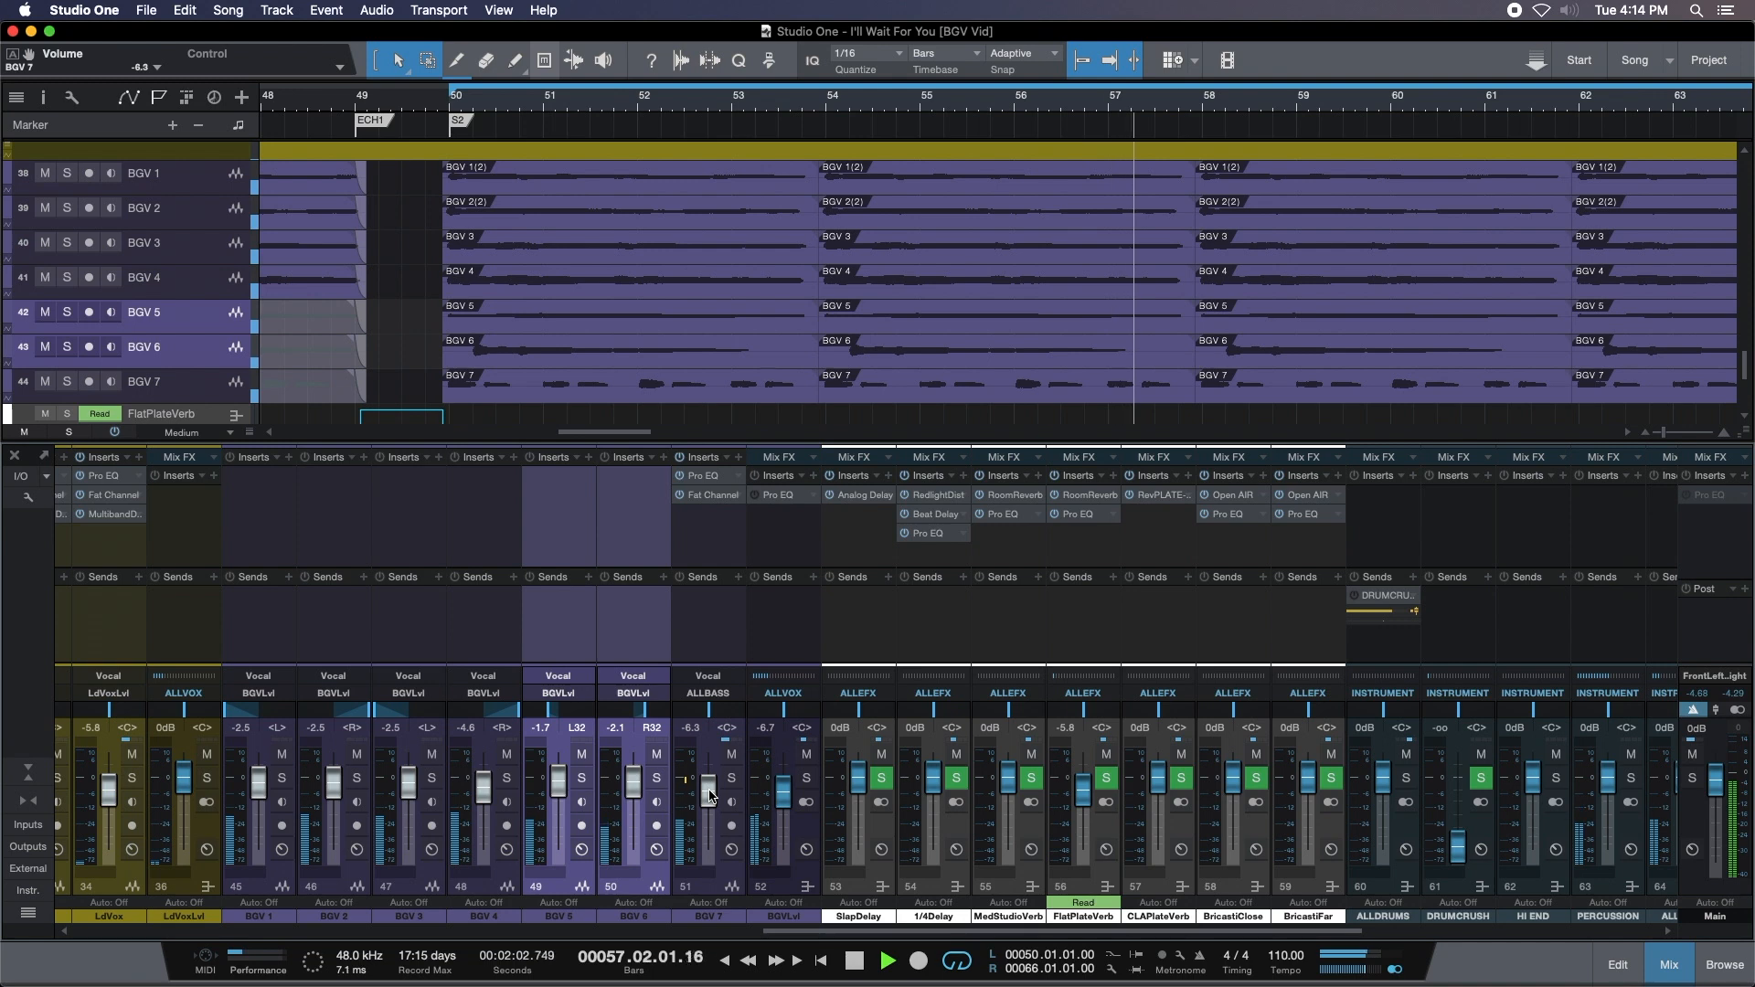
# Solo the BGVLvl bus and open its Pro EQ.
pyautogui.click(795, 766)
pyautogui.click(805, 778)
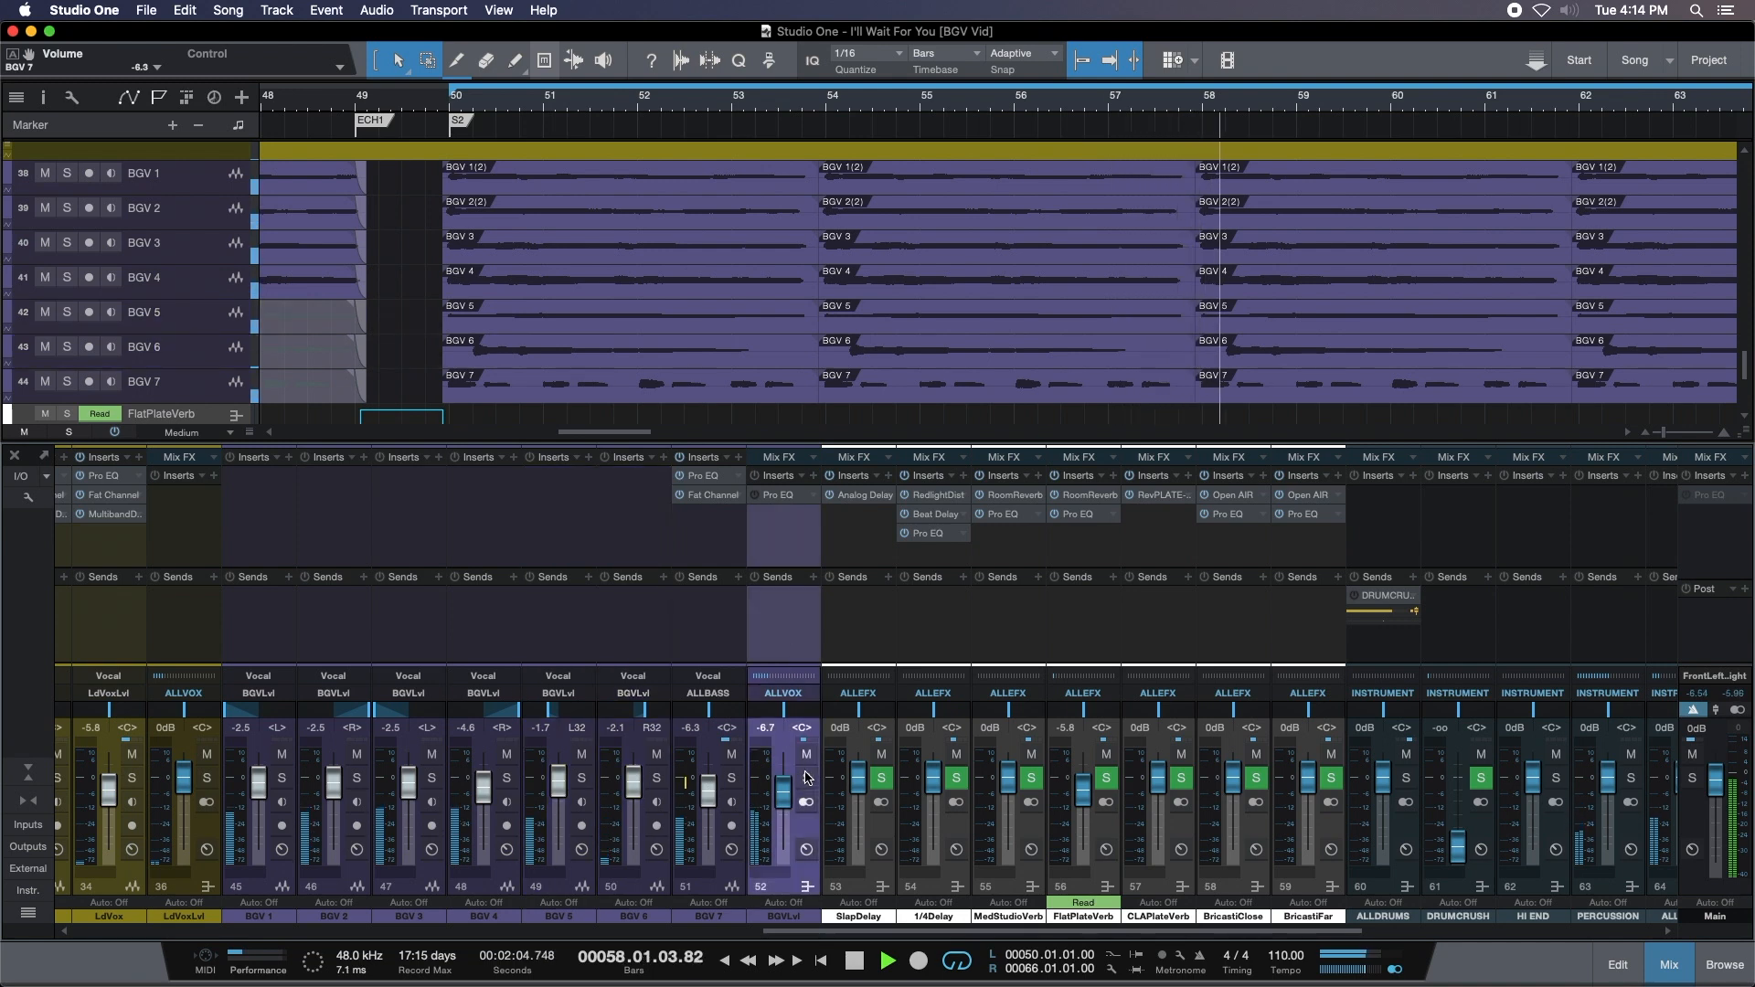
pyautogui.click(768, 498)
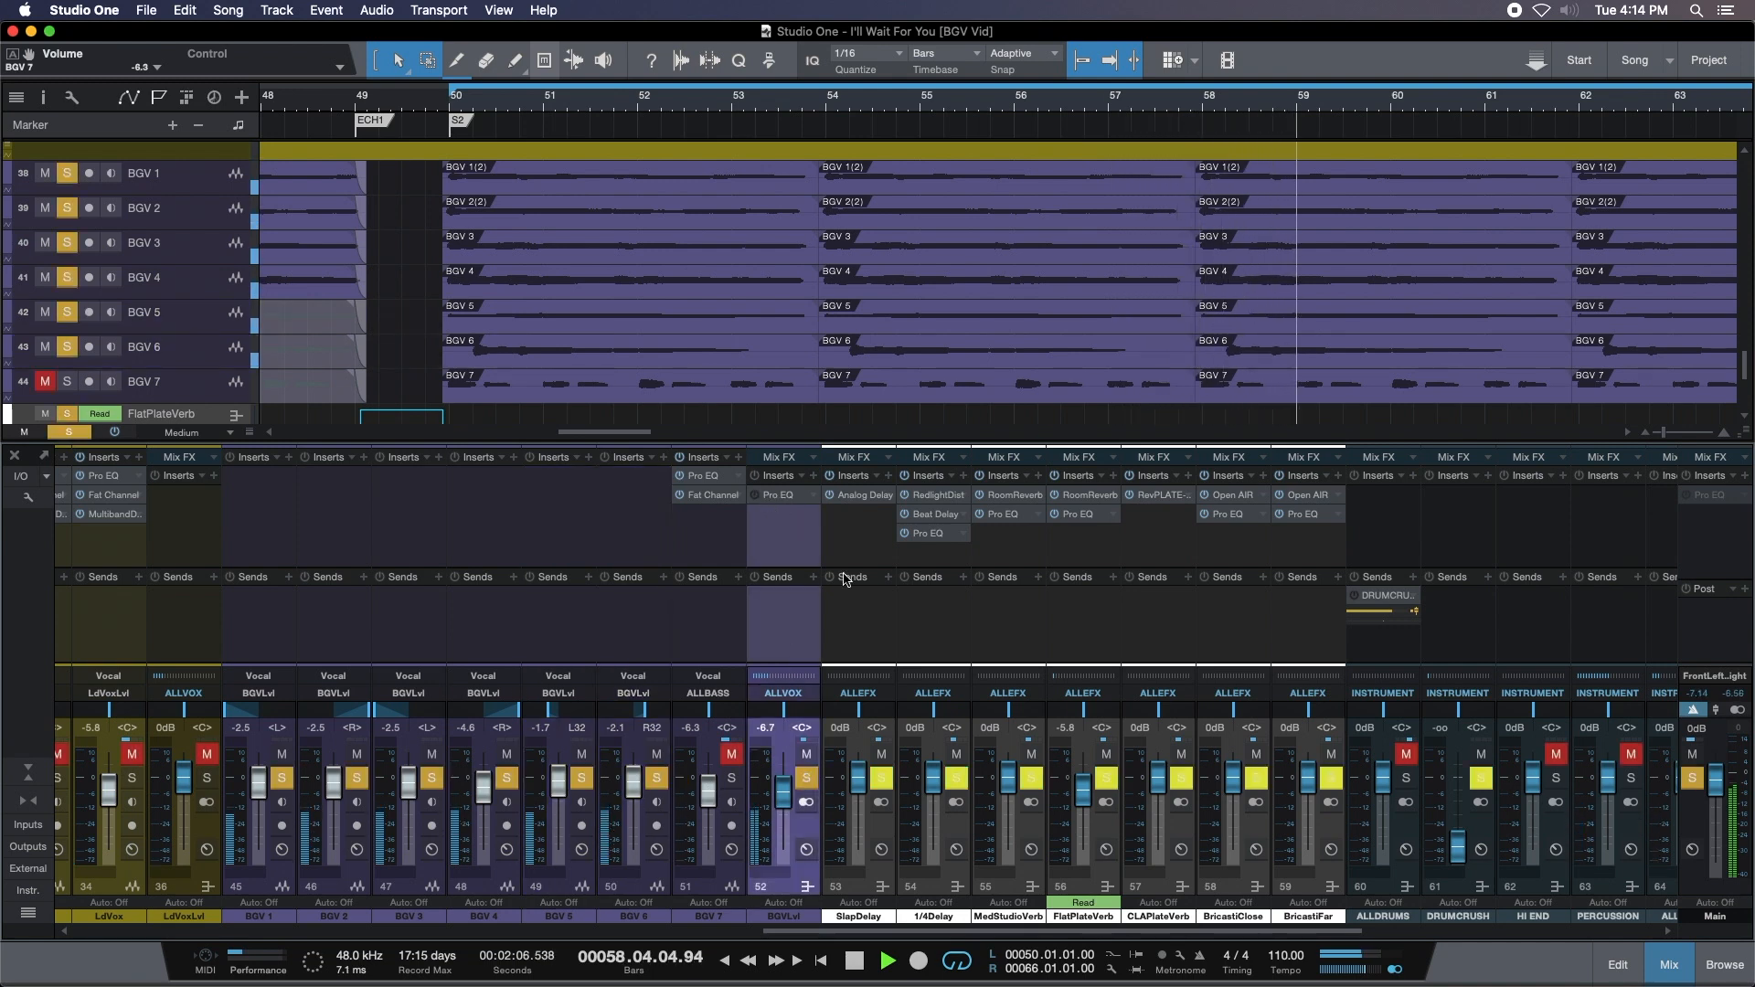
# Load the default preset in the BGVLvl Pro EQ and switch the EQ back on.
pyautogui.moveTo(1363, 279); pyautogui.dragTo(1019, 308)
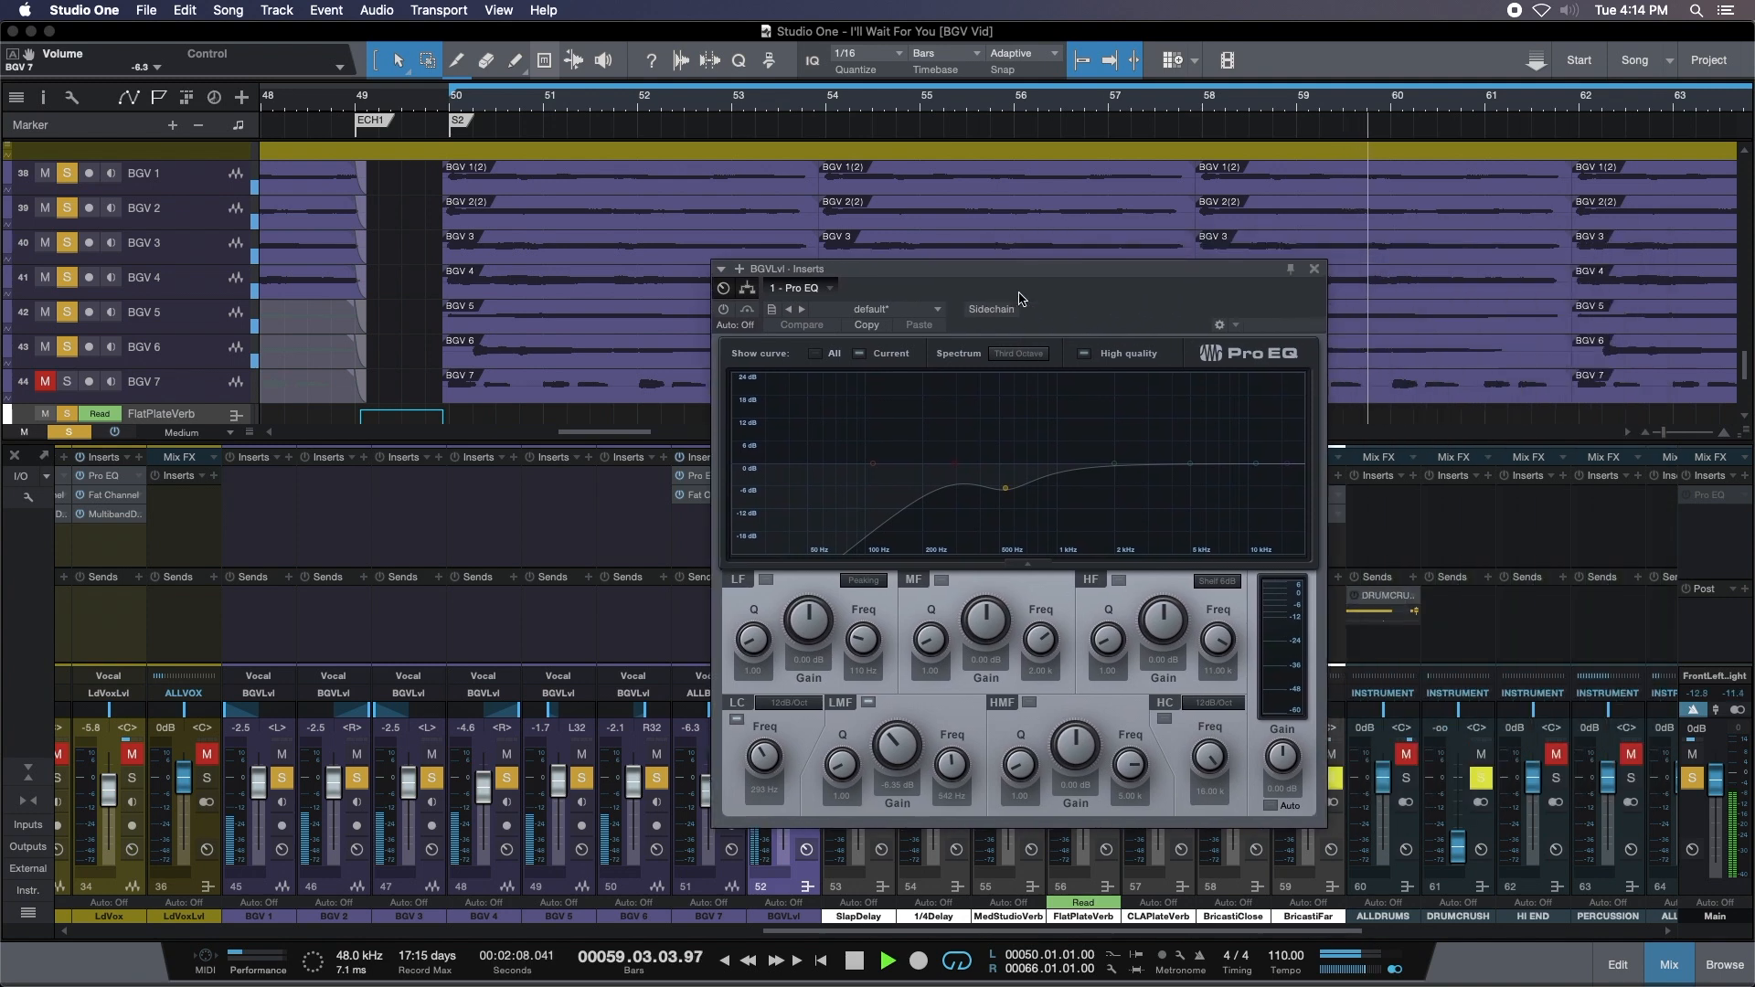
pyautogui.click(898, 309)
pyautogui.click(1076, 321)
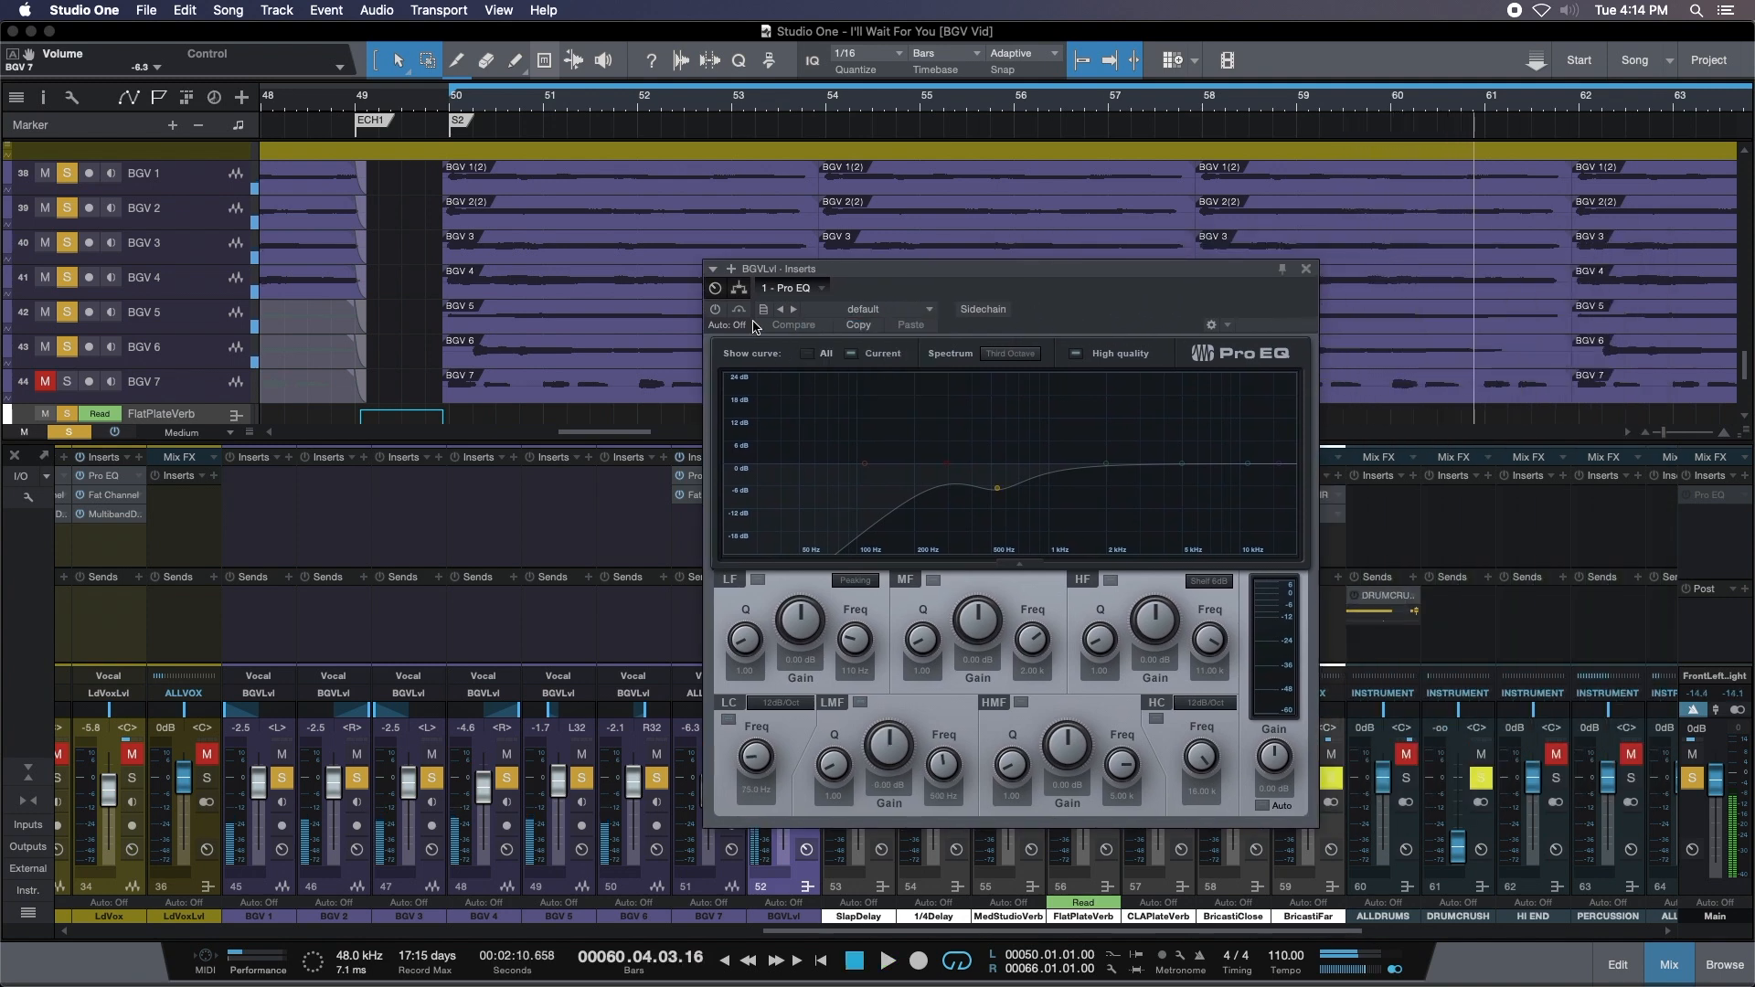
pyautogui.click(715, 309)
pyautogui.press('space')
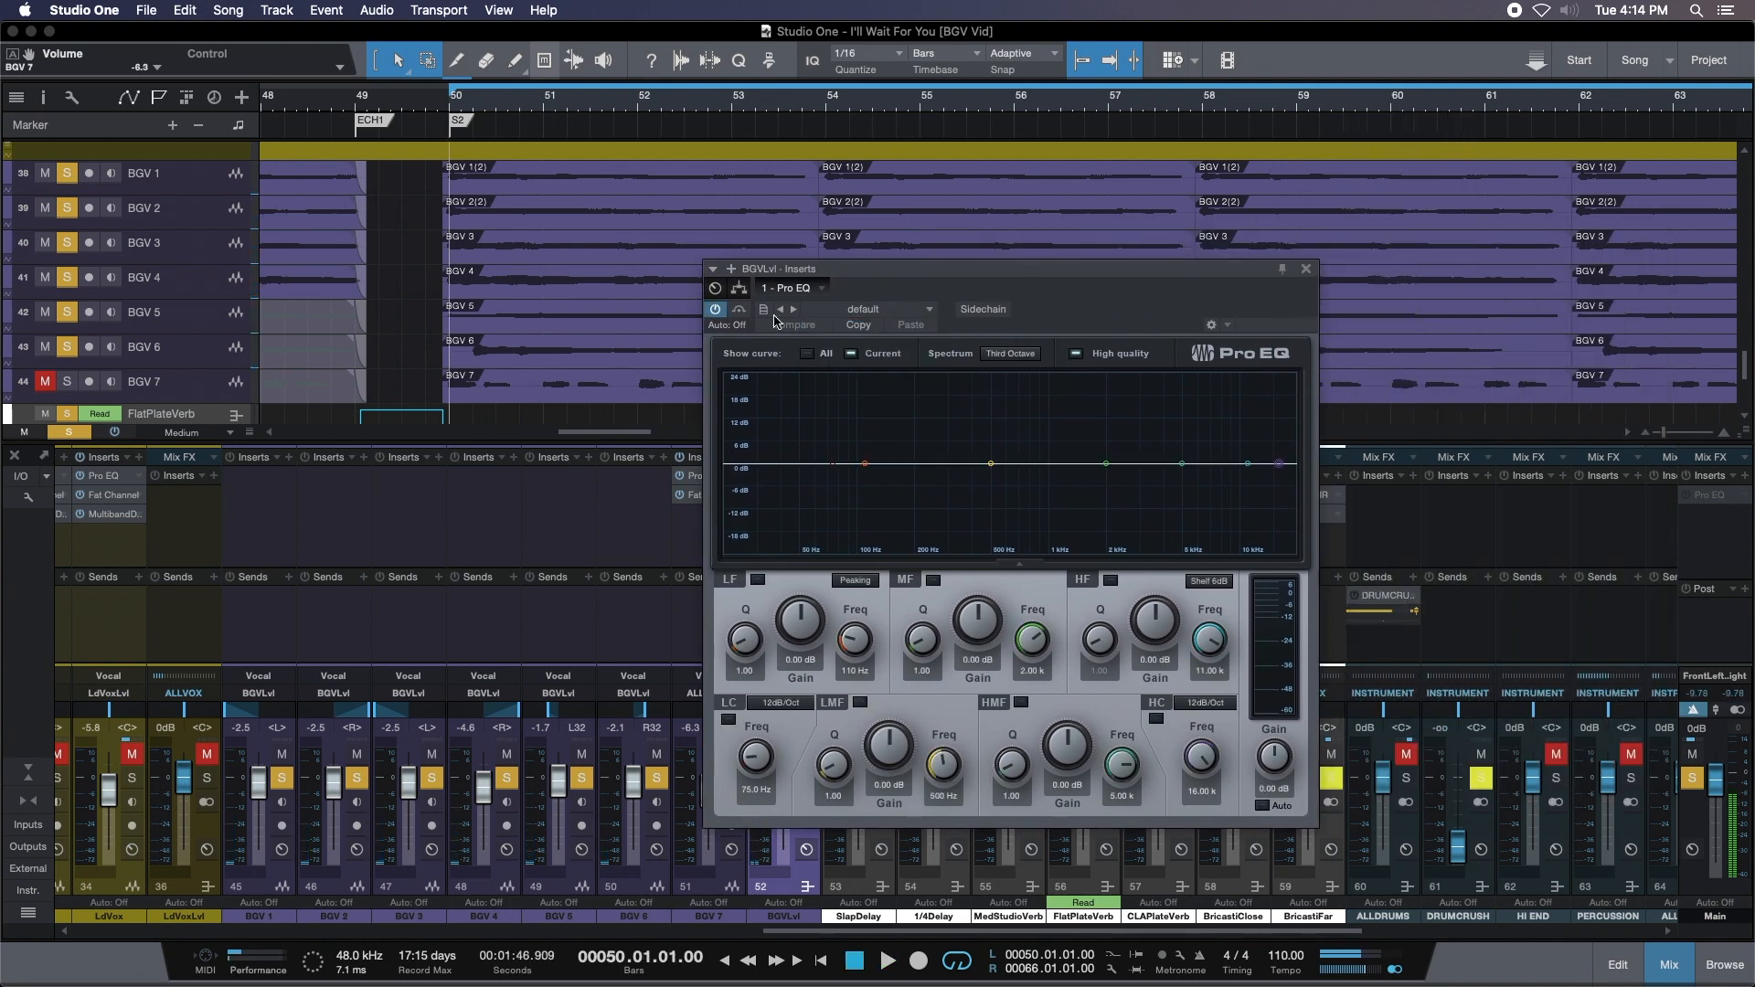
# Audition the soloed background vocals and set the Pro EQ low cut to 225 Hz.
pyautogui.moveTo(1173, 309); pyautogui.dragTo(1052, 272)
pyautogui.press('space')
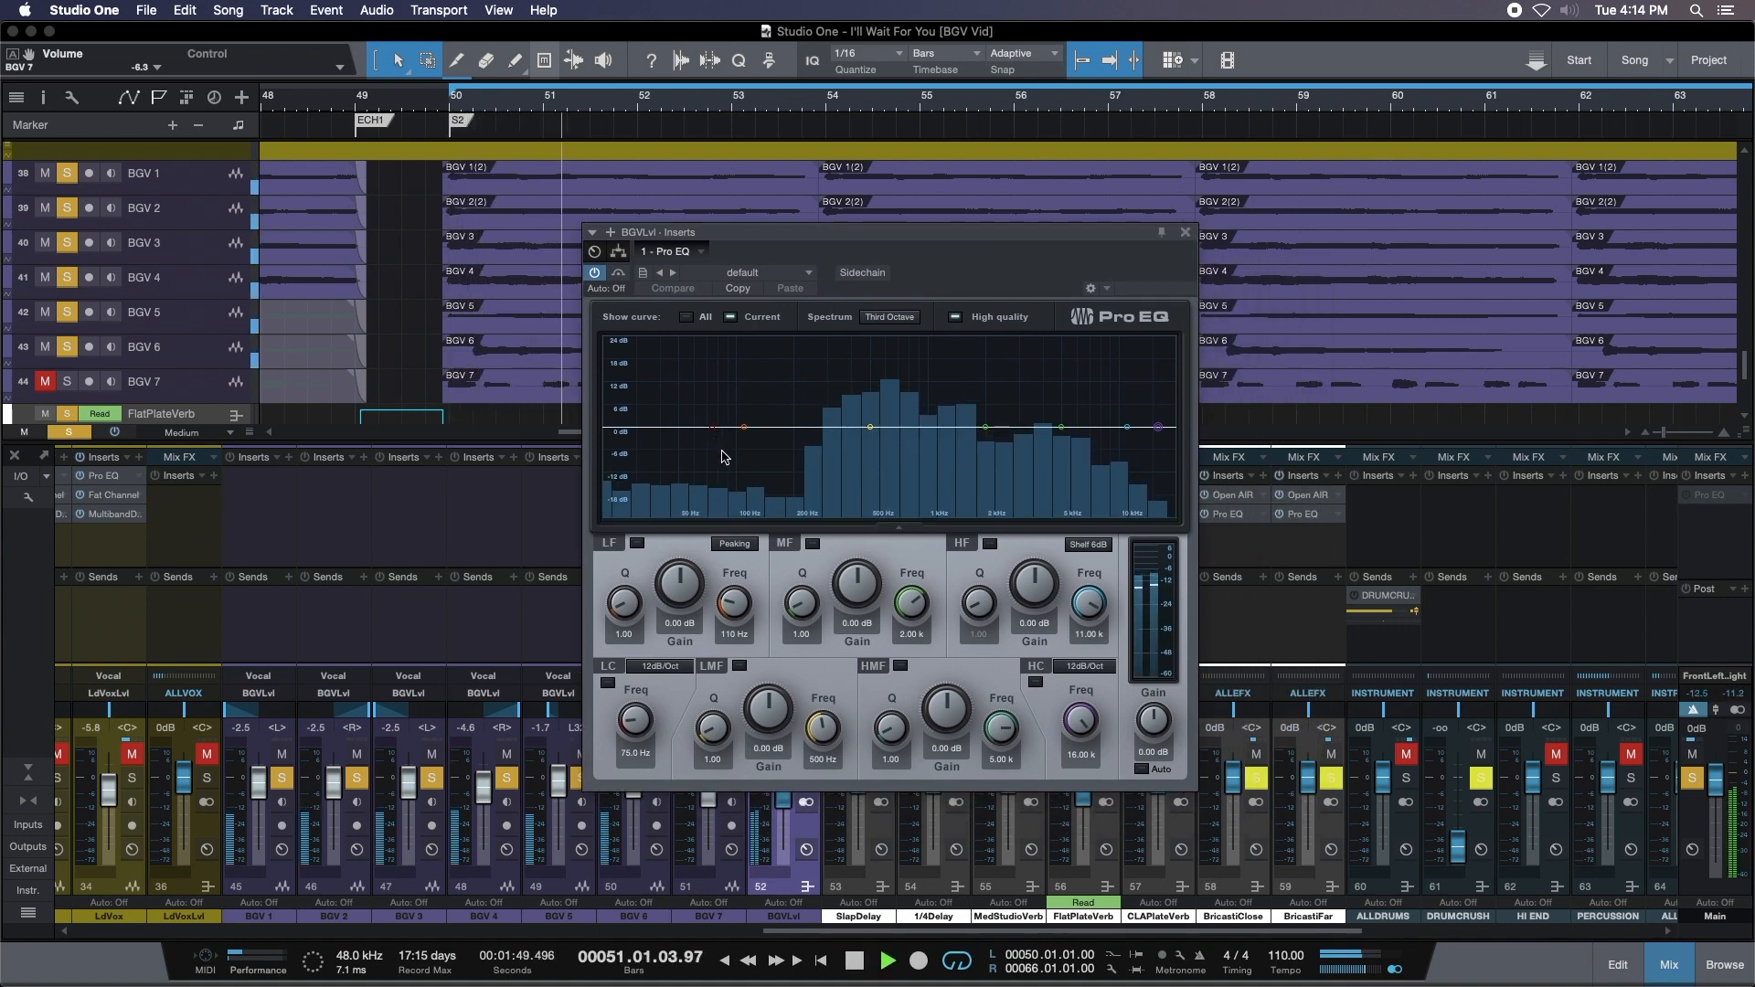
pyautogui.press('space')
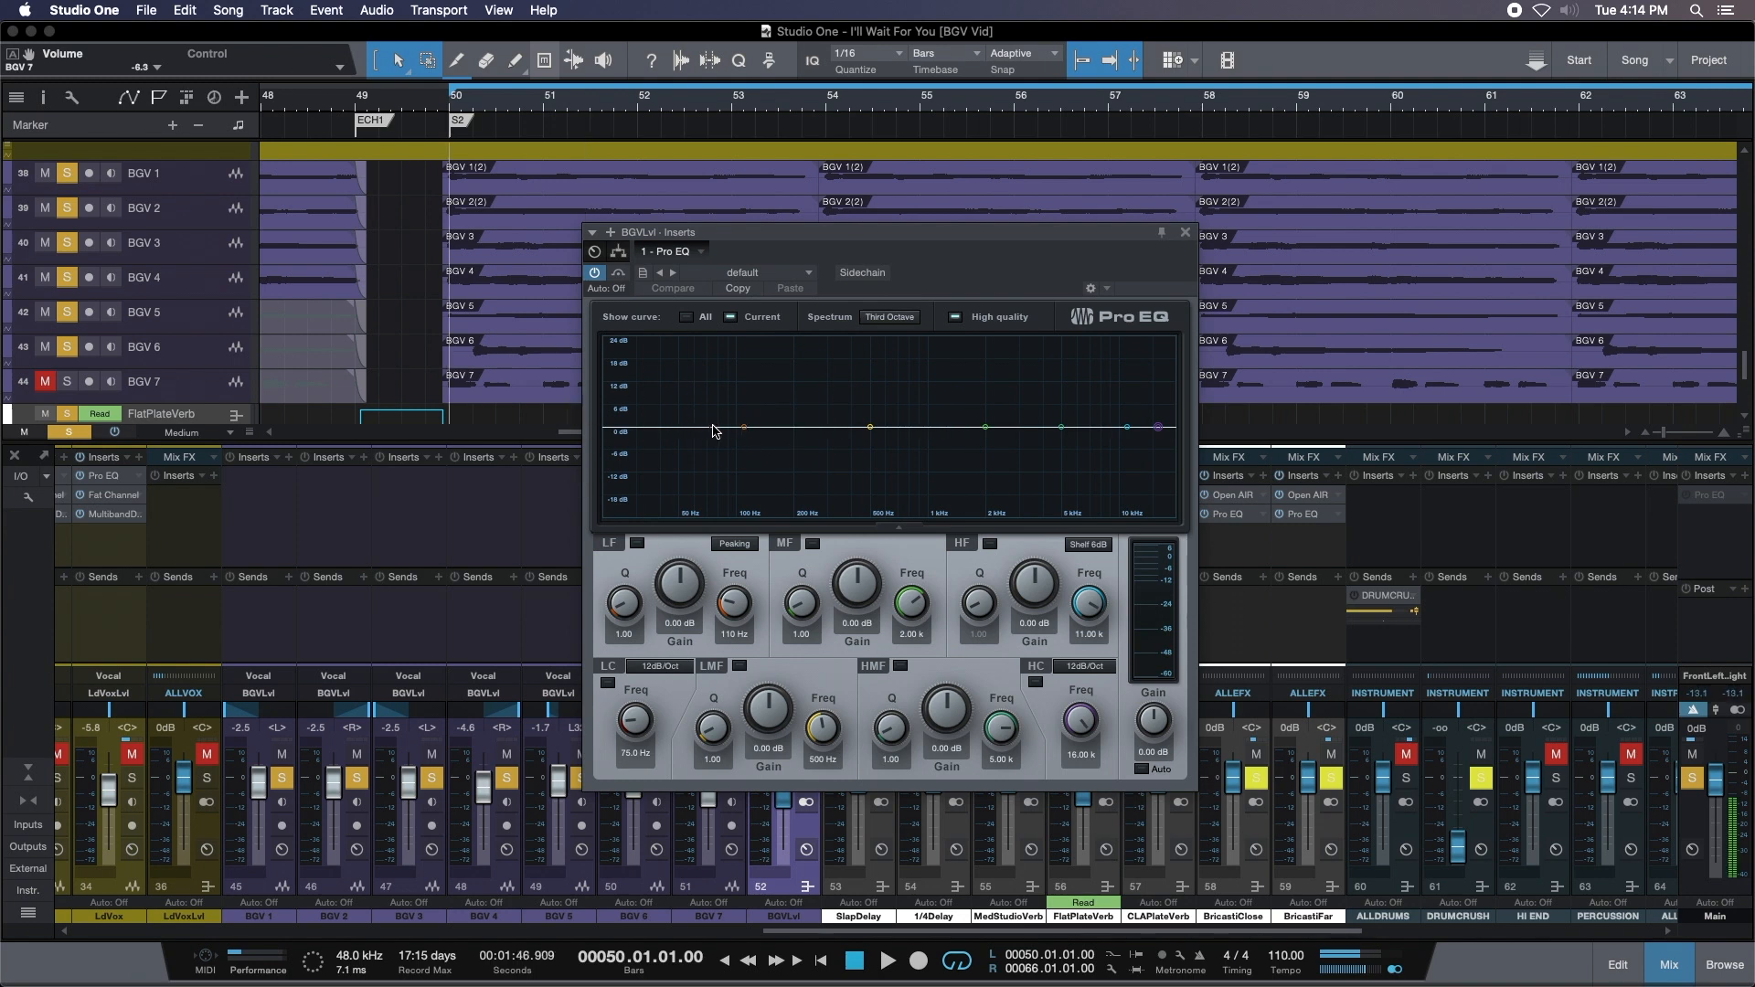
pyautogui.press('space')
pyautogui.moveTo(715, 432); pyautogui.dragTo(805, 440)
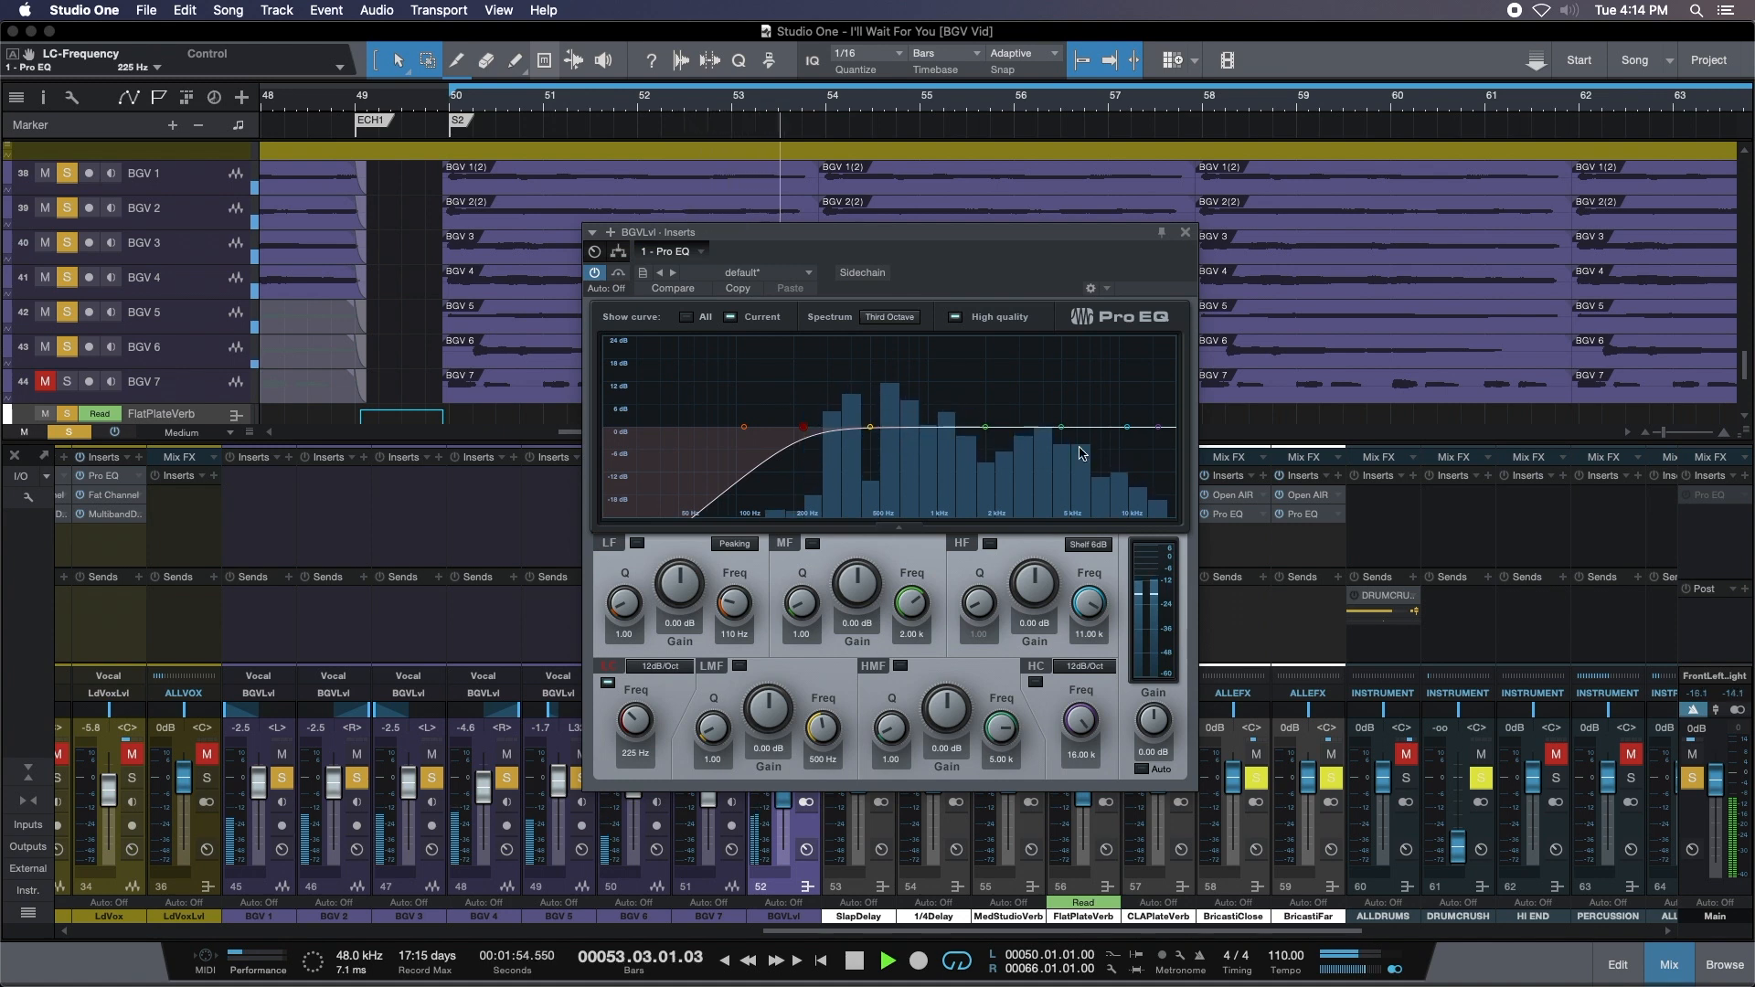
pyautogui.press('space')
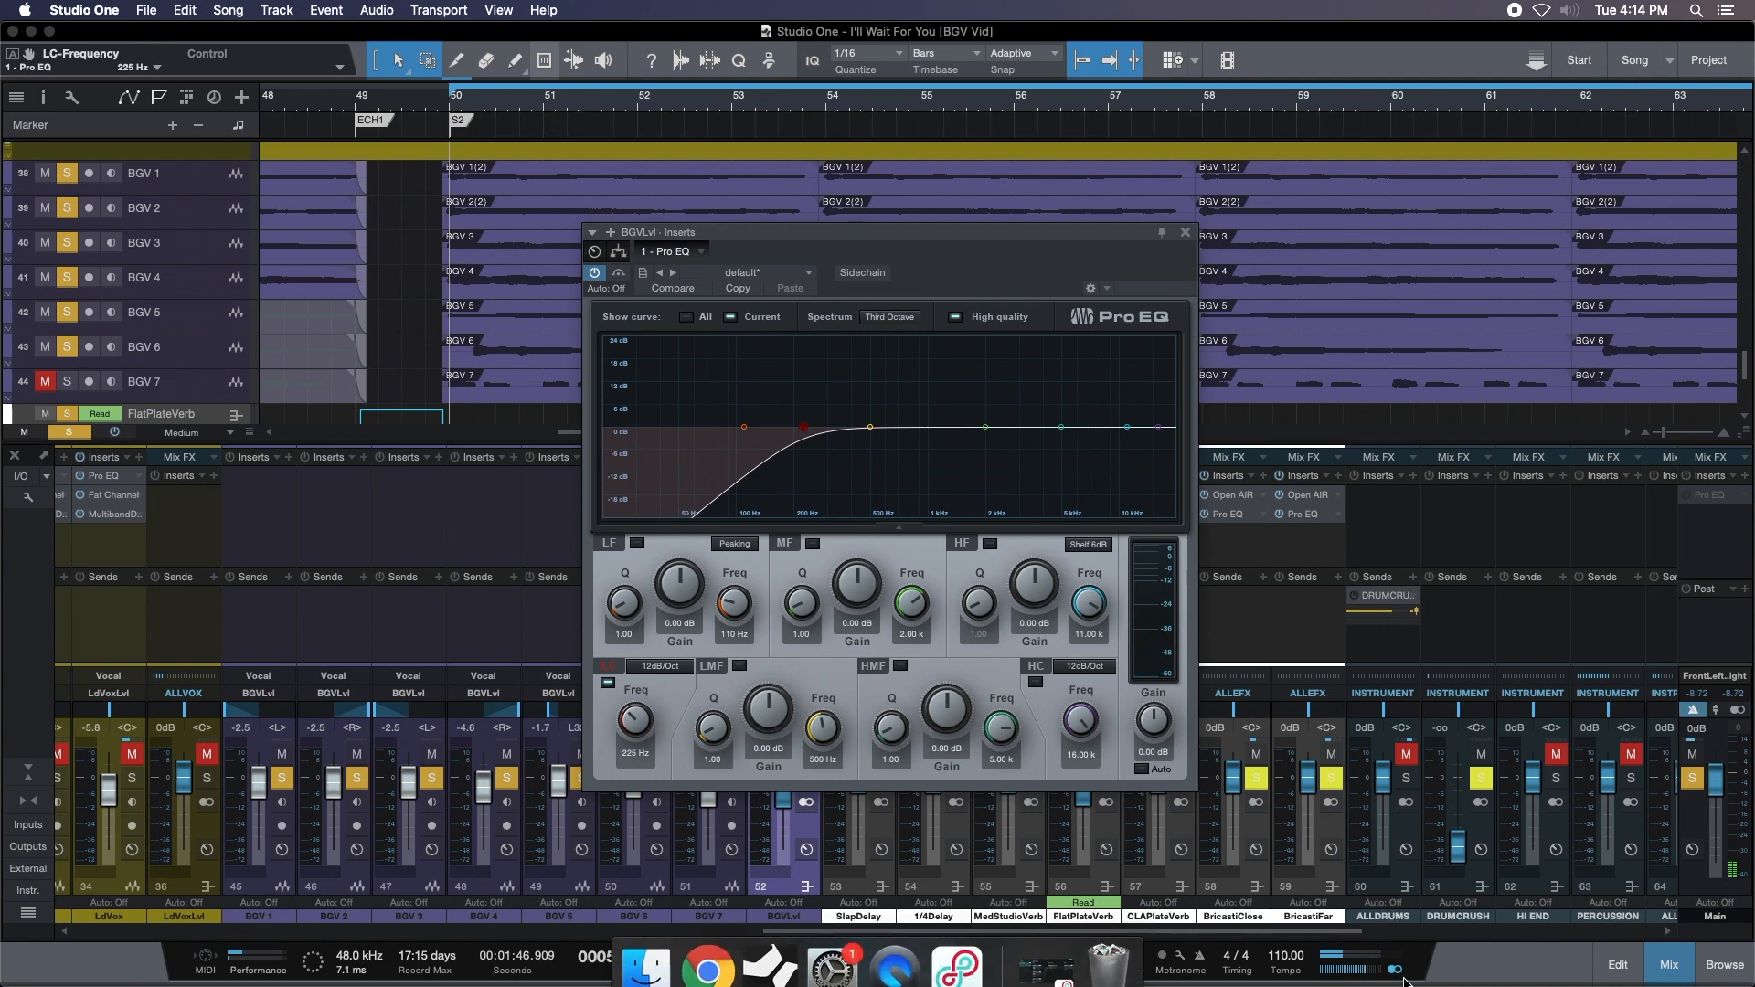
# Sweep a boosted LMF band to 612 Hz, and set its gain to -5.76 dB.
pyautogui.press('space')
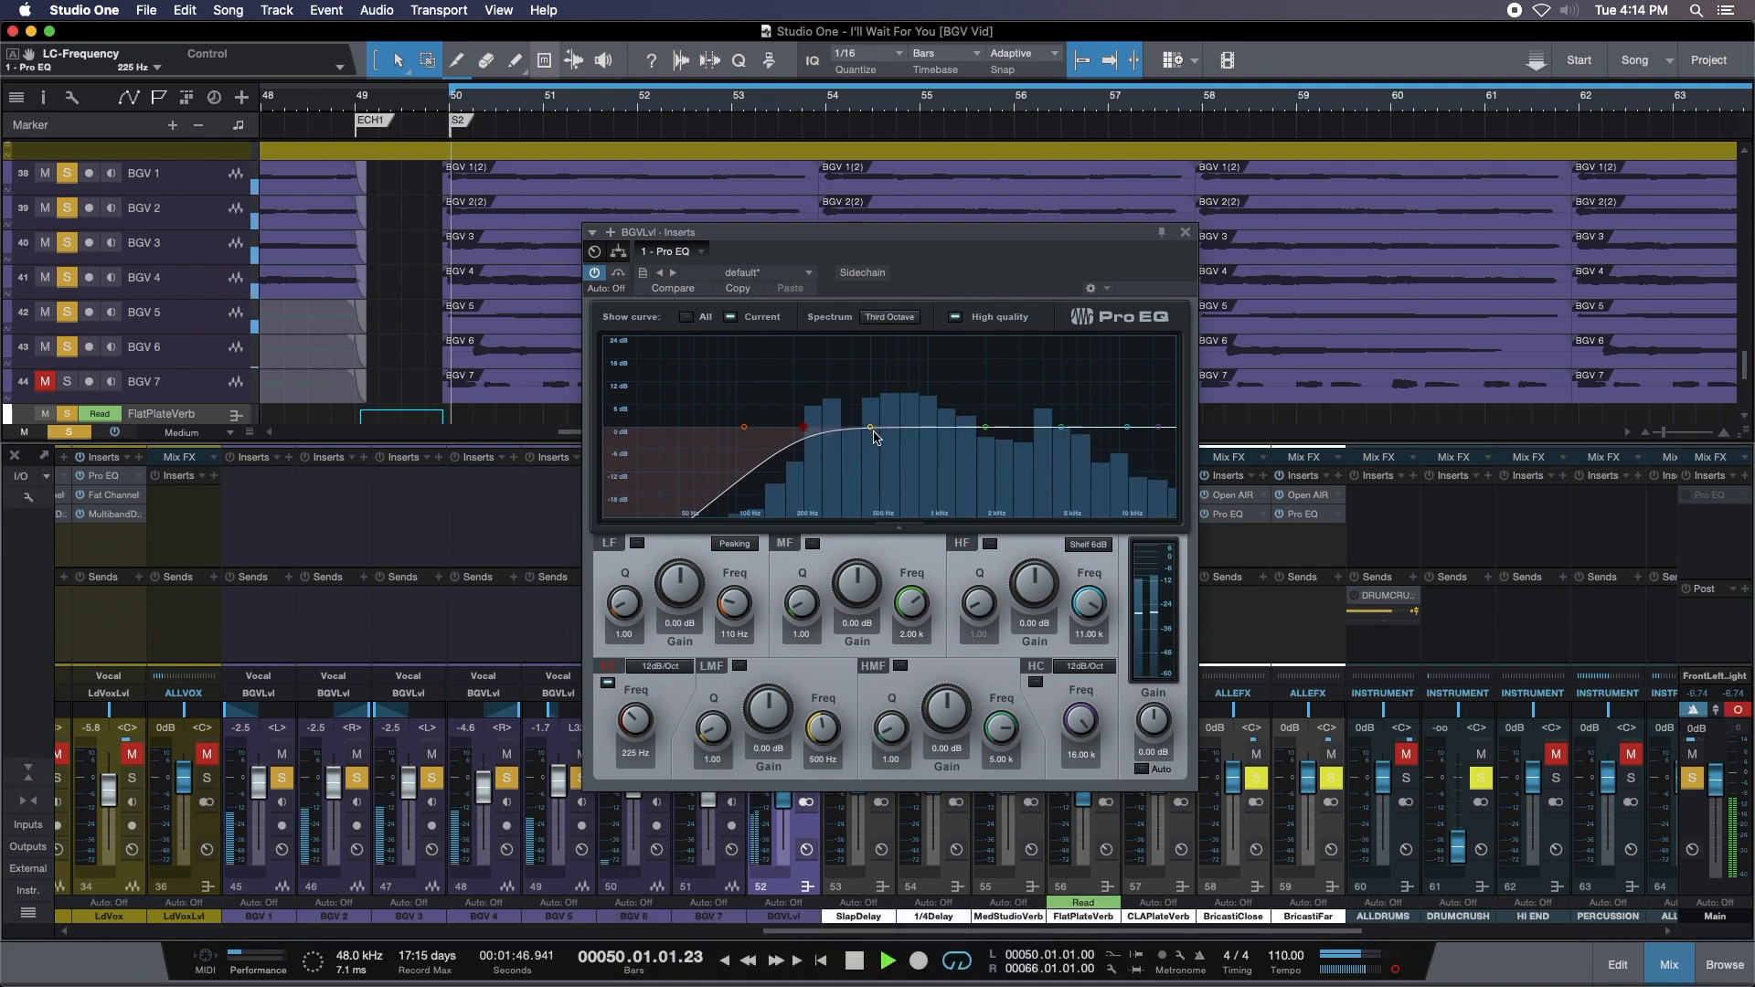
pyautogui.moveTo(870, 427); pyautogui.dragTo(830, 361)
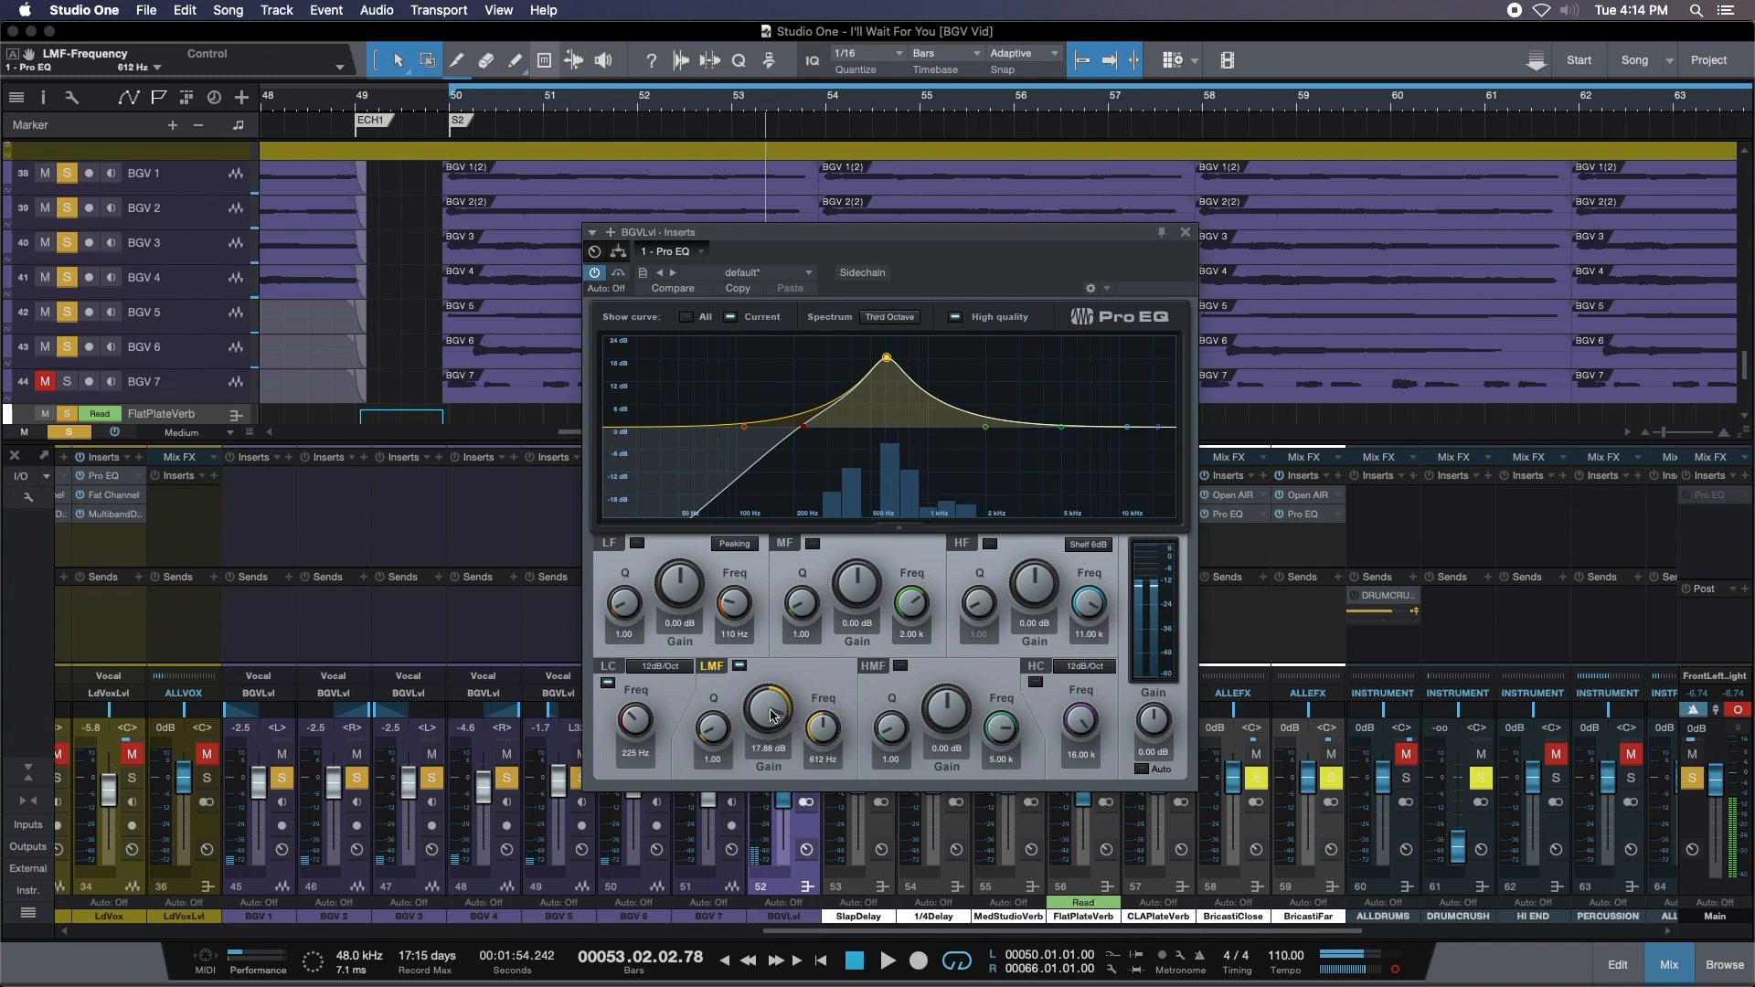
pyautogui.moveTo(771, 709); pyautogui.dragTo(770, 716)
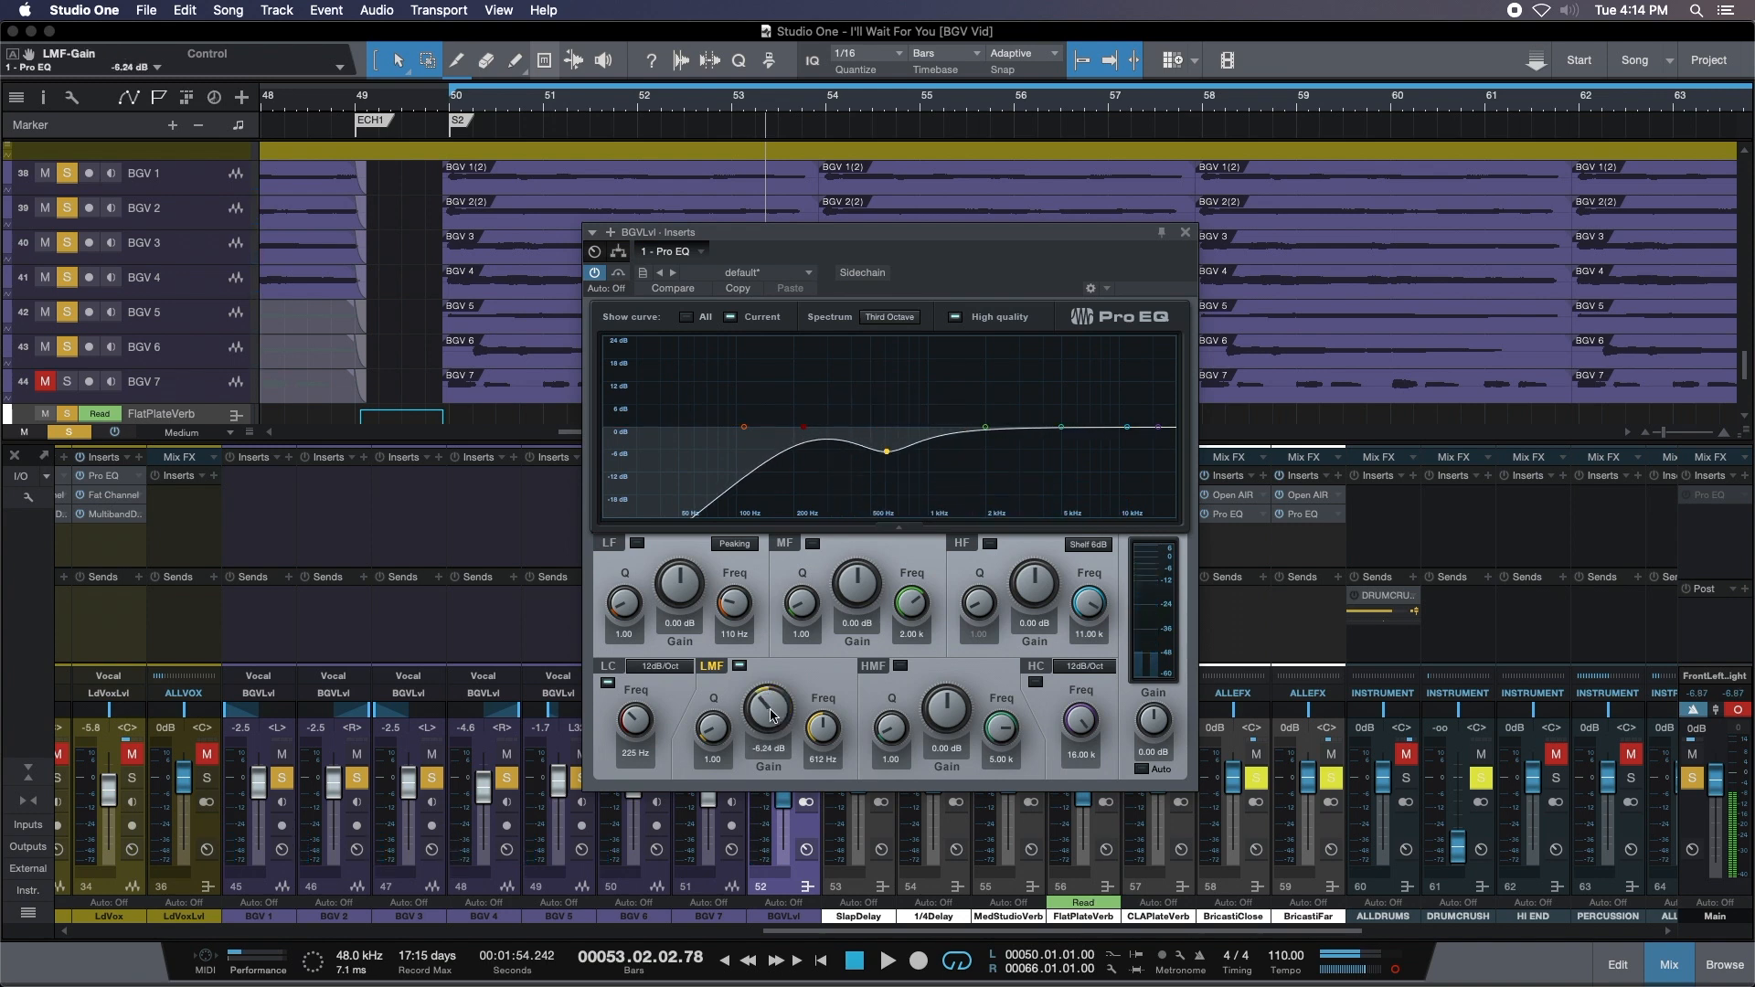
pyautogui.press('space')
pyautogui.scroll(1, 771, 716)
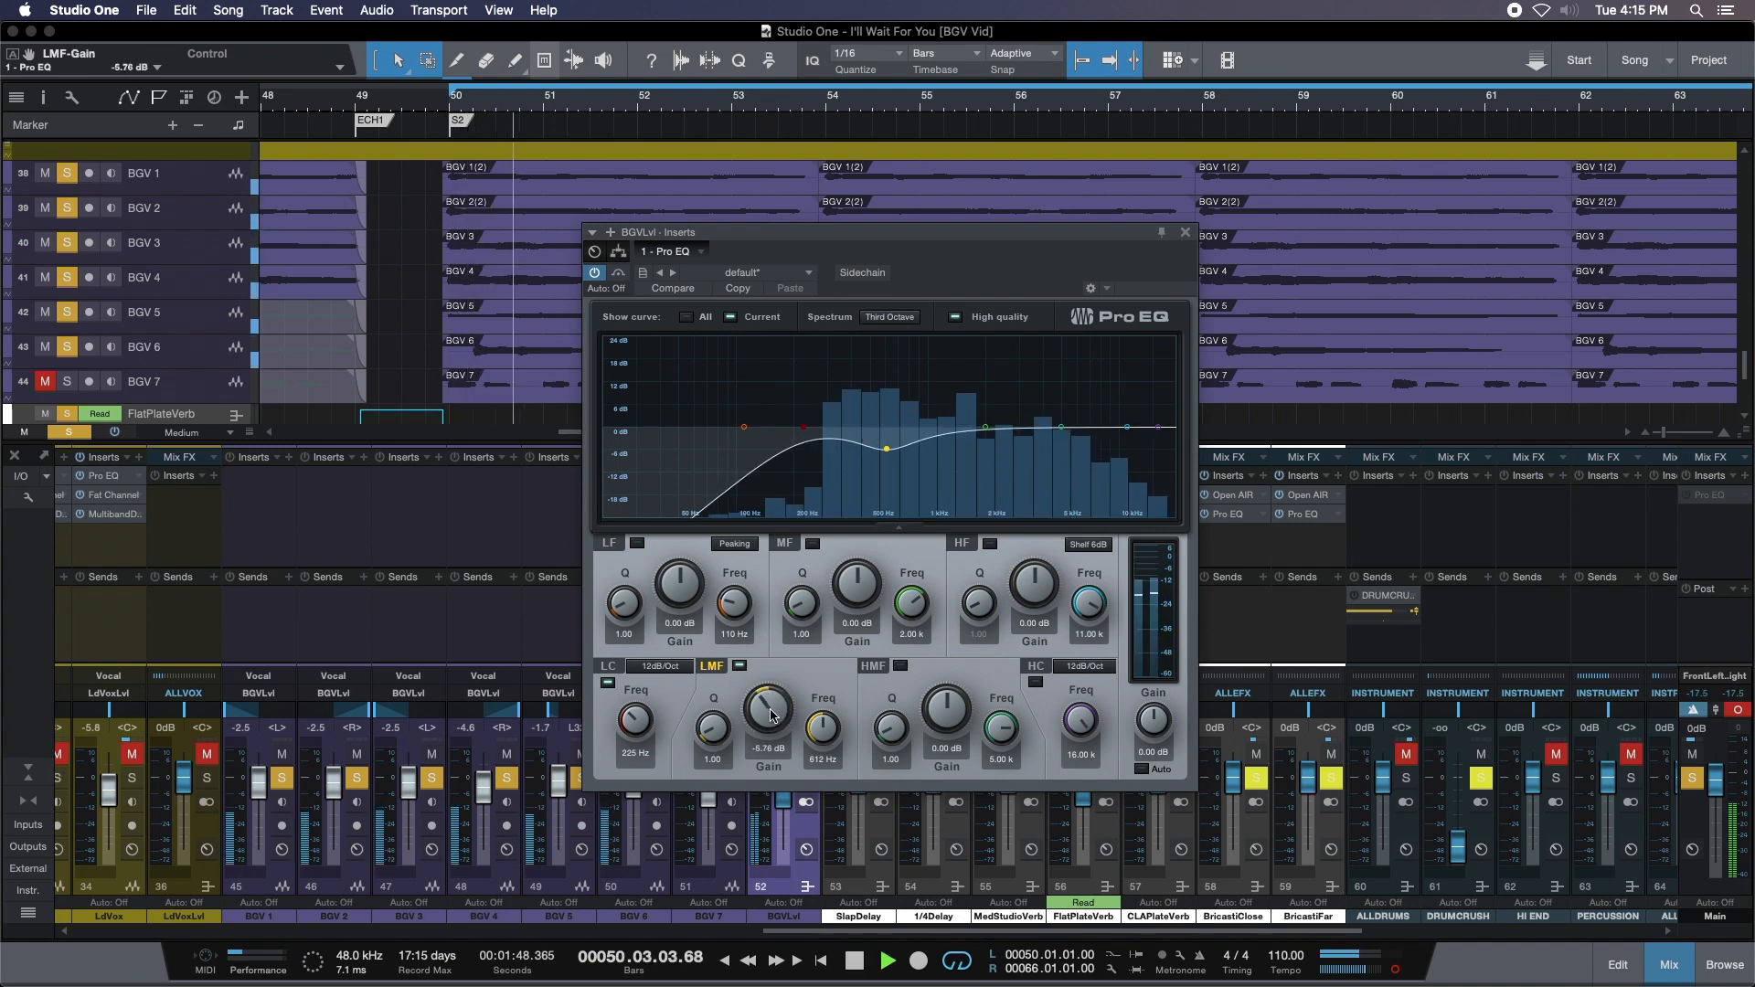
# Raise the BGVLvl Pro EQ low cut to 277 Hz and unsolo the bus.
pyautogui.moveTo(804, 426); pyautogui.dragTo(820, 434)
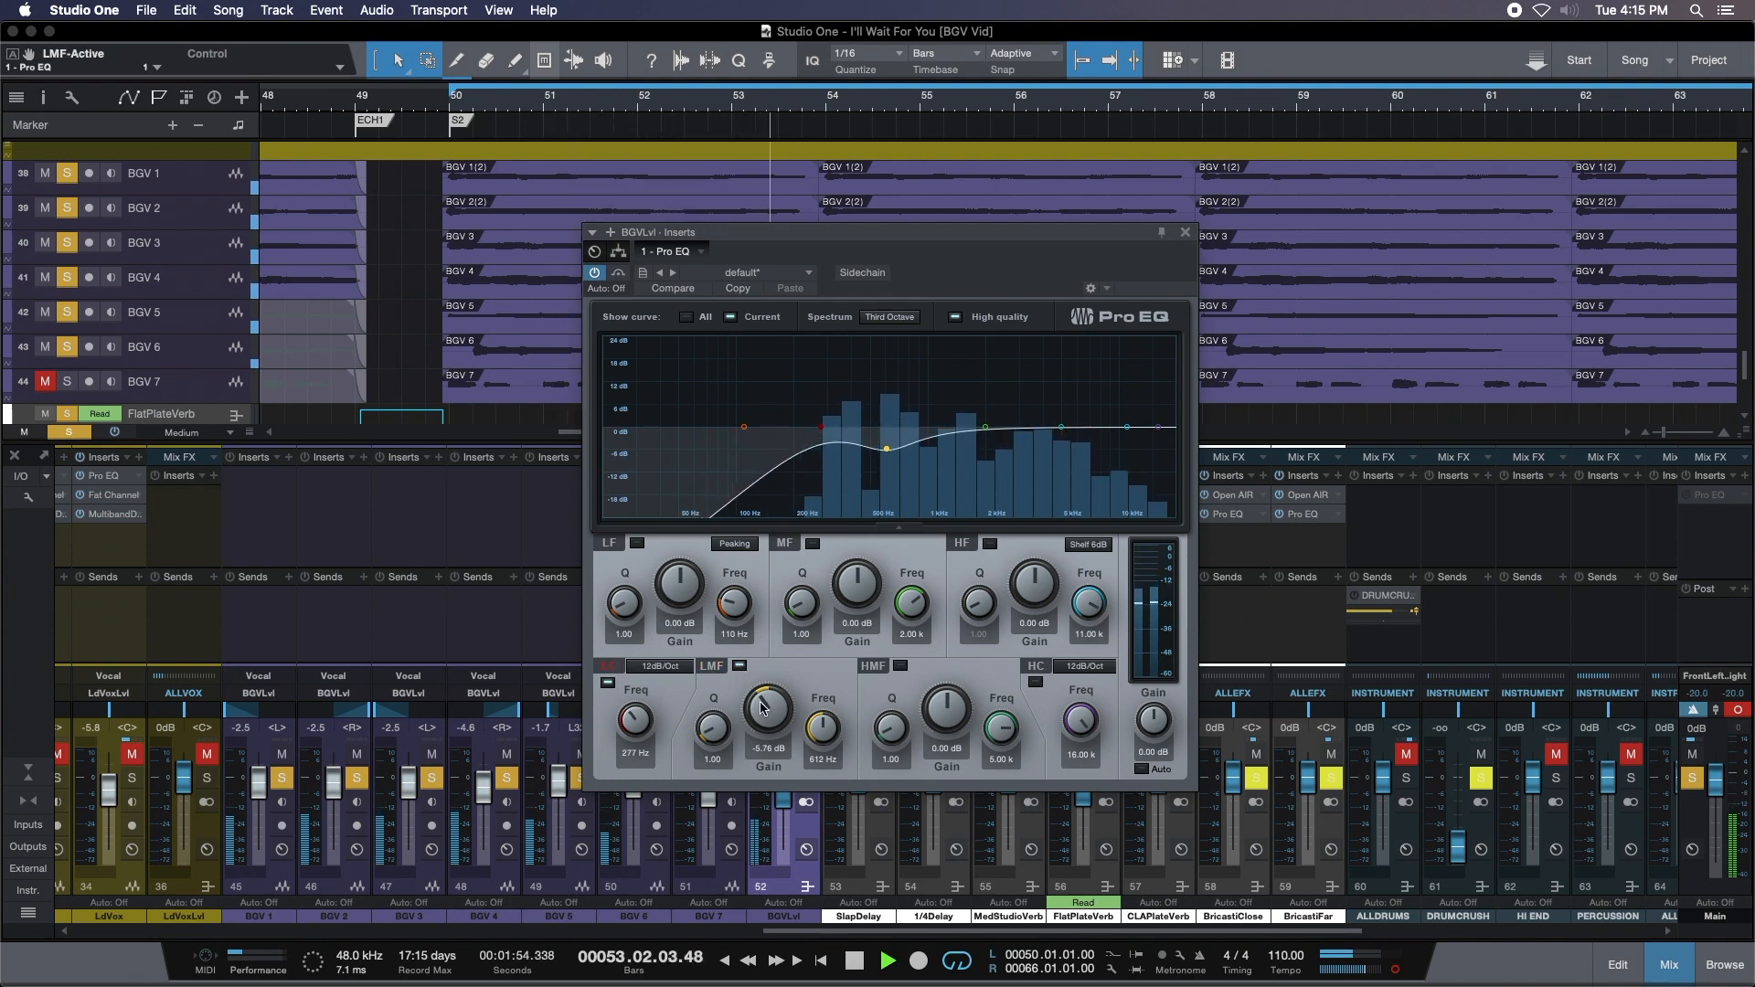
pyautogui.press('space')
pyautogui.hotkey('shift', 's')
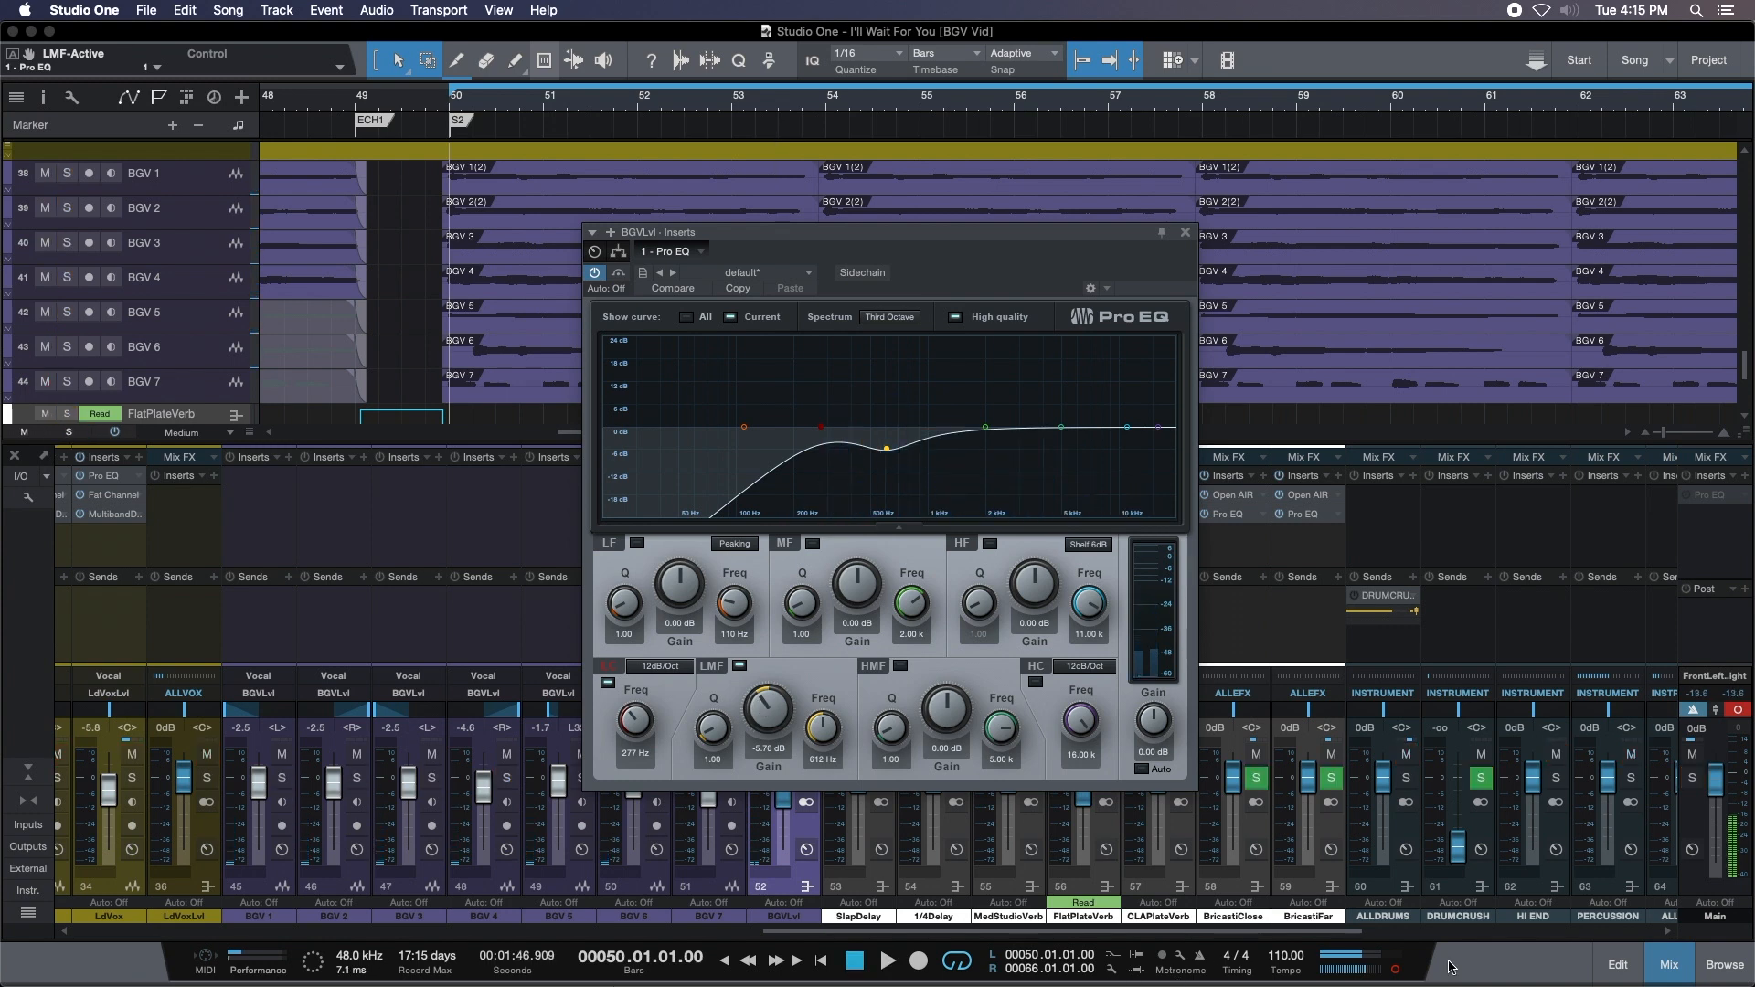
# Reset the BGVLvl bus fader to 0 dB during playback and set its Pro EQ LMF gain to -6.24 dB.
pyautogui.press('space')
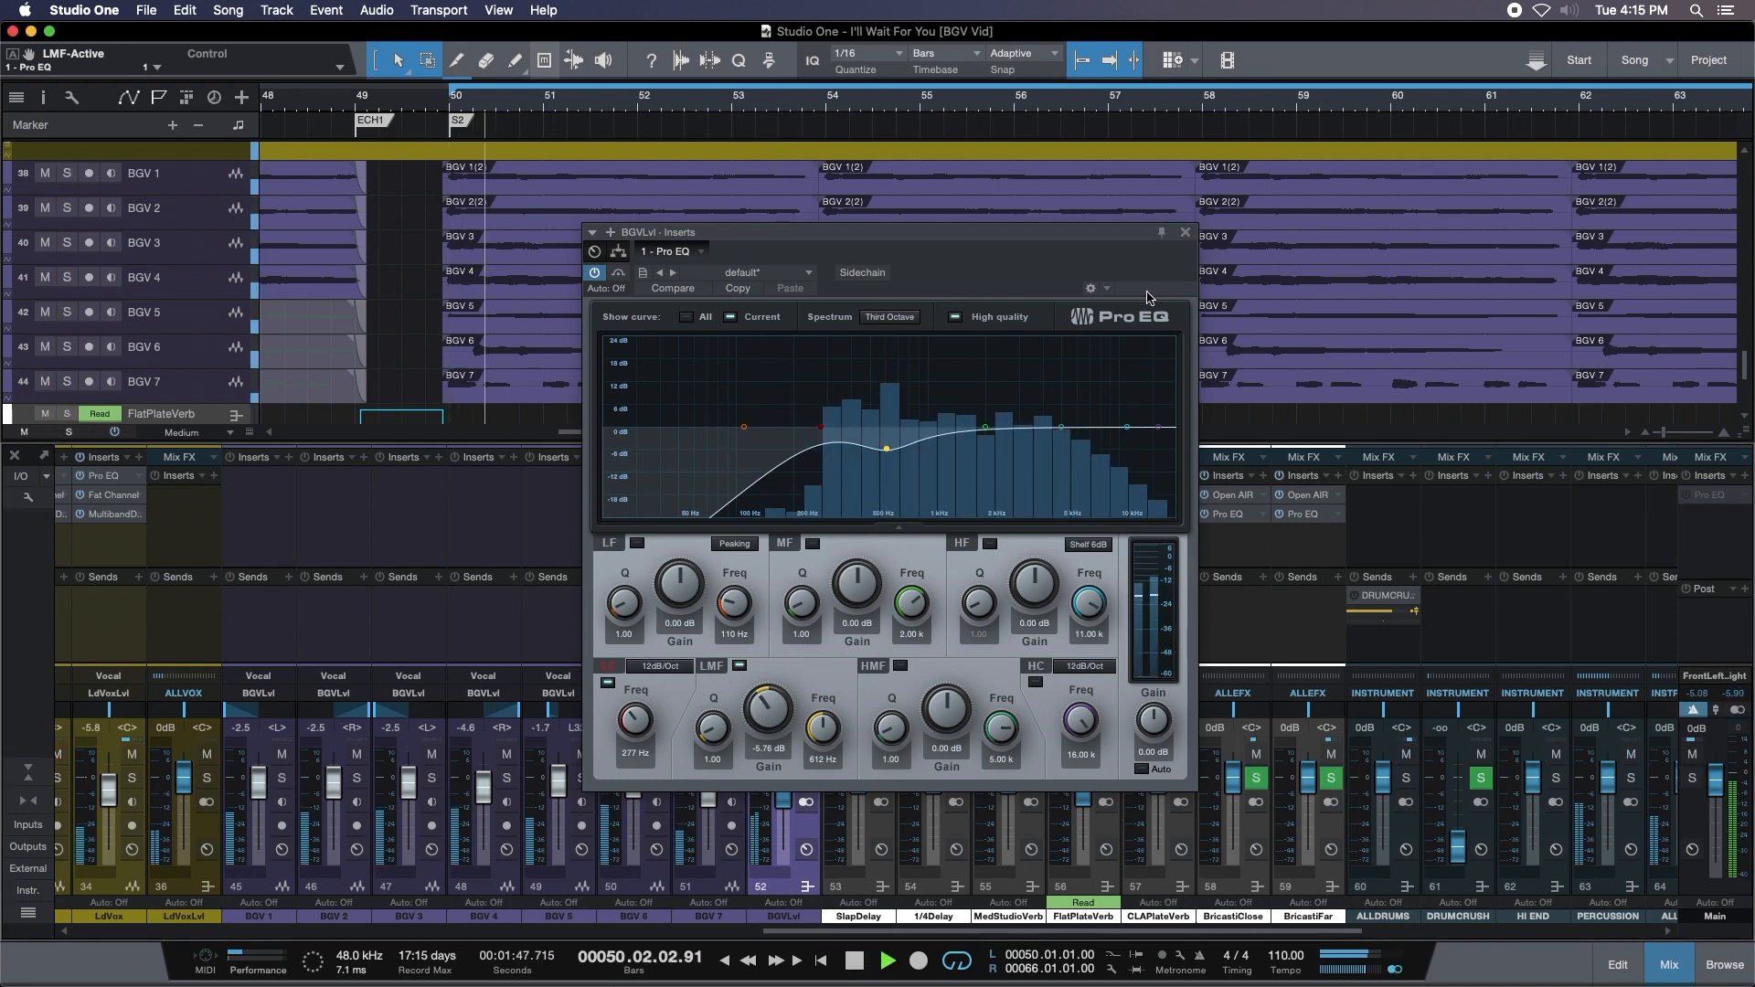
pyautogui.press('Escape')
pyautogui.click(787, 789)
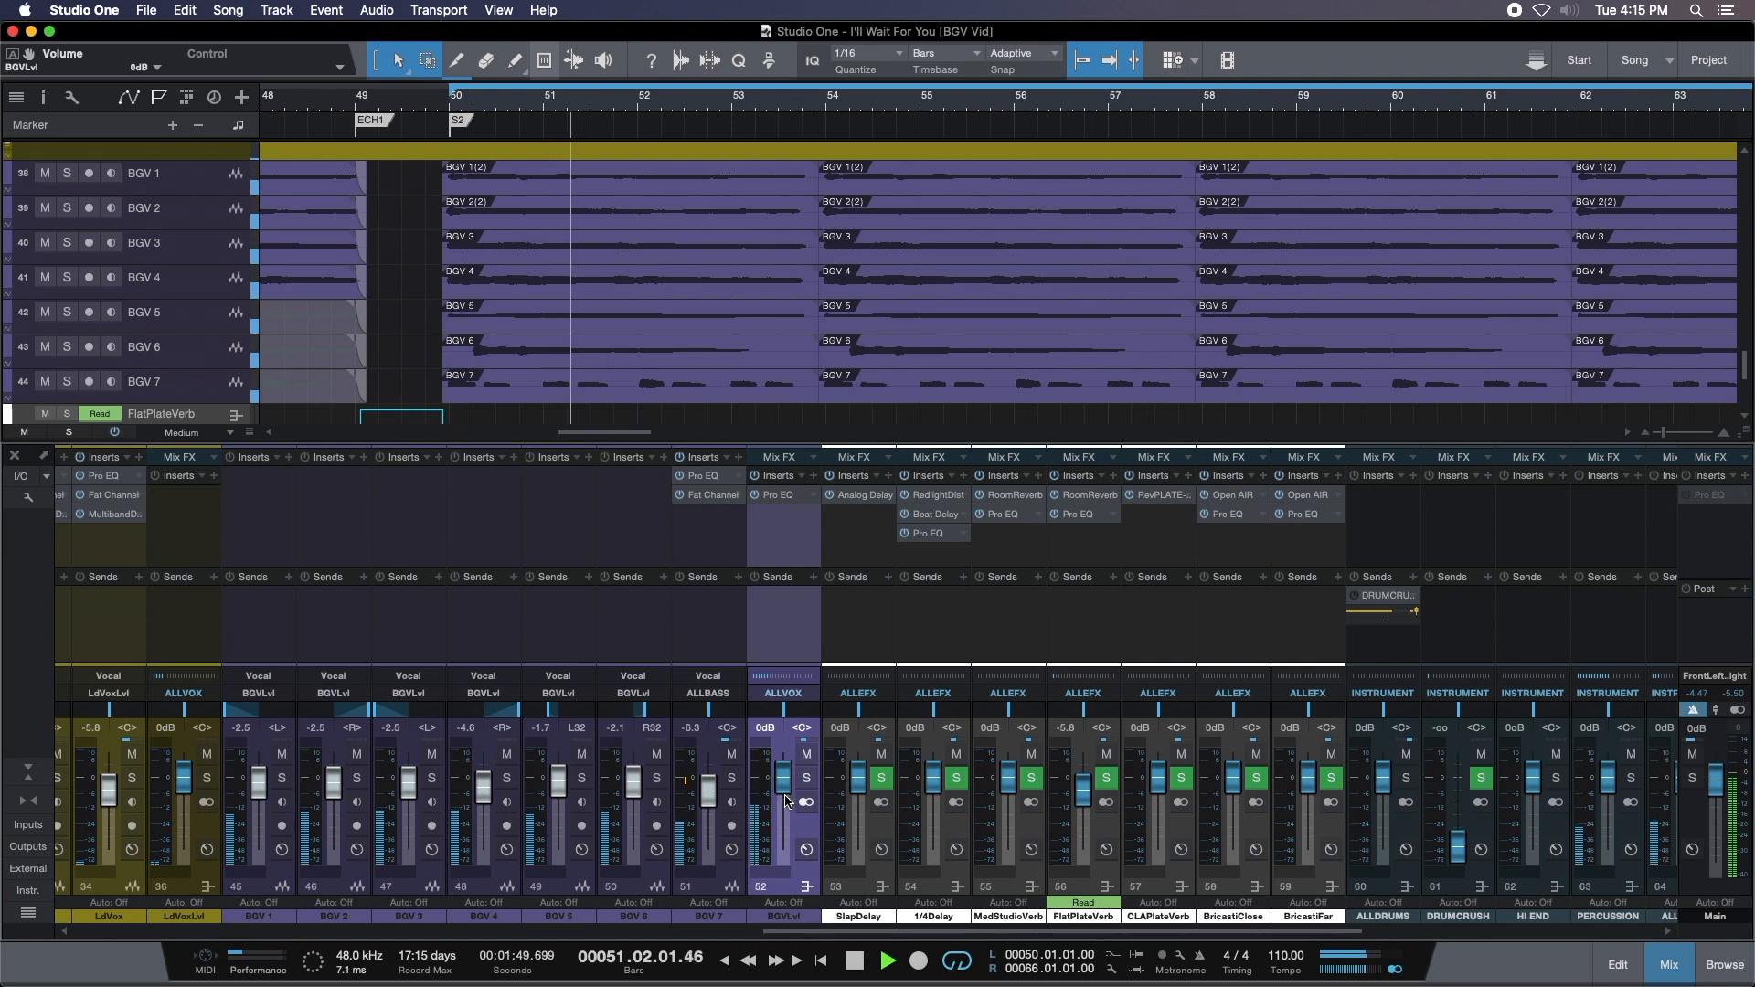
pyautogui.click(782, 509)
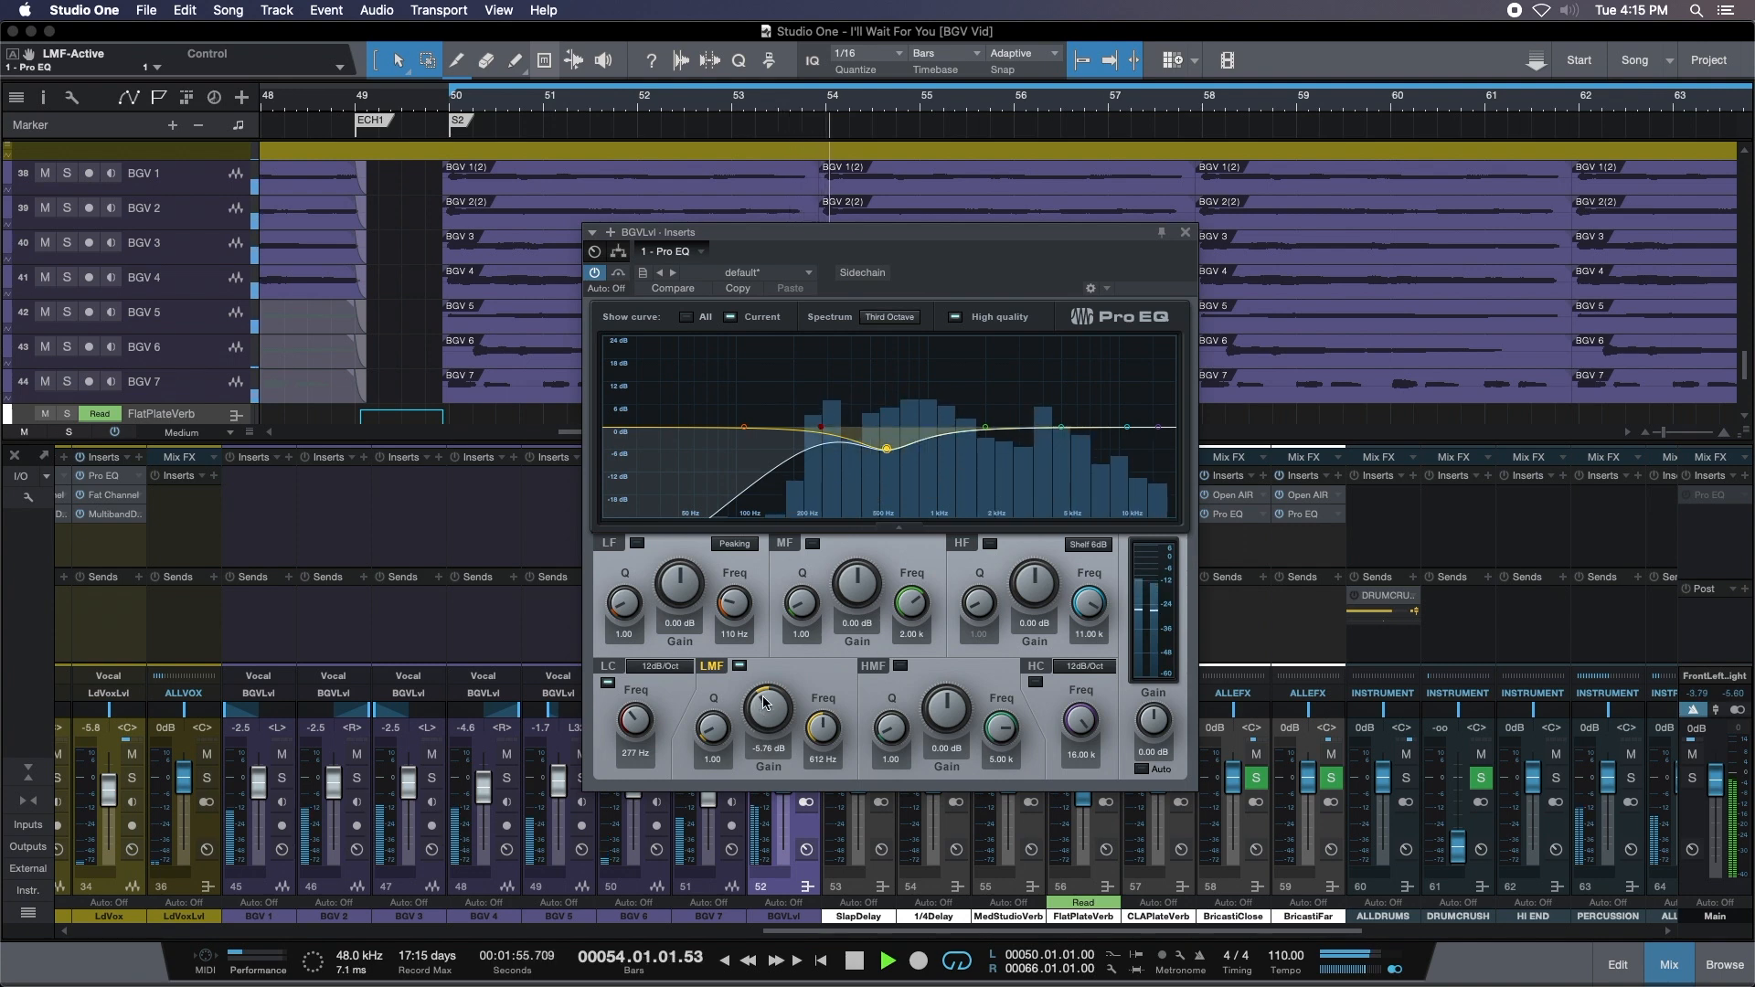
pyautogui.scroll(-2, 766, 702)
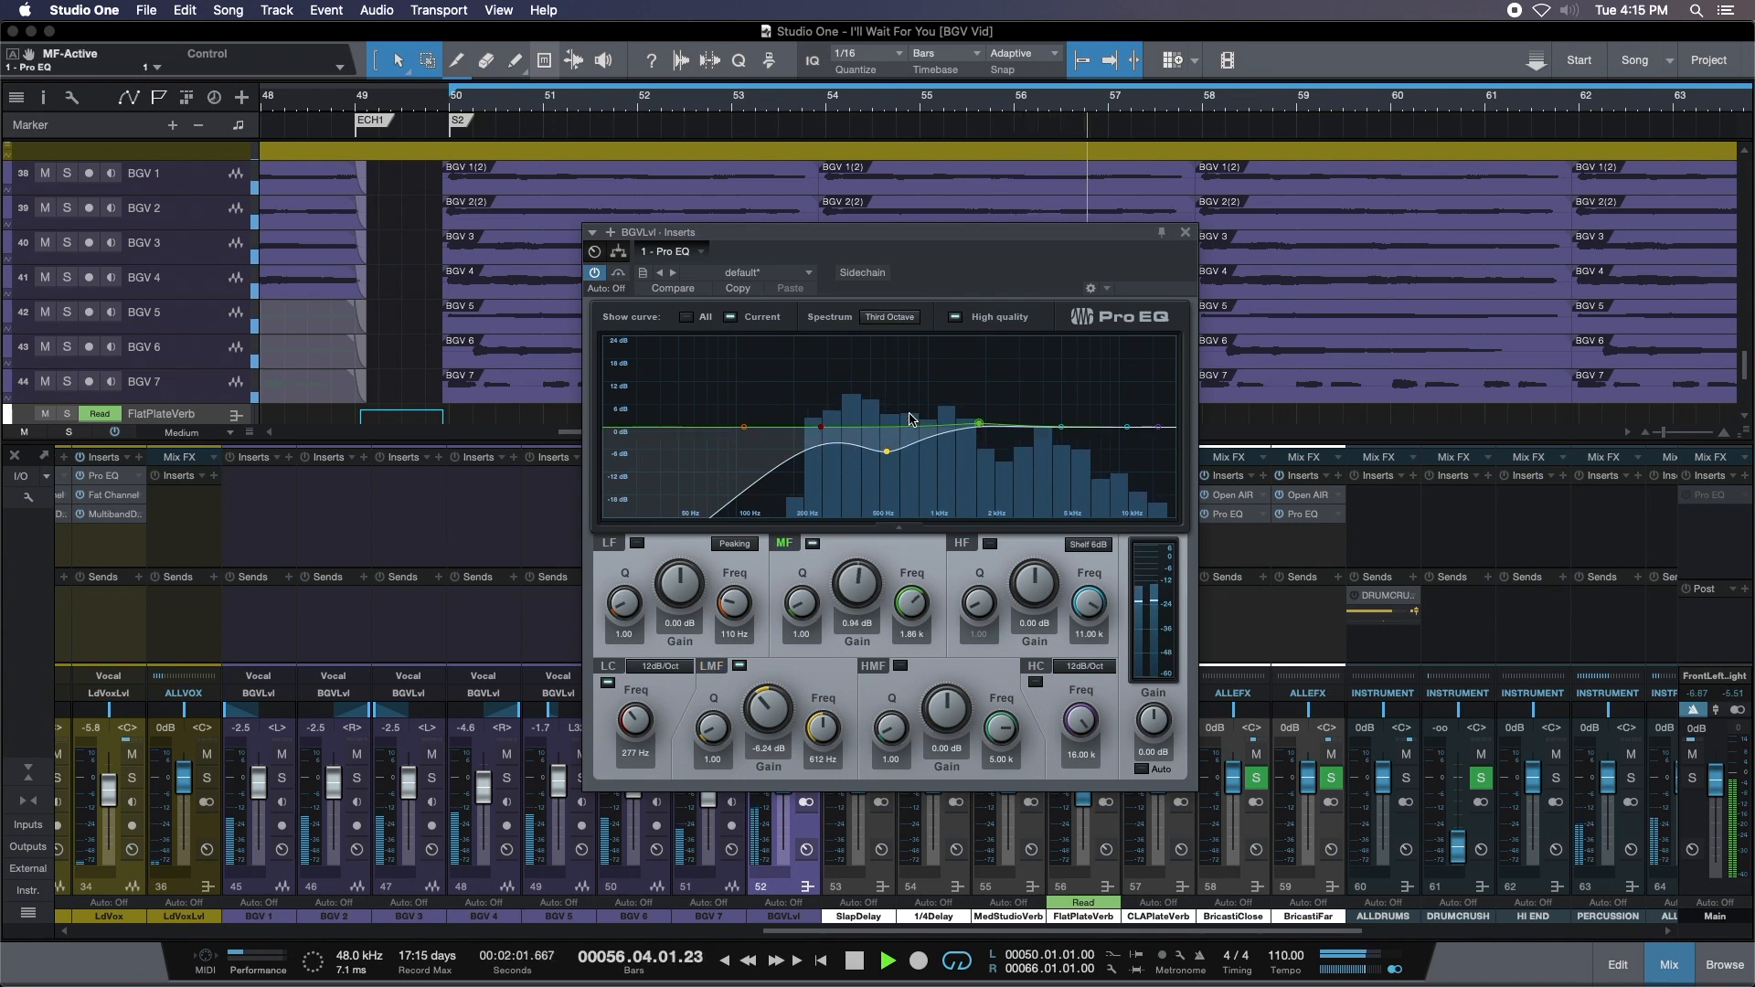
# Try a boost in the Pro EQ's MF band at about 407 Hz.
pyautogui.moveTo(984, 428); pyautogui.dragTo(843, 393)
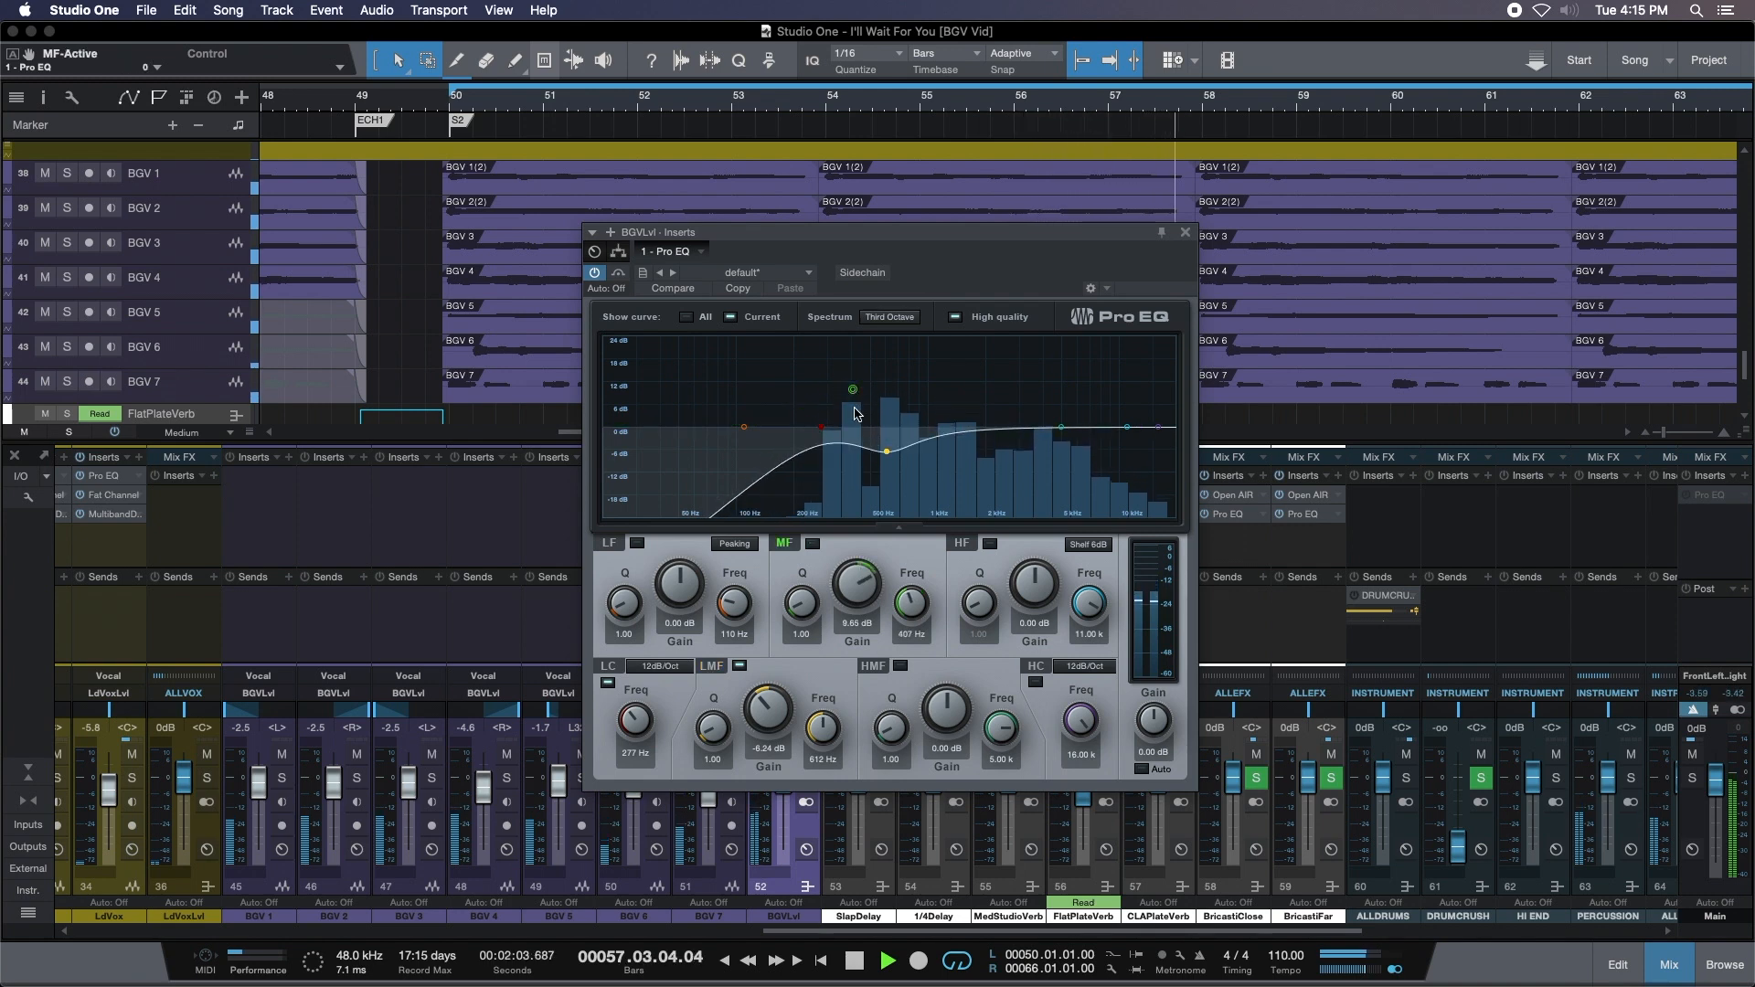
pyautogui.moveTo(853, 390); pyautogui.dragTo(854, 407)
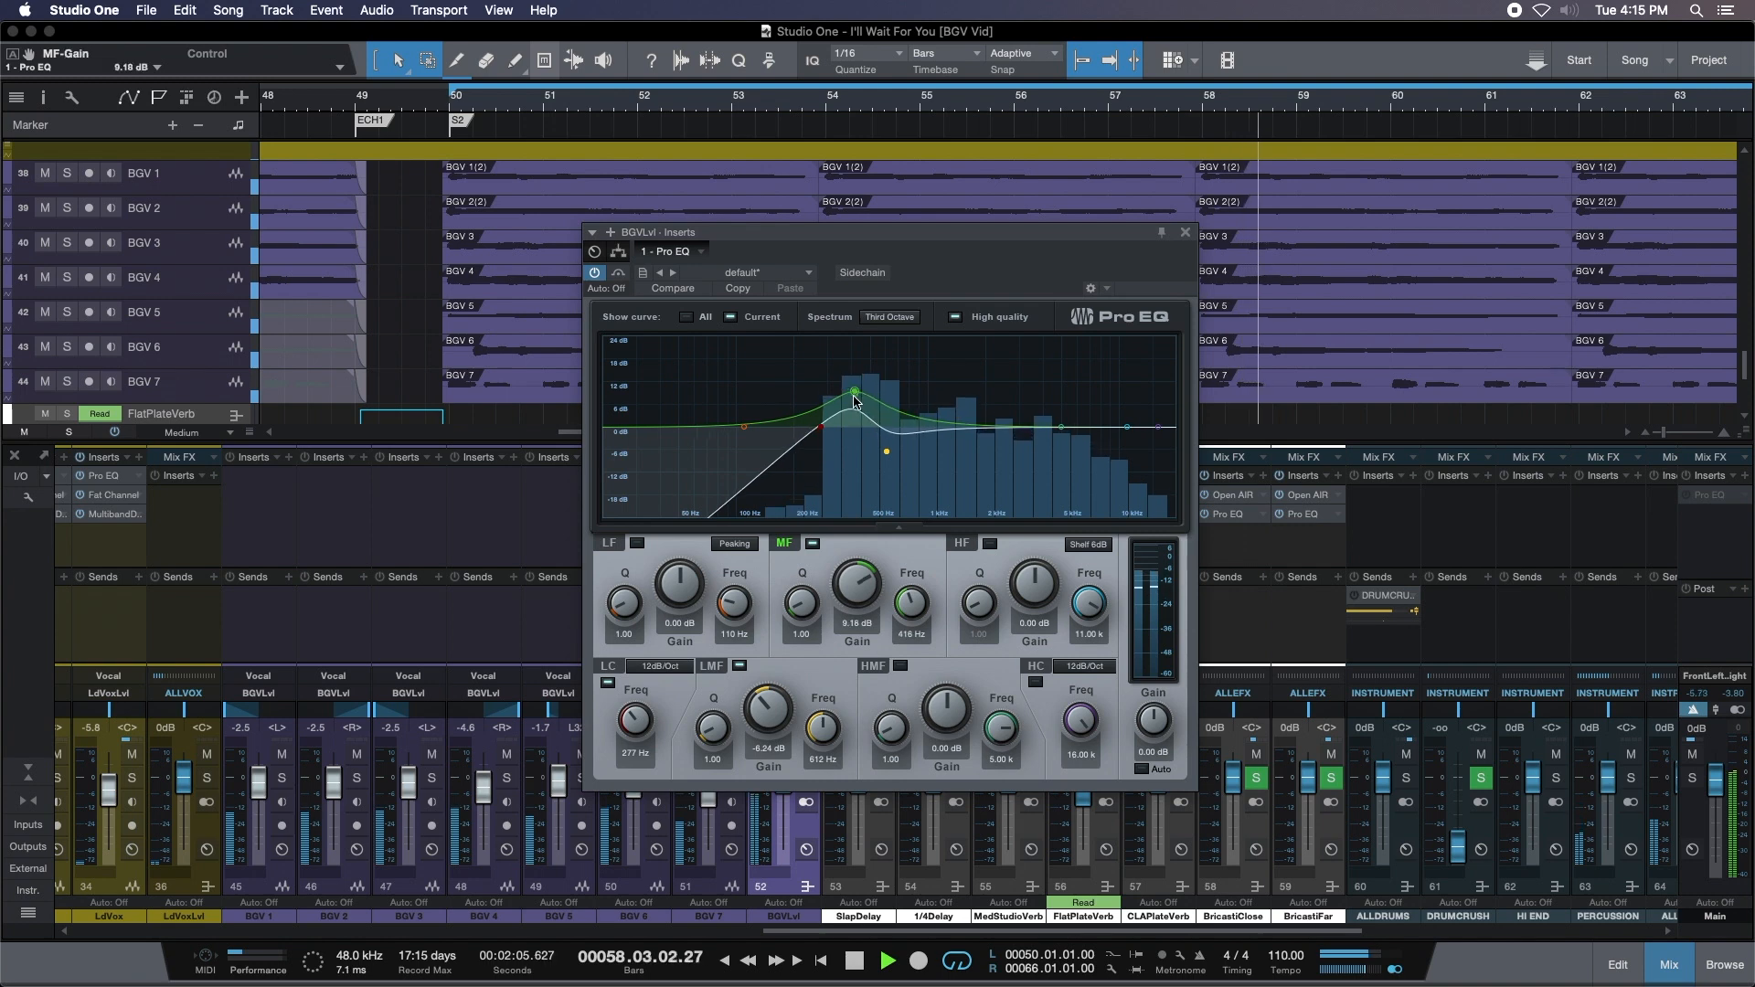
# Set the LMF band to Q 0.70, 605 Hz and -5.28 dB, and toggle the band to compare.
pyautogui.click(886, 452)
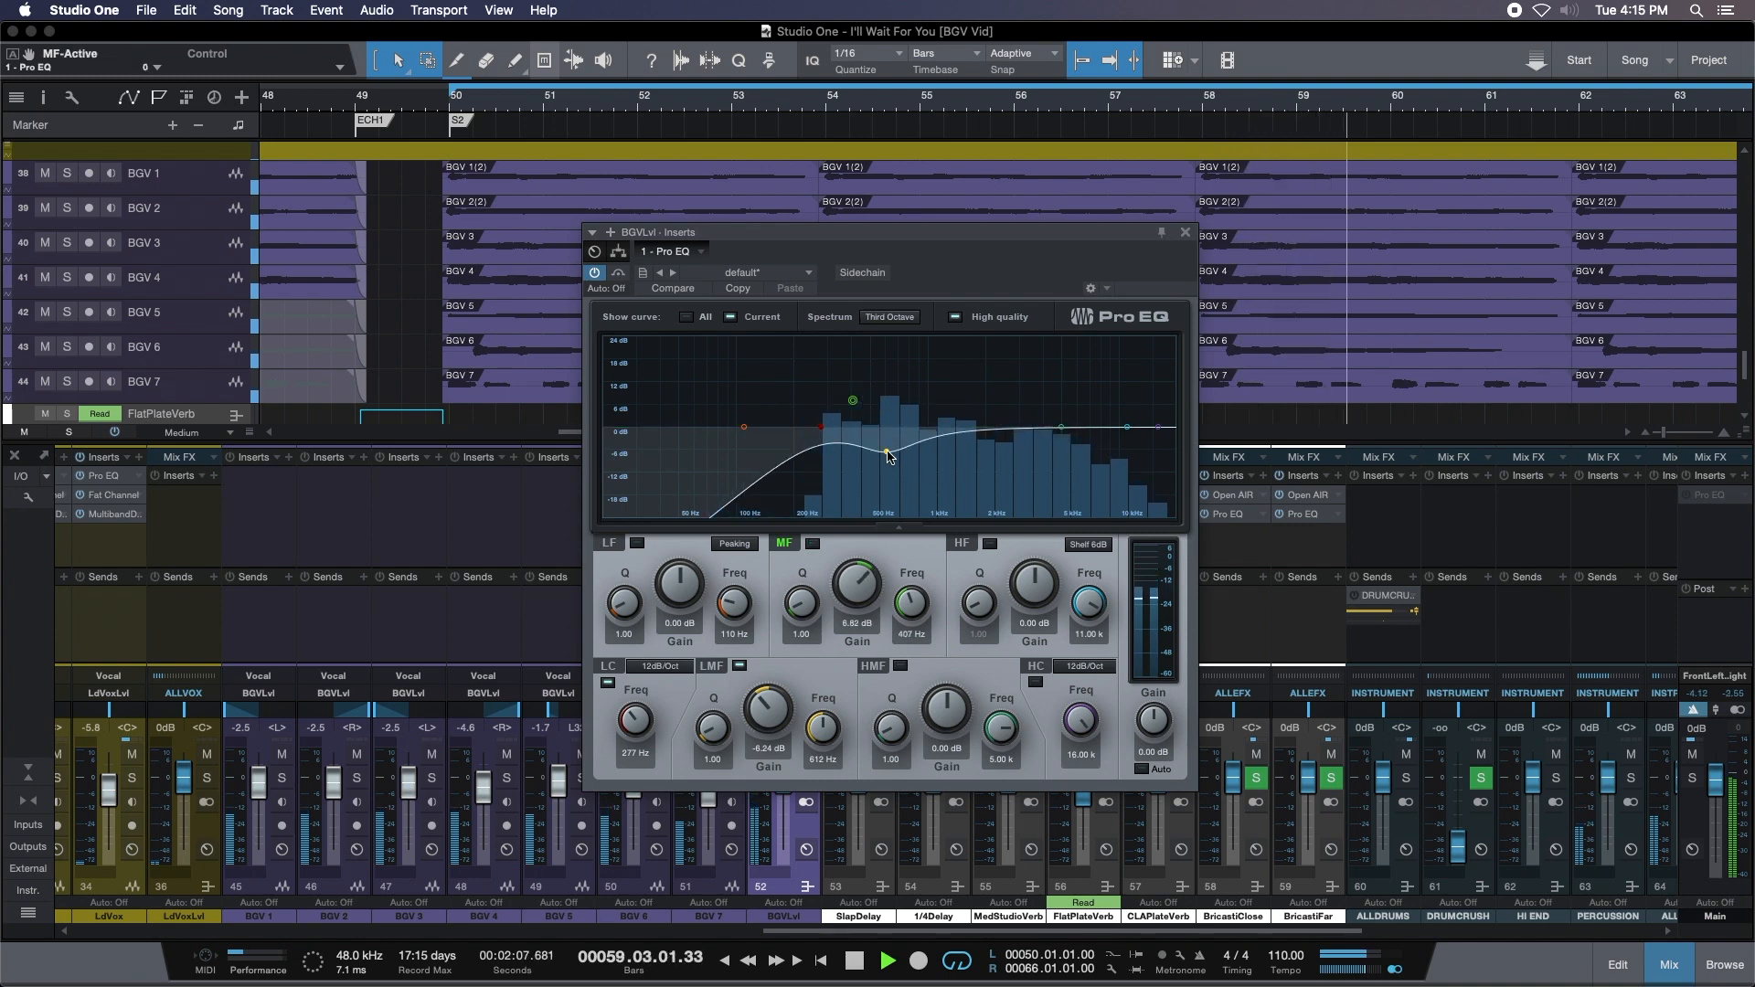
pyautogui.scroll(-3, 887, 452)
pyautogui.moveTo(886, 451); pyautogui.dragTo(885, 450)
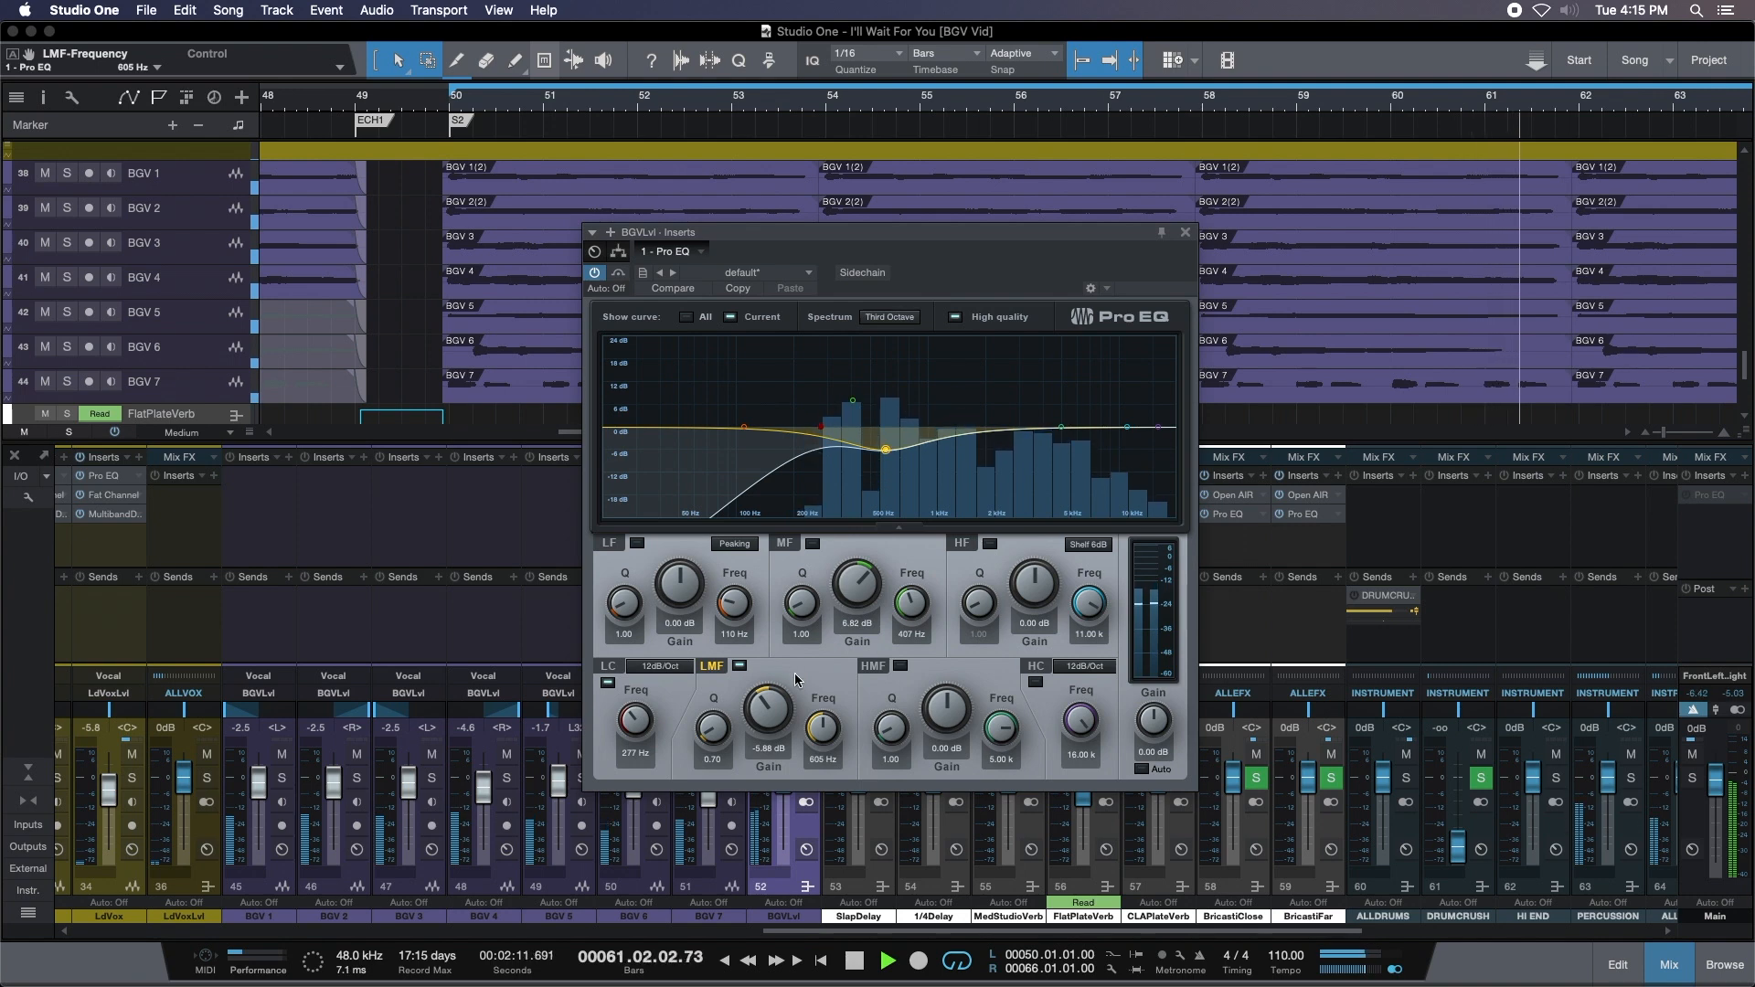
pyautogui.scroll(2, 770, 719)
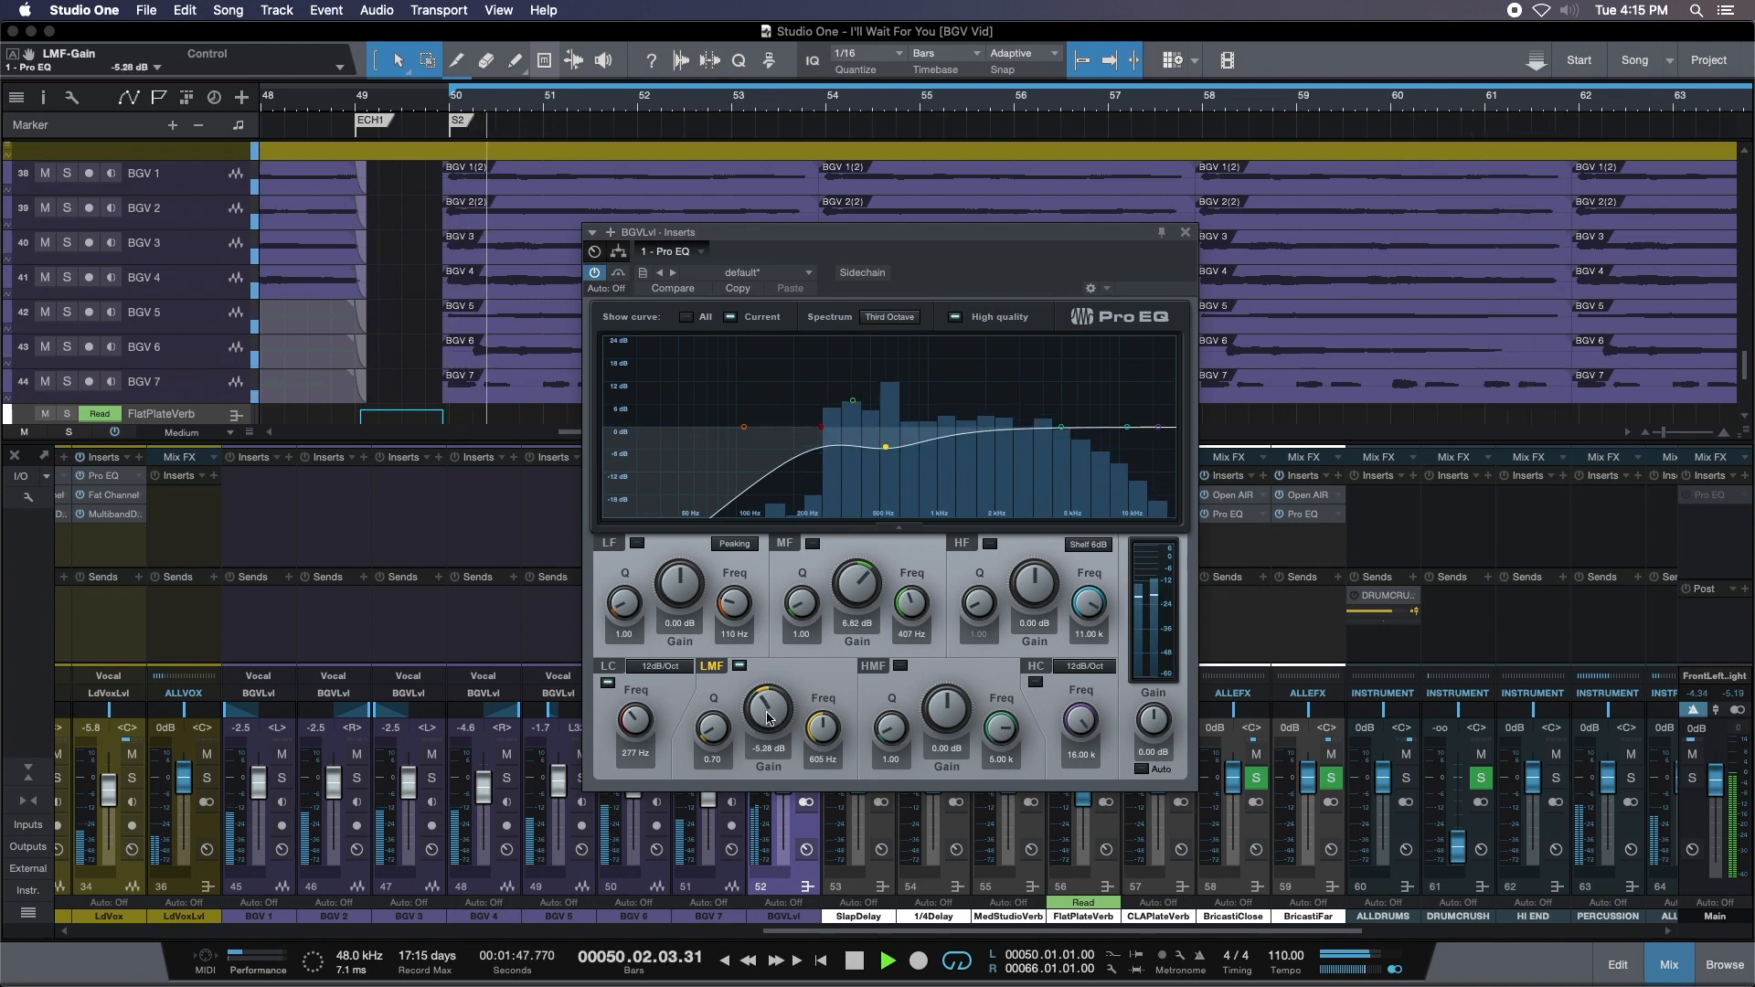
pyautogui.click(739, 667)
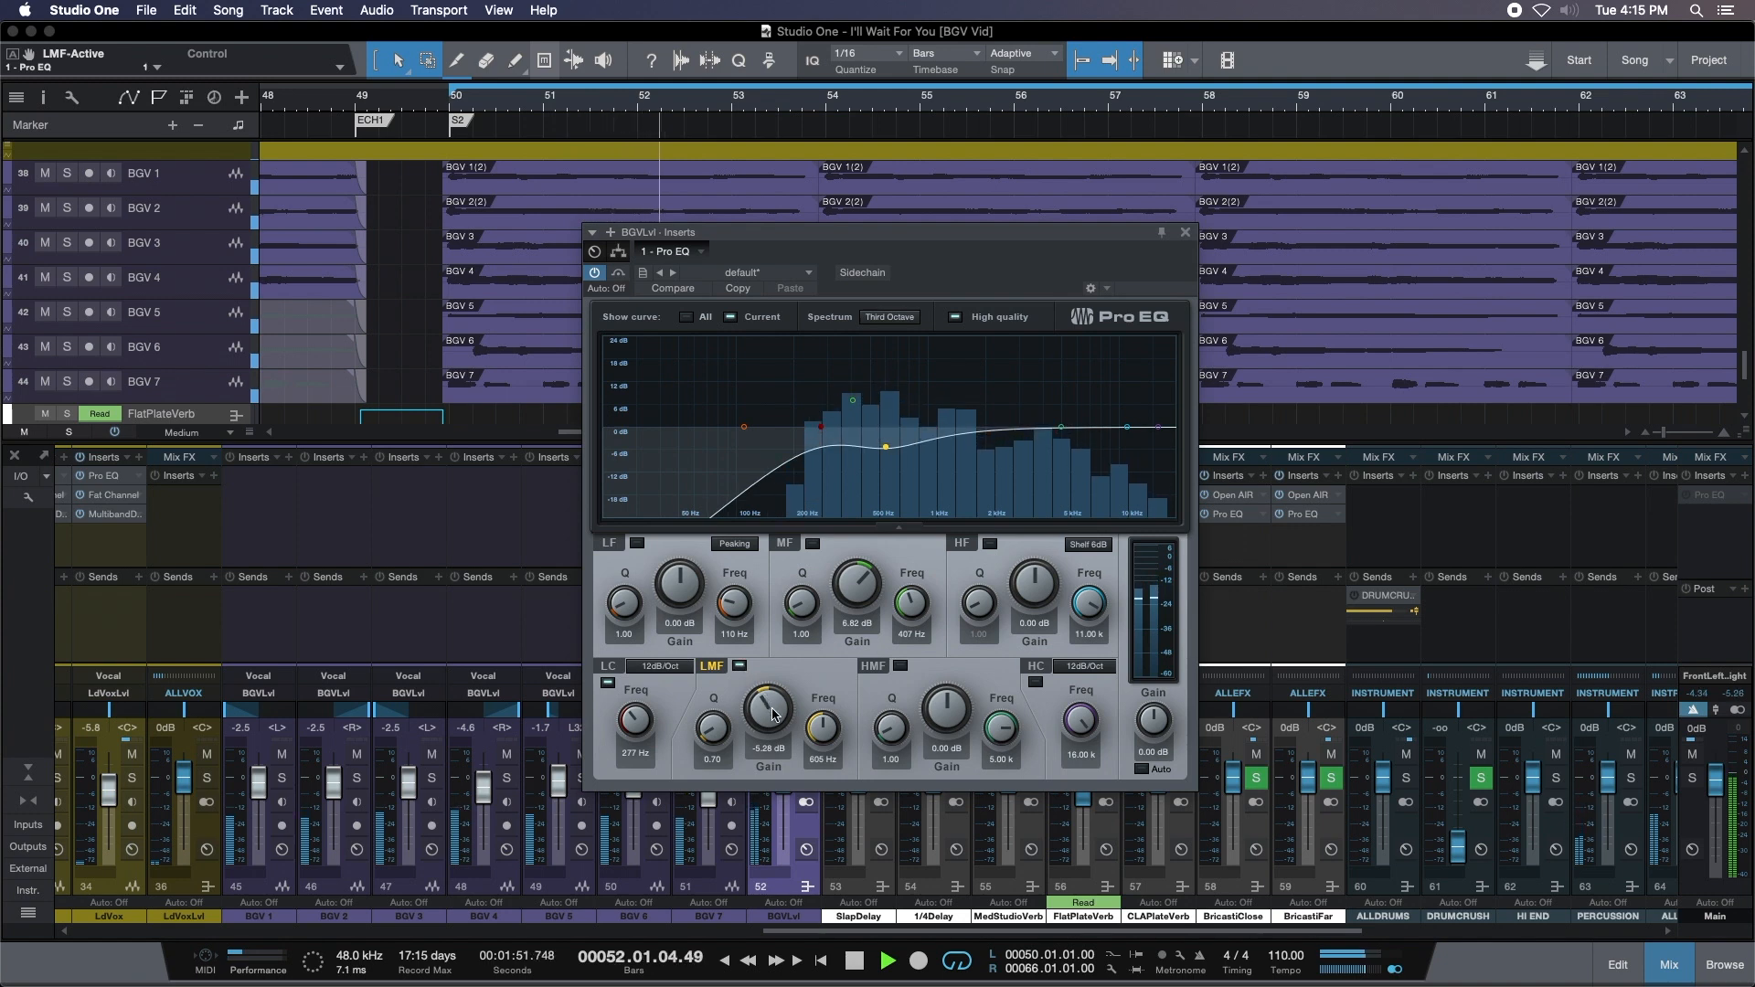
# Try a boost of 3.53 dB at about 2.8 kHz in the Pro EQ's HMF band, toggling the band to compare.
pyautogui.moveTo(1064, 432); pyautogui.dragTo(993, 408)
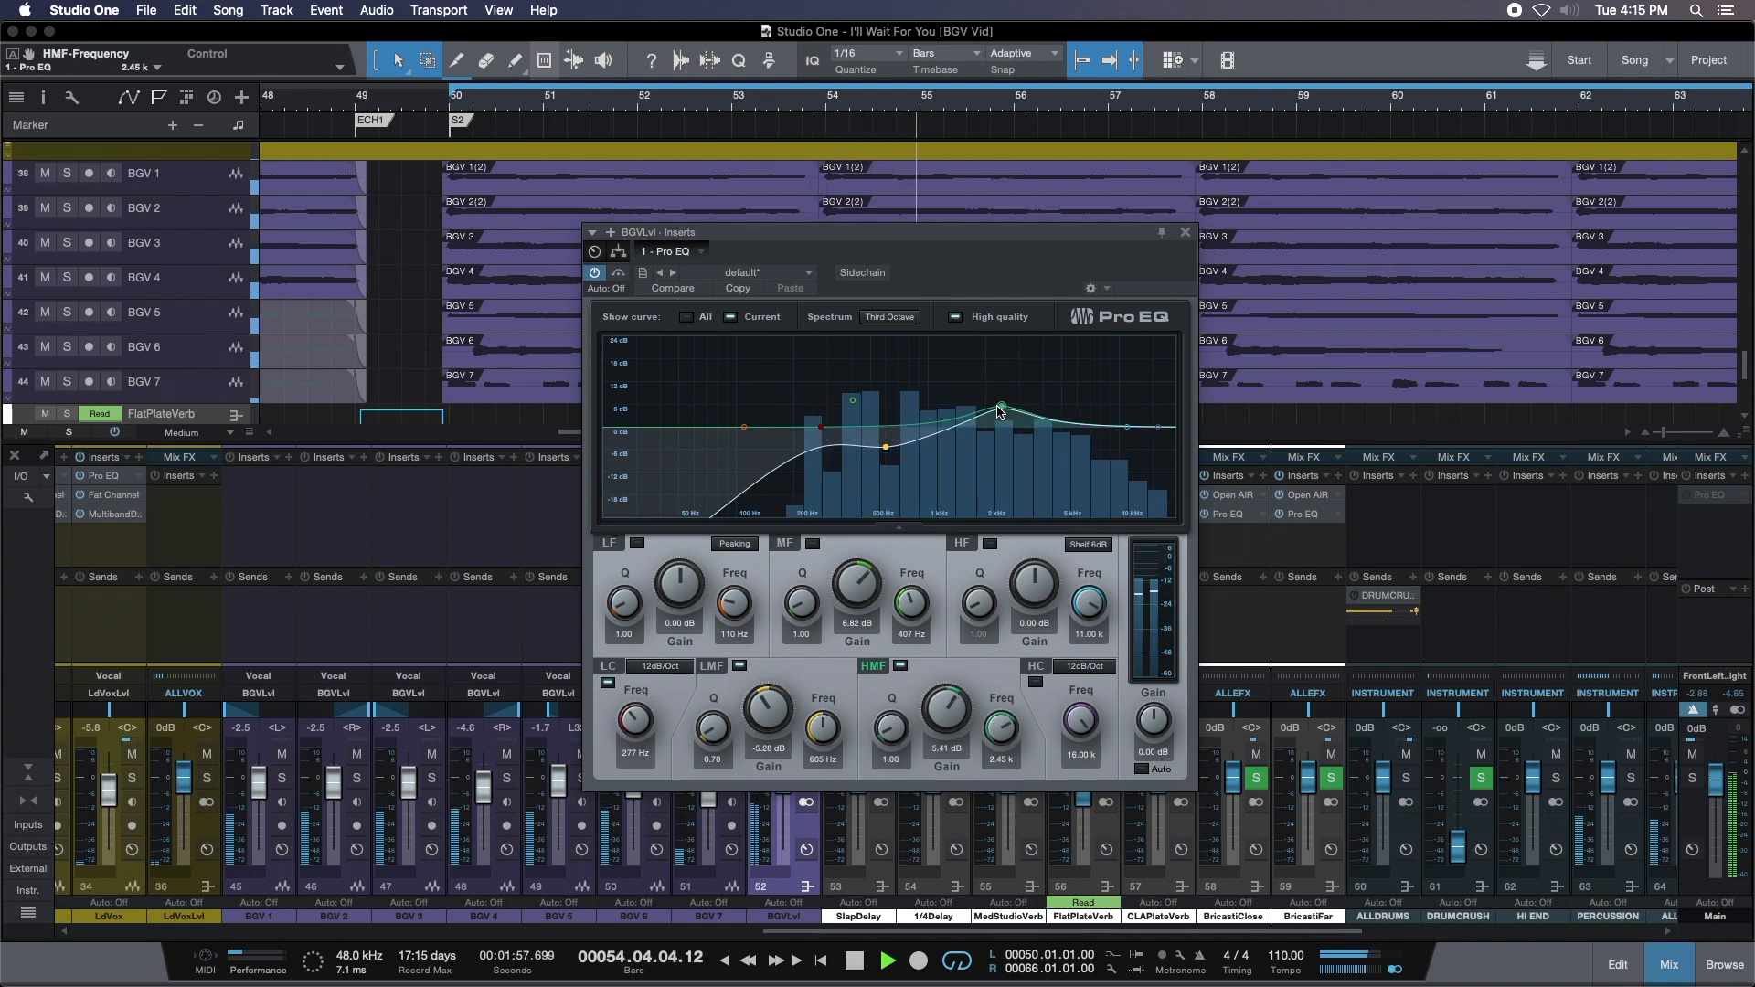
pyautogui.press('space')
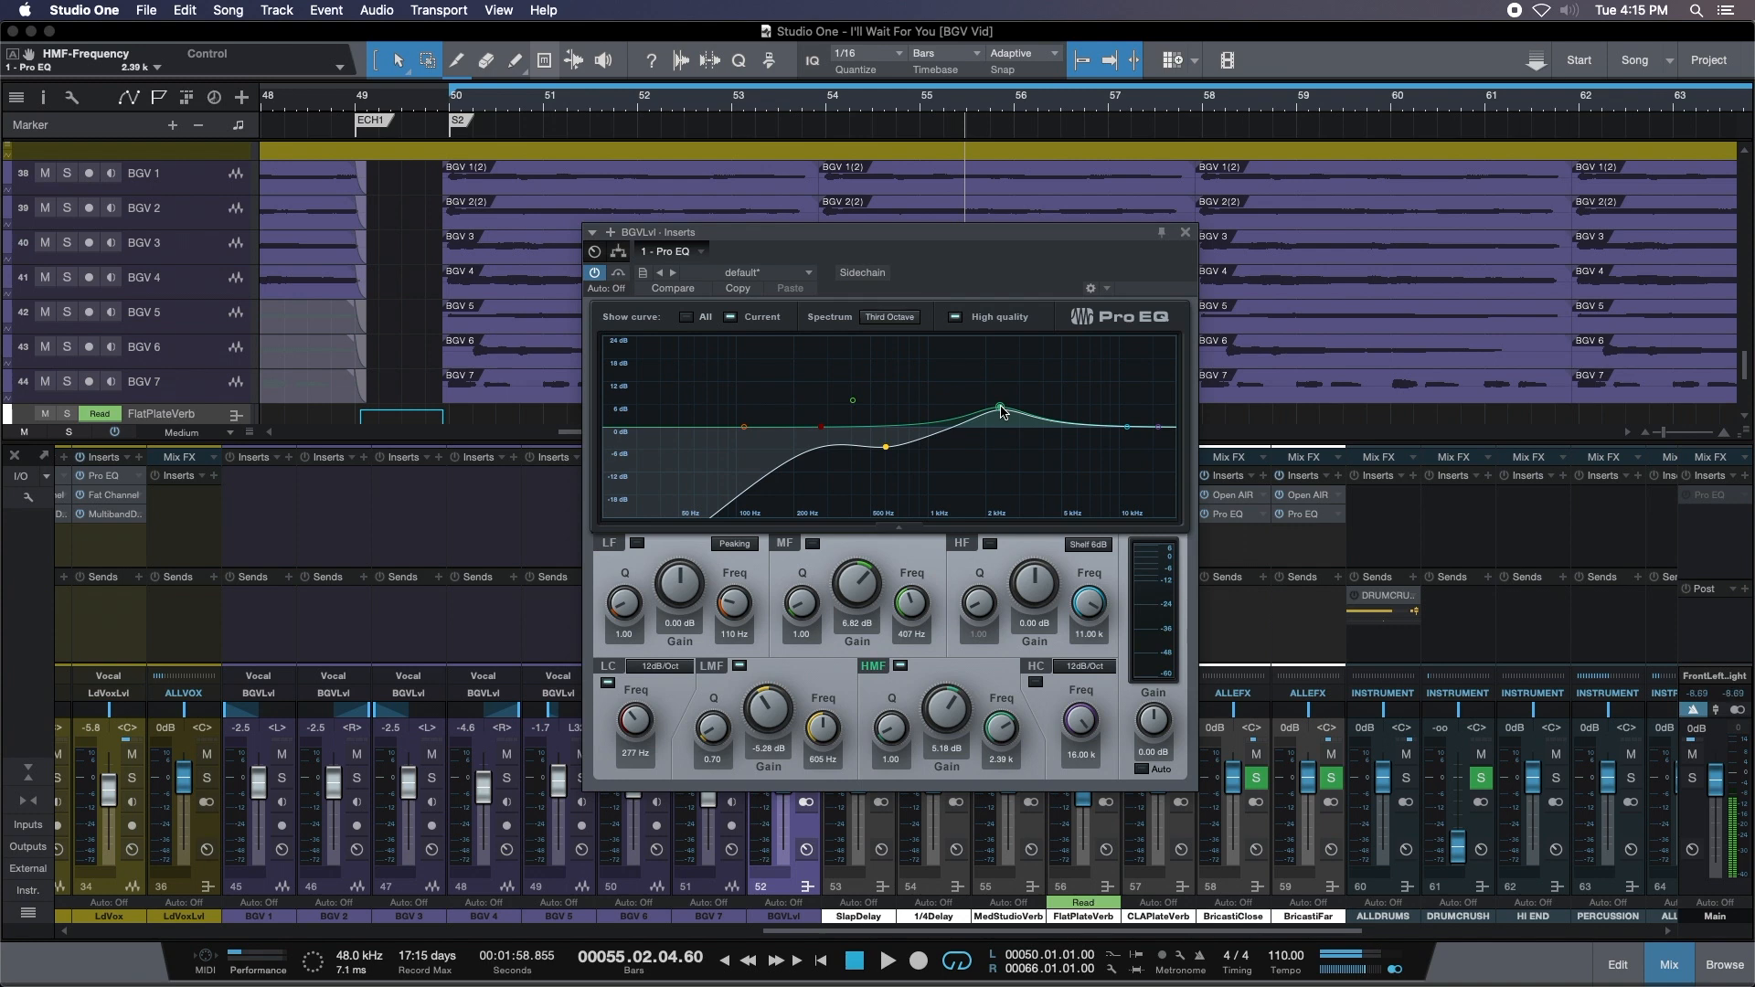
pyautogui.press('space')
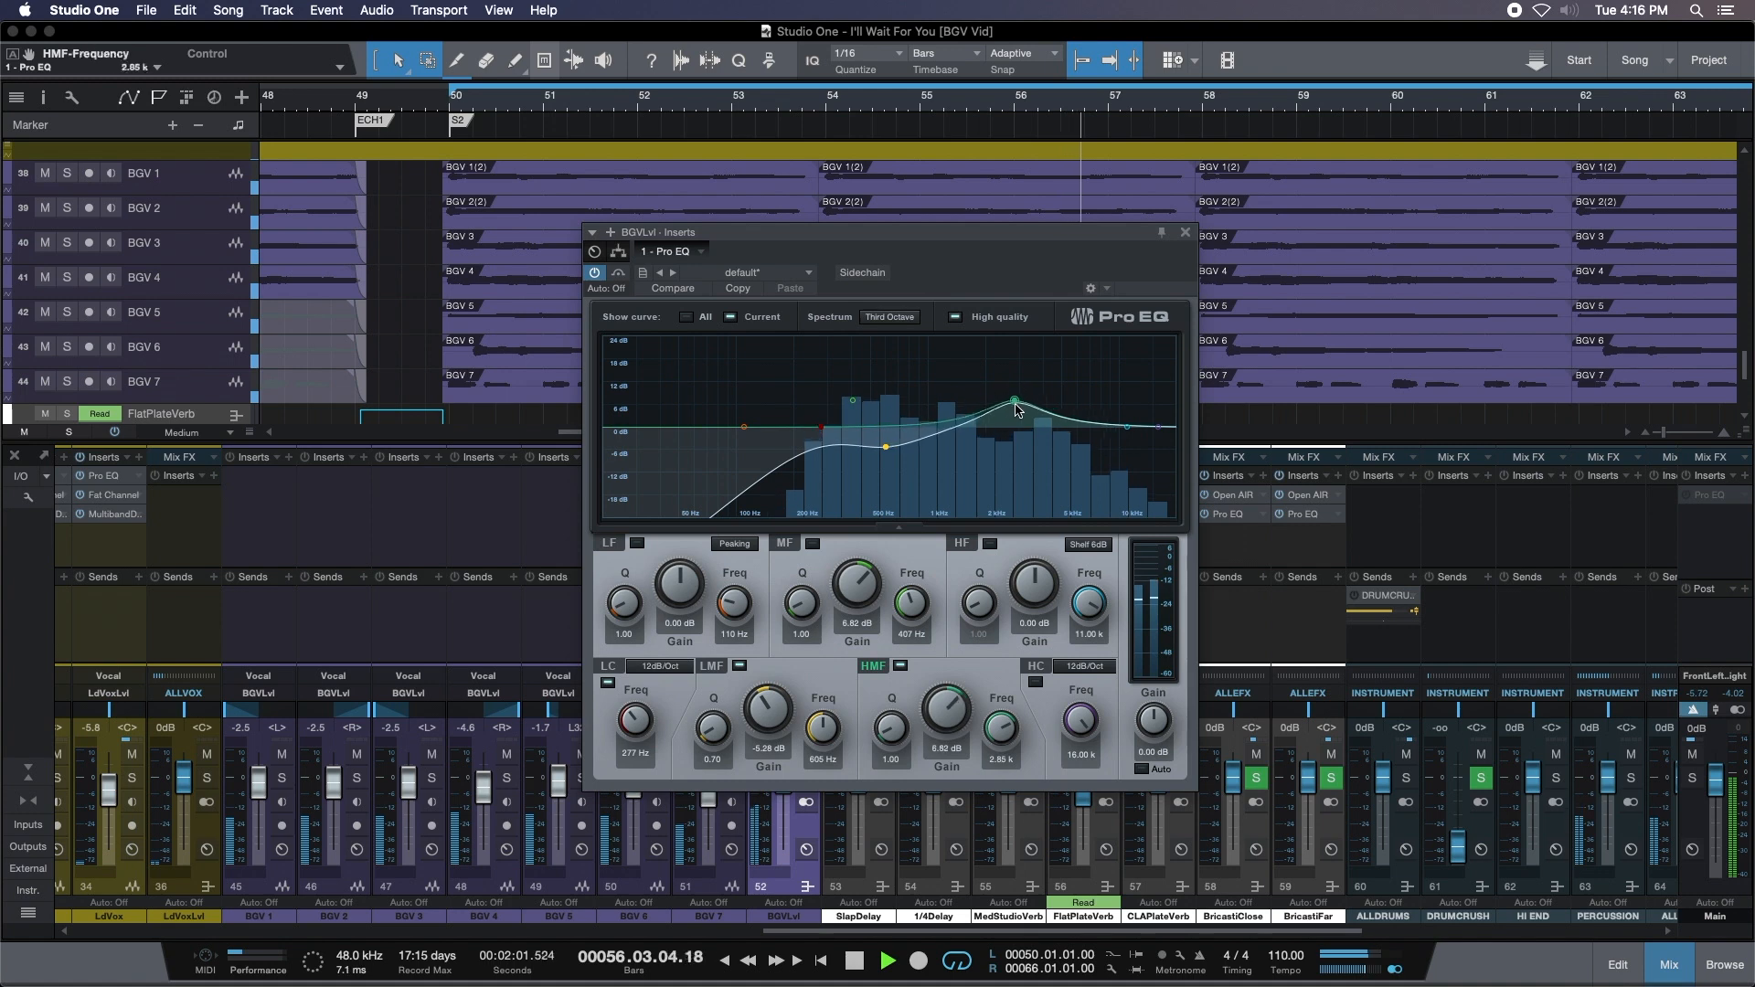
pyautogui.doubleClick(1014, 414)
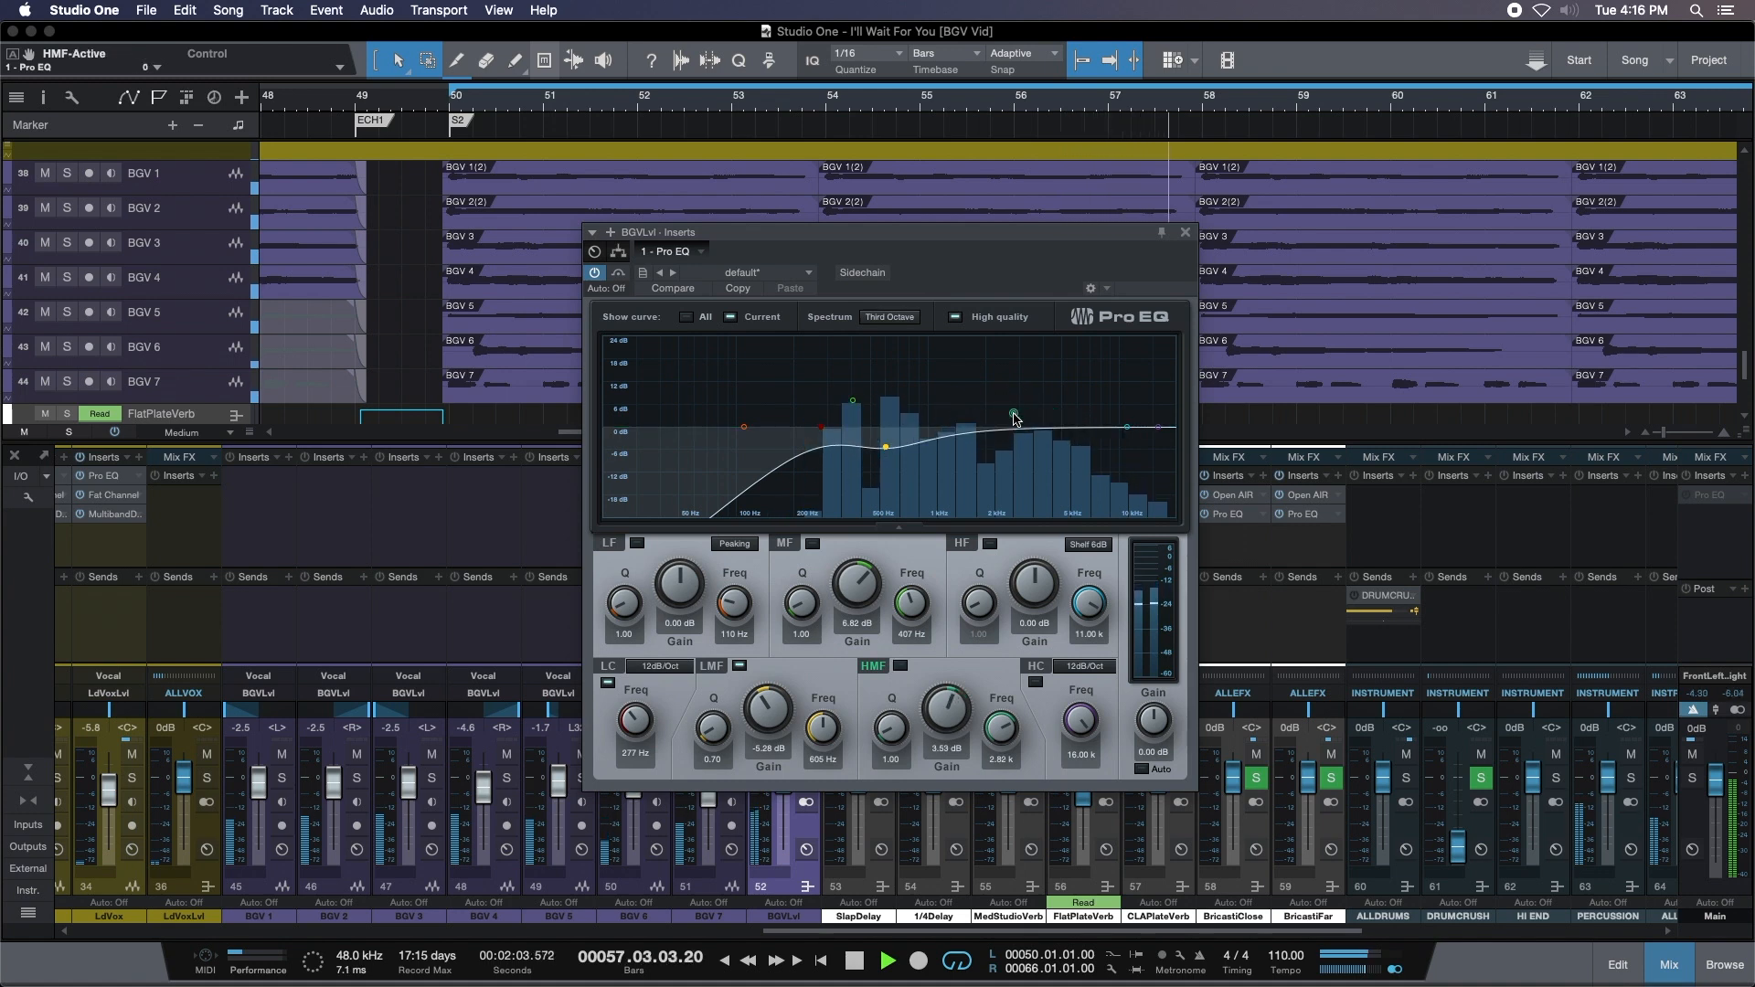
pyautogui.doubleClick(1013, 414)
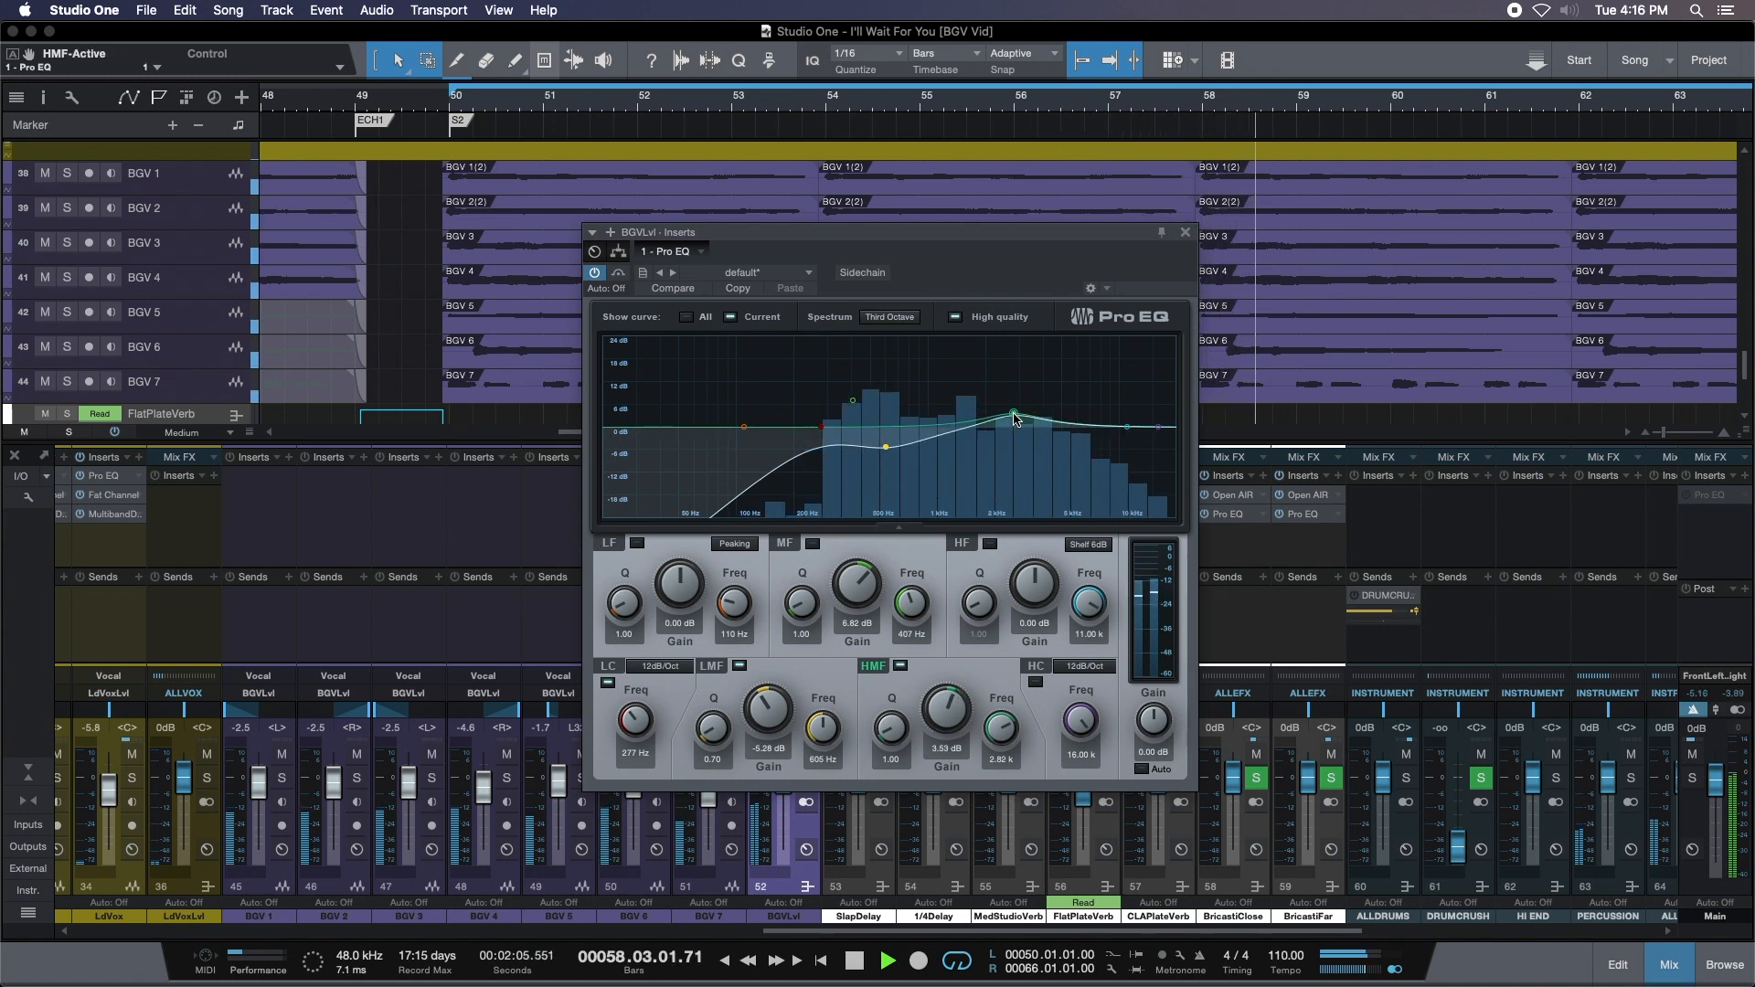
pyautogui.doubleClick(1013, 414)
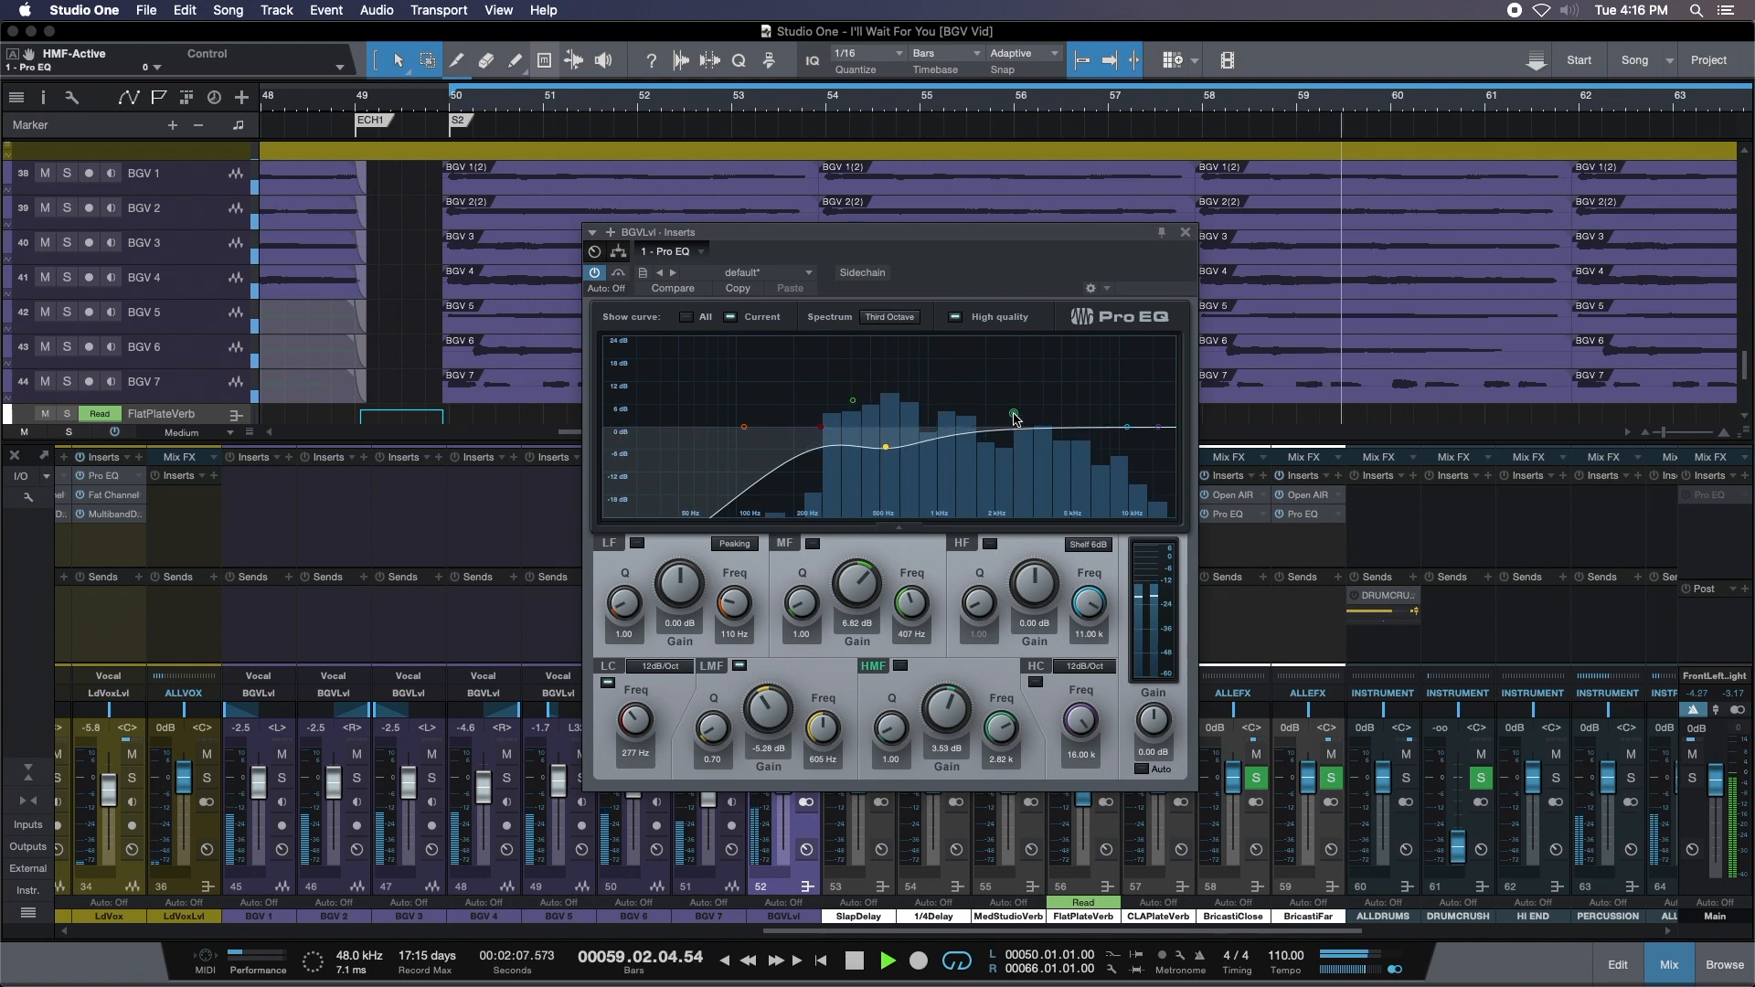
# Shape the HMF band into a wide high boost with Q 0.40, about 13.9 kHz and 8.64 dB gain during playback.
pyautogui.press('space')
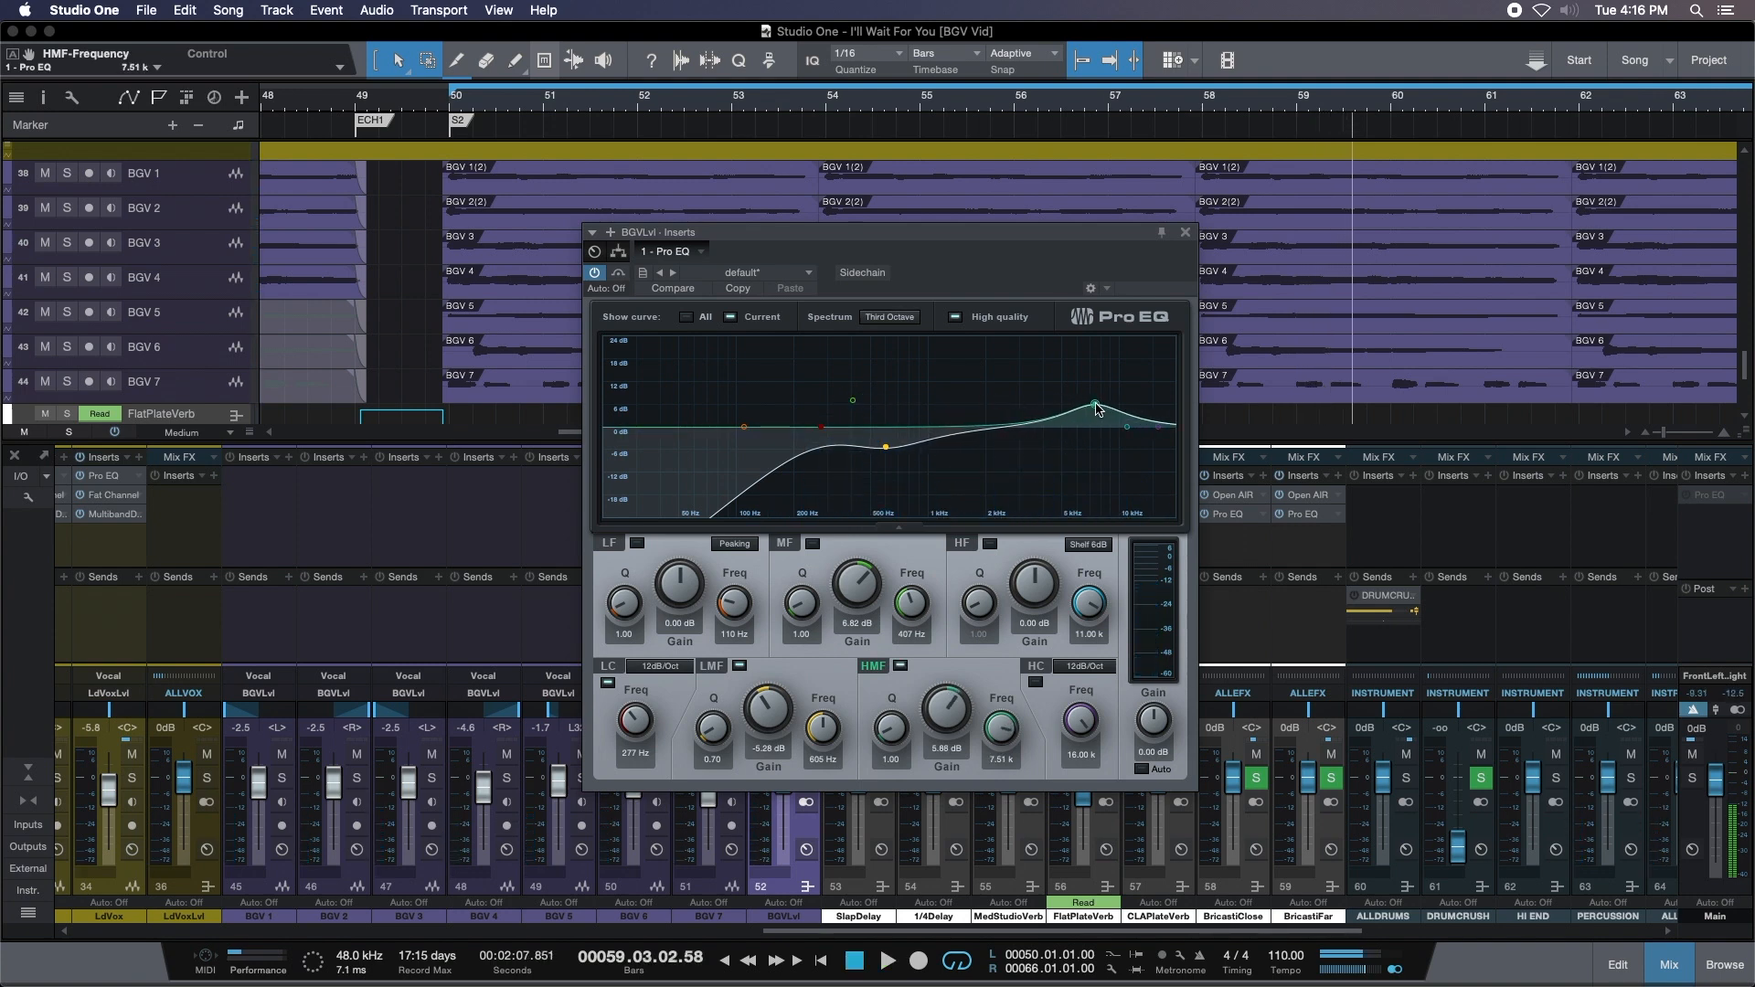
pyautogui.press('space')
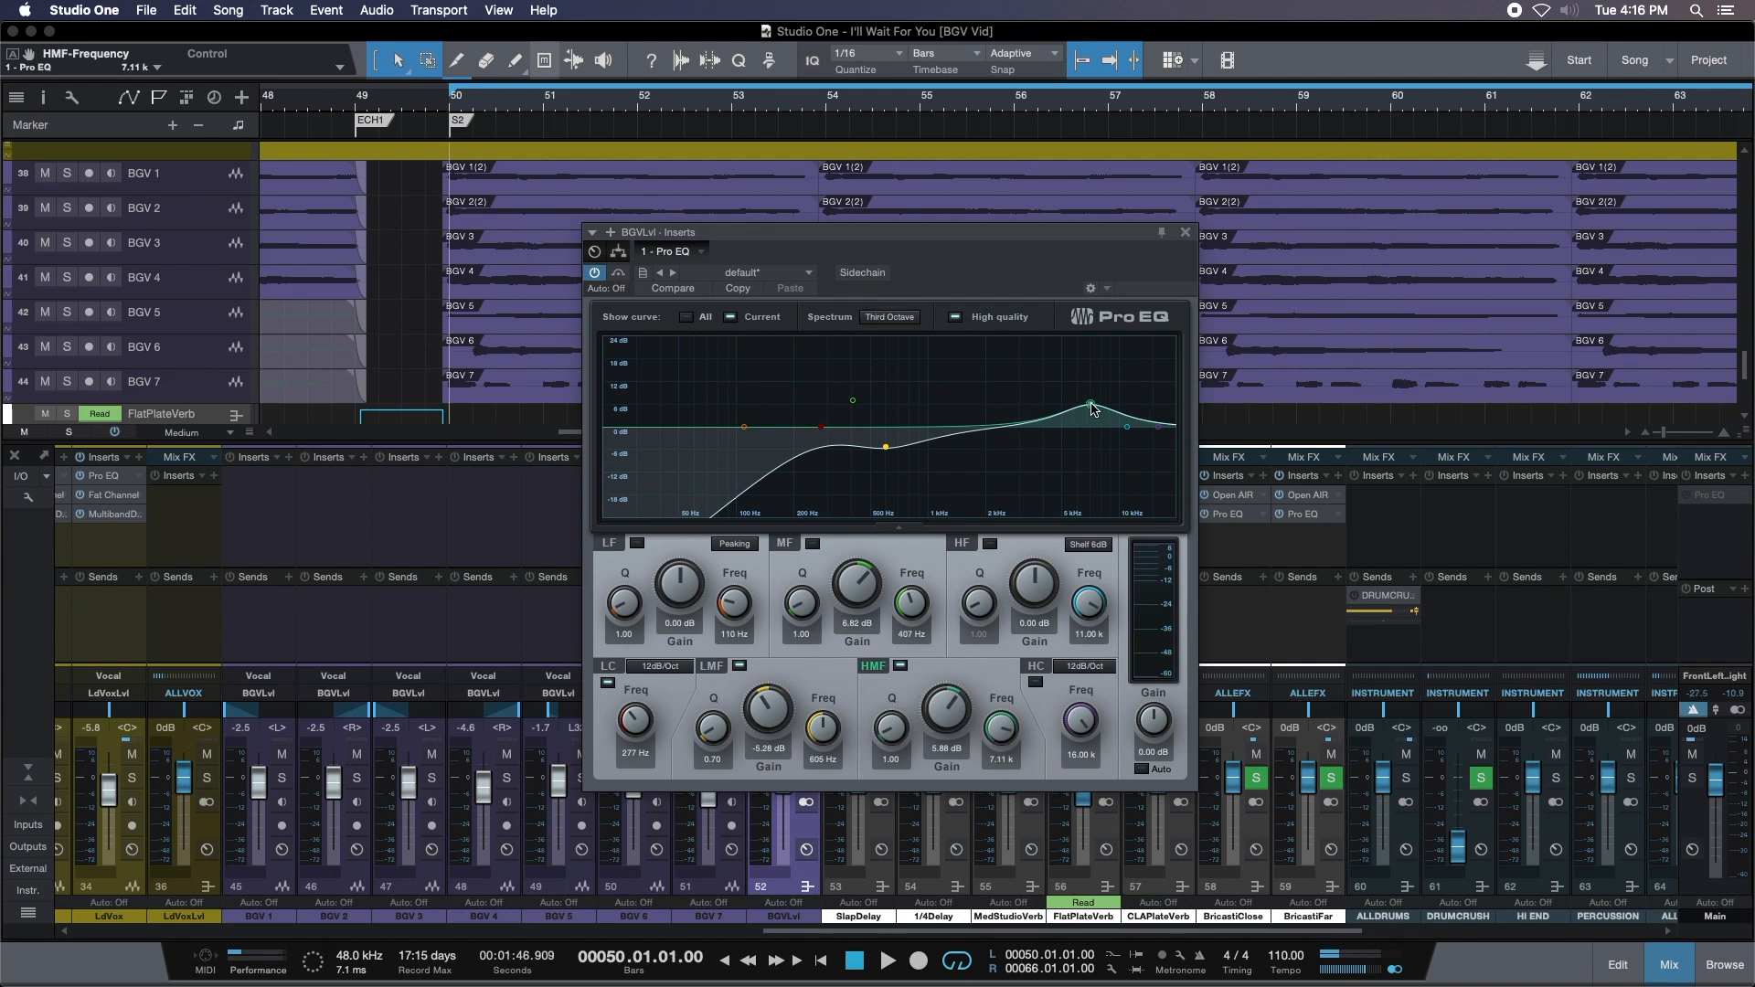
pyautogui.moveTo(1094, 410); pyautogui.dragTo(1148, 389)
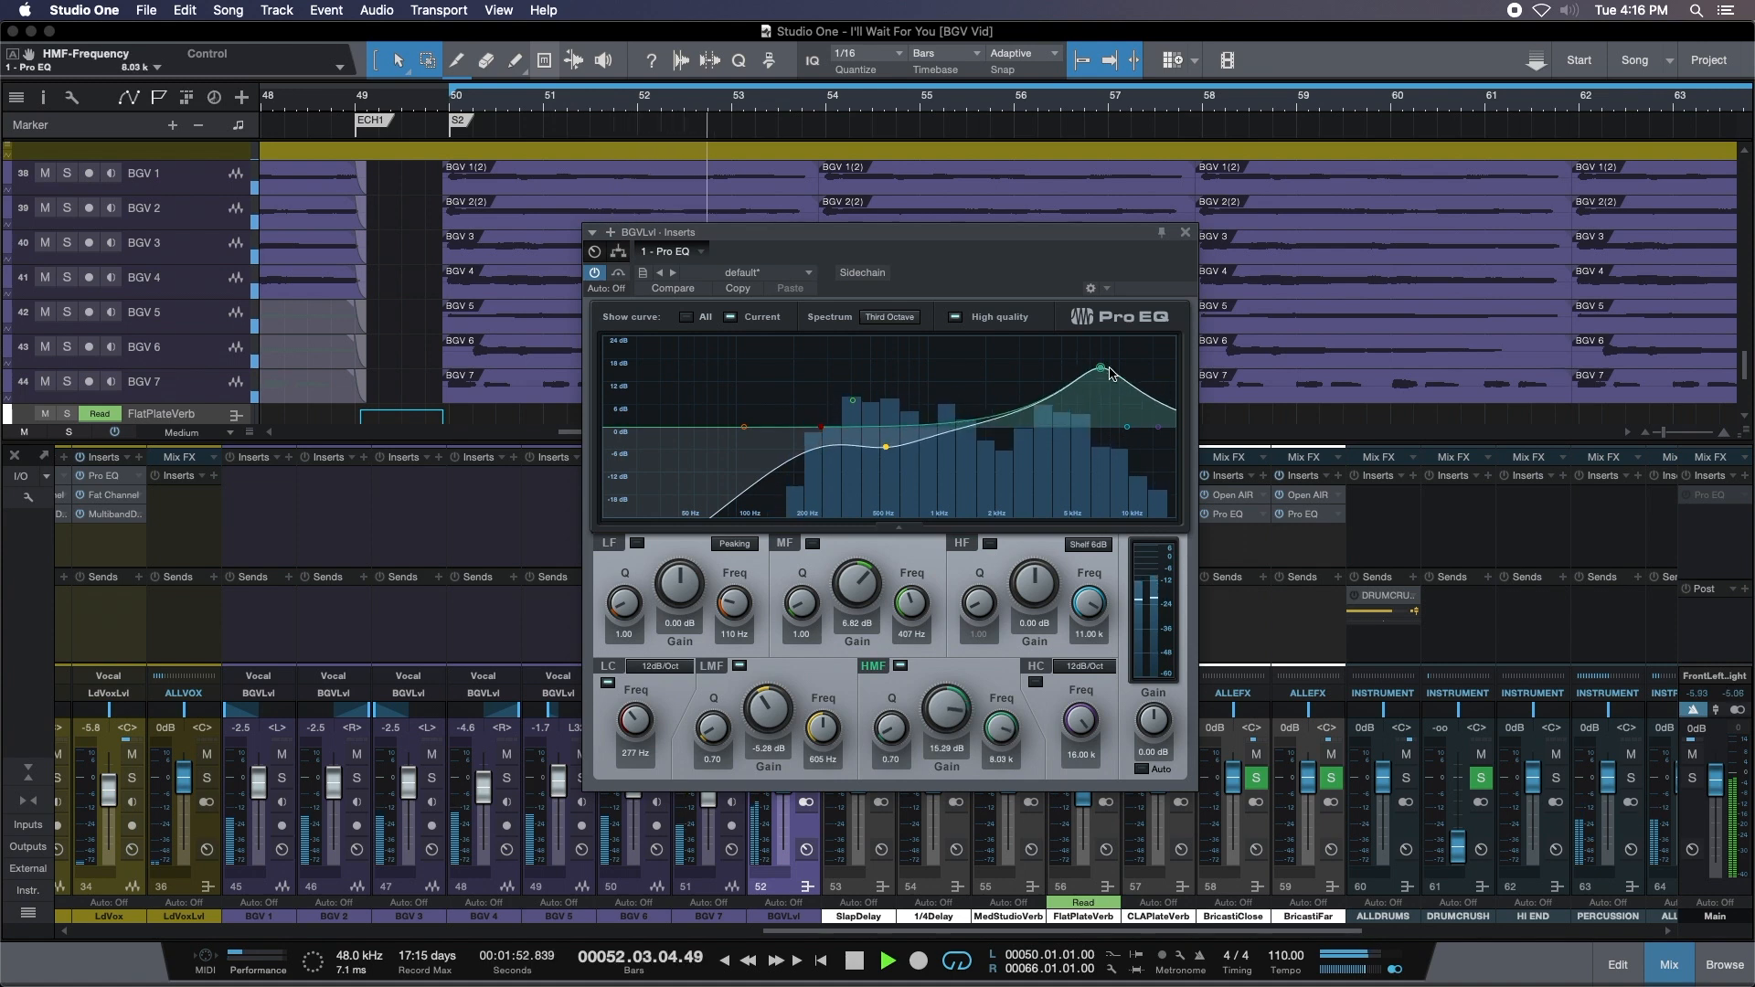
pyautogui.moveTo(1147, 376); pyautogui.dragTo(1114, 373)
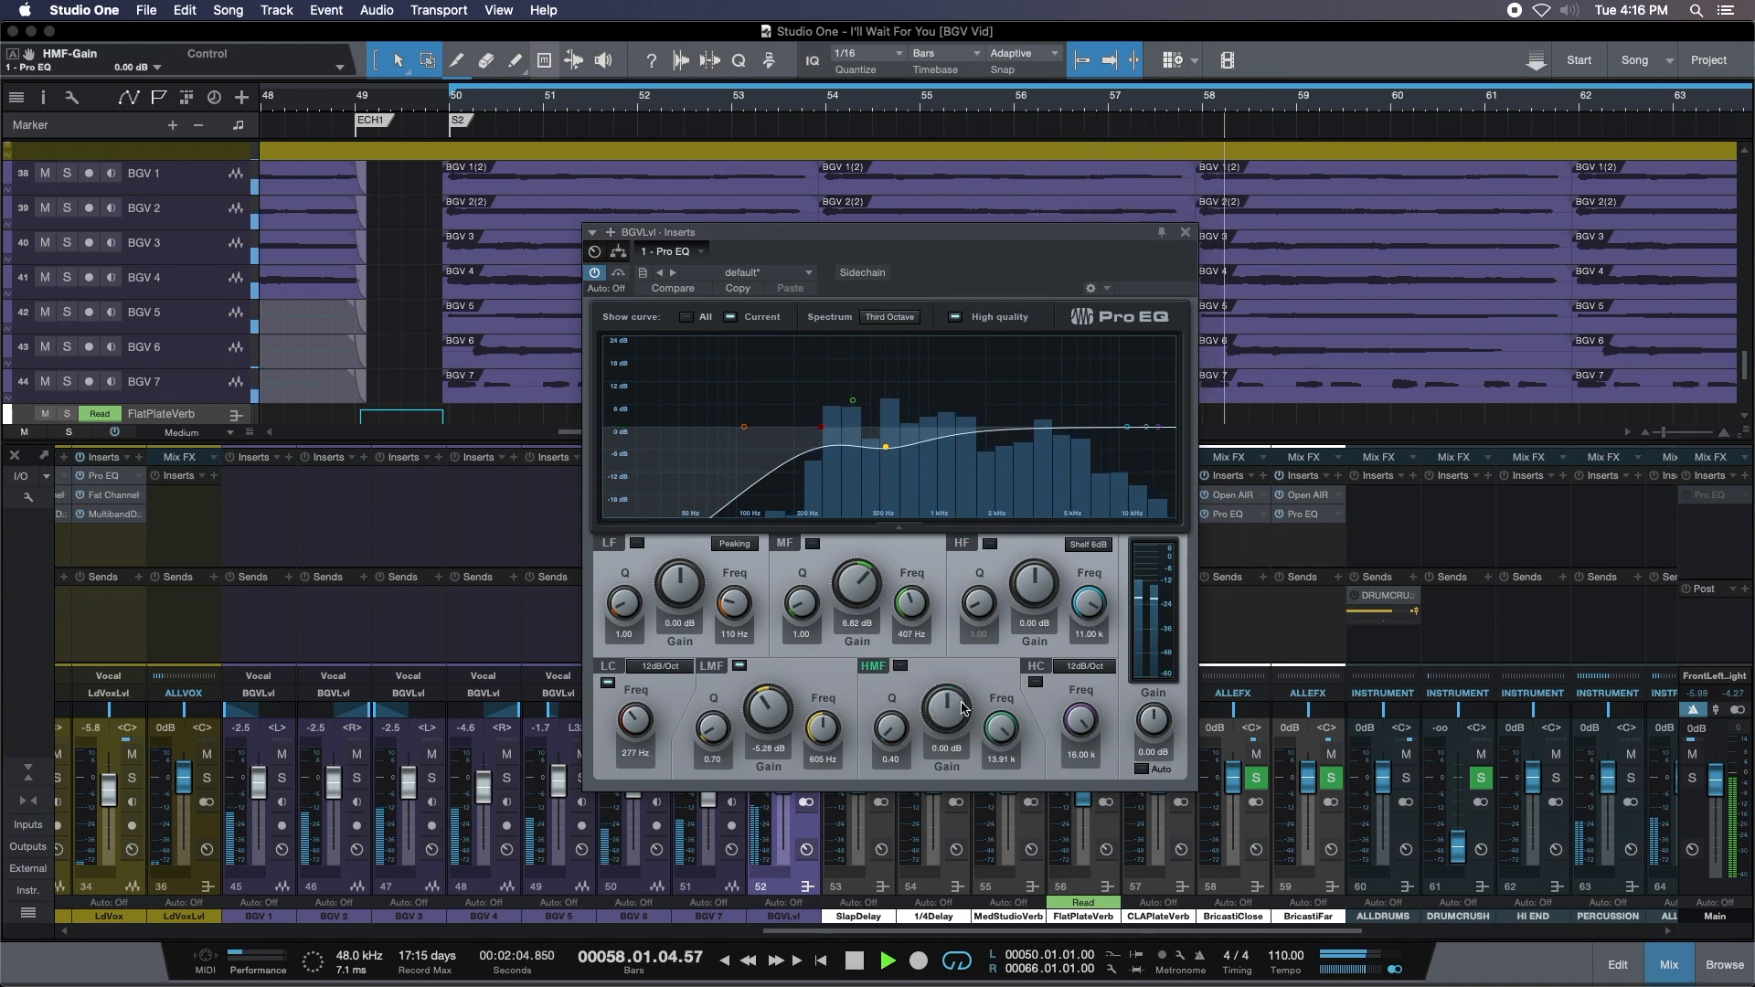
pyautogui.scroll(-4, 962, 706)
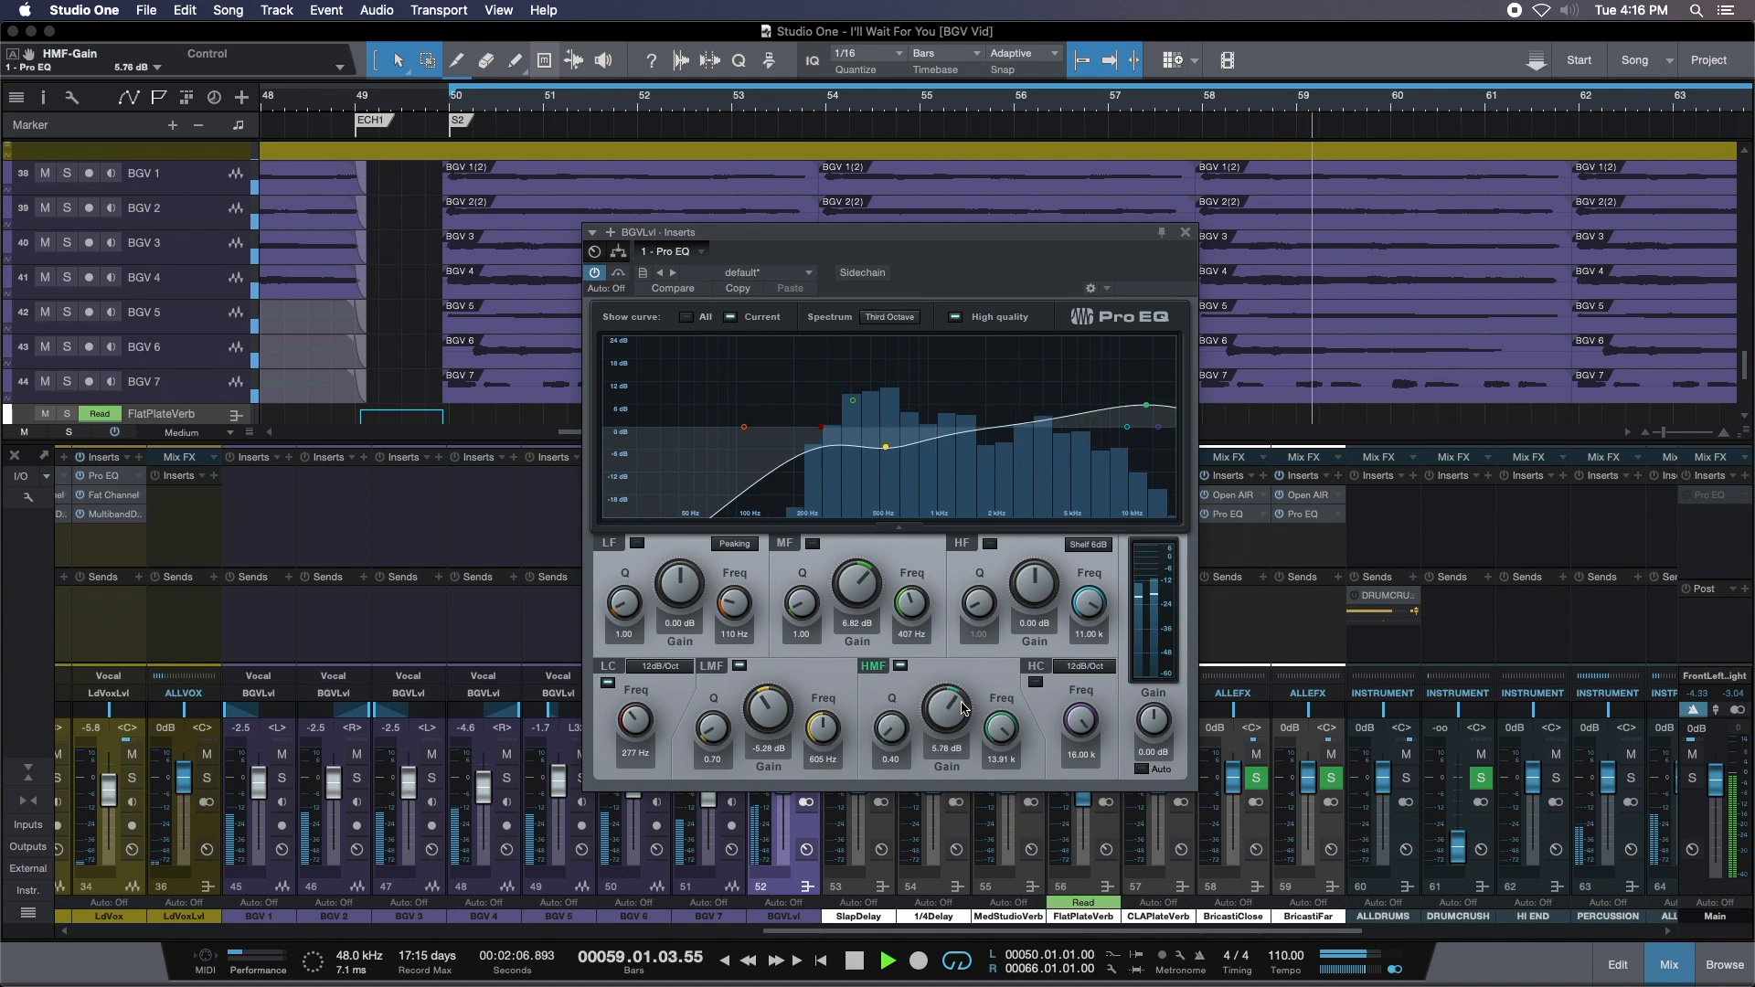
pyautogui.scroll(2, 963, 706)
pyautogui.scroll(1, 963, 706)
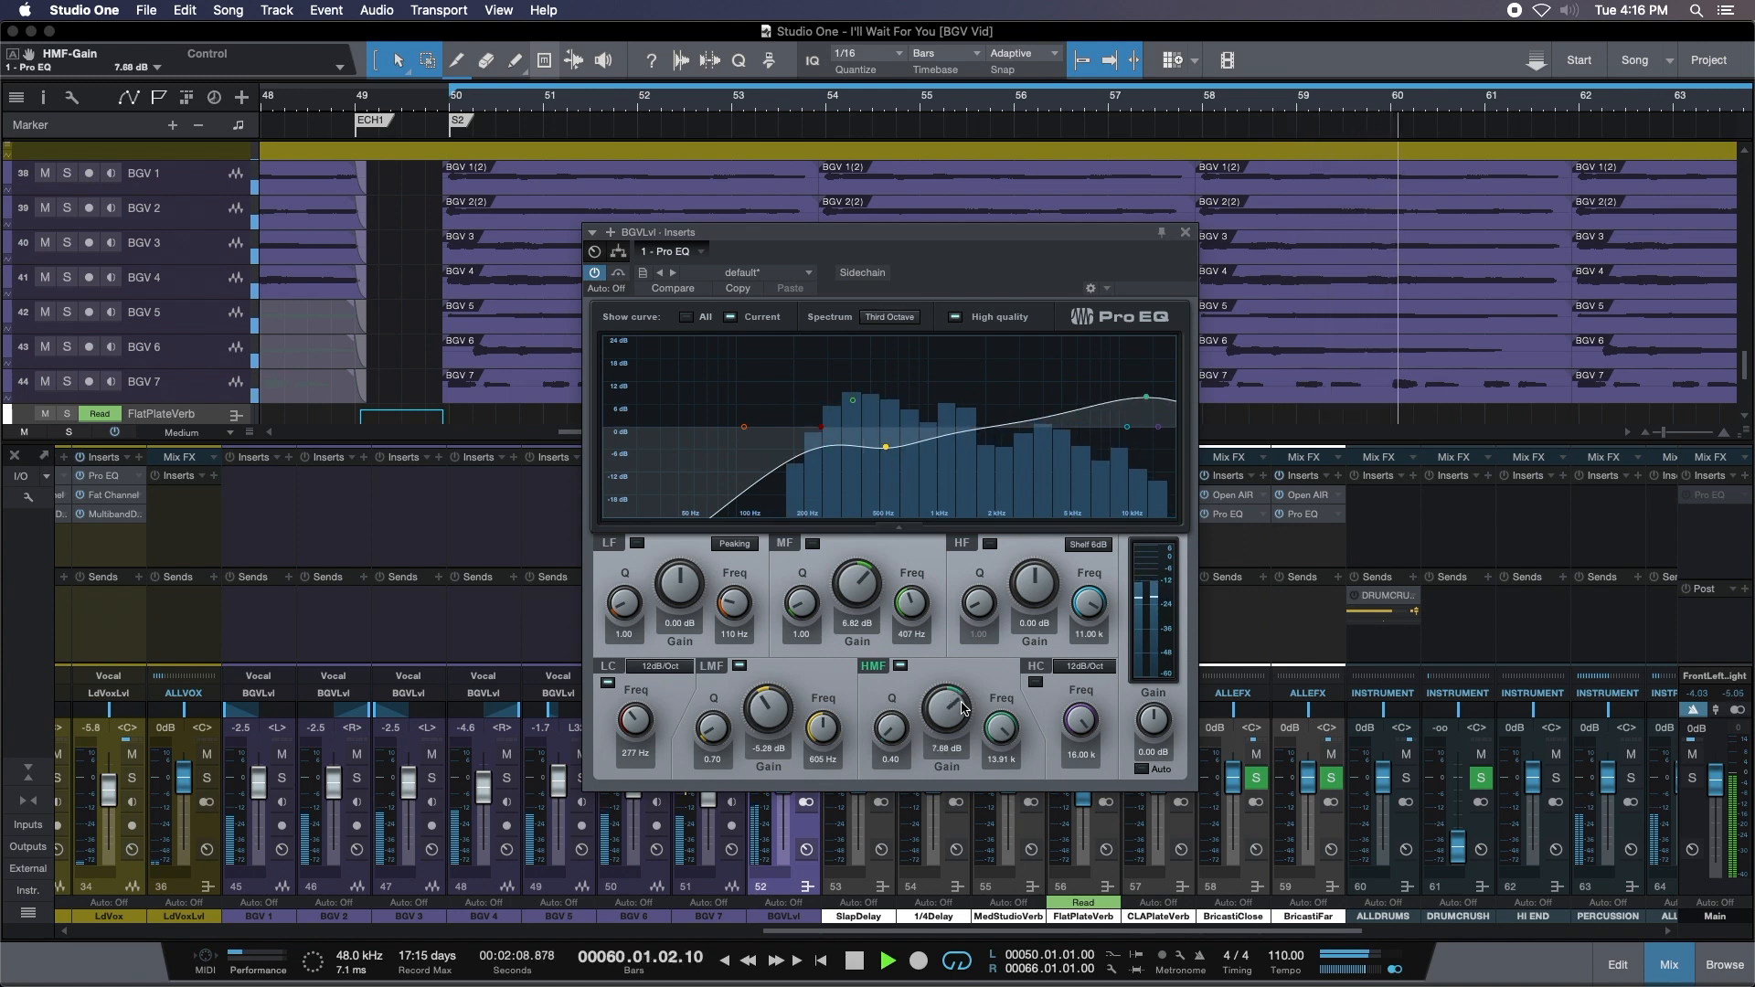
pyautogui.scroll(1, 962, 706)
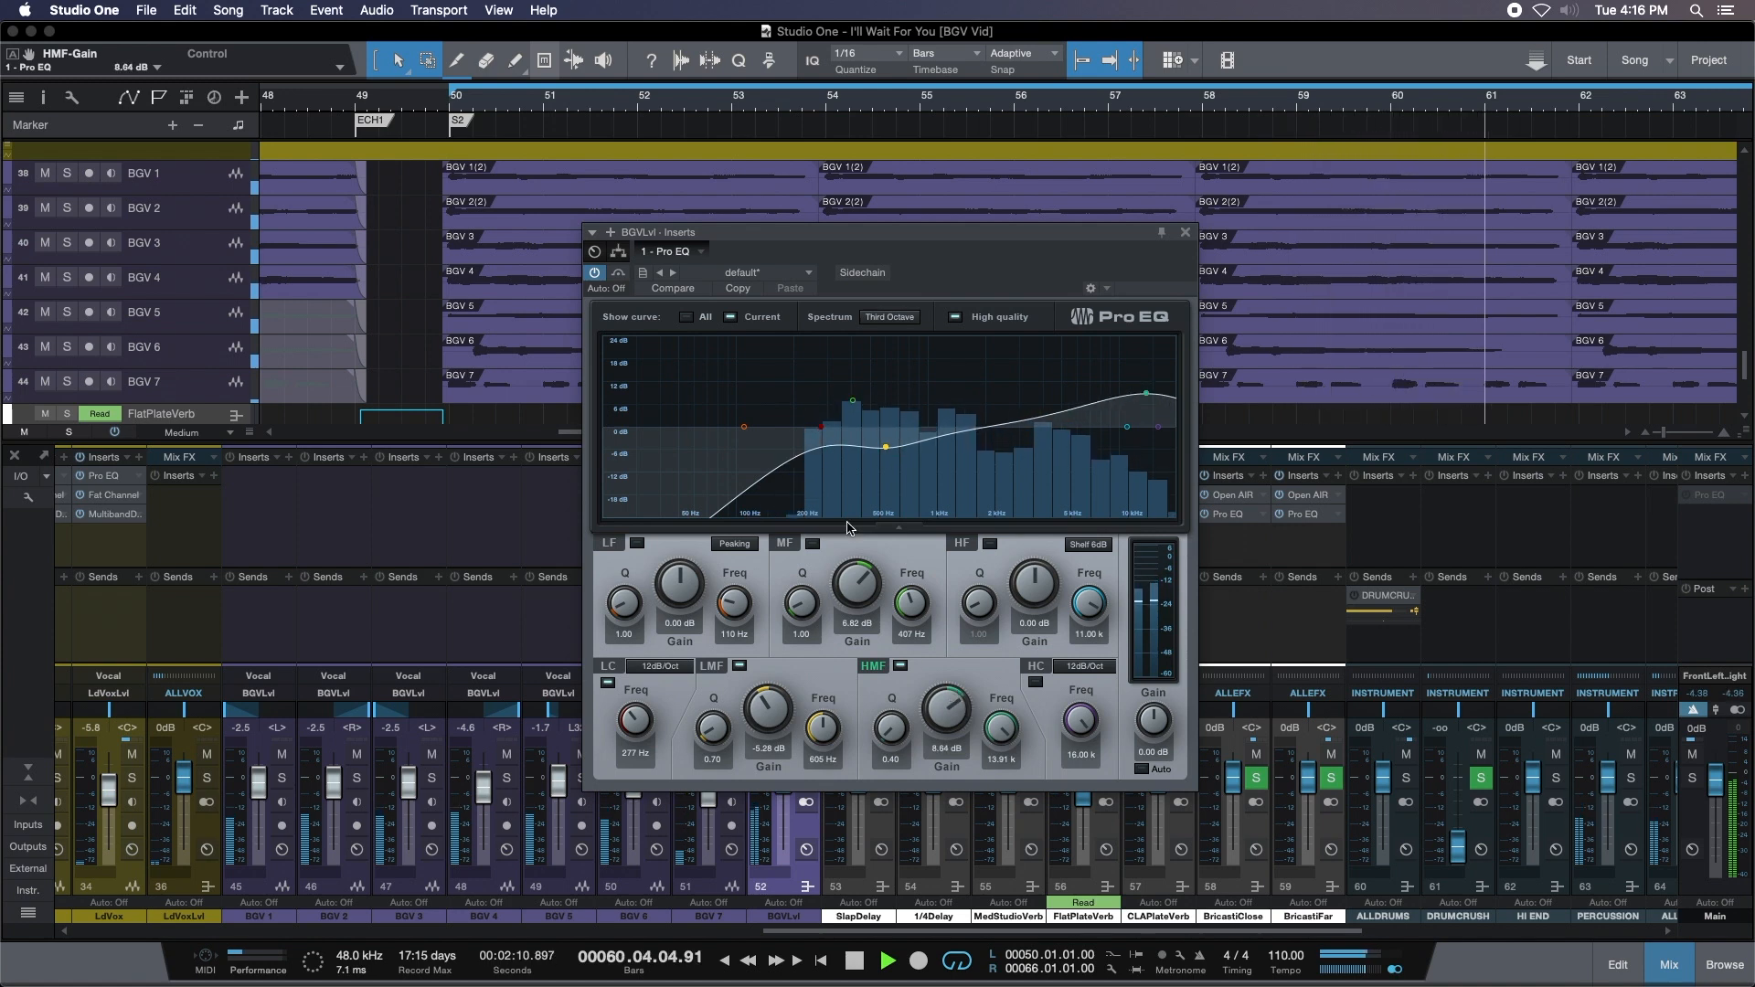
# Set the Pro EQ's LMF band to 626 Hz and -5.76 dB, and close the BGVLvl insert editor.
pyautogui.moveTo(886, 448)
pyautogui.mouseDown()
pyautogui.moveTo(836, 392)
pyautogui.moveTo(881, 379)
pyautogui.moveTo(890, 451)
pyautogui.mouseUp()
pyautogui.scroll(-1, 772, 711)
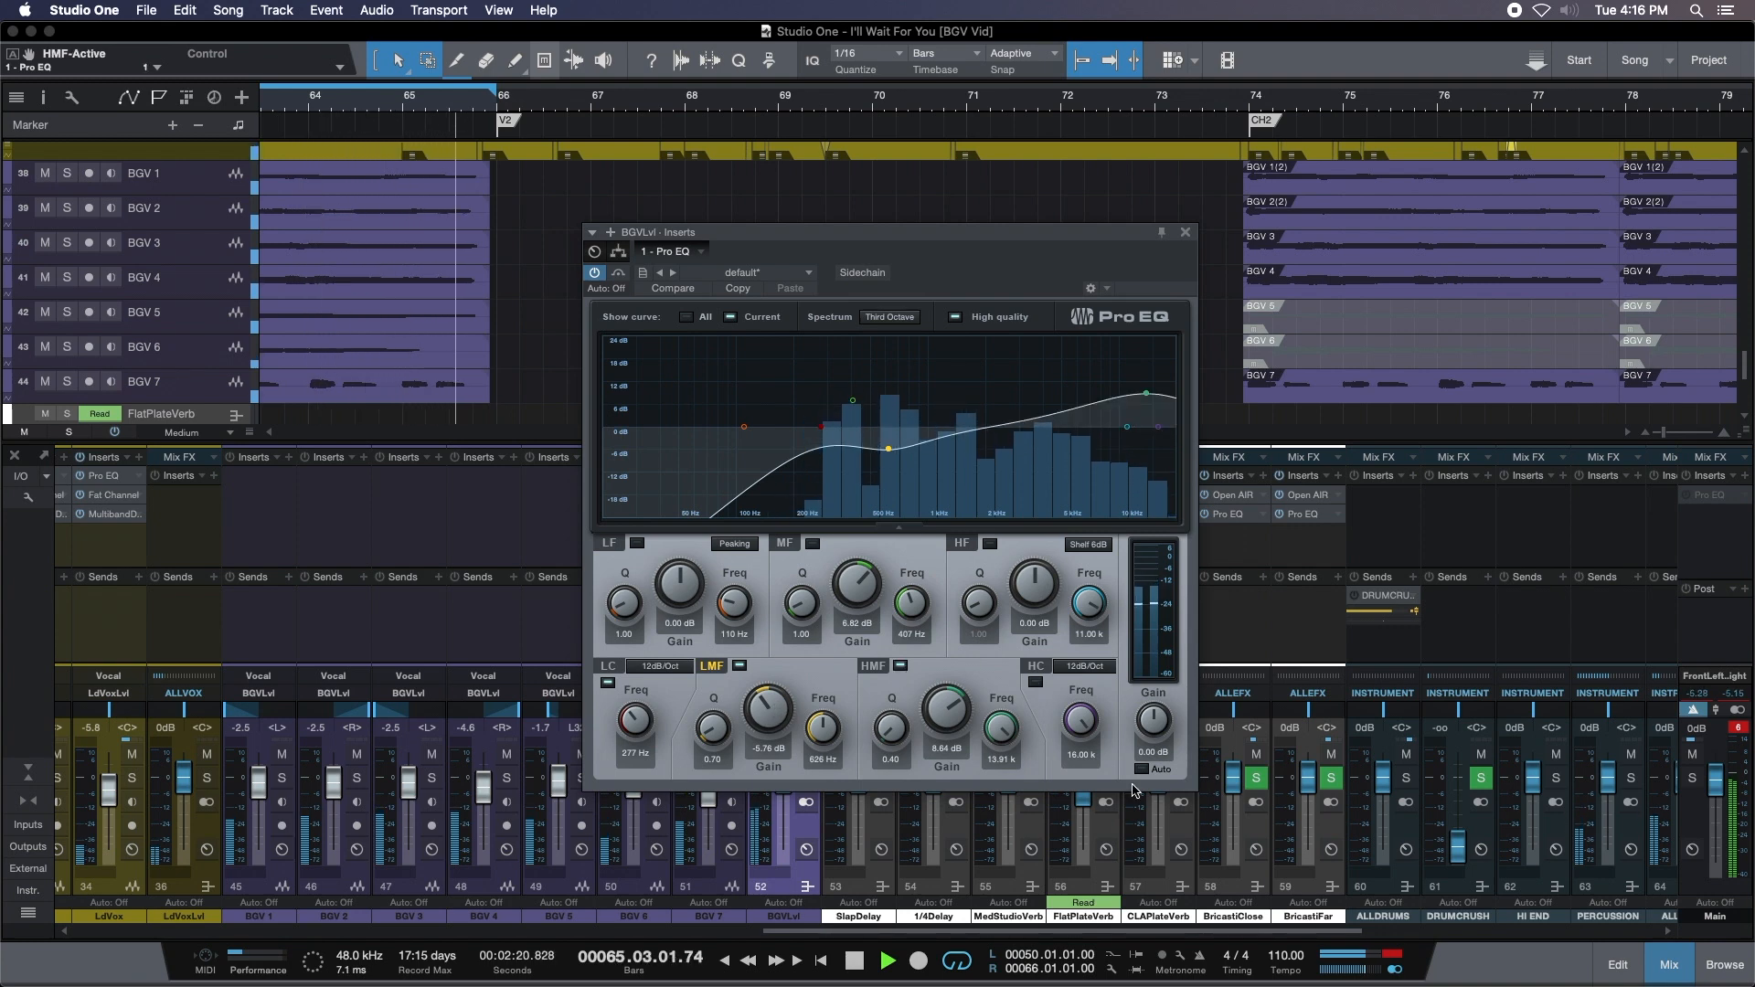
pyautogui.click(1186, 234)
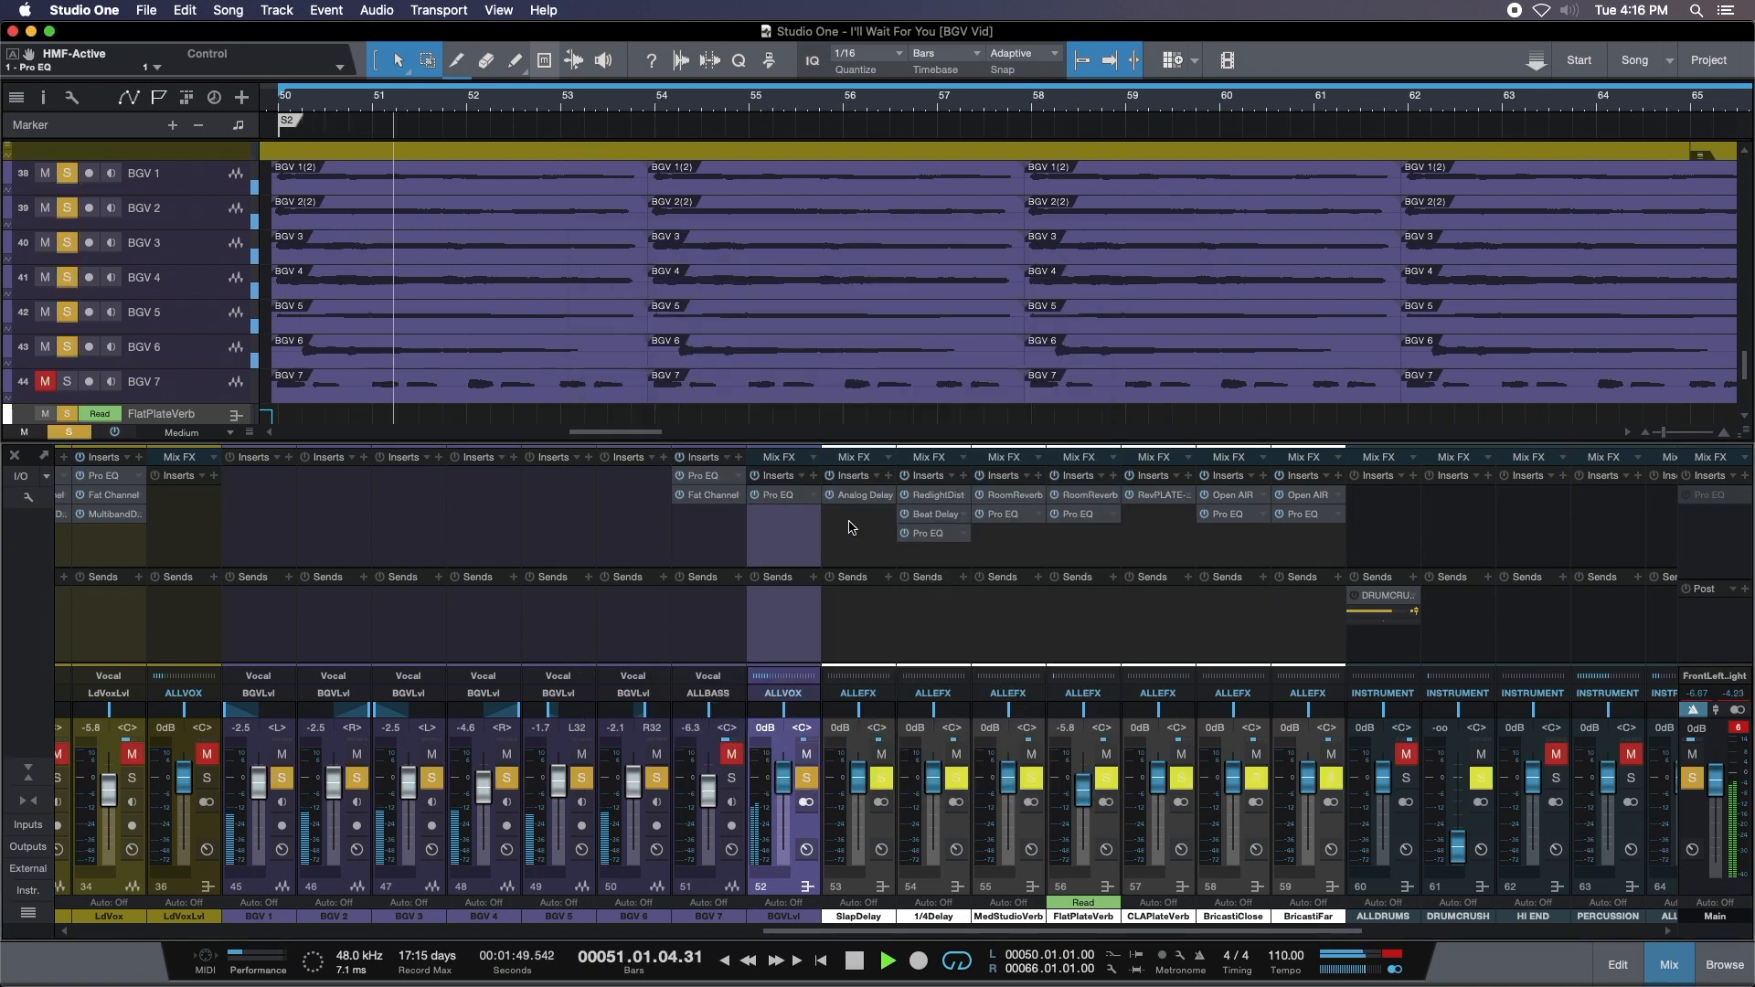
# Refine the BGVLvl Pro EQ with a 280 Hz low cut, an MF cut of -2.40 dB at 398 Hz and 9.12 dB HMF gain.
pyautogui.click(772, 504)
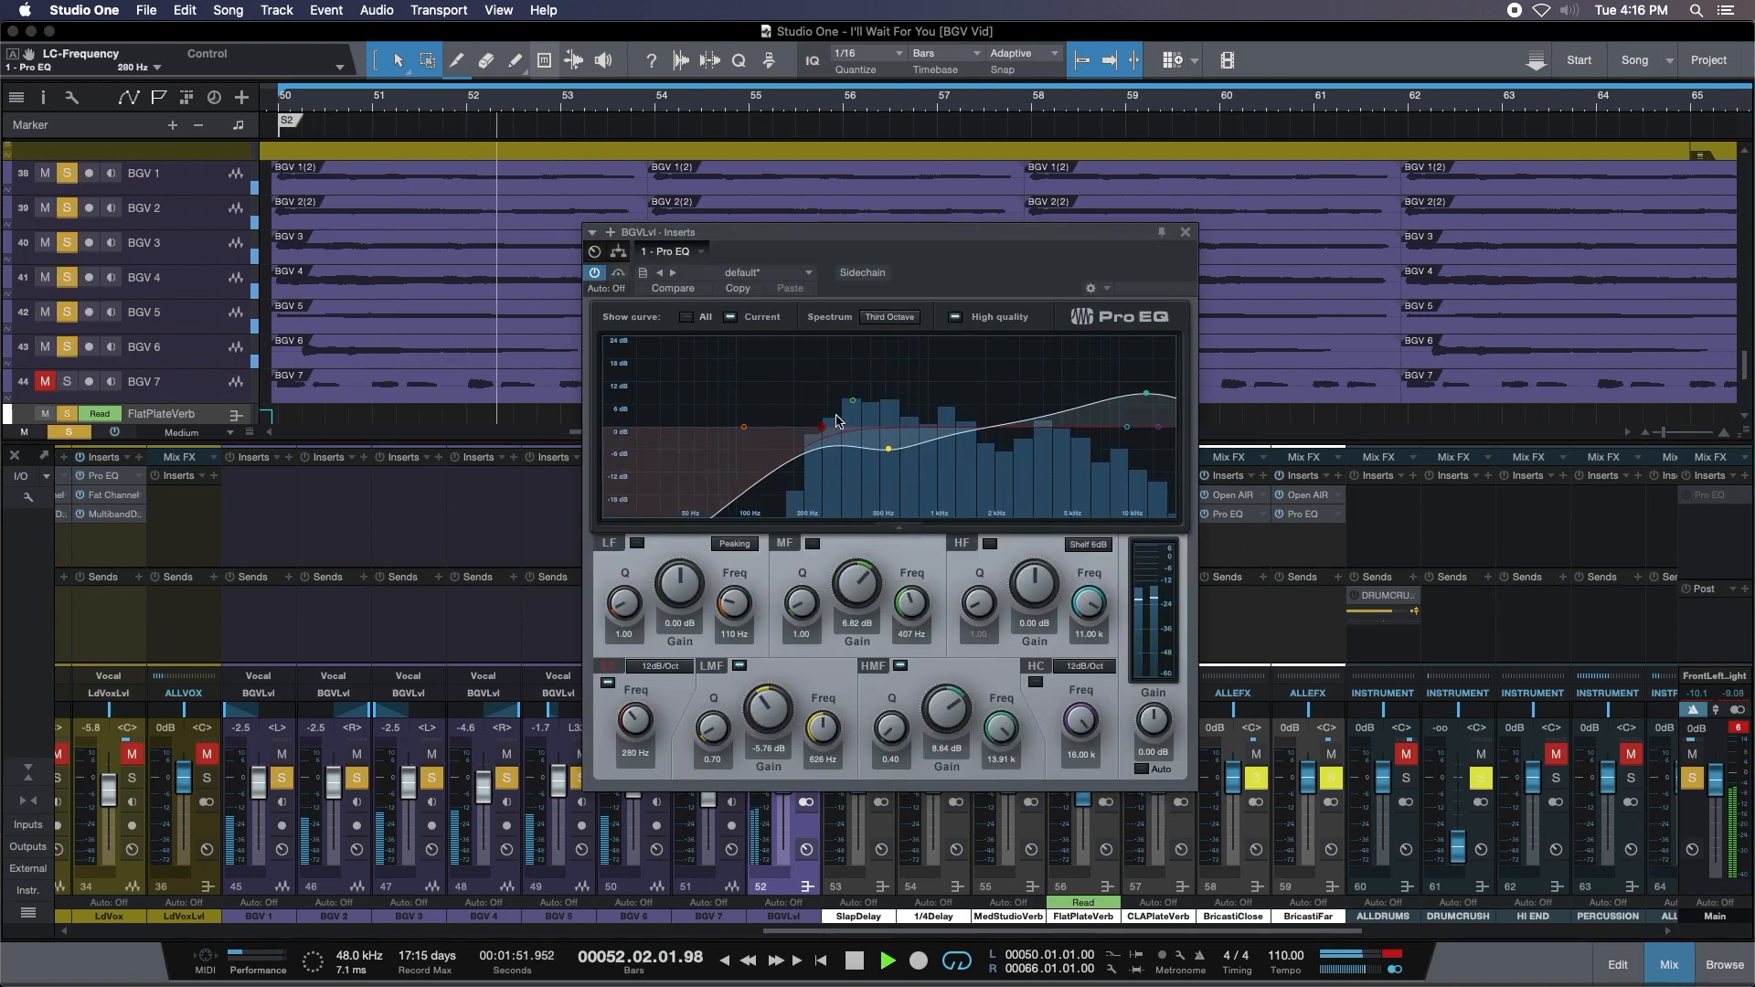
pyautogui.moveTo(852, 401); pyautogui.dragTo(851, 439)
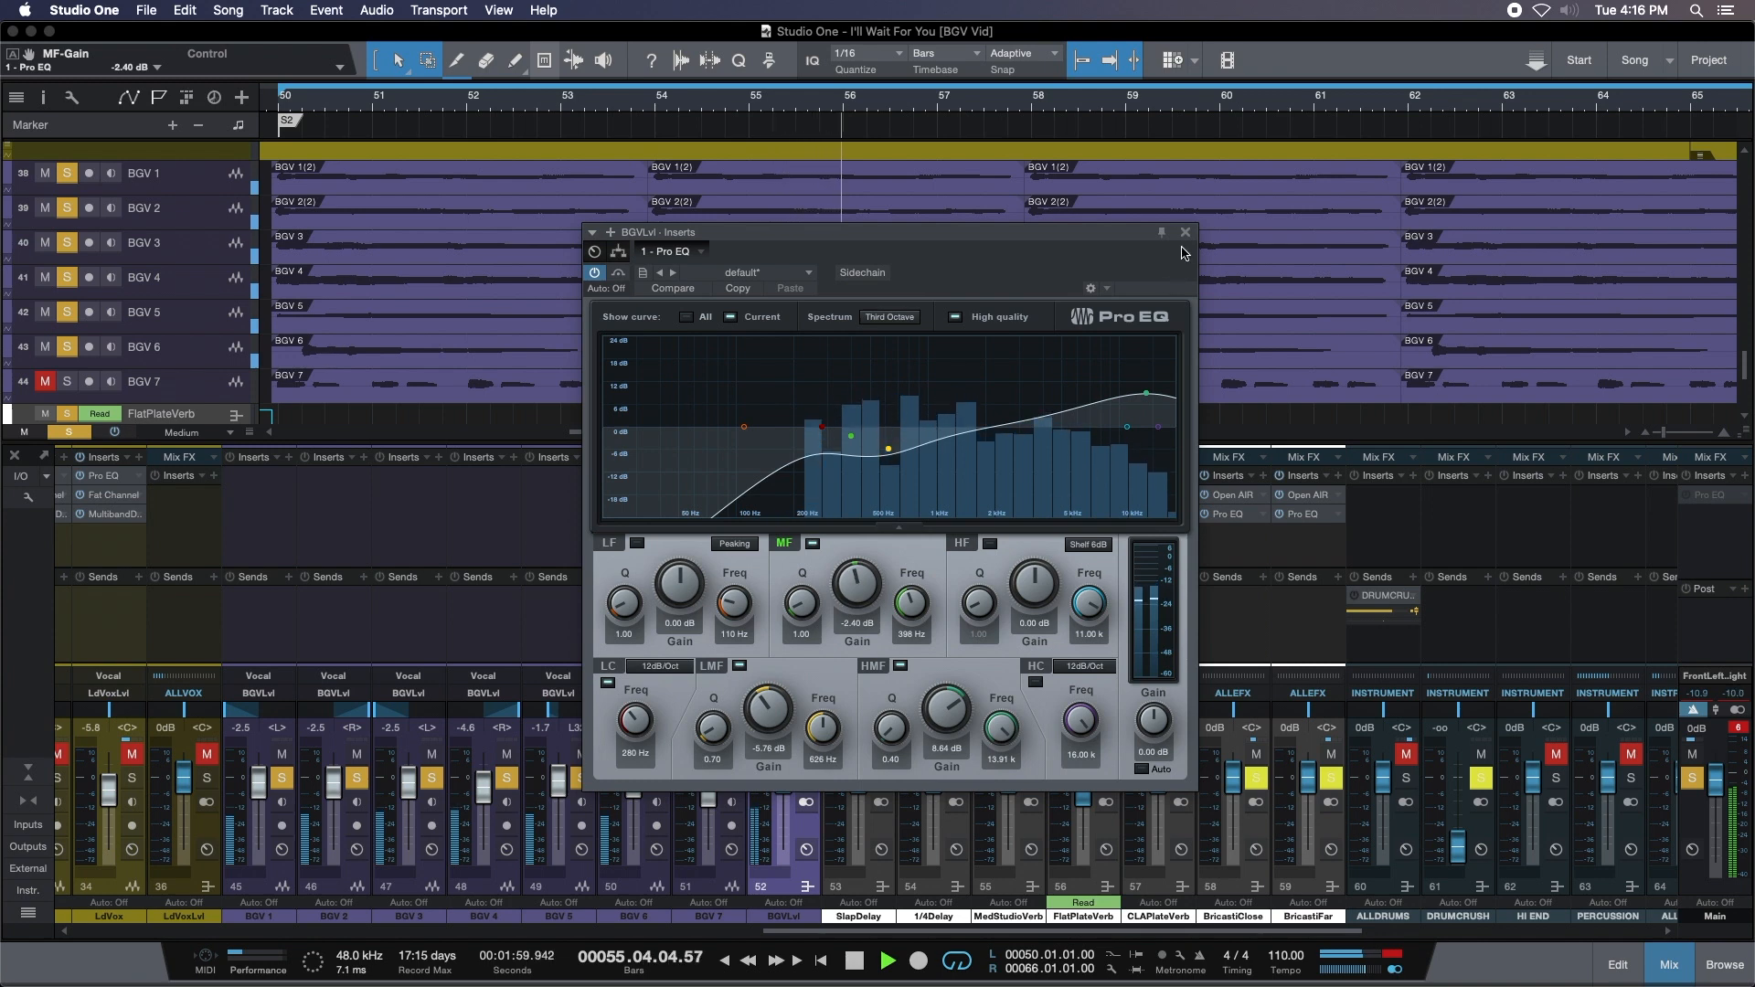
pyautogui.moveTo(935, 728); pyautogui.dragTo(934, 723)
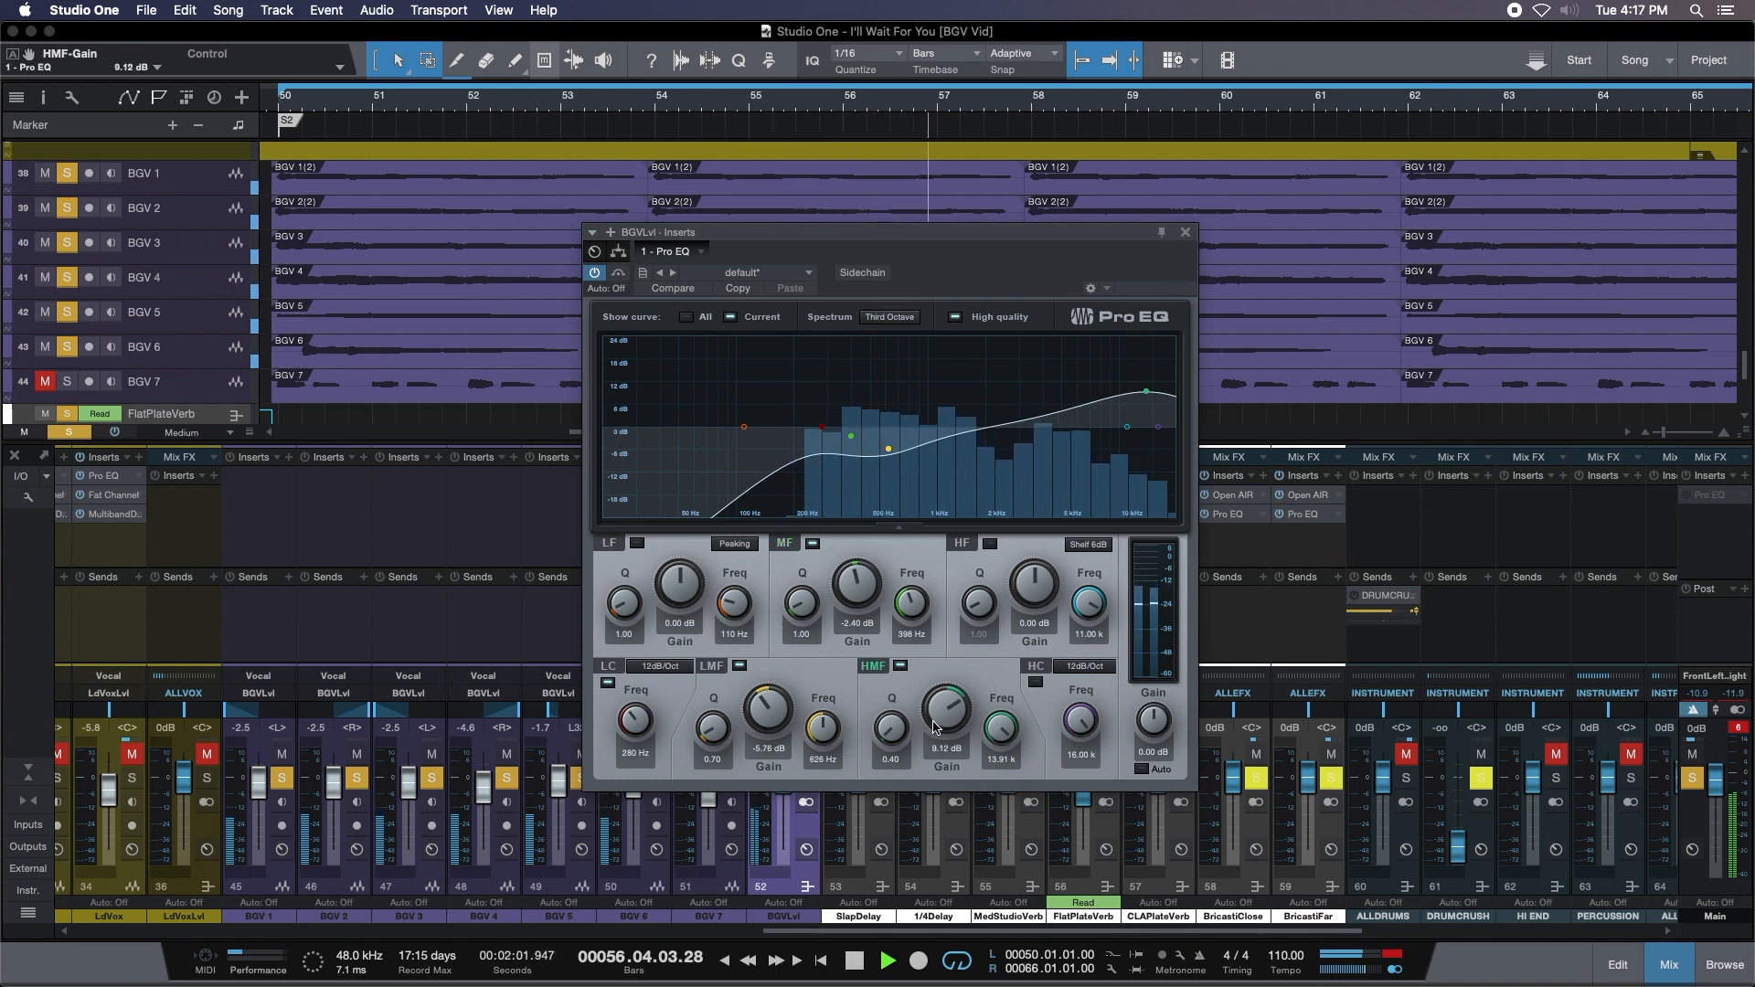
pyautogui.click(1185, 232)
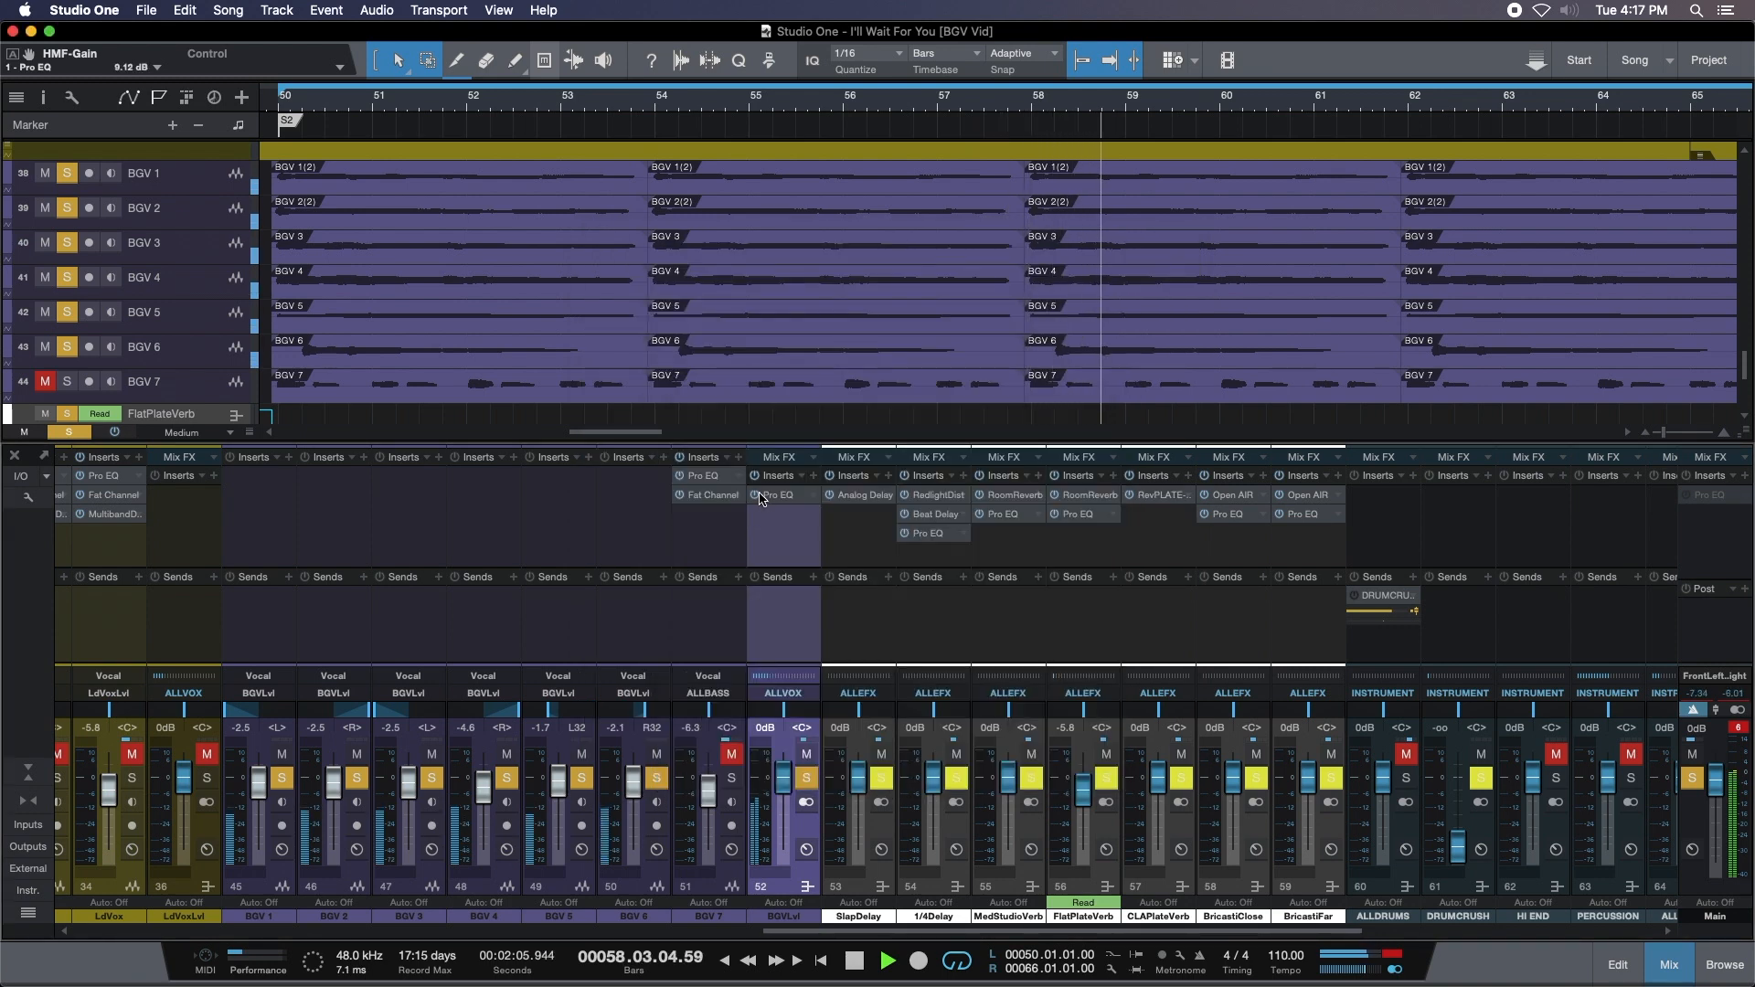
# Compare the soloed background vocals with the BGVLvl Pro EQ bypassed and active, and clear all solos.
pyautogui.press('space')
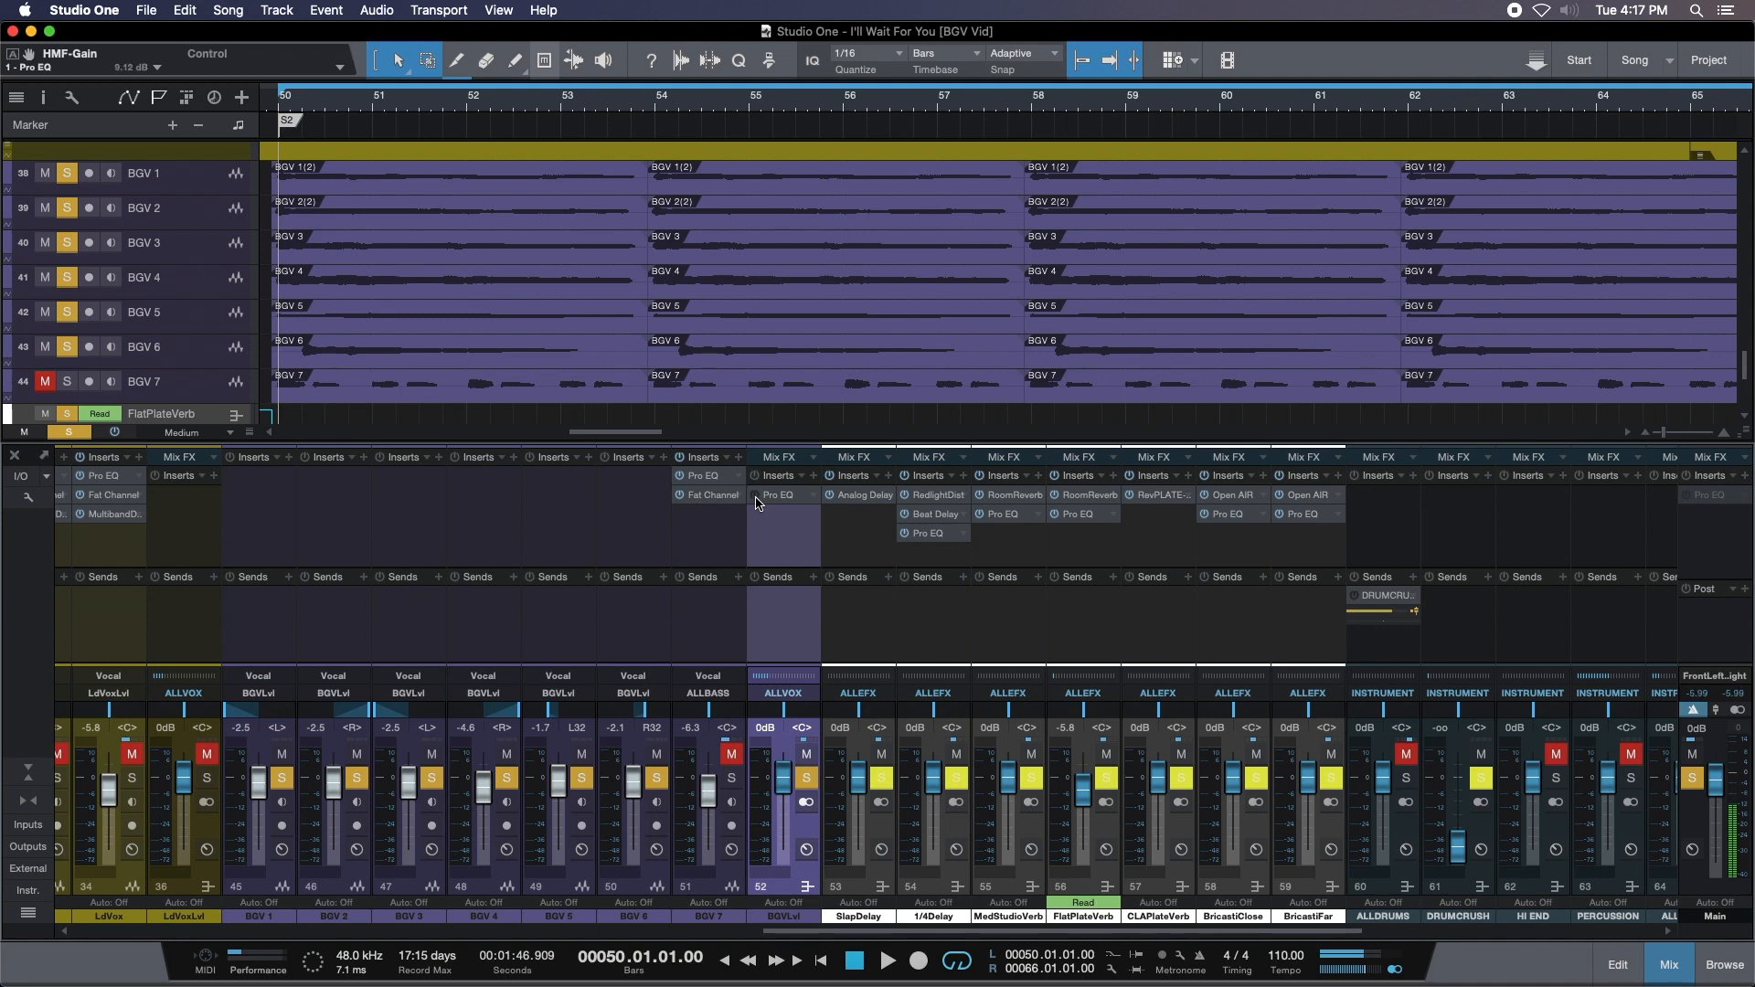
pyautogui.press('space')
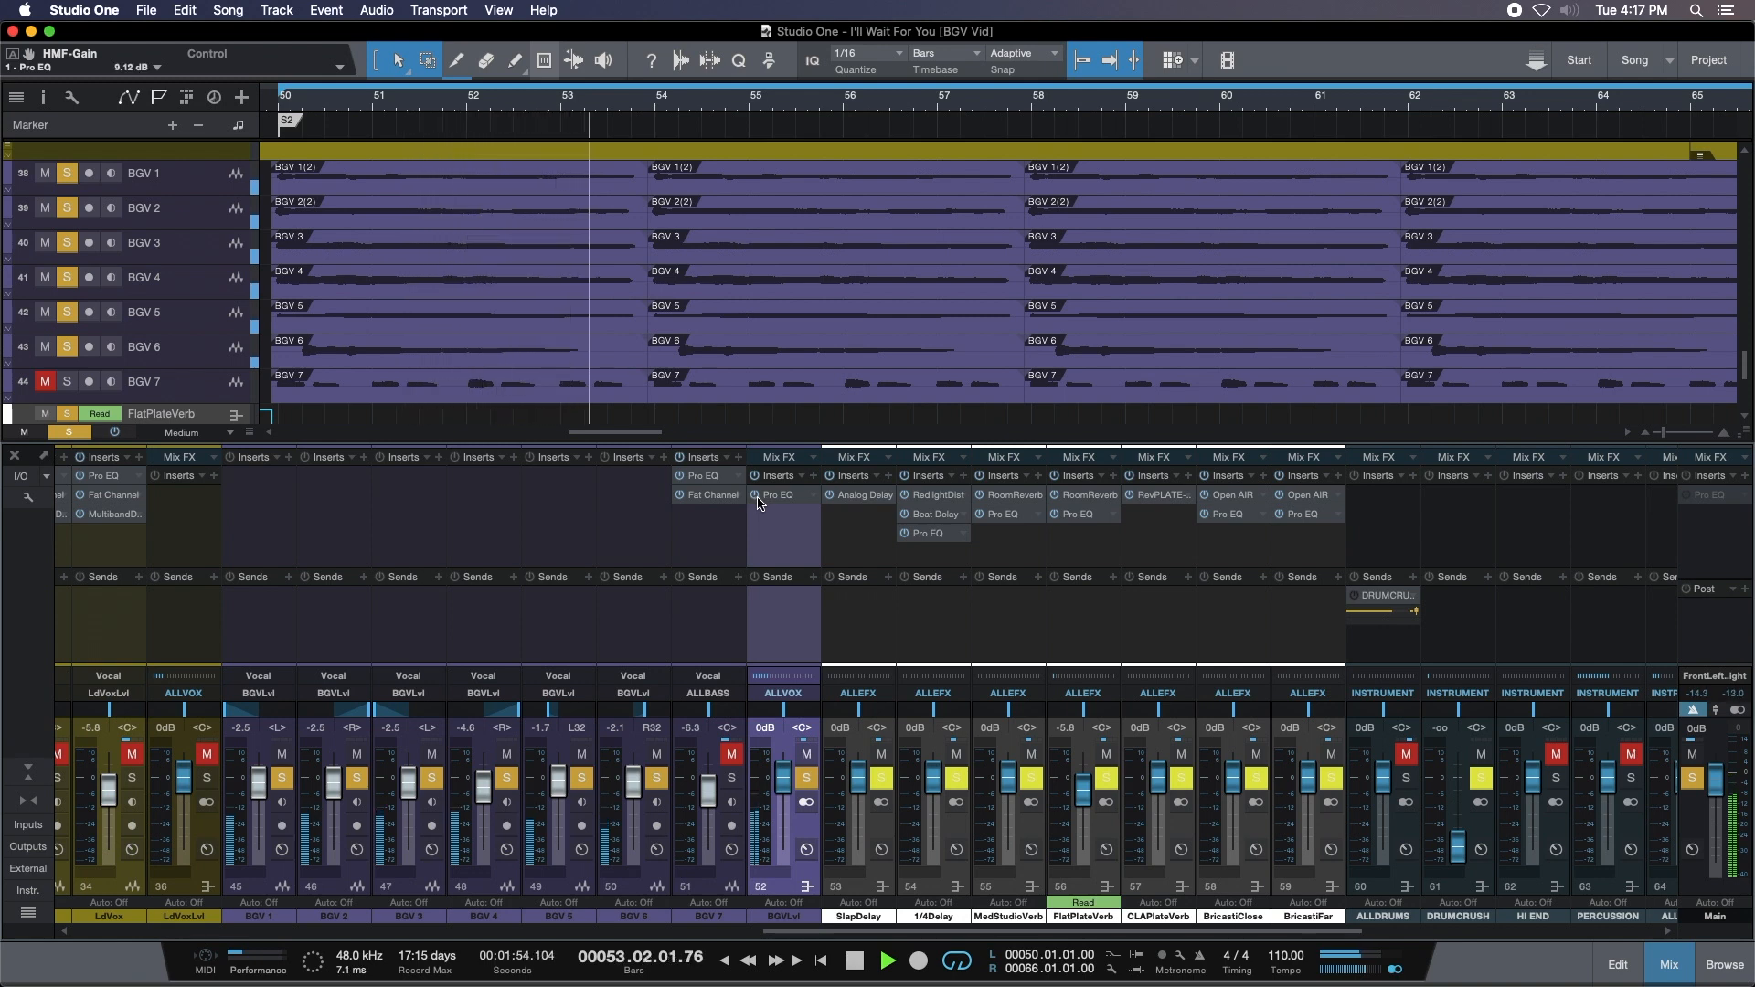
pyautogui.press('space')
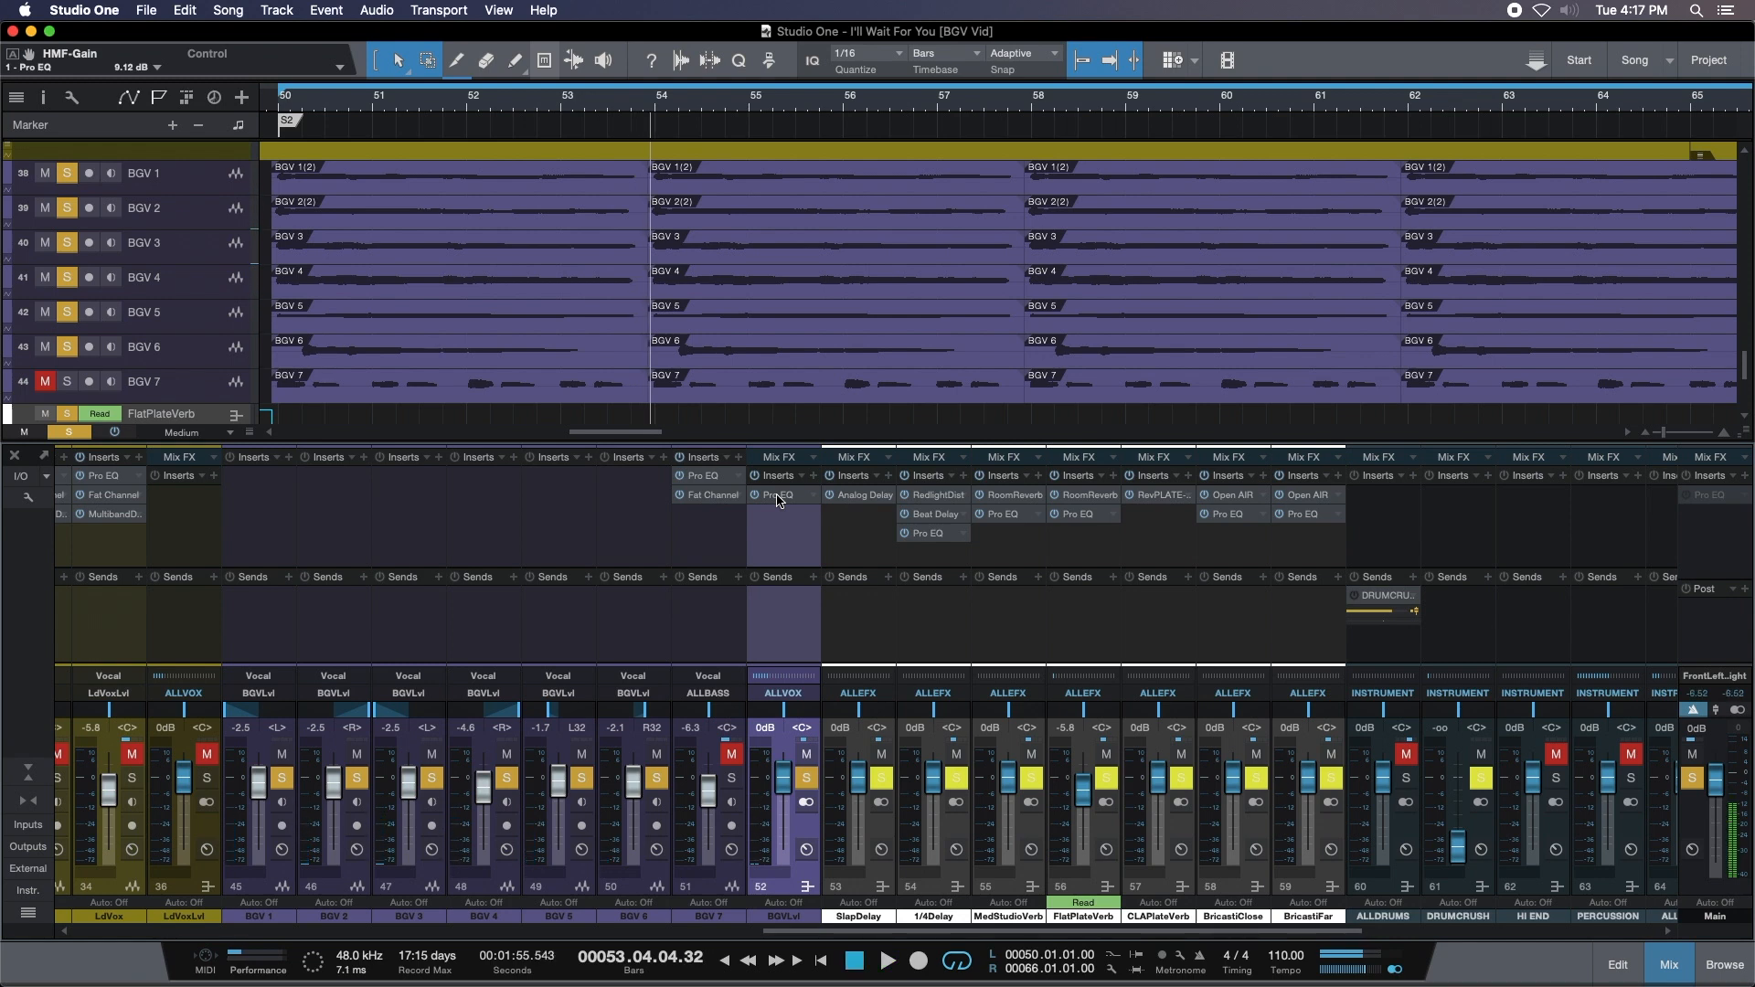
pyautogui.press('KP_1')
pyautogui.hotkey('shift', 's')
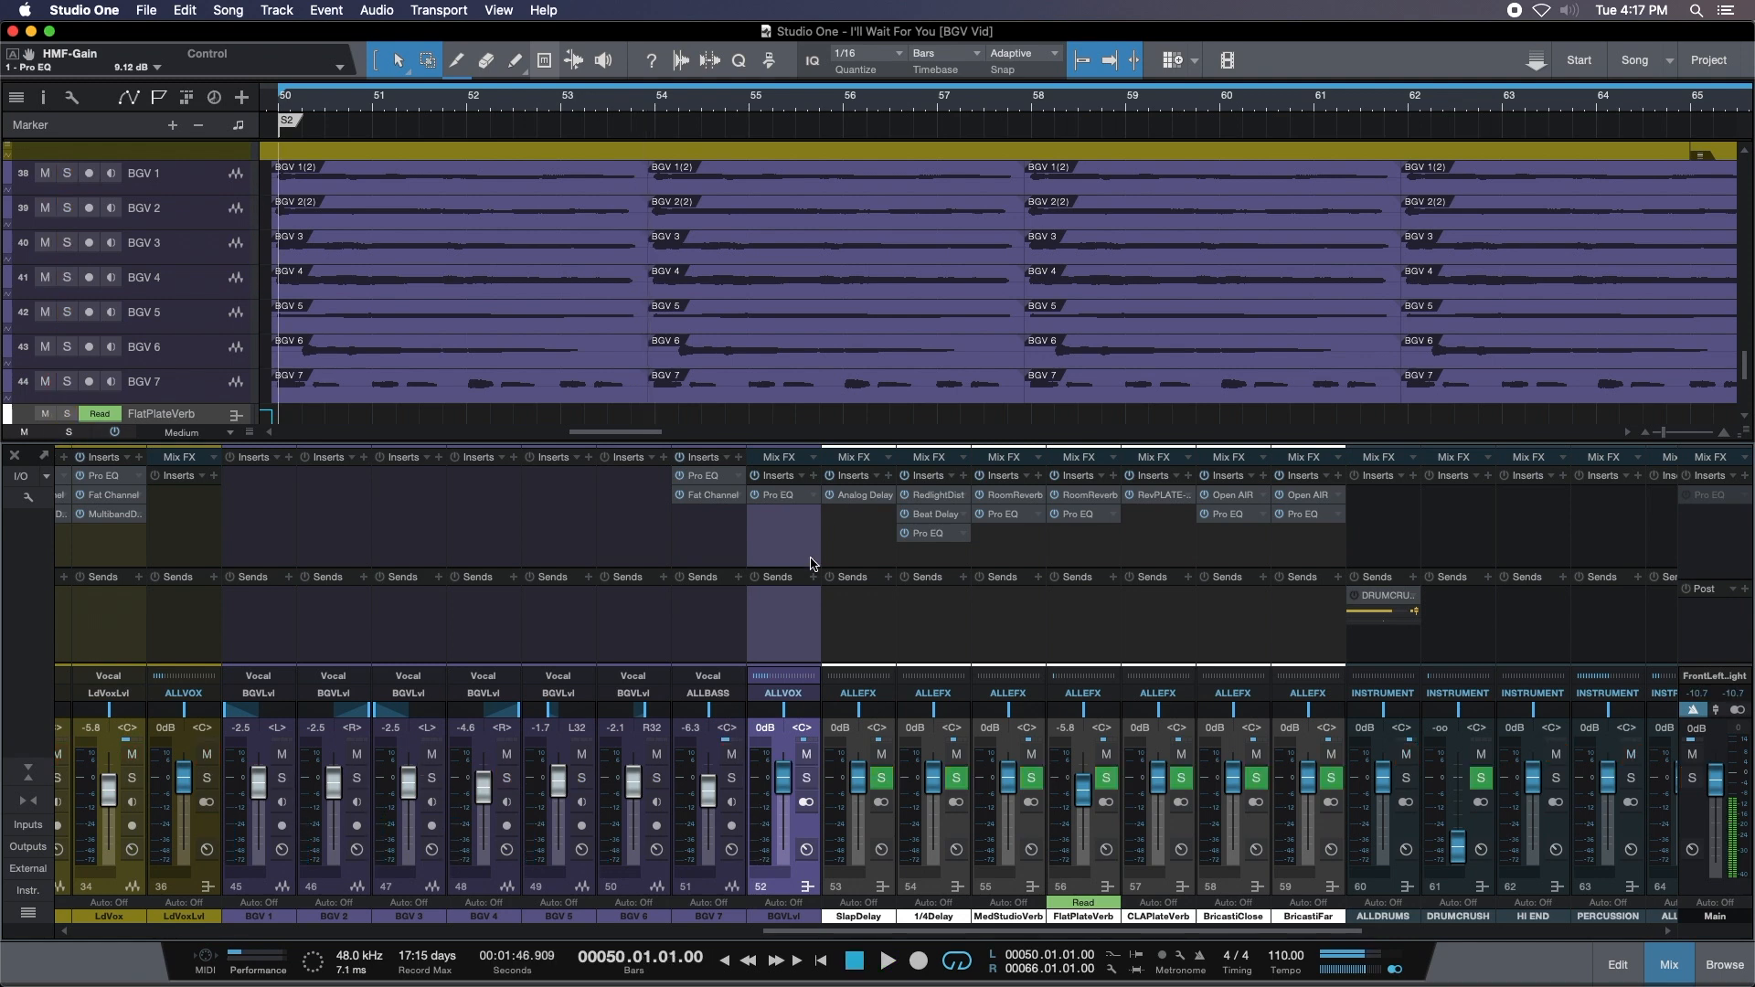
# Reopen the BGVLvl Pro EQ to review its curve and band settings, and close it.
pyautogui.click(781, 497)
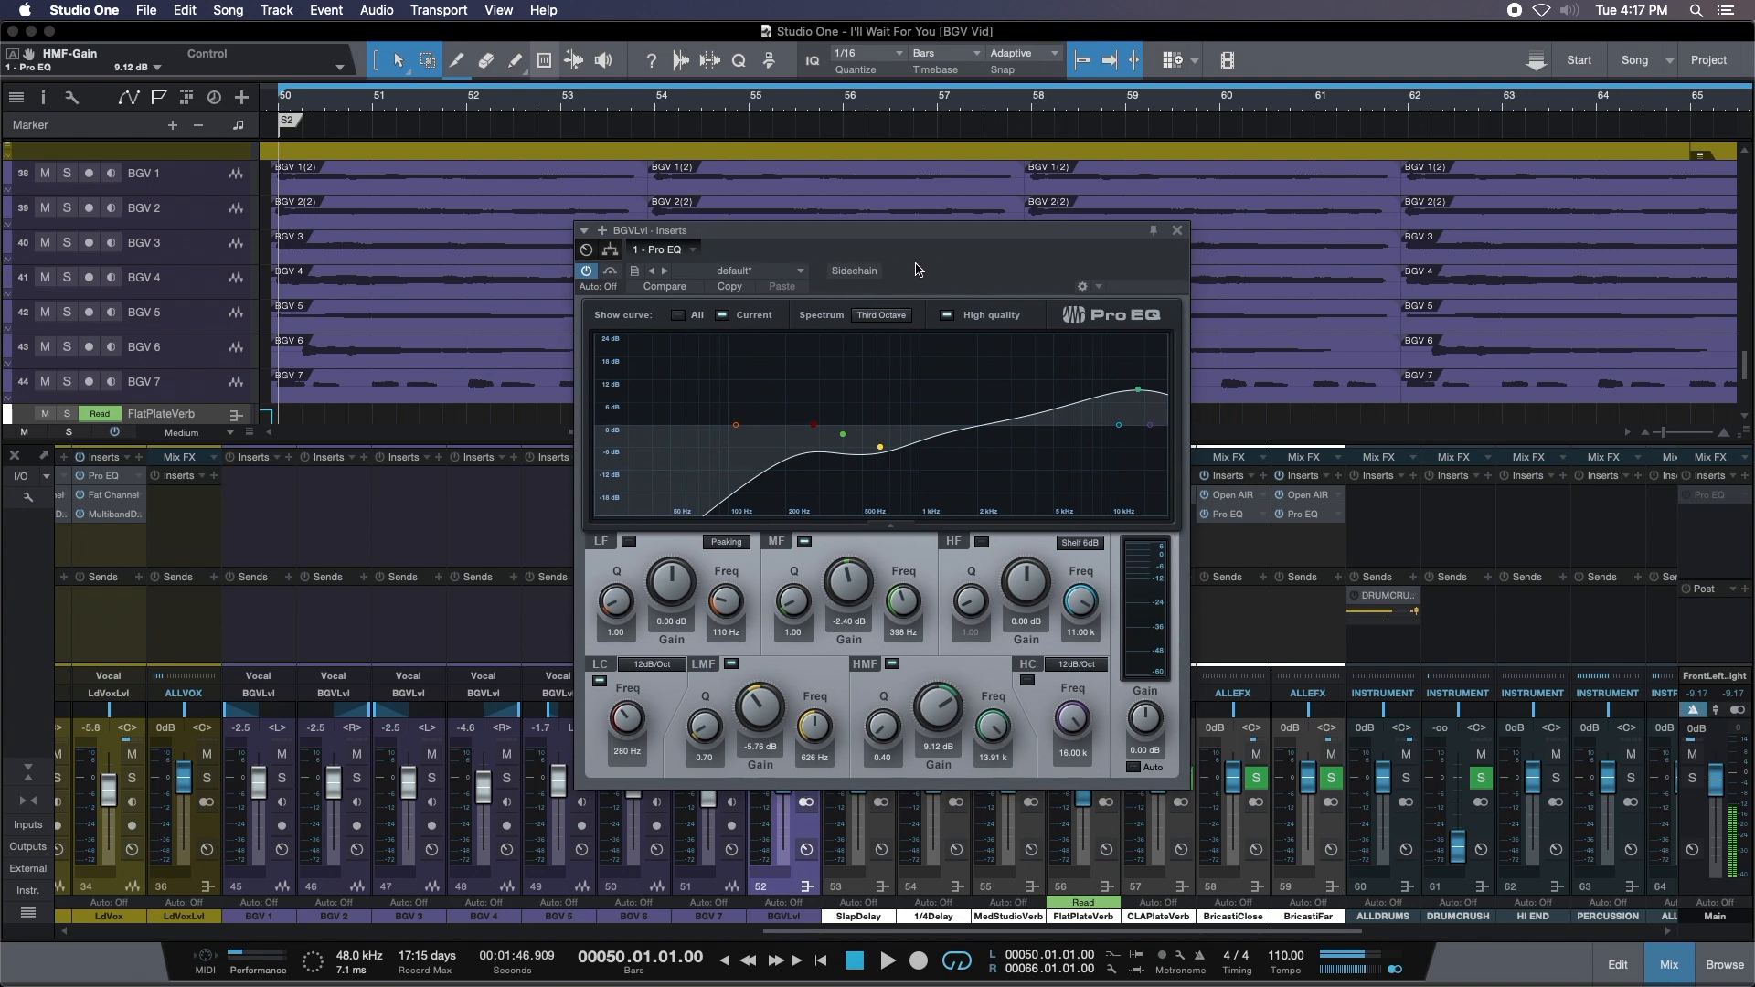
pyautogui.moveTo(919, 270); pyautogui.dragTo(931, 286)
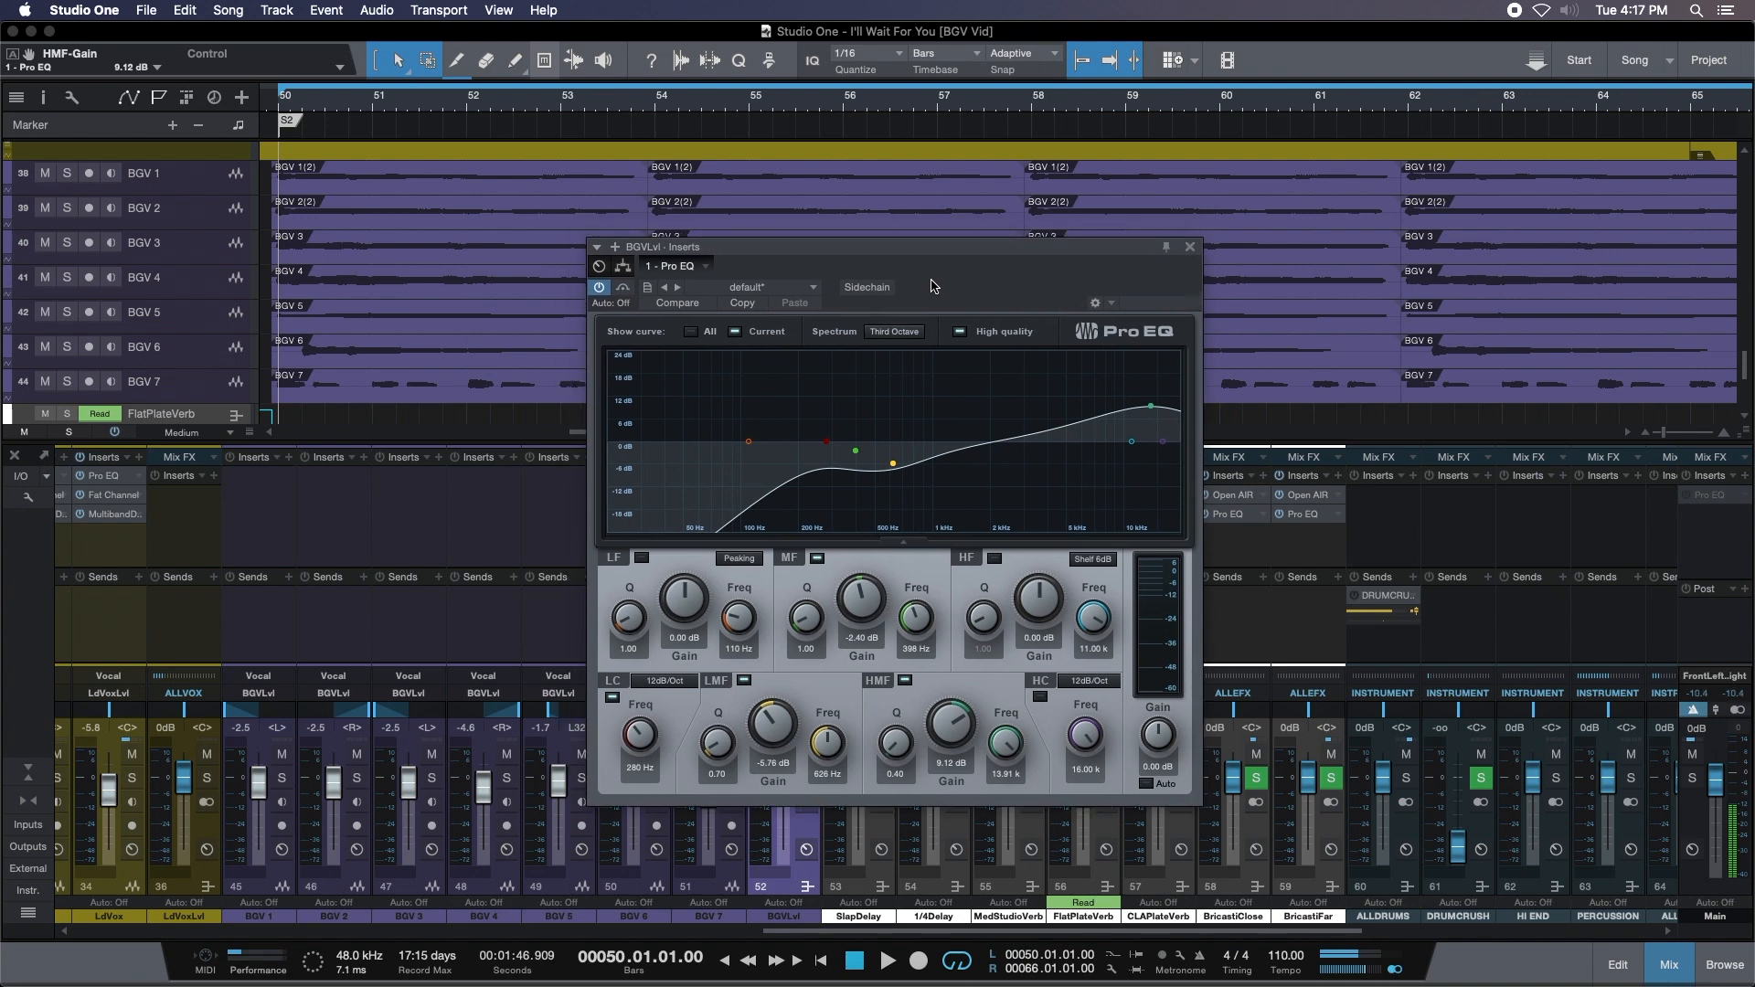
pyautogui.moveTo(931, 286); pyautogui.dragTo(904, 291)
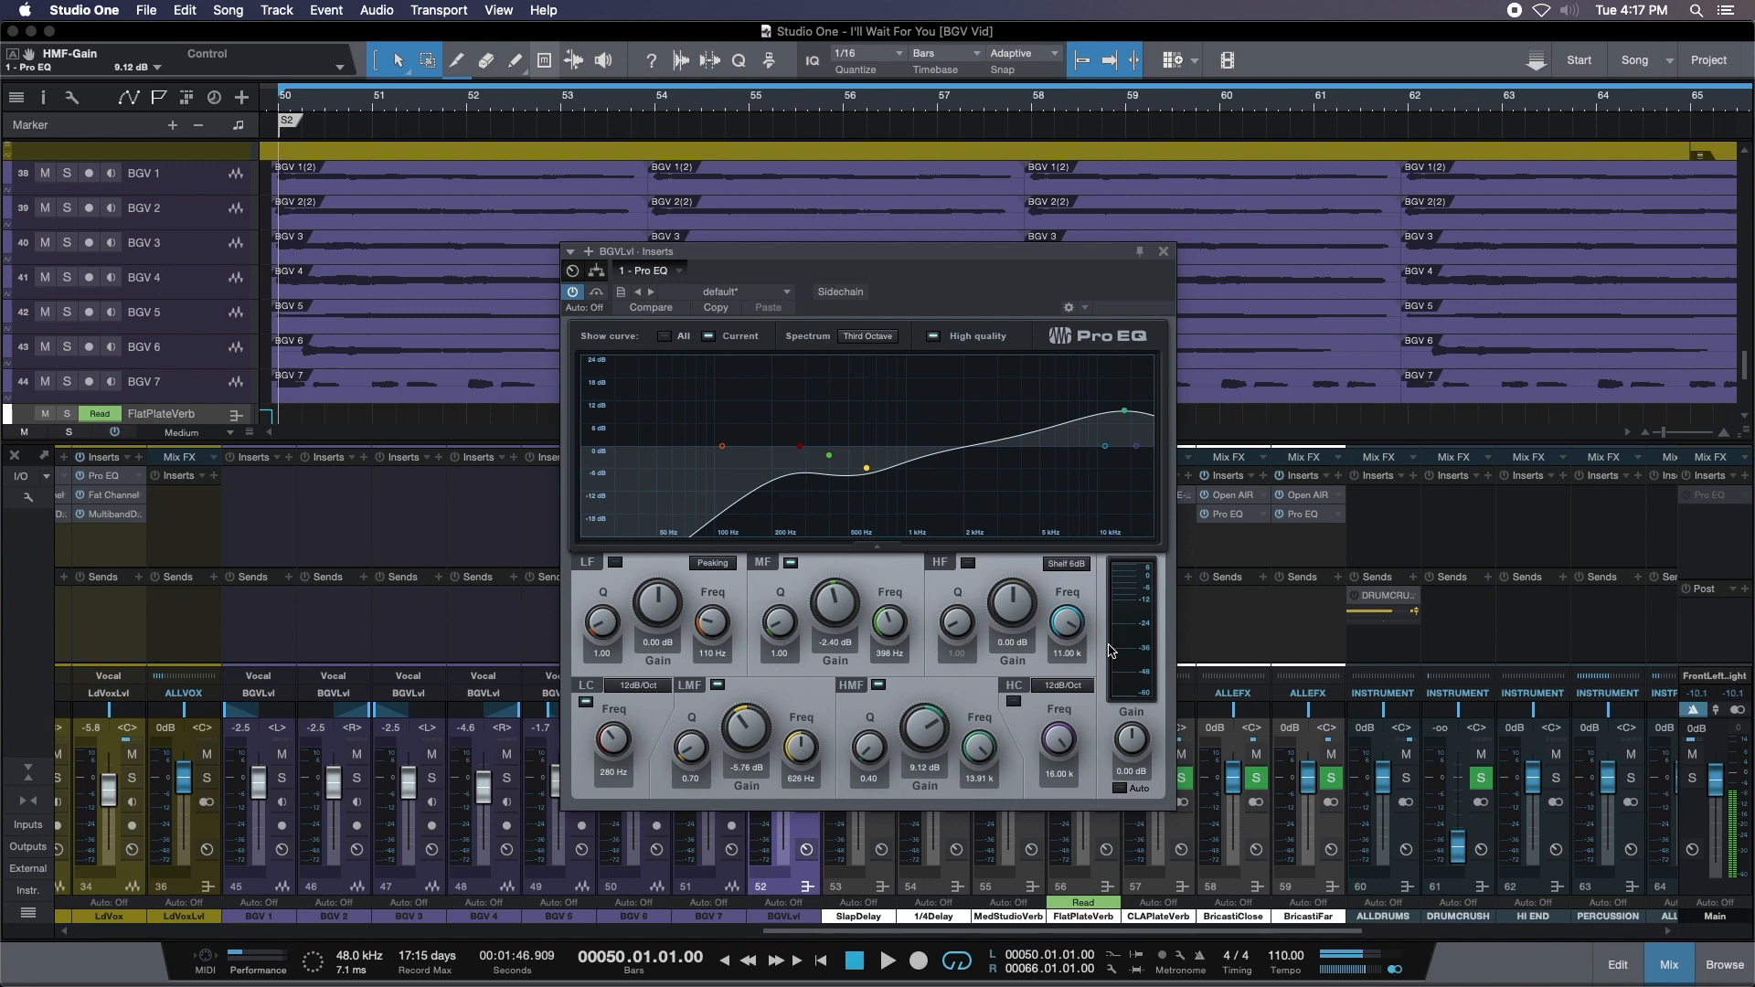
pyautogui.click(1164, 253)
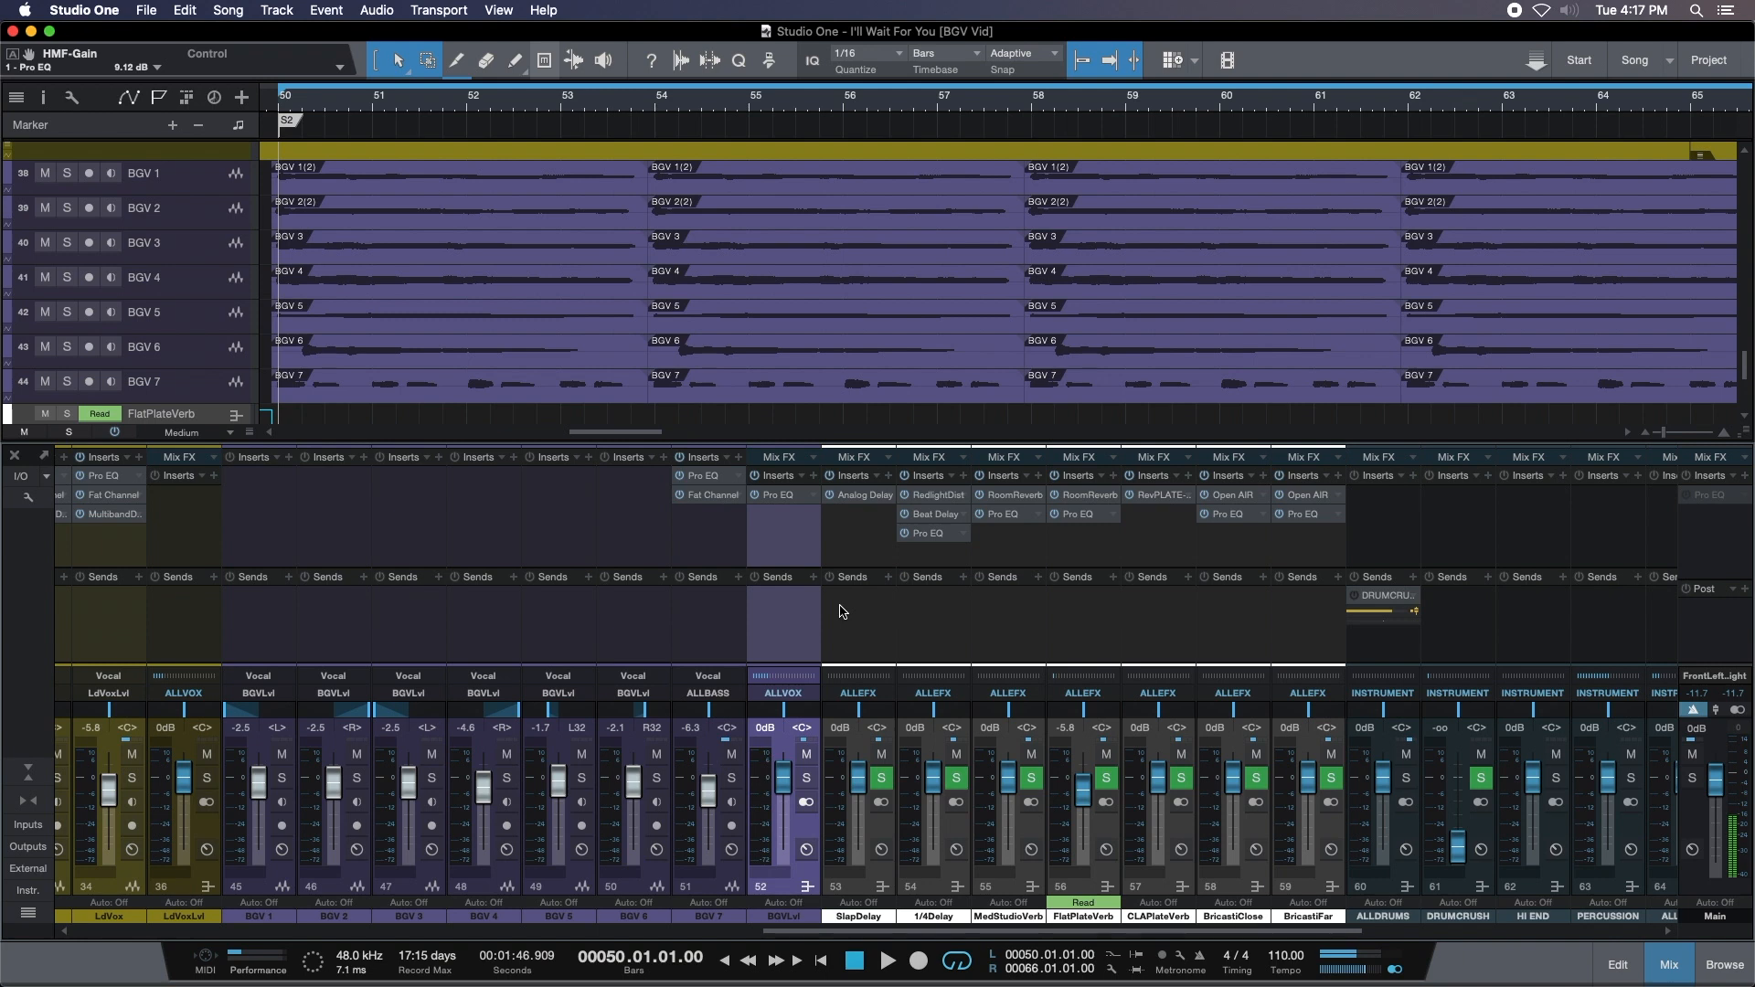
# Add the PreSonus Fat Channel after the Pro EQ on the BGVLvl bus while the section plays.
pyautogui.press('space')
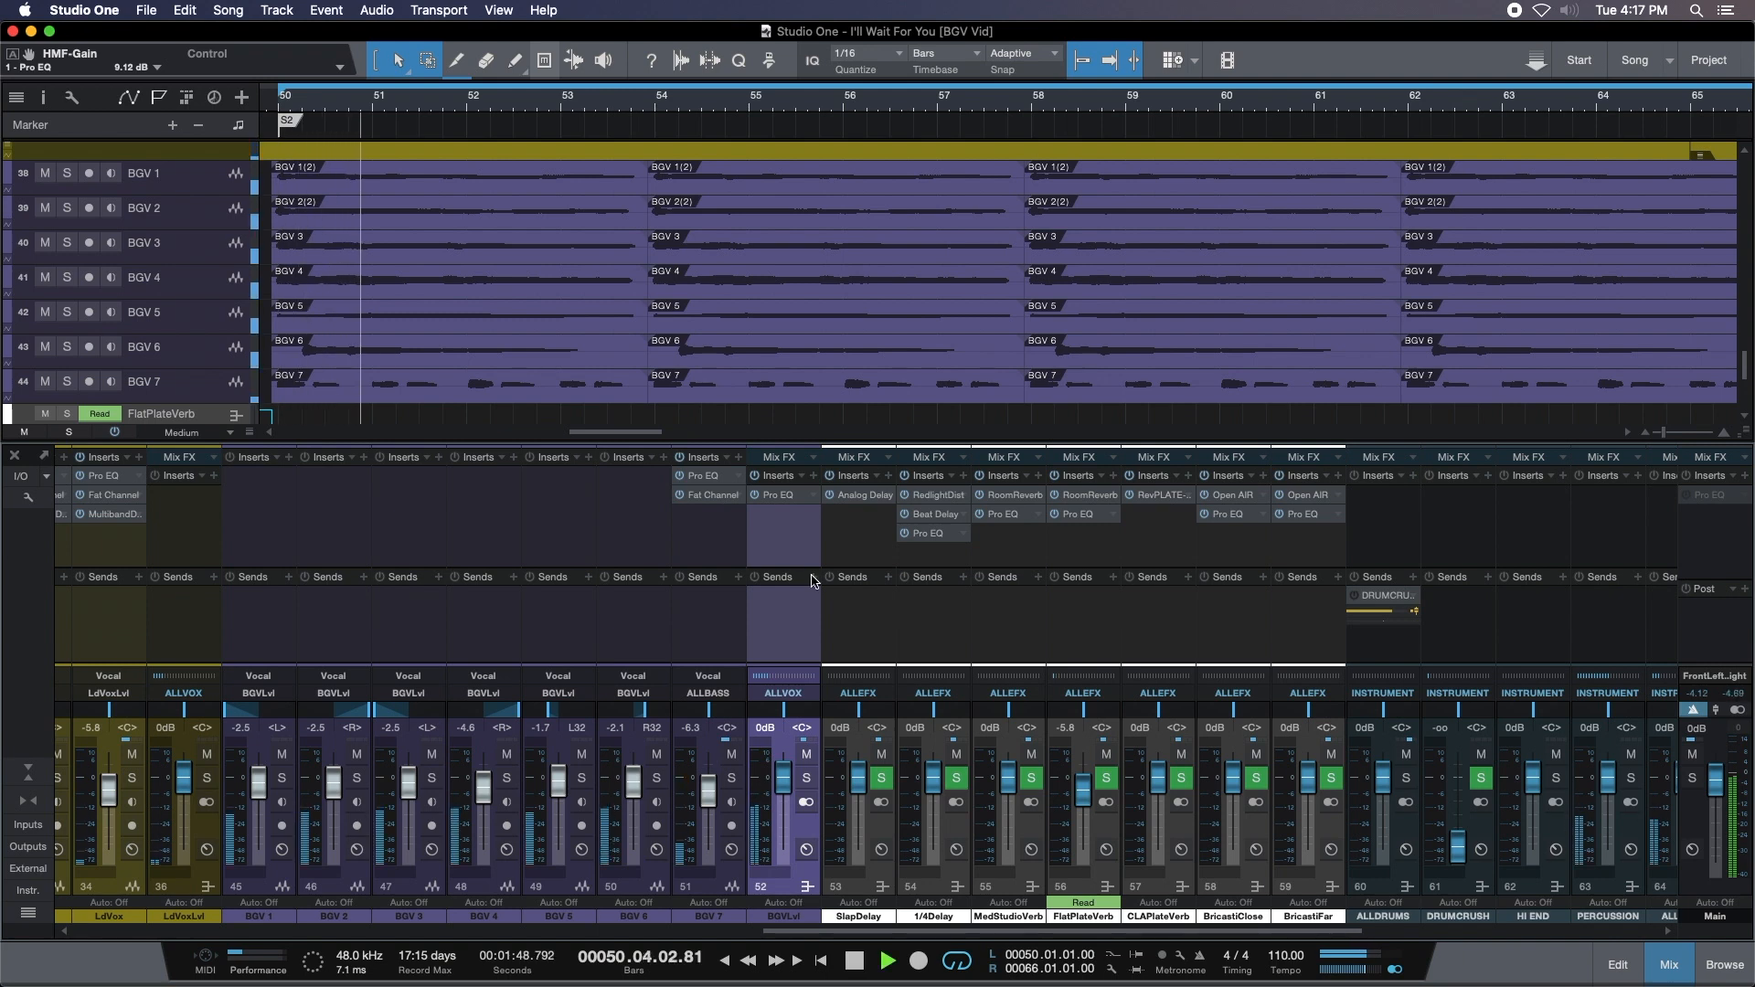
pyautogui.click(812, 580)
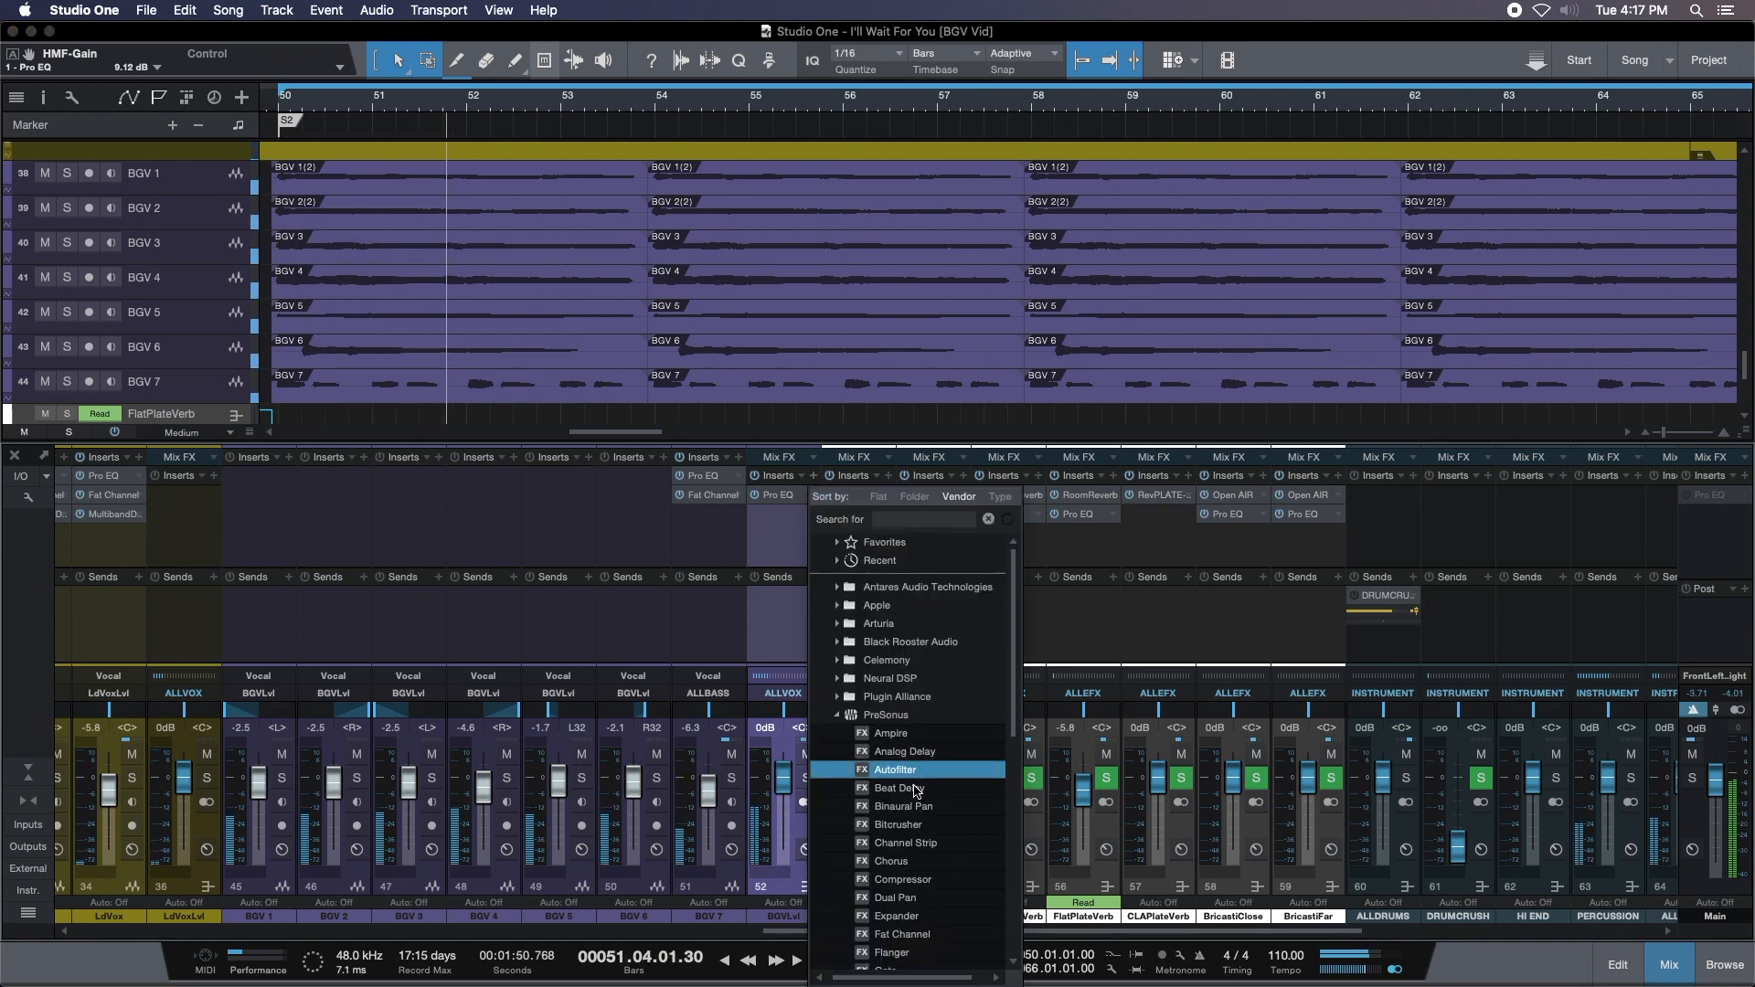
pyautogui.scroll(-4, 922, 880)
pyautogui.click(922, 862)
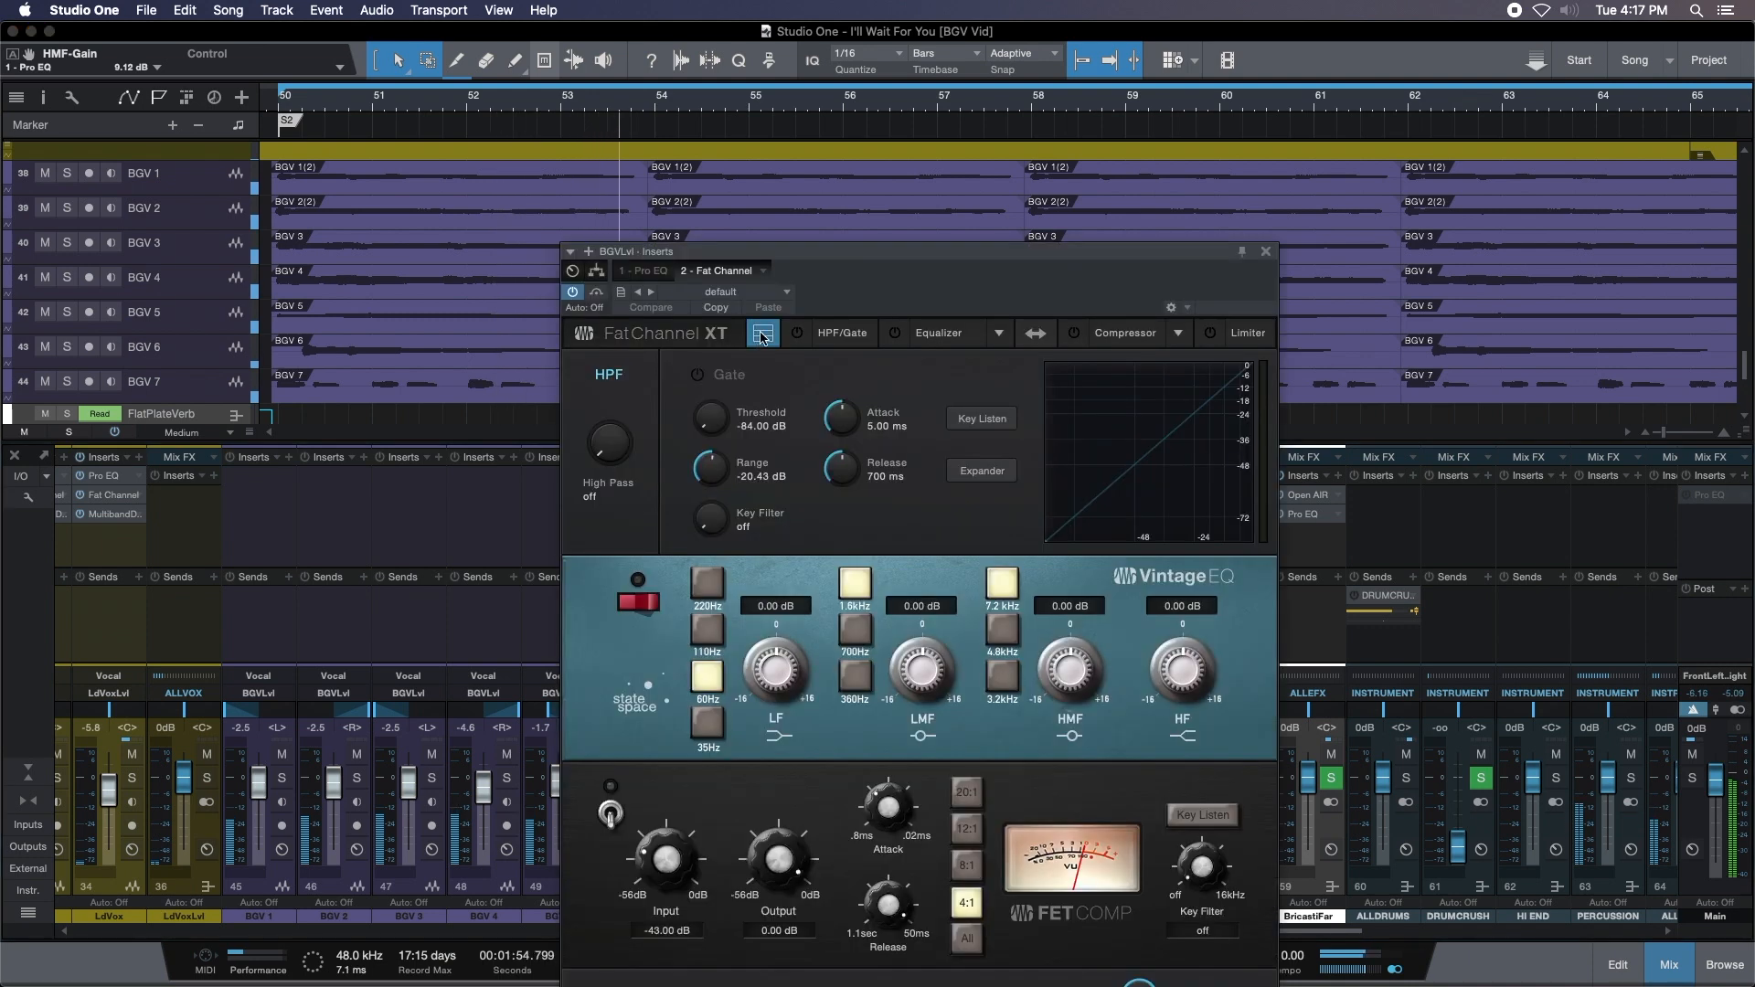
# Collapse the Fat Channel to a single-section view, enable its compressor and choose the Tube model.
pyautogui.click(762, 335)
pyautogui.click(1073, 333)
pyautogui.moveTo(1032, 311); pyautogui.dragTo(1031, 415)
pyautogui.click(1176, 437)
pyautogui.click(1208, 480)
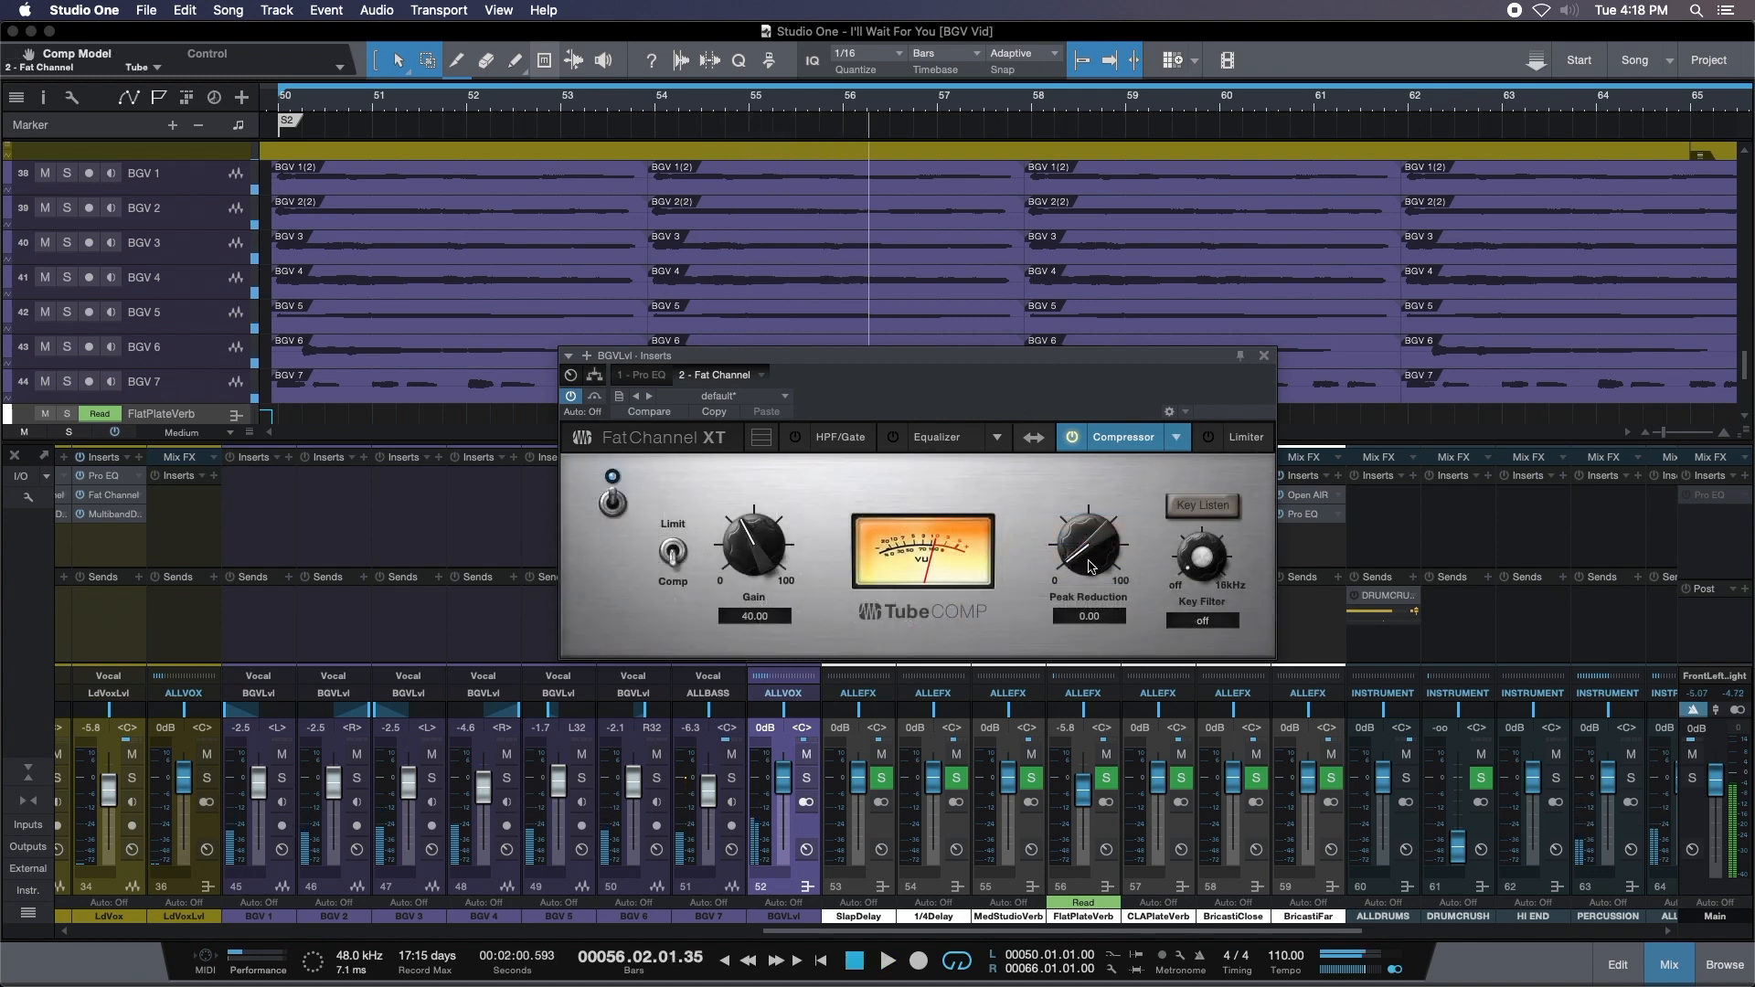
# Set the Tube compressor's Peak Reduction to 66 and Gain to 48 while listening to the section.
pyautogui.moveTo(1079, 549); pyautogui.dragTo(1087, 500)
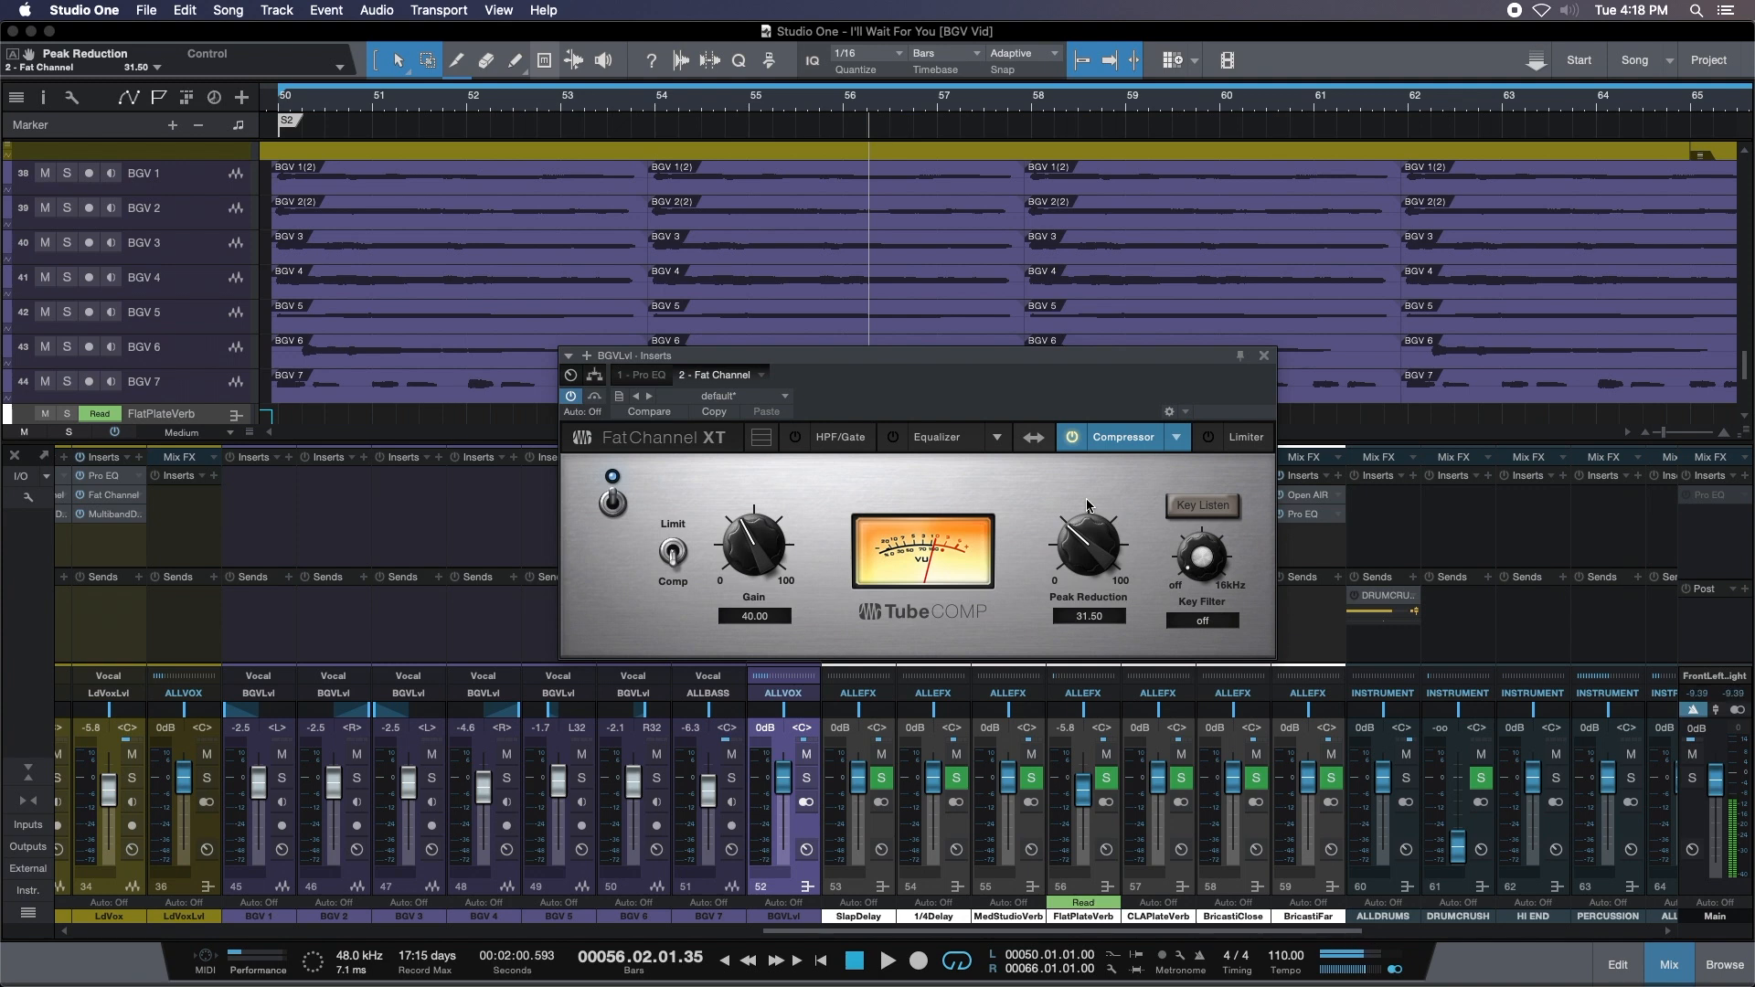
pyautogui.press('space')
pyautogui.moveTo(1090, 517); pyautogui.dragTo(1064, 545)
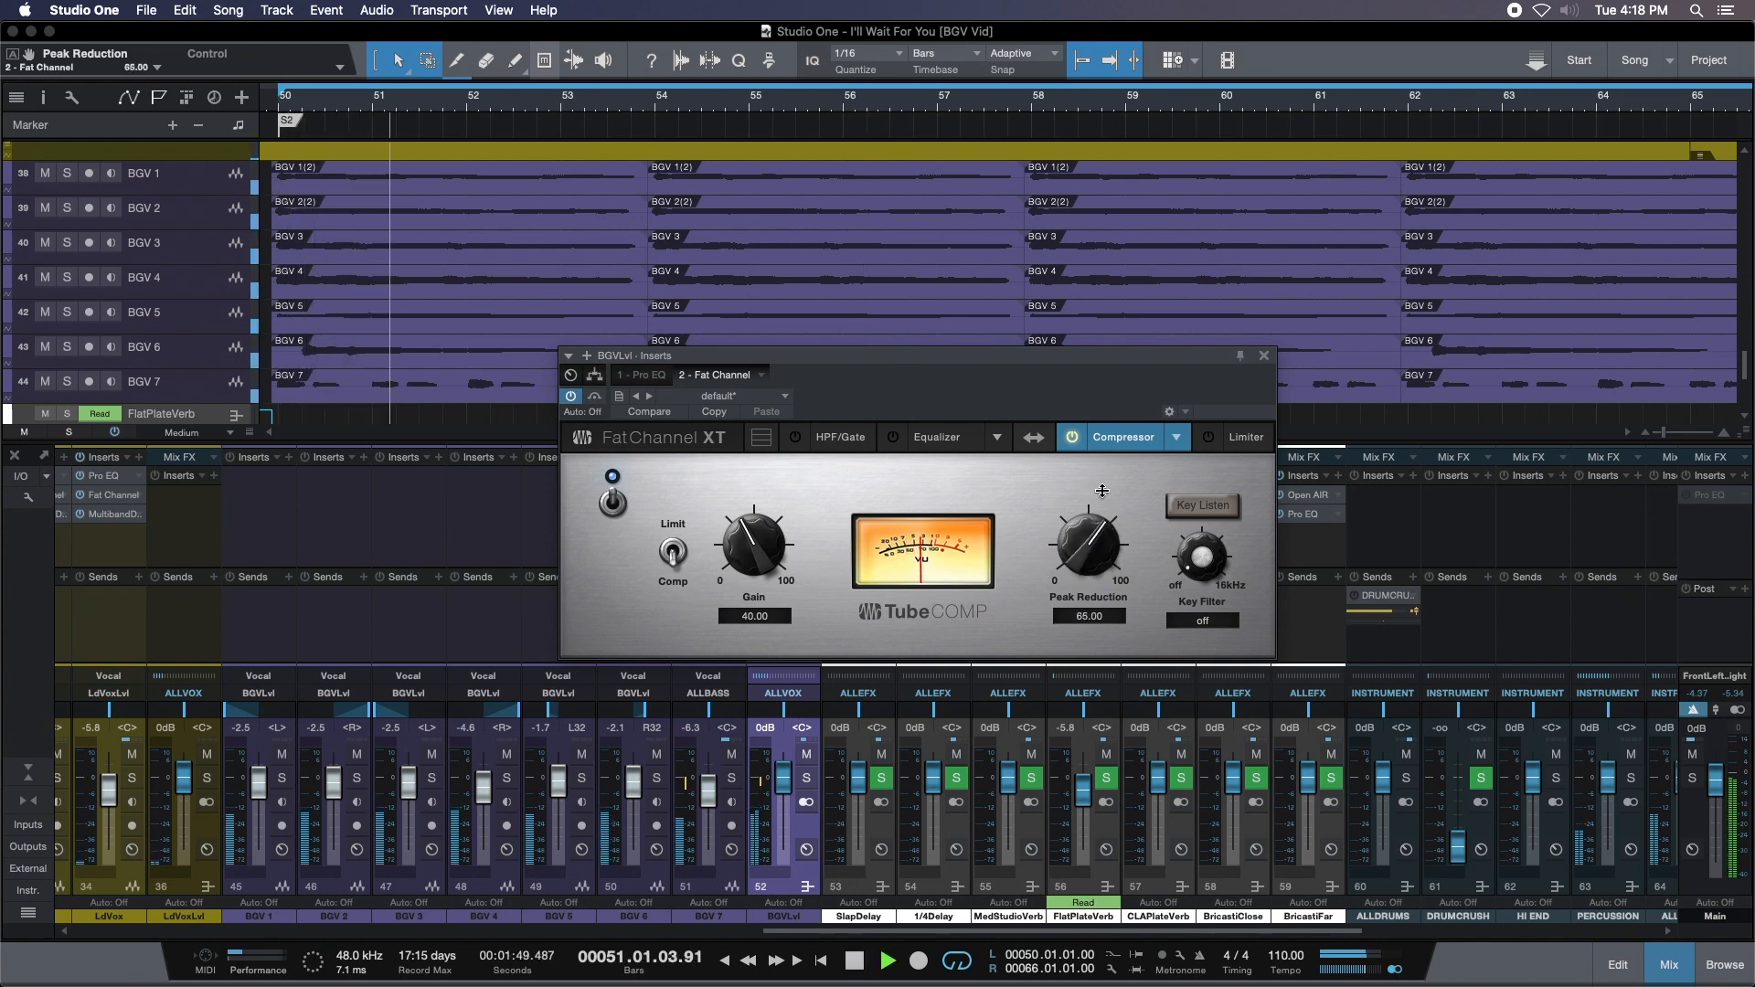
pyautogui.press('space')
pyautogui.press('space')
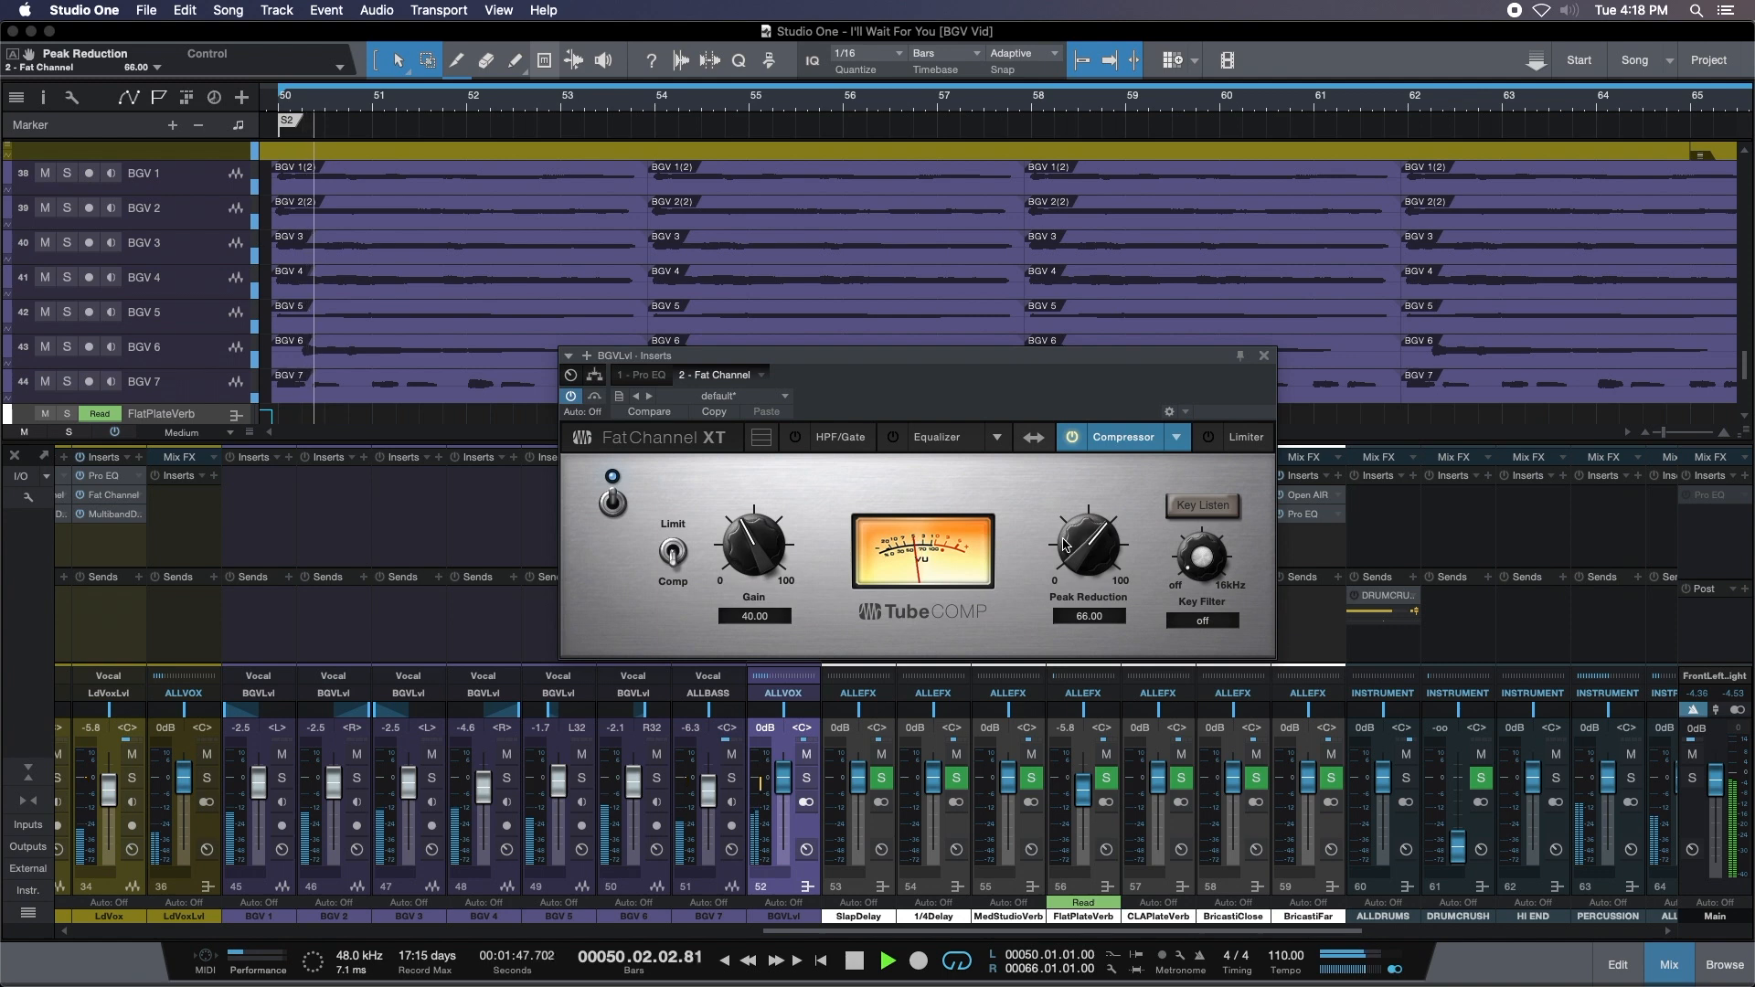
pyautogui.moveTo(747, 557); pyautogui.dragTo(748, 547)
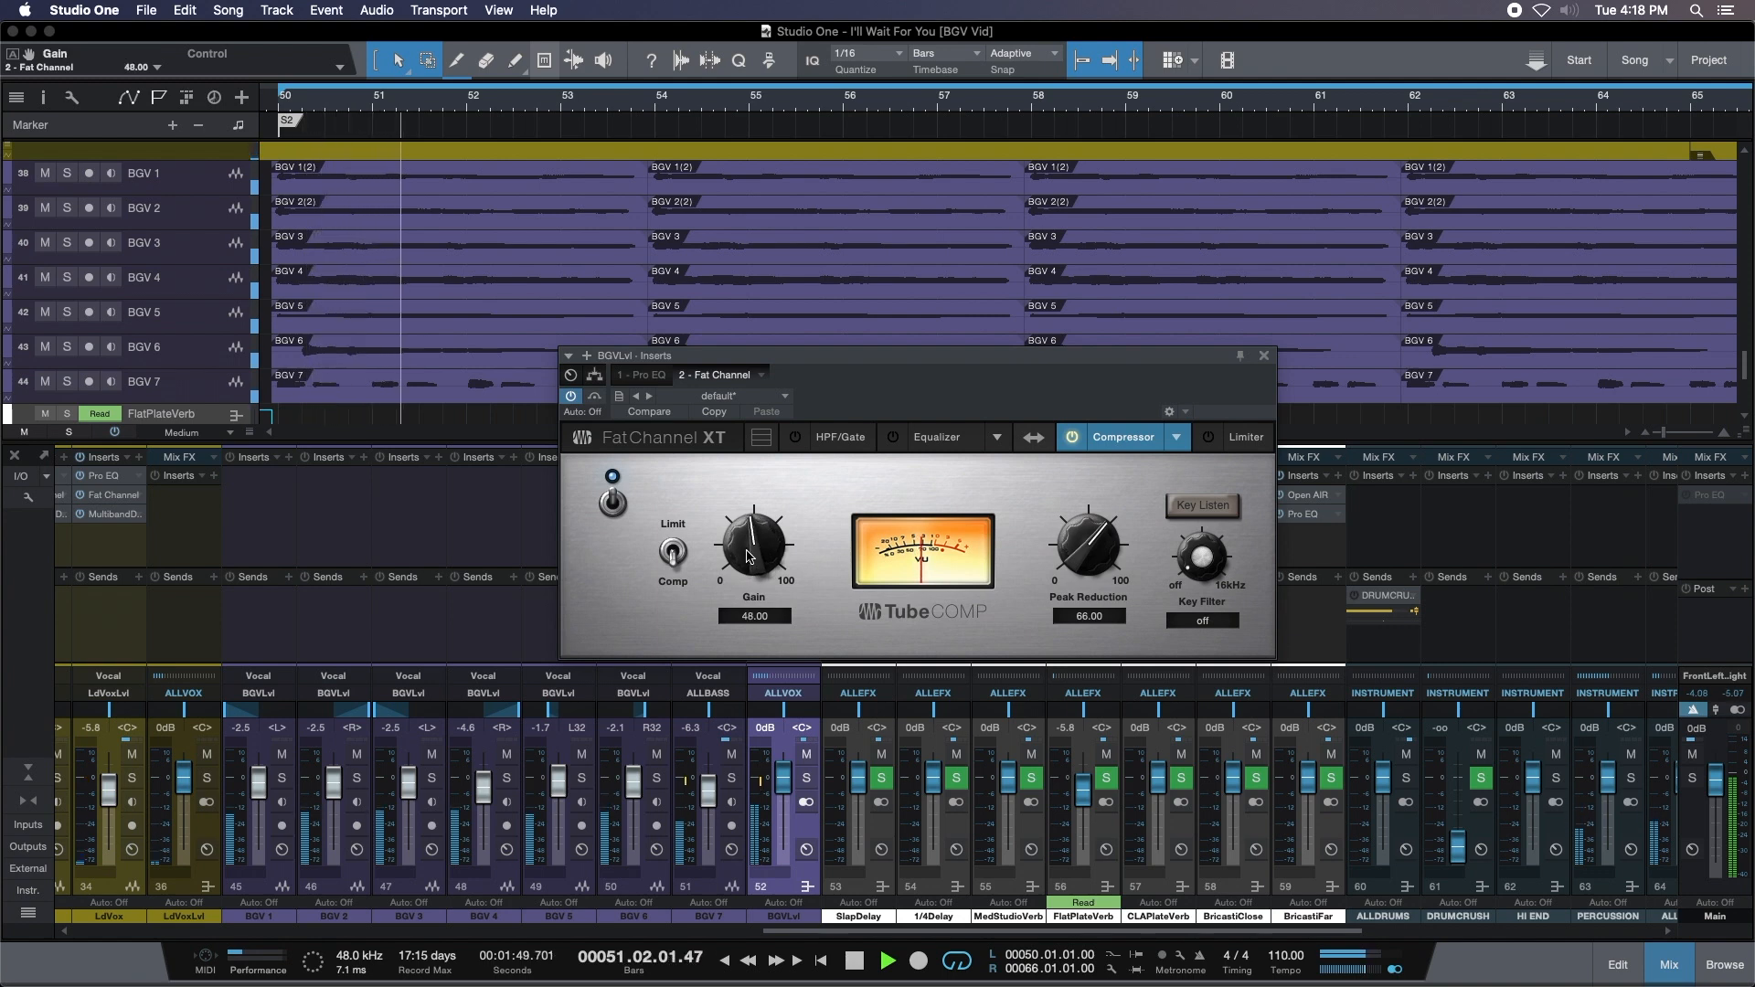
# Compare the BGVLvl Tube compressor on and off, set its Gain to 47 and close the Fat Channel.
pyautogui.click(622, 505)
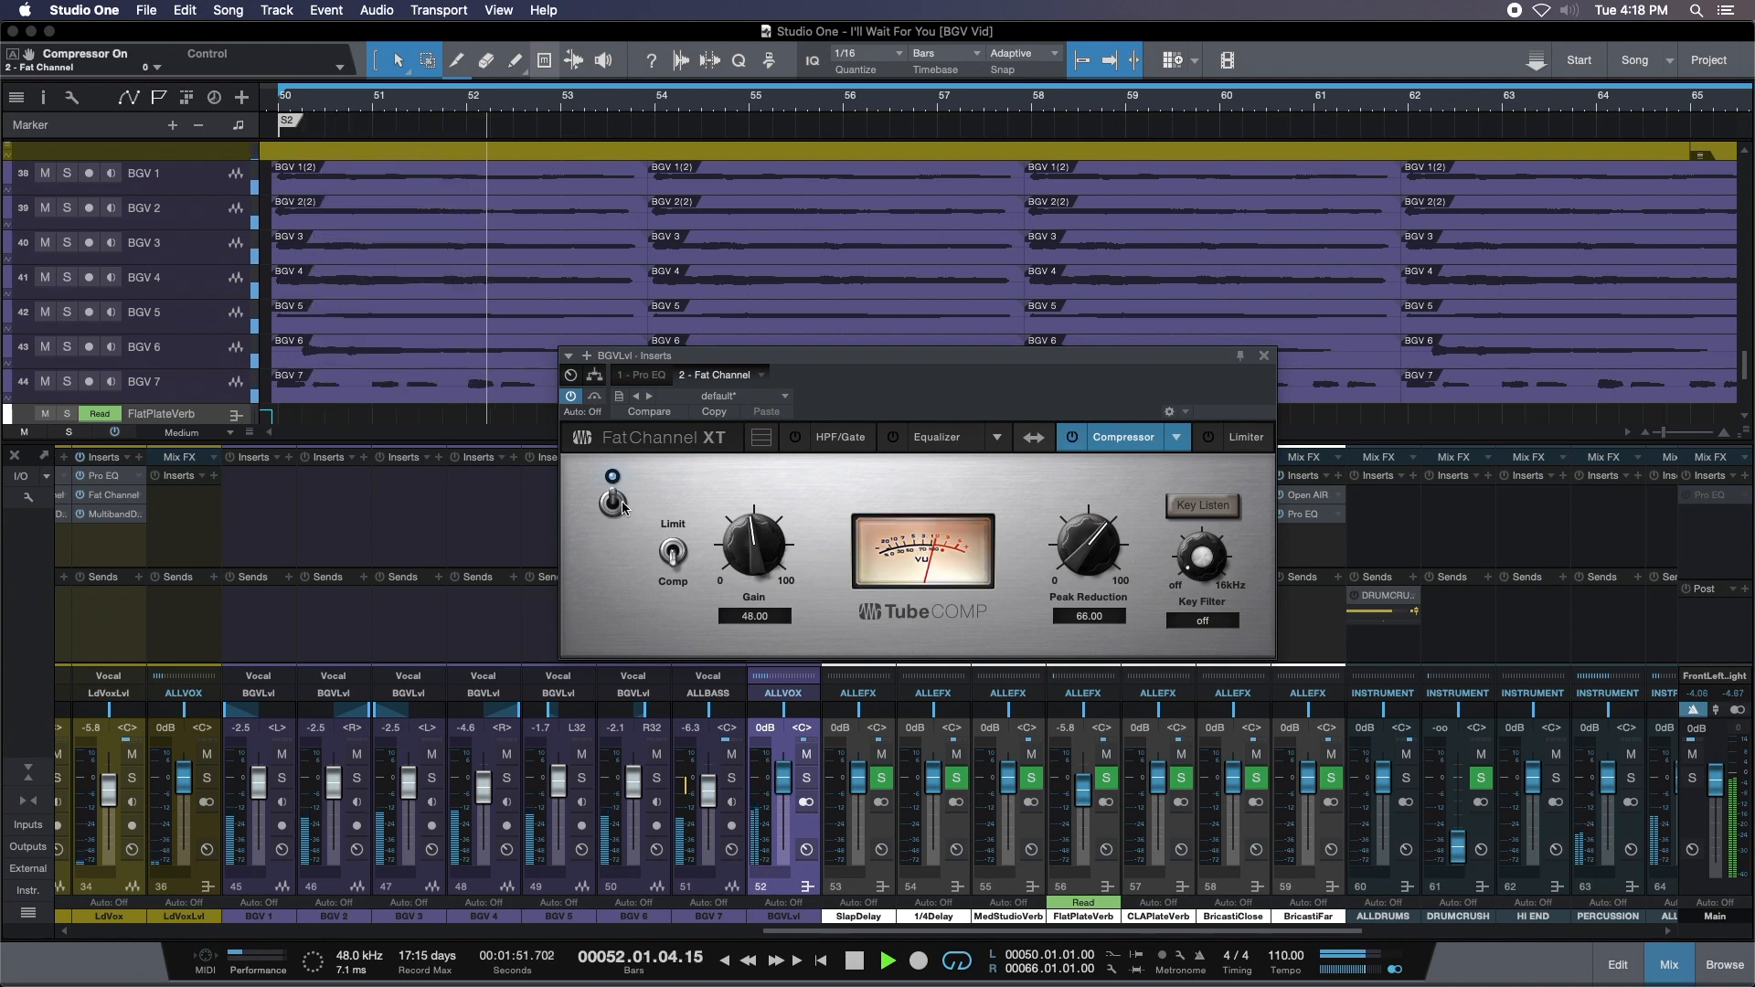
pyautogui.click(622, 505)
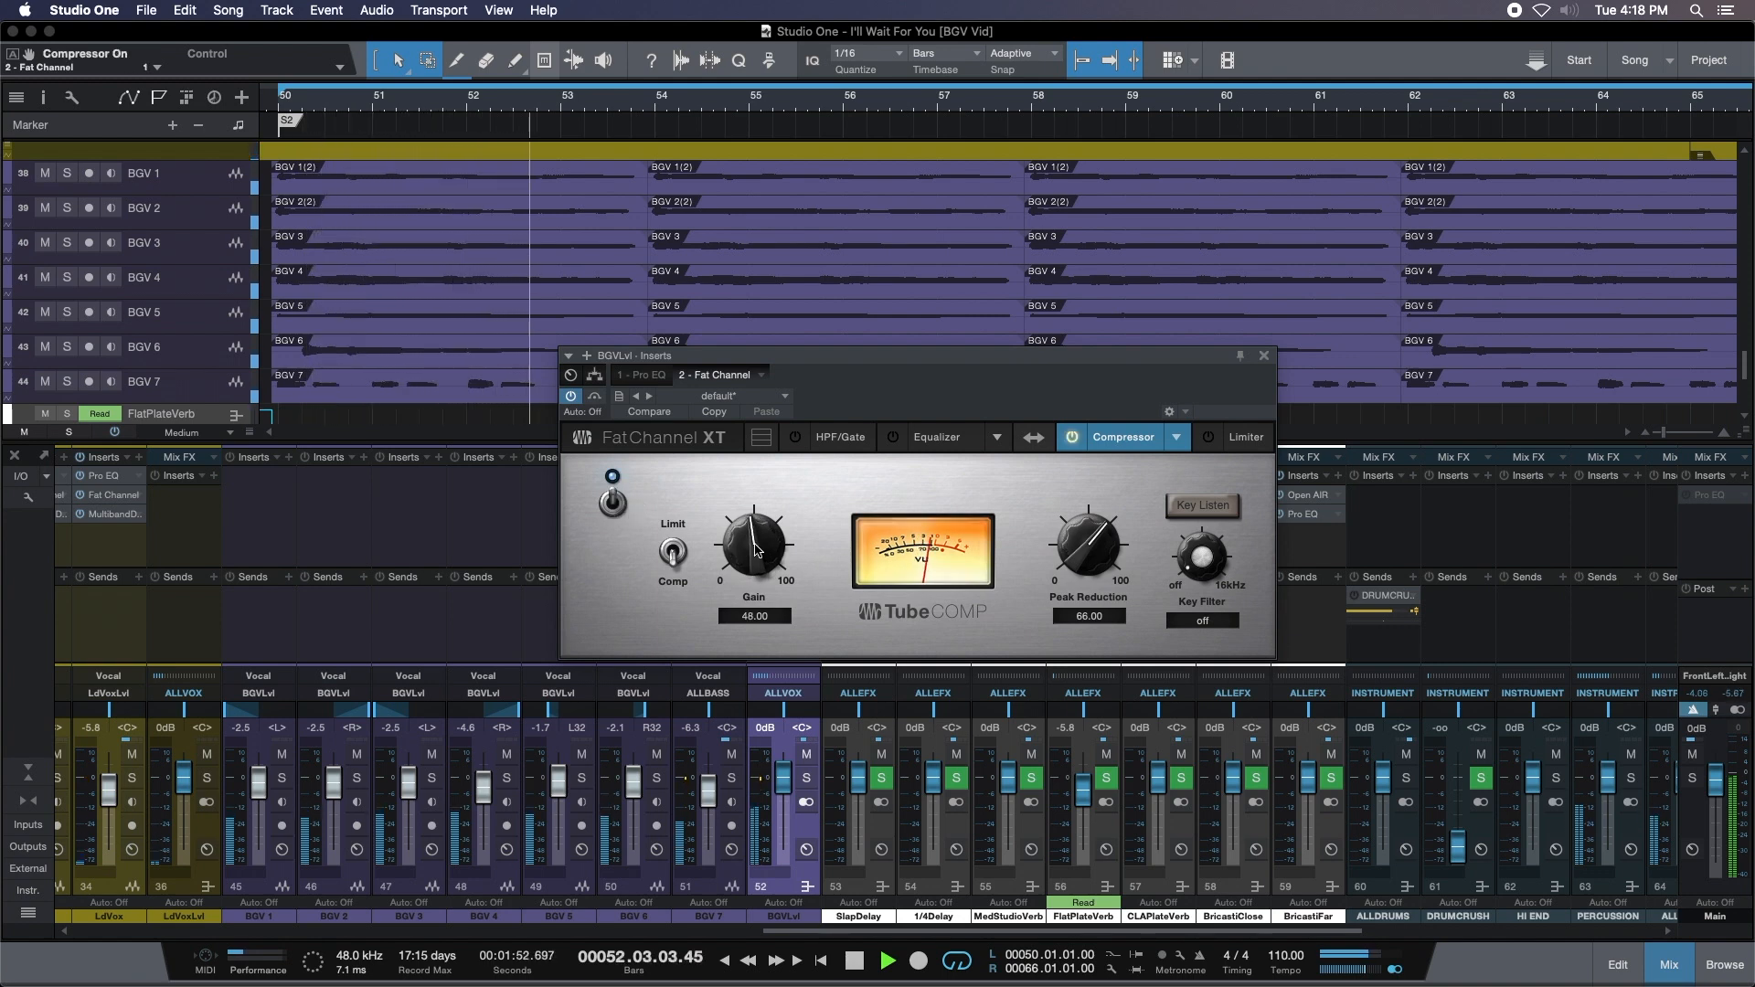
pyautogui.click(1264, 355)
pyautogui.click(726, 623)
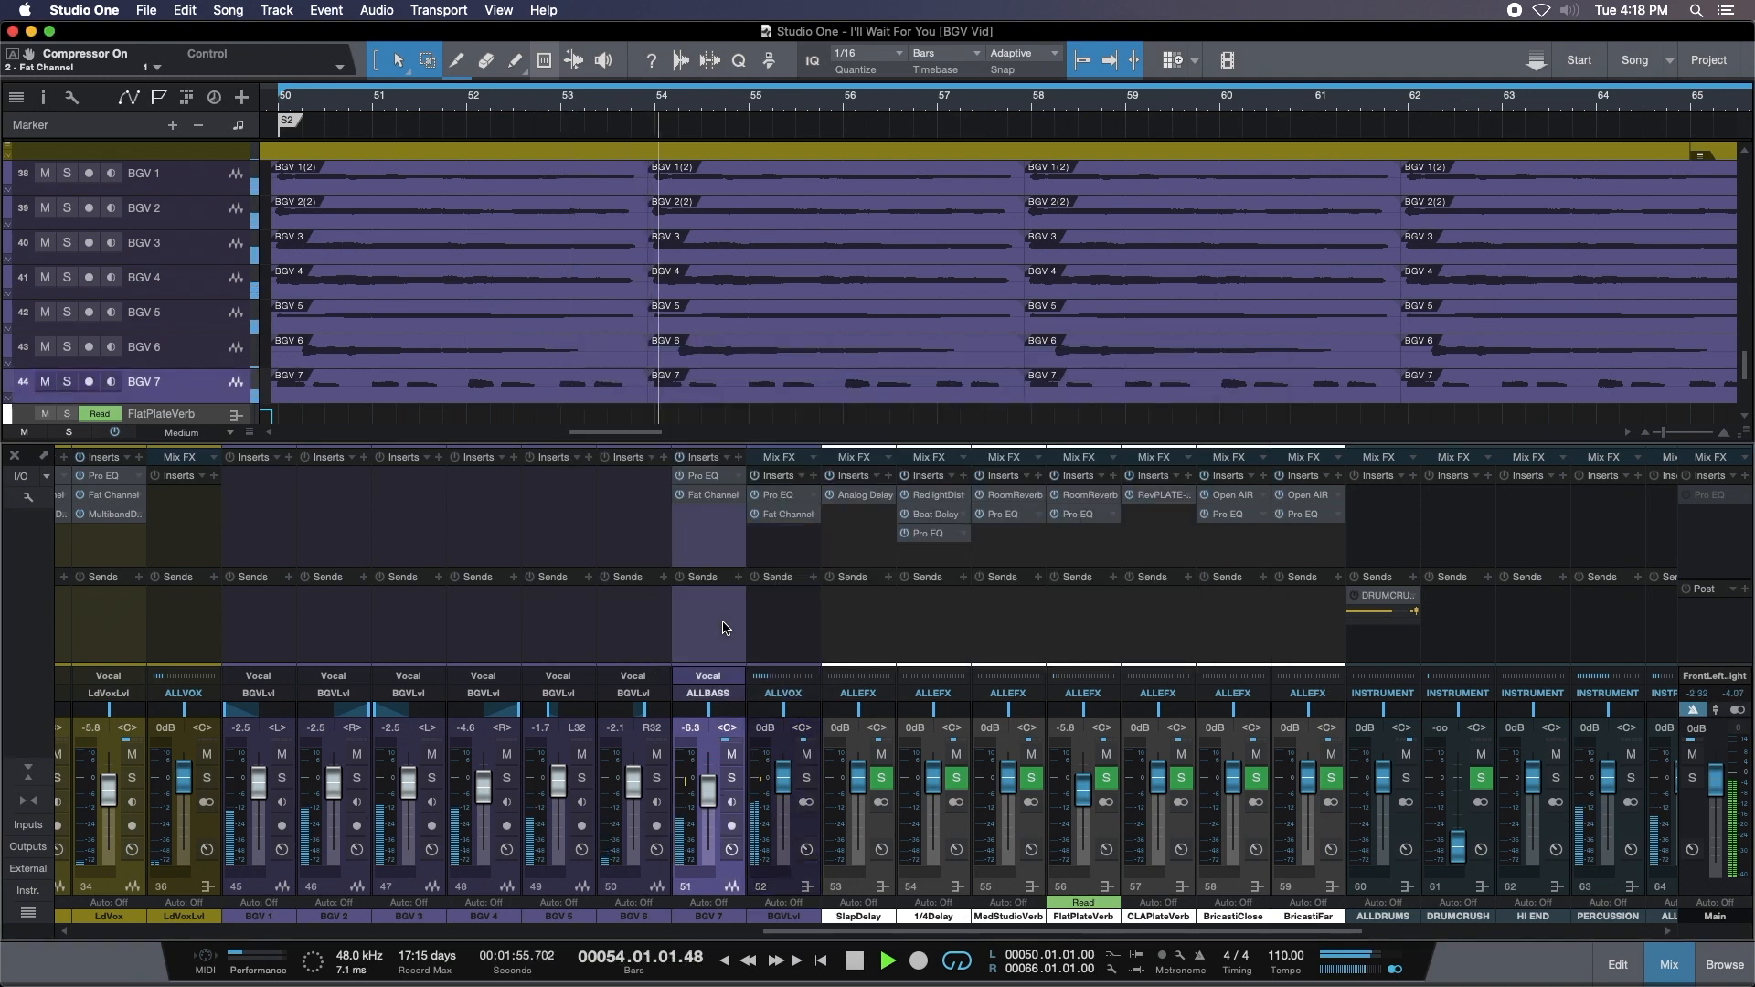
pyautogui.click(755, 515)
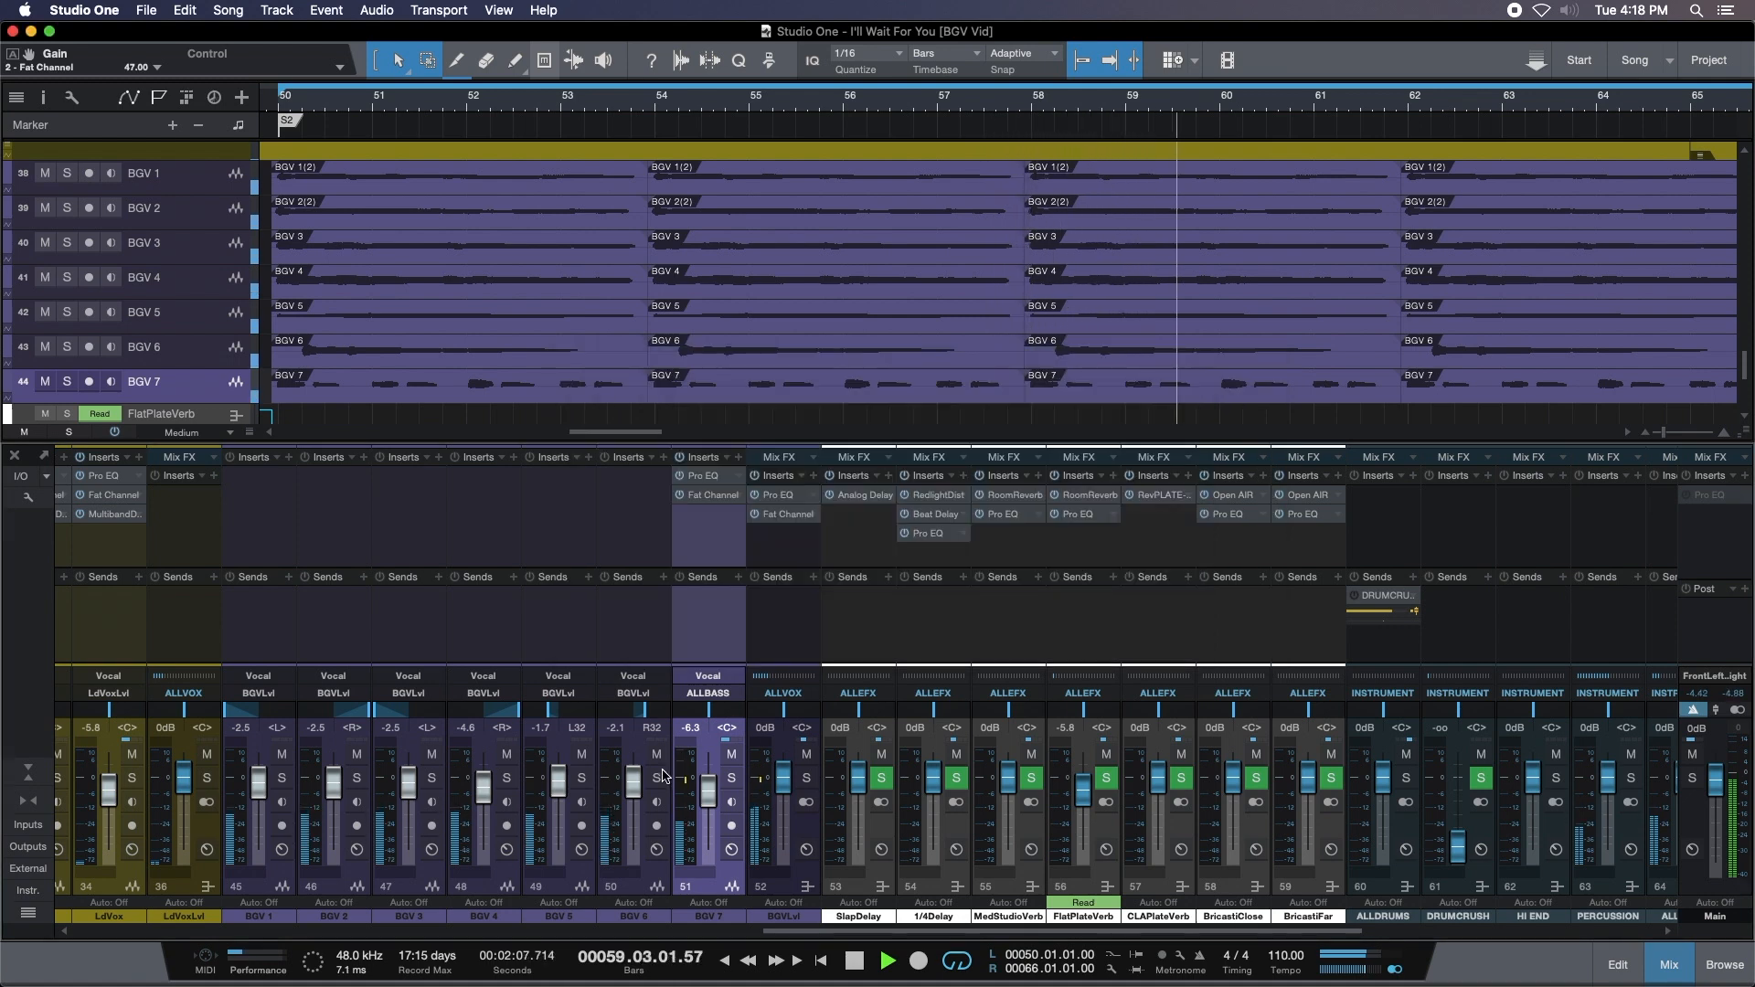
# Toggle mute and solo on the BGV 5 channel to check it in the mix, and restart playback at the loop start.
pyautogui.click(583, 758)
pyautogui.click(583, 758)
pyautogui.click(582, 778)
pyautogui.click(583, 778)
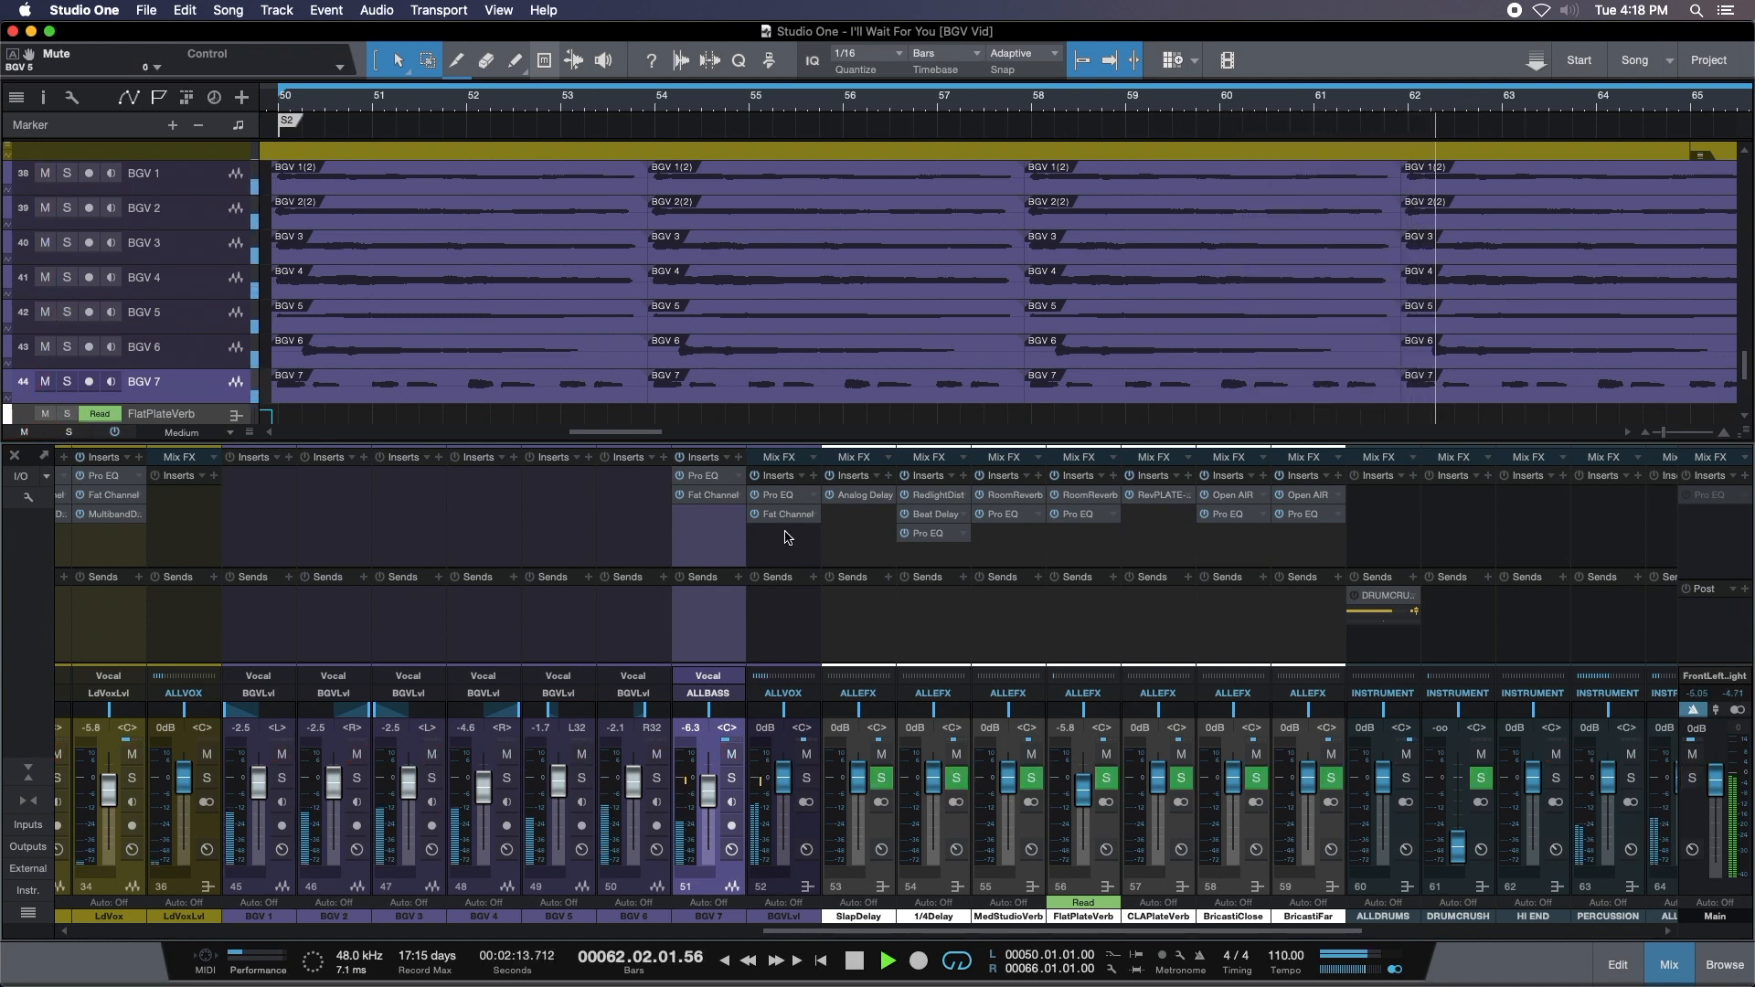
pyautogui.press('KP_1')
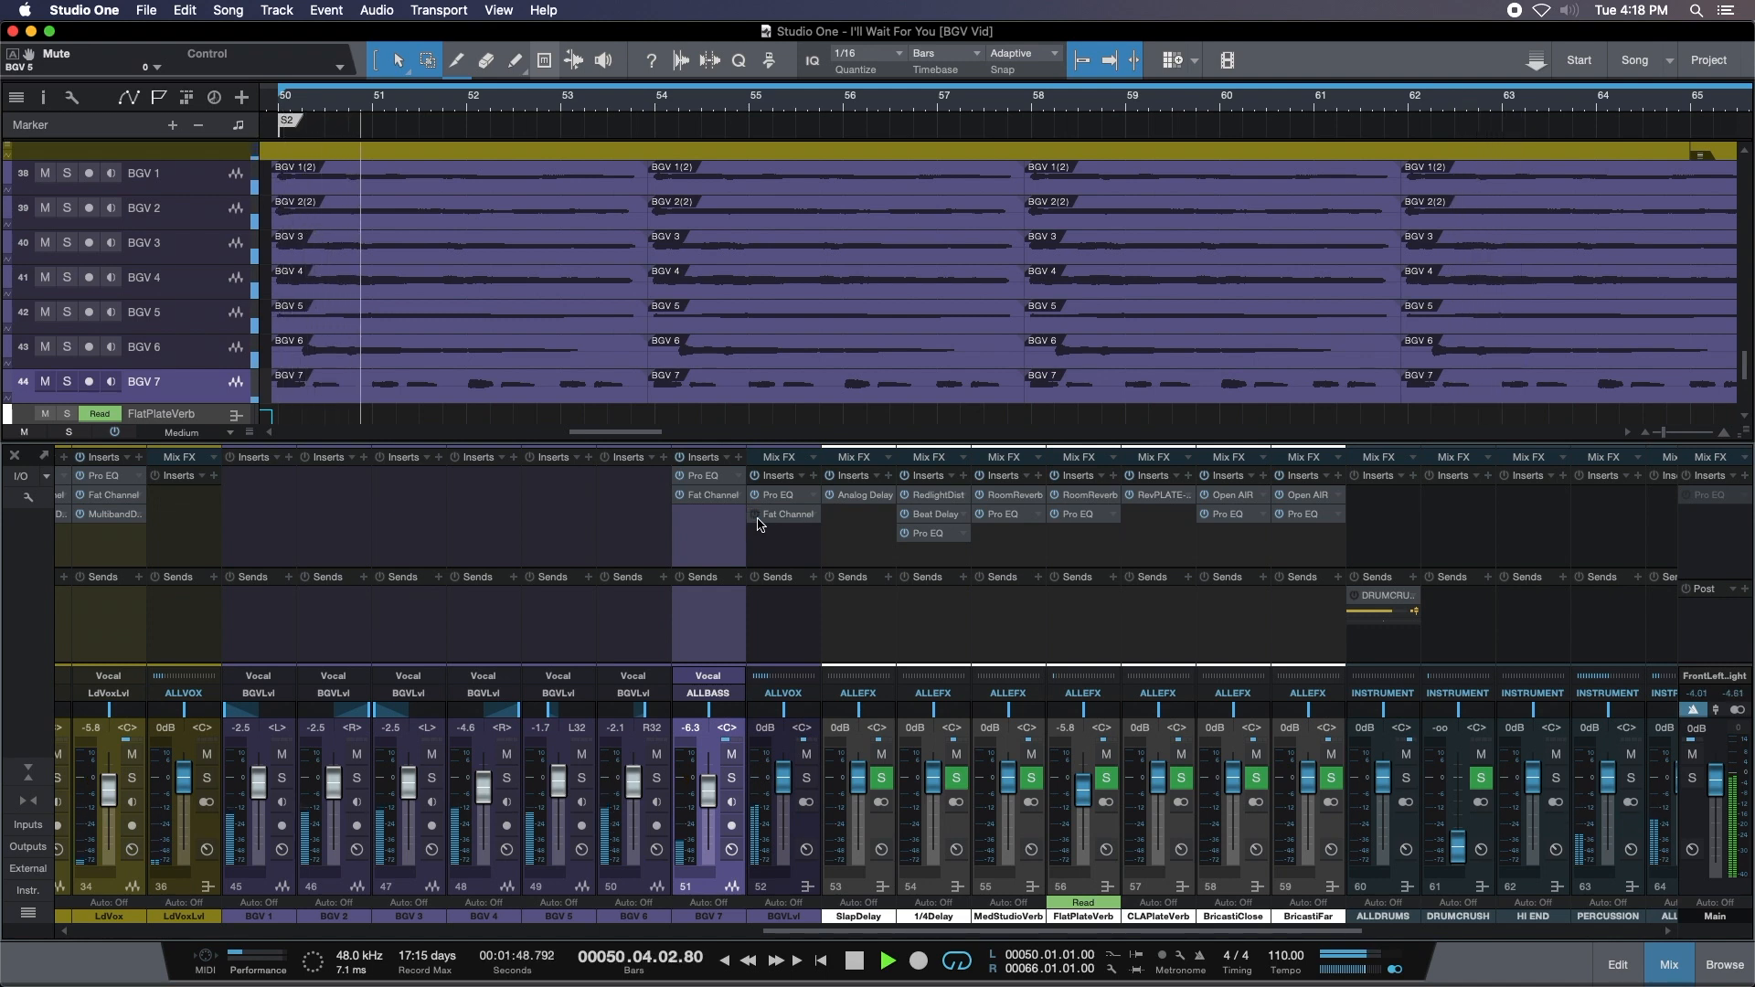
# Enable the Vintage EQ in the BGVLvl Fat Channel and raise its HF gain to 4.80 dB.
pyautogui.click(788, 513)
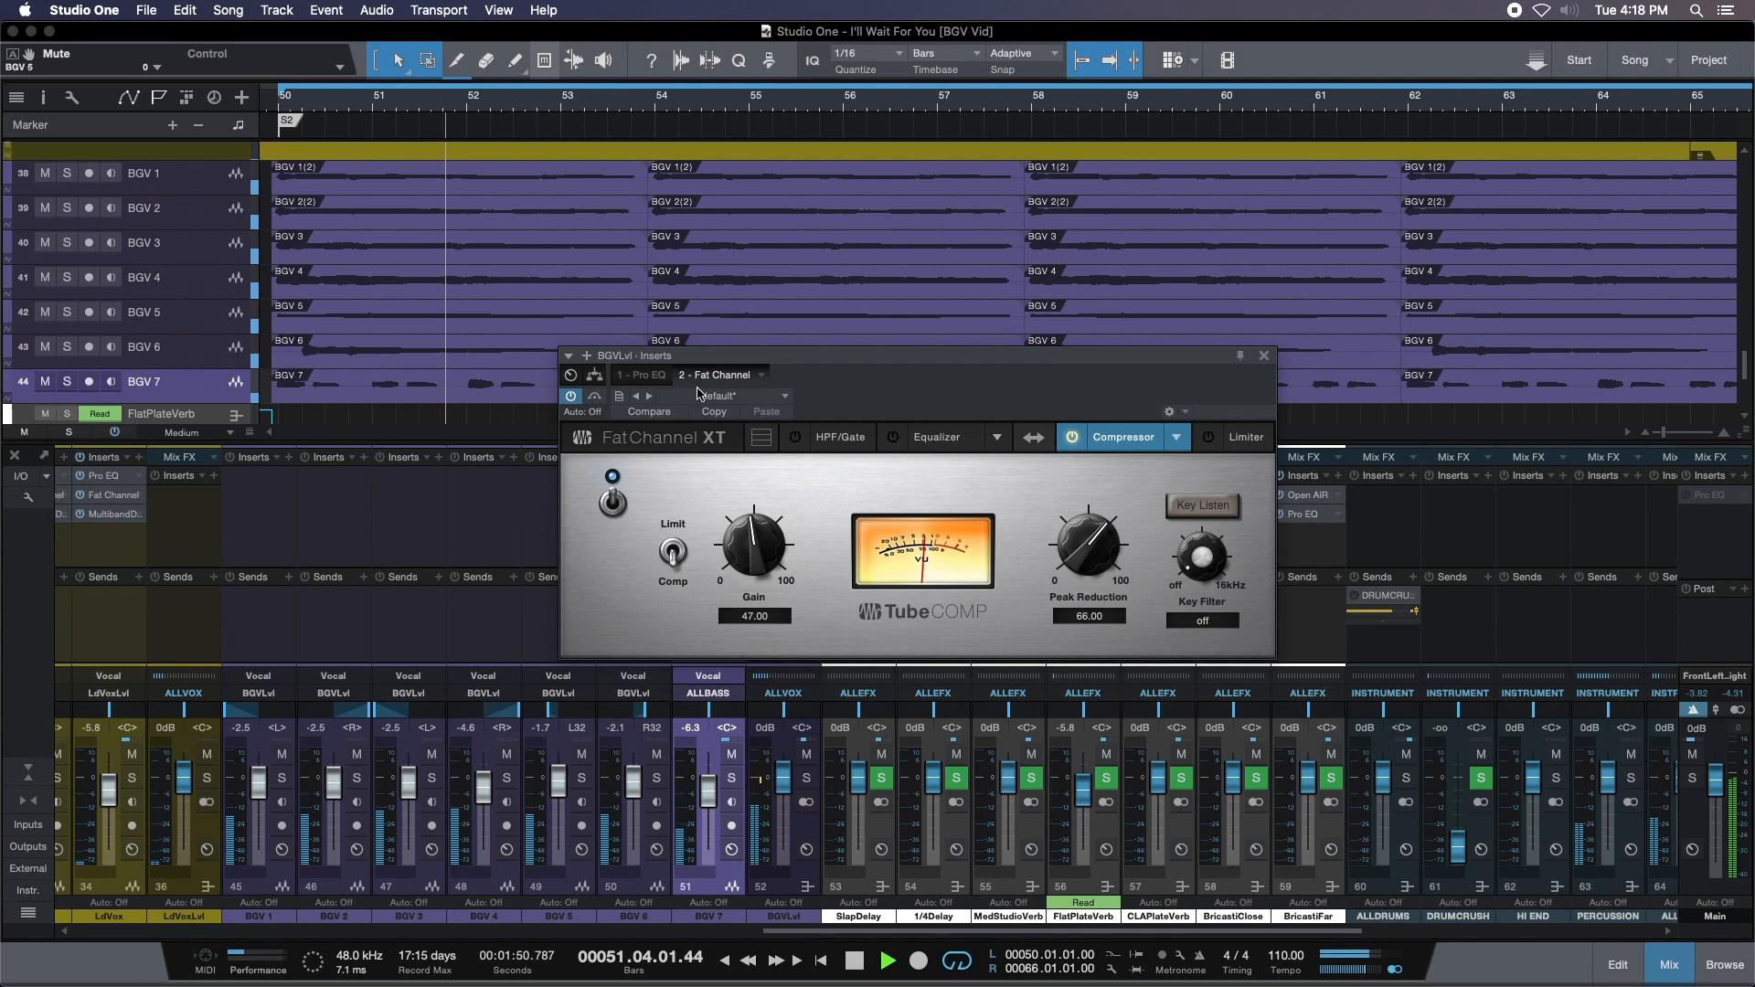
pyautogui.click(945, 441)
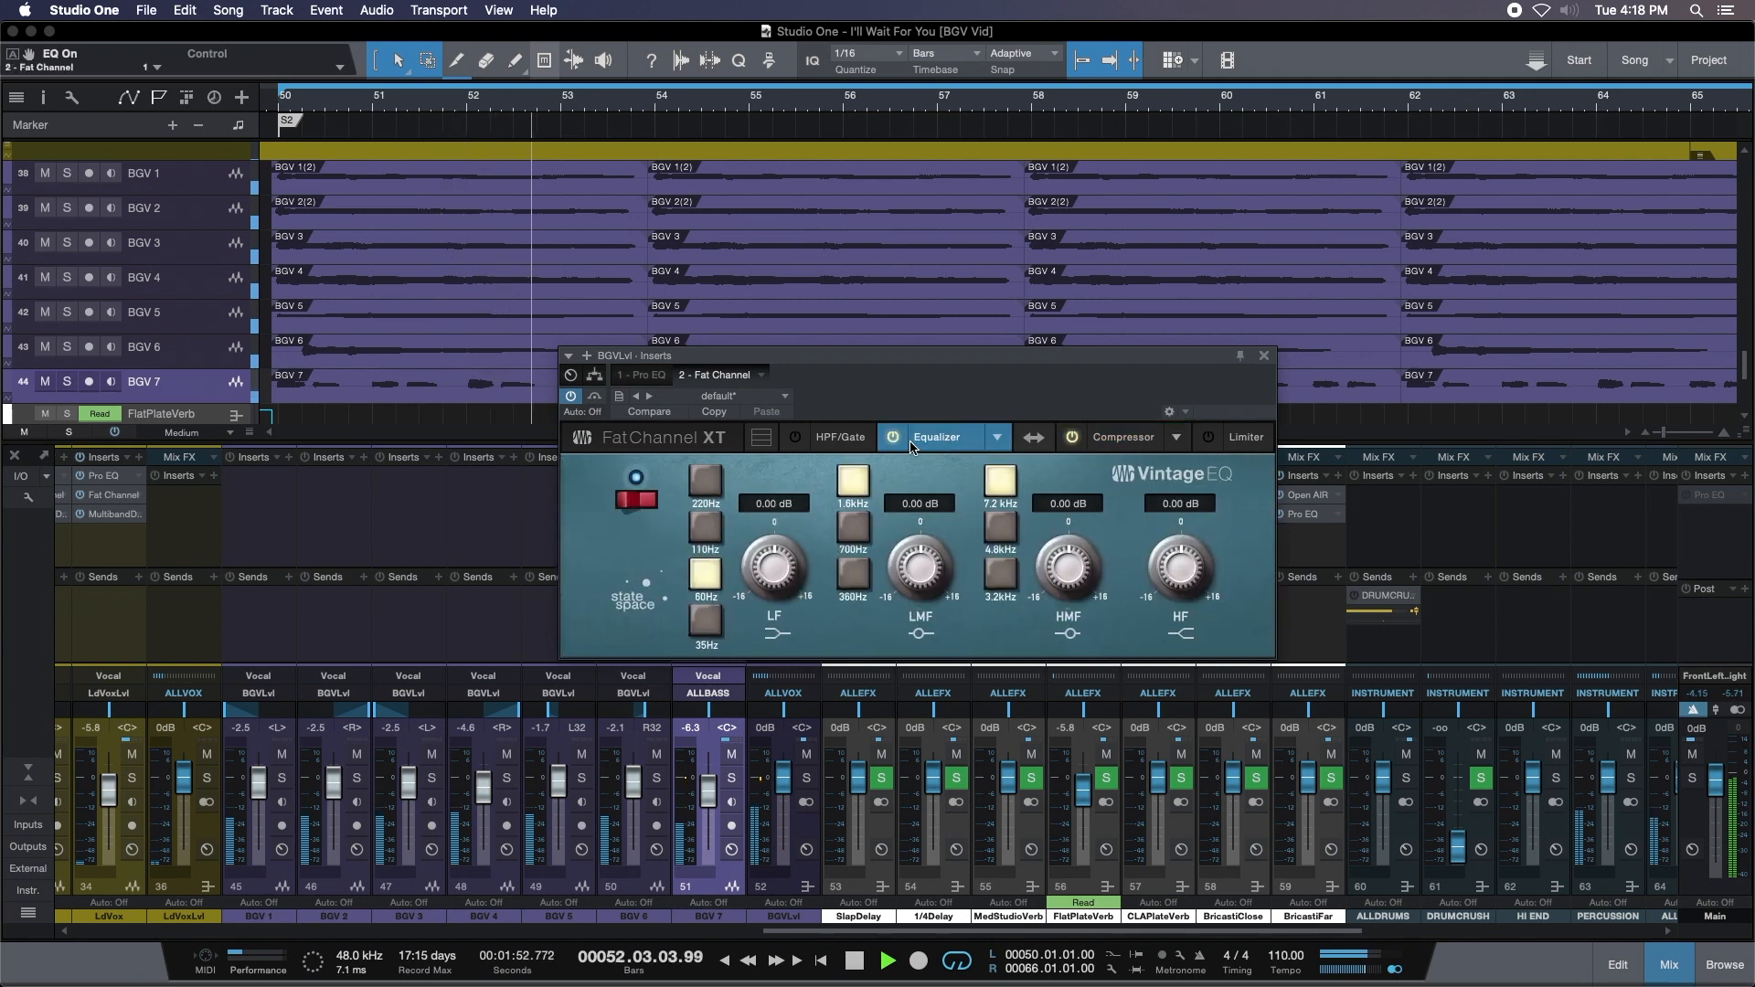
pyautogui.moveTo(1166, 573)
pyautogui.mouseDown()
pyautogui.moveTo(1167, 514)
pyautogui.moveTo(1167, 545)
pyautogui.mouseUp()
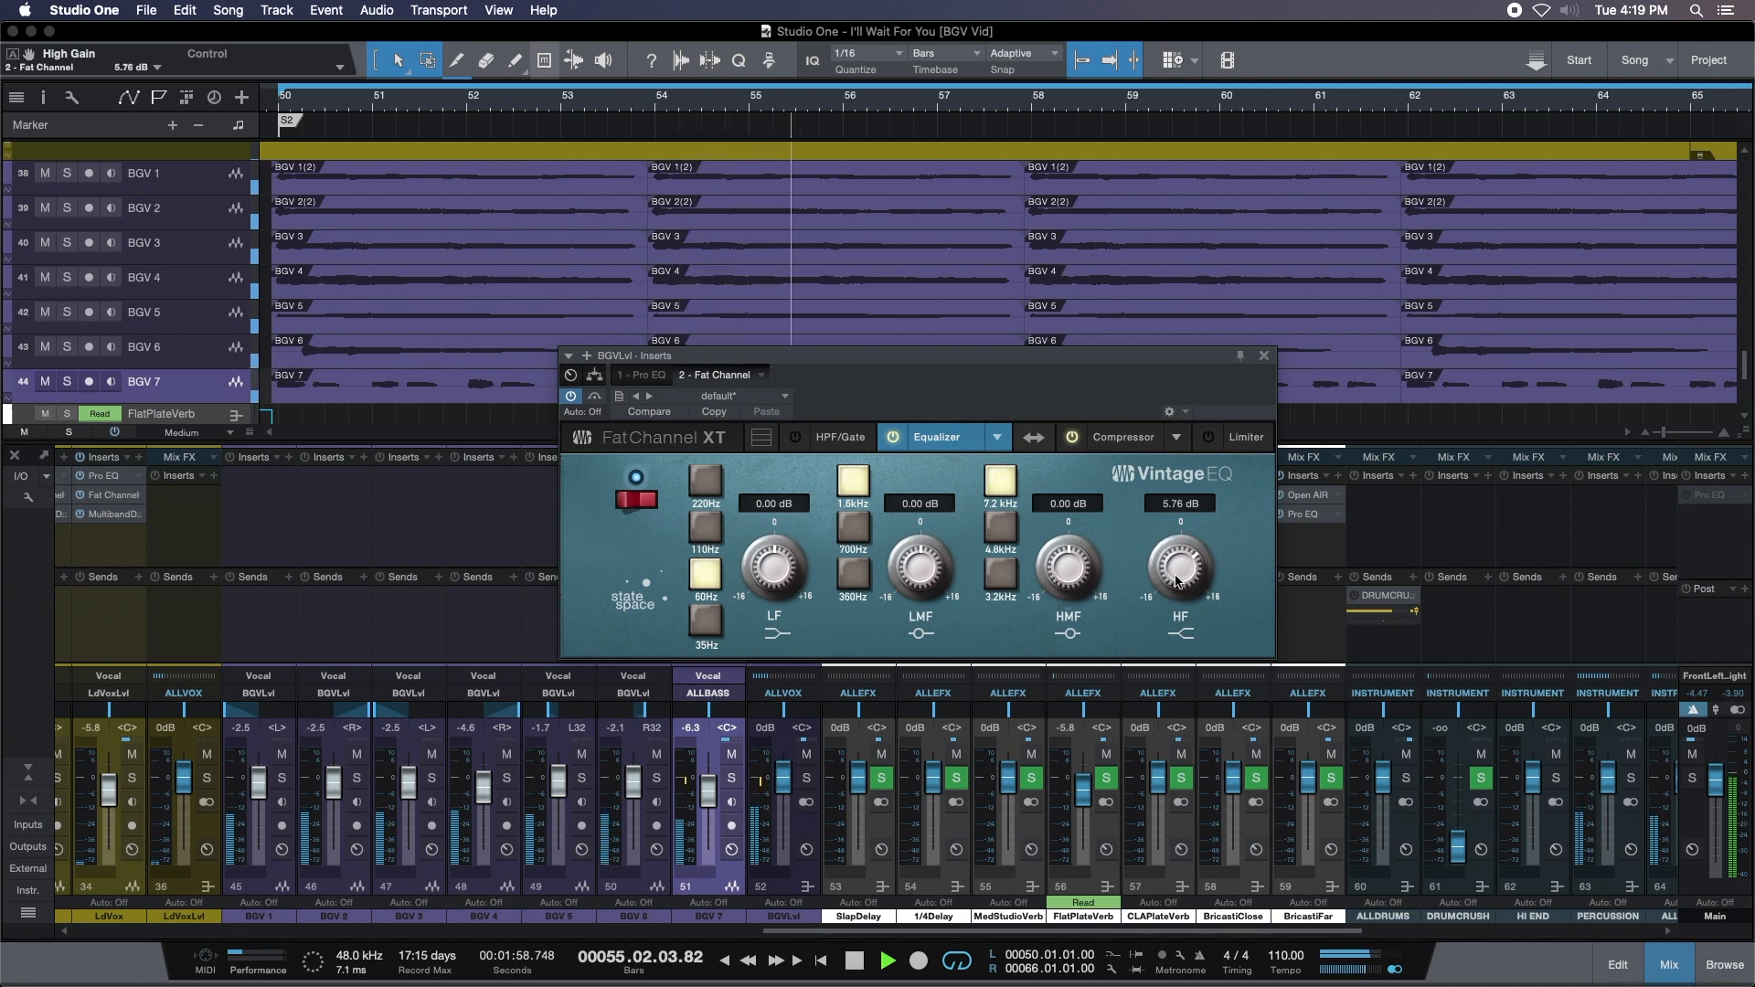
pyautogui.scroll(-1, 1177, 582)
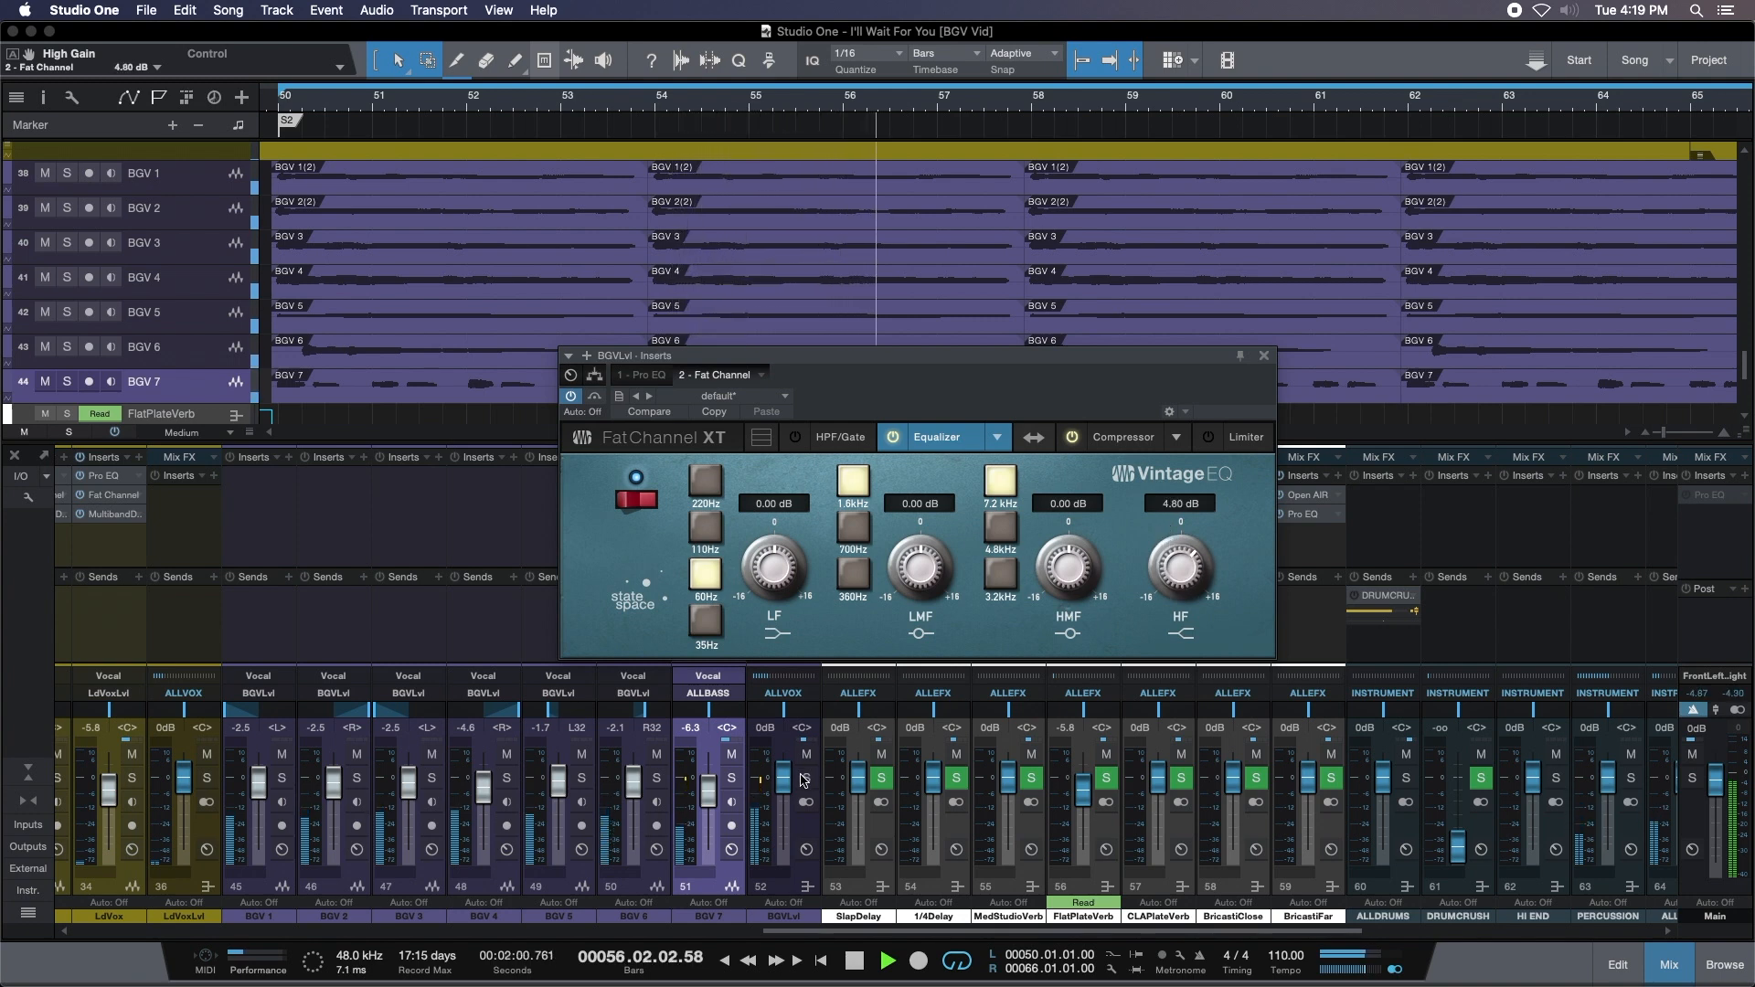
# Reset the Vintage EQ's HF gain to 0 dB, lower the BGVLvl fader to -3.3 dB and clear the clip indicator.
pyautogui.moveTo(783, 777); pyautogui.dragTo(791, 795)
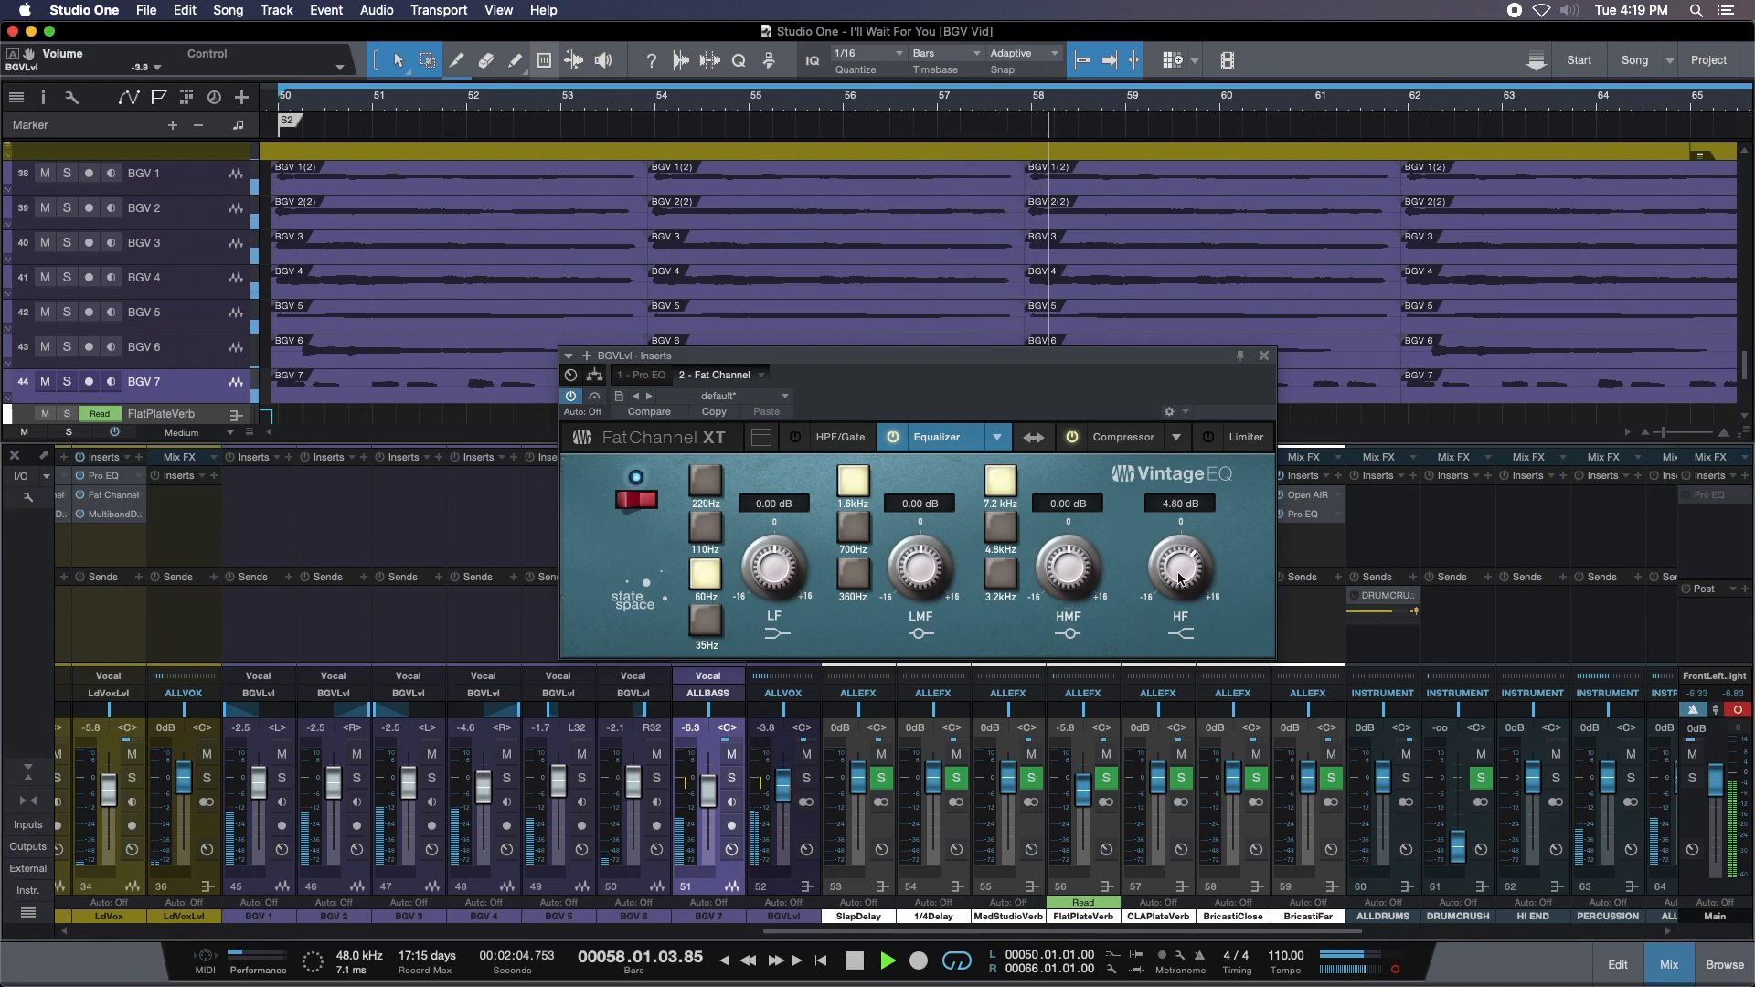
pyautogui.keyDown('alt'); pyautogui.click(1170, 588); pyautogui.keyUp('alt')
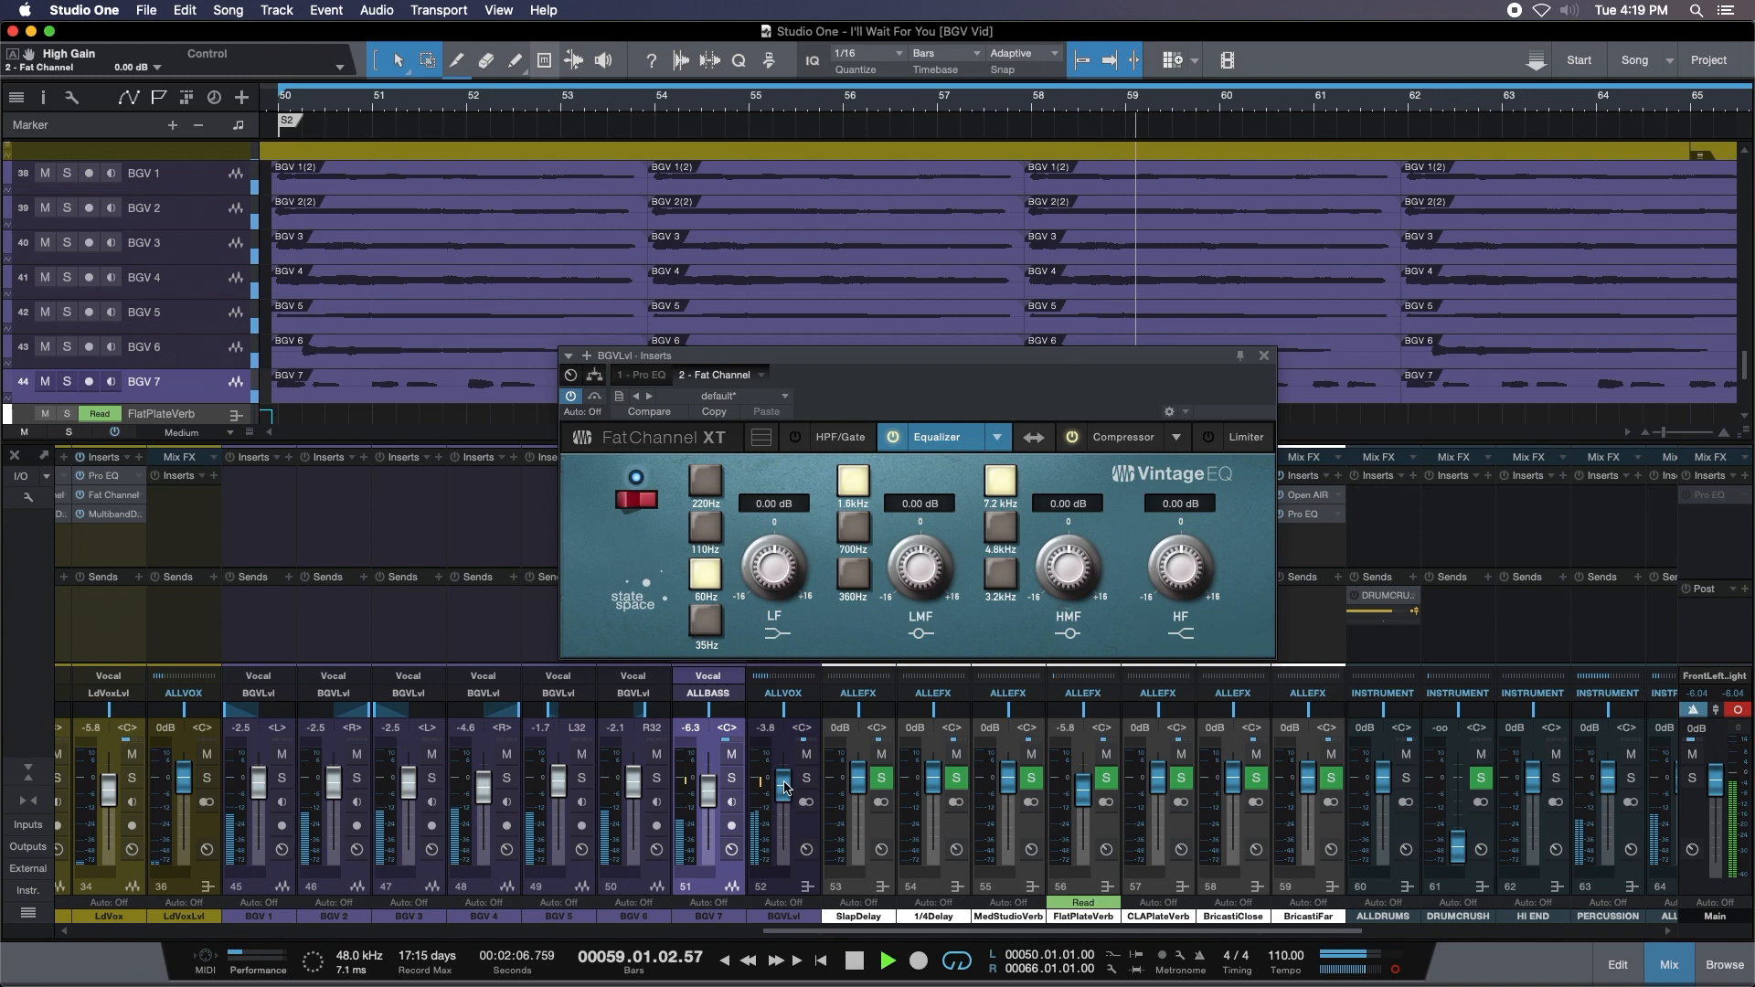
pyautogui.moveTo(784, 791); pyautogui.dragTo(786, 788)
pyautogui.click(1393, 969)
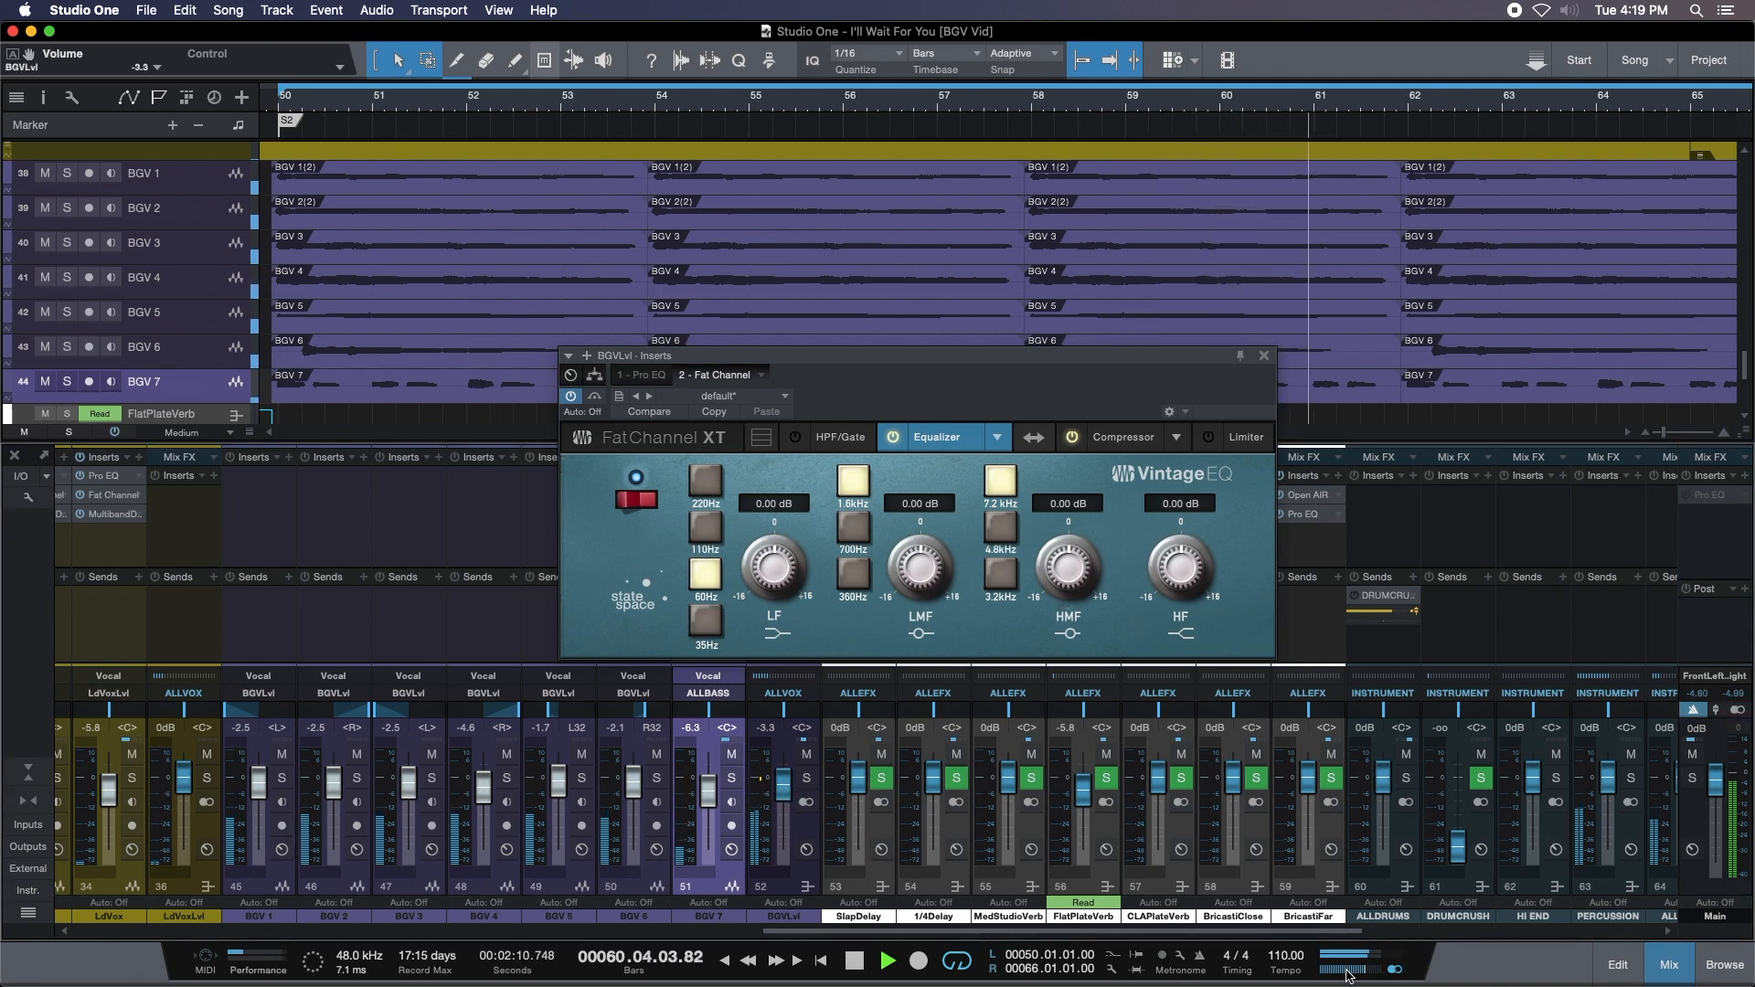
# Bring the BGVLvl fader down to -5.4 dB while replaying the lead-in to the looped section from the ECH1 marker.
pyautogui.moveTo(784, 780); pyautogui.dragTo(788, 808)
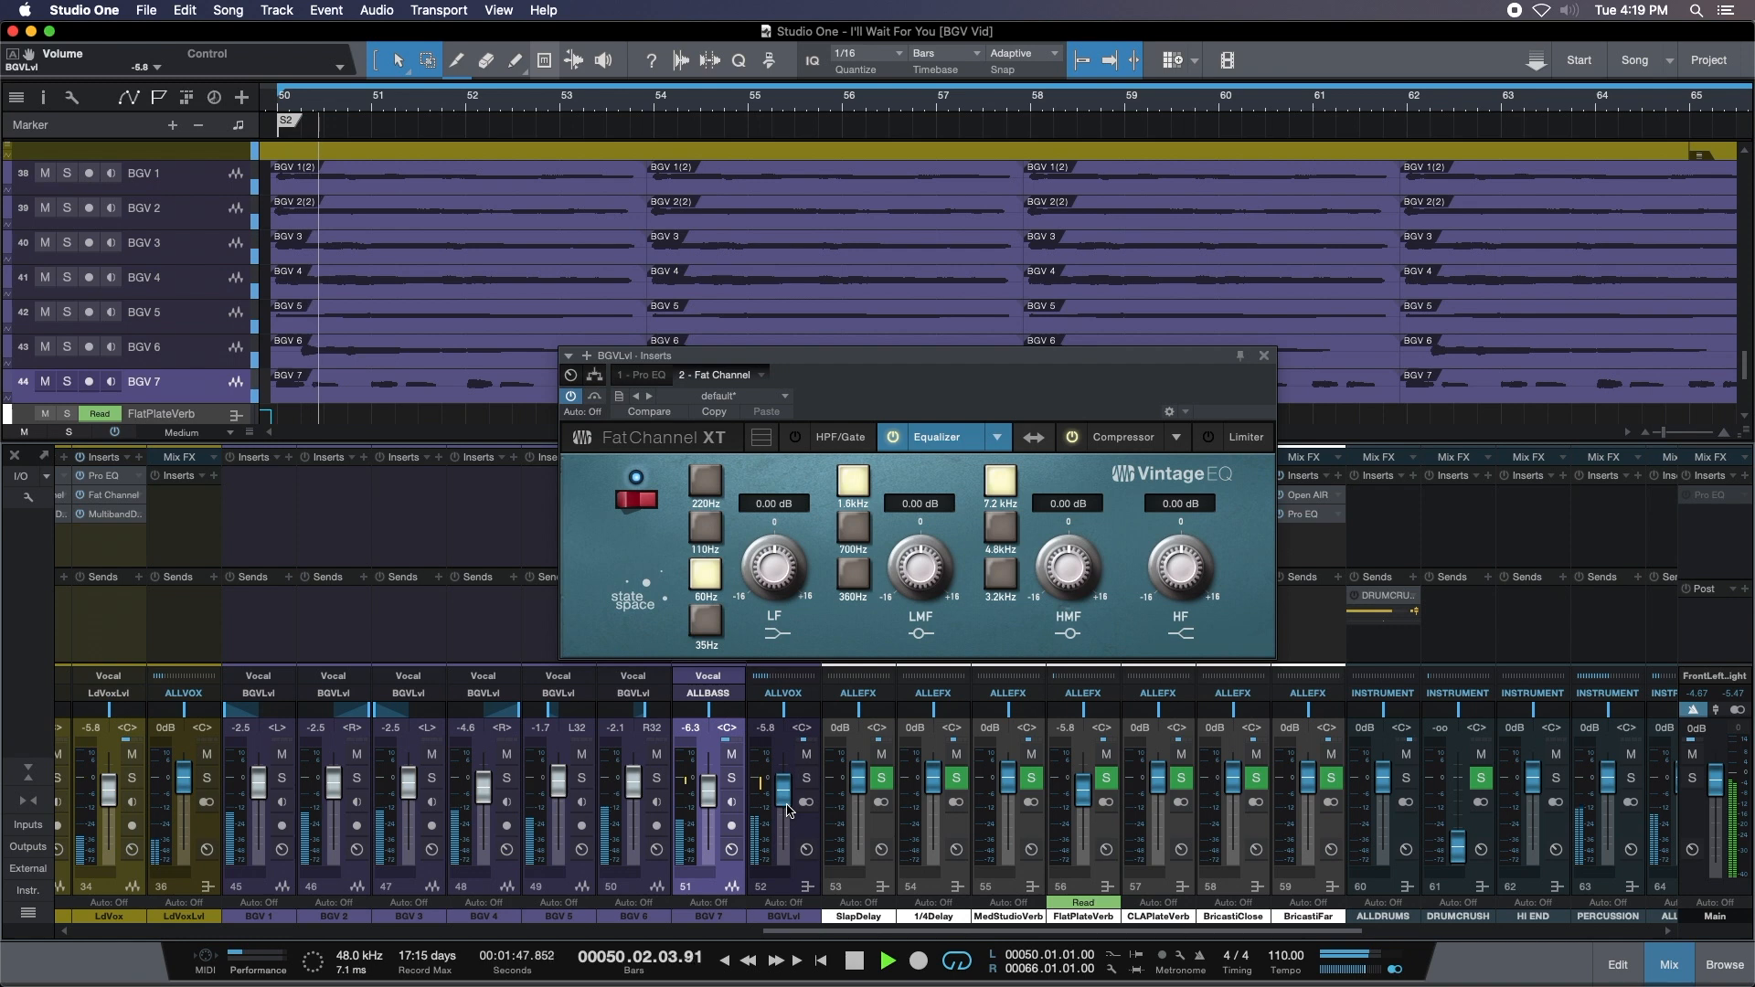
pyautogui.moveTo(901, 87); pyautogui.dragTo(766, 64)
pyautogui.click(677, 94)
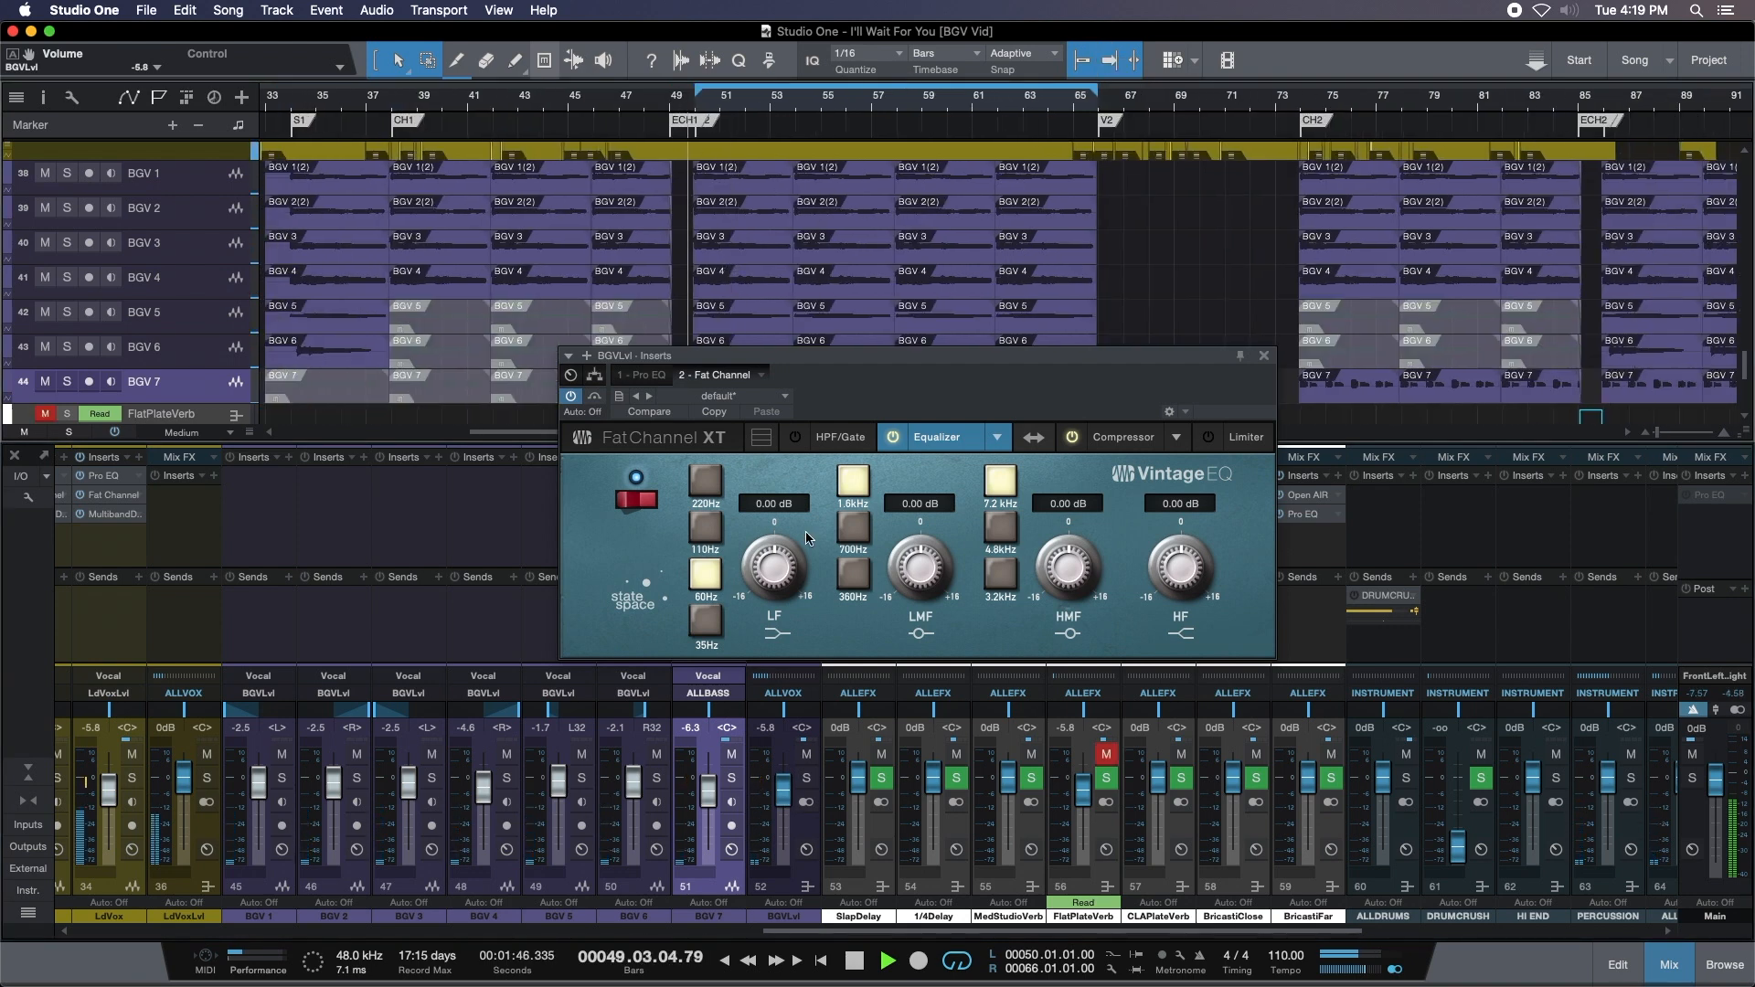
pyautogui.moveTo(787, 779); pyautogui.dragTo(788, 777)
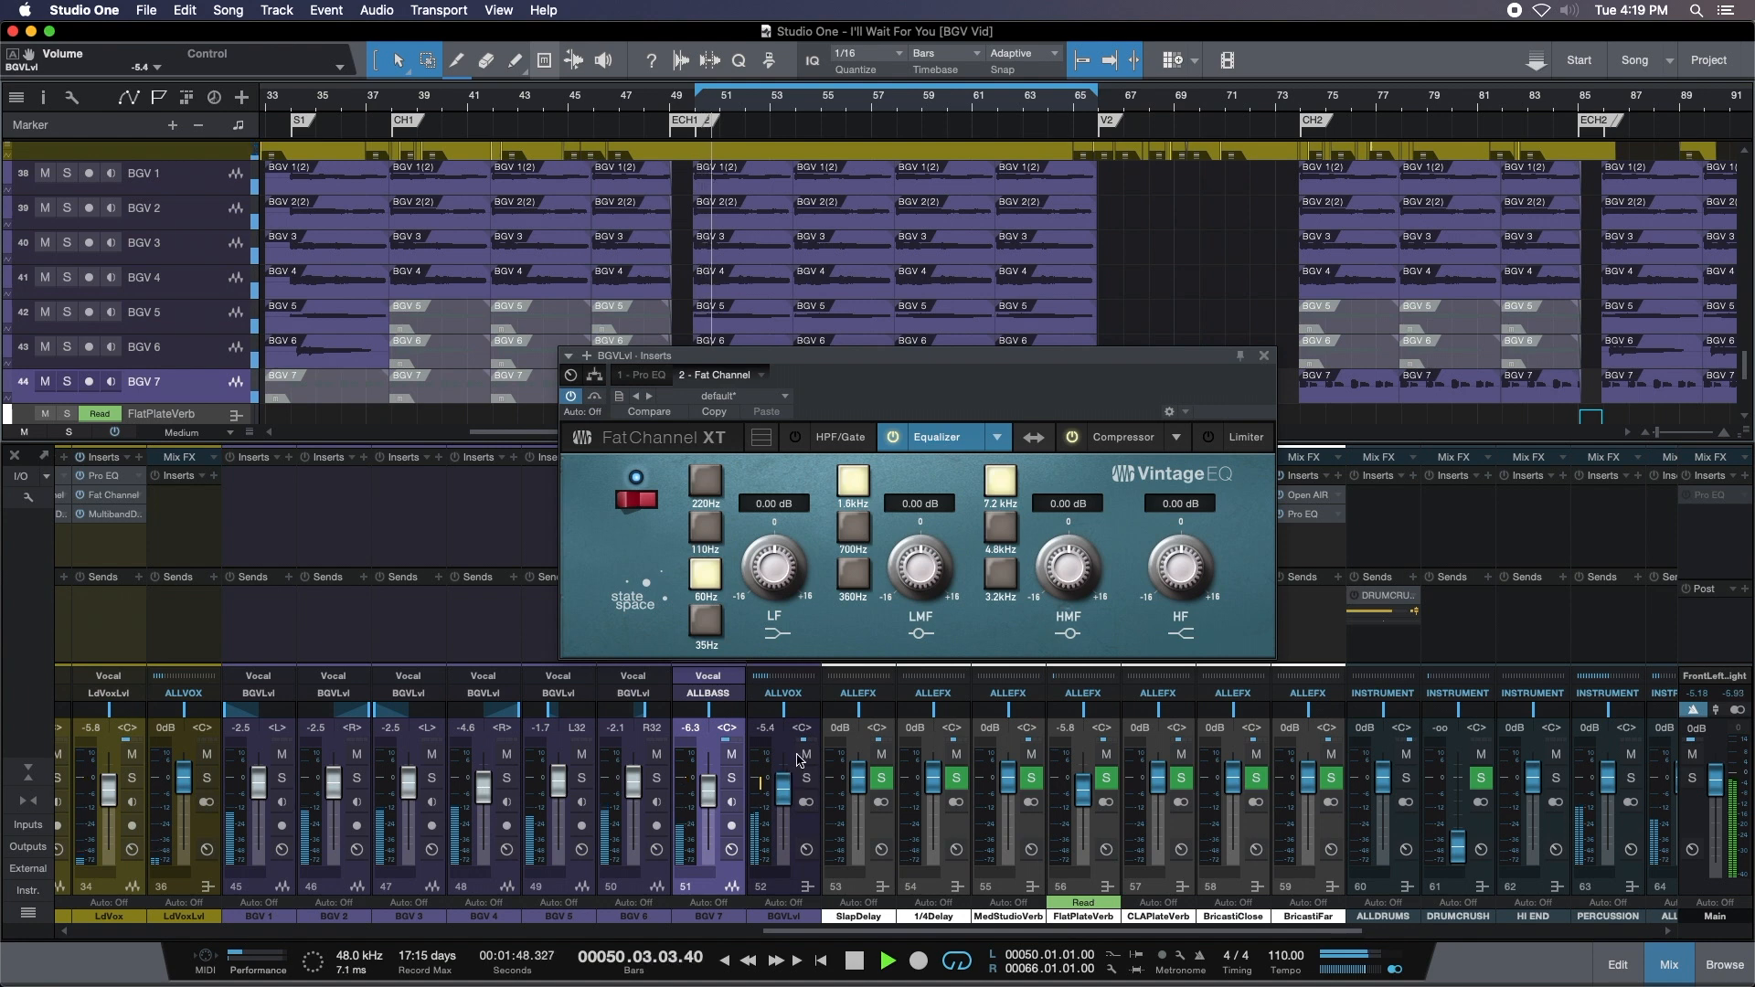
# Compare the BGVLvl Pro EQ with its MF and LMF bands off and on, and close it.
pyautogui.click(640, 374)
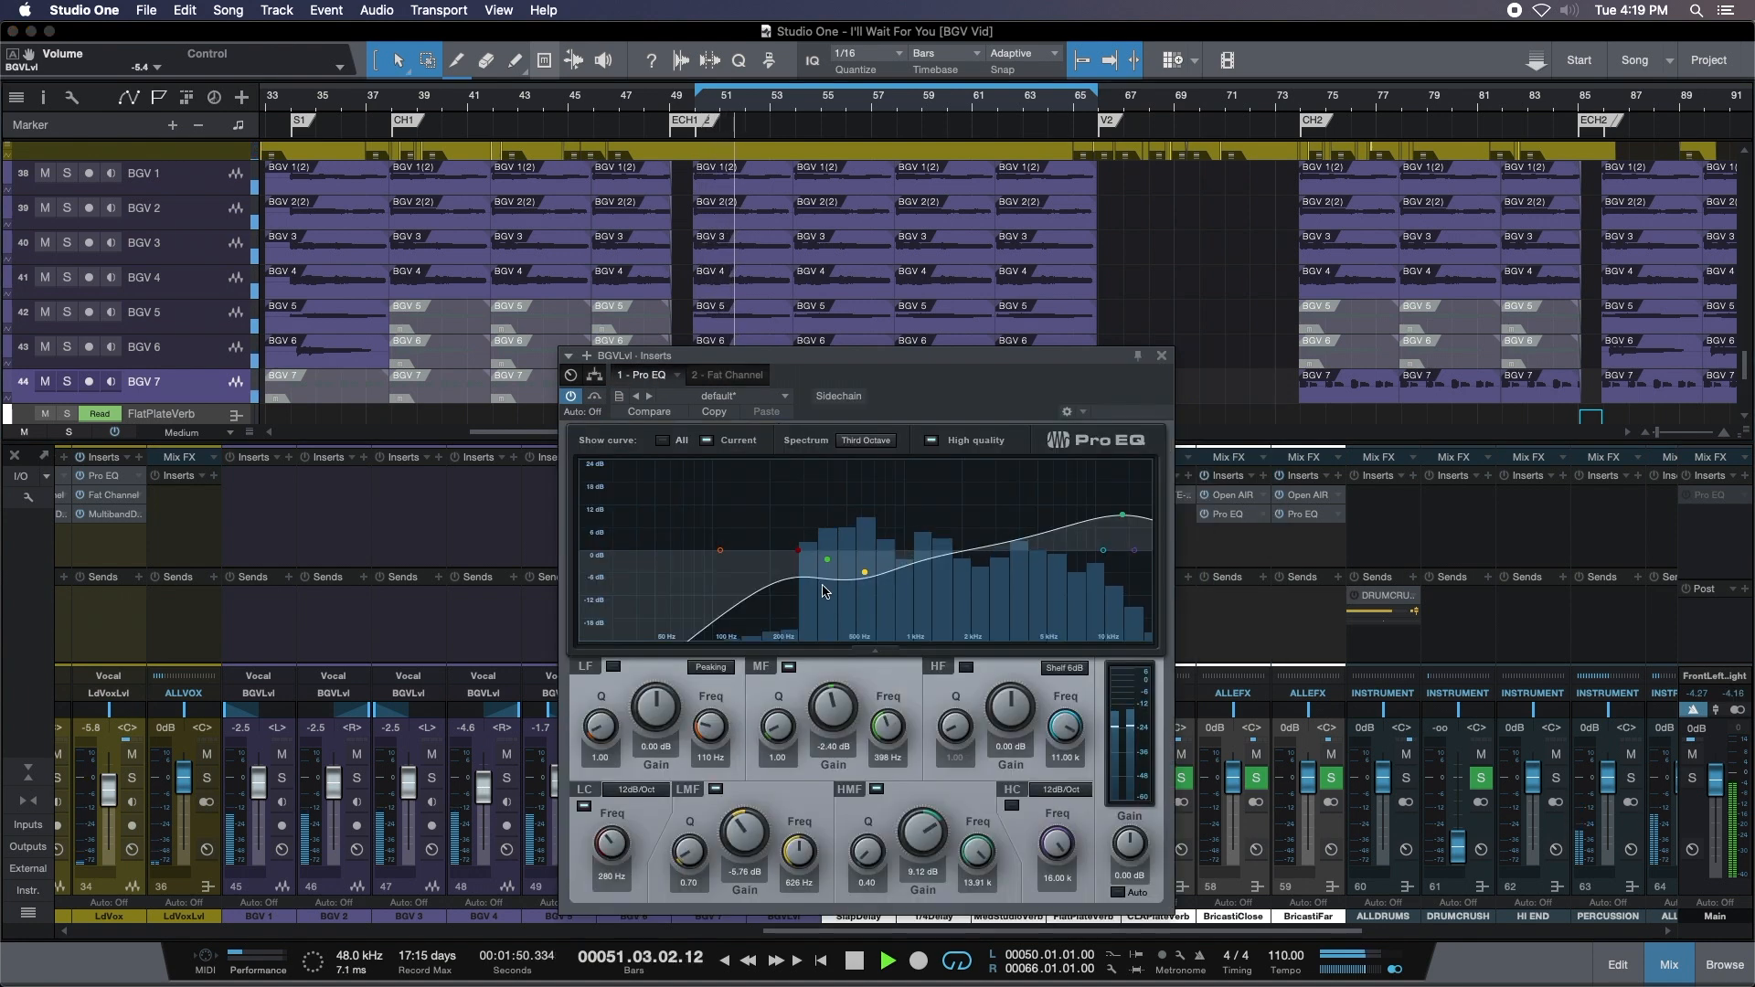
pyautogui.doubleClick(827, 560)
pyautogui.doubleClick(865, 572)
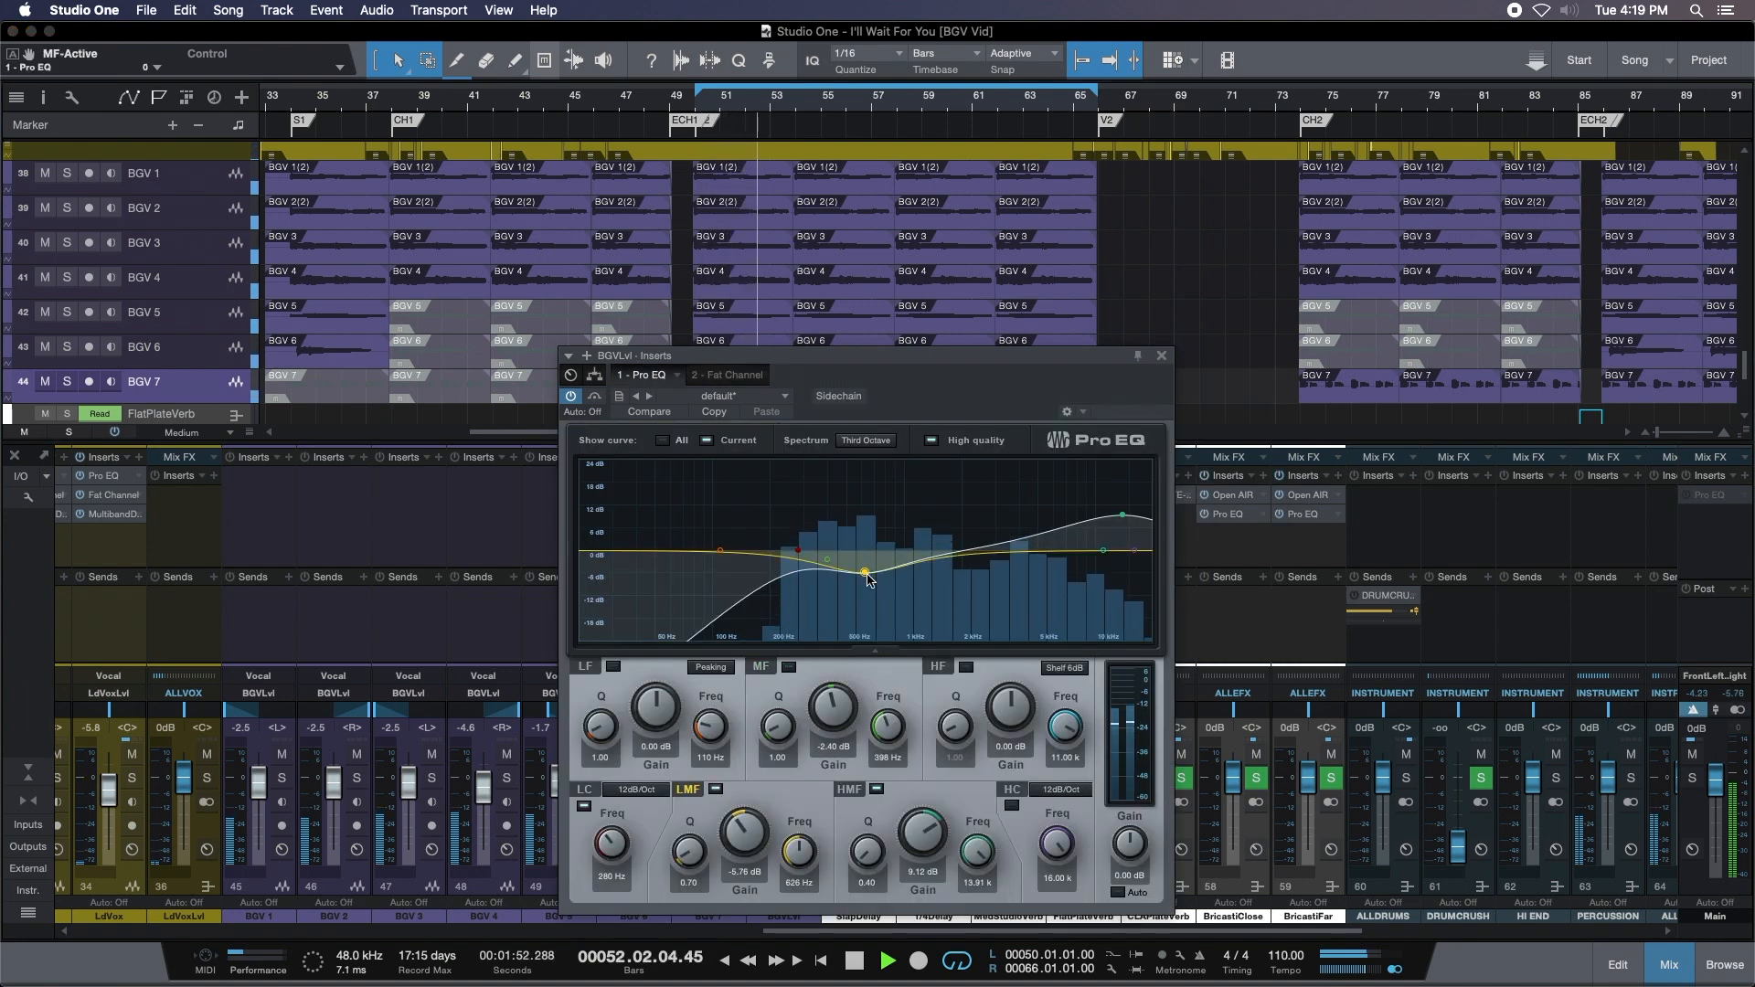
pyautogui.click(715, 789)
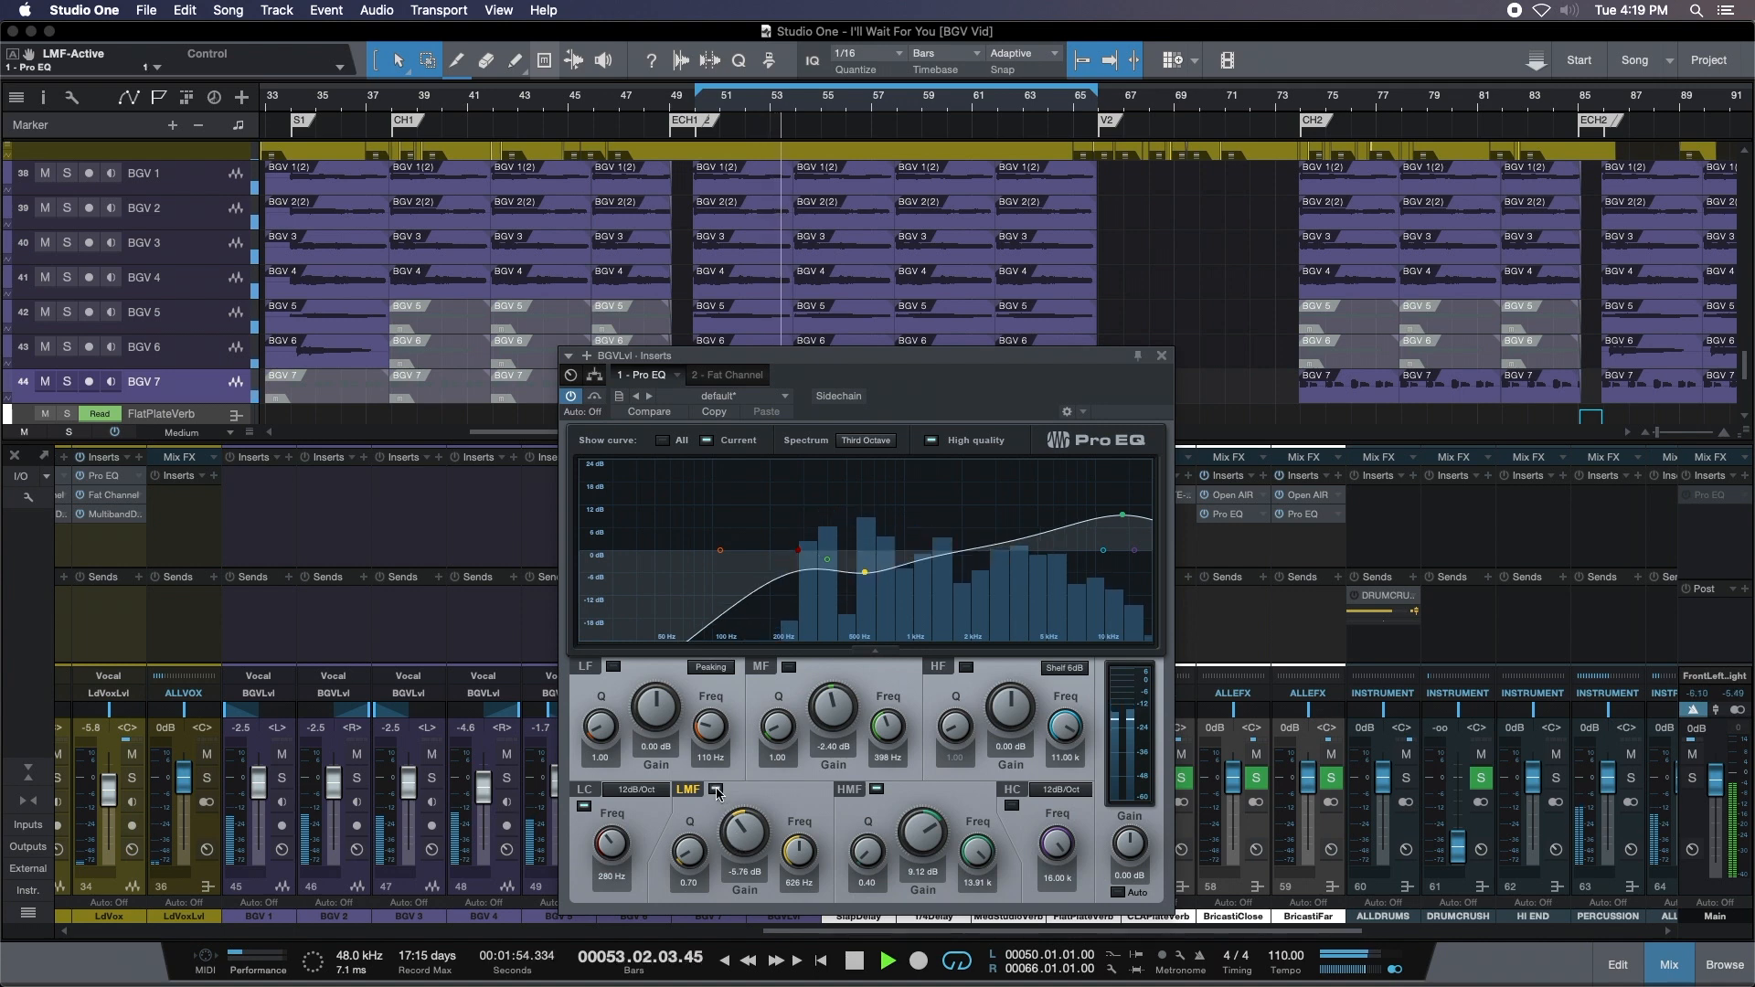
pyautogui.click(788, 668)
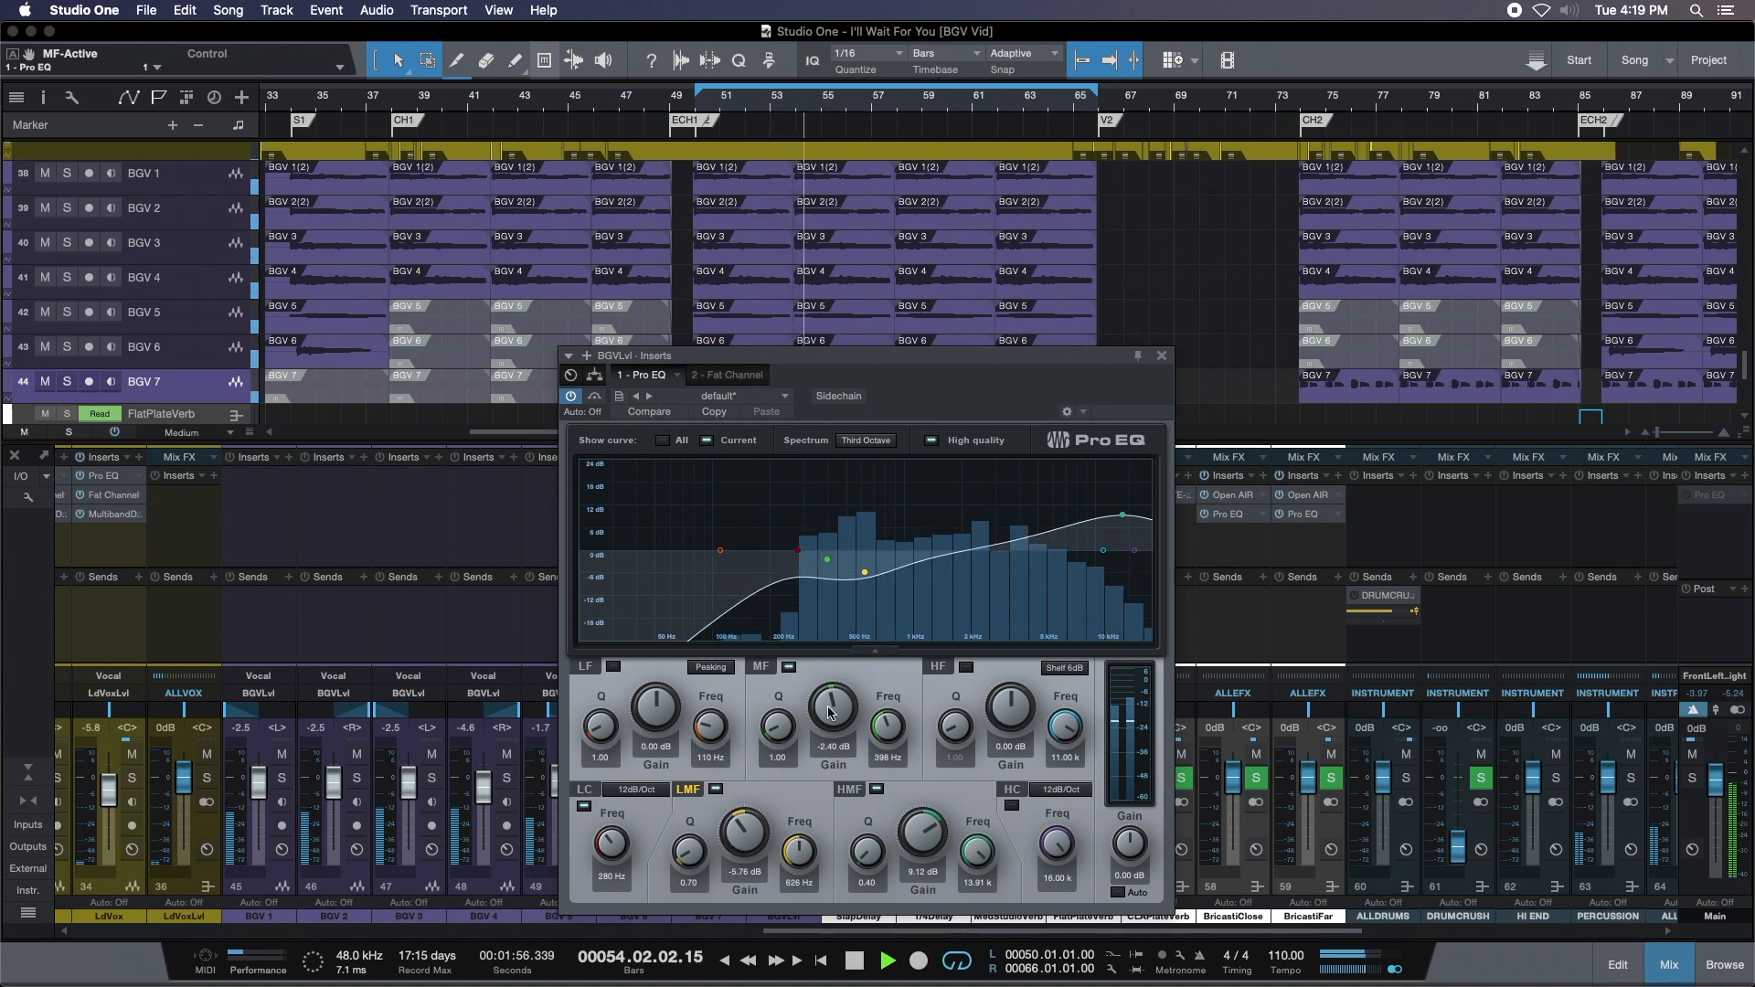
pyautogui.click(1160, 355)
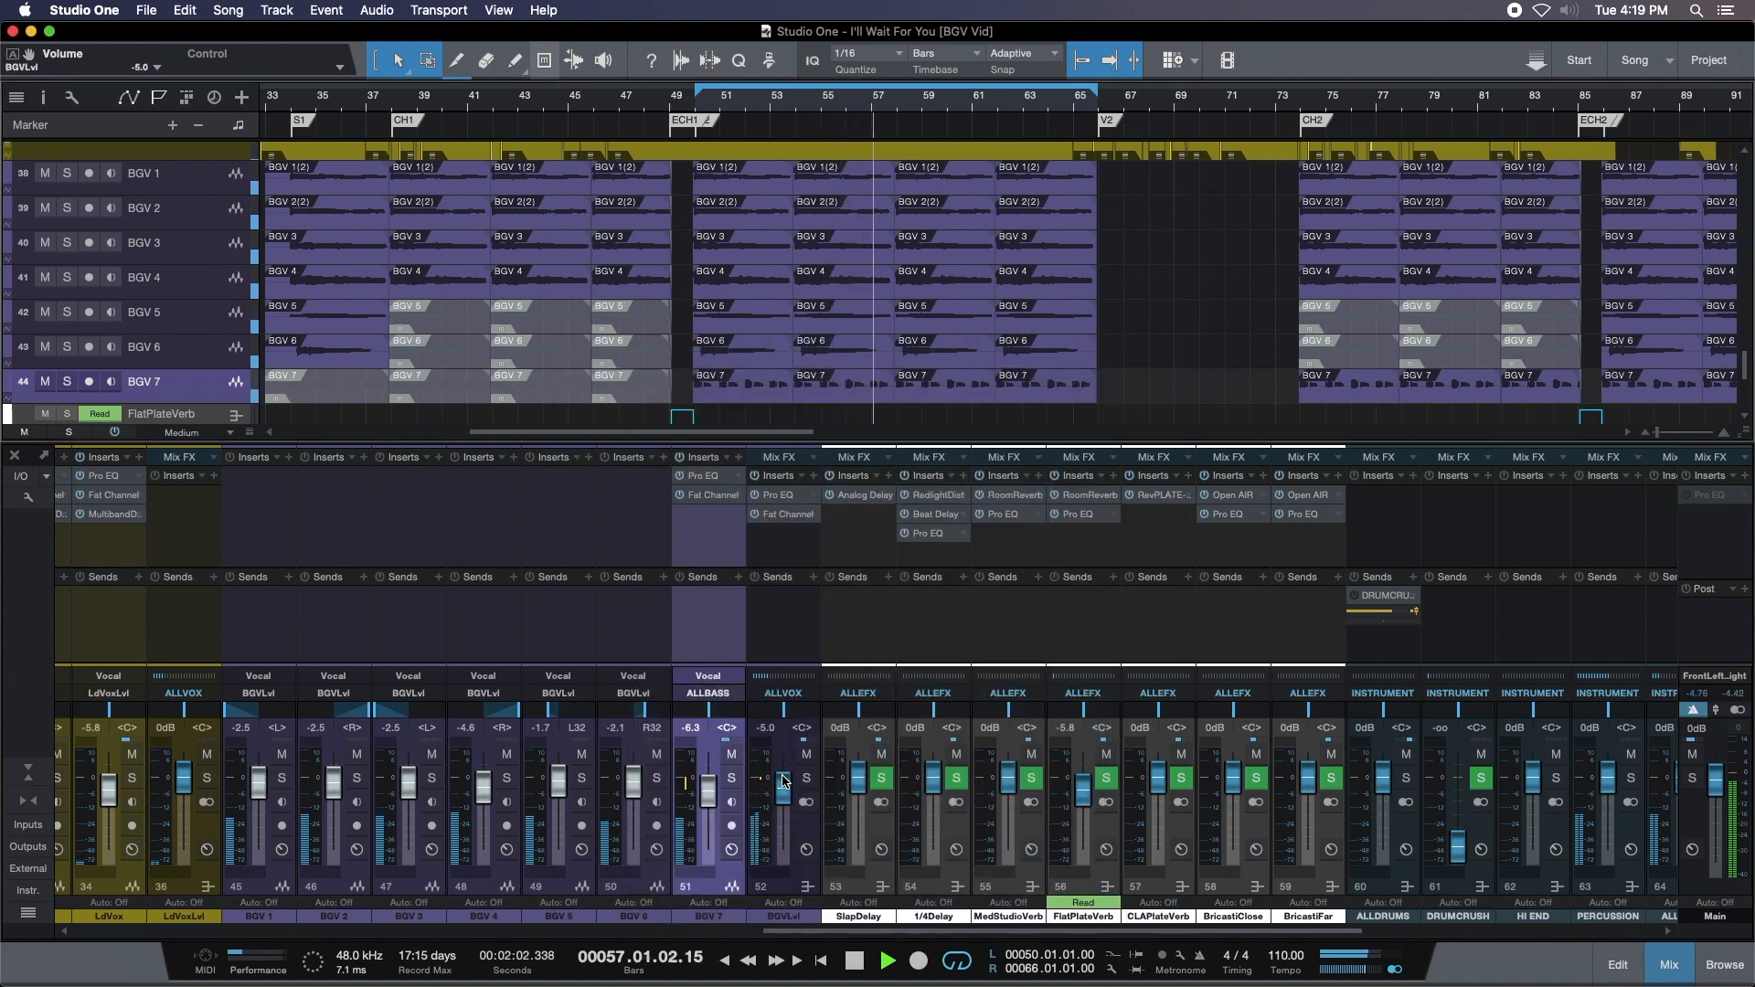
# Set the BGVLvl fader to -4.6 dB and audition the first background vocals from about bar 10 with the bus inserts bypassed and active.
pyautogui.scroll(2, 783, 780)
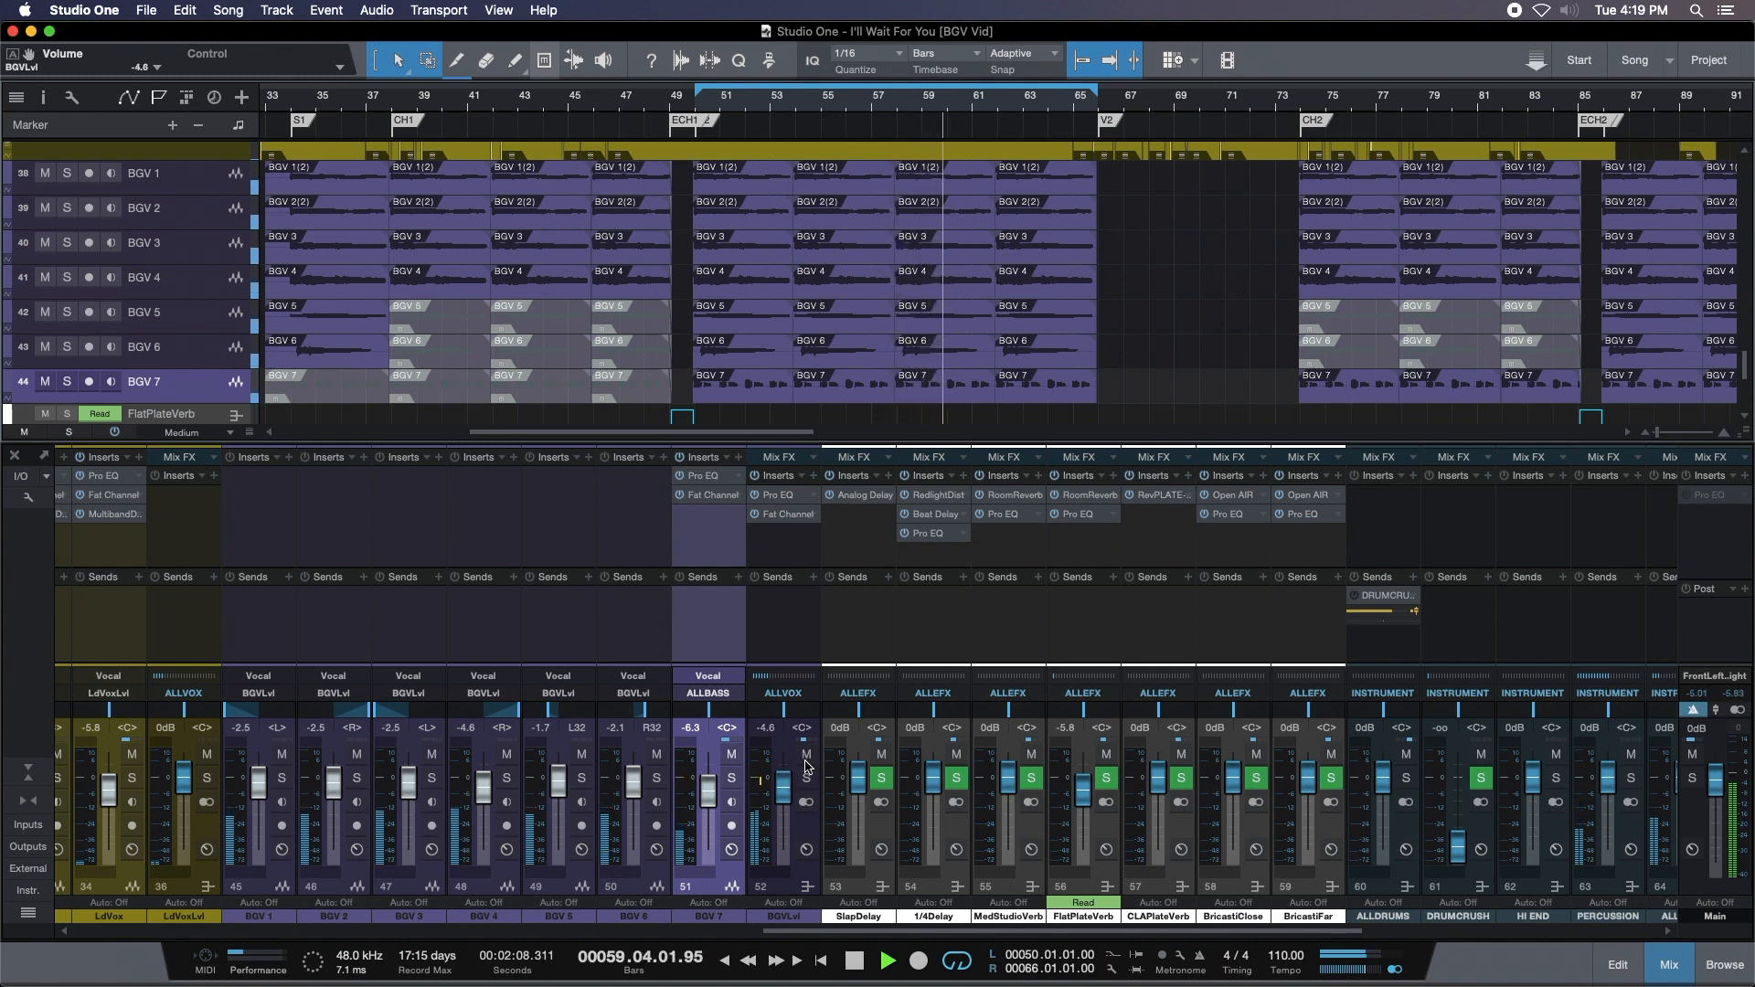
pyautogui.moveTo(734, 101); pyautogui.dragTo(950, 73)
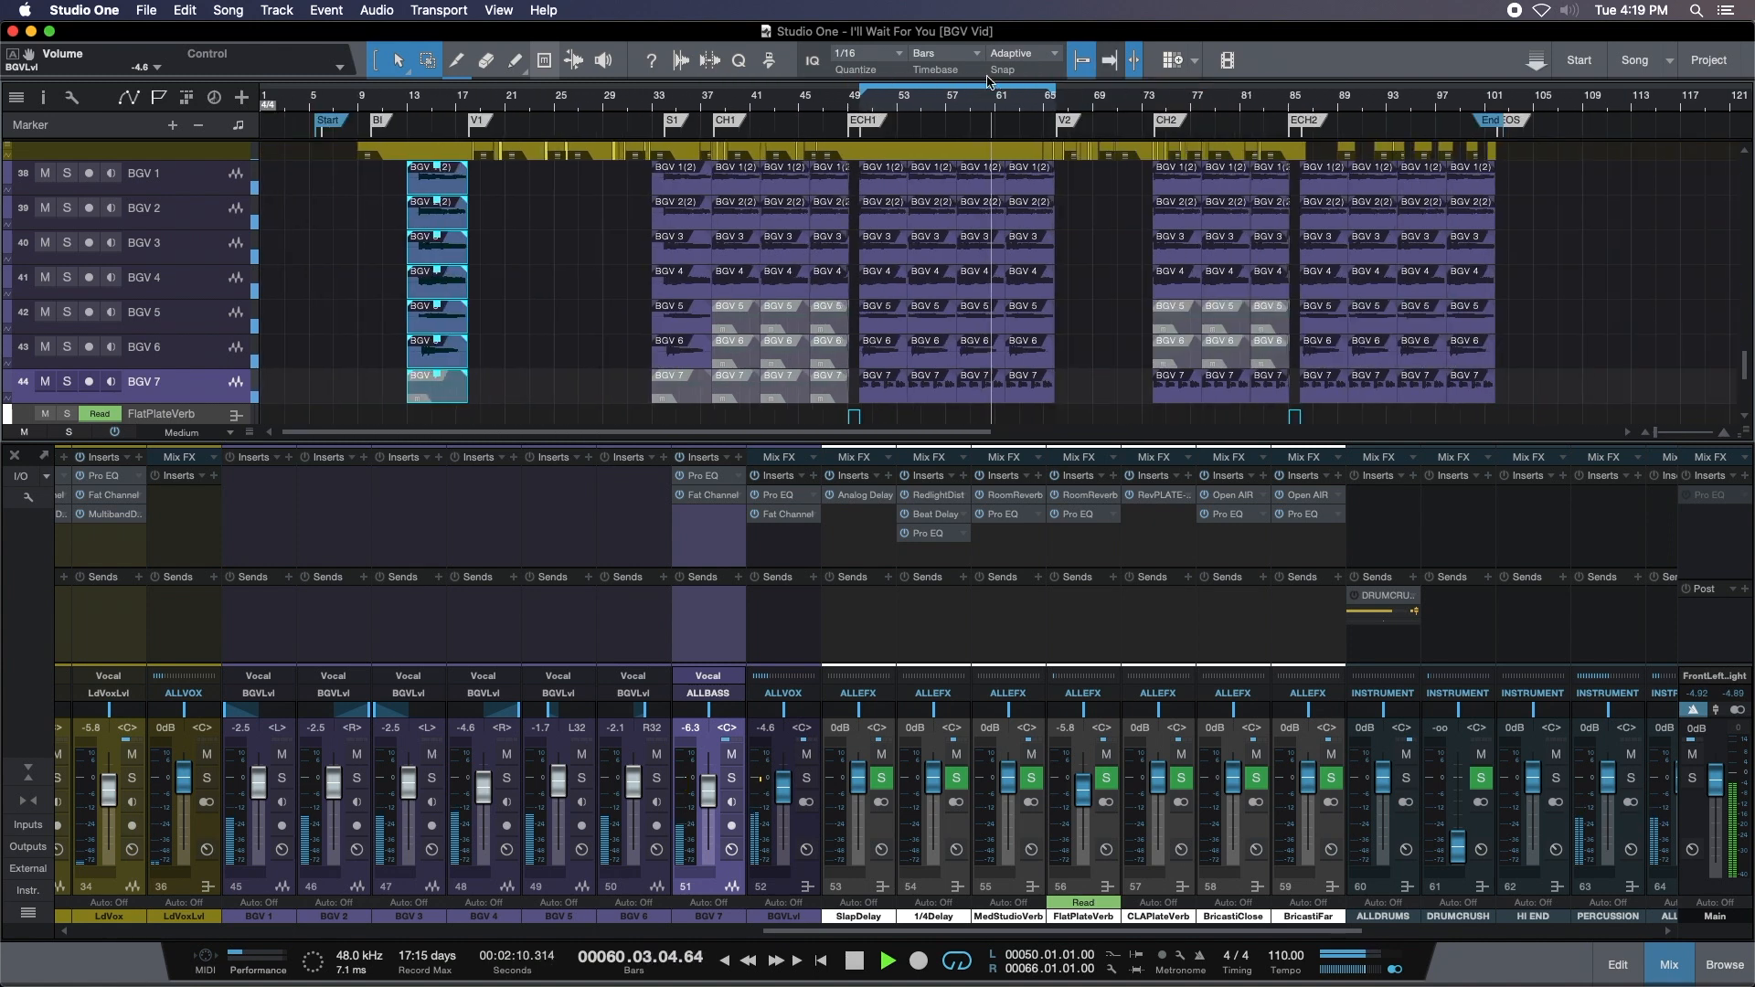
pyautogui.click(376, 105)
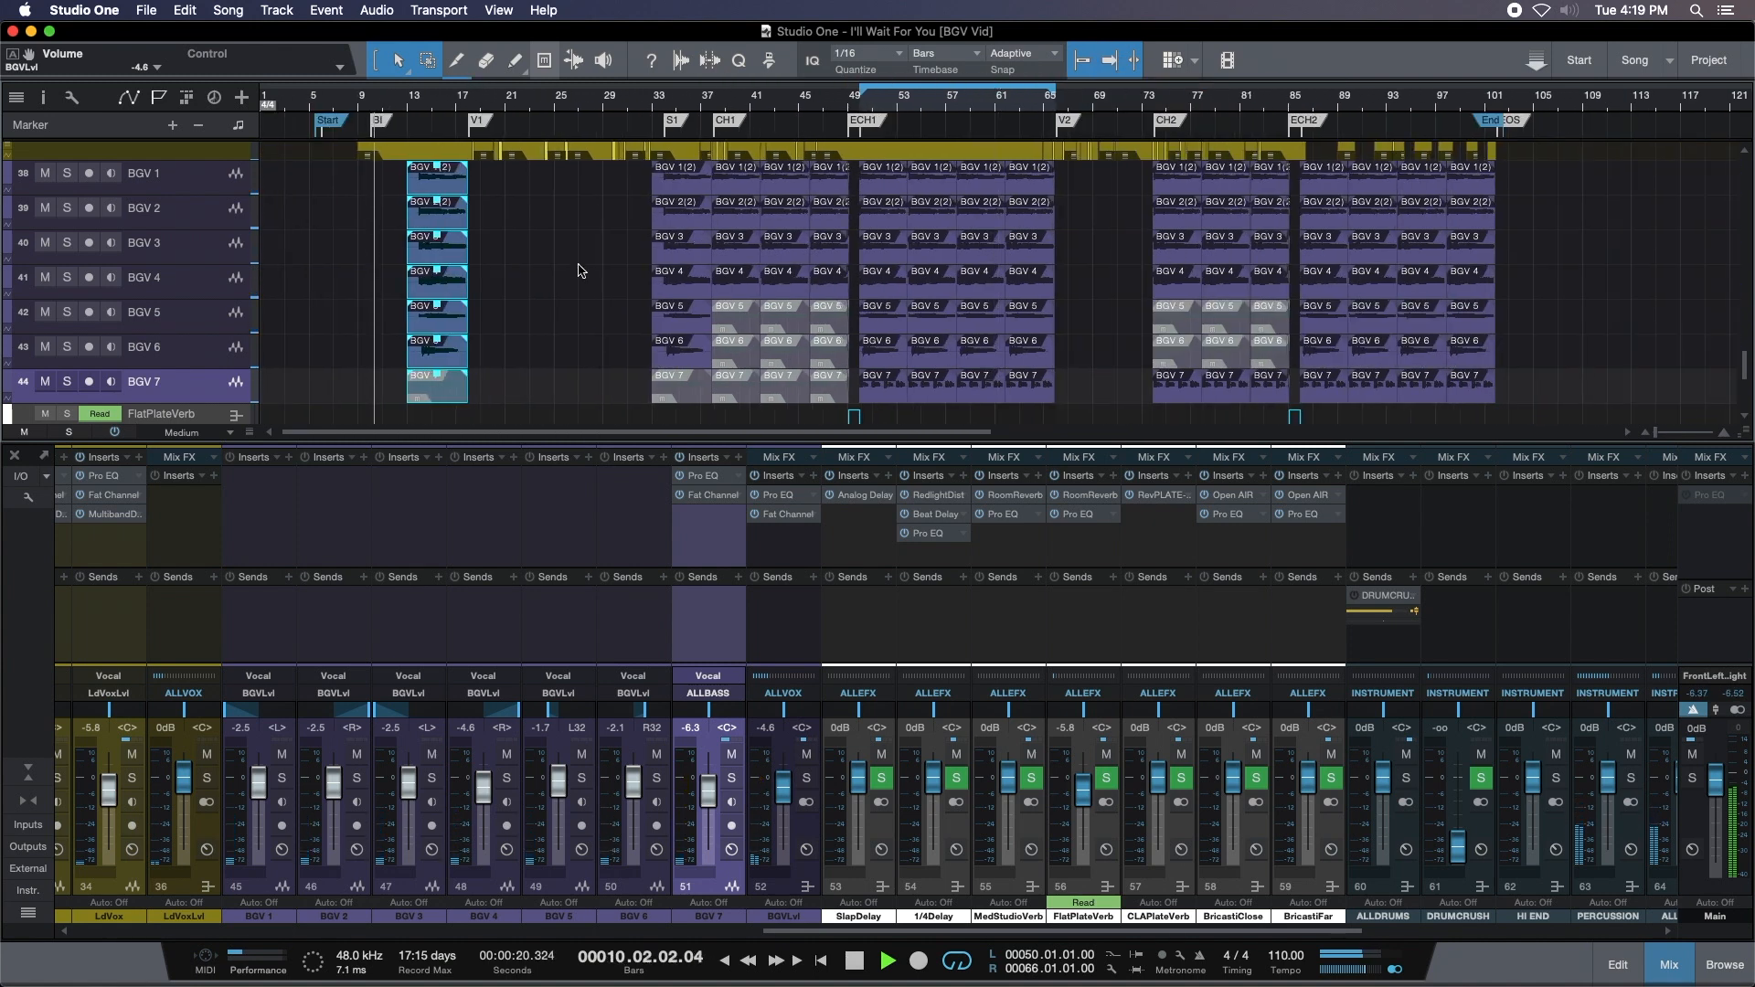
pyautogui.click(791, 526)
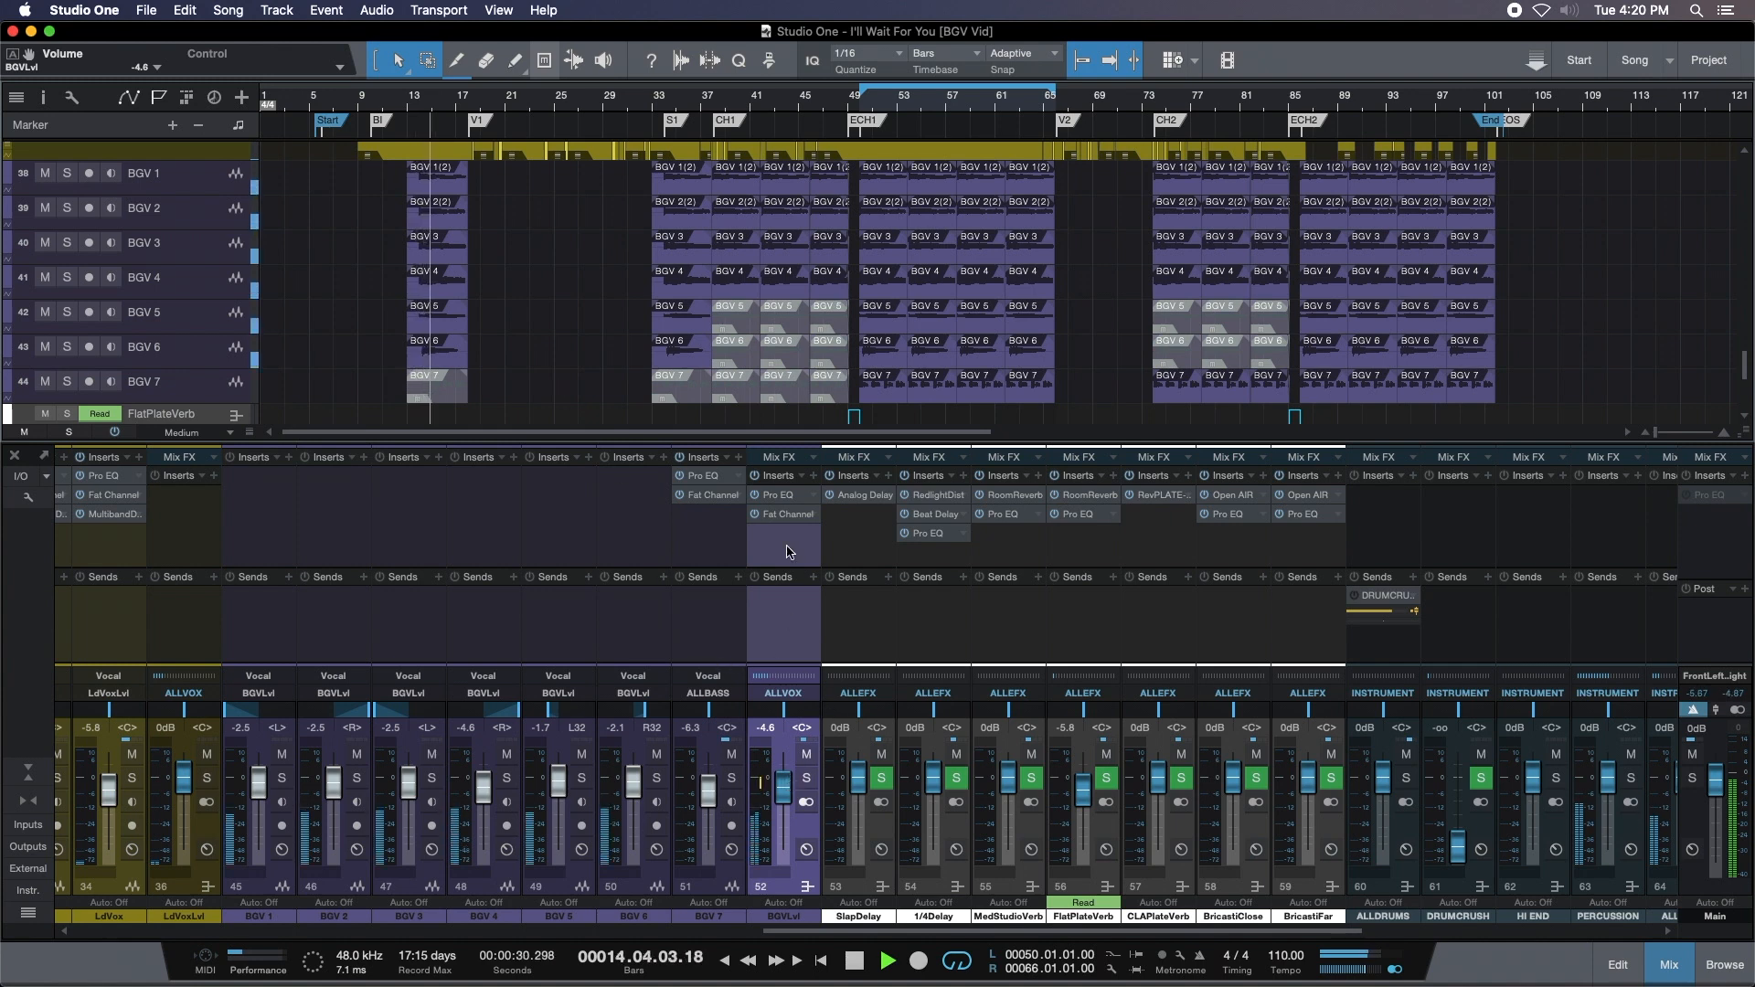
pyautogui.click(755, 476)
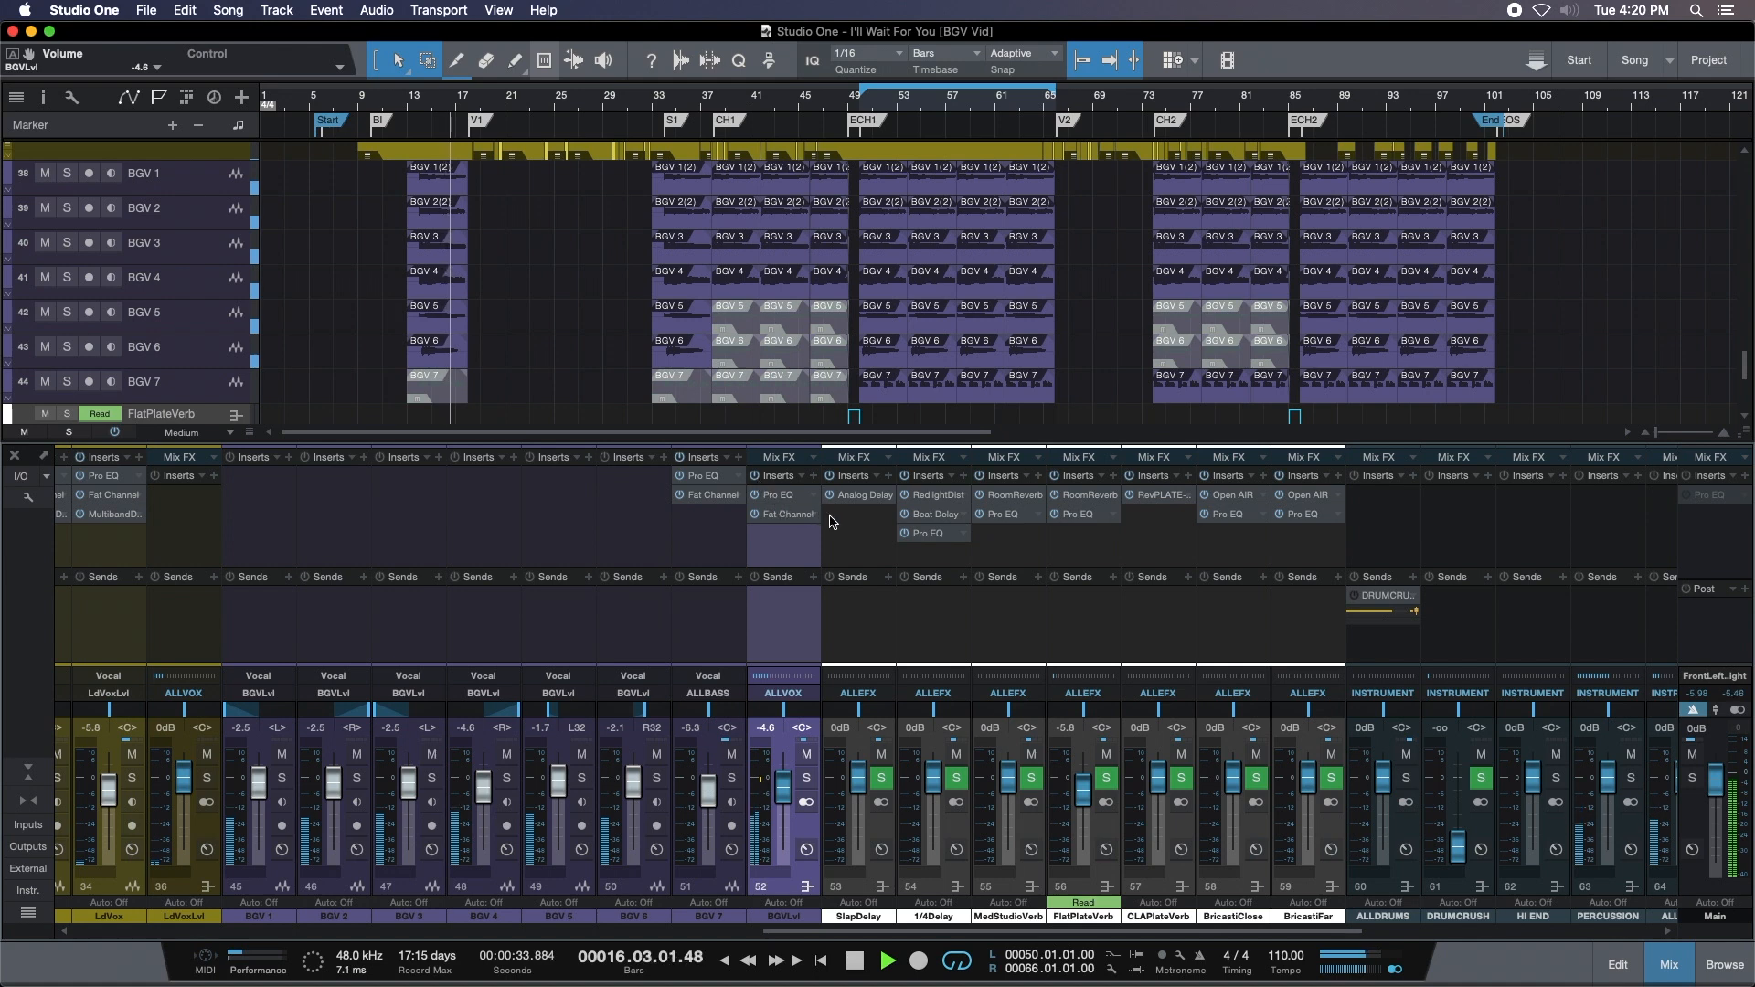
# Compare the BGVLvl Pro EQ's HMF band off and on, set its gain to 6.72 dB and close the EQ.
pyautogui.doubleClick(779, 495)
pyautogui.click(876, 789)
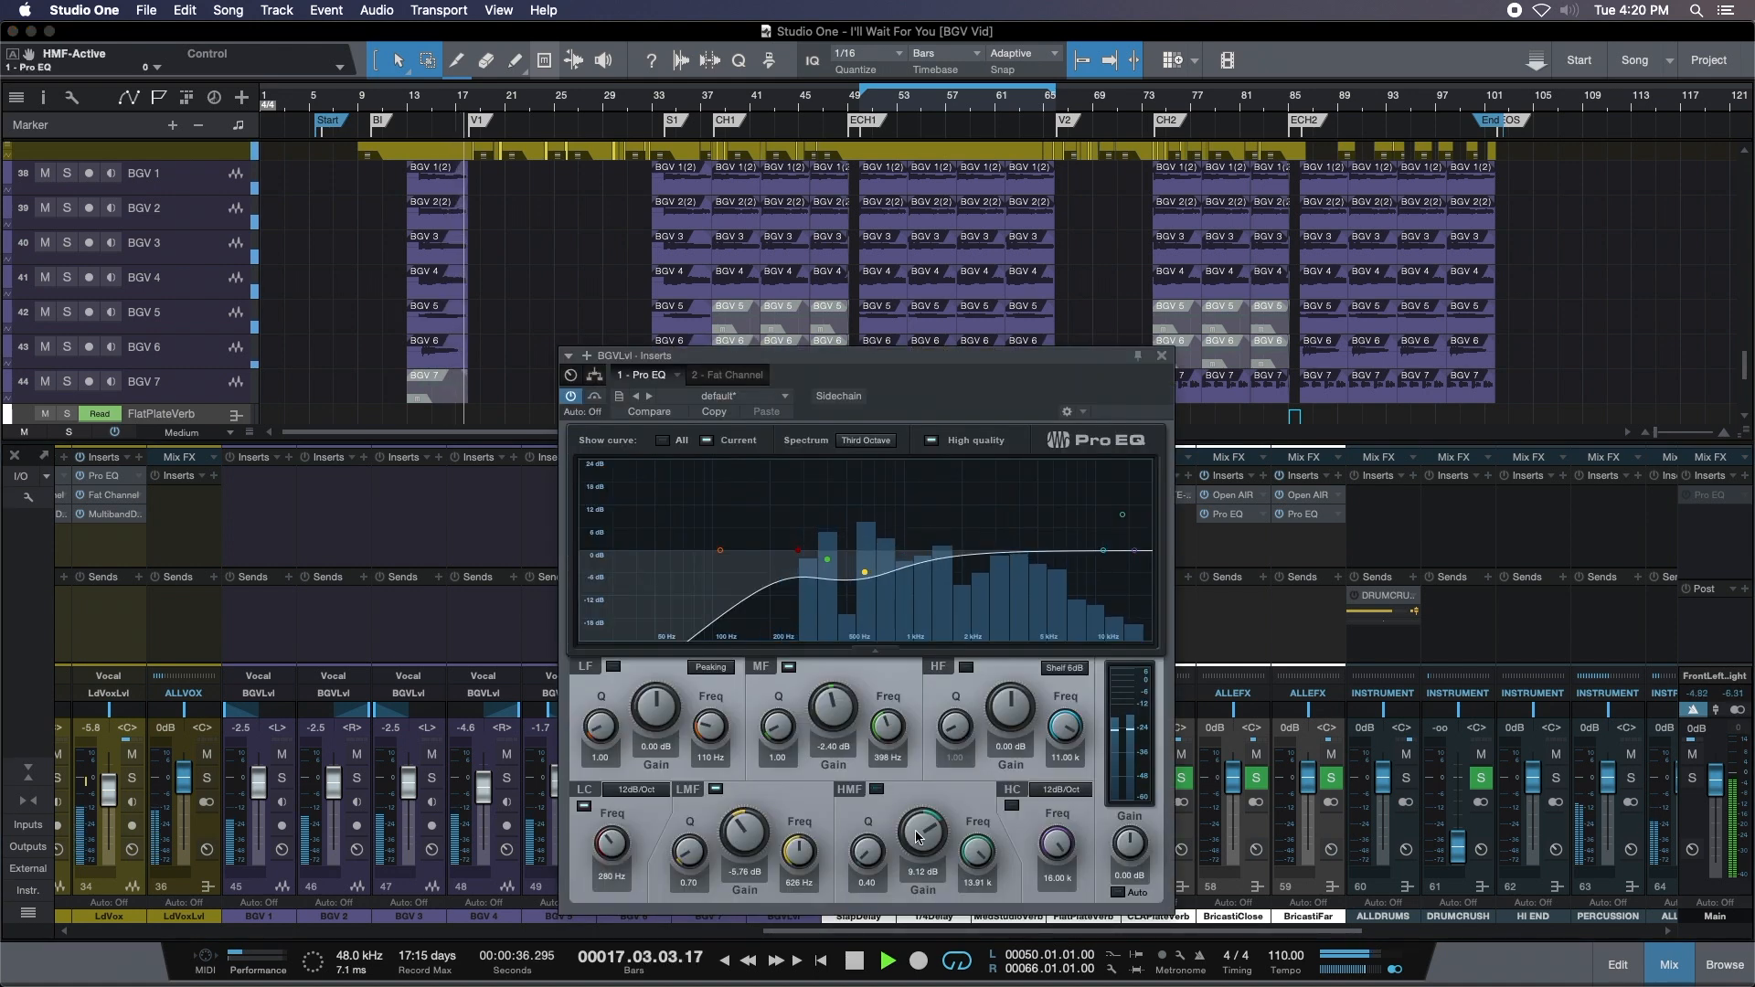
pyautogui.click(877, 789)
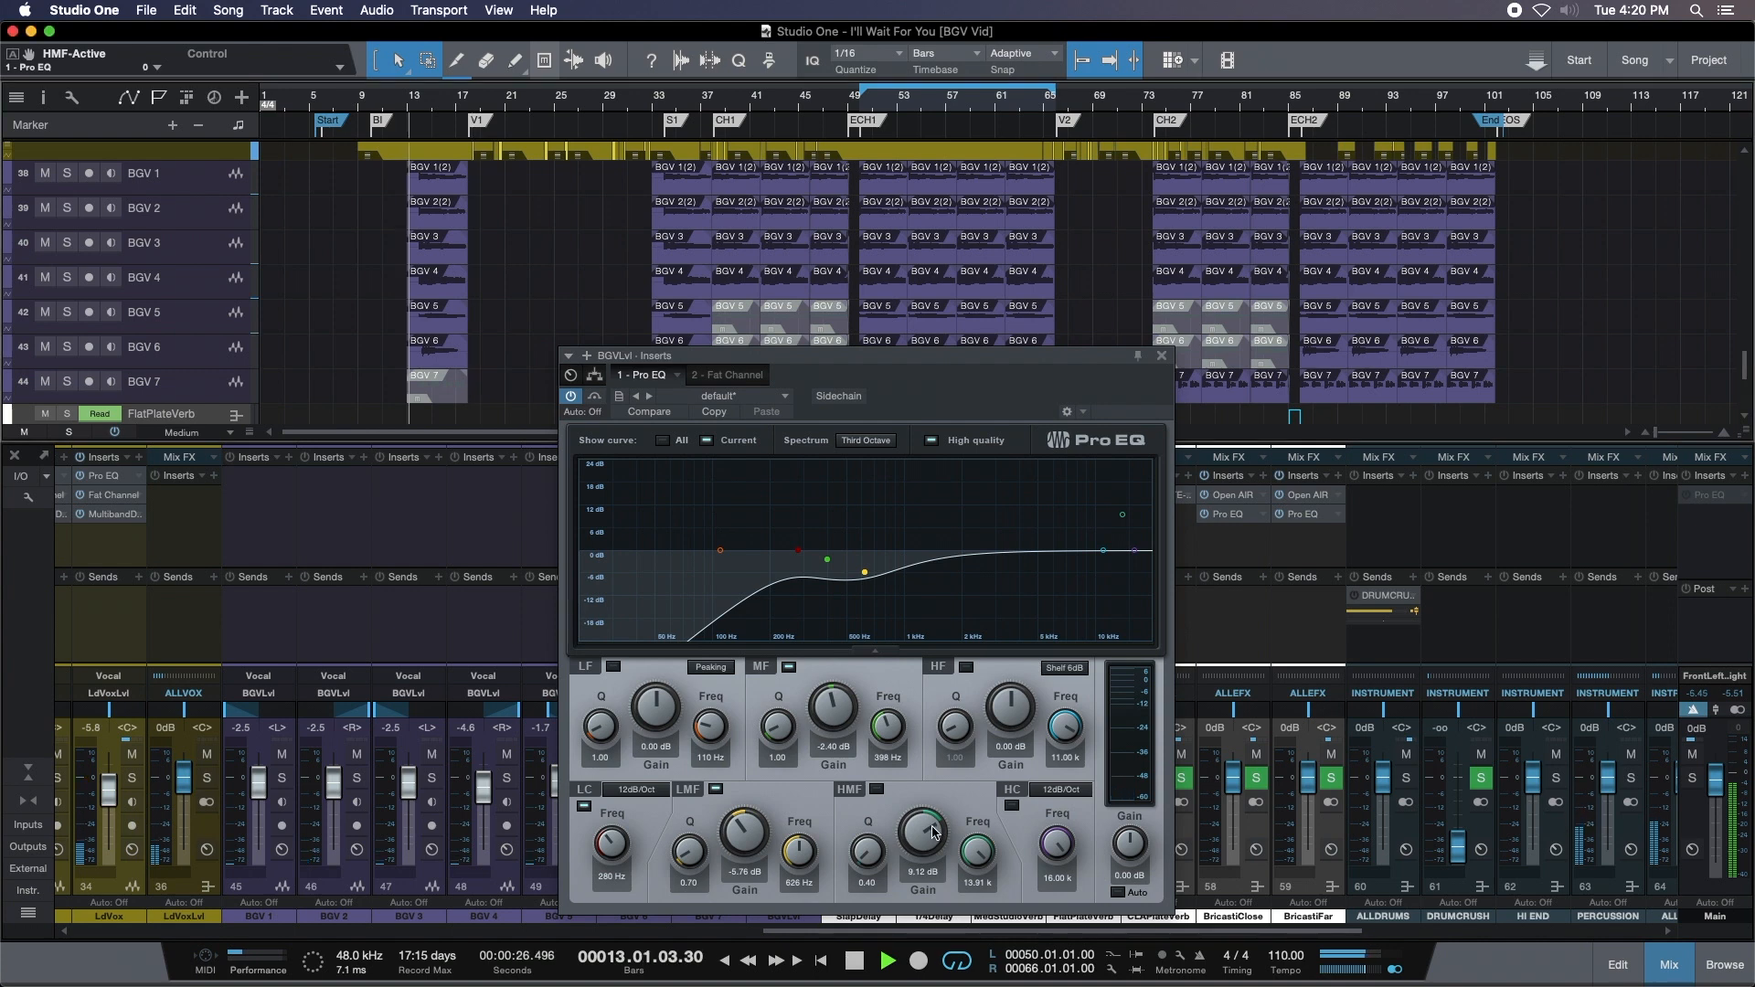
pyautogui.moveTo(923, 822); pyautogui.dragTo(934, 832)
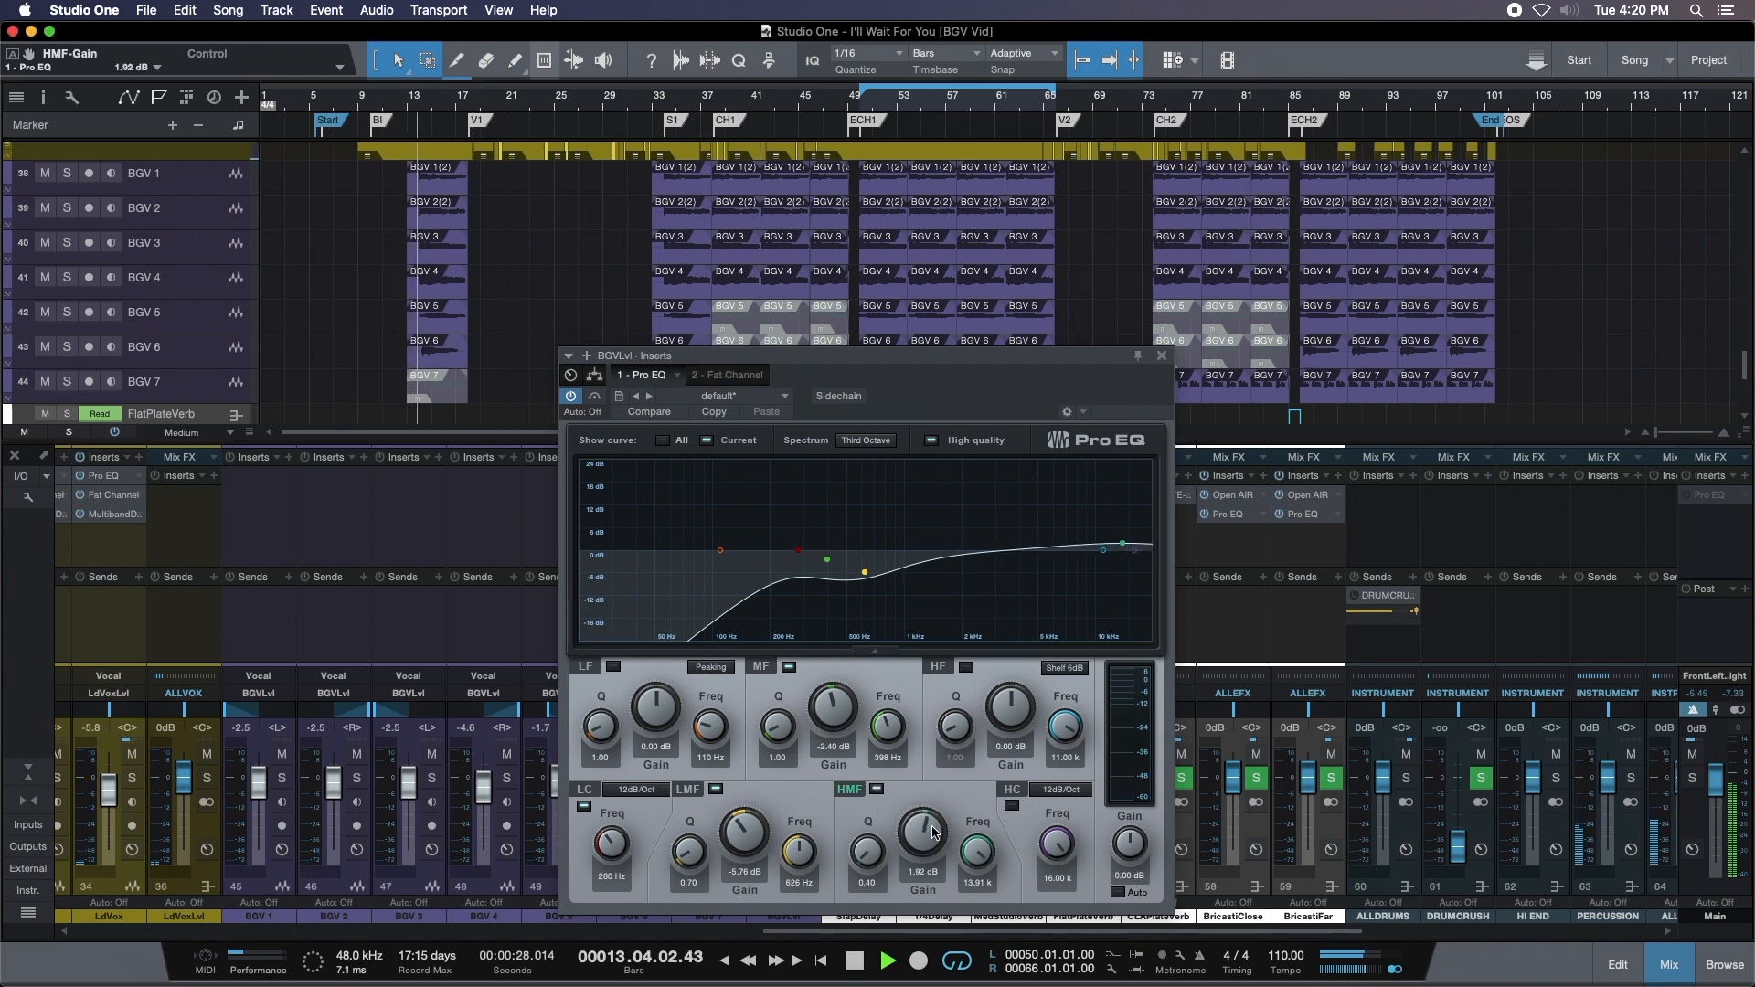
pyautogui.scroll(6, 933, 833)
pyautogui.scroll(4, 932, 832)
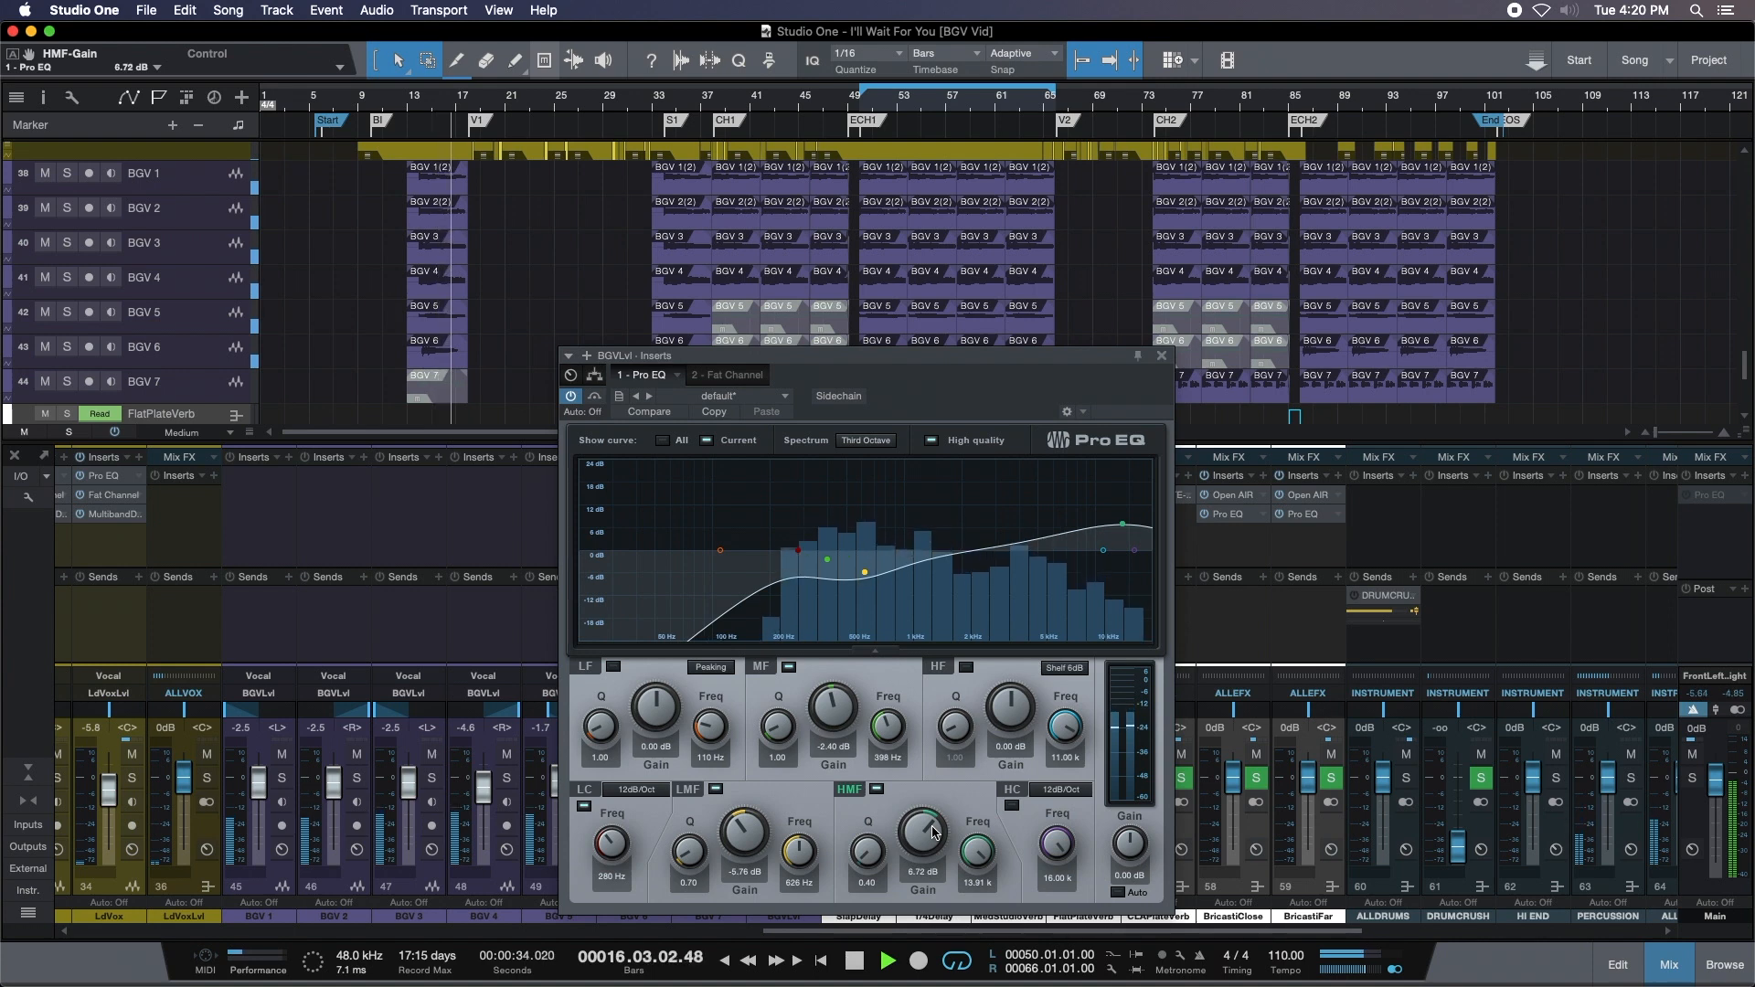
pyautogui.click(1161, 356)
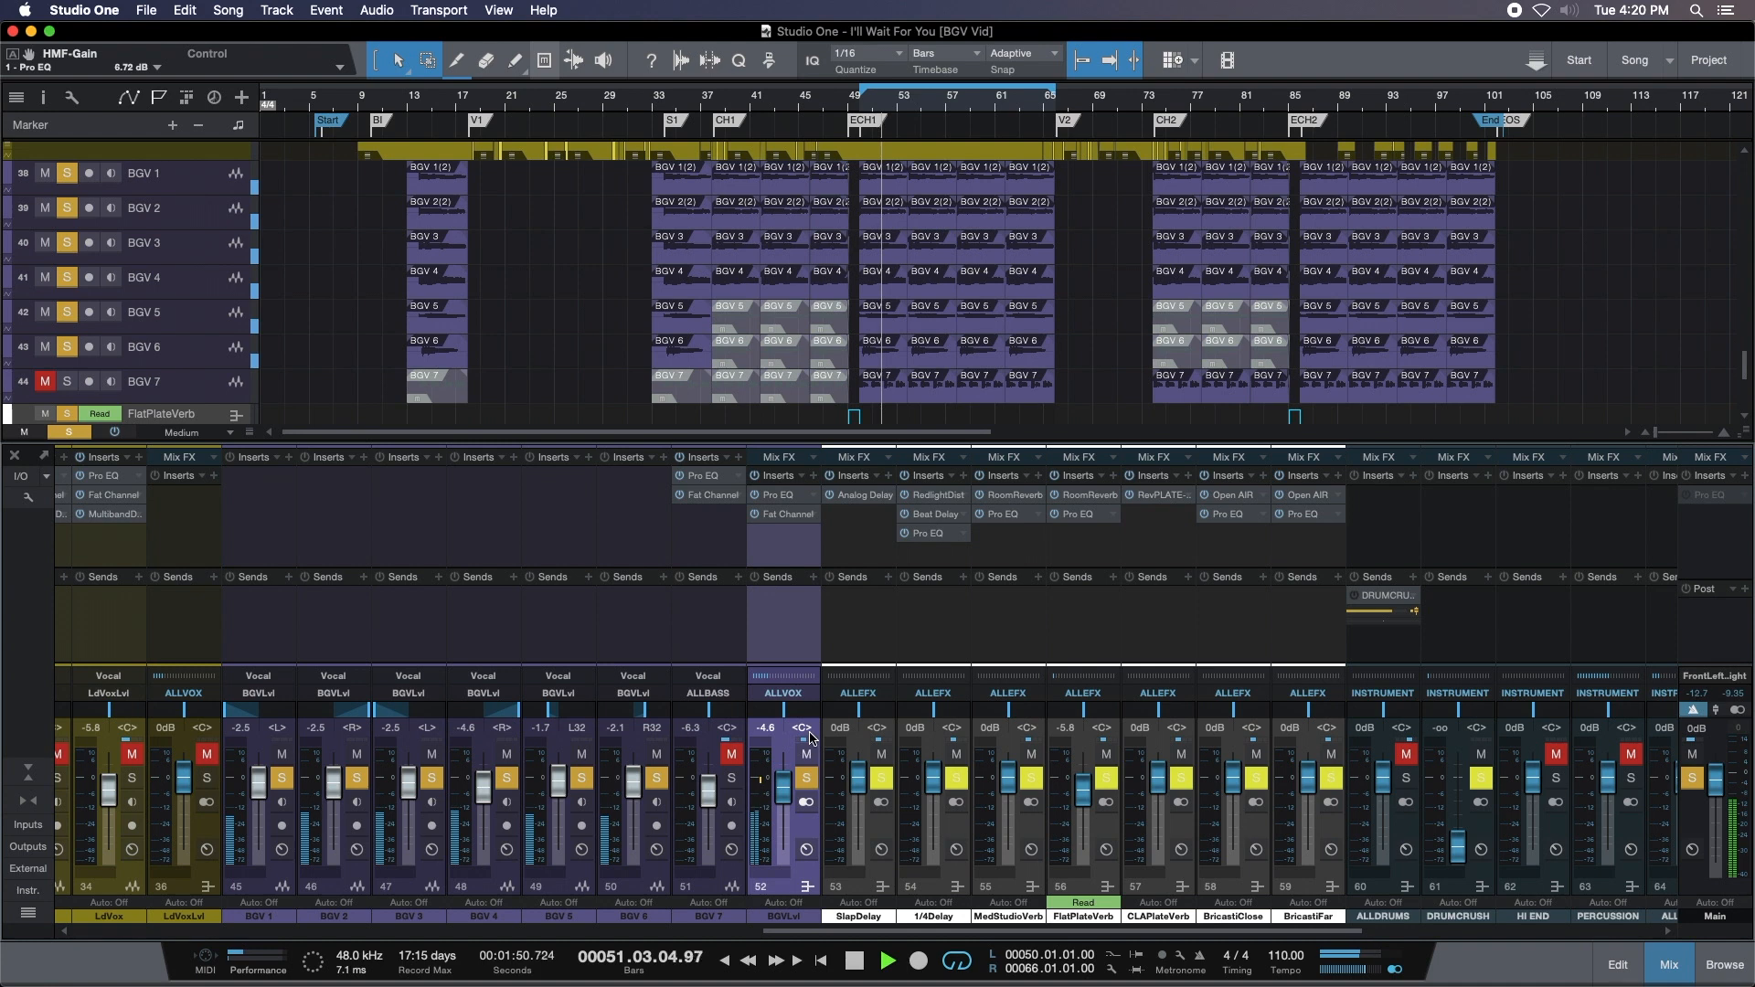
# Unsolo the BGVLvl bus, lower the BGV 7 fader to -6.7 dB and stop playback.
pyautogui.press('s')
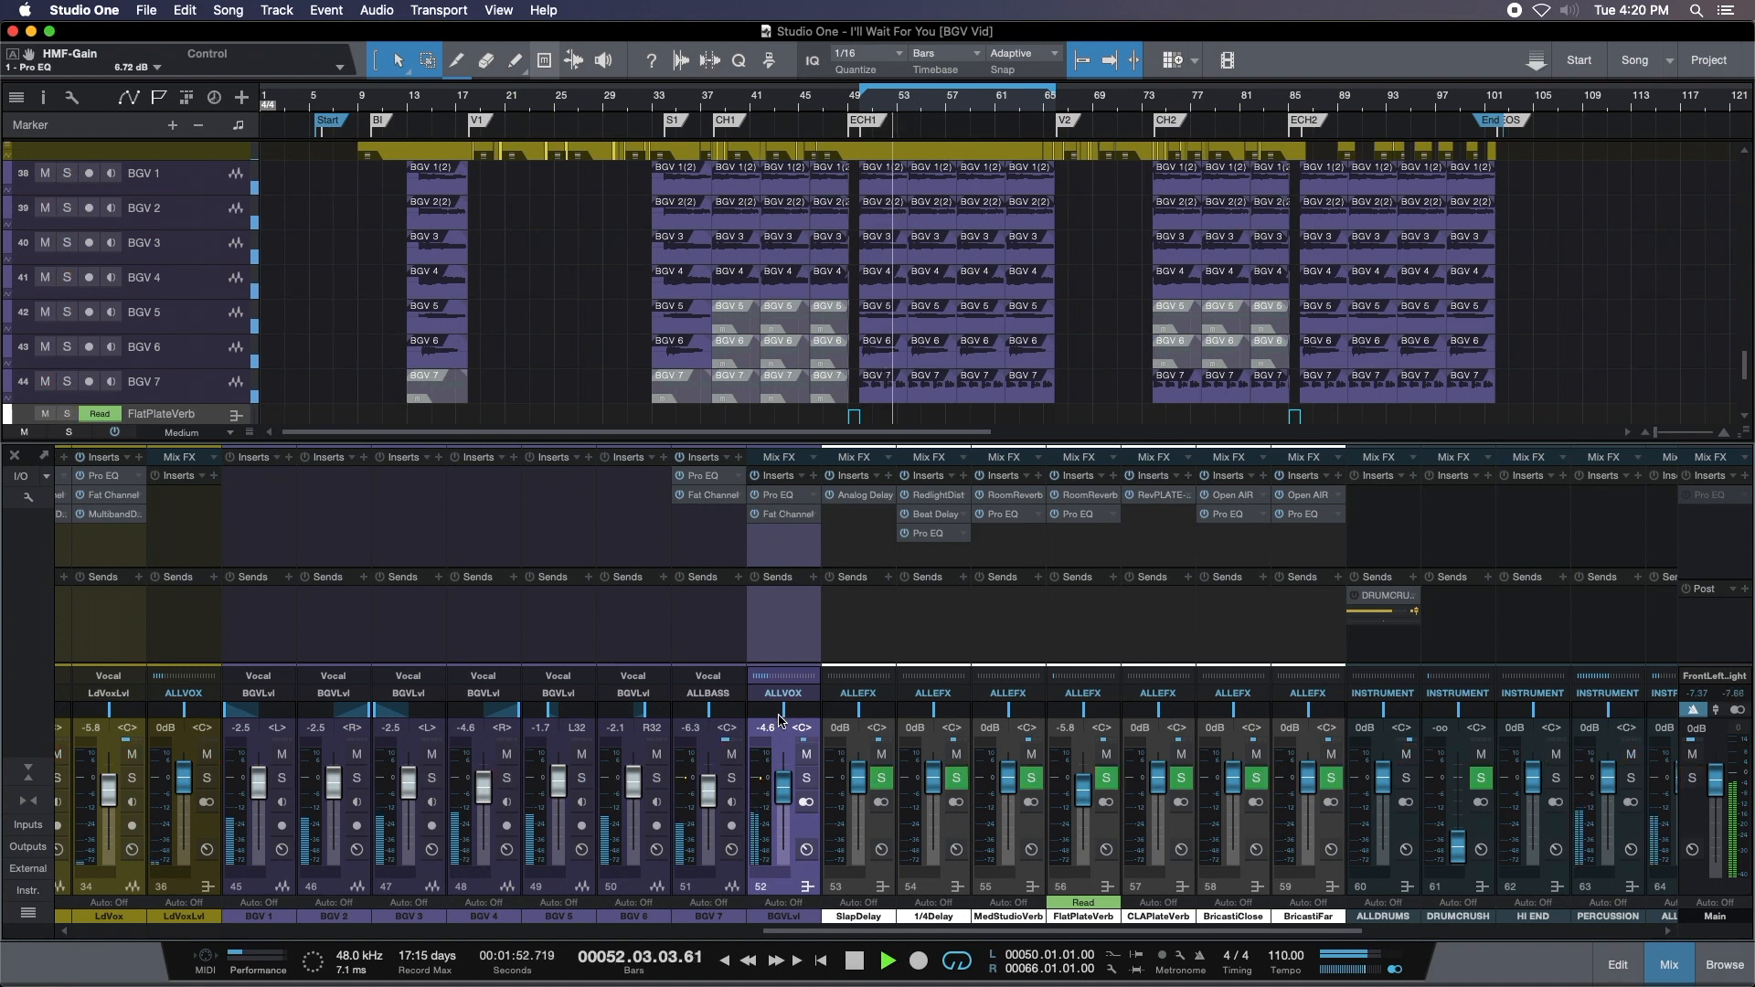
pyautogui.moveTo(715, 791); pyautogui.dragTo(716, 793)
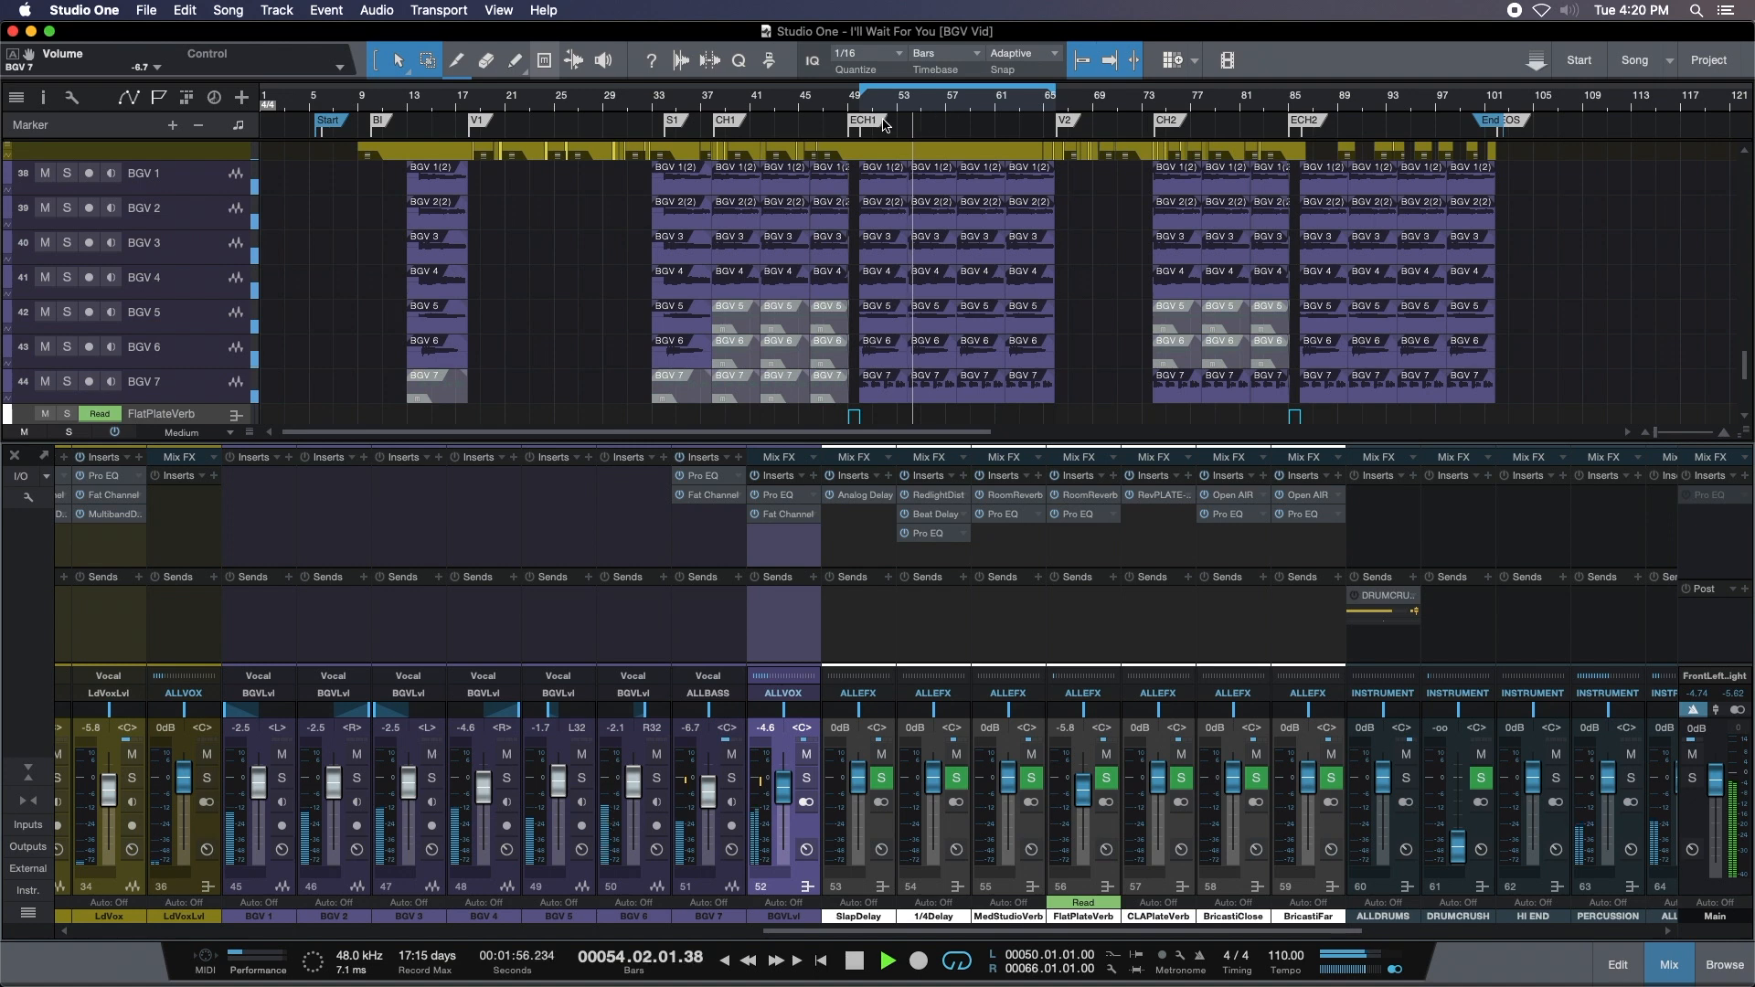
pyautogui.press('space')
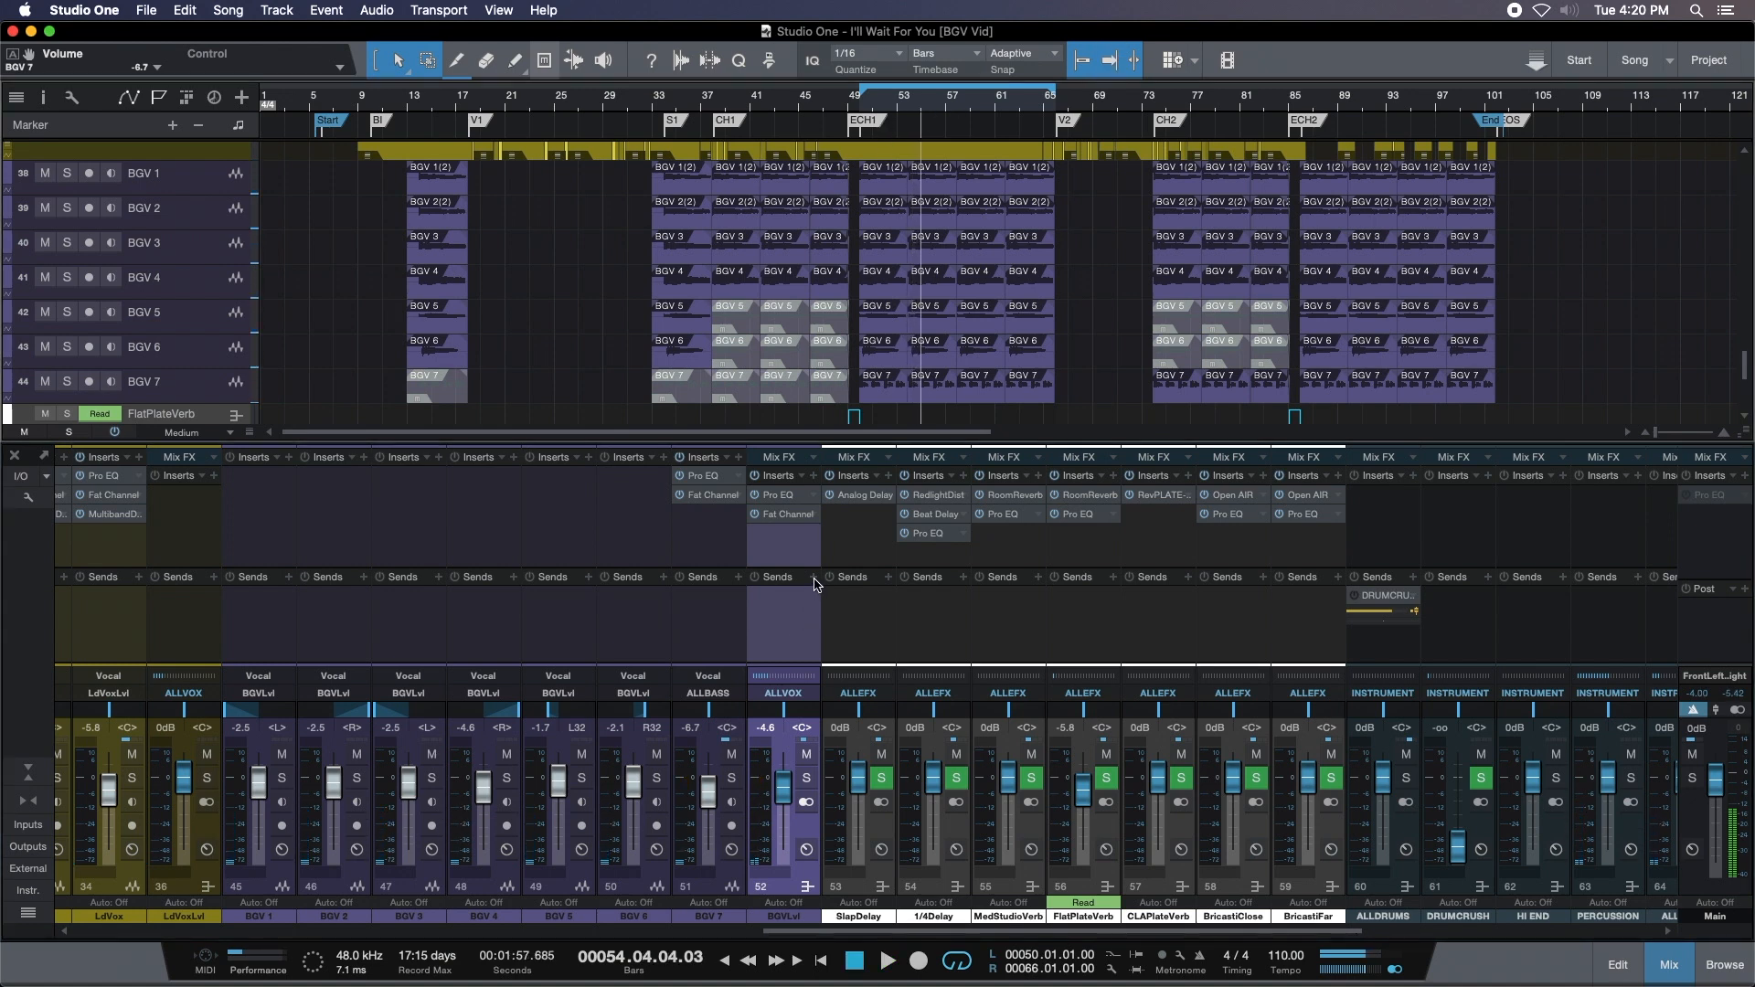
# Add a send from the BGVLvl bus to FlatPlateVerb and set its level to -3.0 dB during playback.
pyautogui.click(815, 578)
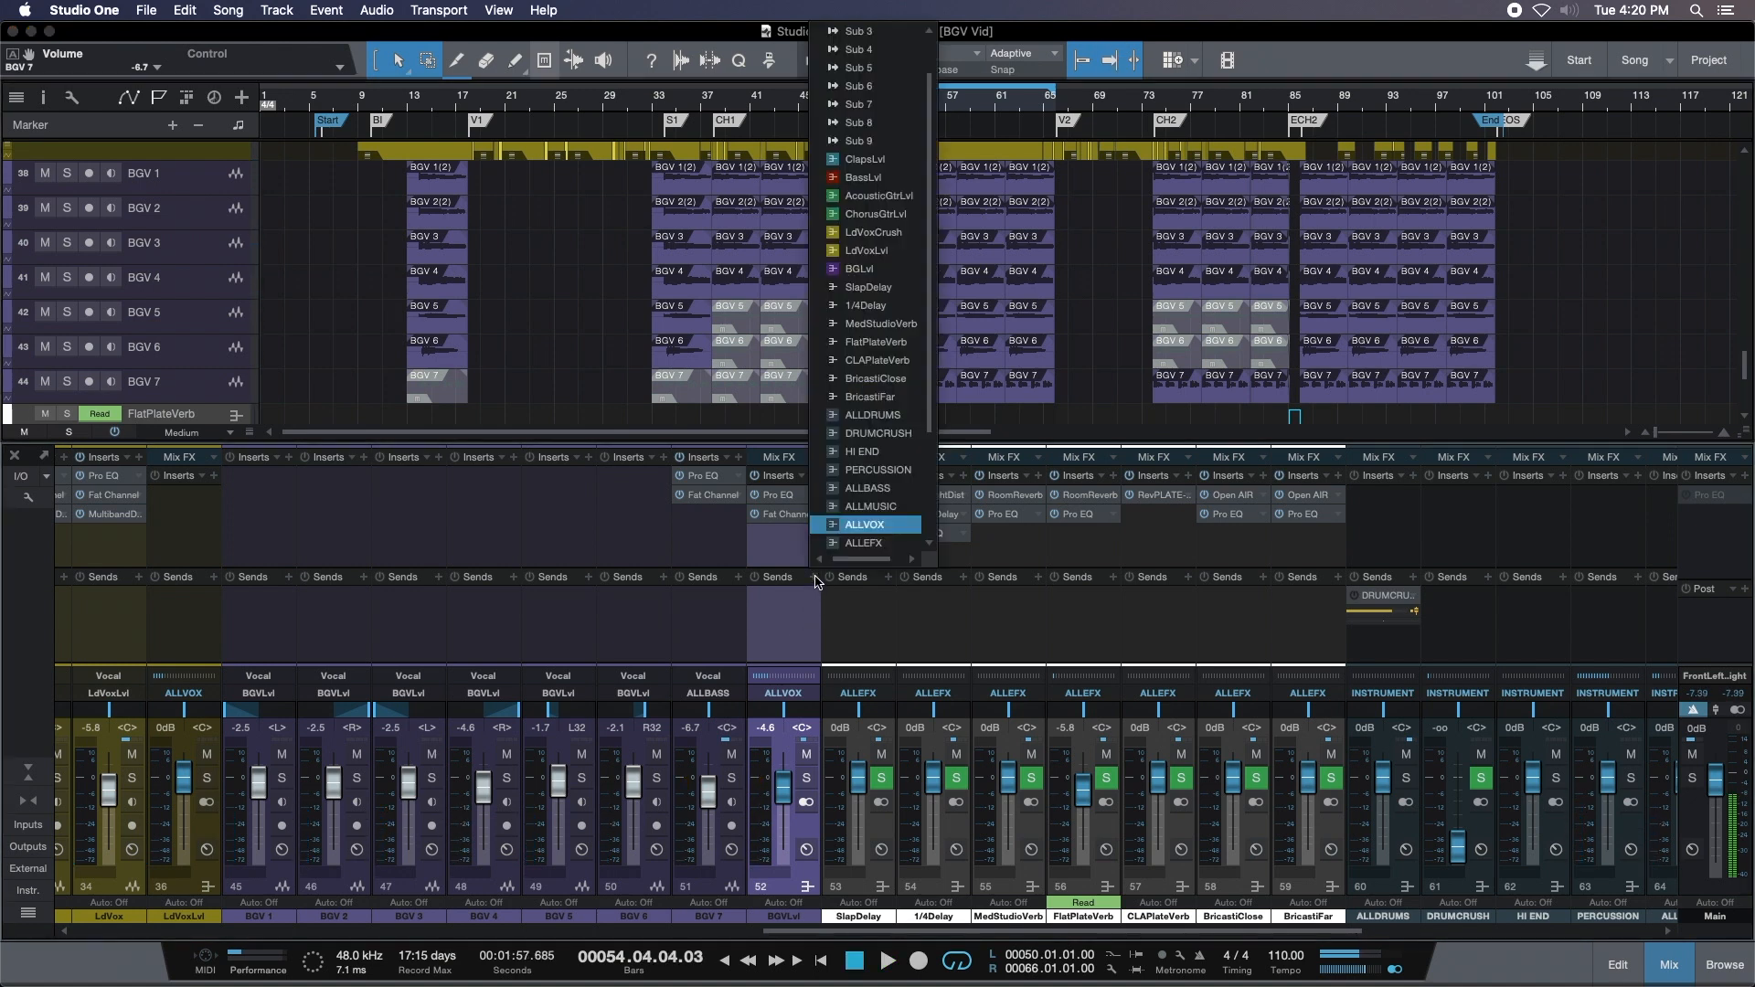
pyautogui.click(771, 638)
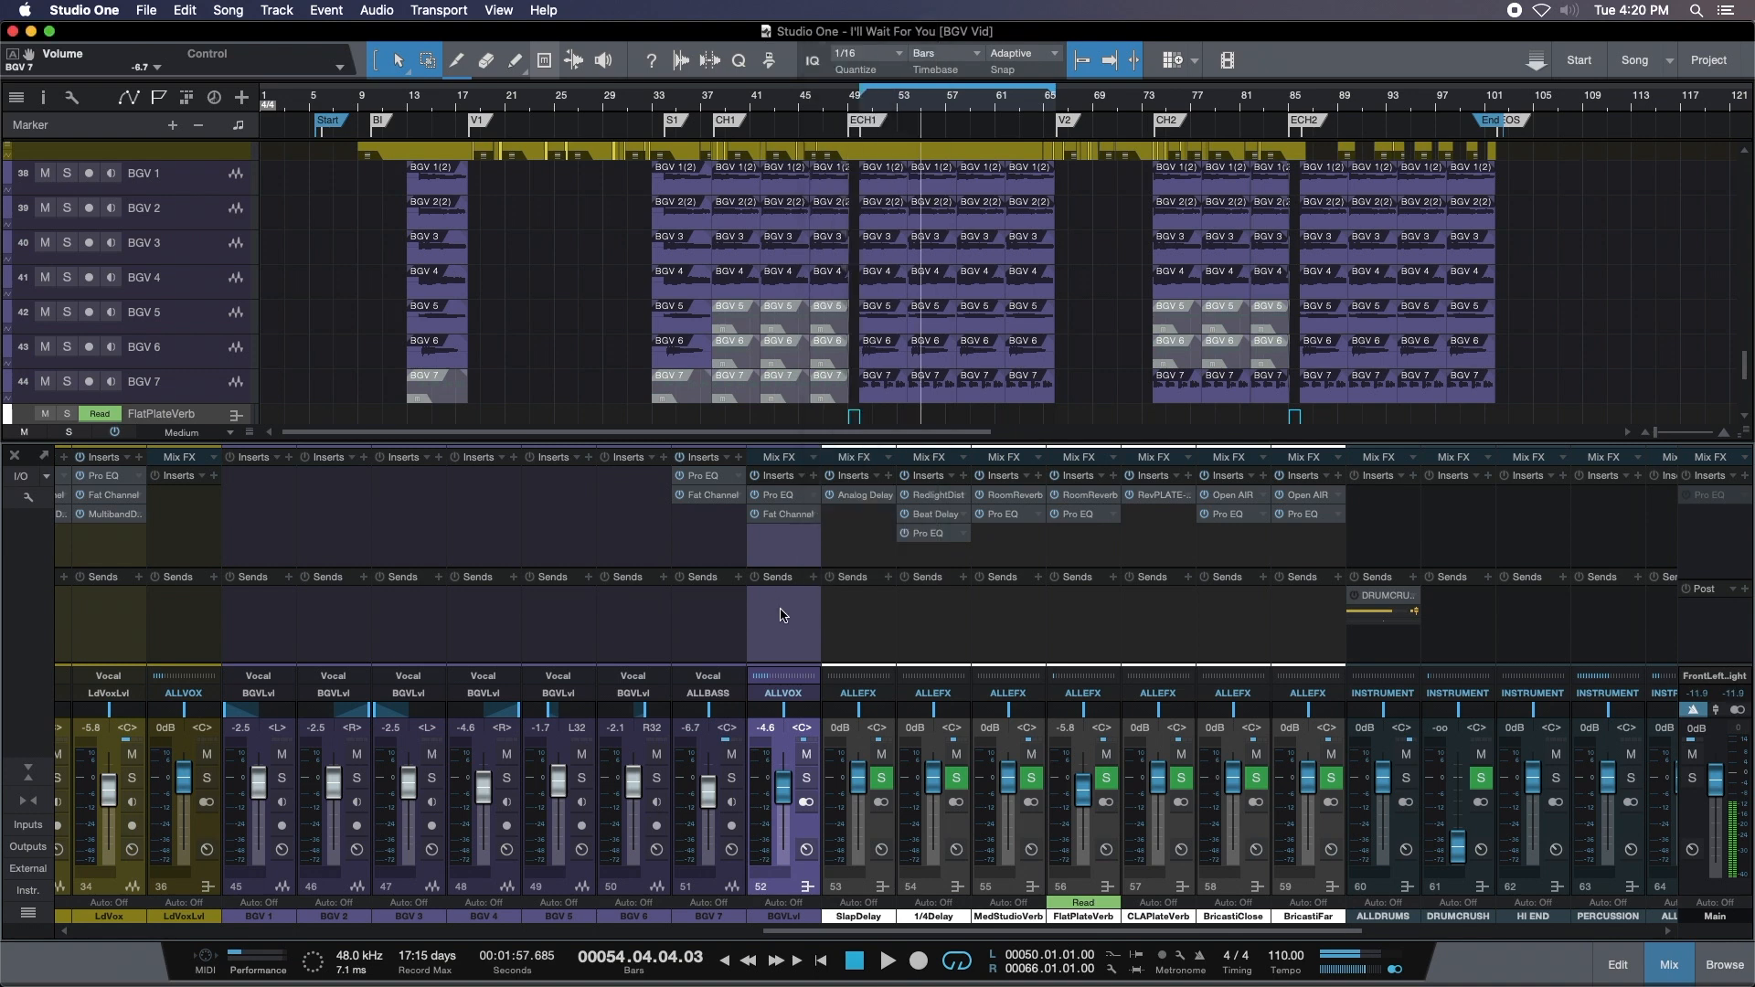
pyautogui.click(814, 577)
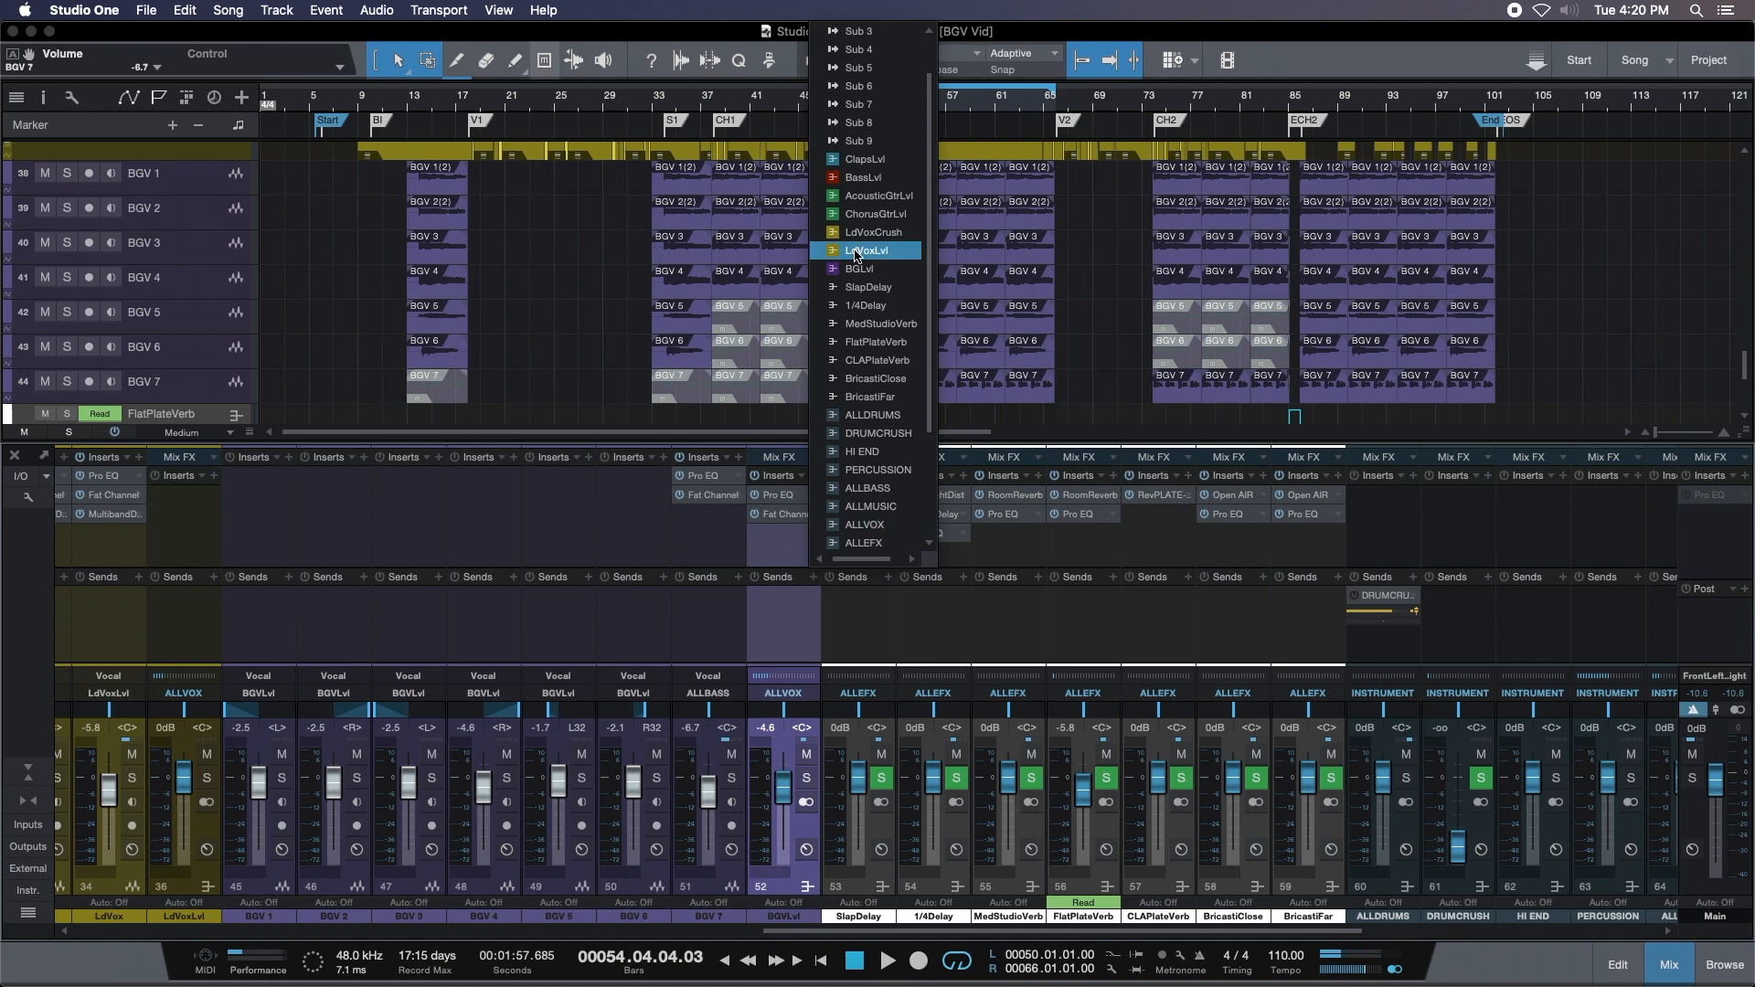
pyautogui.click(874, 344)
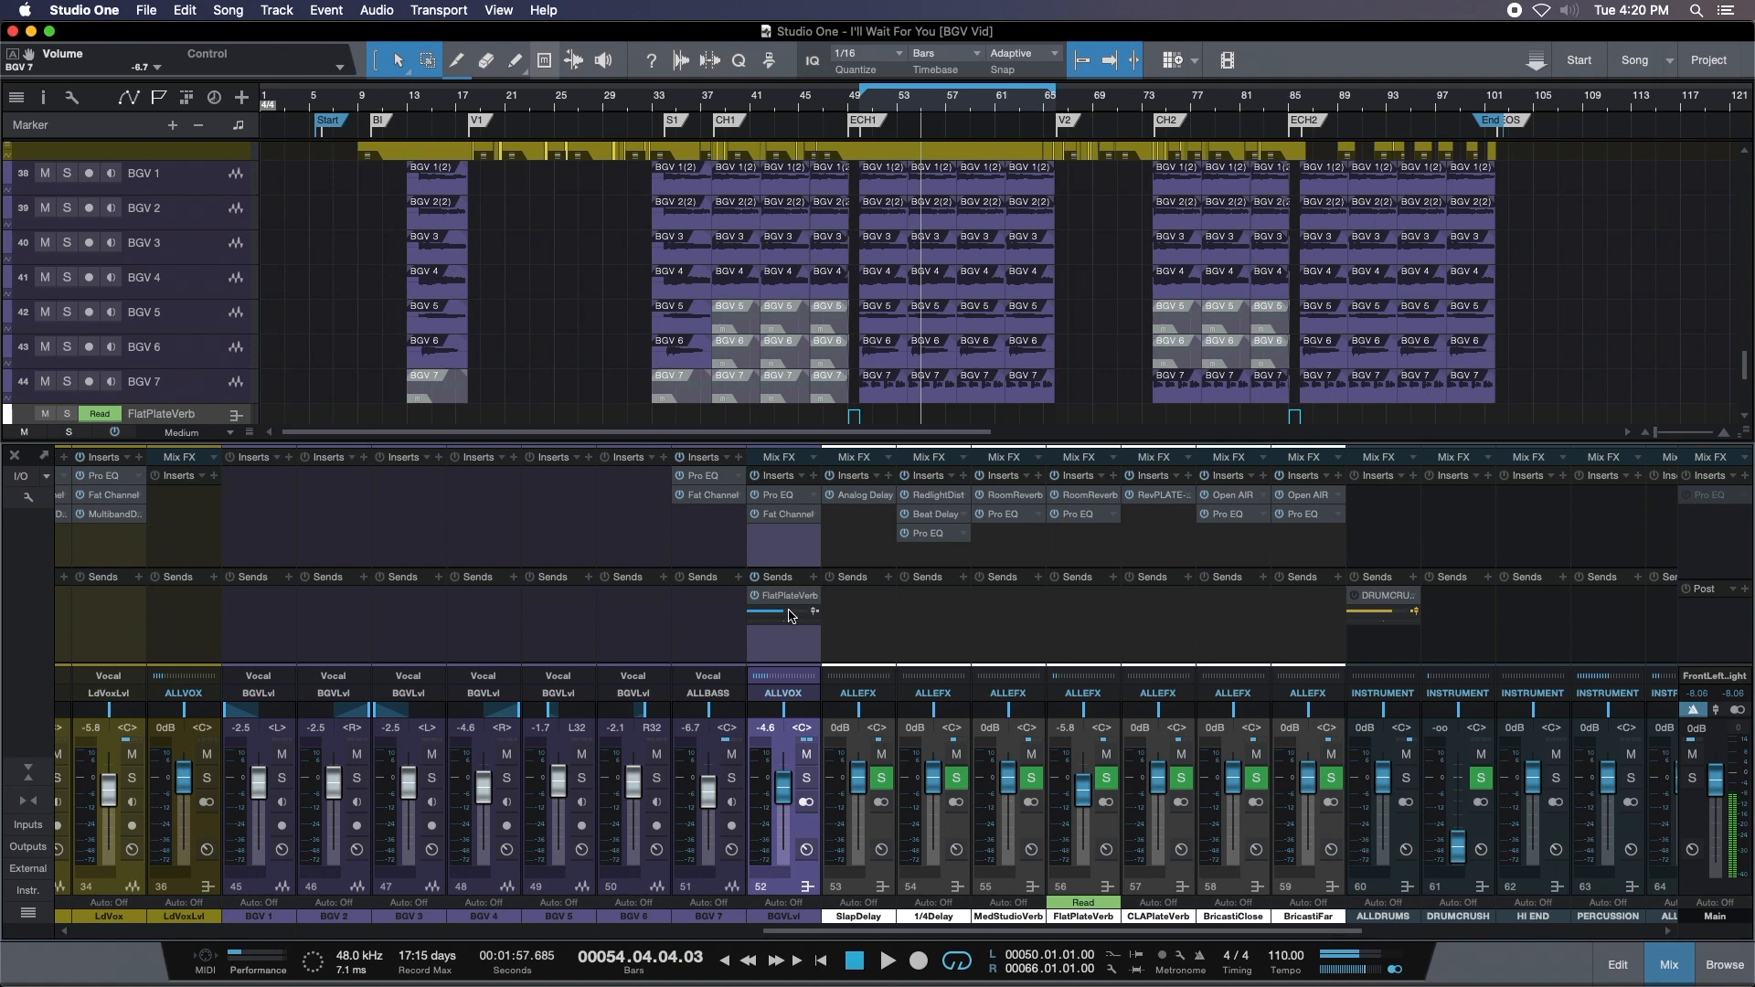
pyautogui.press('space')
pyautogui.moveTo(791, 615); pyautogui.dragTo(809, 614)
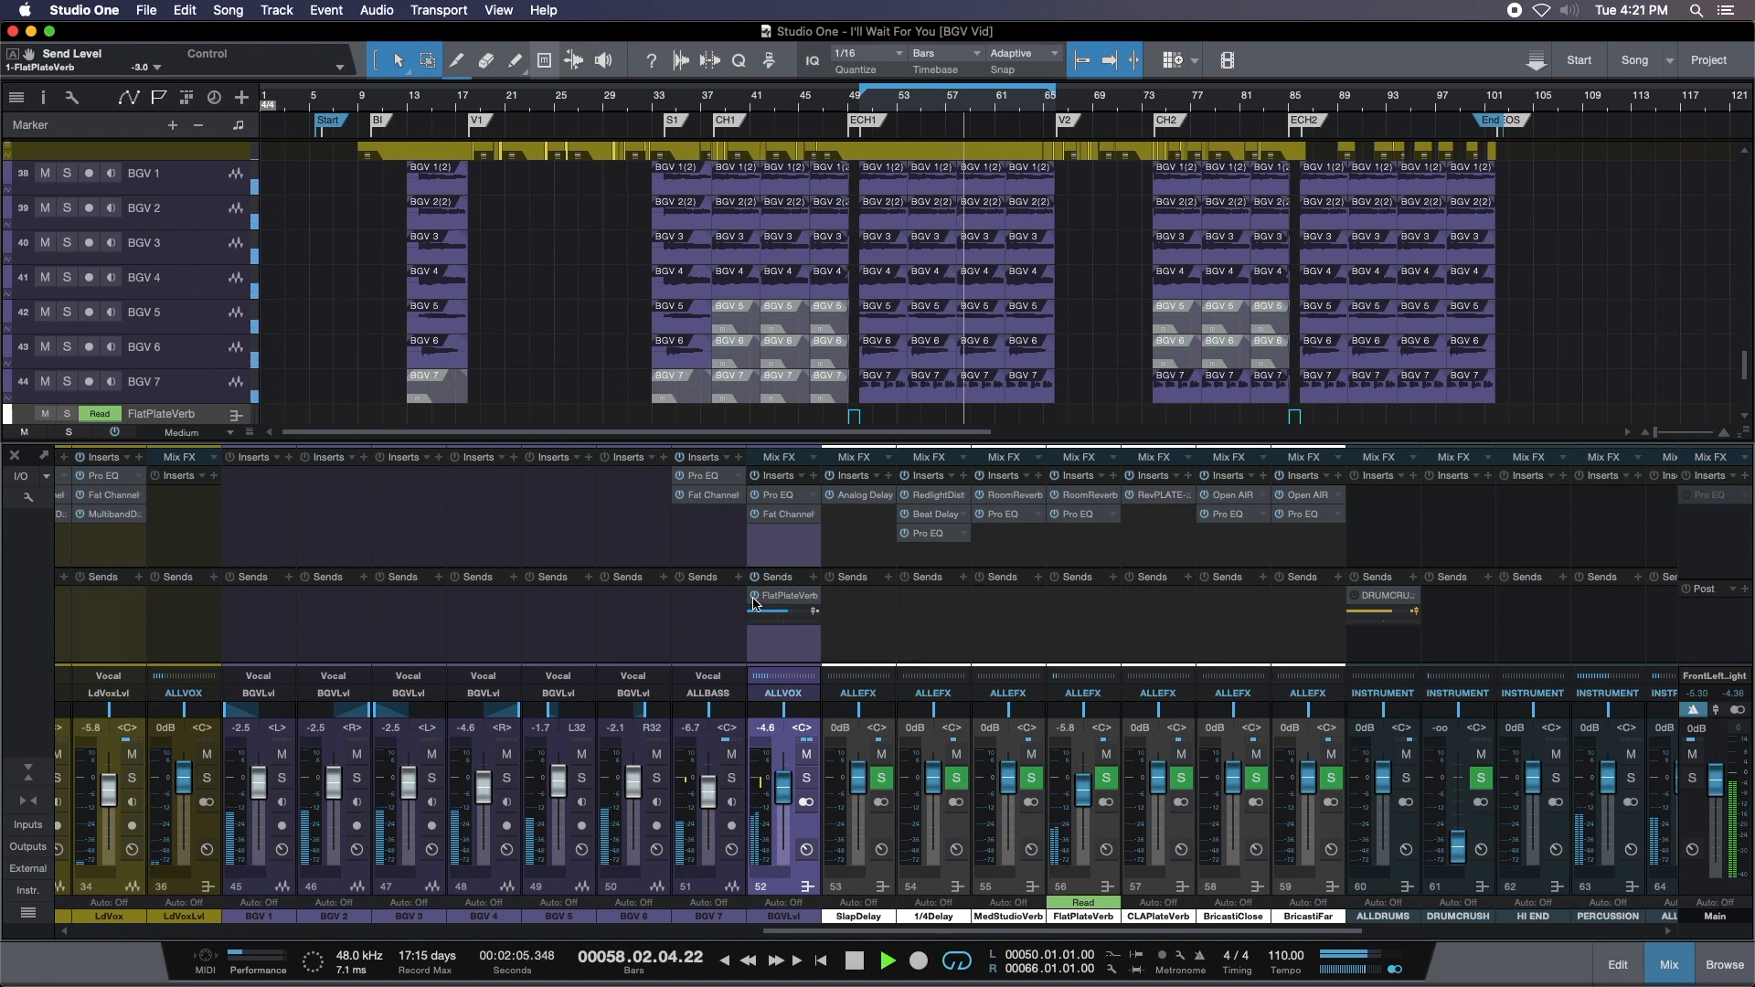
# Compare the BGVLvl FlatPlateVerb send off and on, moving playback to the first background vocals near bar 12.
pyautogui.click(755, 597)
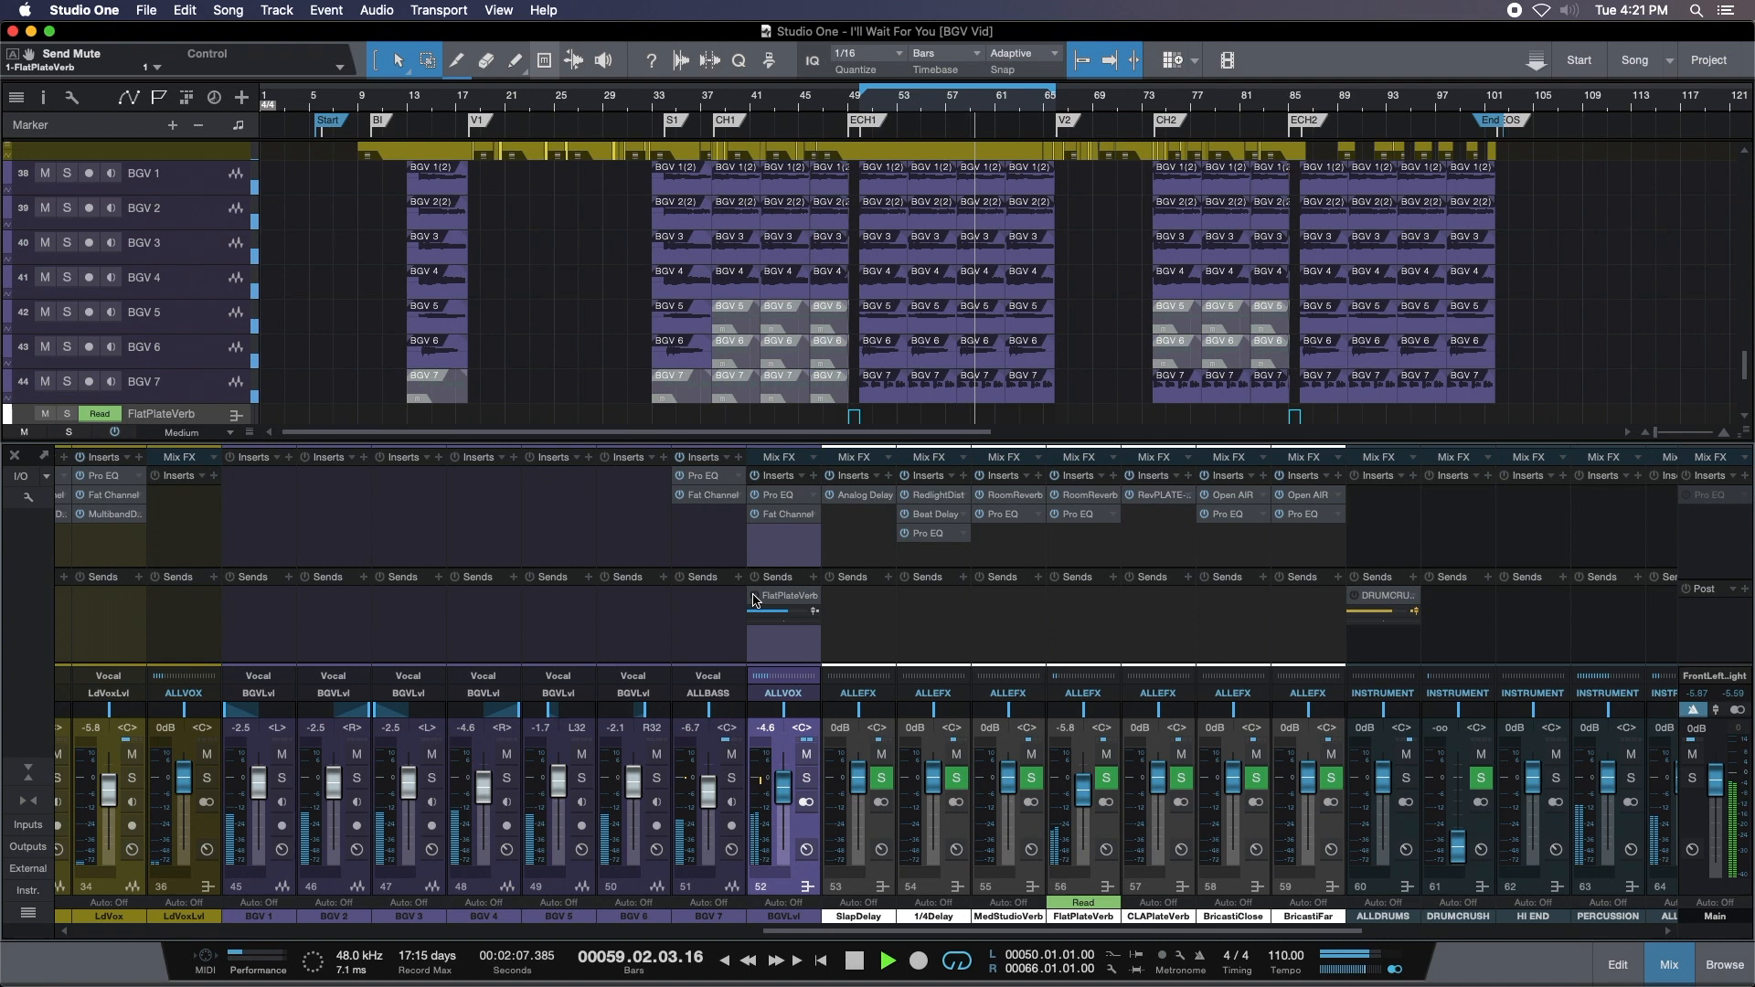
pyautogui.click(416, 109)
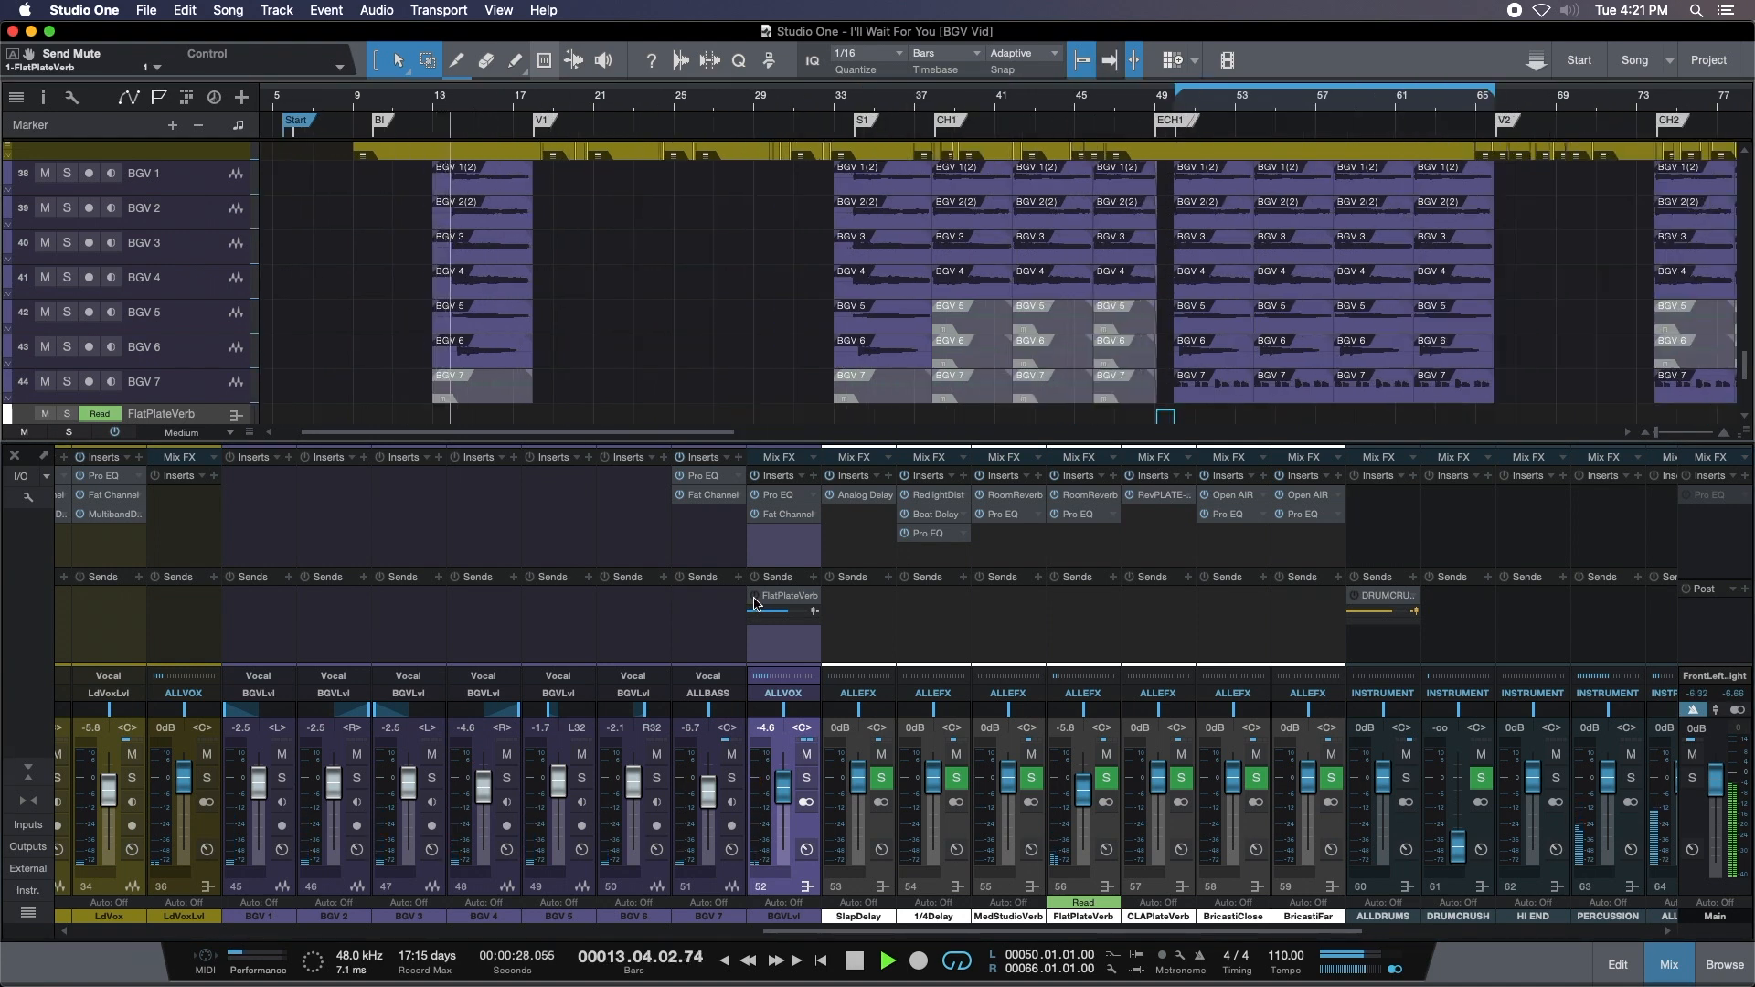
pyautogui.click(755, 596)
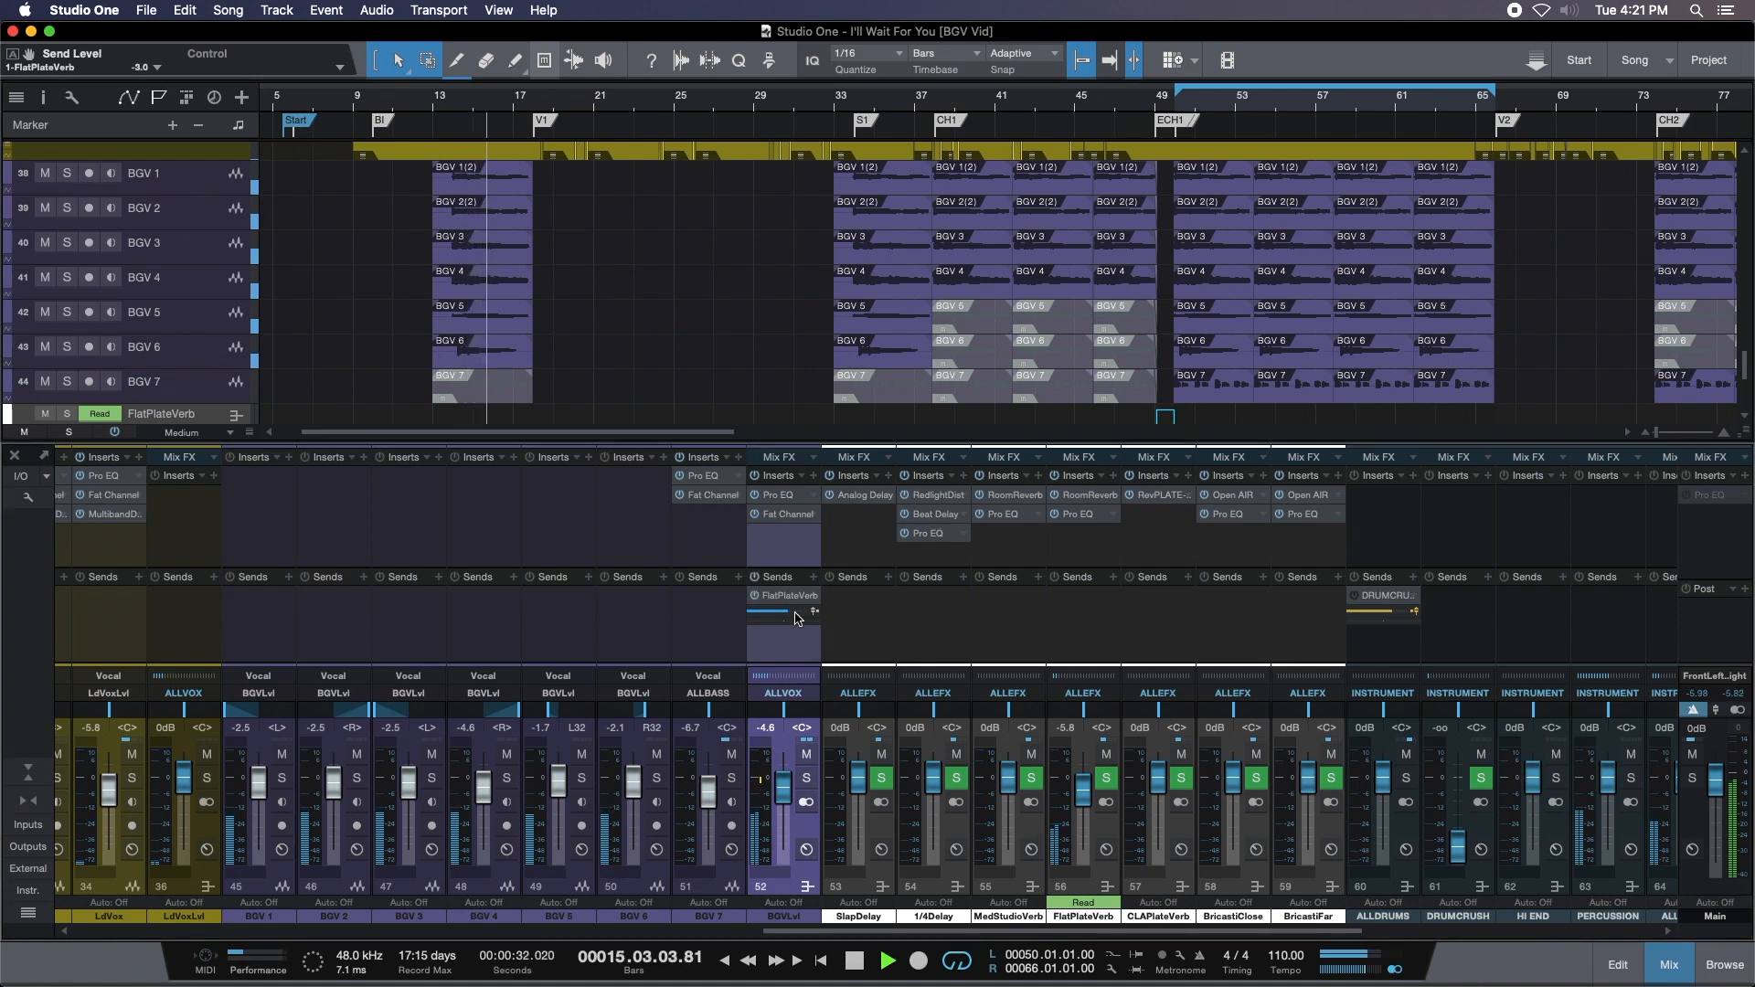
# Lower the BGVLvl send to FlatPlateVerb to -3.7 dB and fine-tune it downward while replaying from bar 13.
pyautogui.moveTo(798, 618)
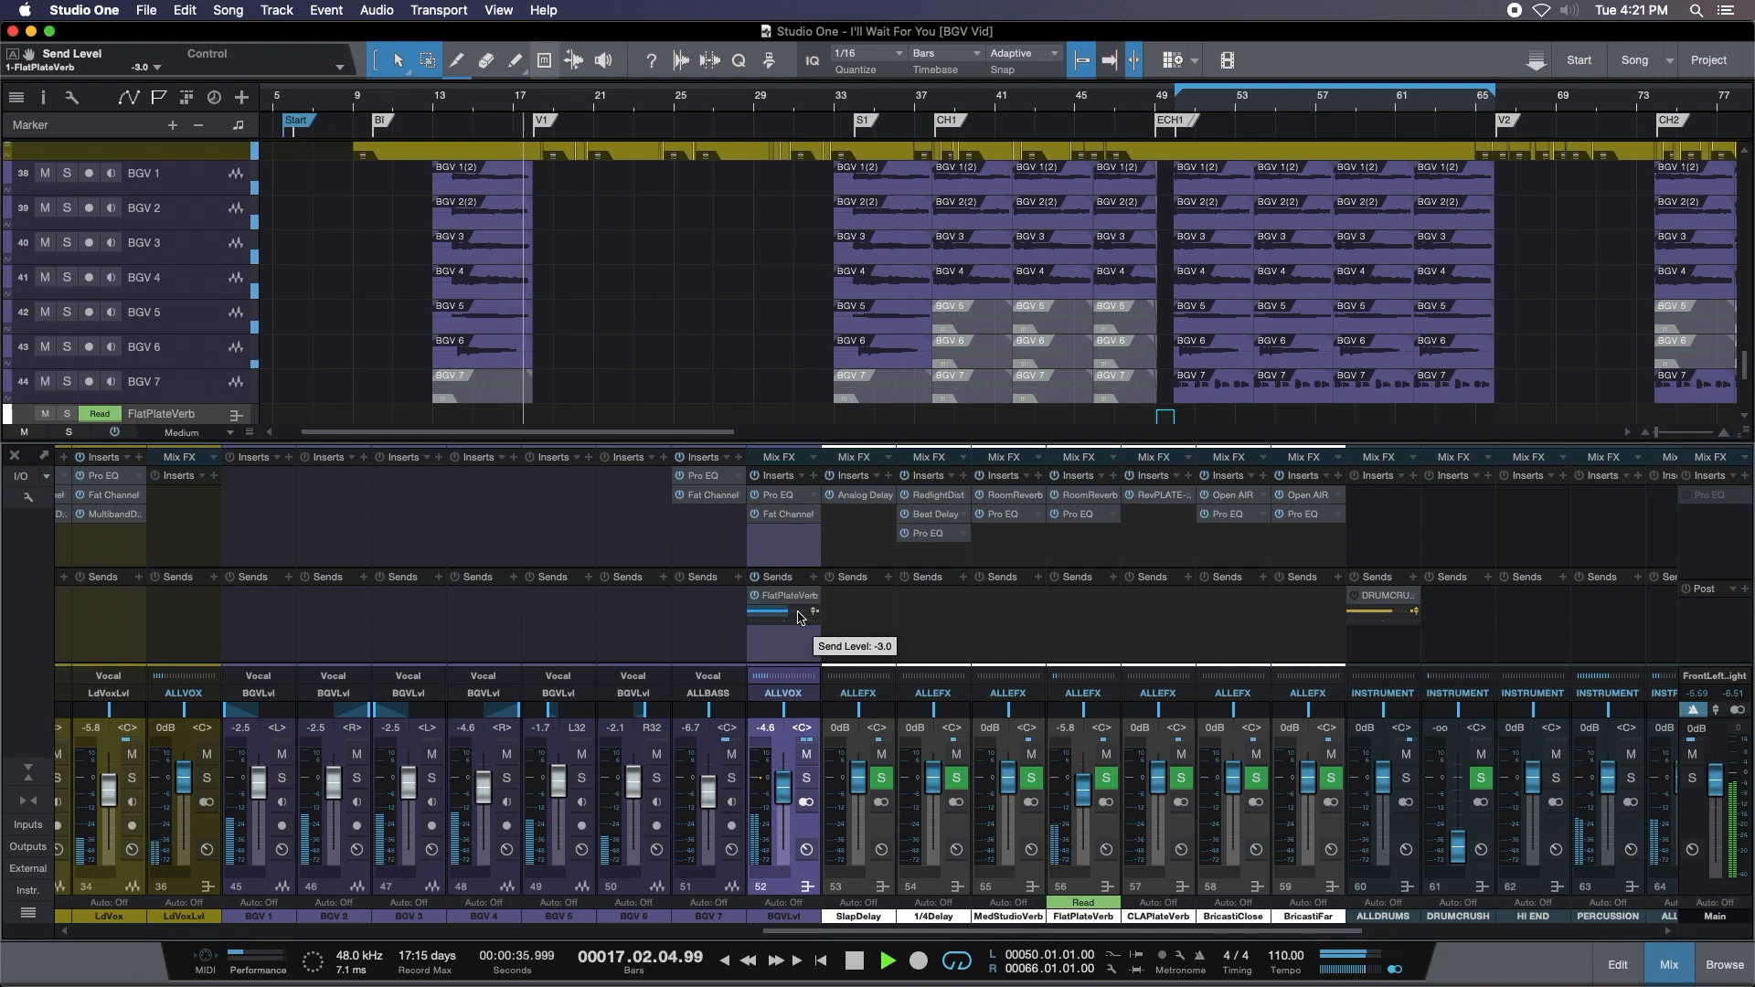
pyautogui.scroll(-1, 798, 618)
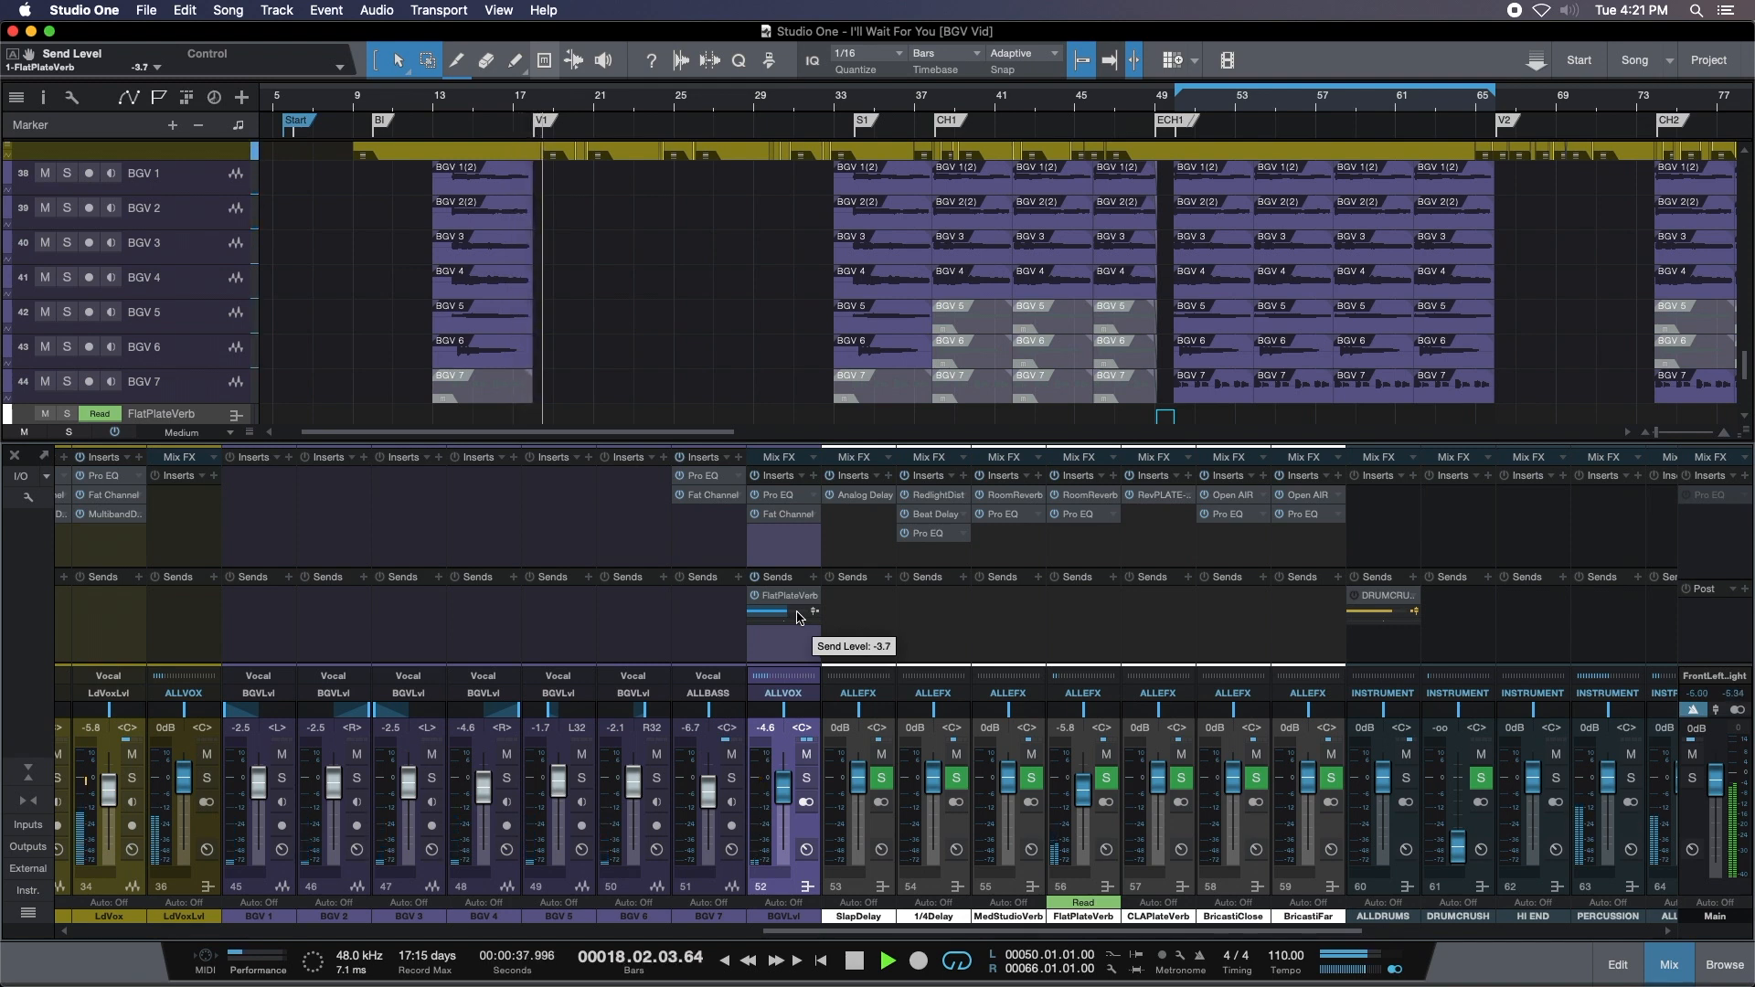
pyautogui.press('space')
pyautogui.press('space')
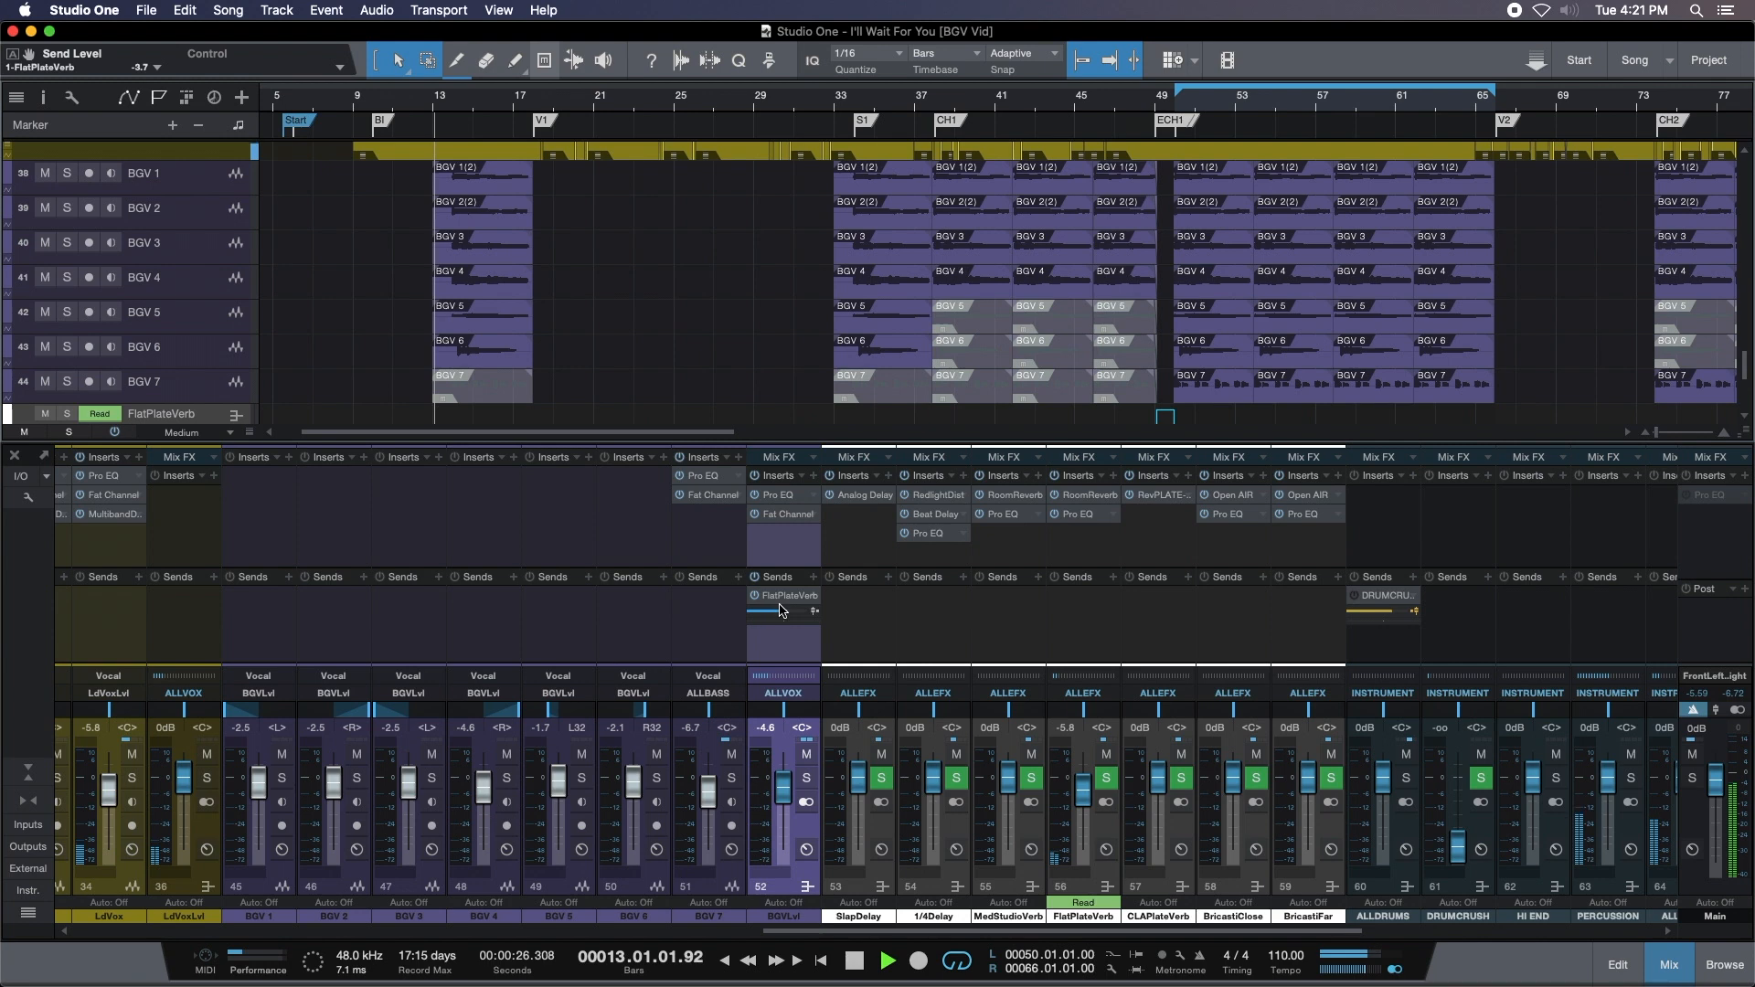
pyautogui.scroll(-1, 794, 614)
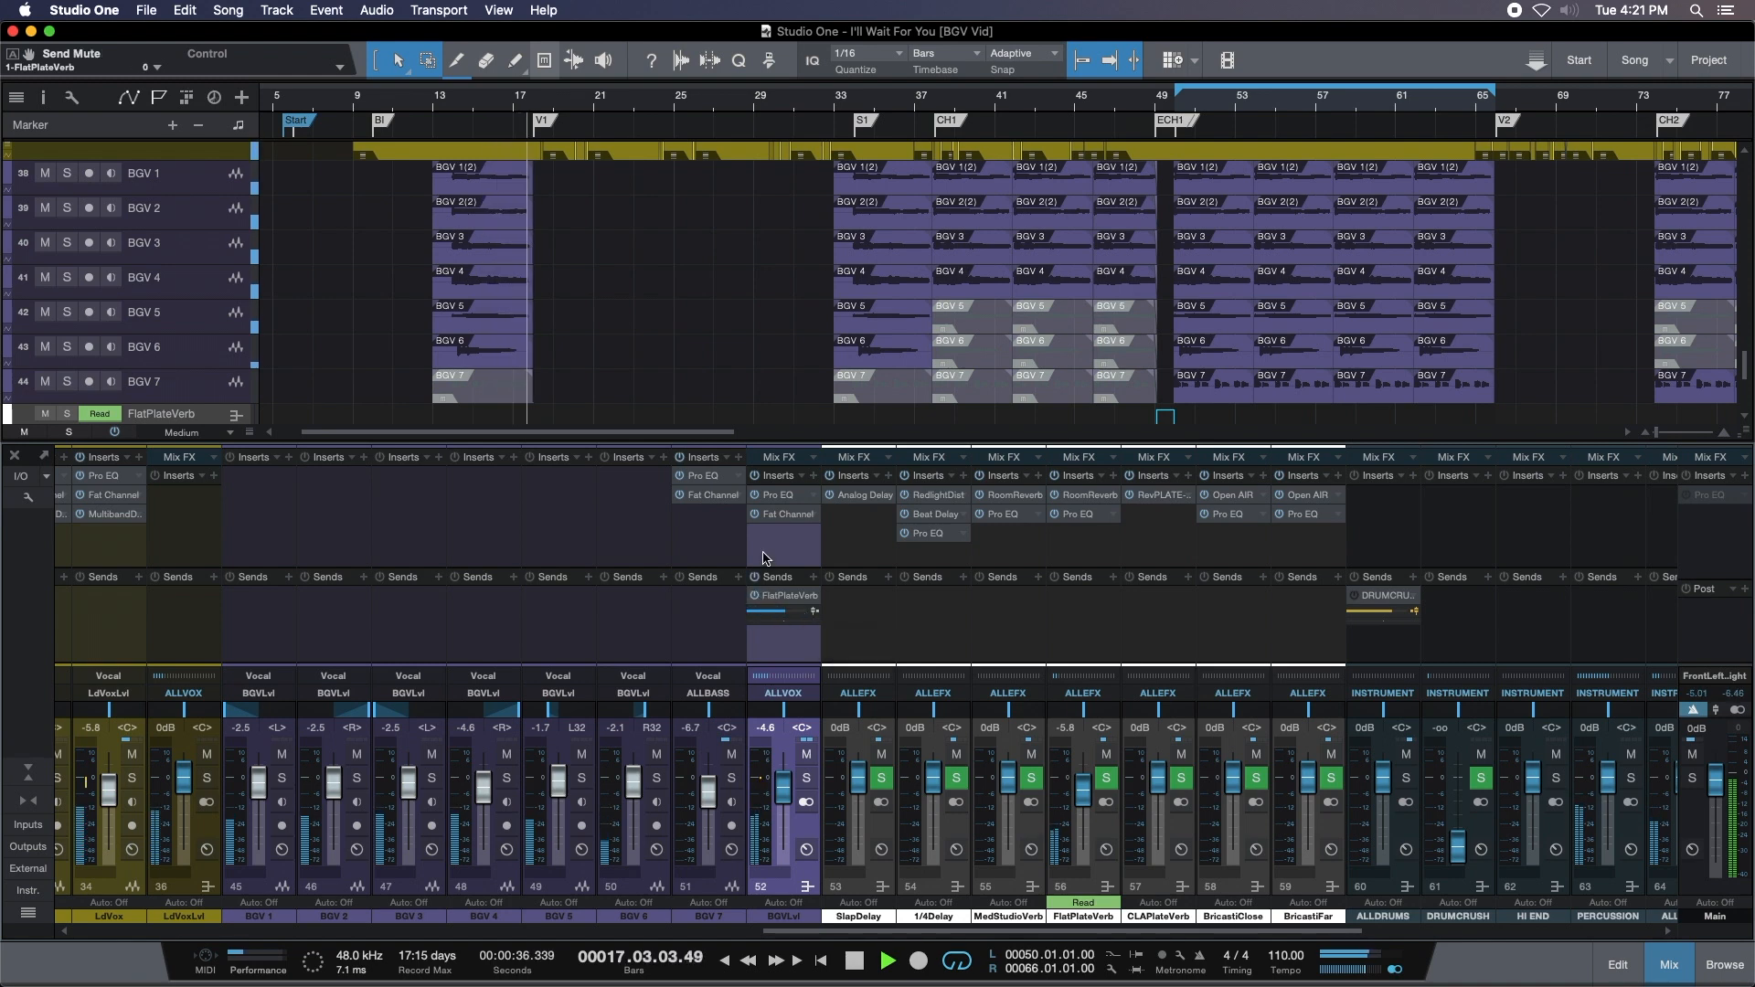
# Replay the first background vocals from bar 13 and compare the lowered FlatPlateVerb send muted and active.
pyautogui.click(436, 108)
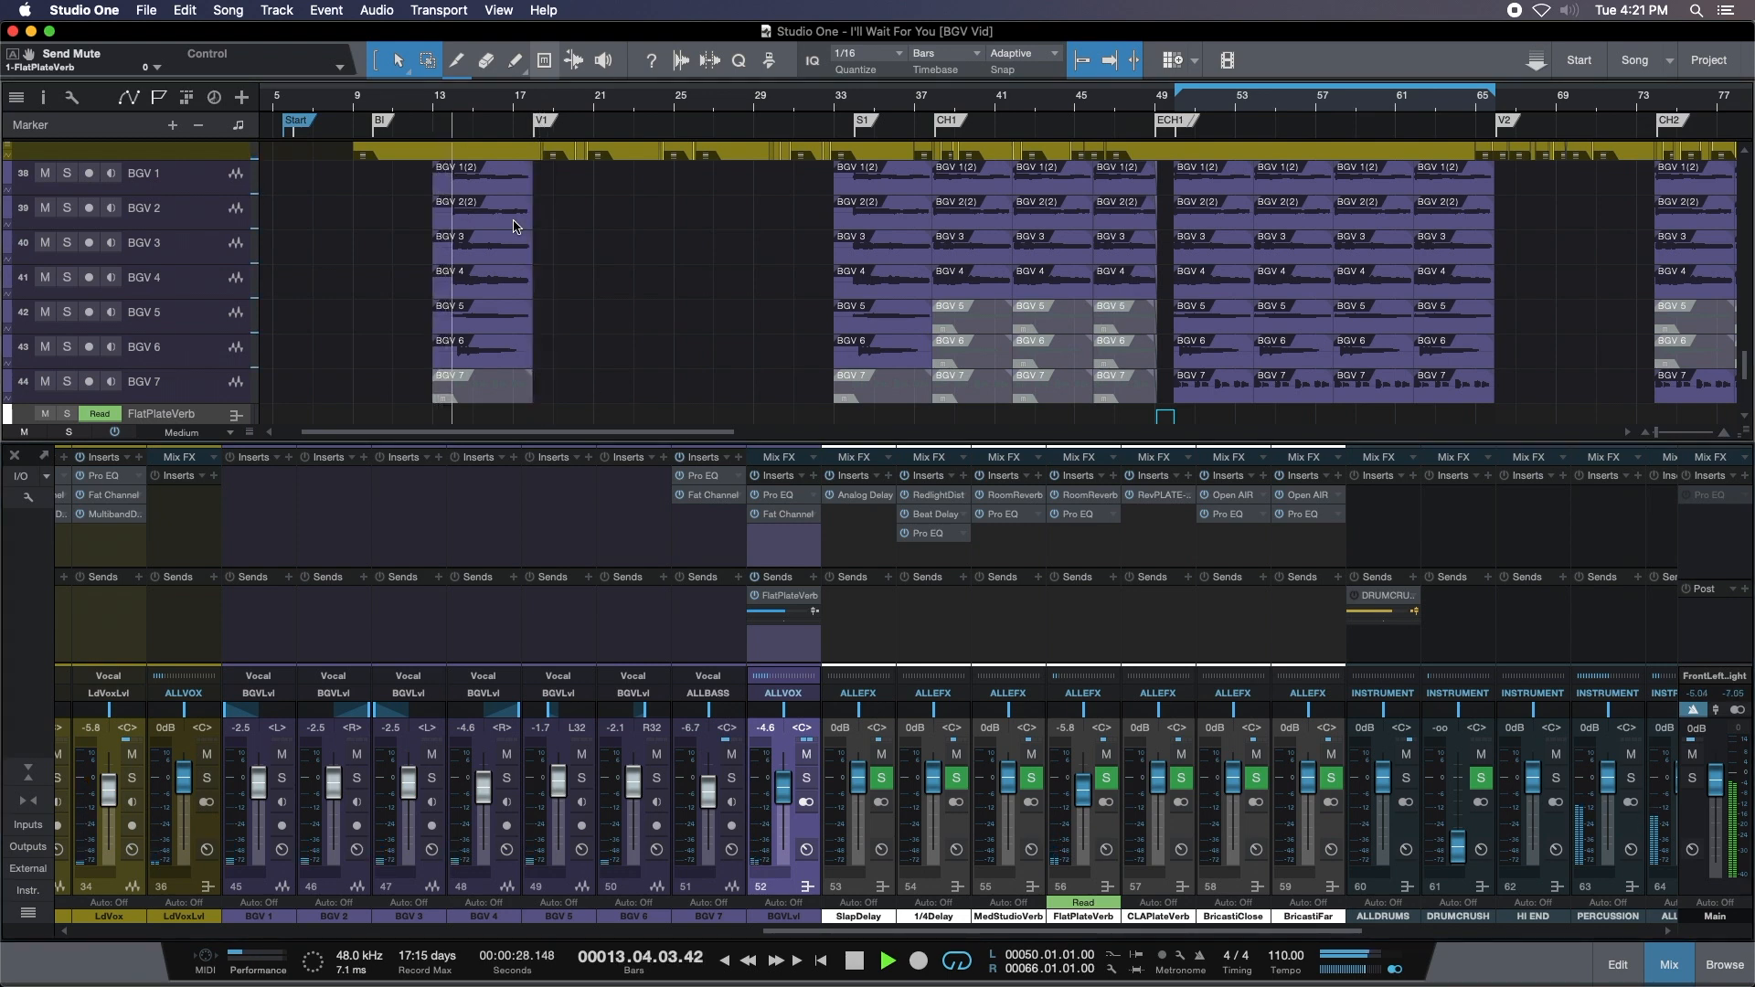
pyautogui.click(754, 596)
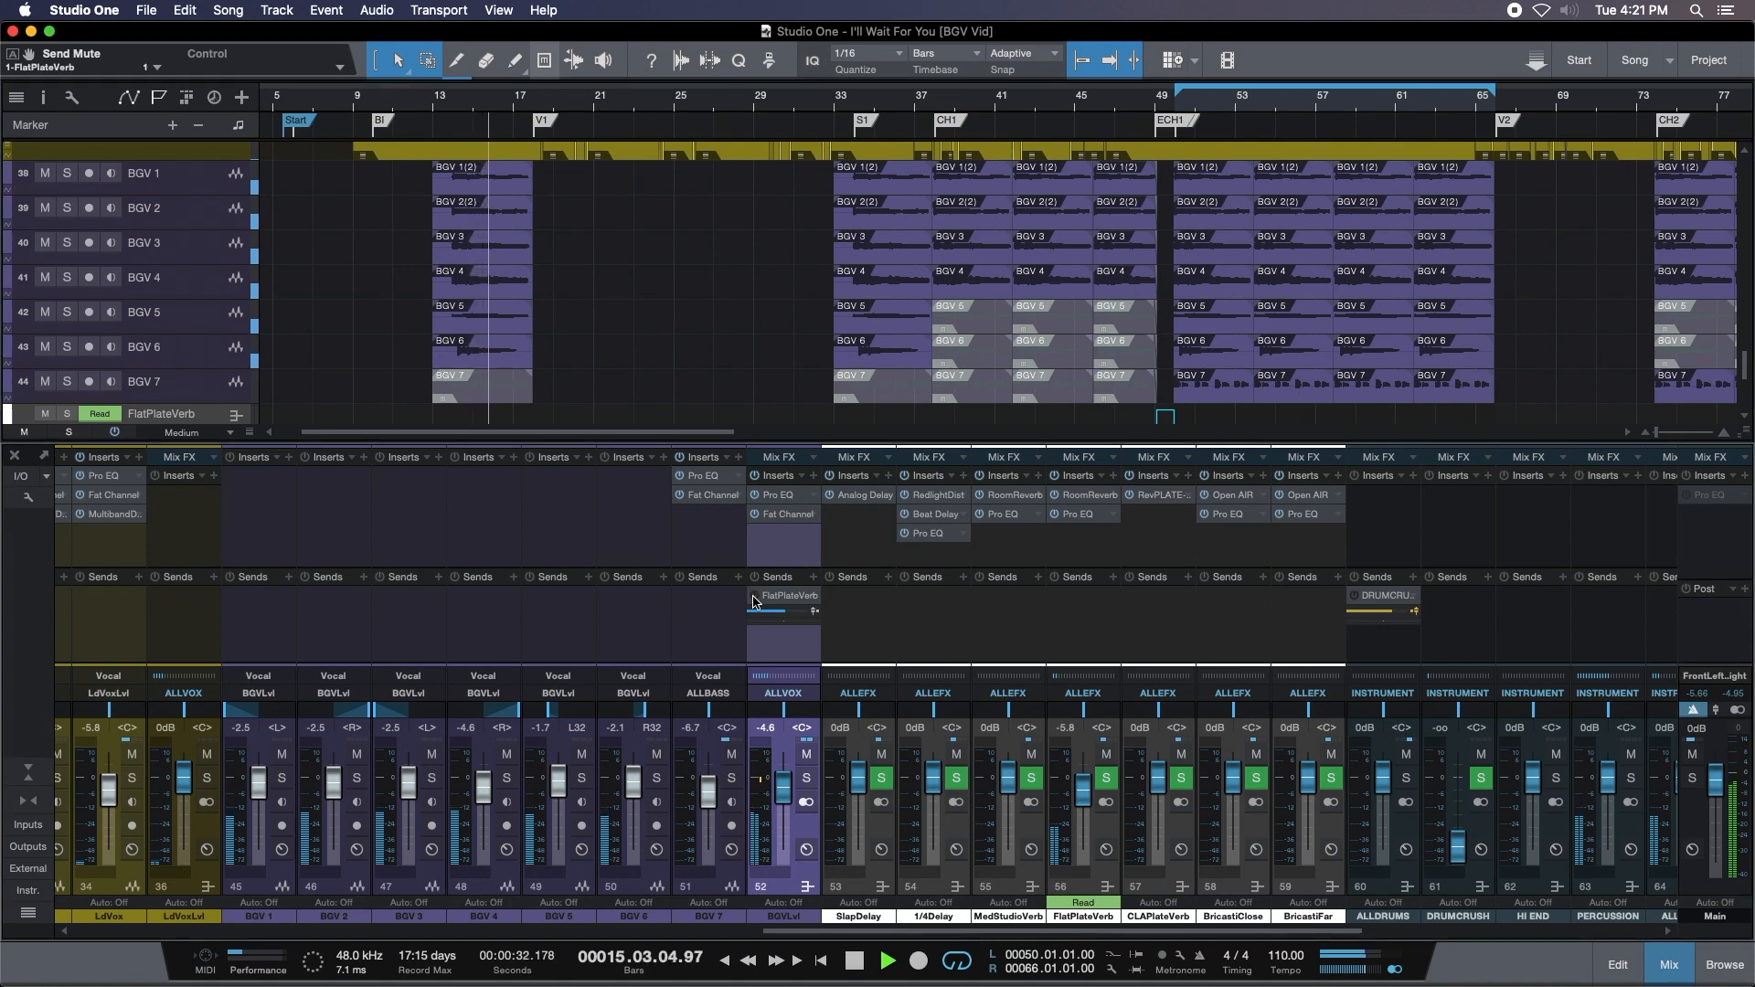
pyautogui.click(754, 596)
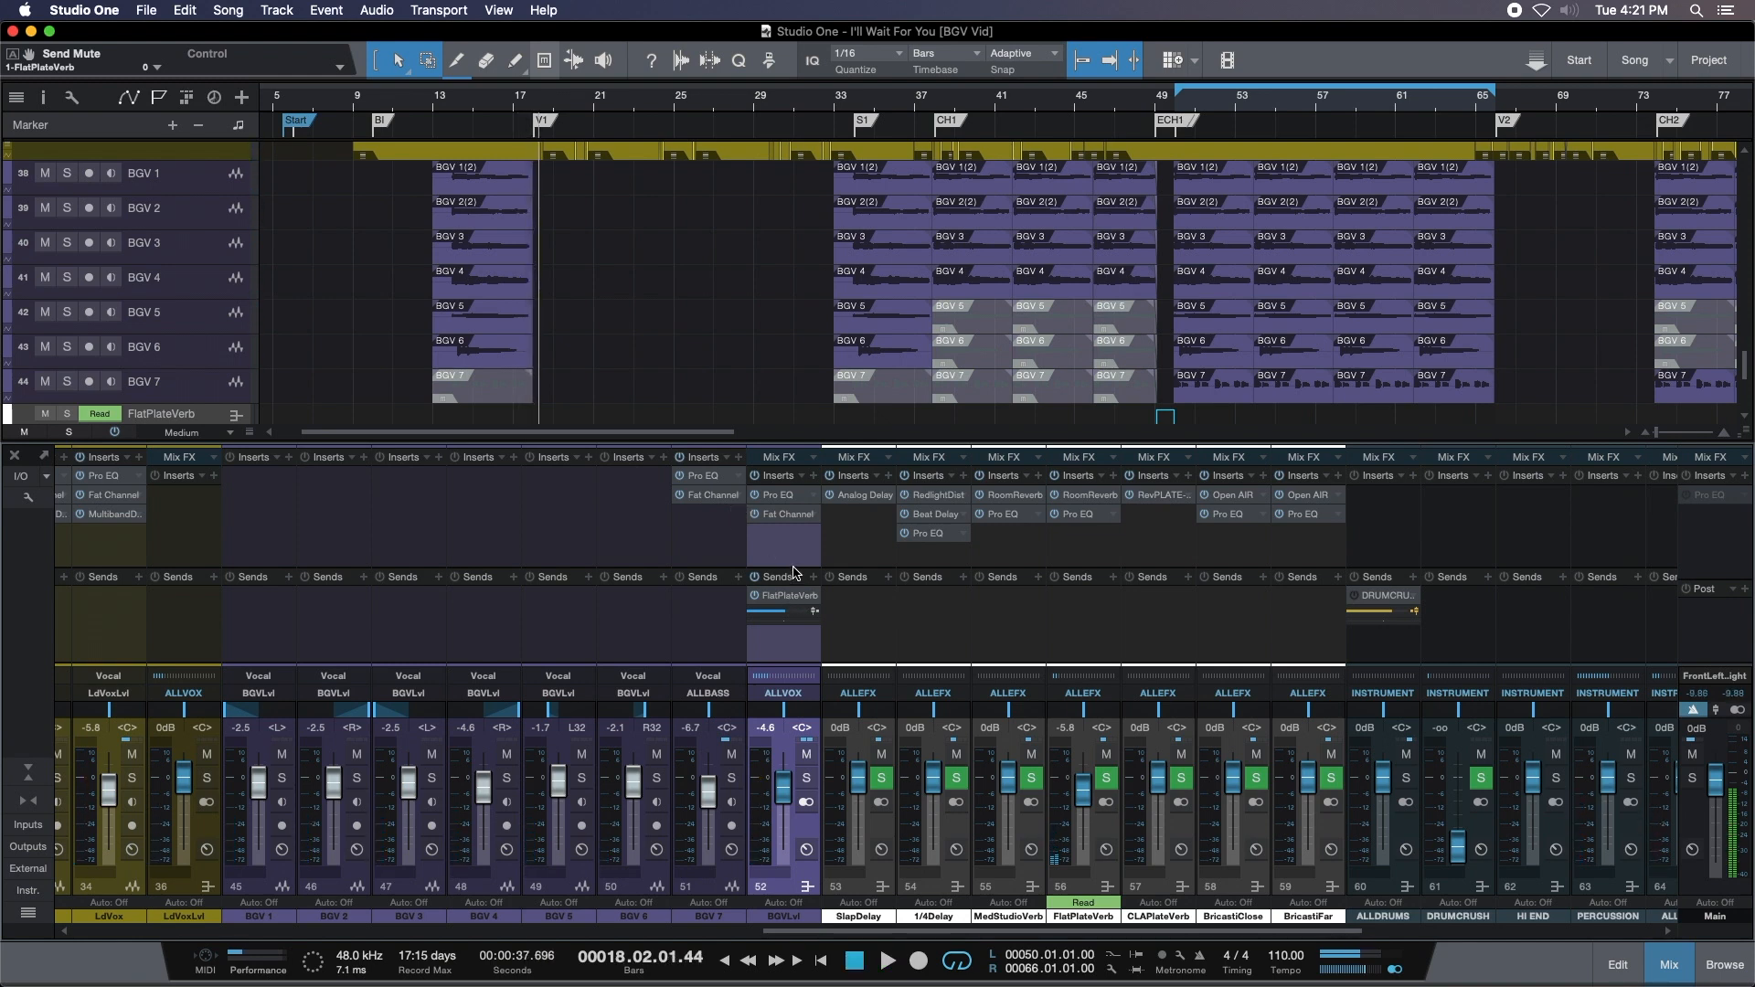
# Open the Room Reverb on the FlatPlateVerb channel, look through its presets including Flat Plate, and close it.
pyautogui.click(1081, 499)
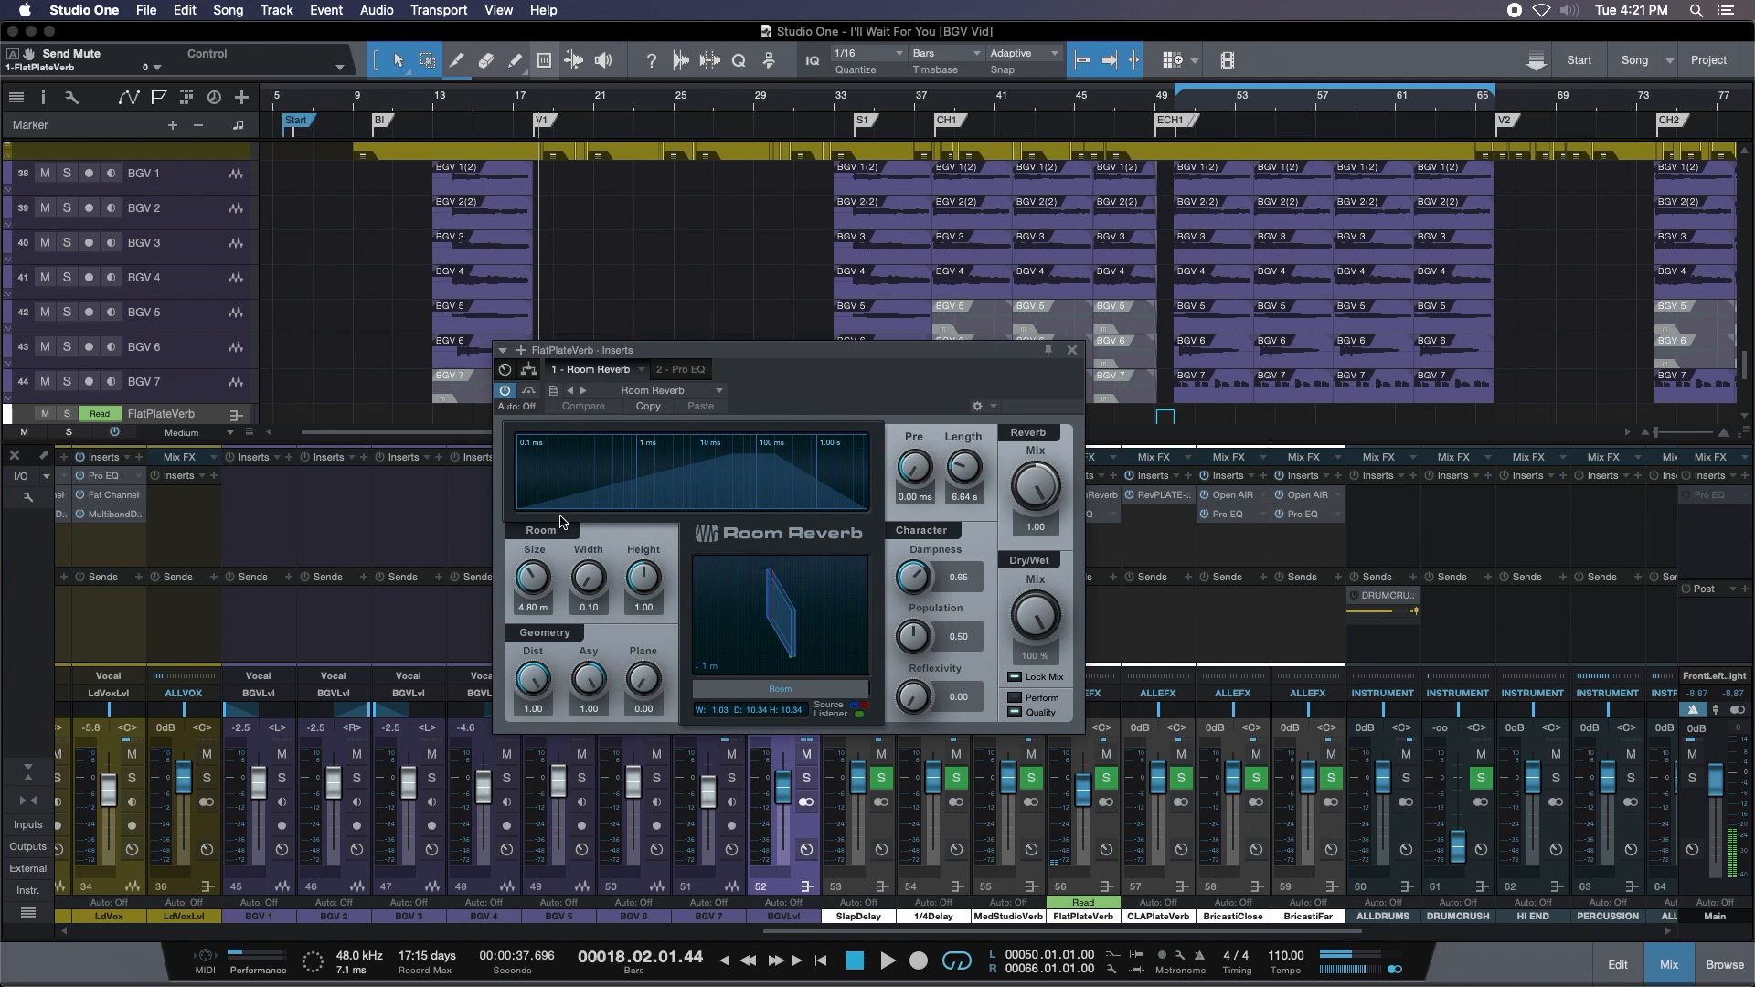
pyautogui.click(702, 391)
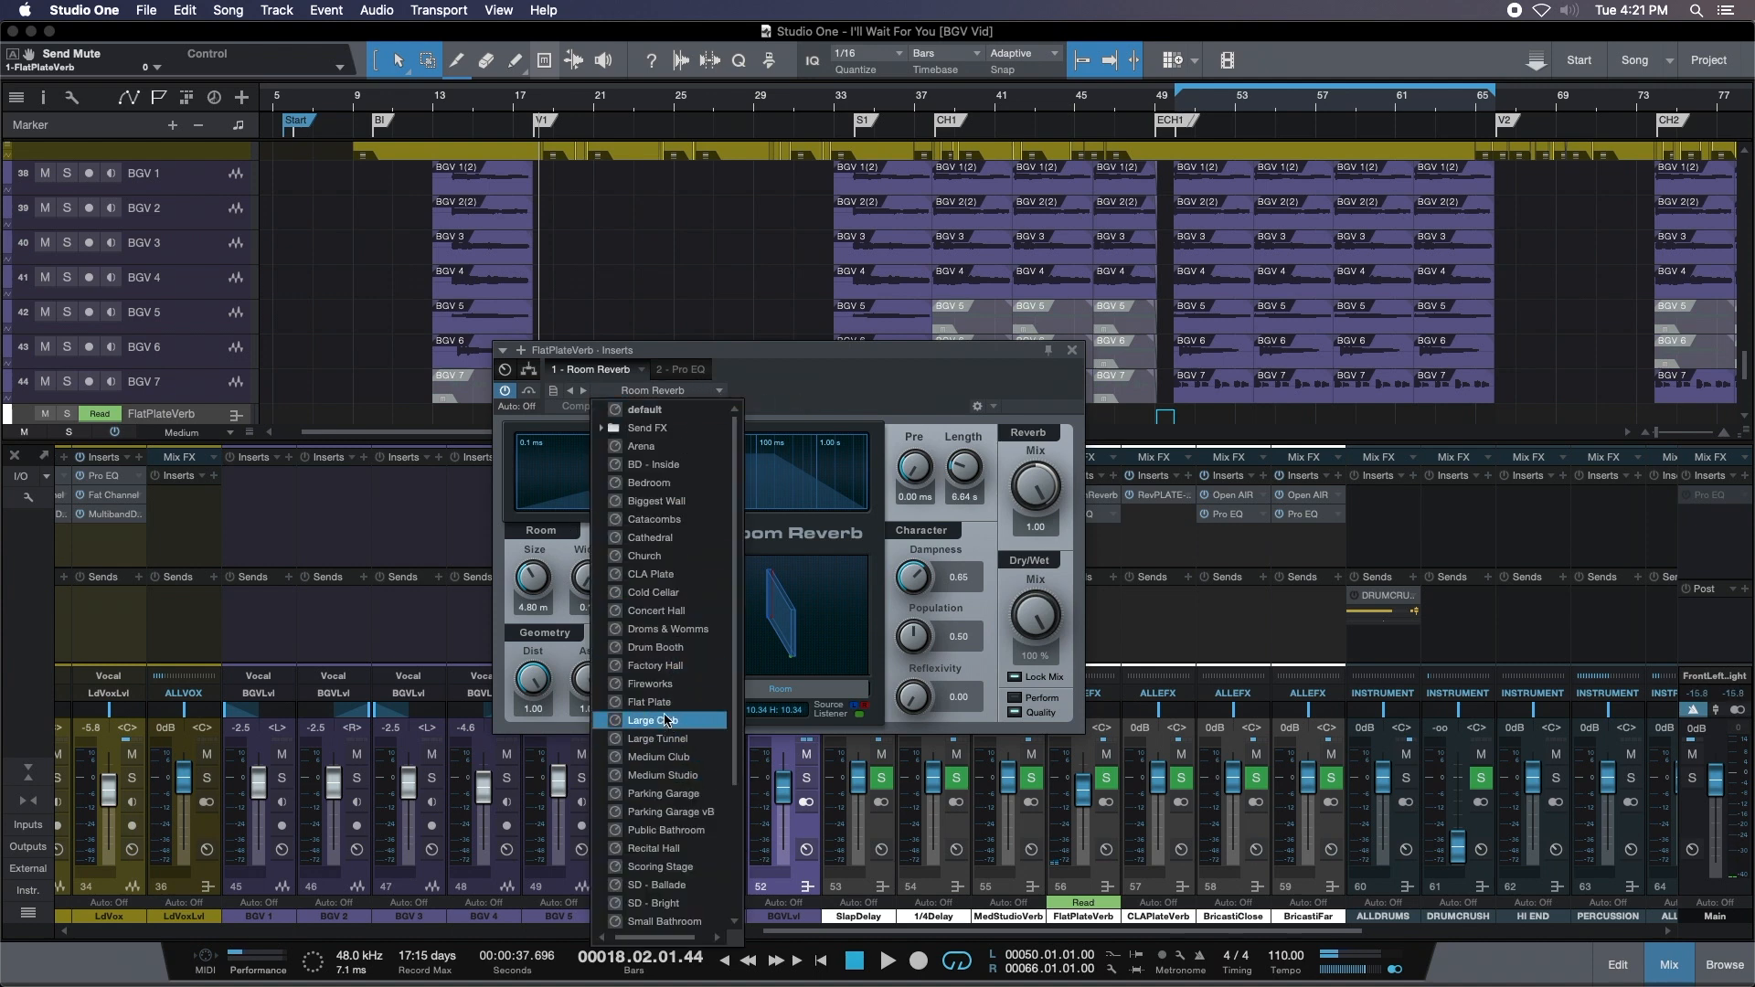
pyautogui.click(843, 408)
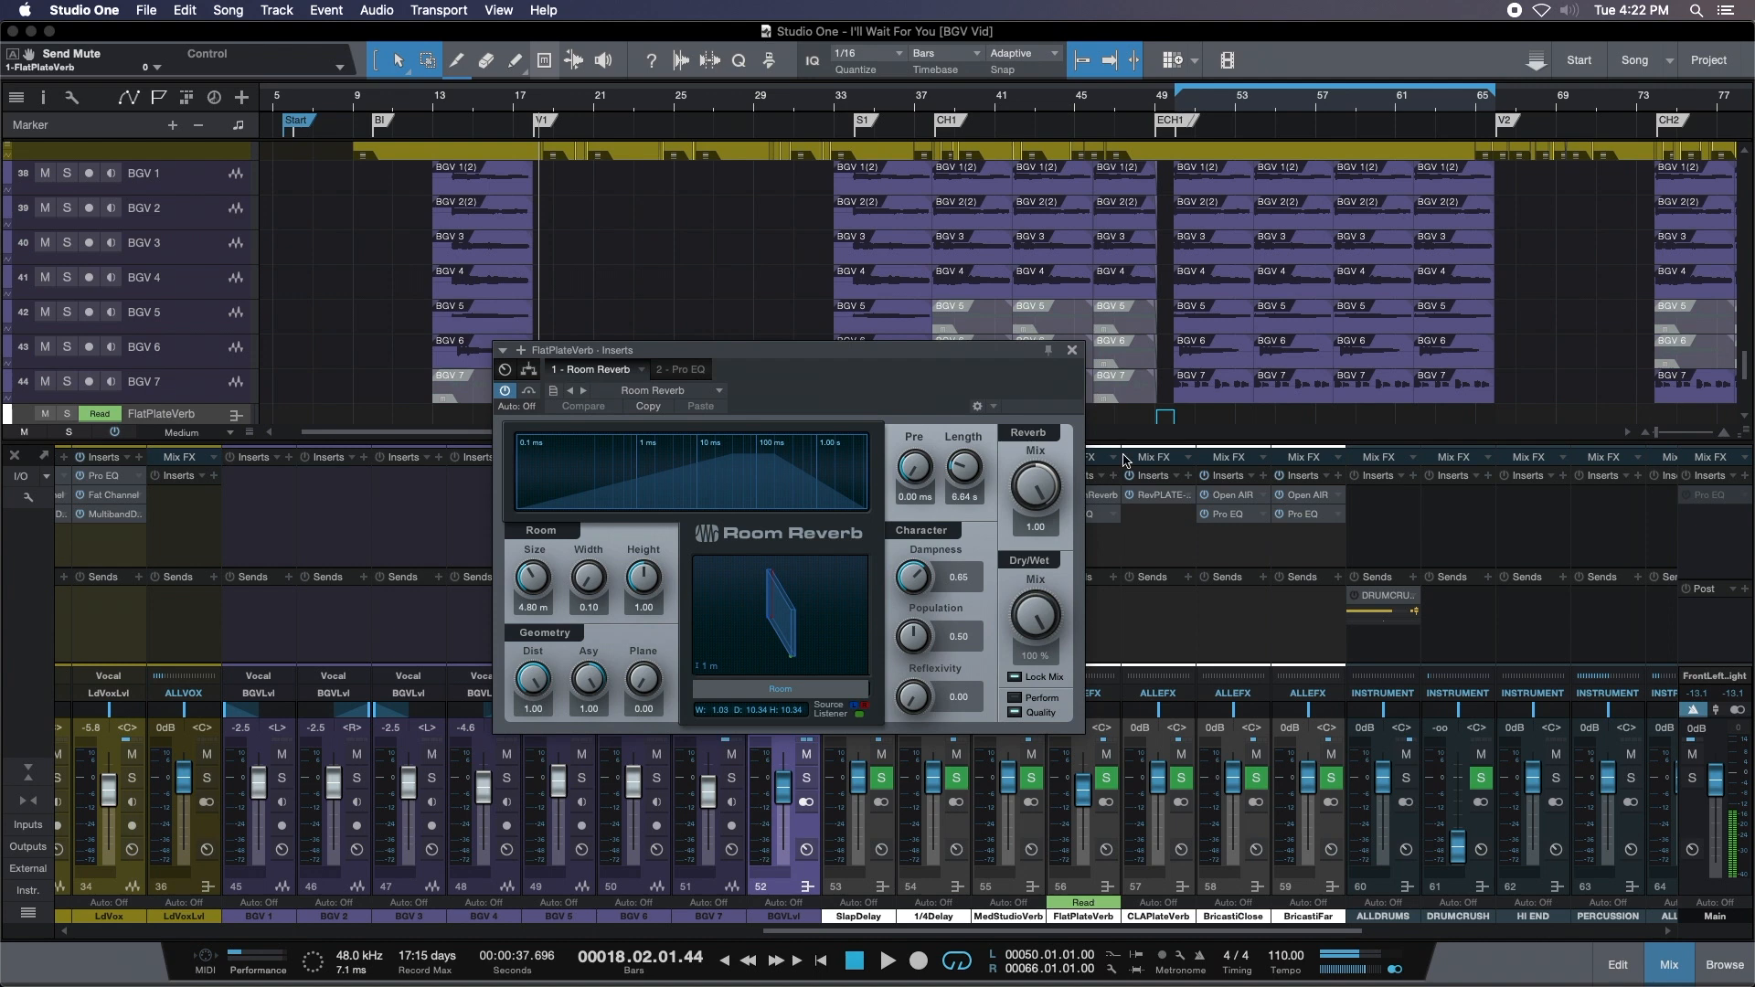
pyautogui.click(1072, 351)
# Audition the ECH1 section from about bar 50 with the BGVLvl FlatPlateVerb send muted and active.
pyautogui.press('space')
pyautogui.moveTo(1466, 106); pyautogui.dragTo(1303, 126)
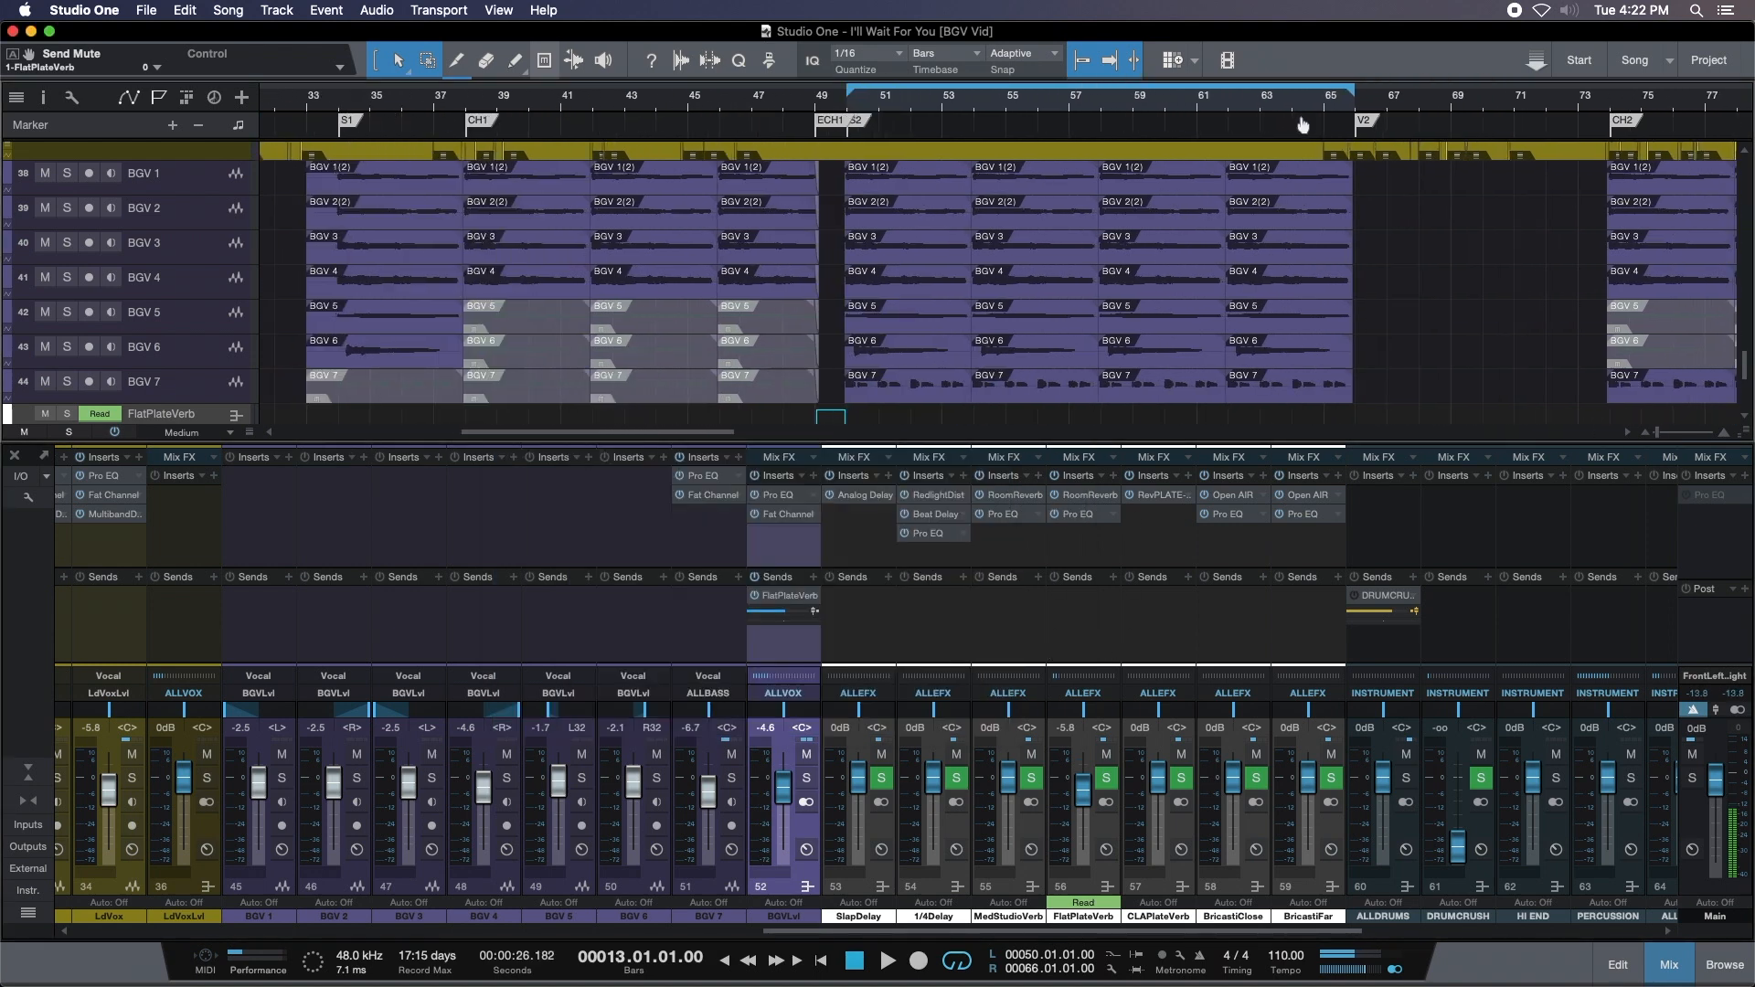
pyautogui.click(755, 596)
pyautogui.press('space')
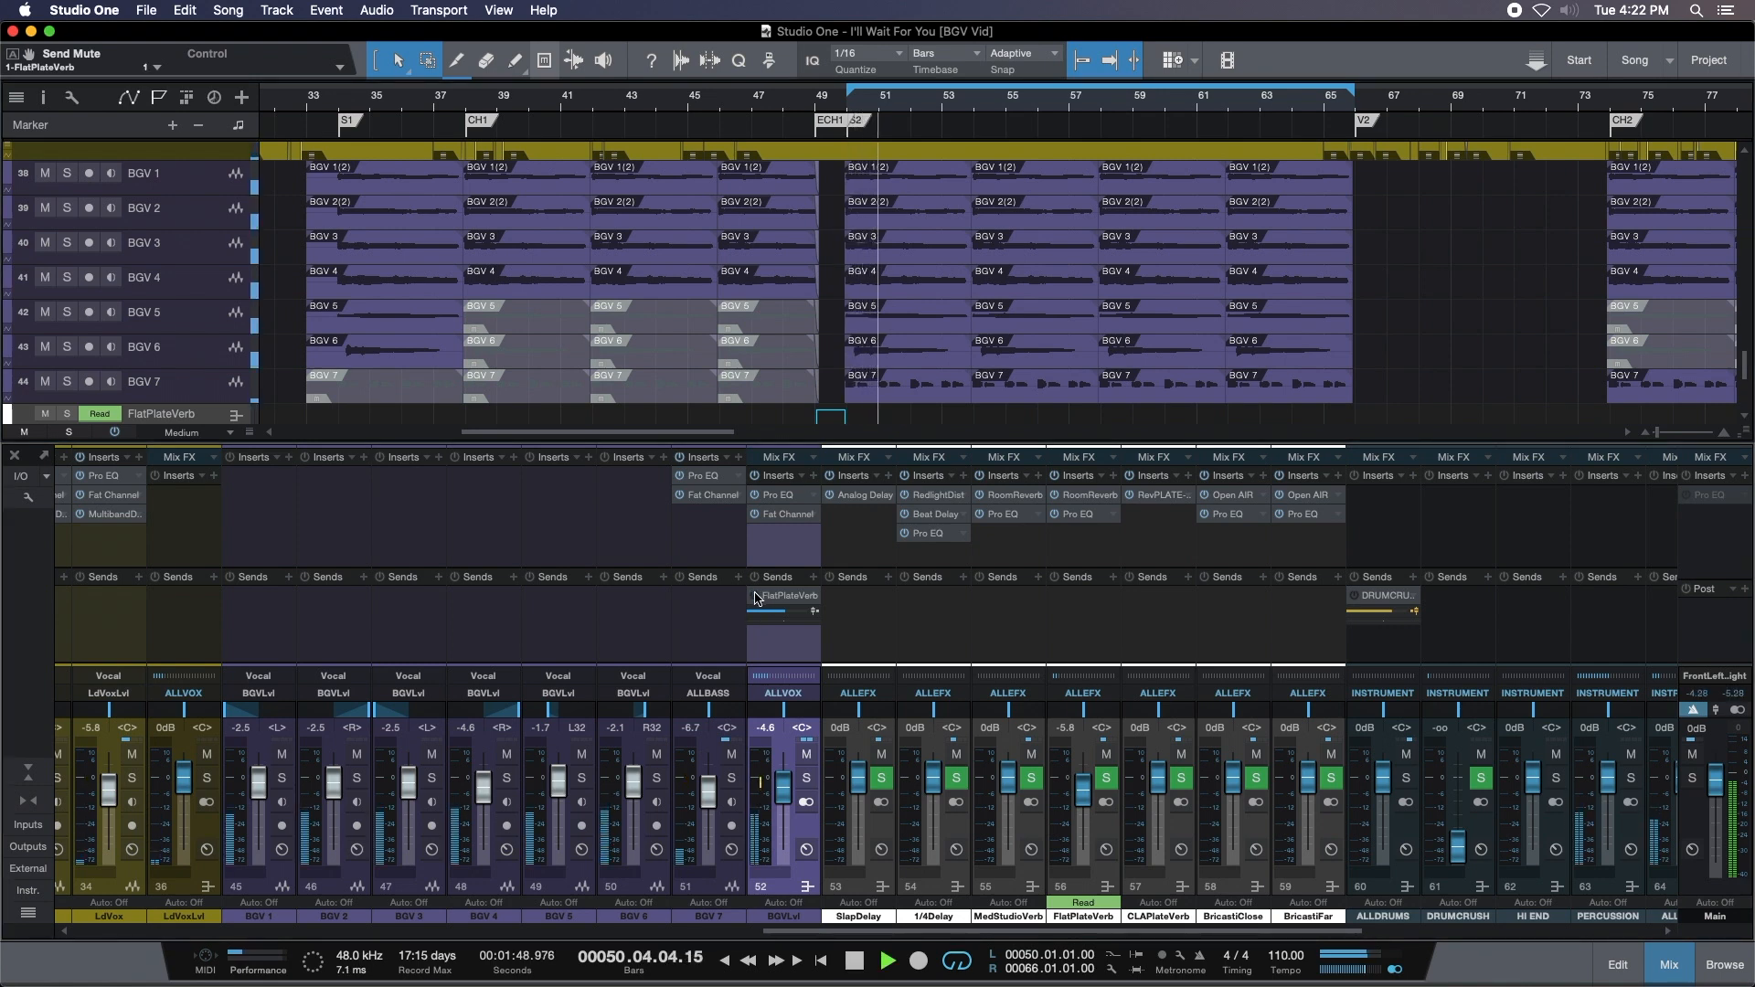
pyautogui.click(755, 596)
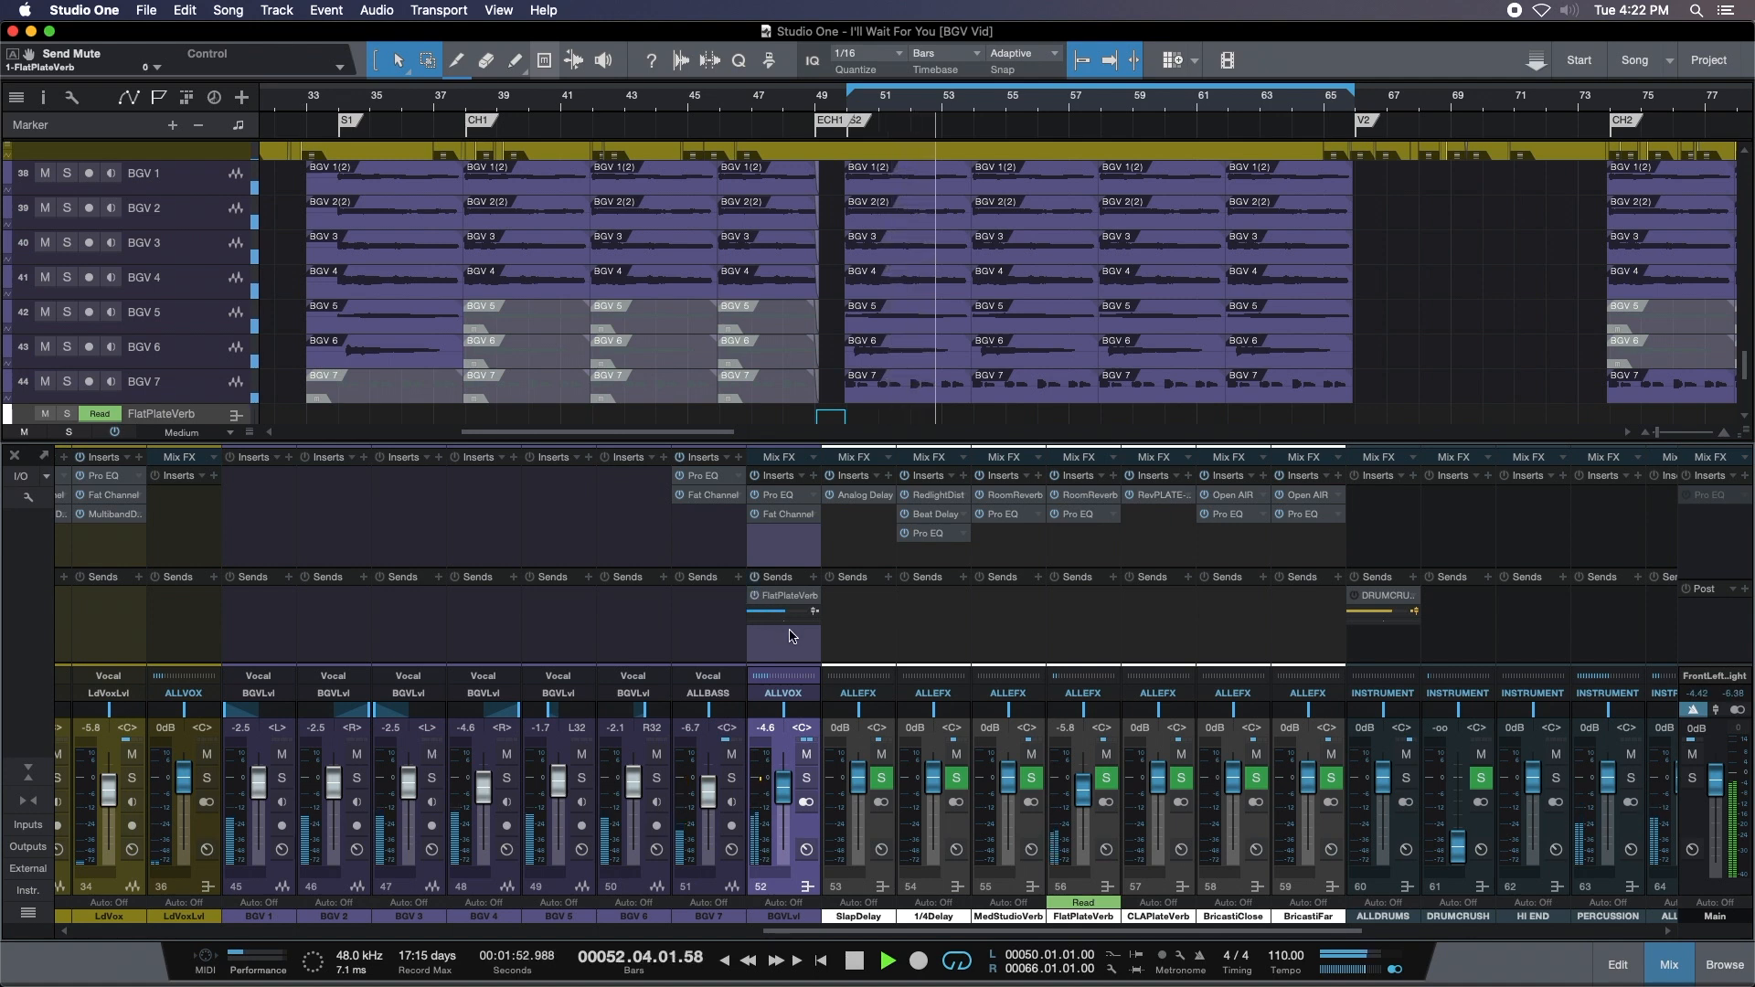
# Examine the FlatPlateVerb Pro EQ and its LMF gain cut during playback, stop playback and close the EQ.
pyautogui.click(1078, 513)
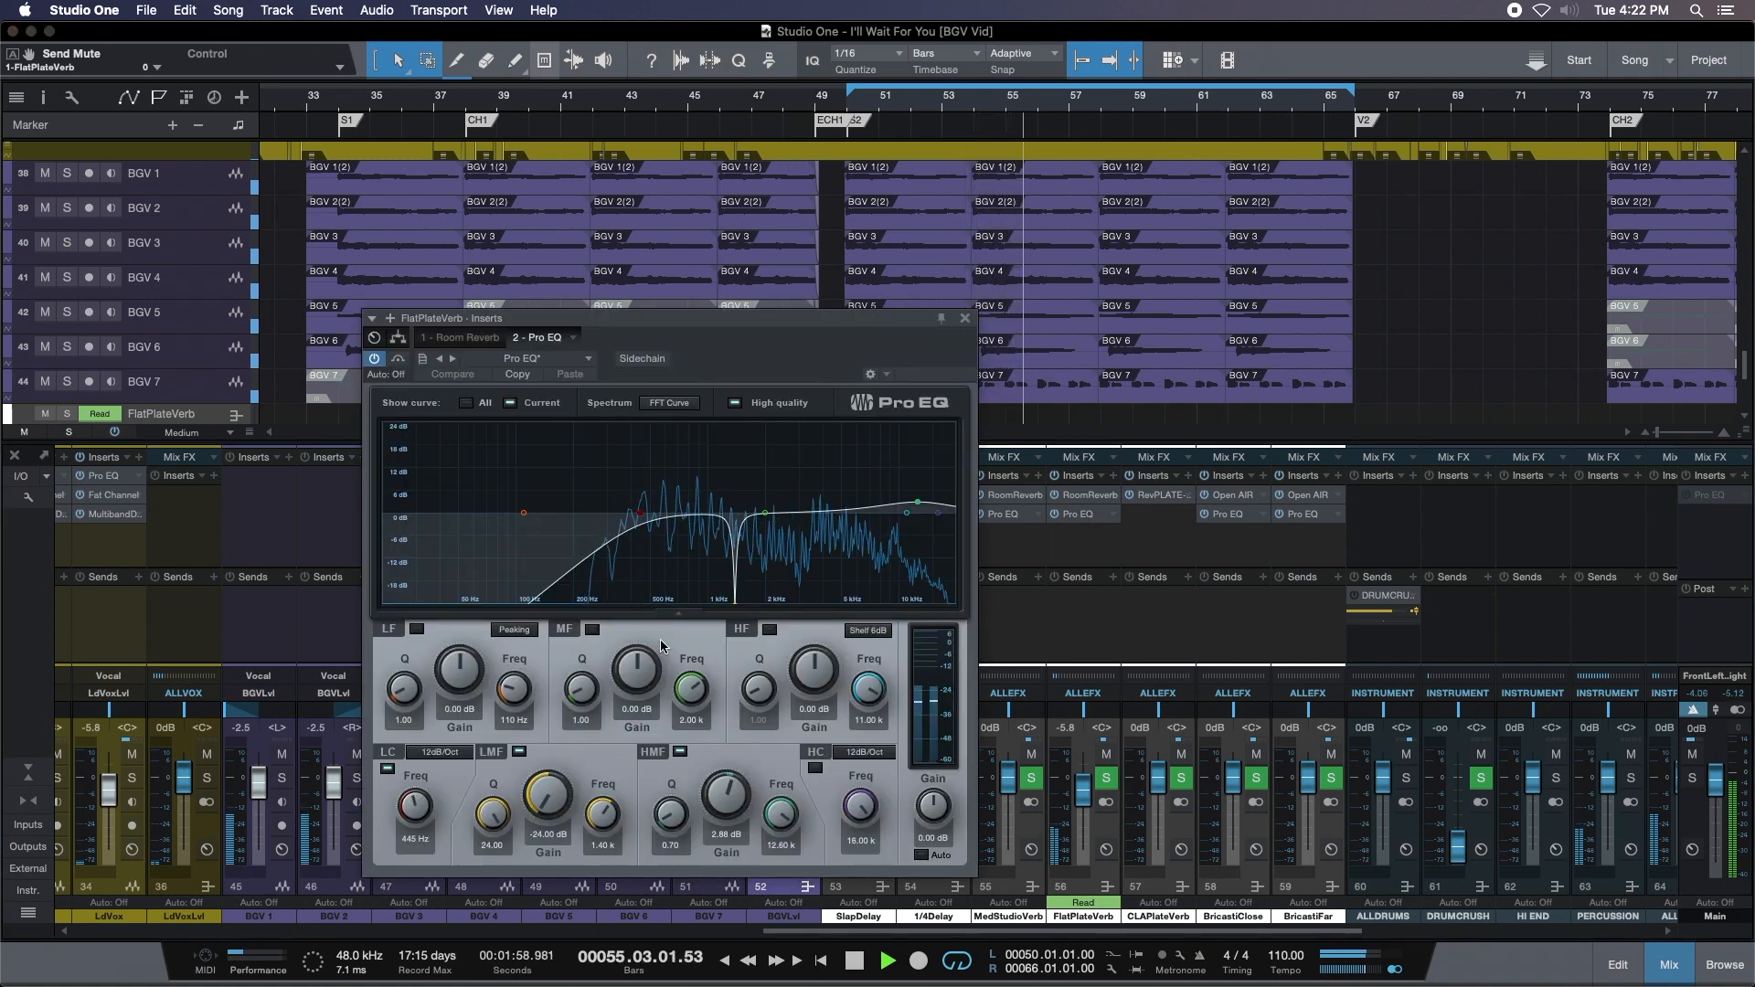
pyautogui.moveTo(547, 795)
pyautogui.mouseDown()
pyautogui.moveTo(540, 665)
pyautogui.moveTo(544, 807)
pyautogui.mouseUp()
pyautogui.press('space')
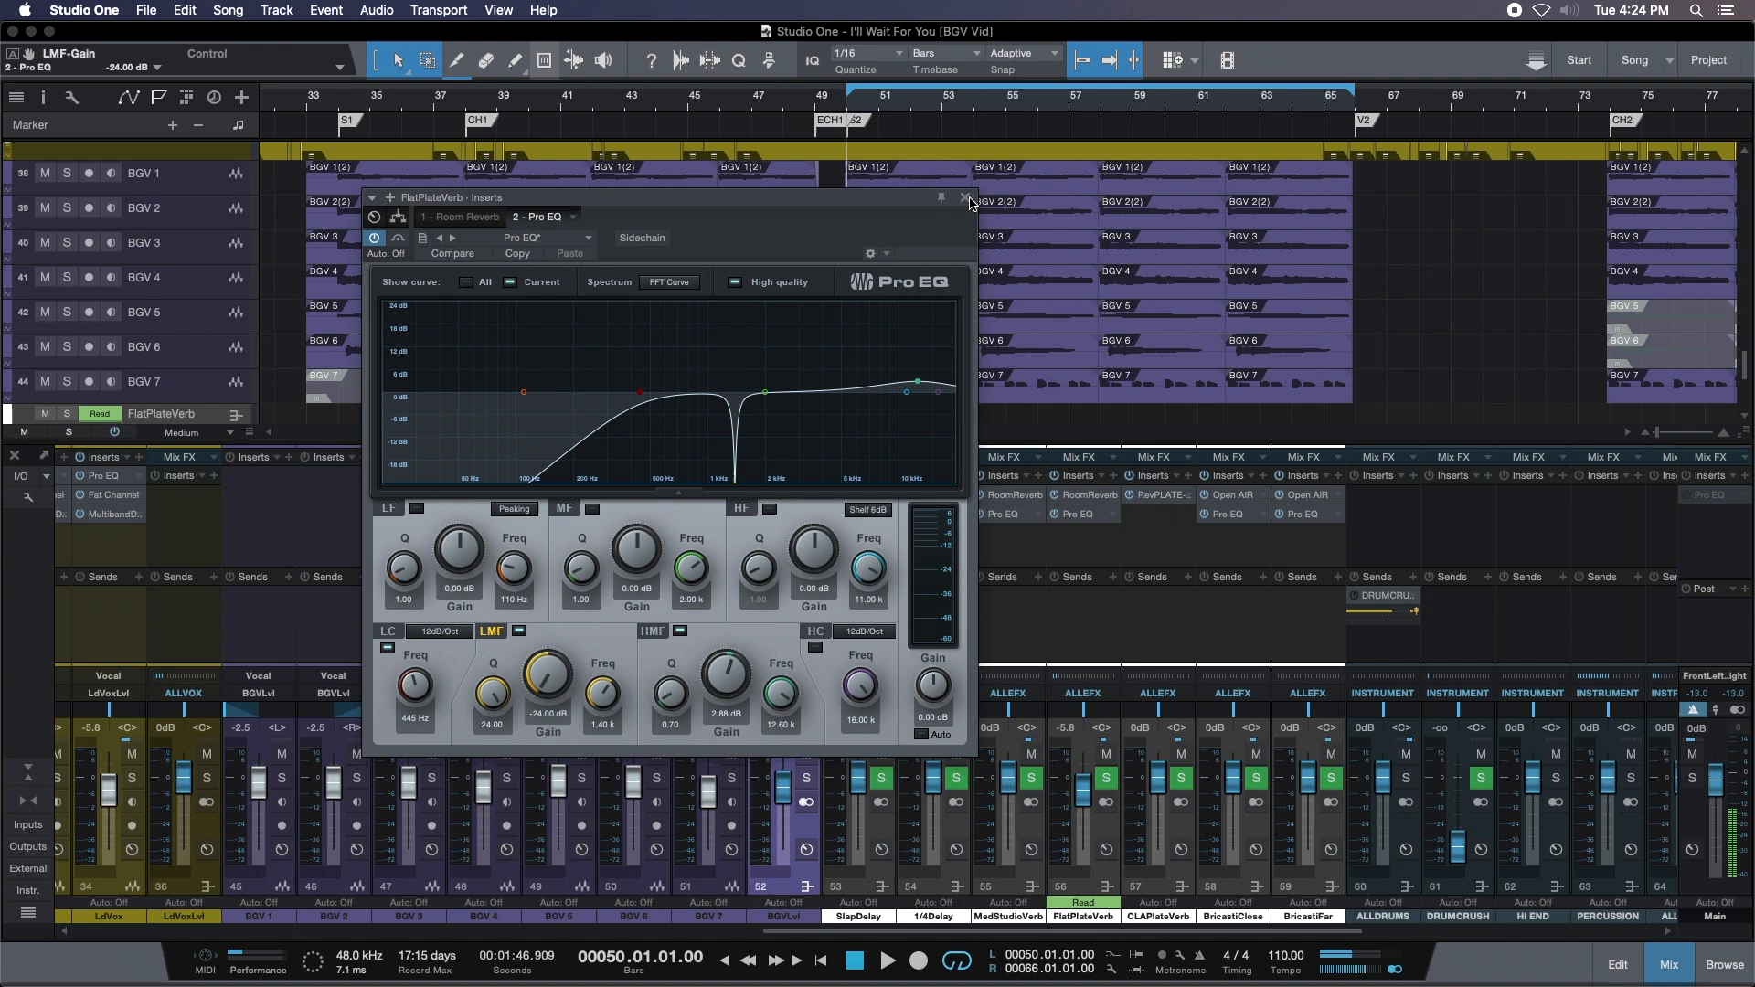
pyautogui.press('Escape')
# Play the ECH1 section and raise the BGVLvl bus fader to -4.2 dB.
pyautogui.press('space')
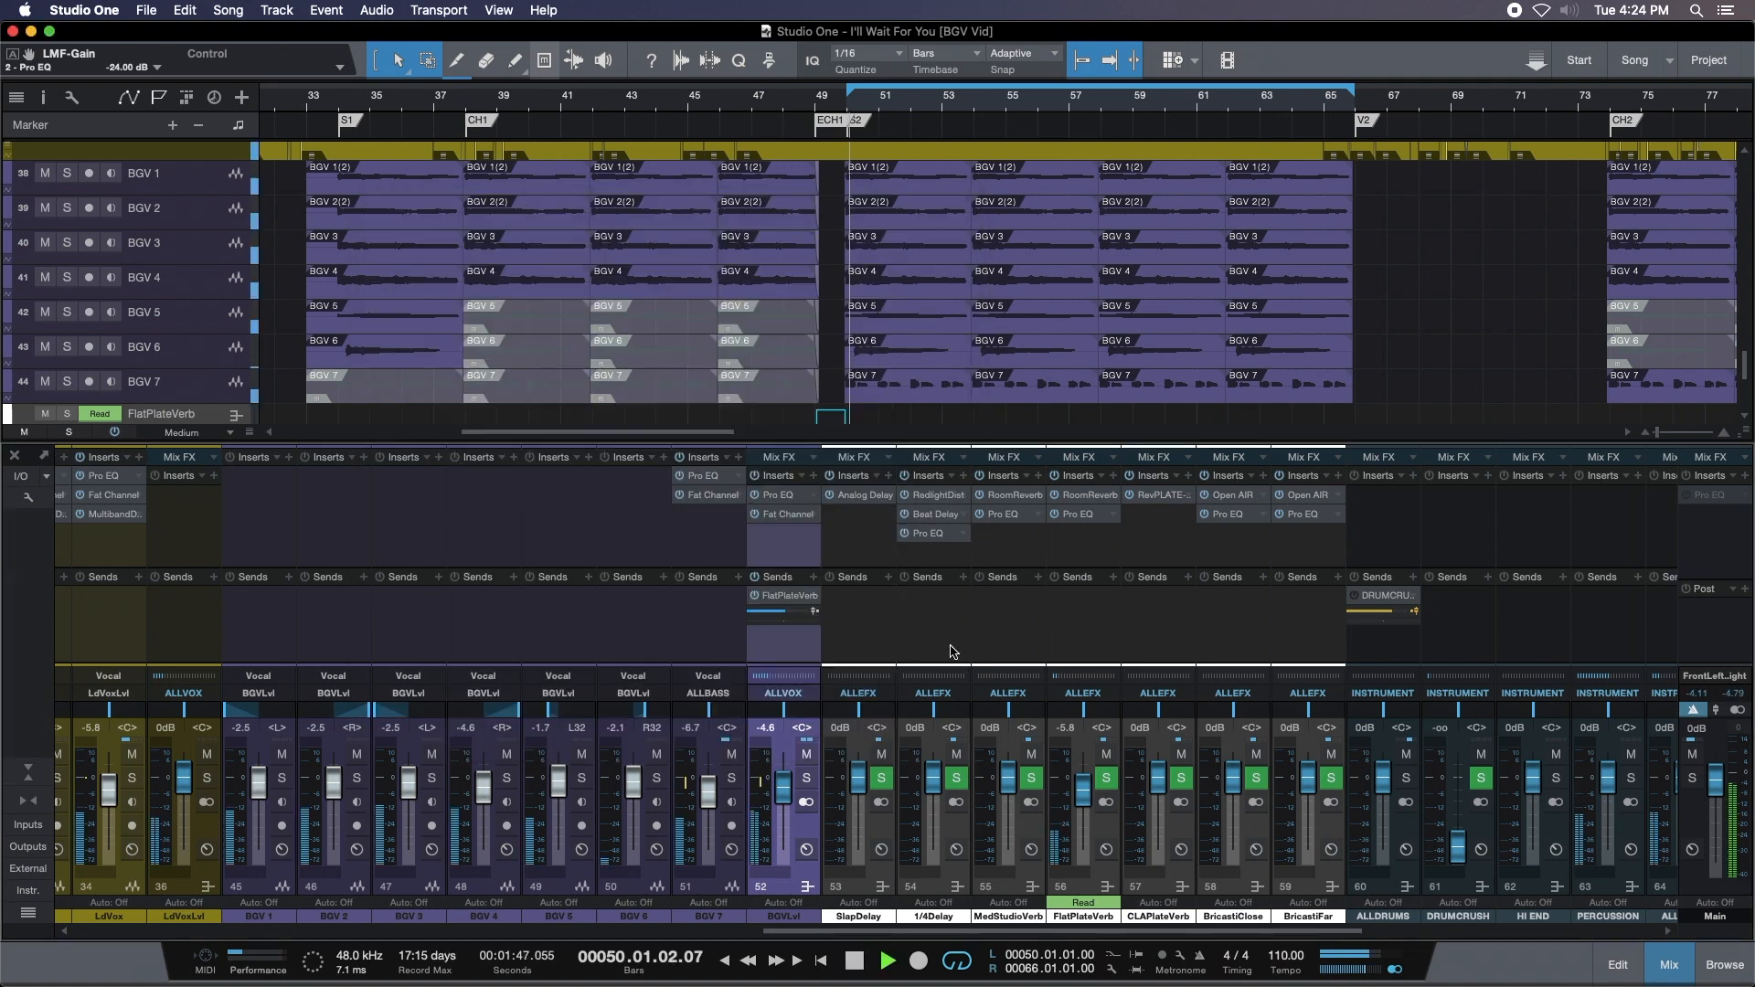
pyautogui.moveTo(788, 785); pyautogui.dragTo(788, 781)
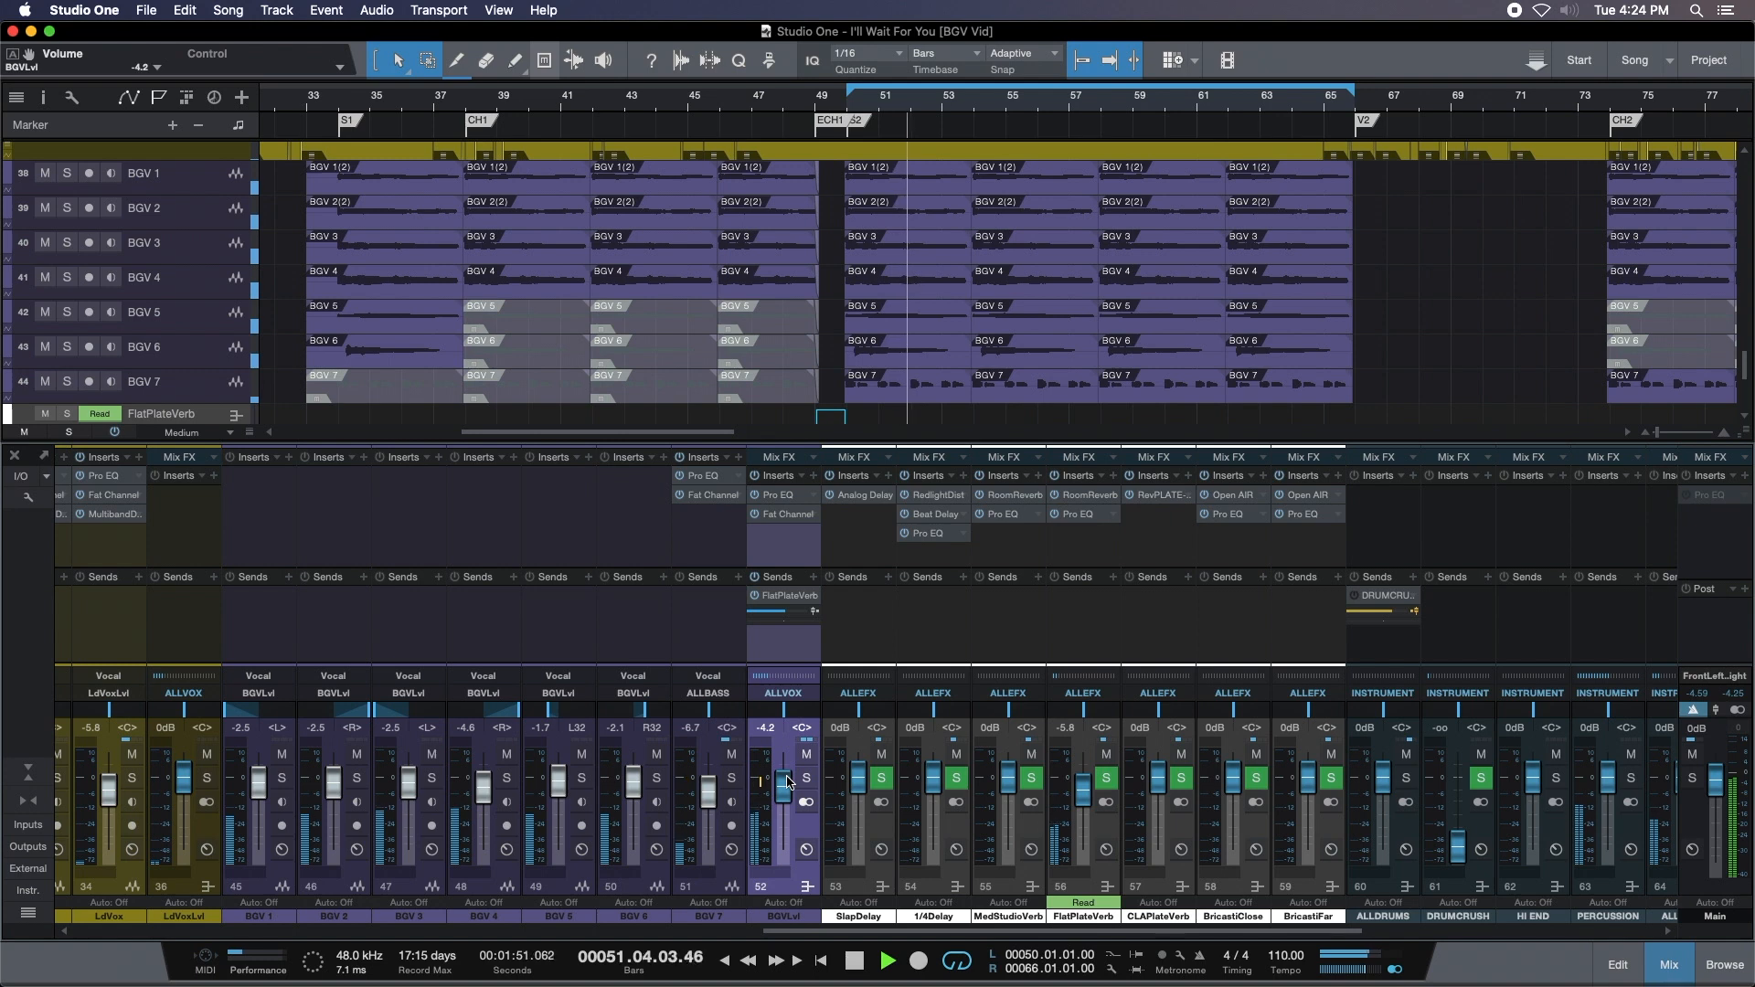
pyautogui.moveTo(868, 933); pyautogui.dragTo(952, 931)
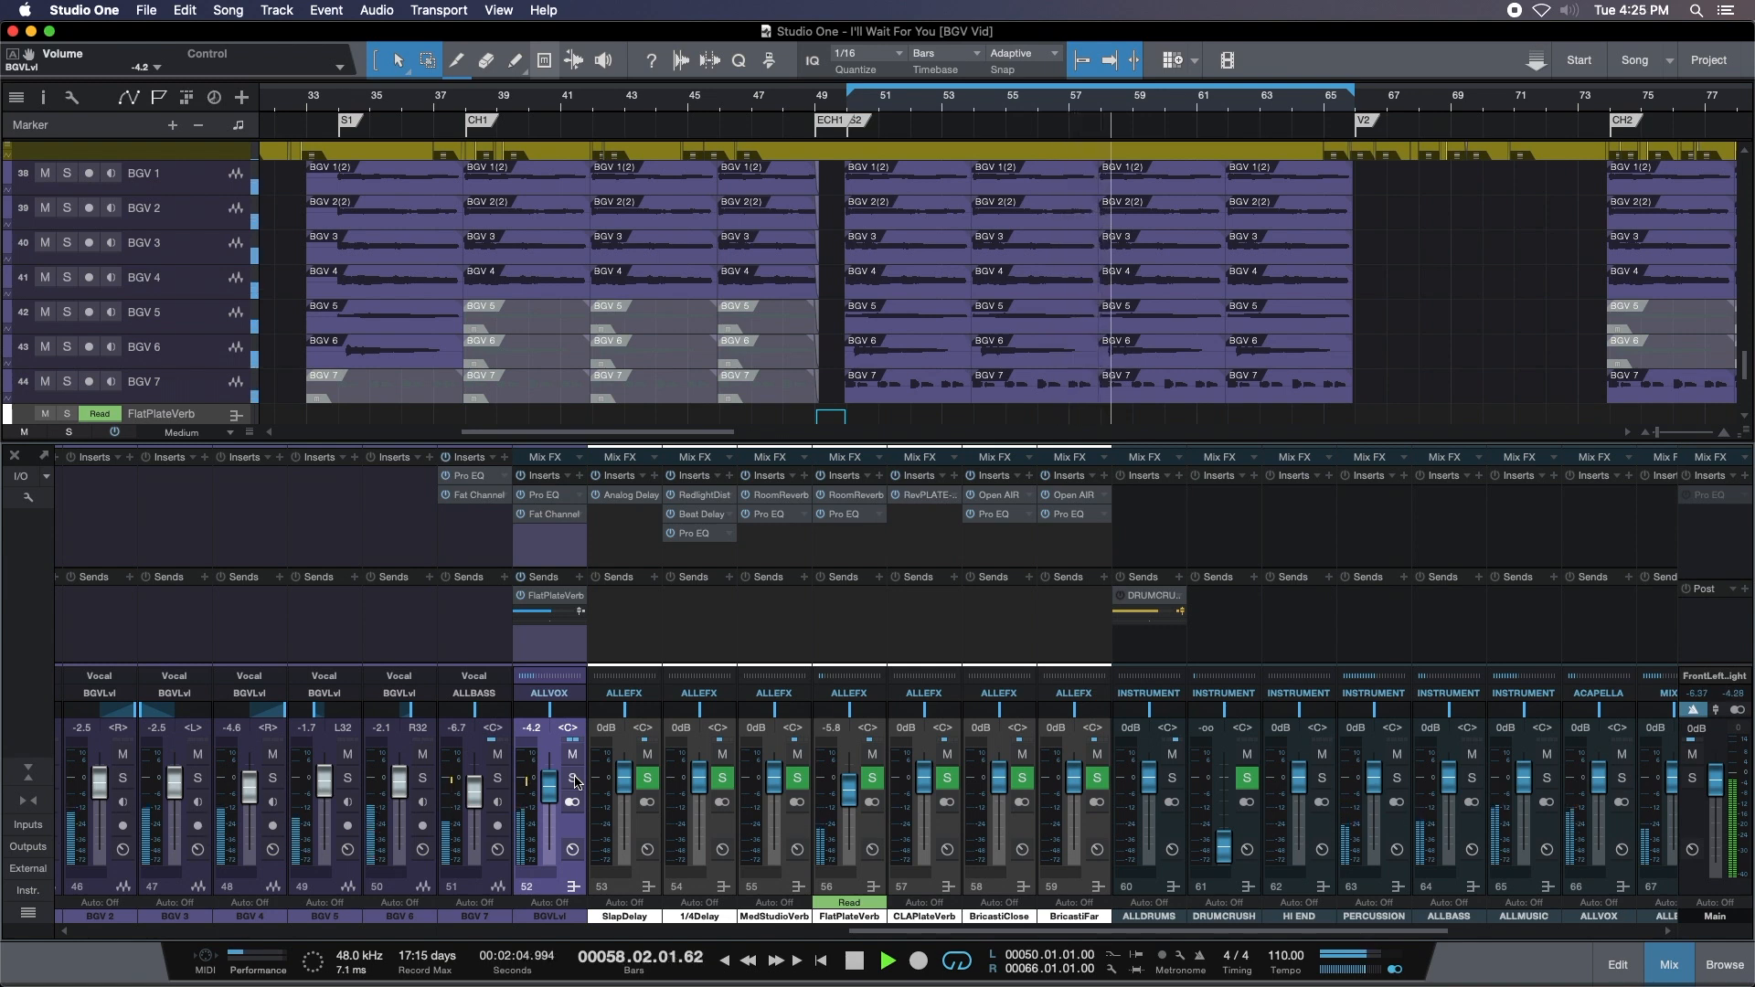
pyautogui.press('space')
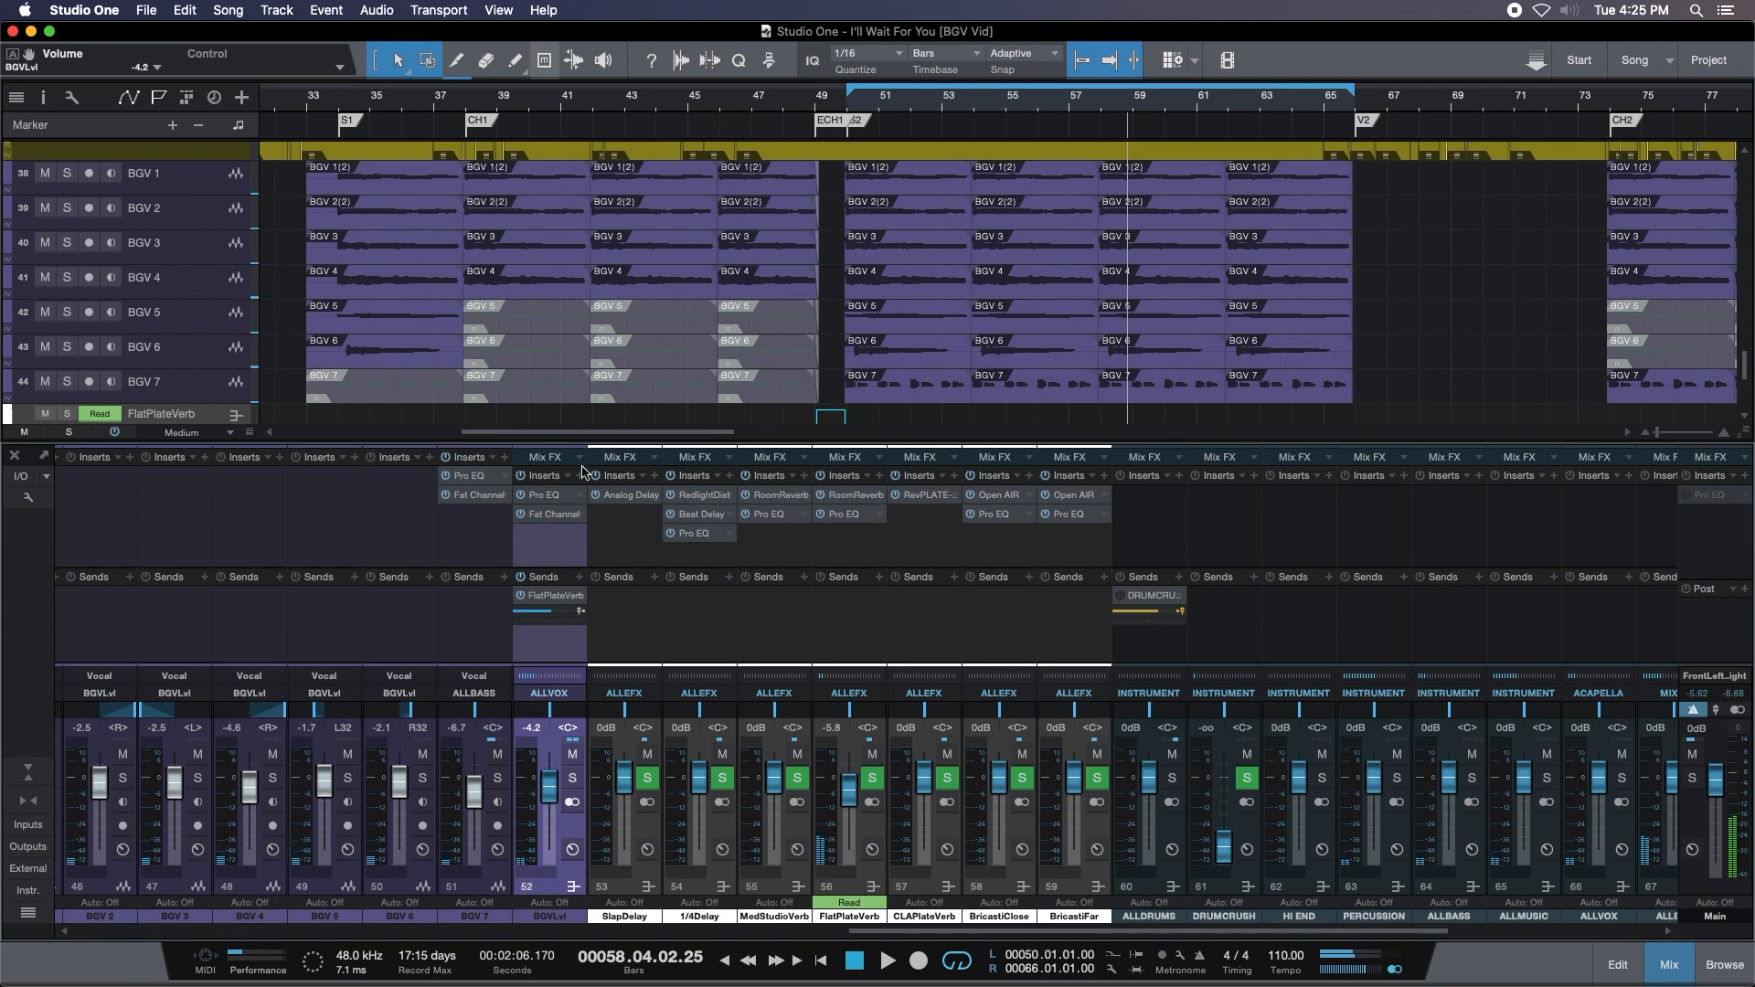
# Insert the PreSonus Chorus on the BGVLvl bus after the Fat Channel and play the bus soloed.
pyautogui.click(1727, 964)
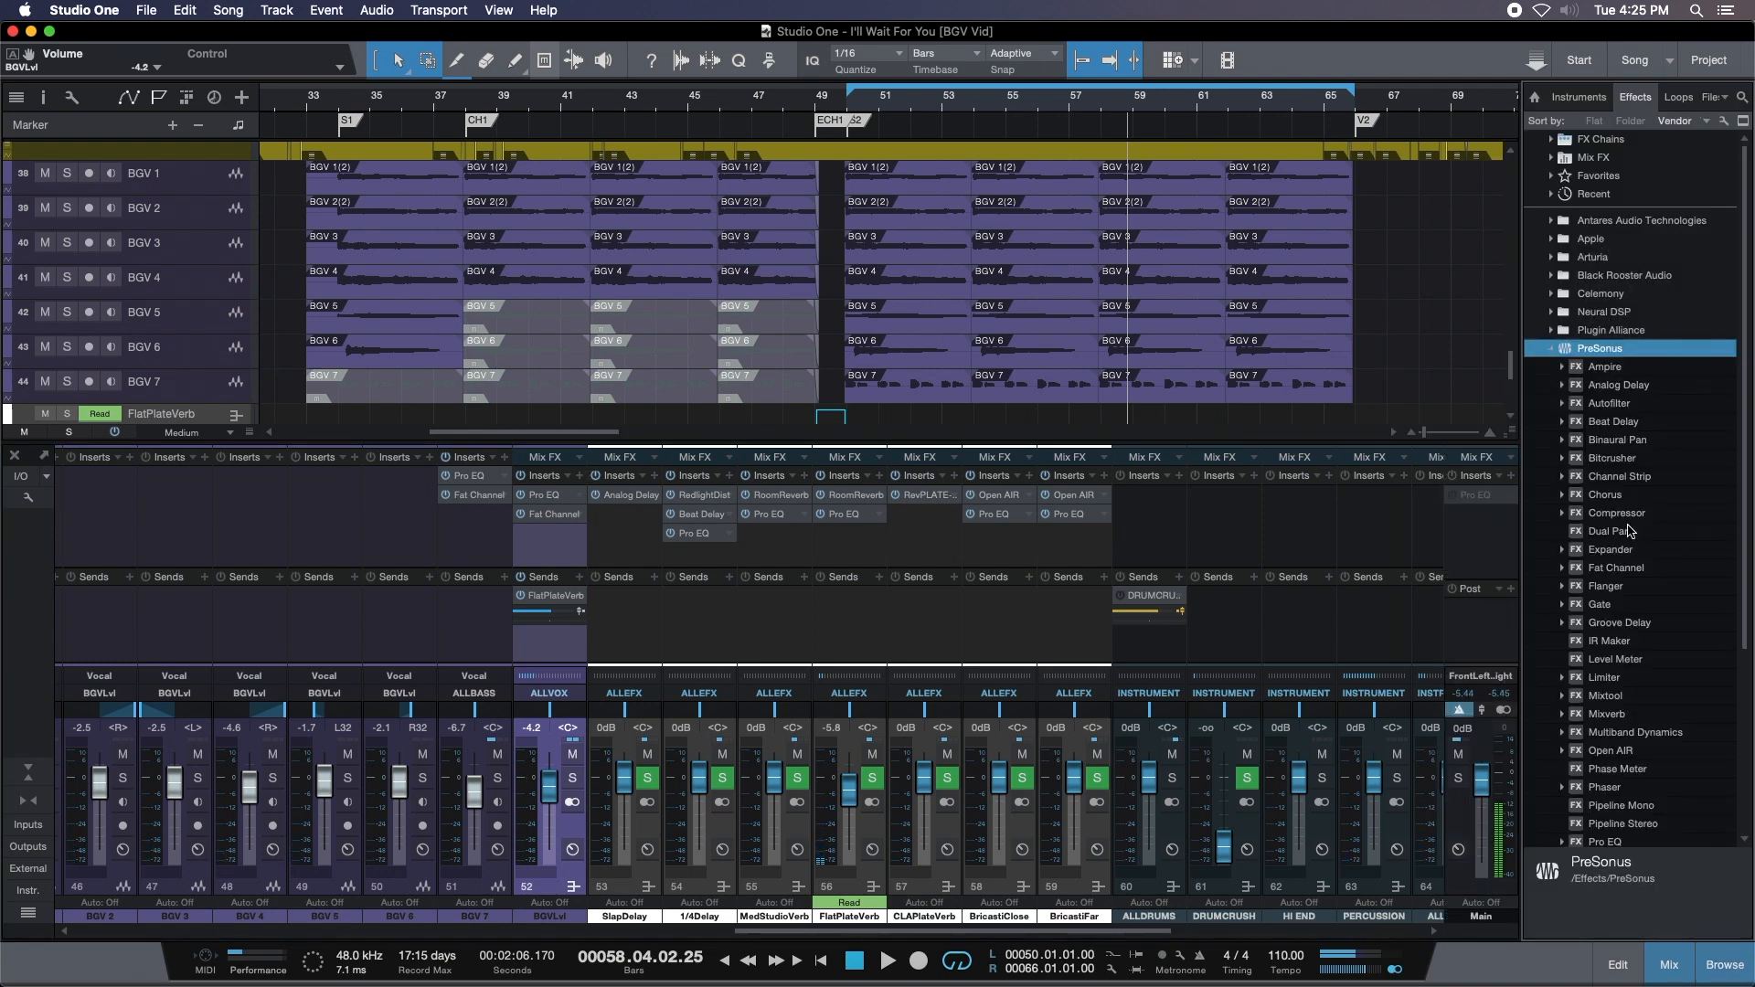
pyautogui.moveTo(1605, 495); pyautogui.dragTo(301, 255)
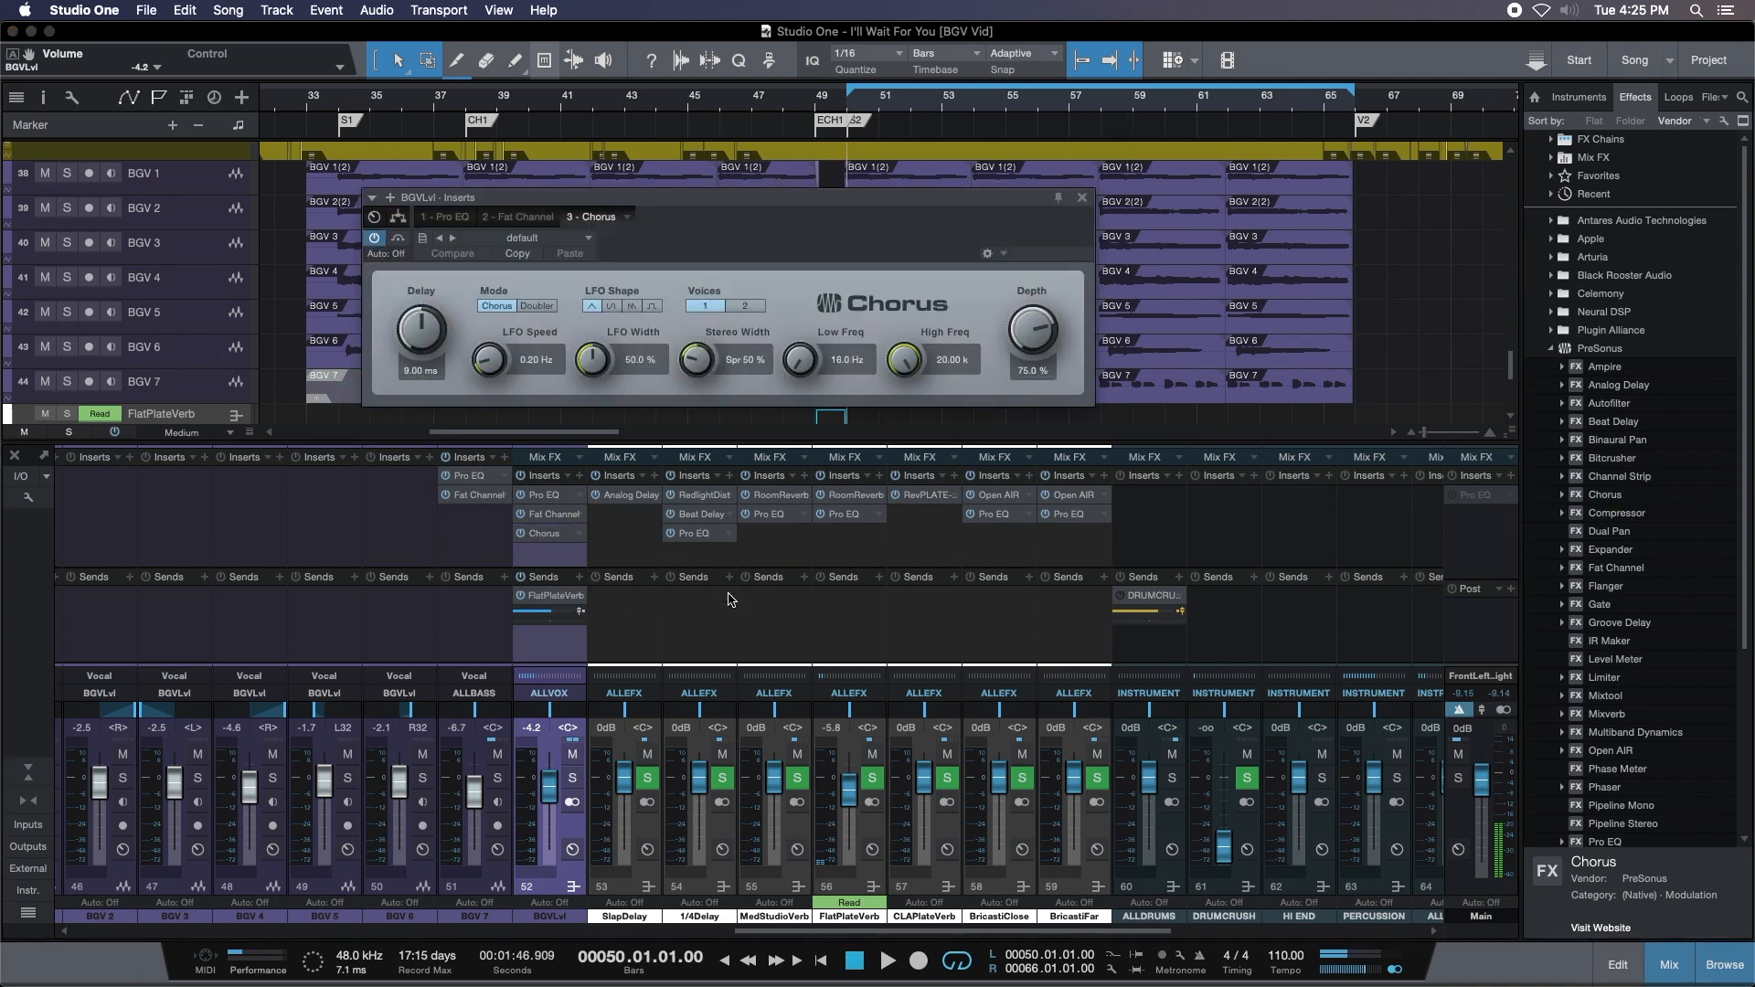
pyautogui.press('s')
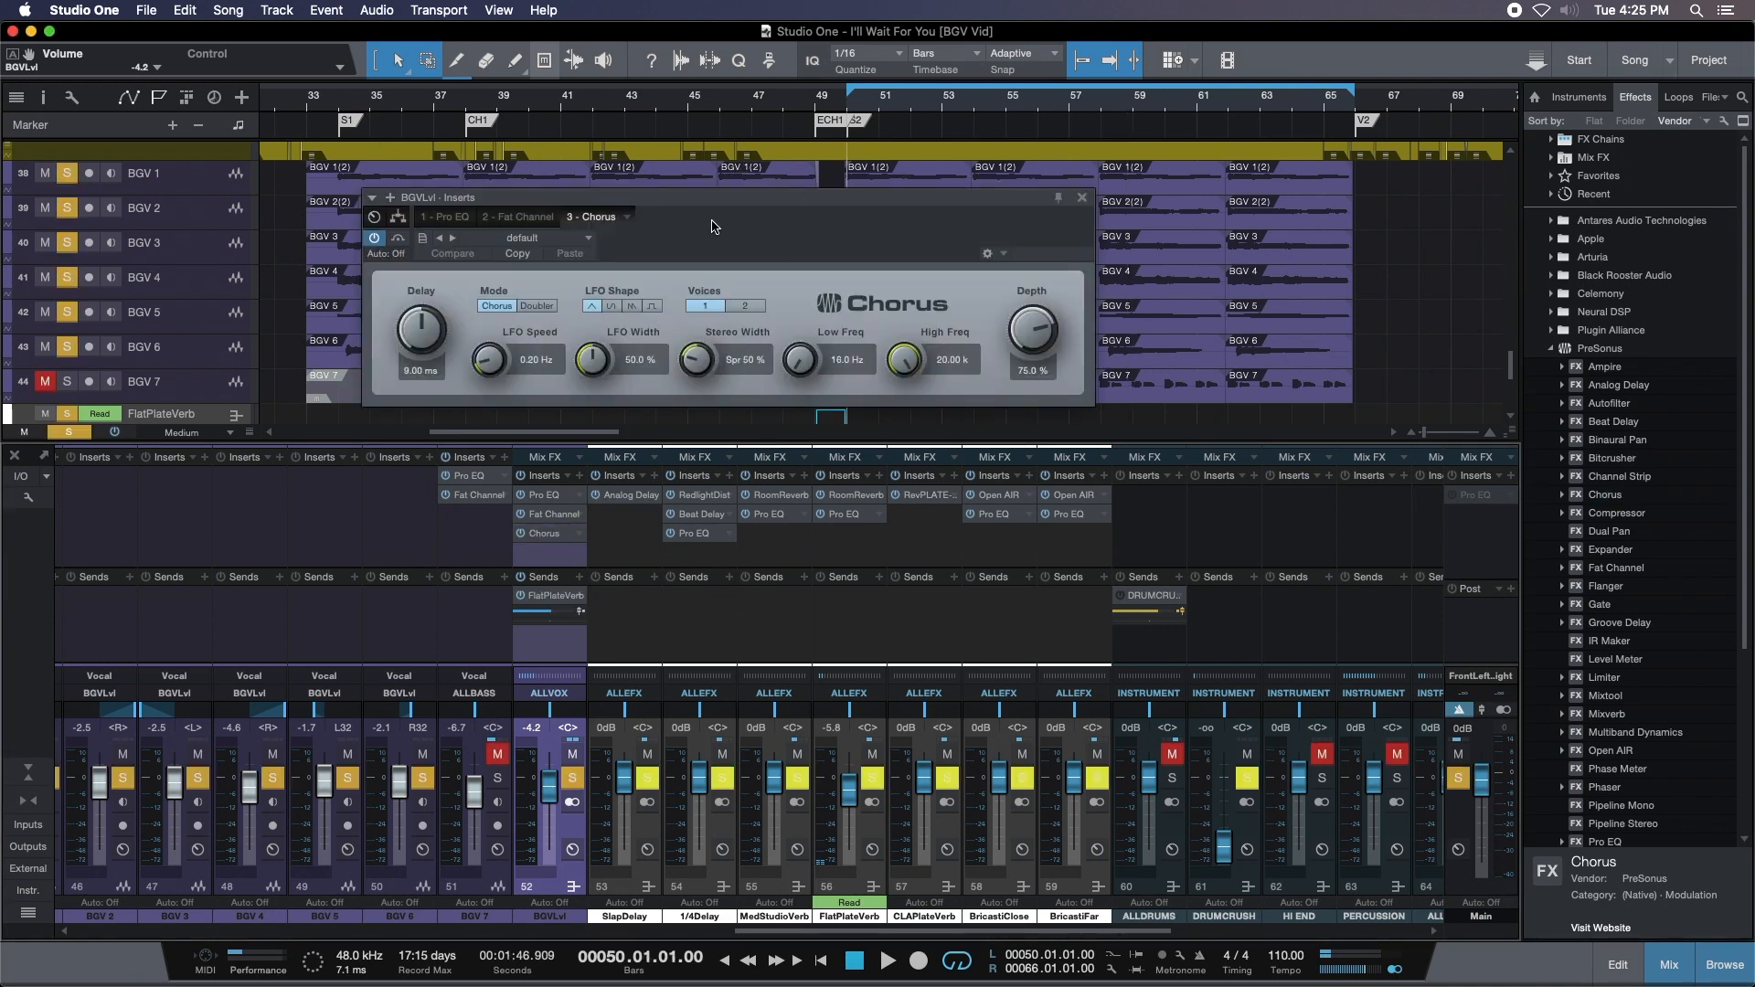
pyautogui.press('space')
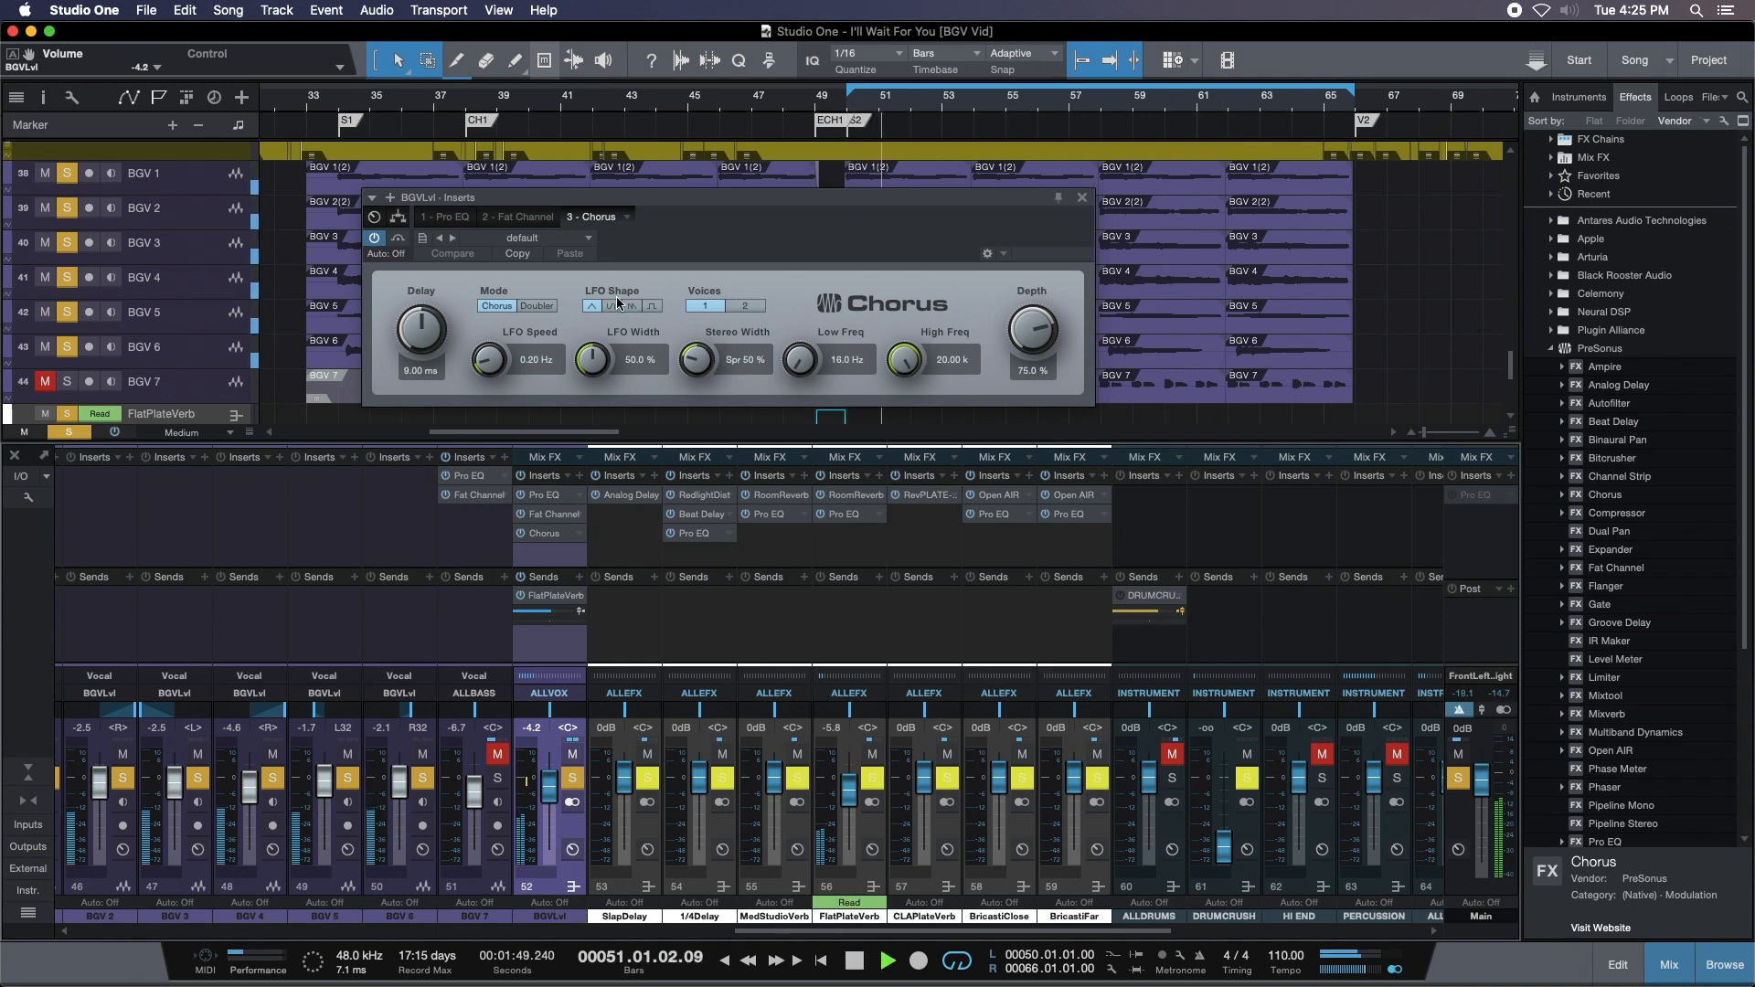
# Set the BGVLvl Chorus to a 13.08 ms delay, two voices and Full Spread stereo width during playback.
pyautogui.moveTo(414, 325); pyautogui.dragTo(416, 313)
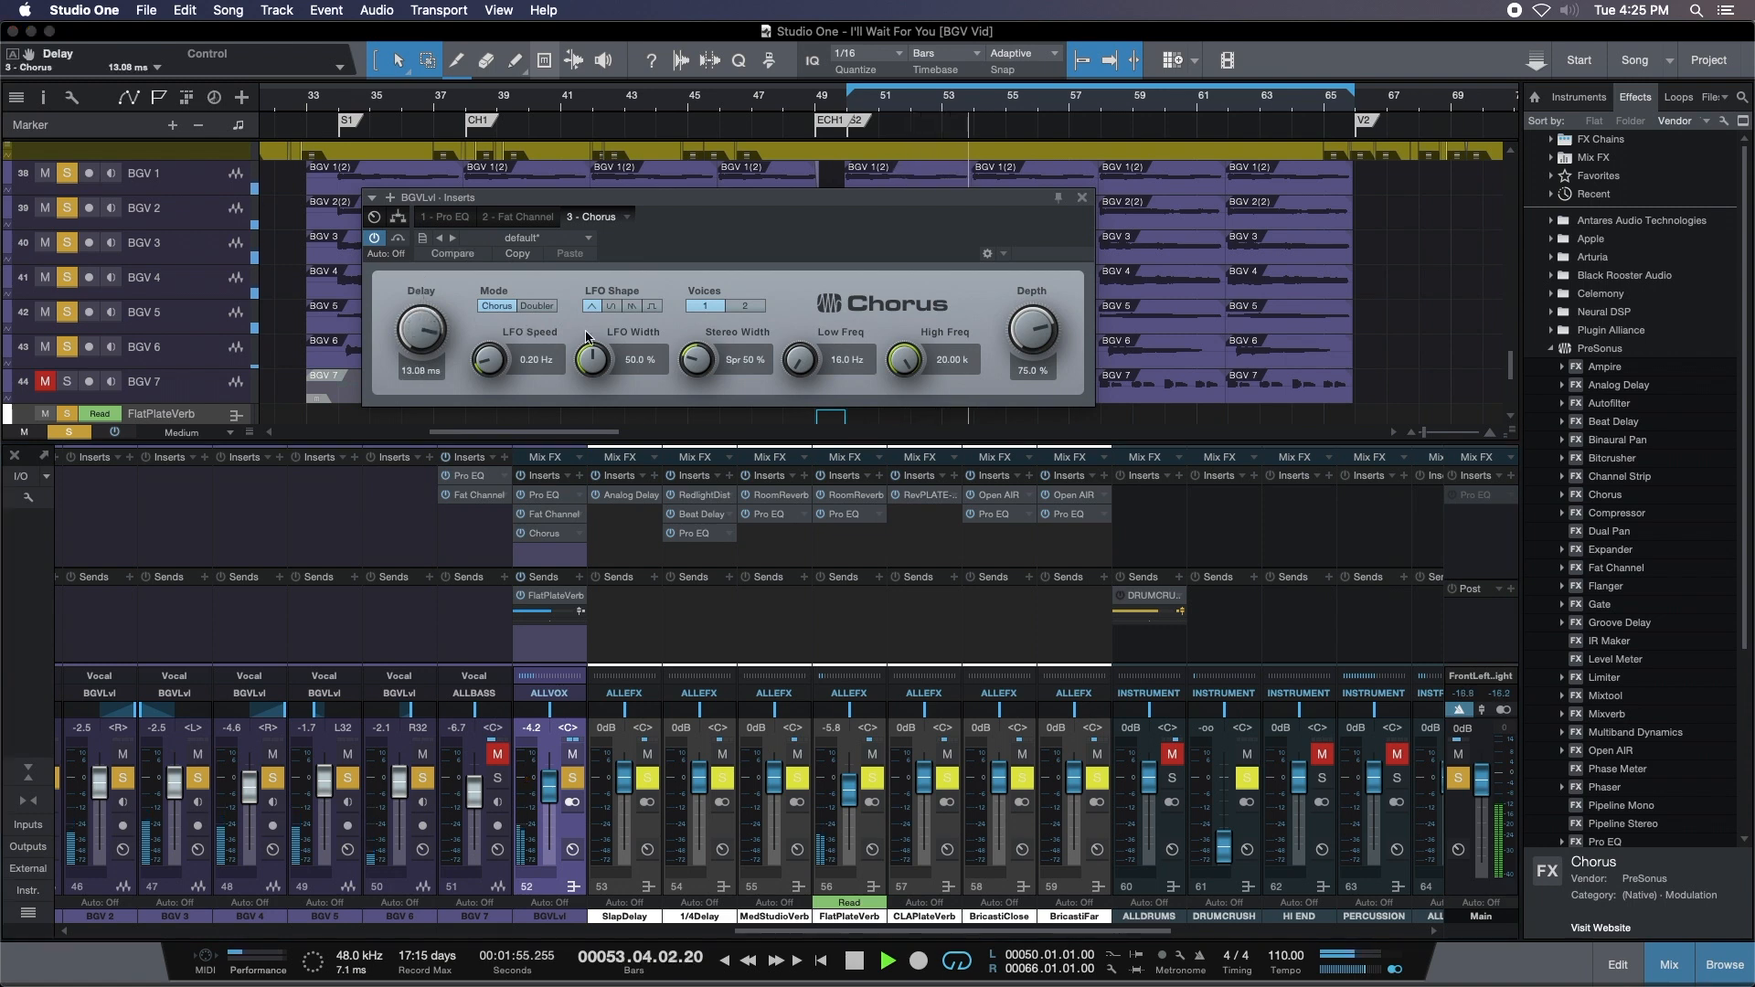
pyautogui.click(743, 305)
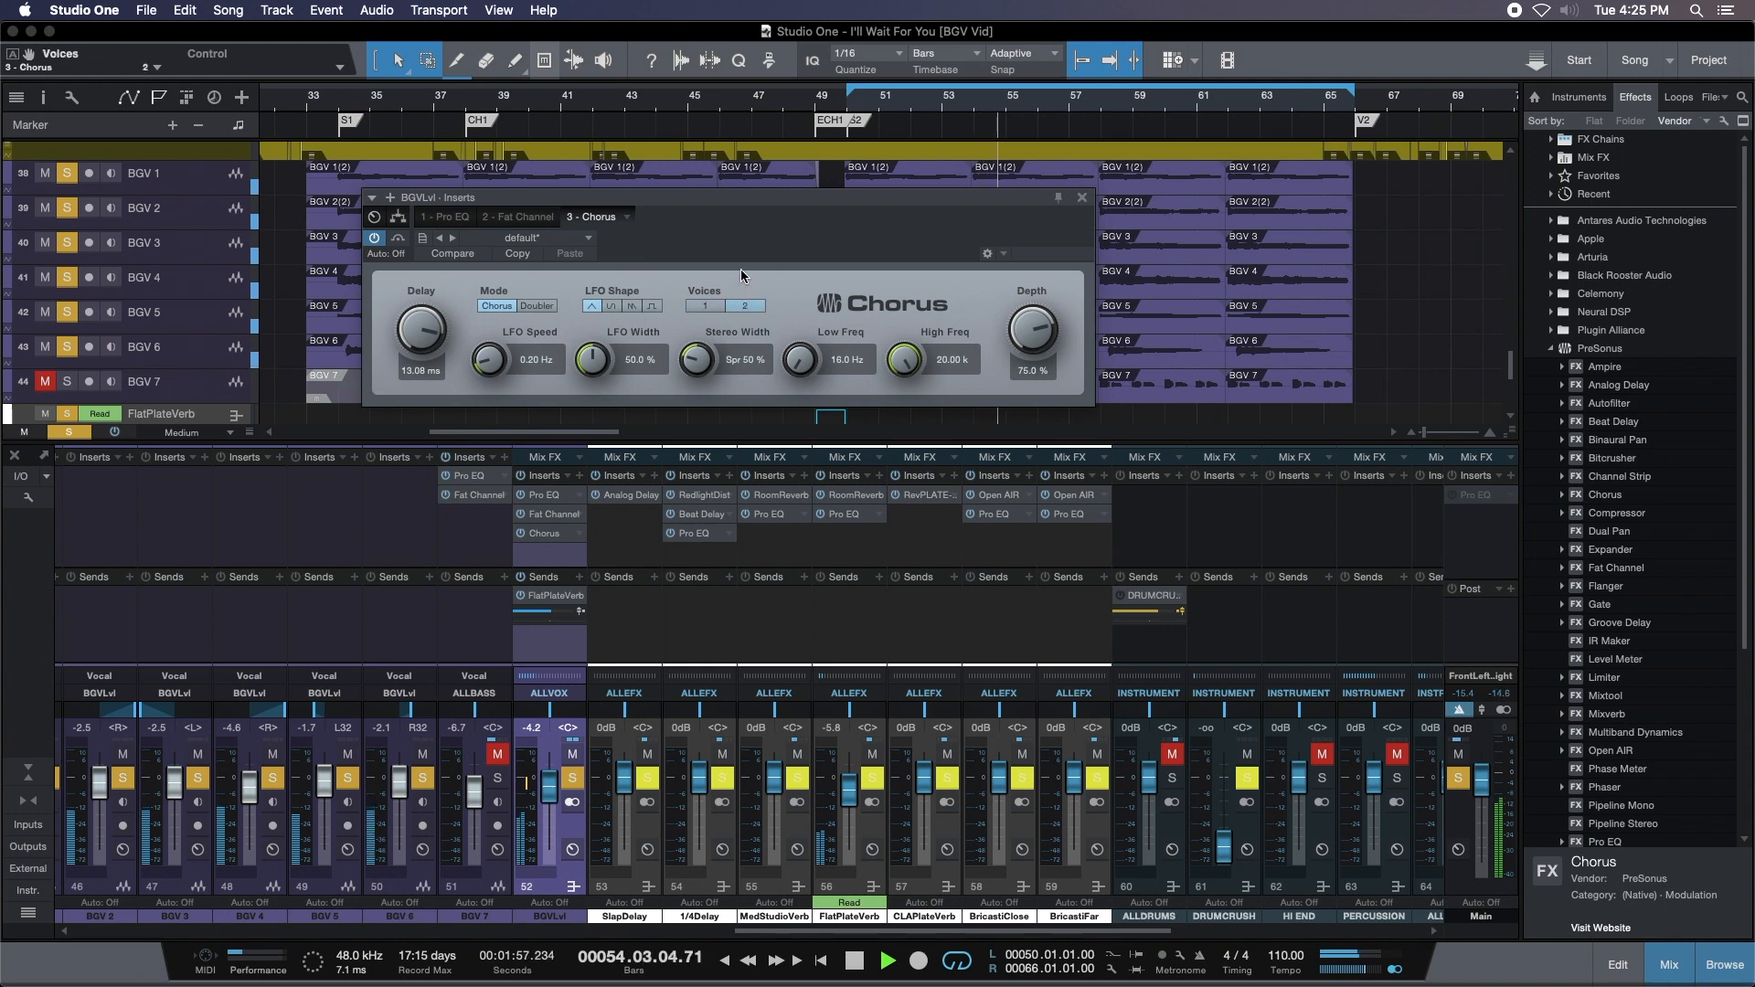
pyautogui.moveTo(749, 254); pyautogui.dragTo(750, 283)
pyautogui.moveTo(701, 398); pyautogui.dragTo(668, 629)
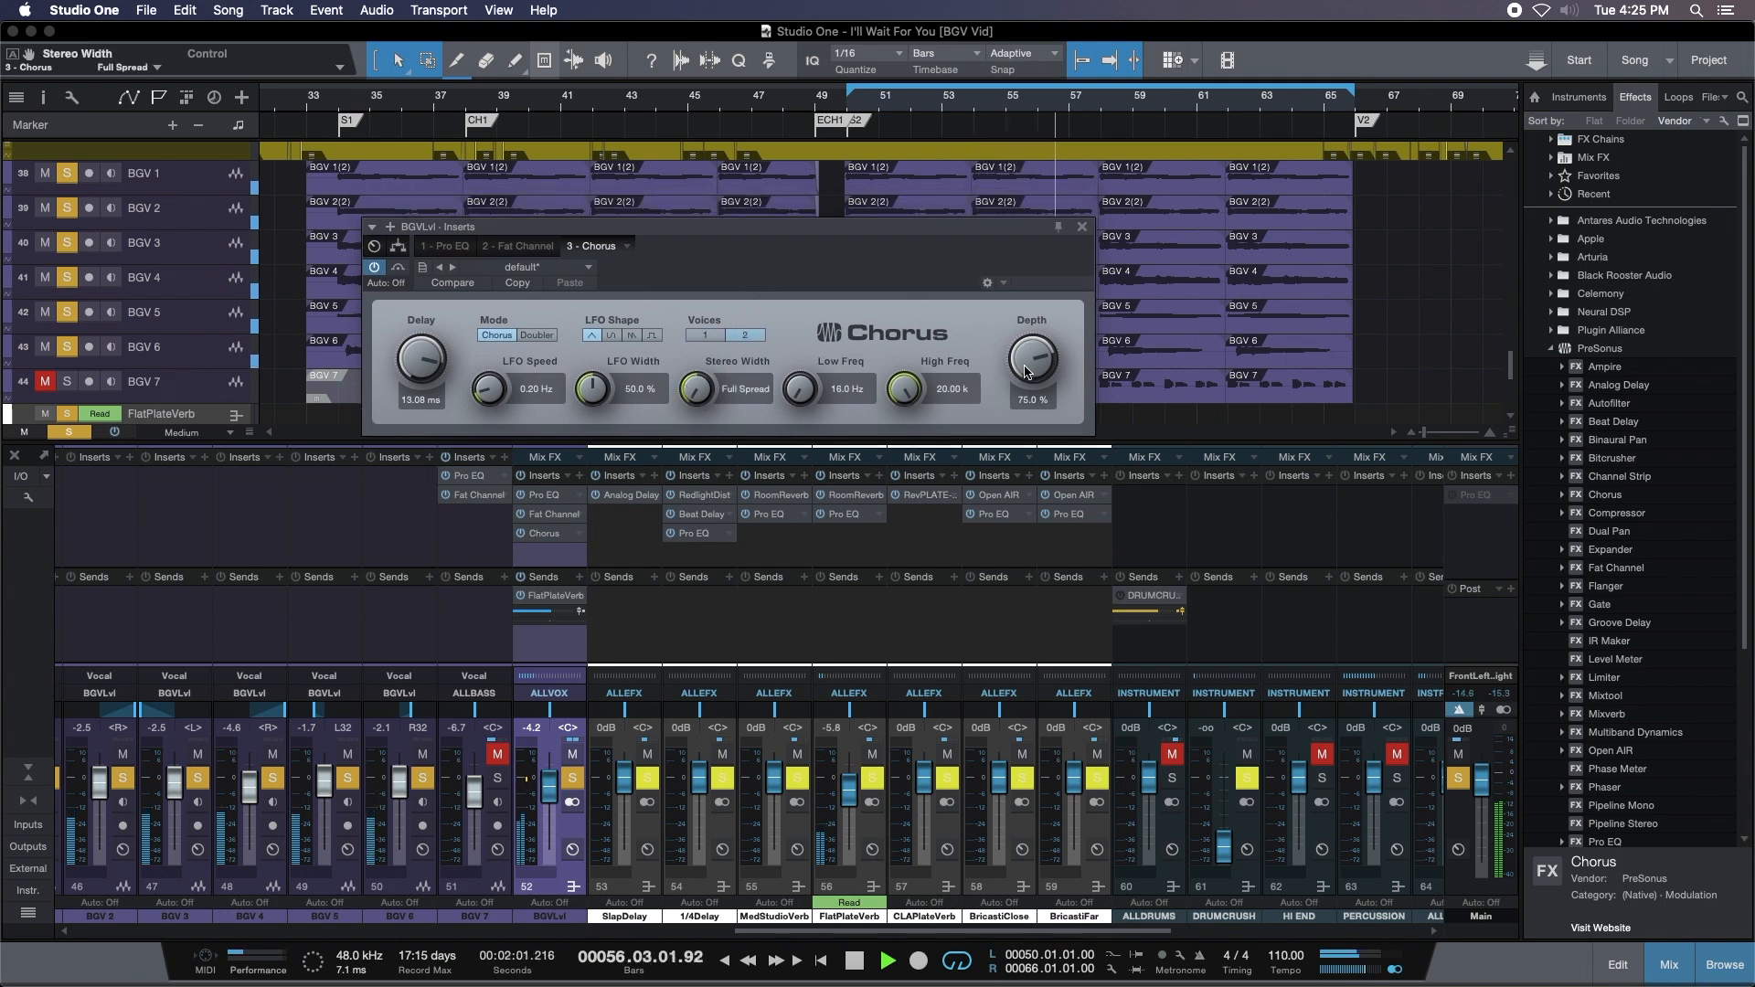
# Lower the Chorus depth to 0%, bring it up to 38% and compare the soloed bus with the Chorus bypassed and active.
pyautogui.moveTo(1025, 368); pyautogui.dragTo(1000, 614)
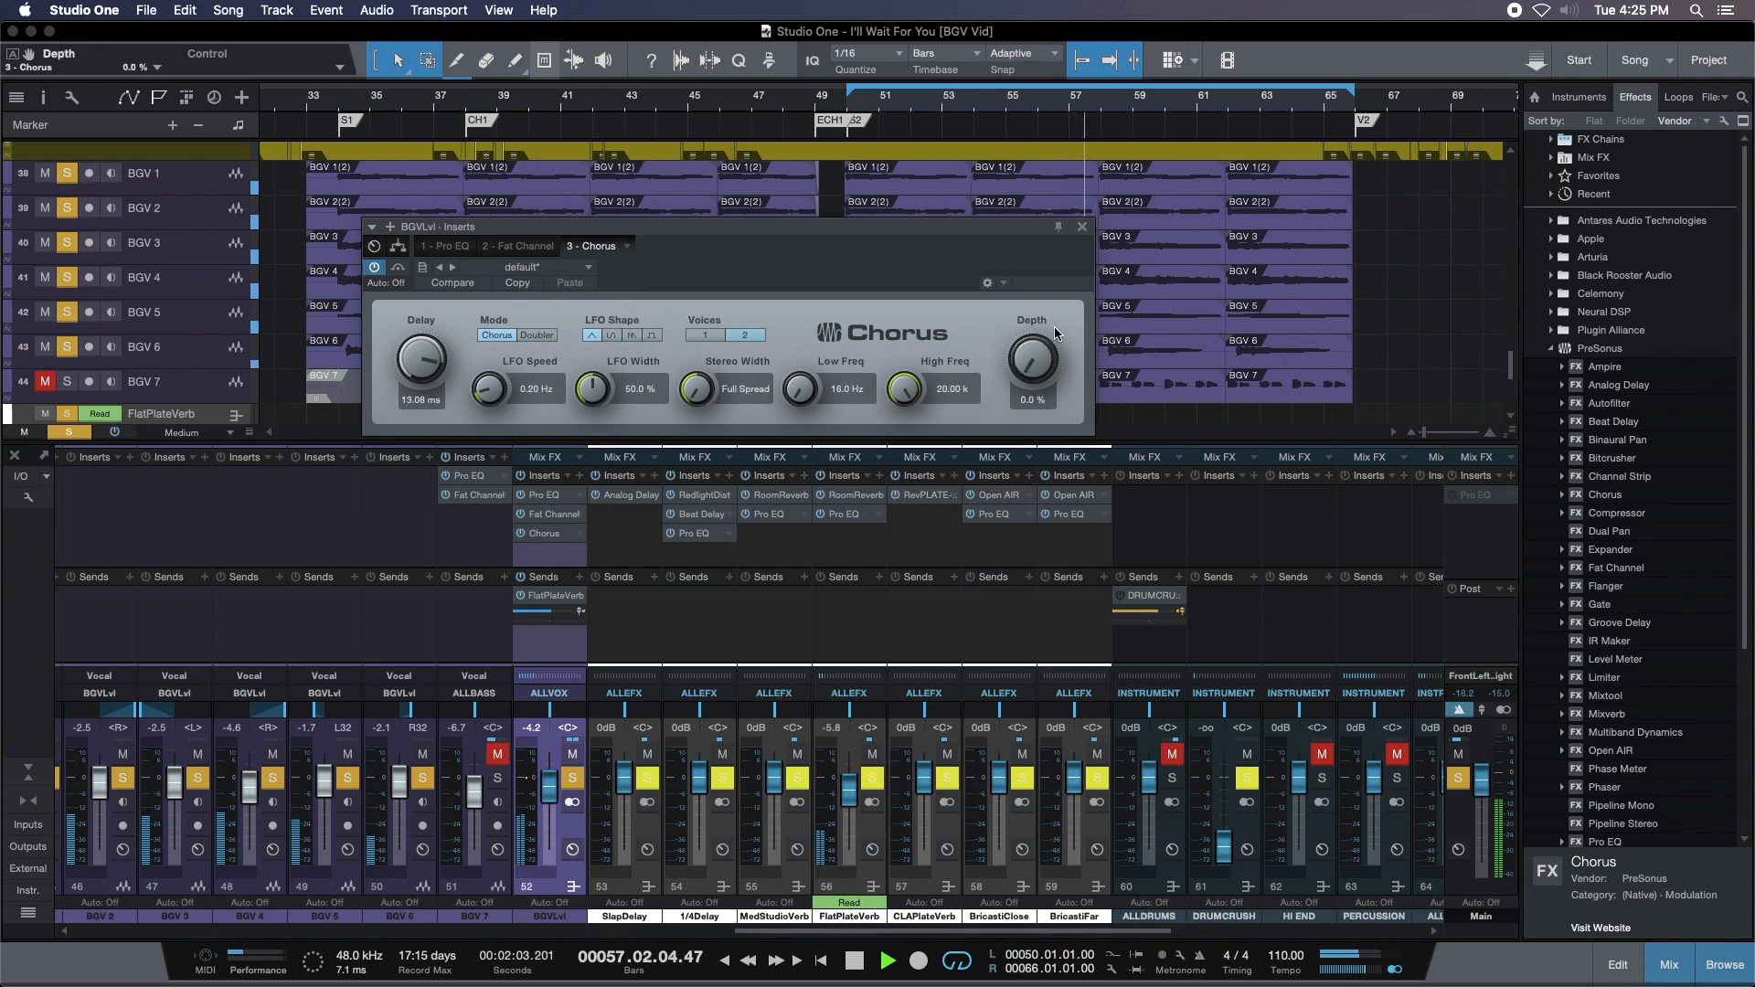
pyautogui.moveTo(1034, 359); pyautogui.dragTo(1034, 340)
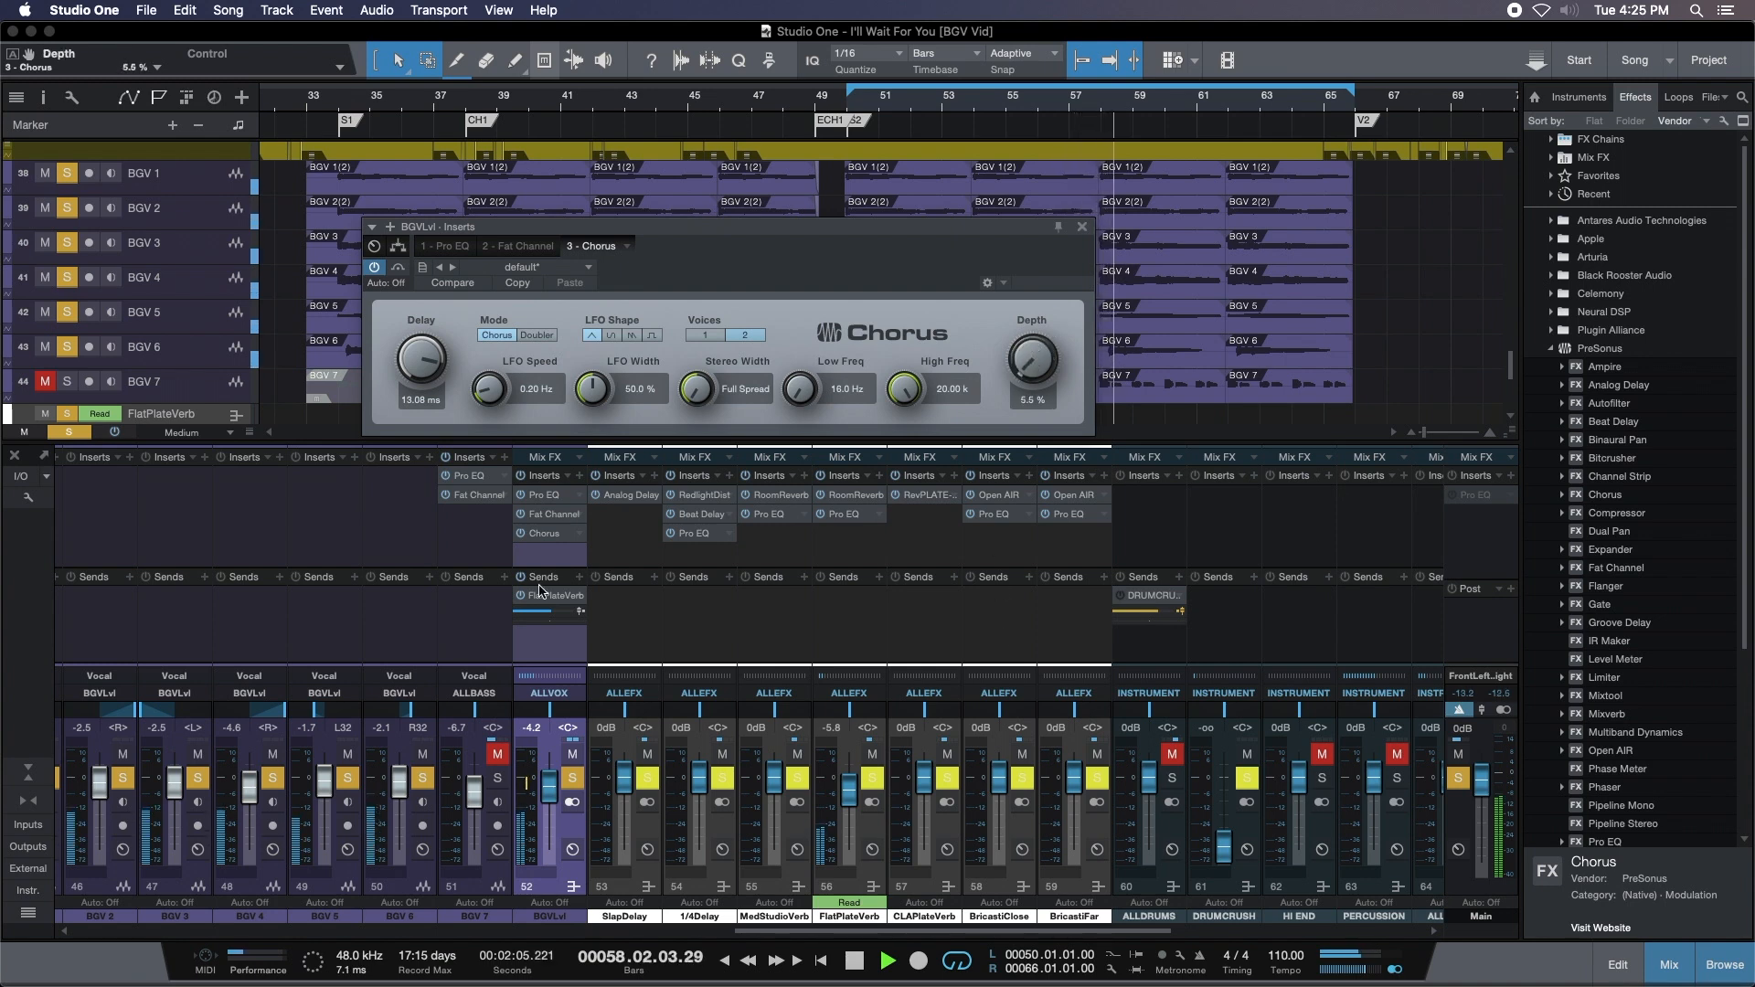
pyautogui.moveTo(1034, 375); pyautogui.dragTo(1032, 320)
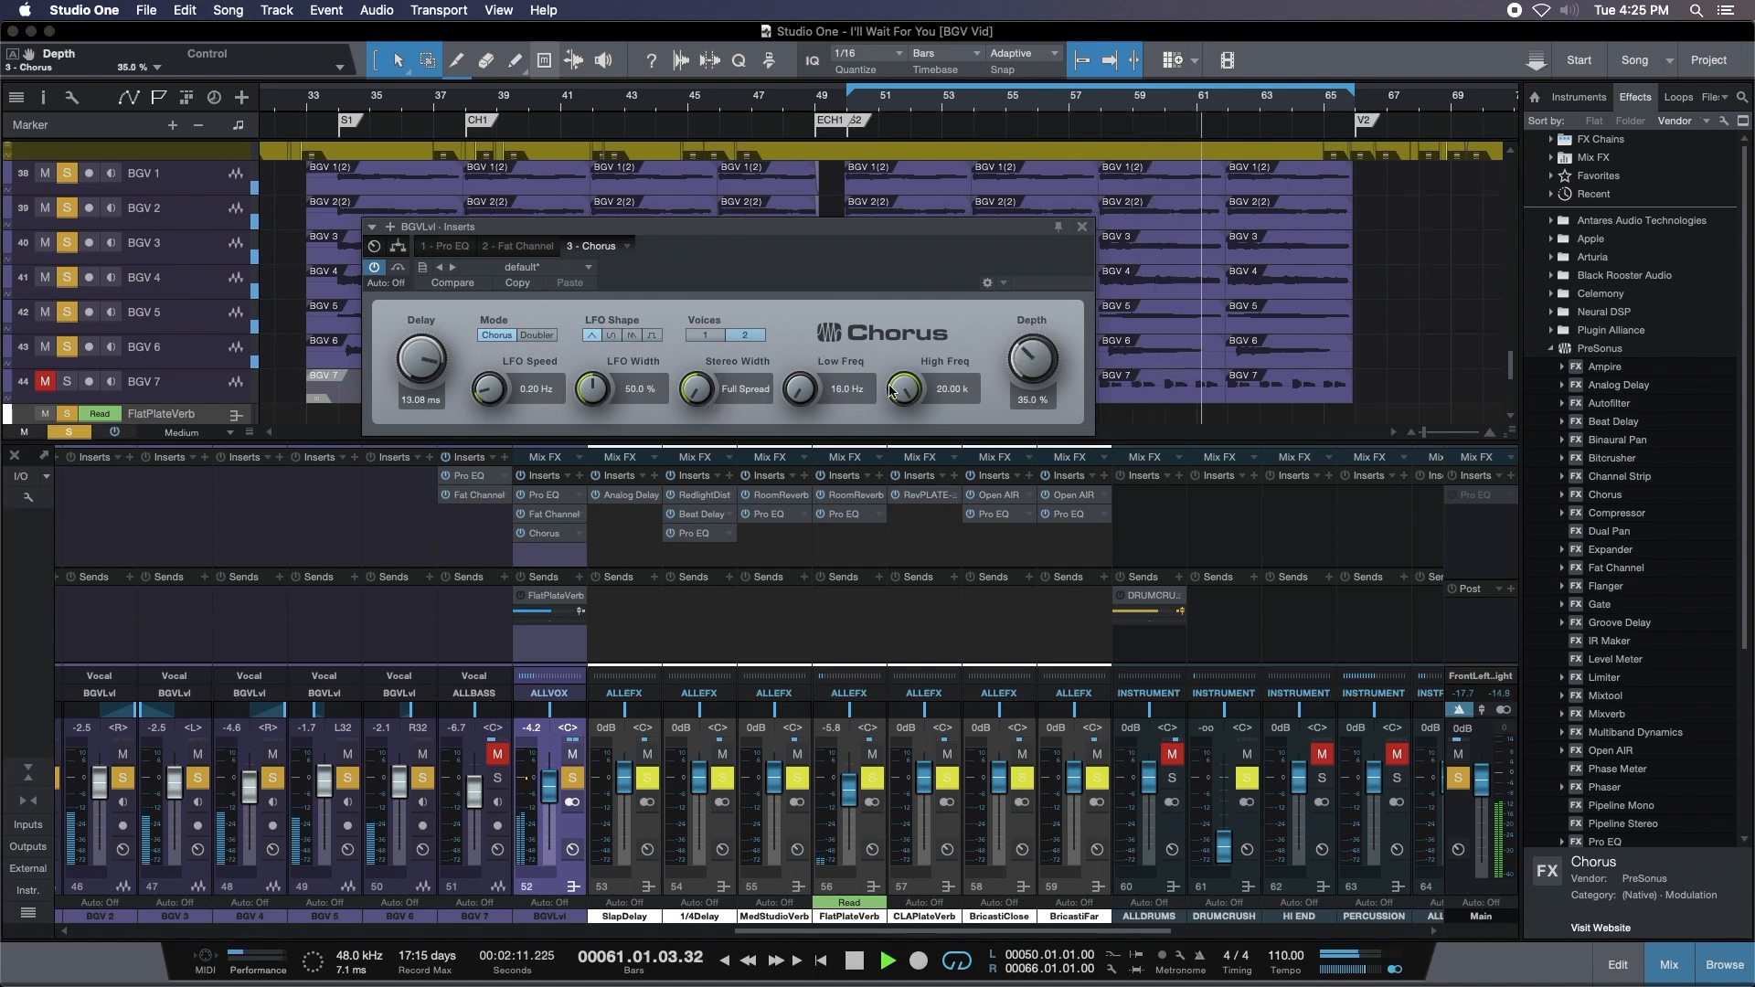
pyautogui.moveTo(1036, 362); pyautogui.dragTo(1036, 360)
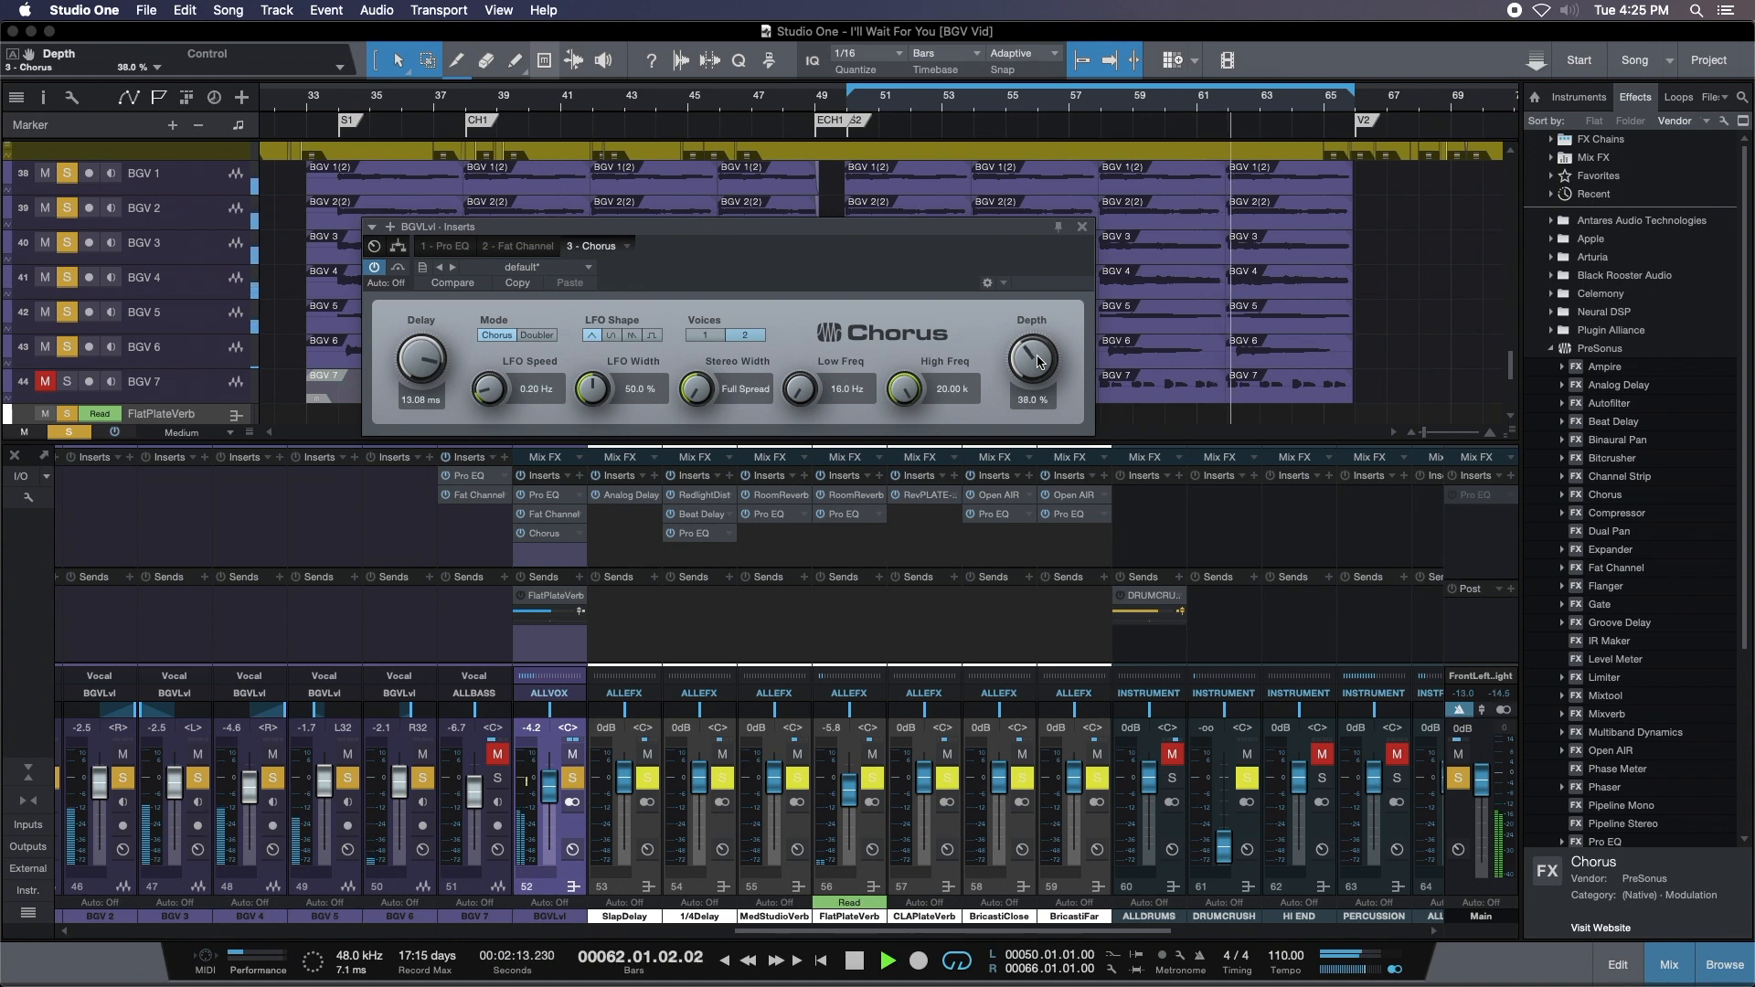
pyautogui.click(399, 268)
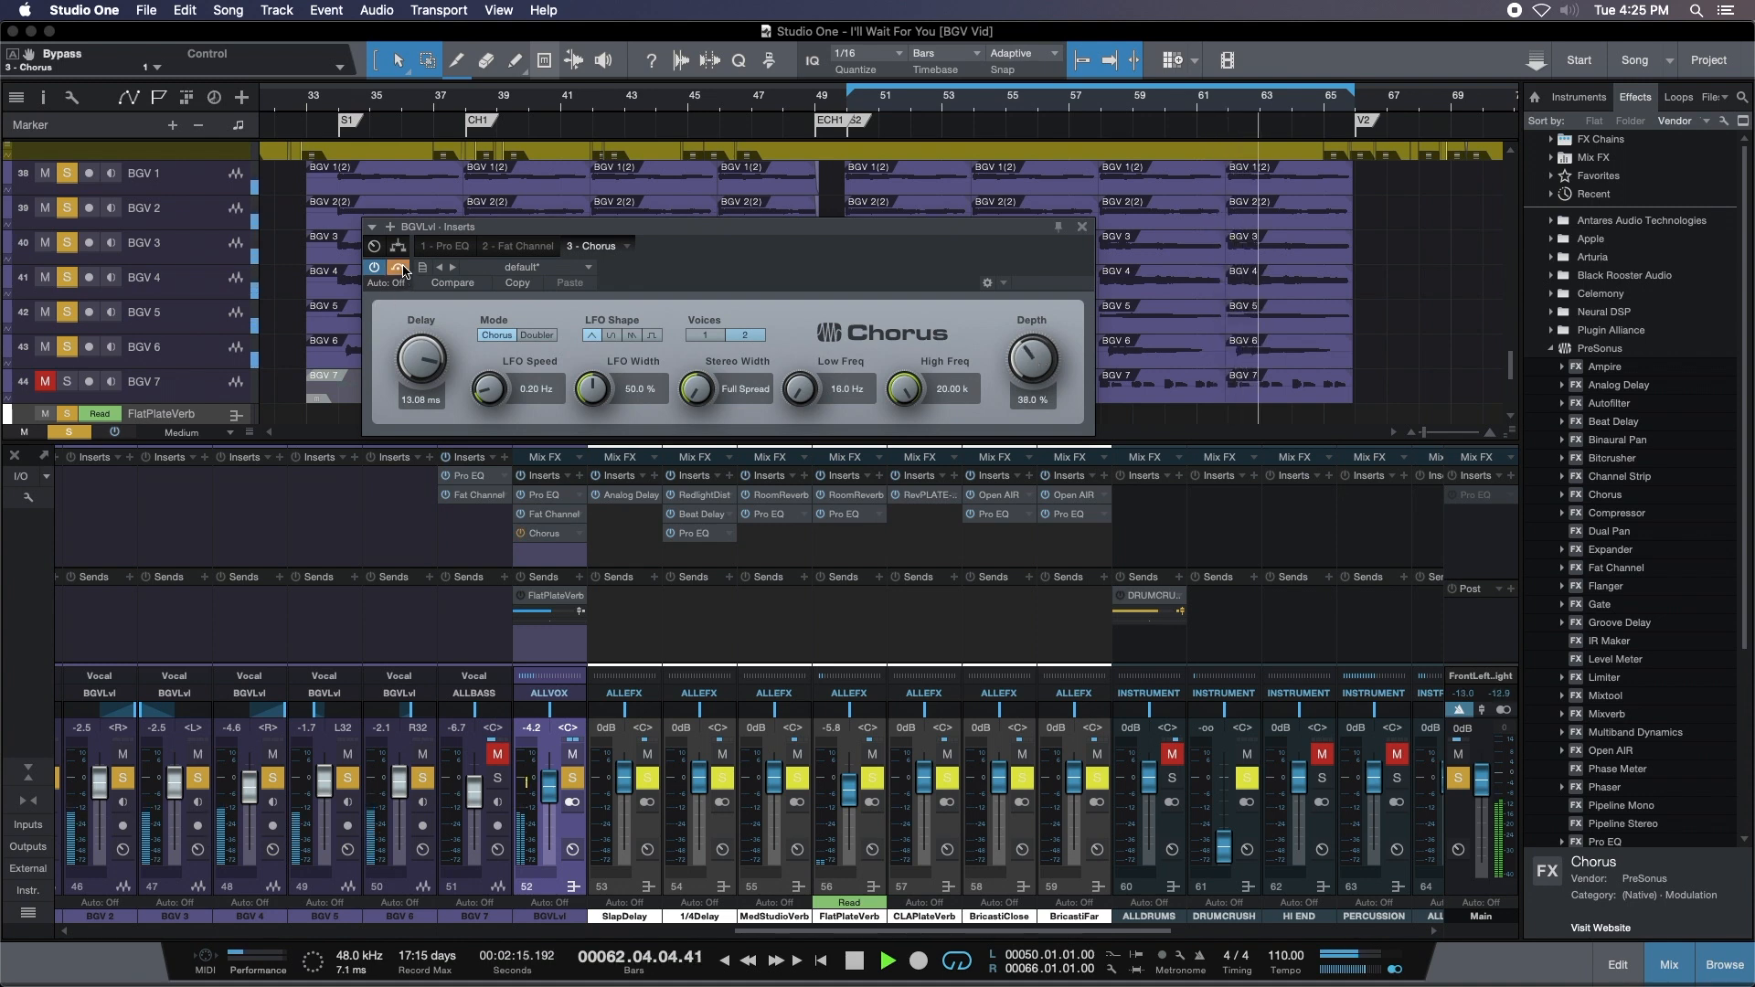
pyautogui.click(399, 268)
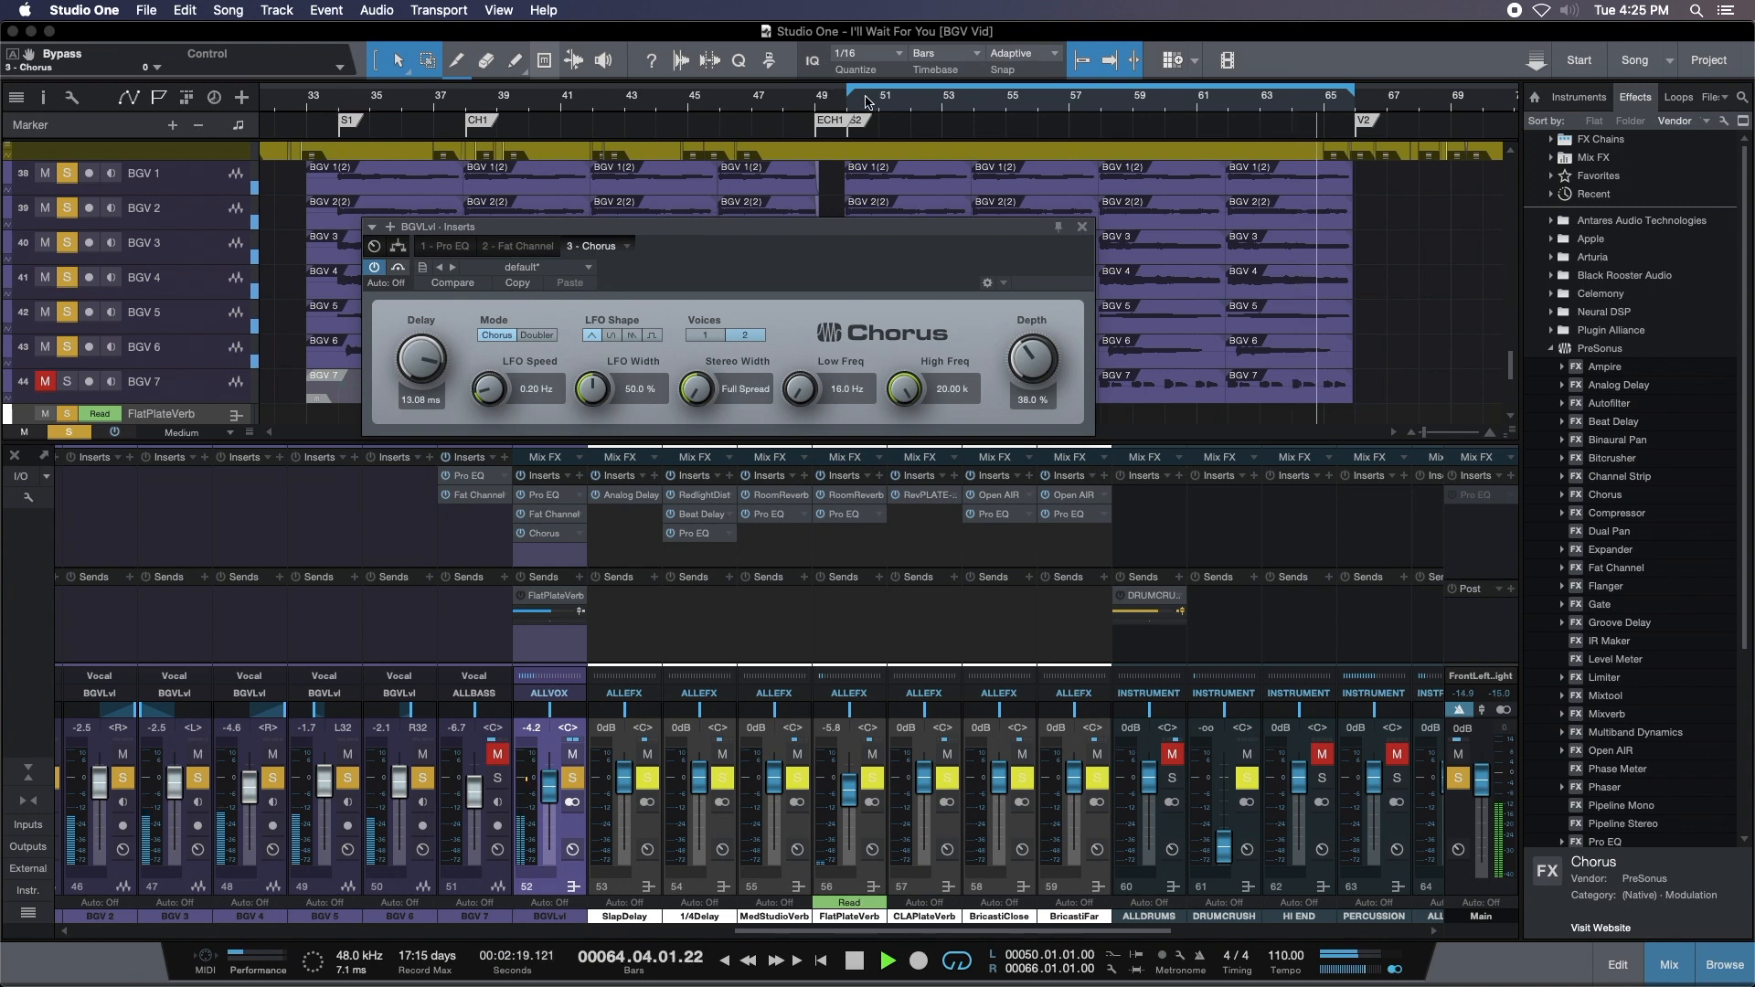
# Unsolo the BGVLvl bus and raise its fader to +0.8 dB while the full mix plays.
pyautogui.click(572, 778)
pyautogui.scroll(1, 1047, 369)
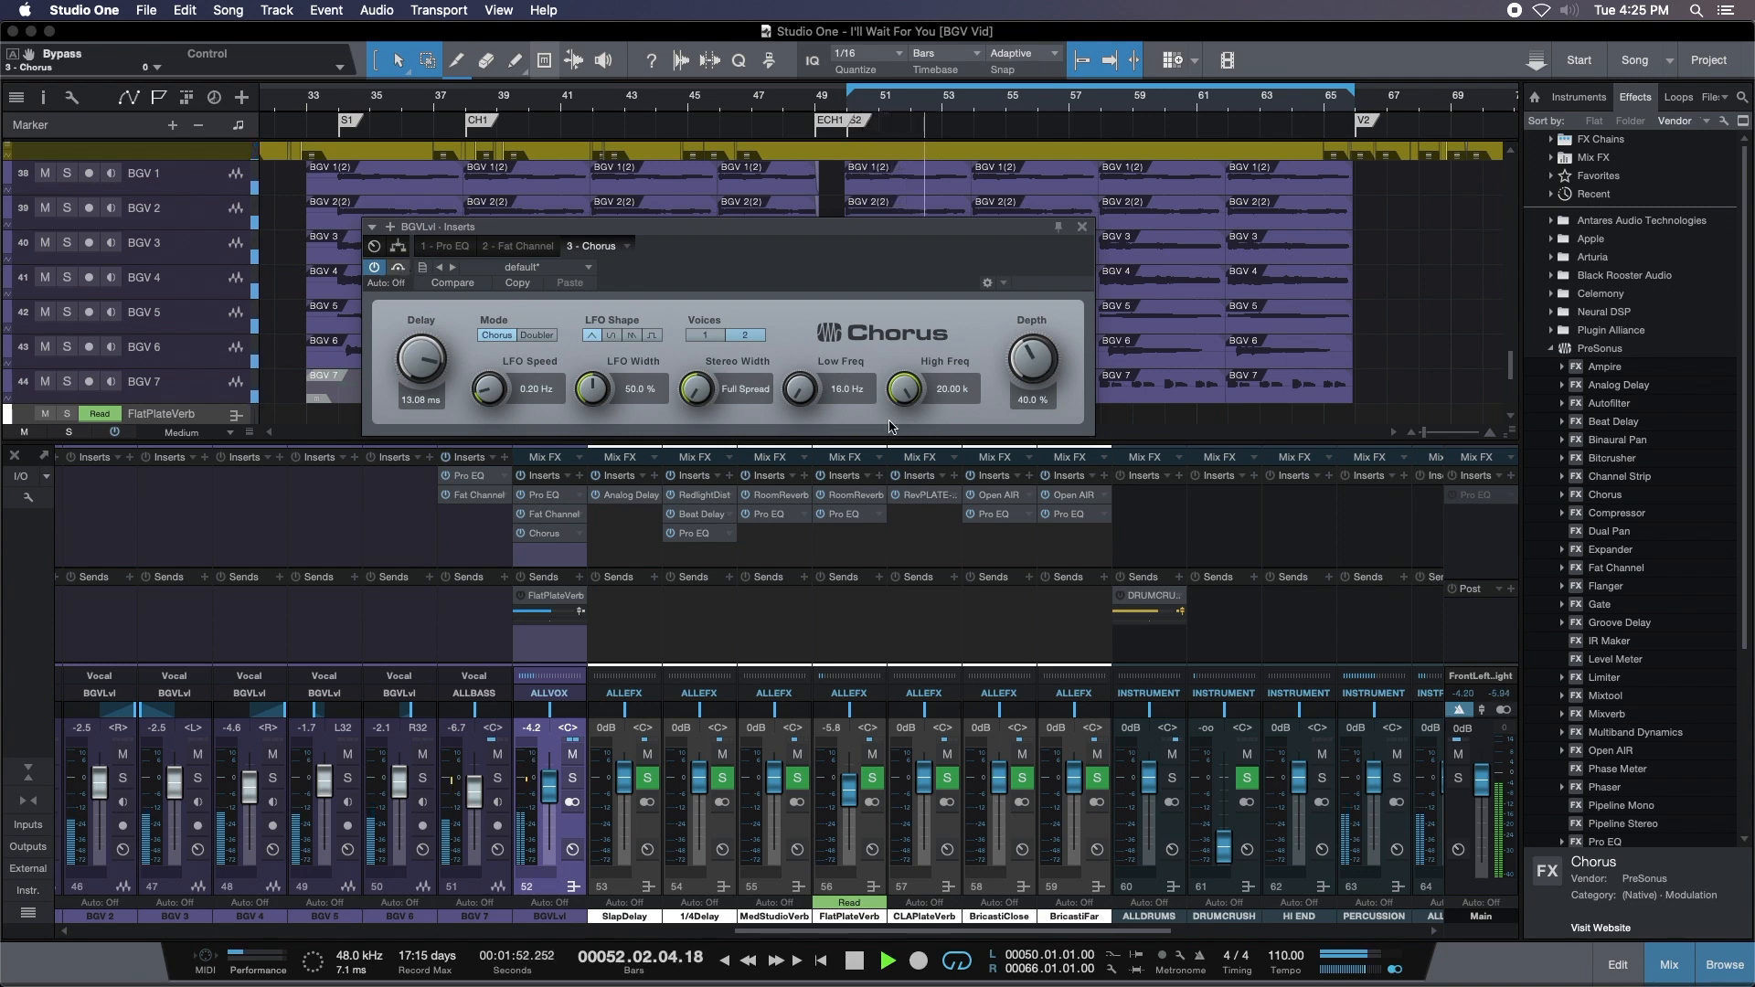
pyautogui.moveTo(546, 790); pyautogui.dragTo(548, 779)
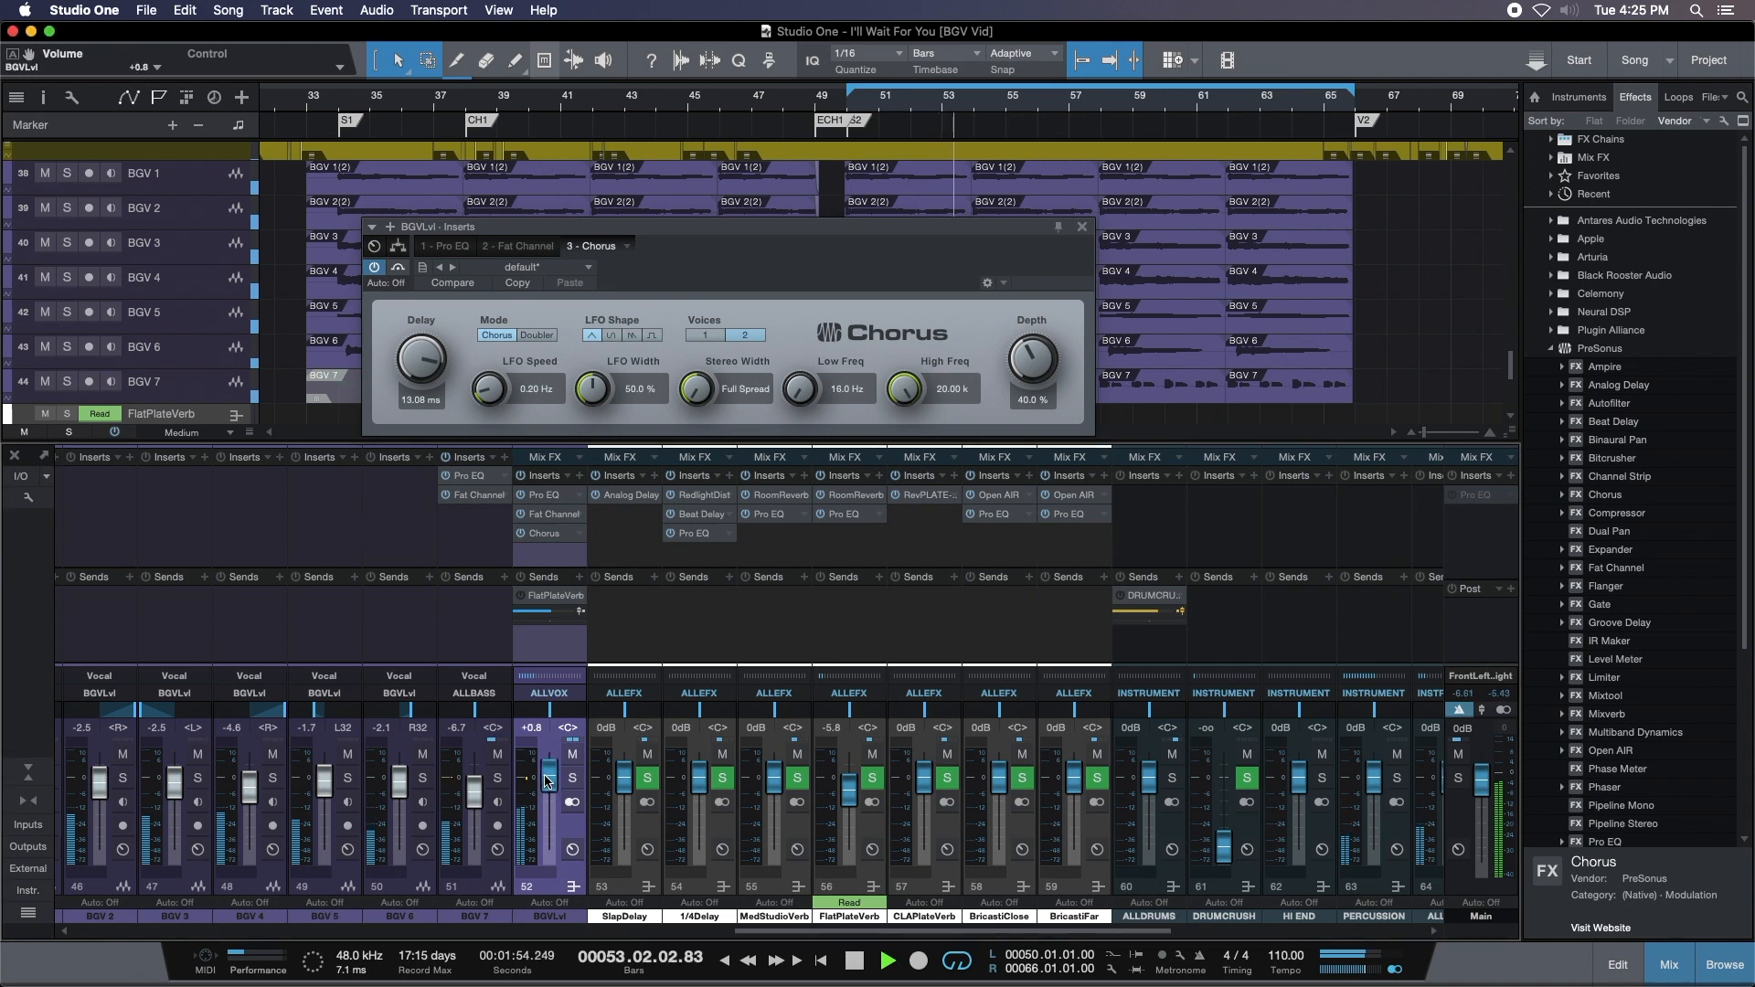
# Compare the Chorus bypassed and active in the full mix and set its depth to 50%.
pyautogui.click(399, 270)
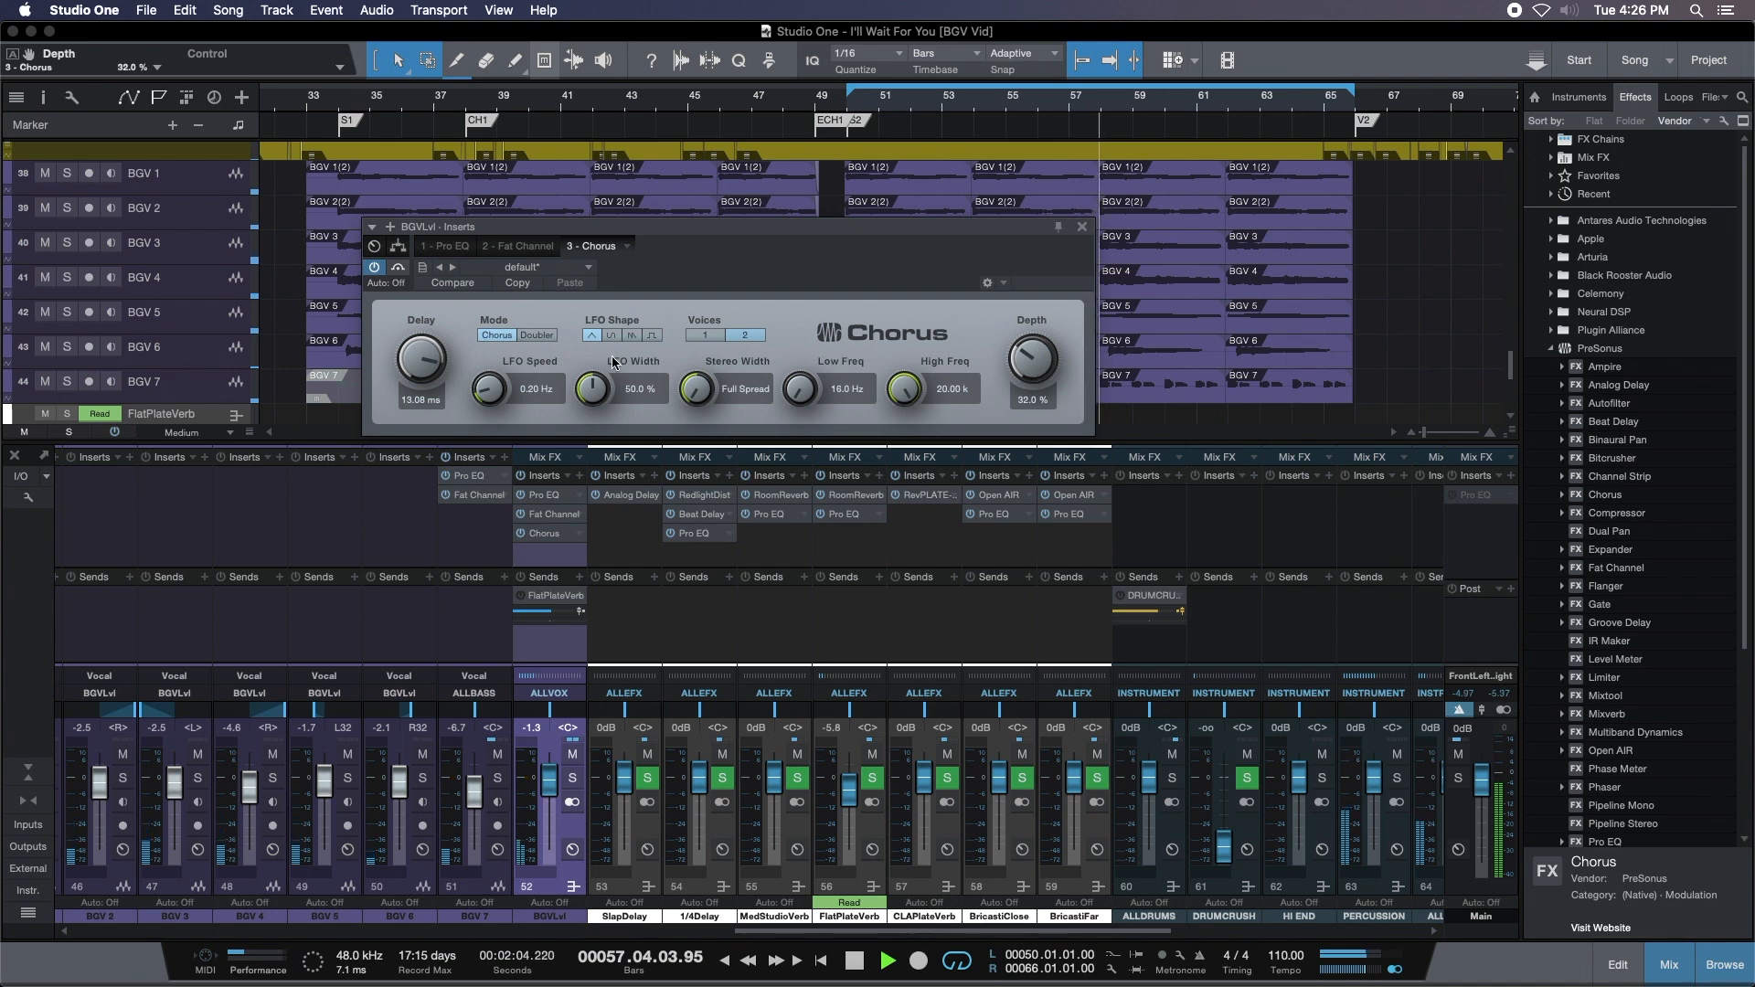
pyautogui.click(399, 268)
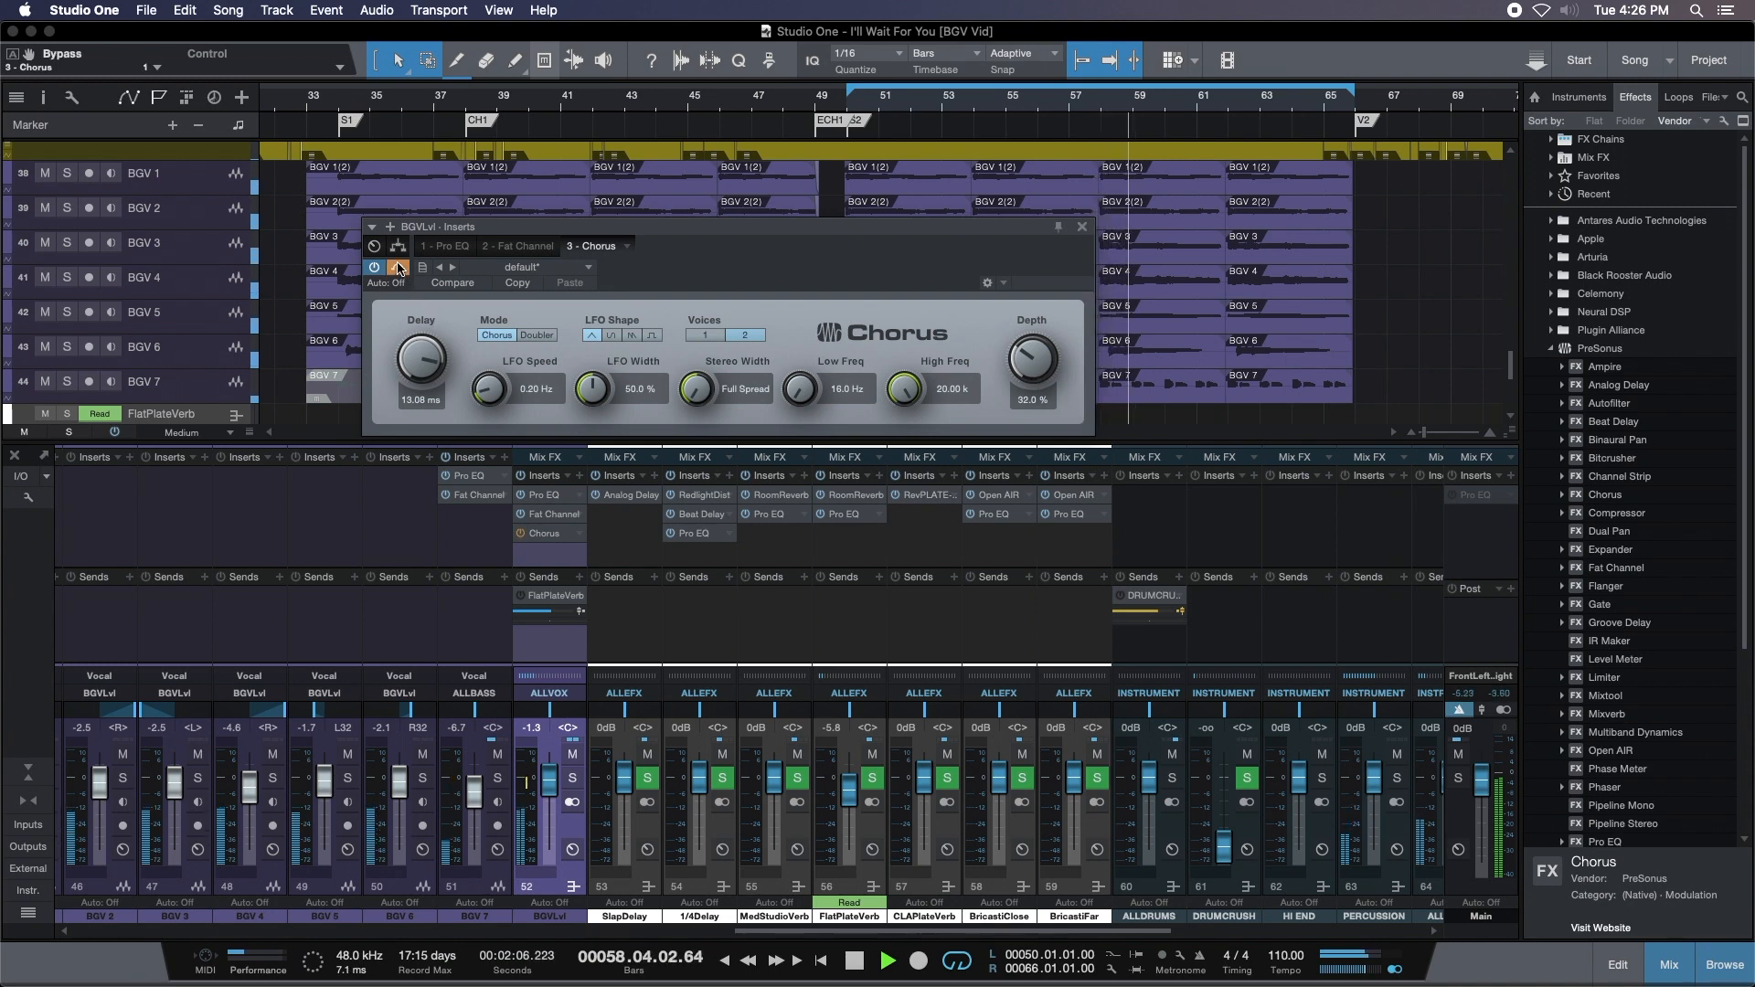
pyautogui.click(399, 268)
pyautogui.moveTo(1042, 360); pyautogui.dragTo(1045, 367)
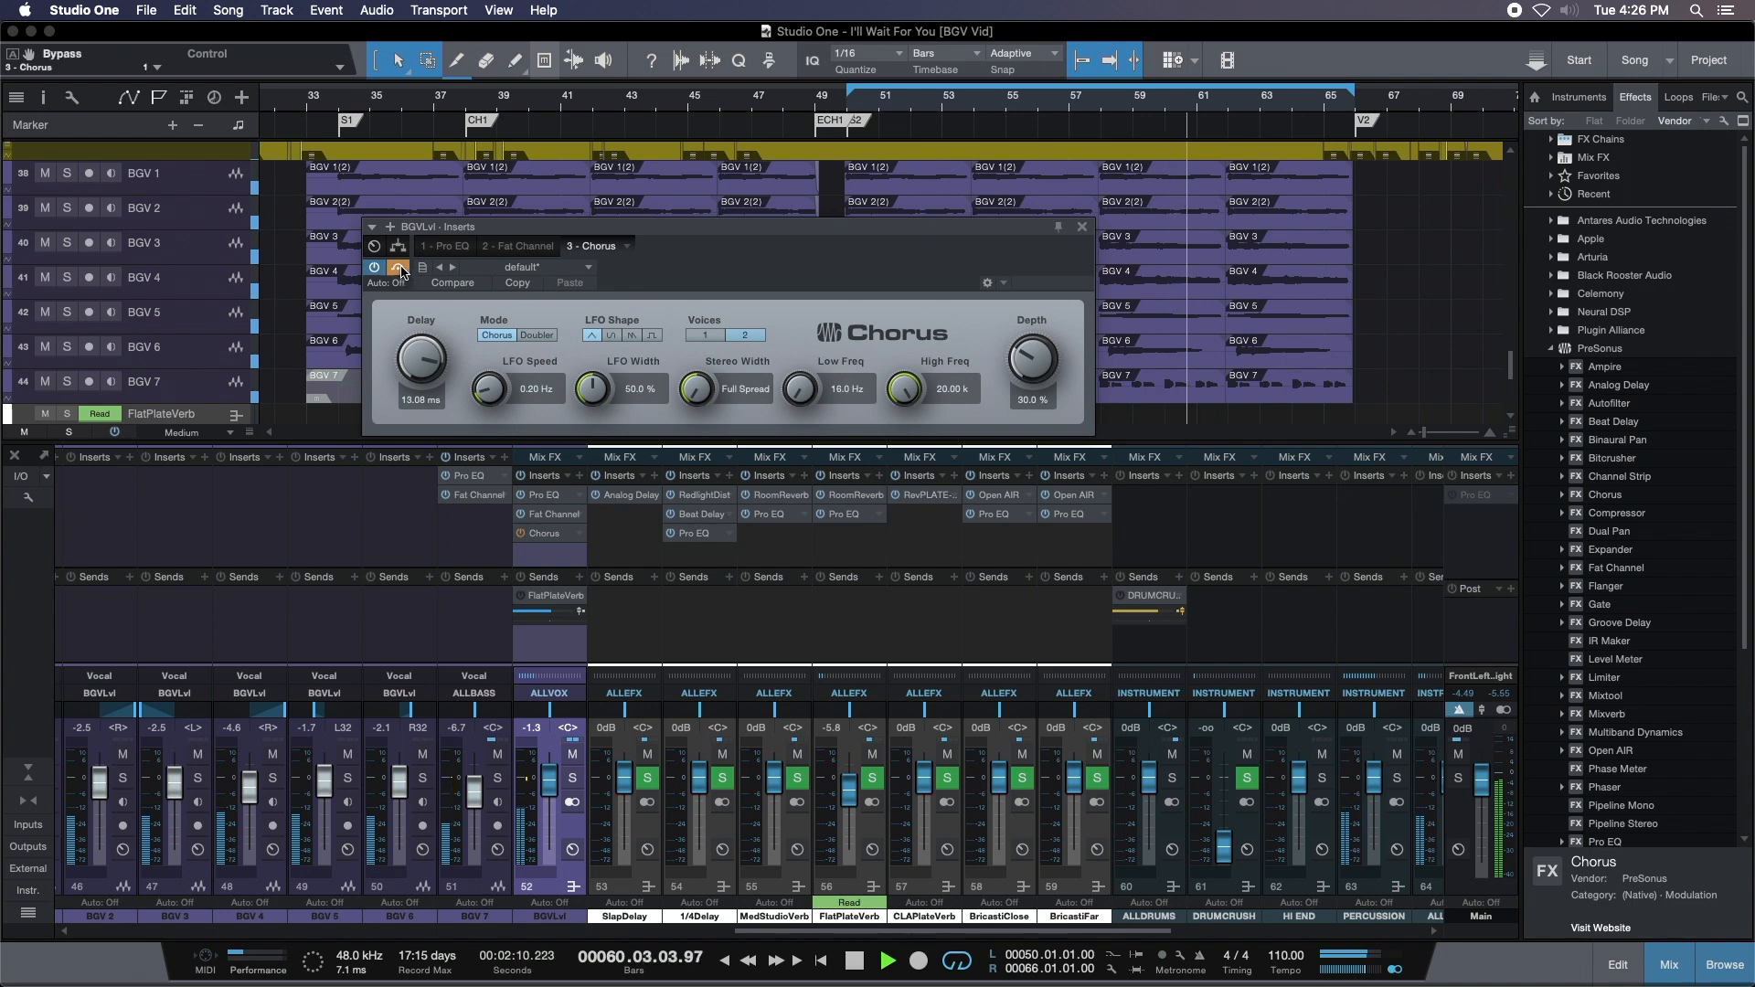
# Set the BGVLvl fader to -3.3 dB while comparing the bus with the Chorus bypassed and active.
pyautogui.moveTo(549, 779); pyautogui.dragTo(551, 791)
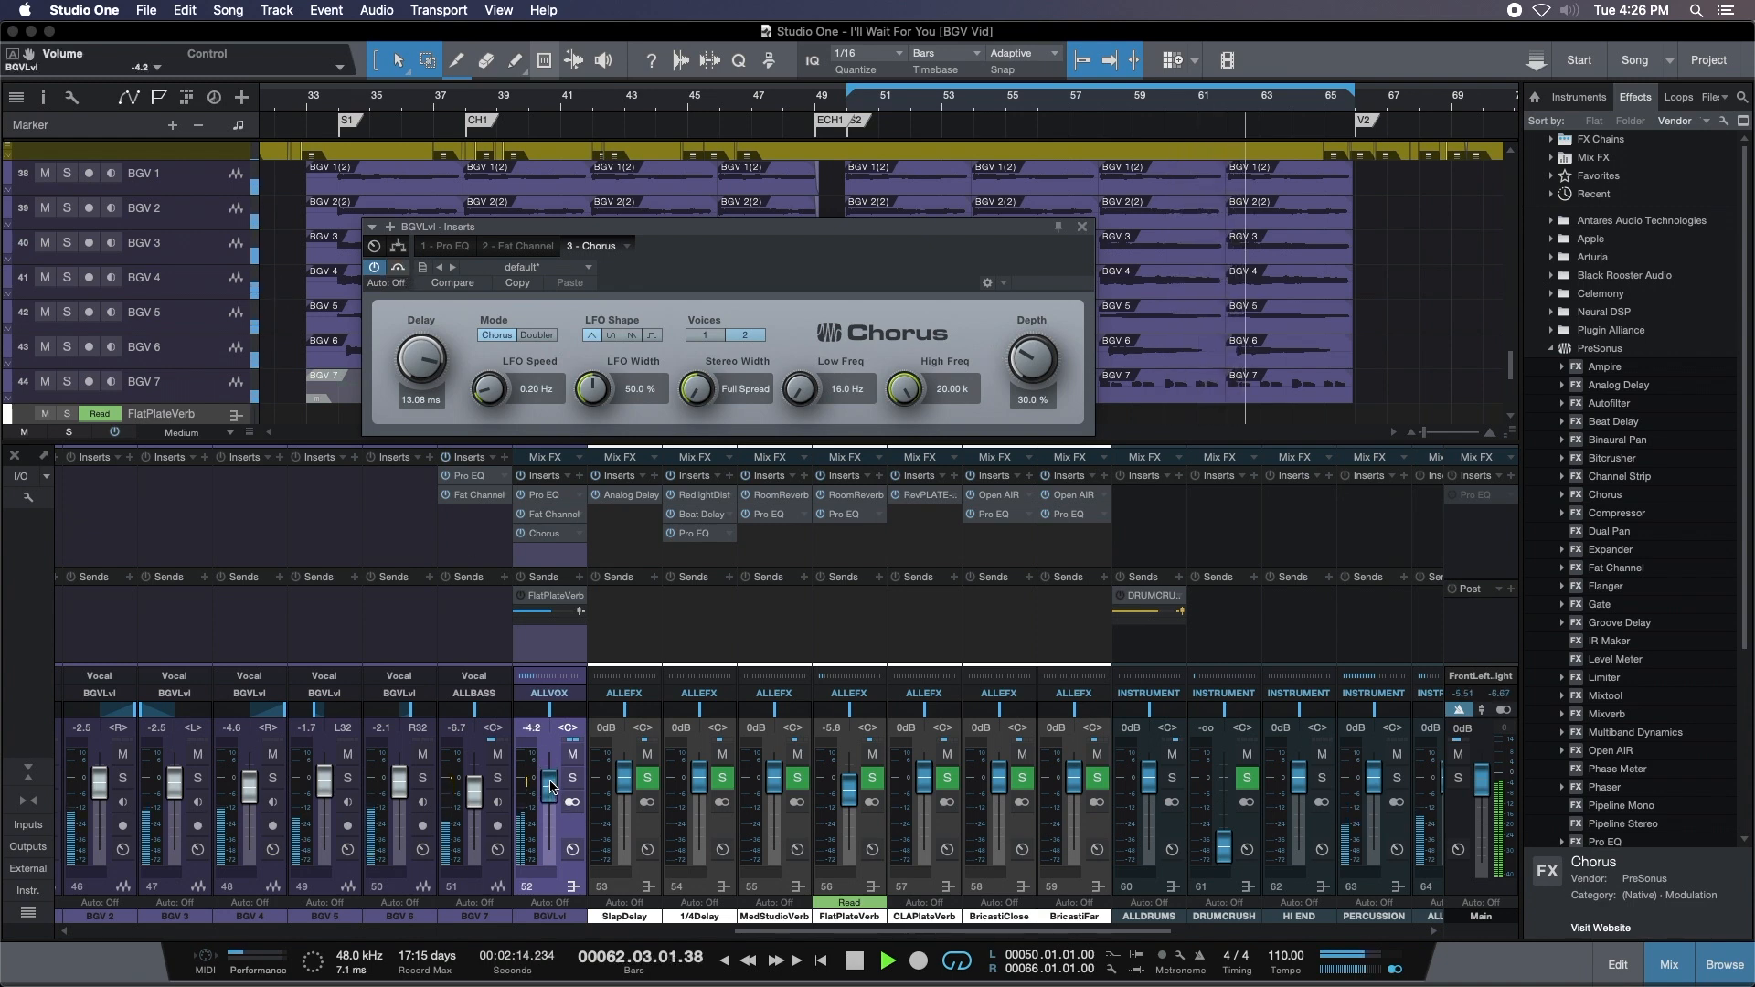
pyautogui.click(400, 268)
pyautogui.click(399, 268)
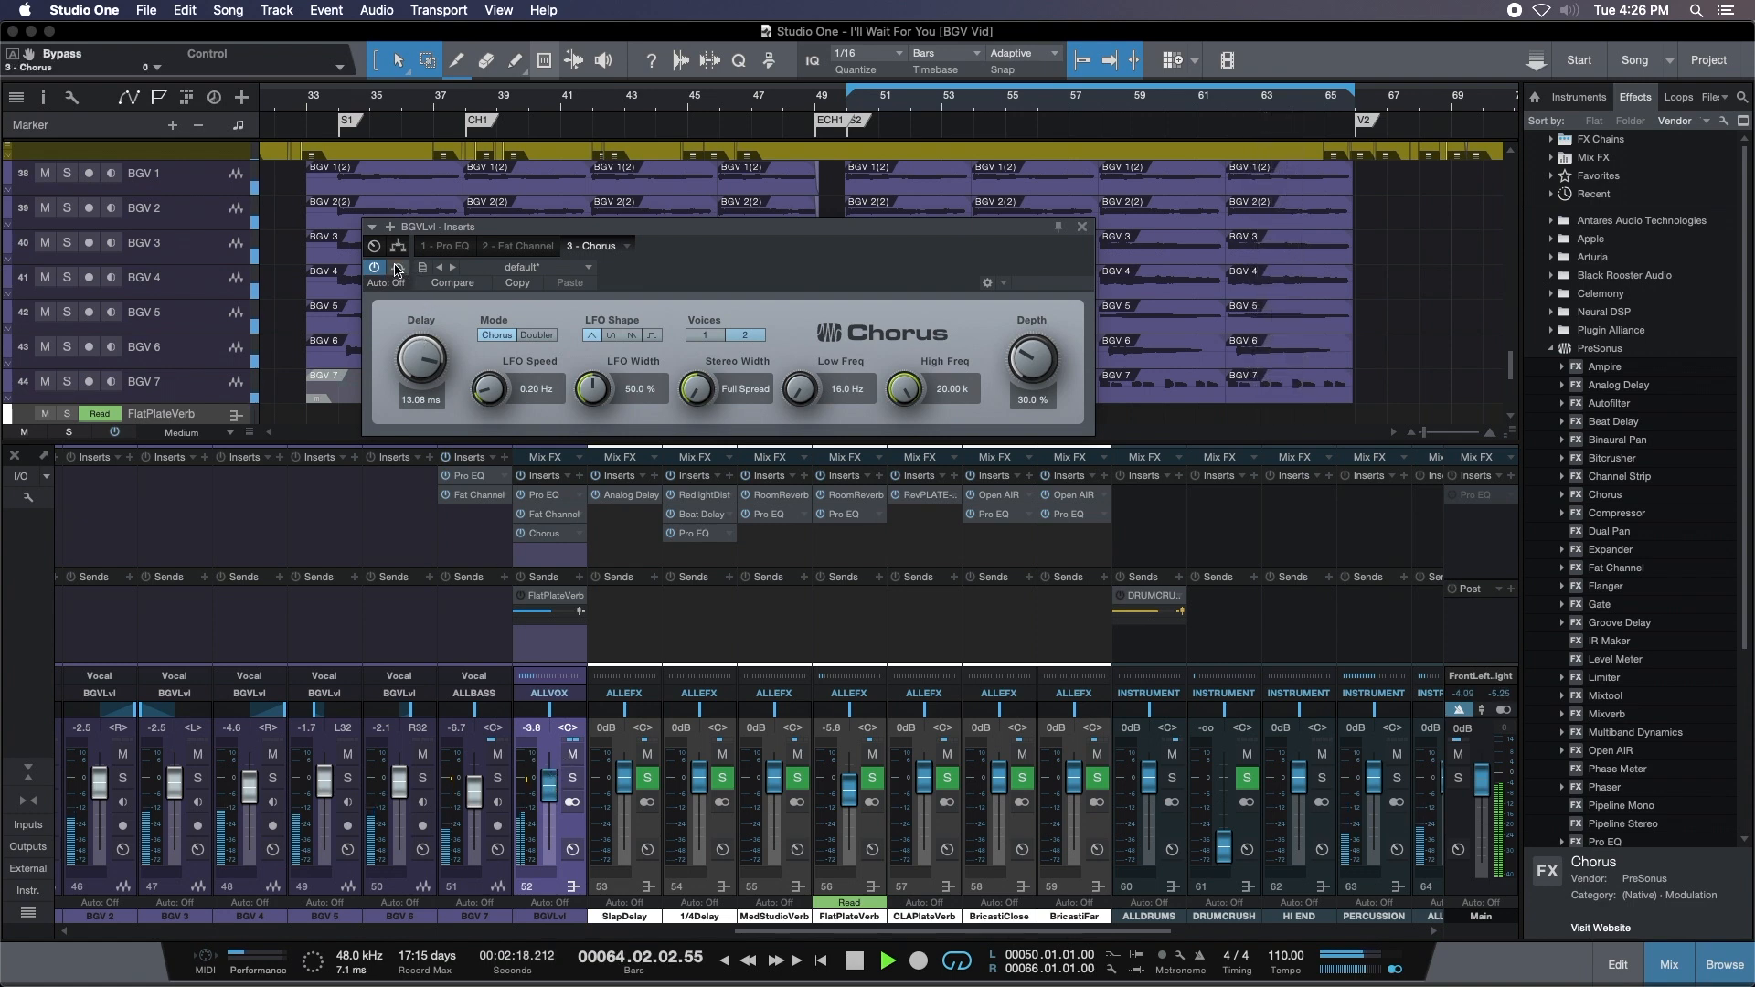
pyautogui.moveTo(551, 794); pyautogui.dragTo(551, 791)
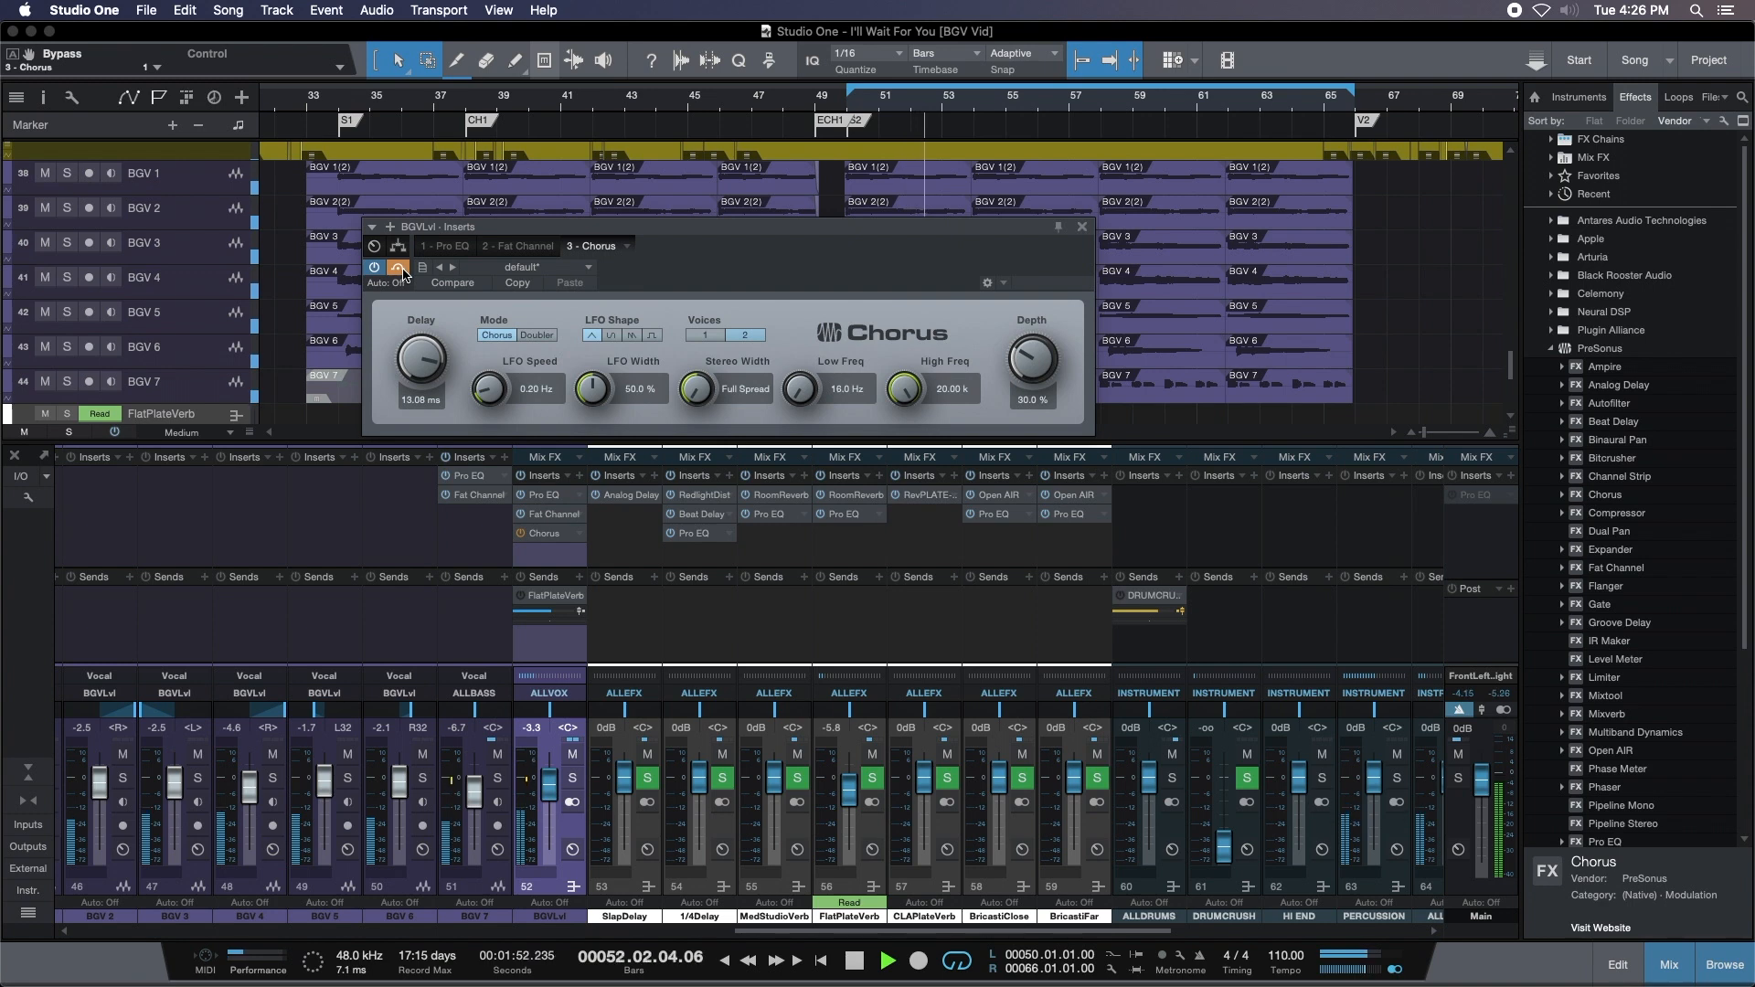
# Stop playback, remove the Chorus from the BGVLvl bus with its fader at -4.2 dB, and play the ECH1 section again.
pyautogui.press('space')
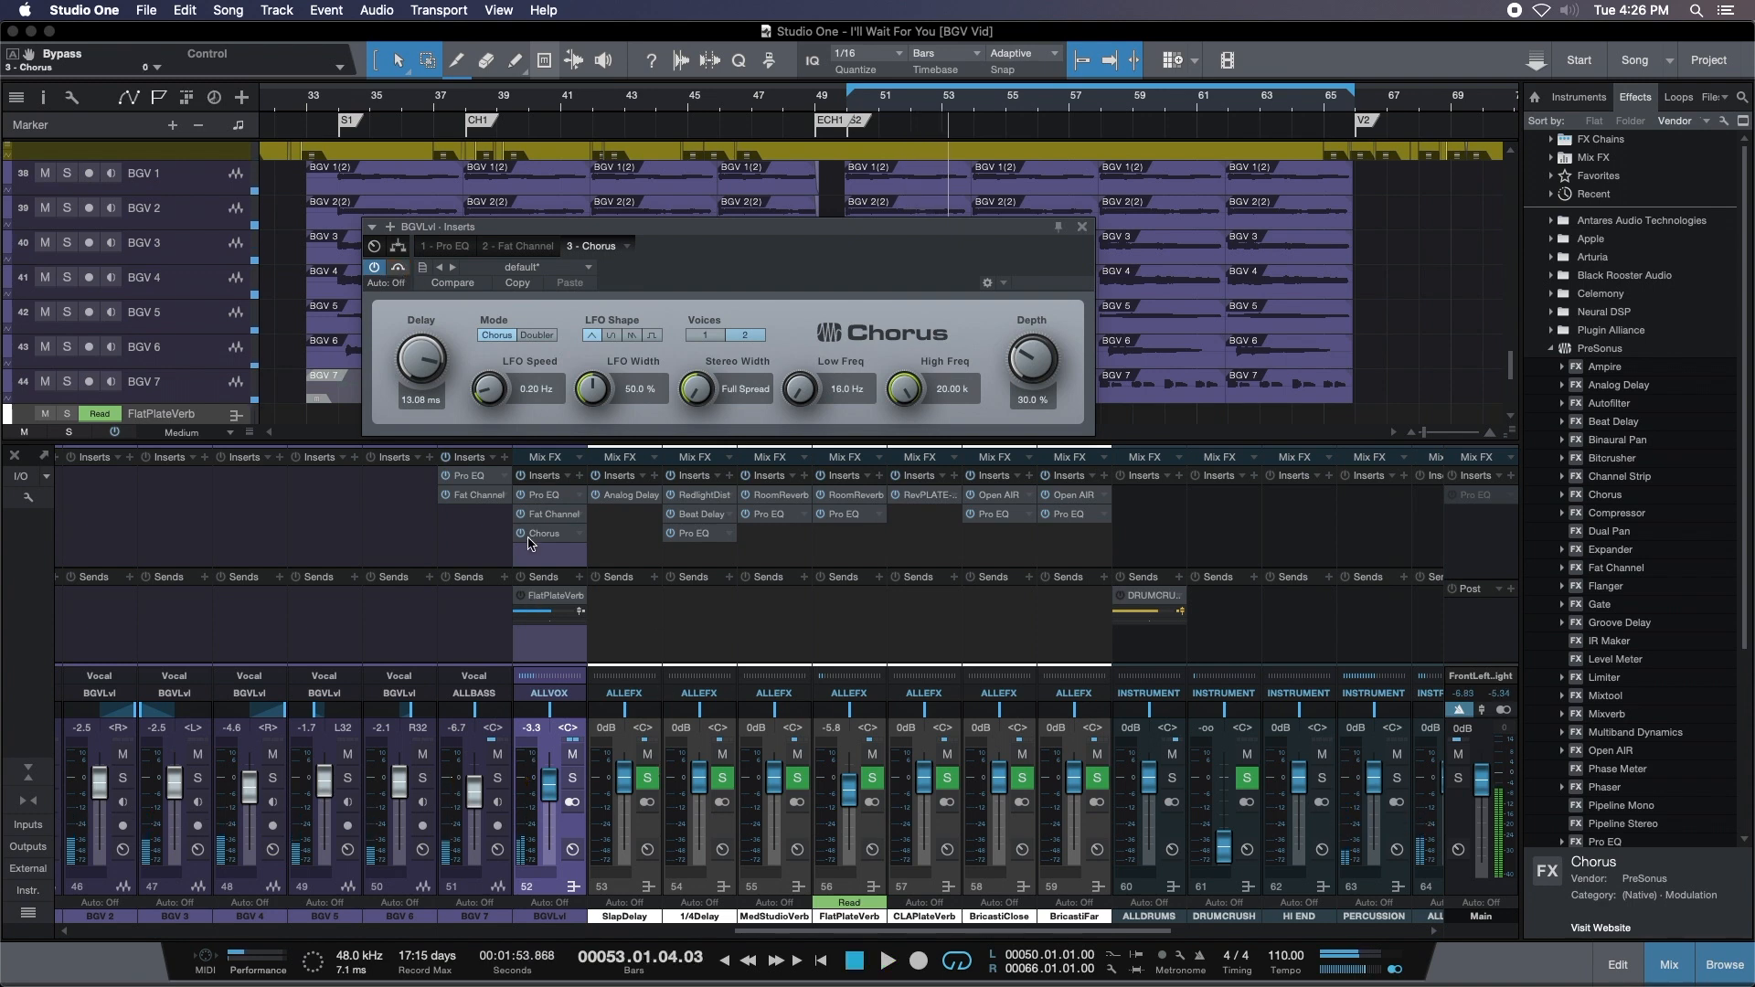
pyautogui.rightClick(539, 534)
pyautogui.click(548, 707)
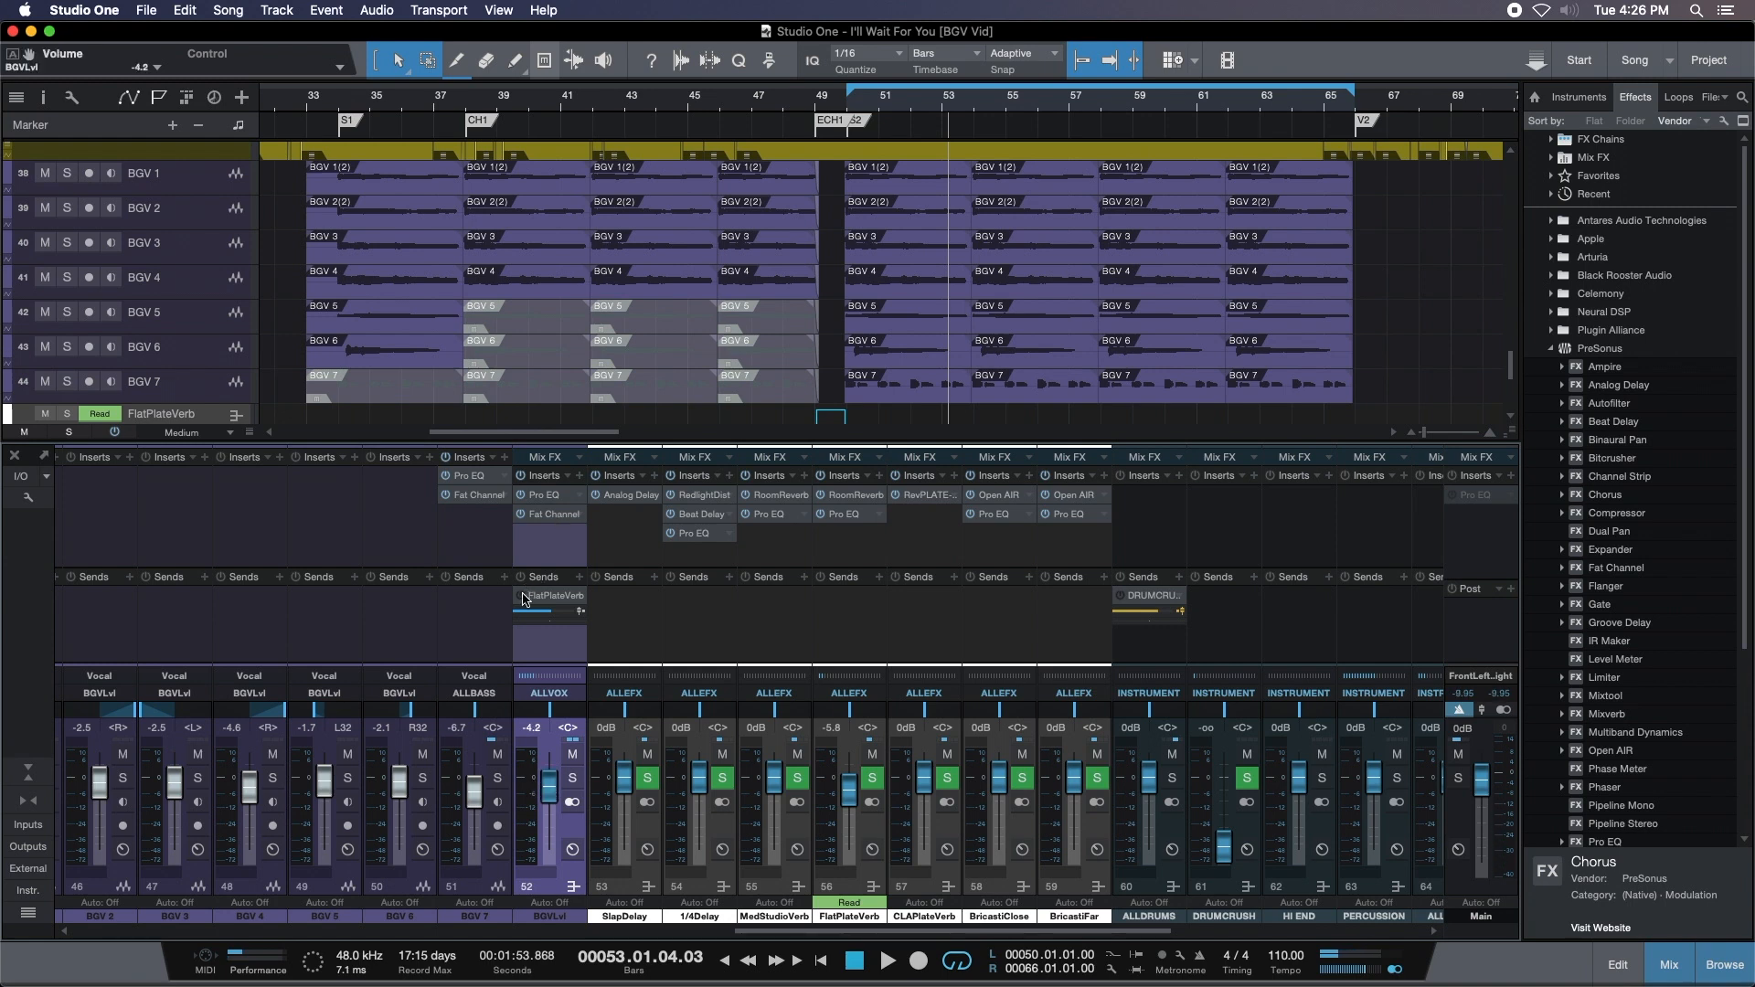
pyautogui.press('space')
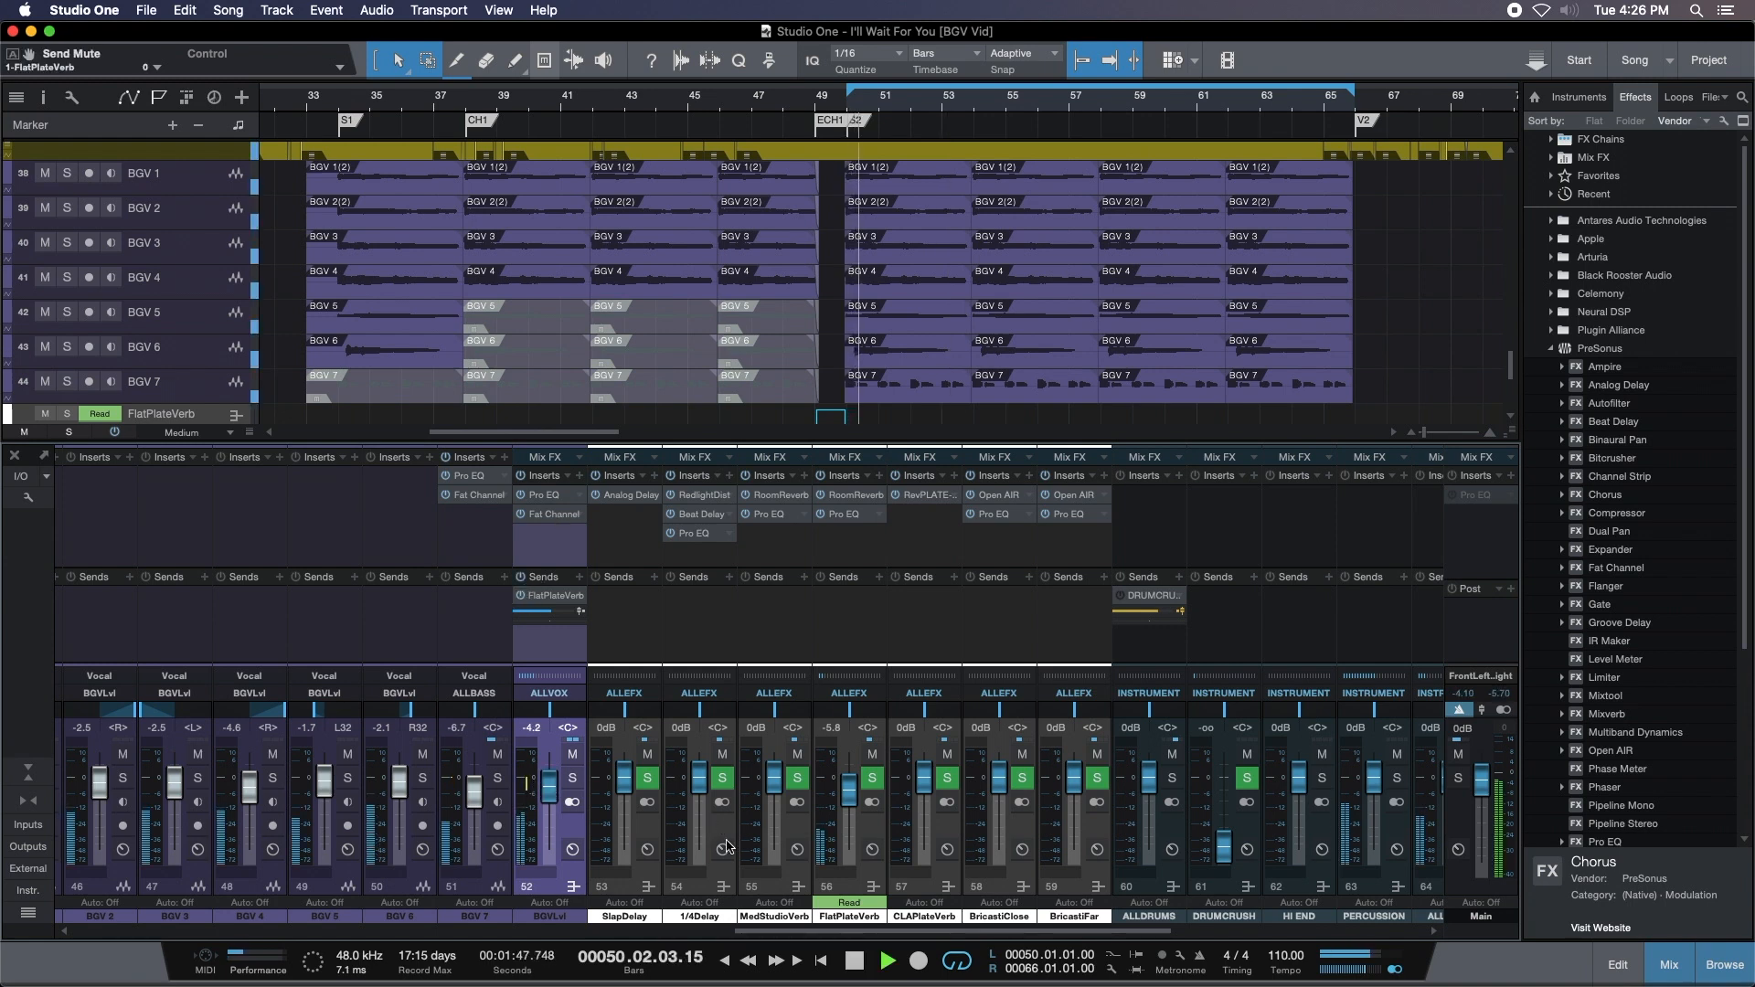
# Stop playback and activate the Limiter on the MIXBUS channel.
pyautogui.moveTo(804, 936); pyautogui.dragTo(845, 936)
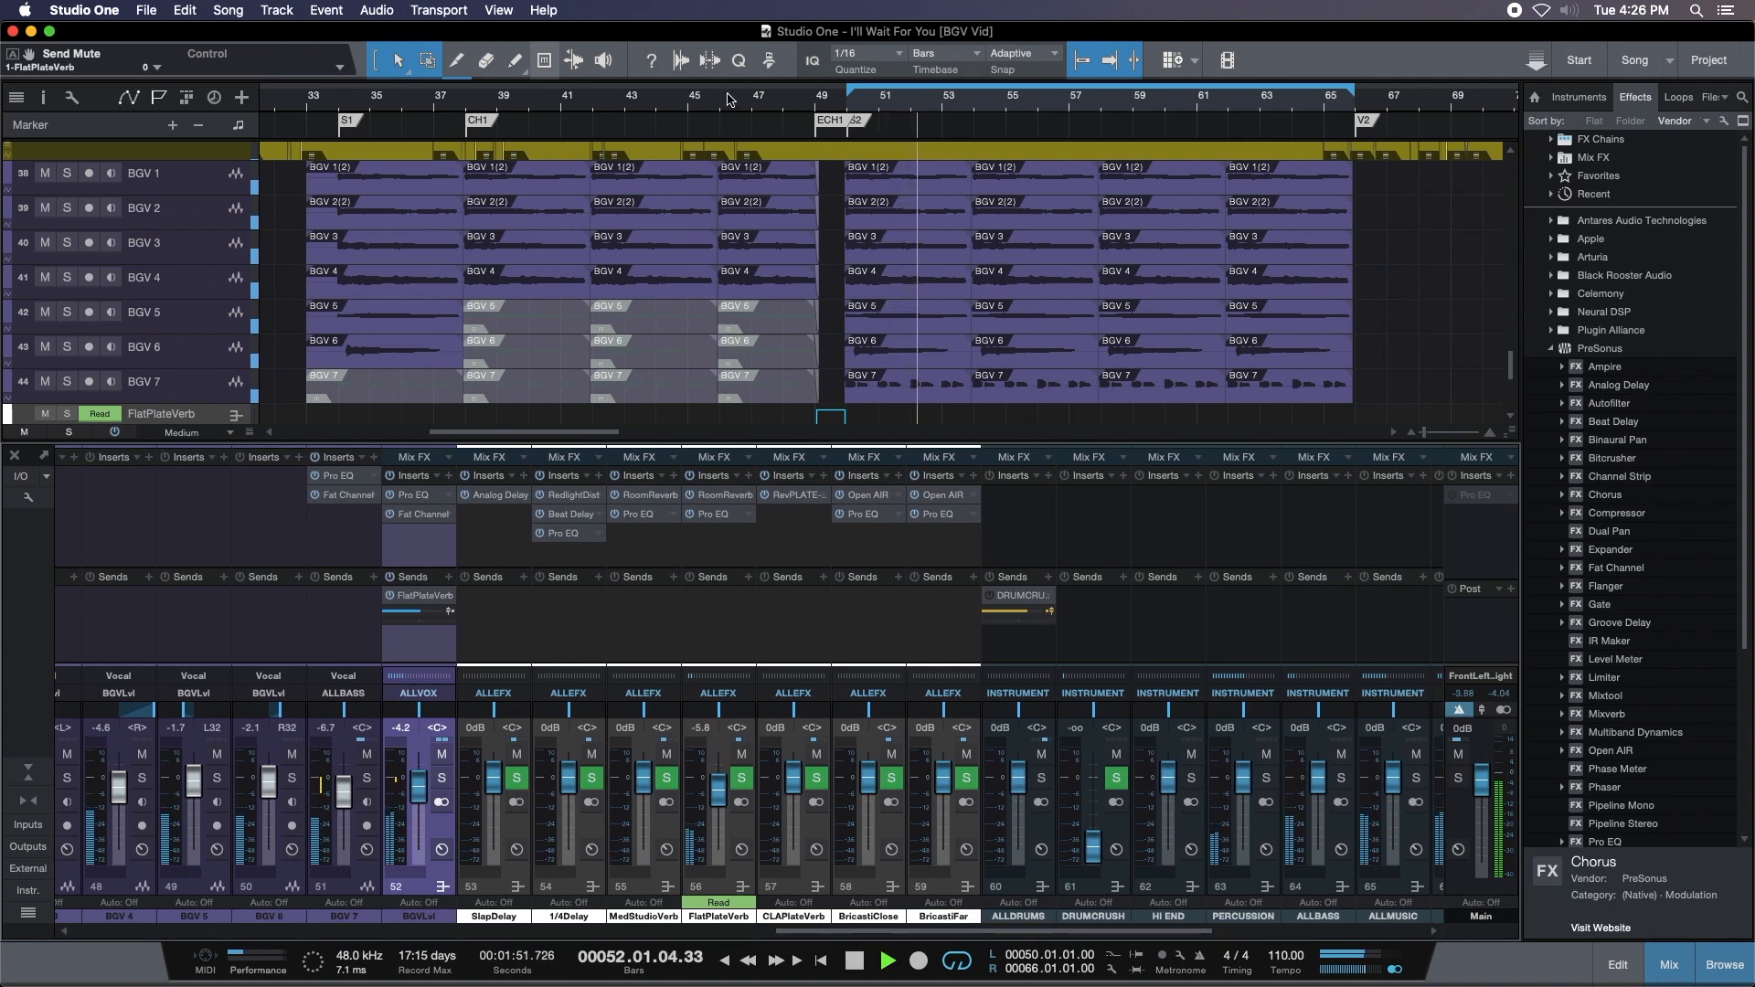
pyautogui.moveTo(1083, 90); pyautogui.dragTo(1153, 85)
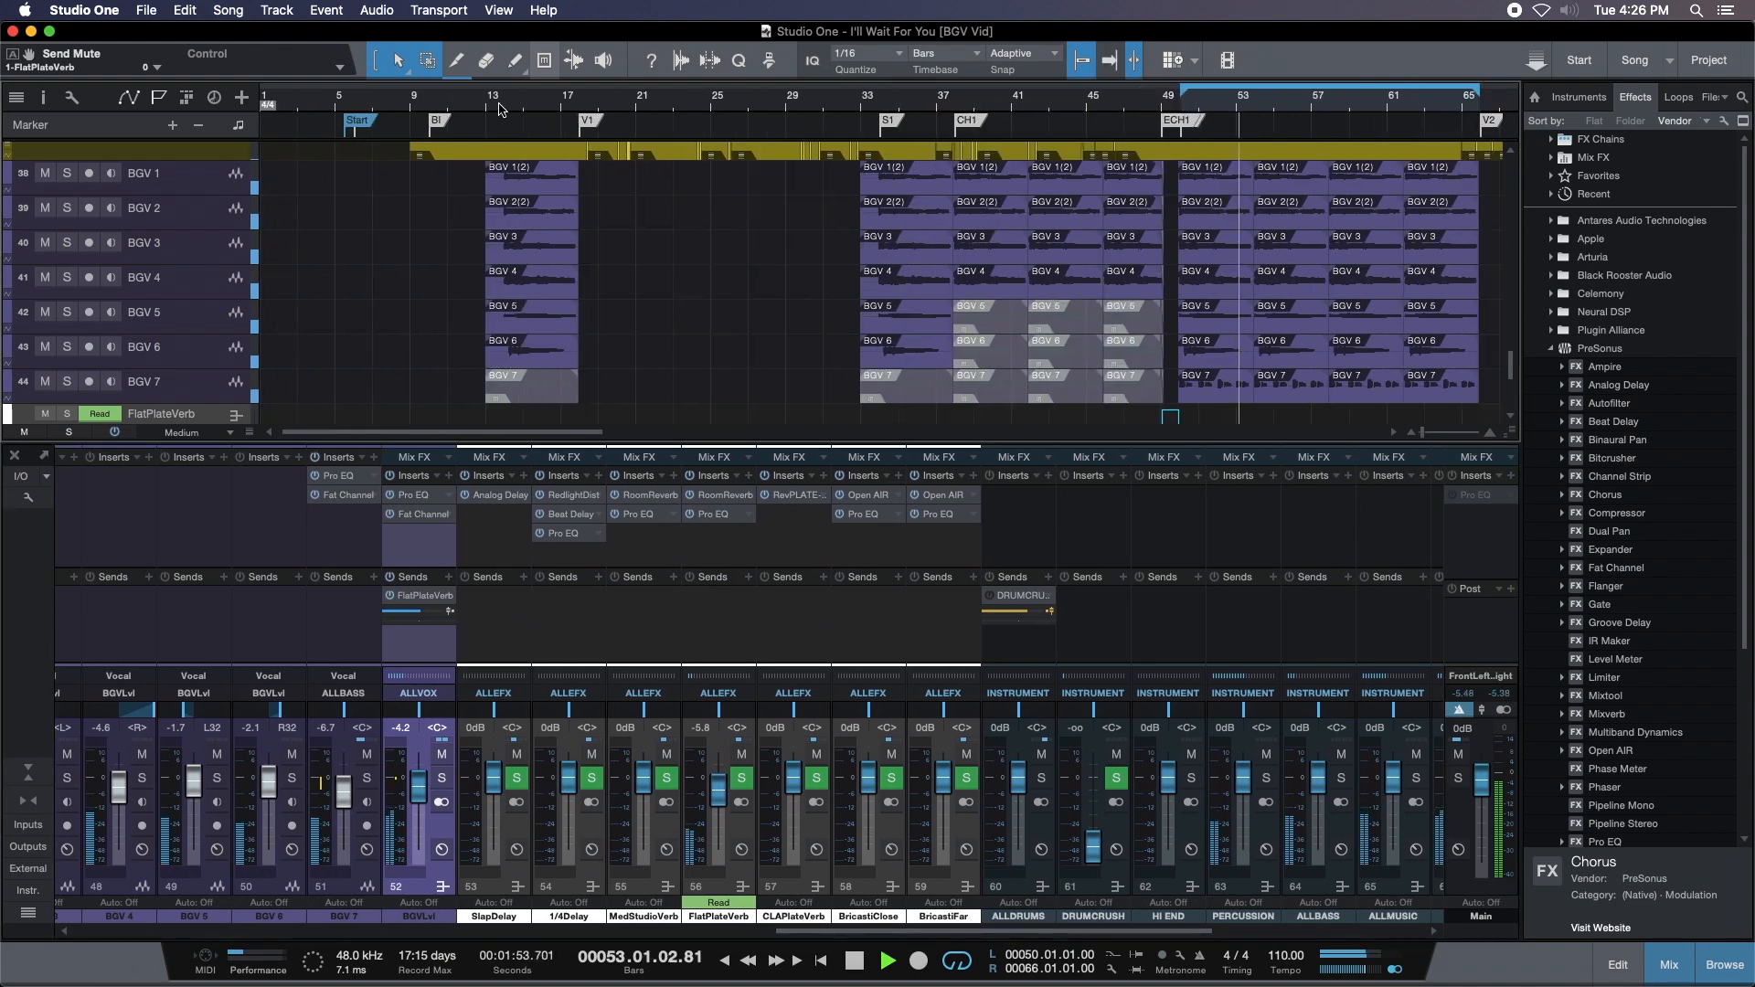
pyautogui.press('space')
pyautogui.hscroll(10, 1020, 922)
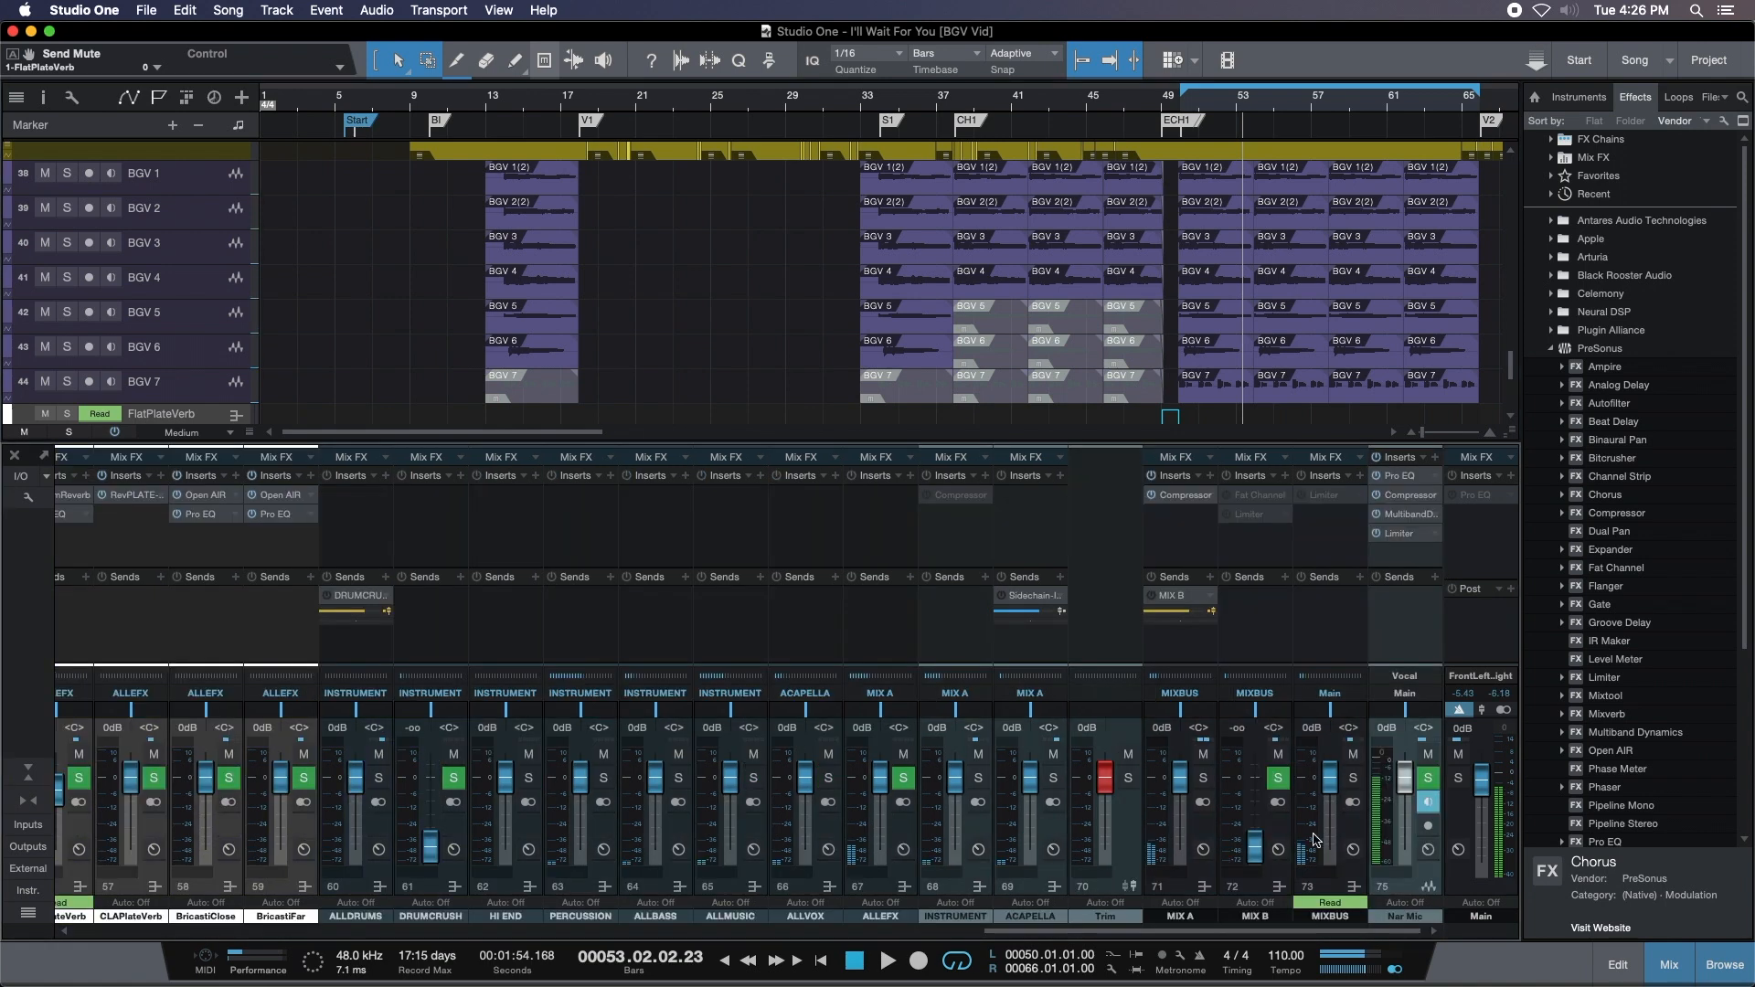
pyautogui.rightClick(1328, 495)
pyautogui.click(1316, 536)
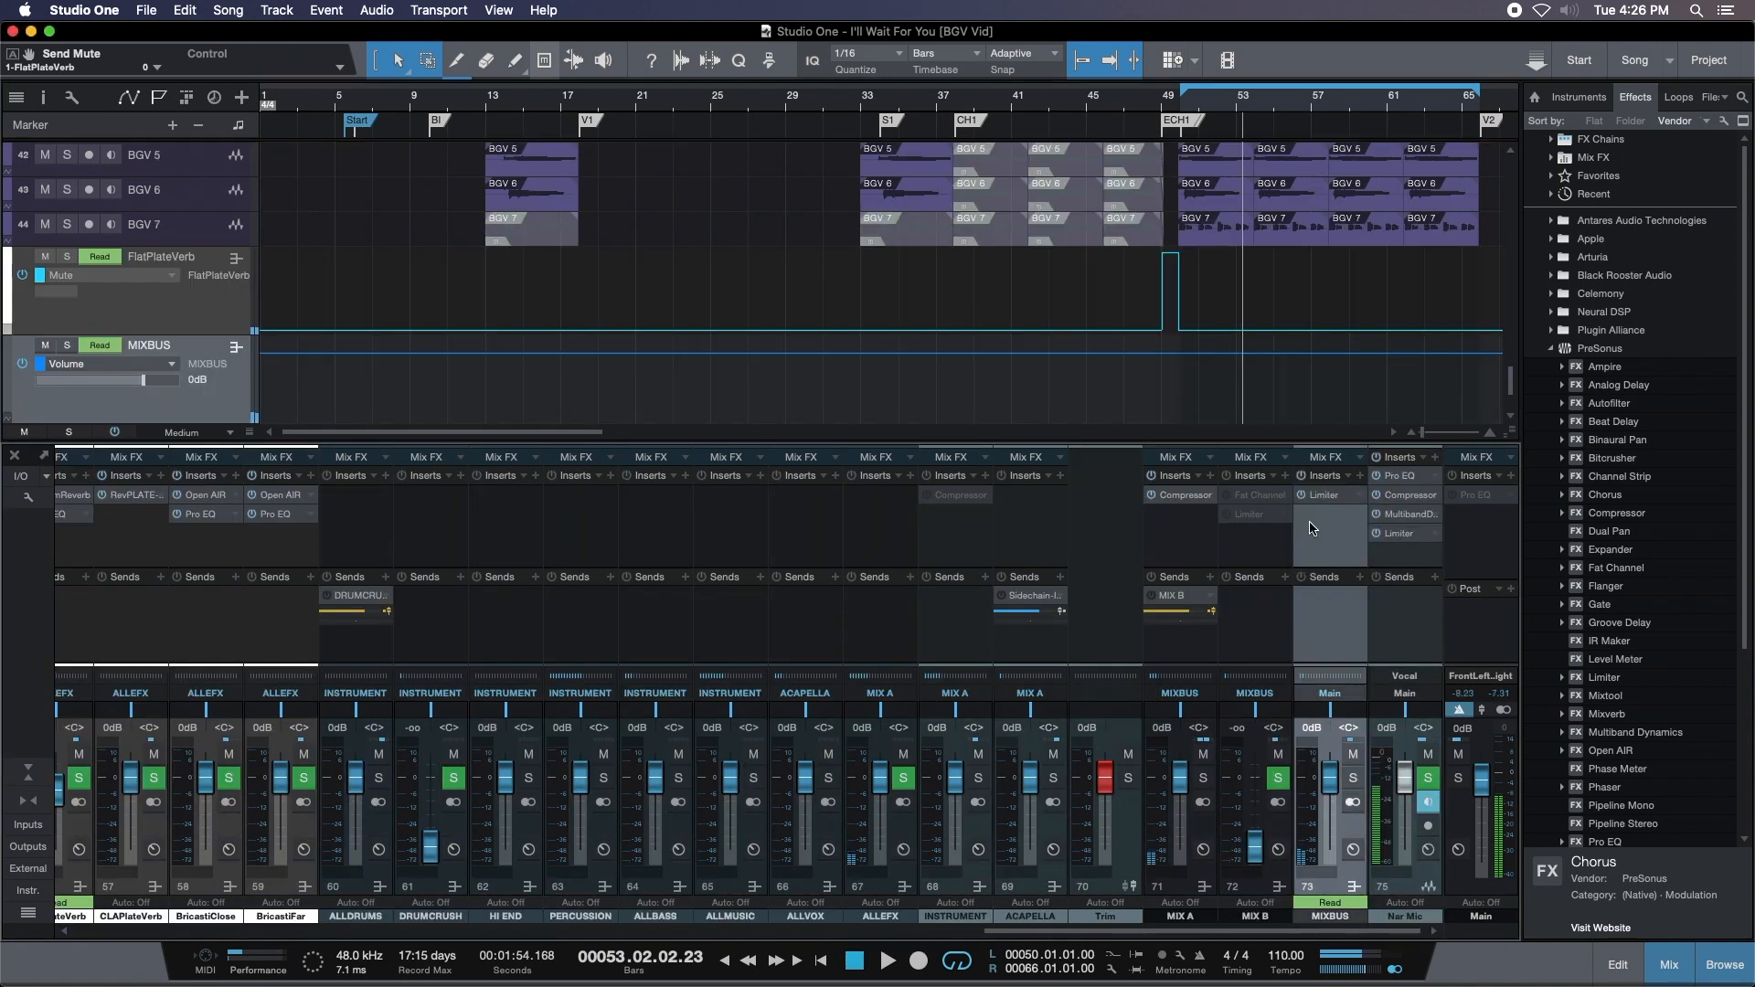
# Play the song from the BI marker at bar 10 and lower the BGVLvl fader to -4.6 dB.
pyautogui.click(482, 107)
pyautogui.moveTo(1141, 935); pyautogui.dragTo(721, 936)
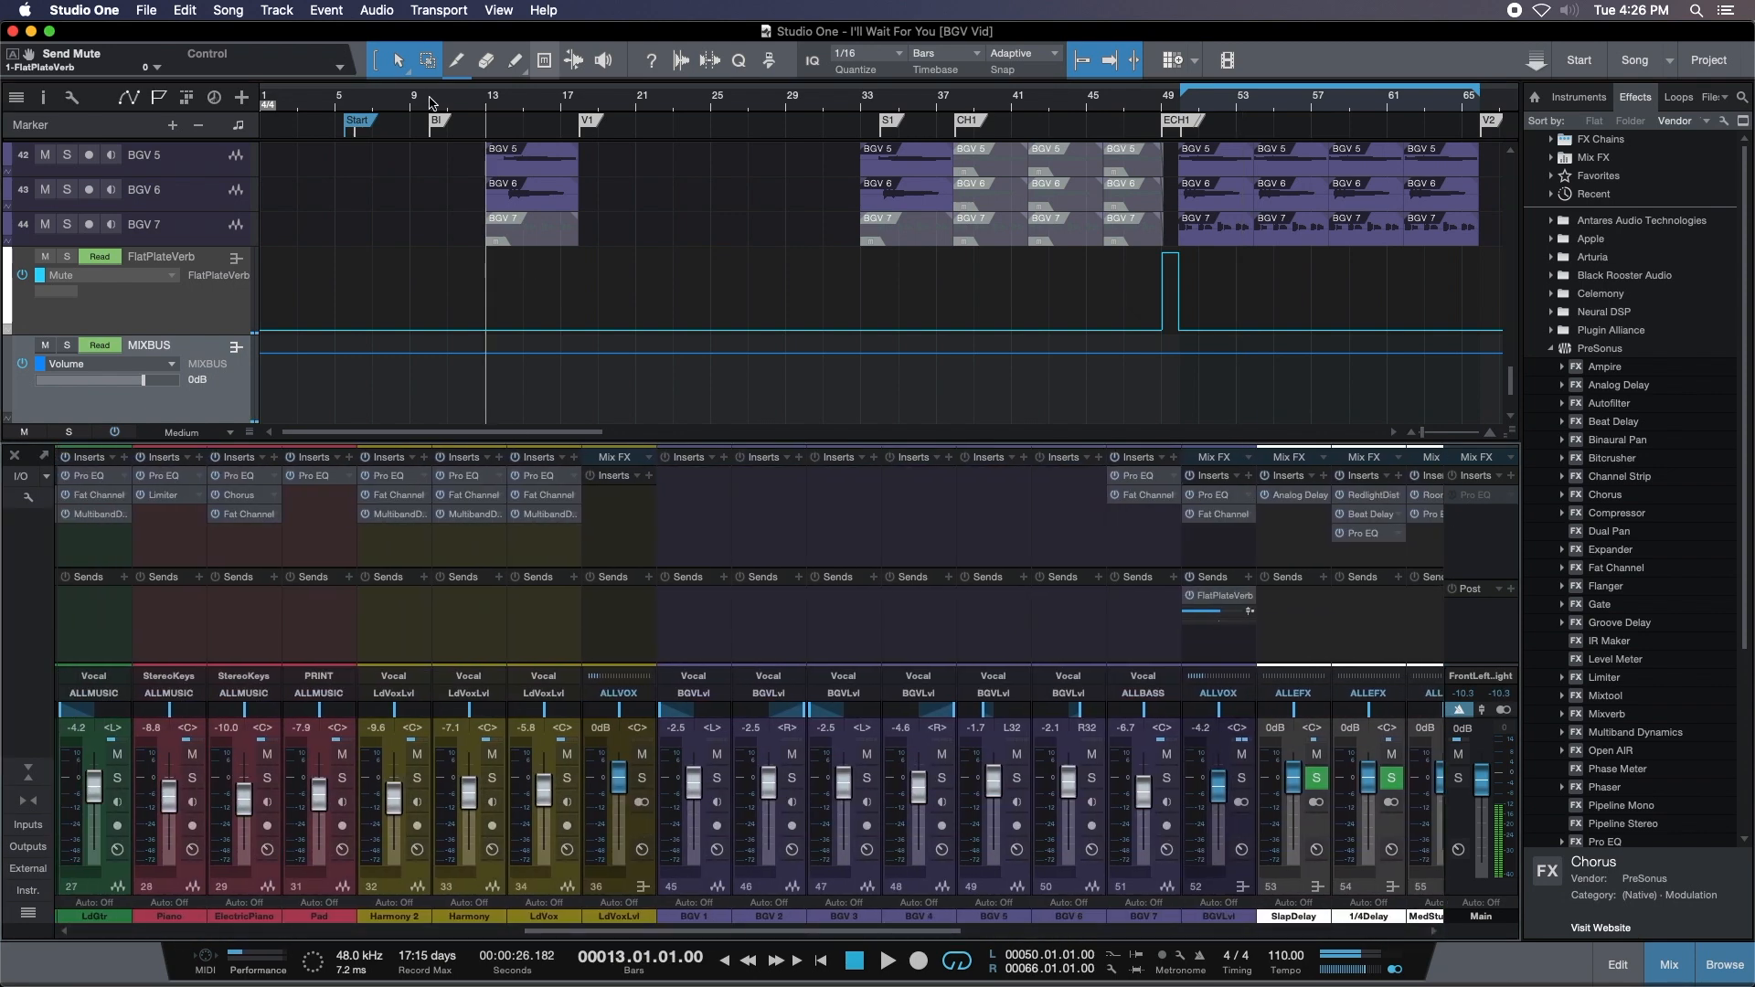
pyautogui.hotkey('shift', 'b')
pyautogui.moveTo(533, 106); pyautogui.dragTo(602, 140)
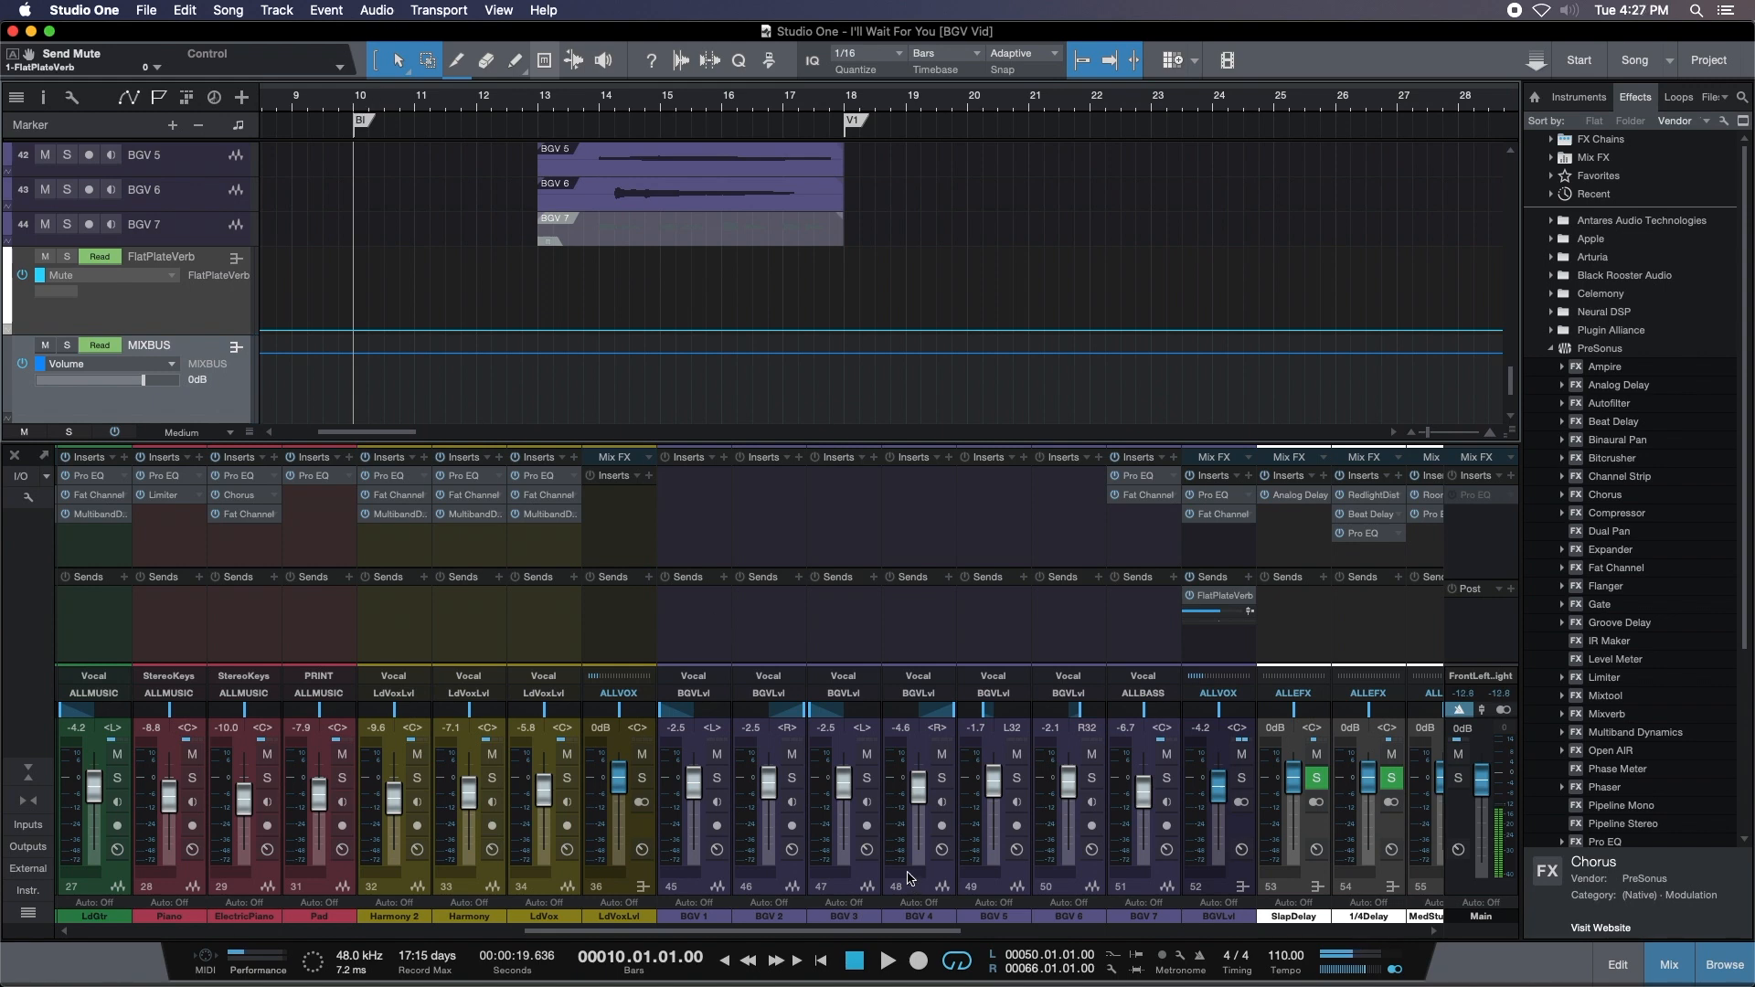
pyautogui.press('space')
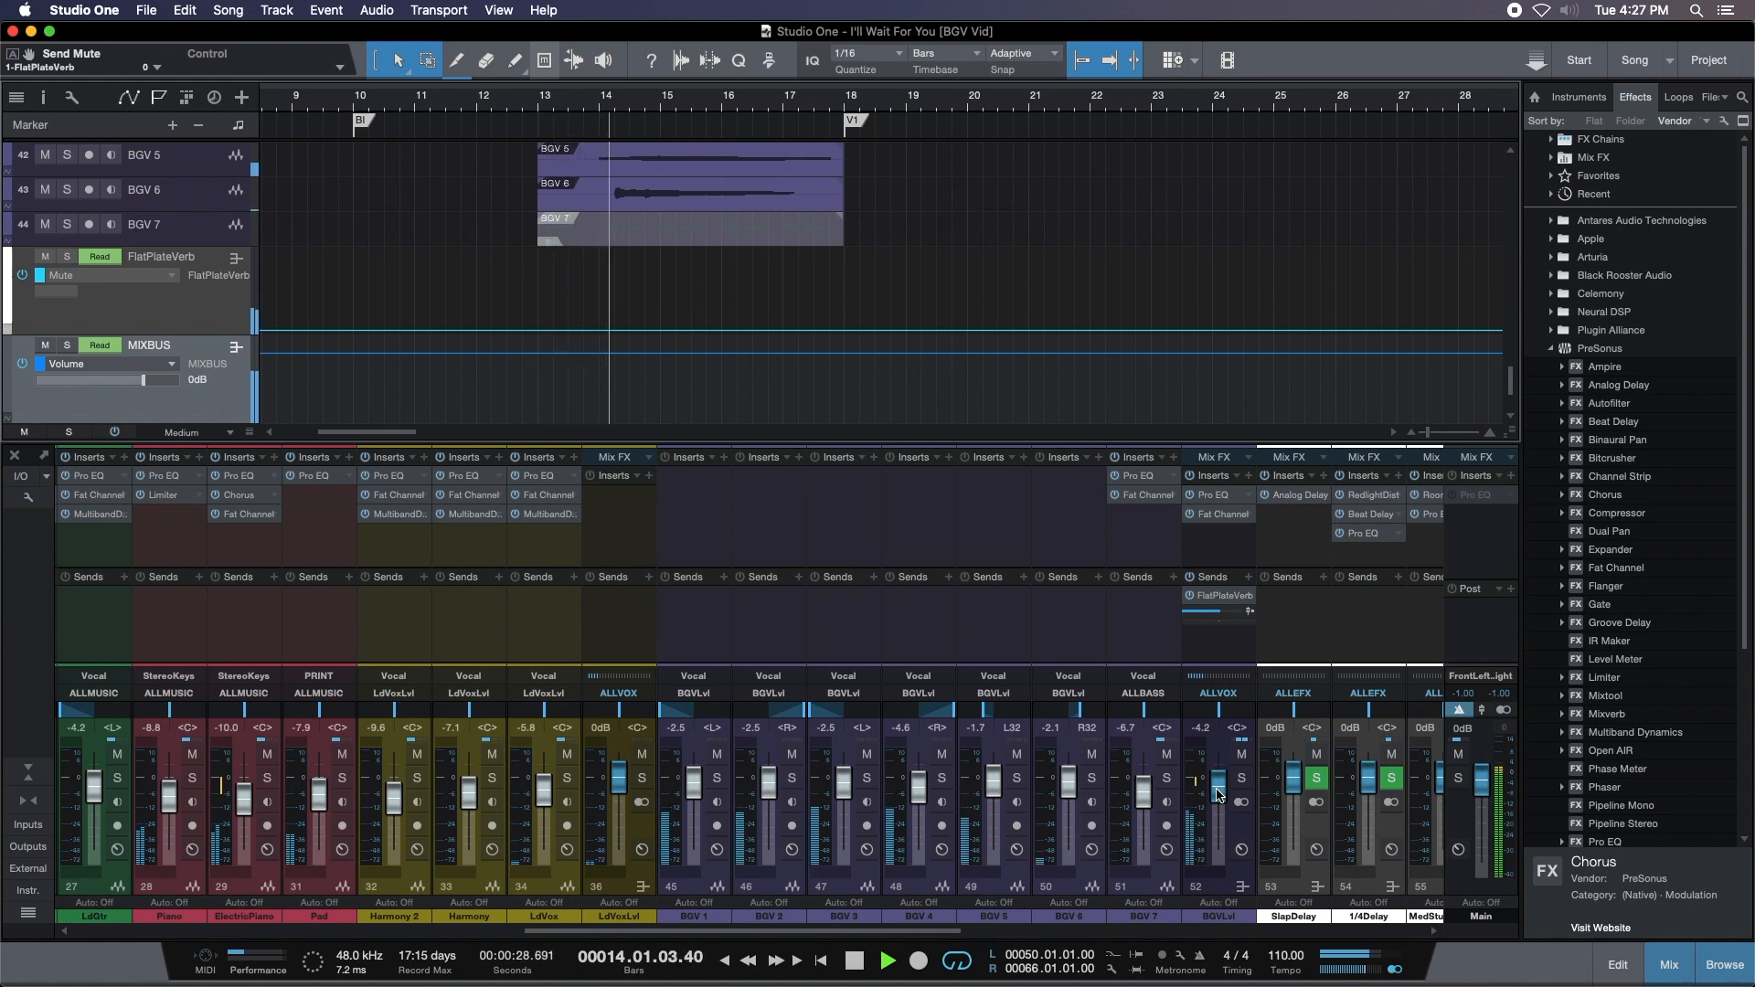
pyautogui.moveTo(1218, 793); pyautogui.dragTo(1222, 802)
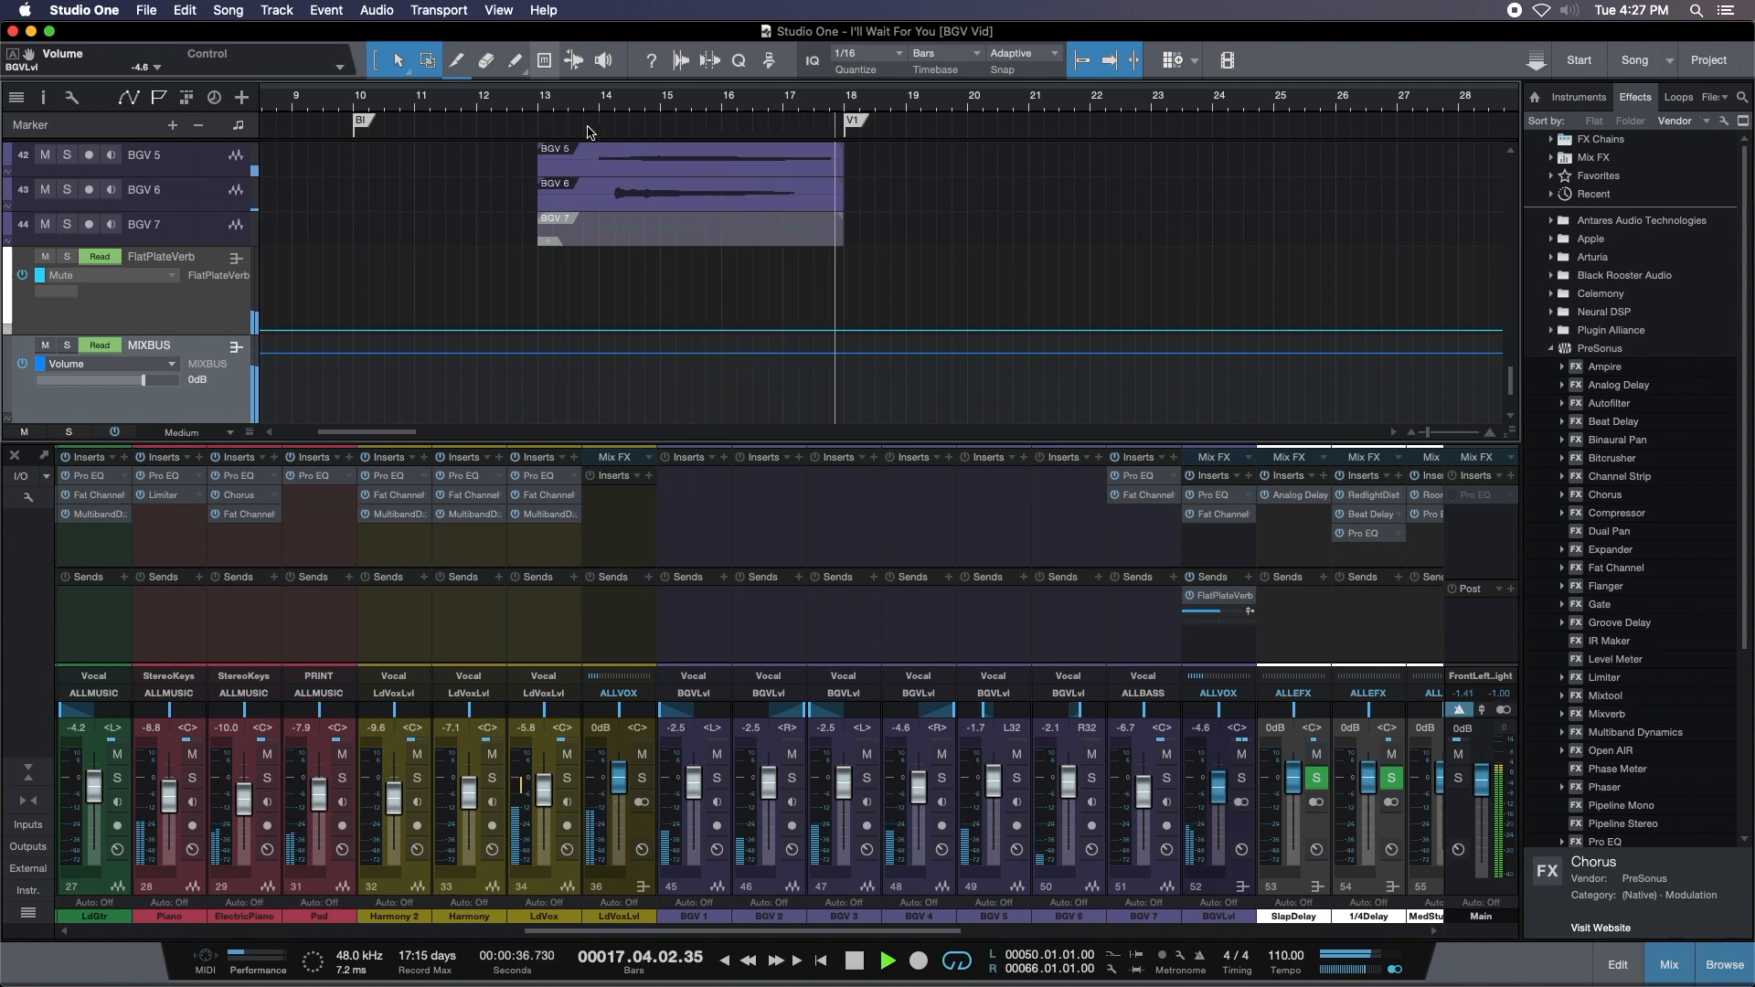
# Play the section after ECH1 from bar 50 with looping off and lower the BGVLvl fader to -5.0 dB.
pyautogui.scroll(-5, 603, 110)
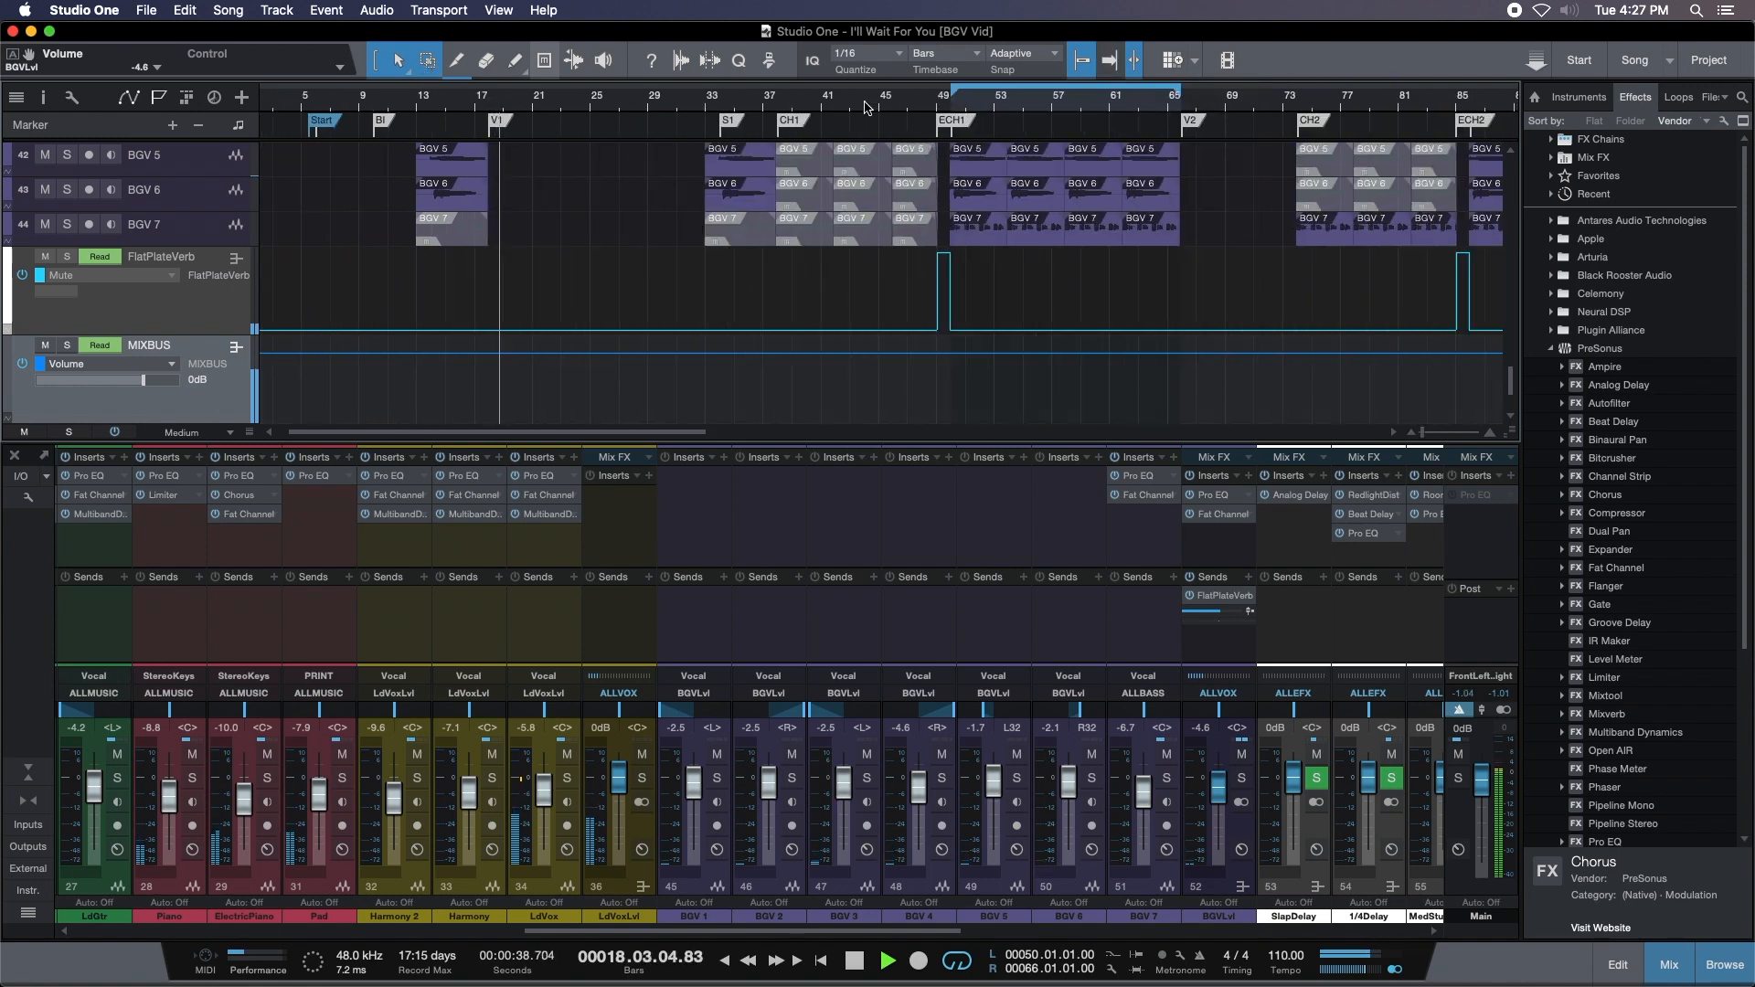
pyautogui.scroll(4, 652, 109)
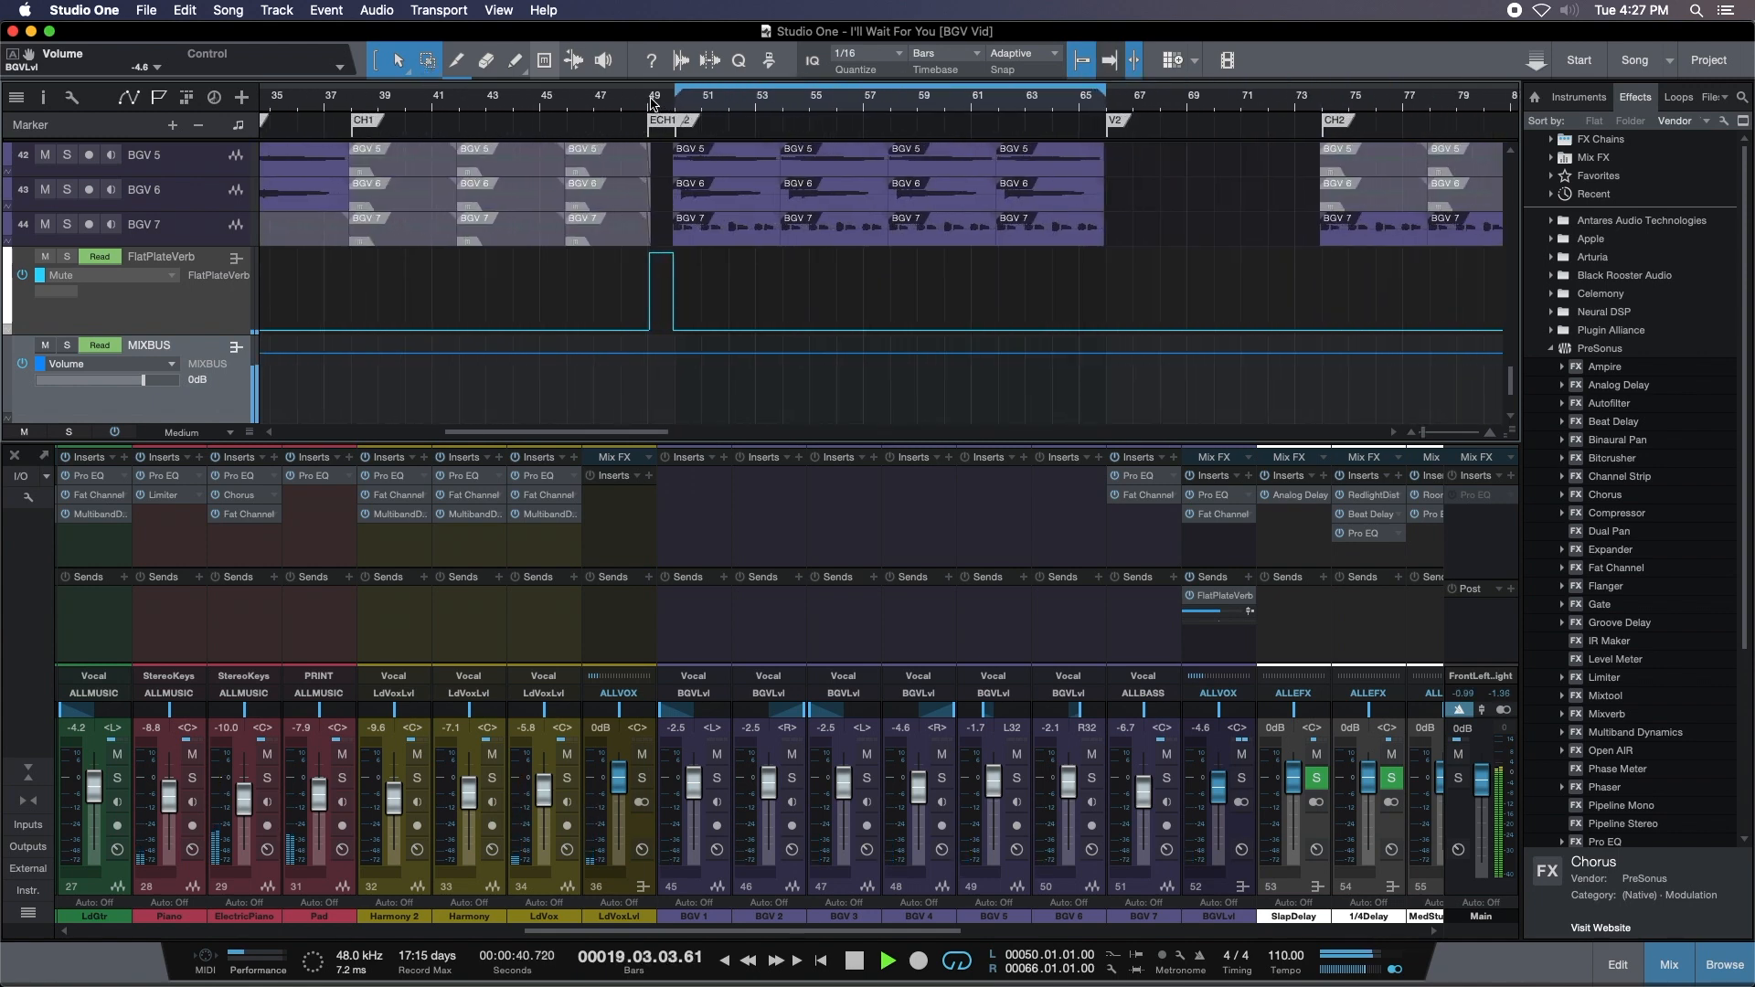
pyautogui.press('space')
pyautogui.press('space')
pyautogui.moveTo(909, 105); pyautogui.dragTo(776, 109)
pyautogui.scroll(2, 776, 109)
pyautogui.press('KP_Divide')
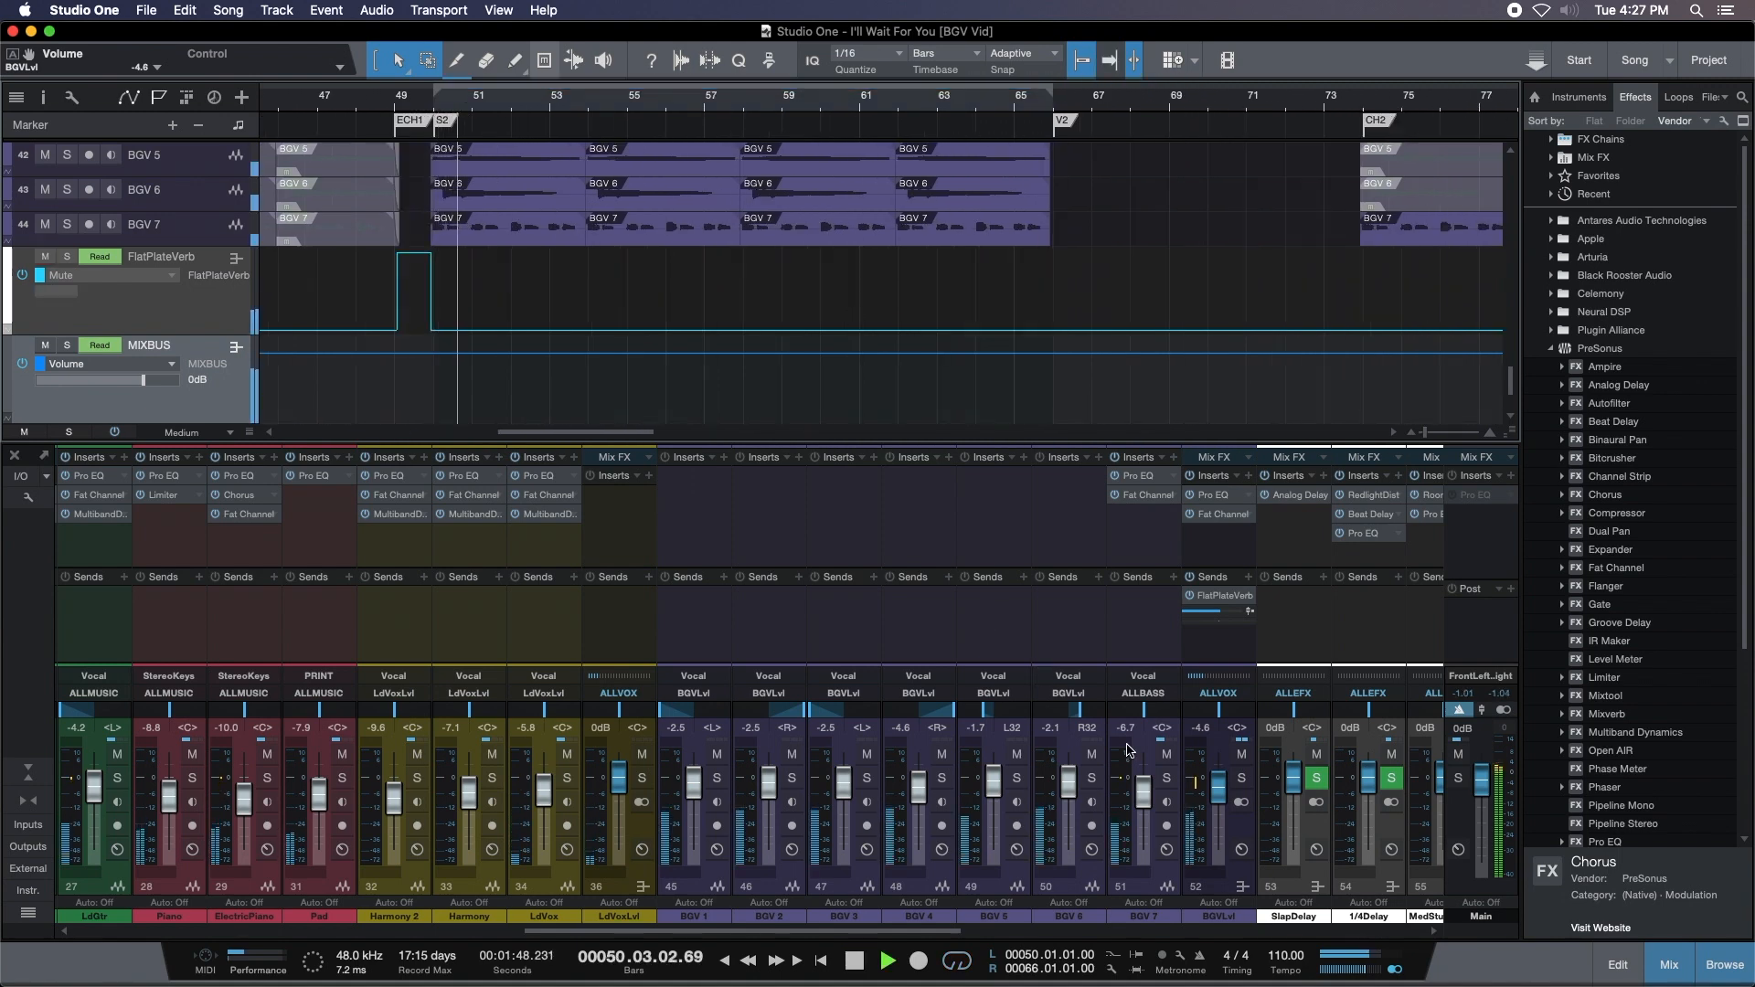
pyautogui.moveTo(1219, 785); pyautogui.dragTo(1225, 787)
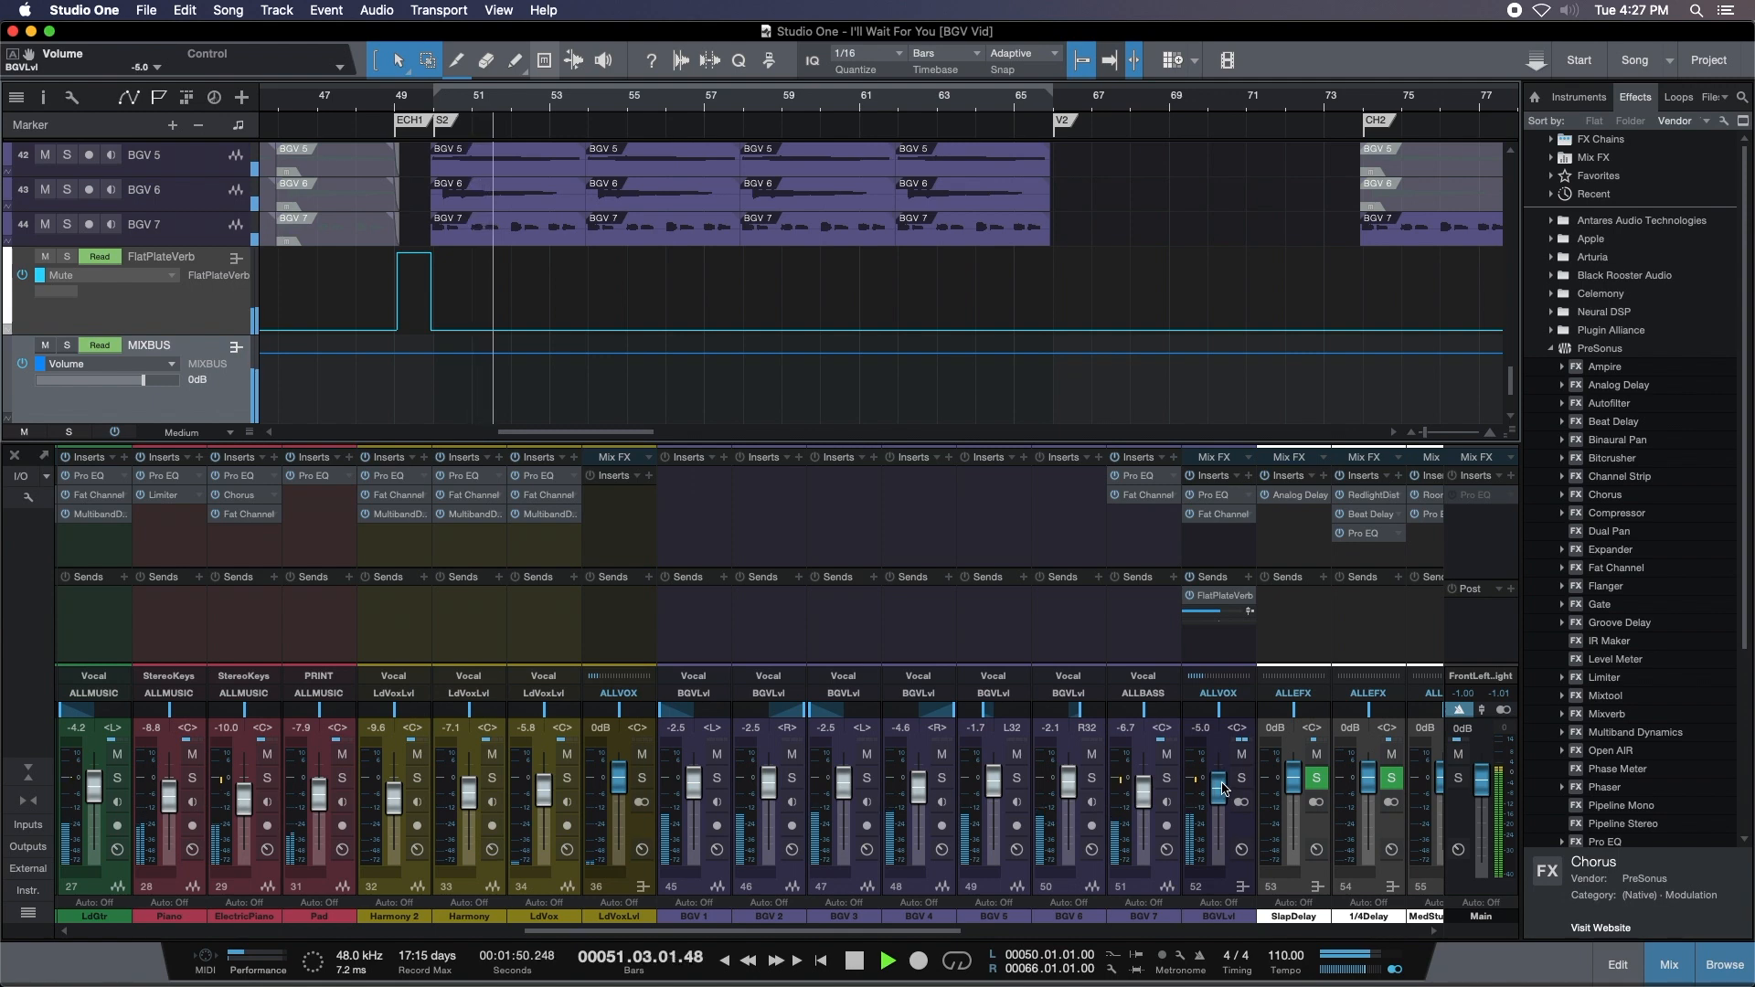
# Play the CH1 section with the LdVoxLvl bus muted and set the BGVLvl fader to -5.8 dB.
pyautogui.moveTo(769, 108); pyautogui.dragTo(1198, 108)
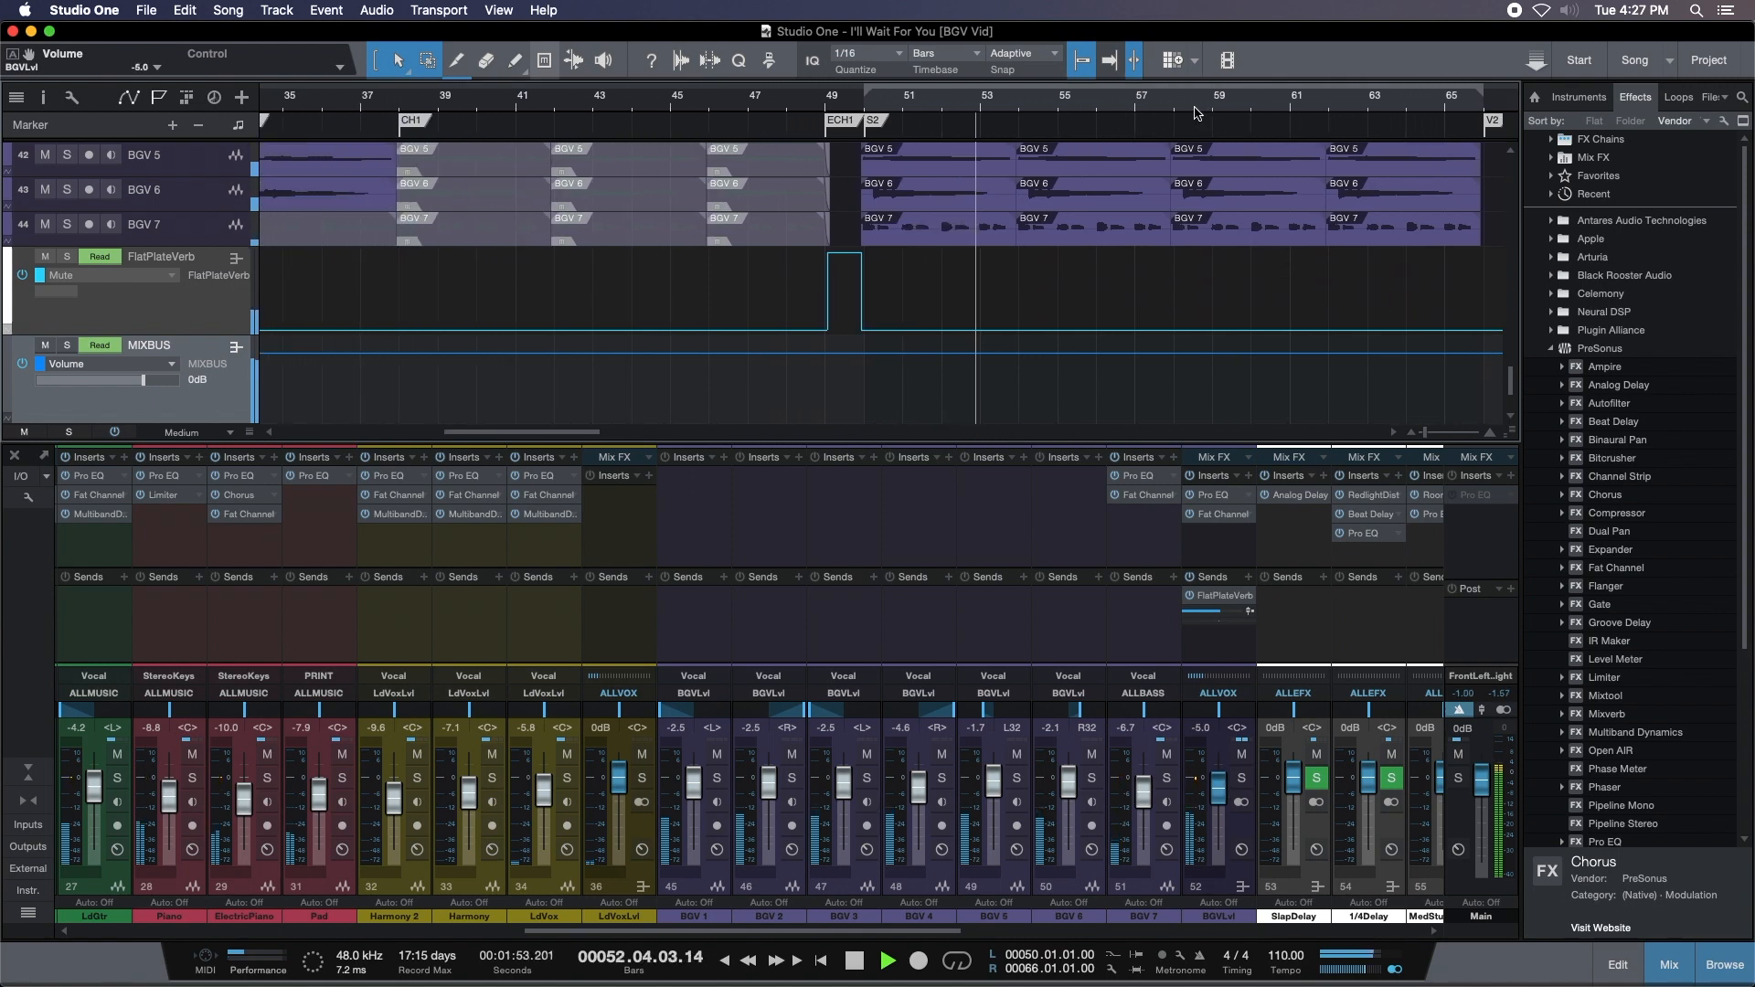
pyautogui.click(391, 106)
pyautogui.moveTo(1221, 798); pyautogui.dragTo(1221, 803)
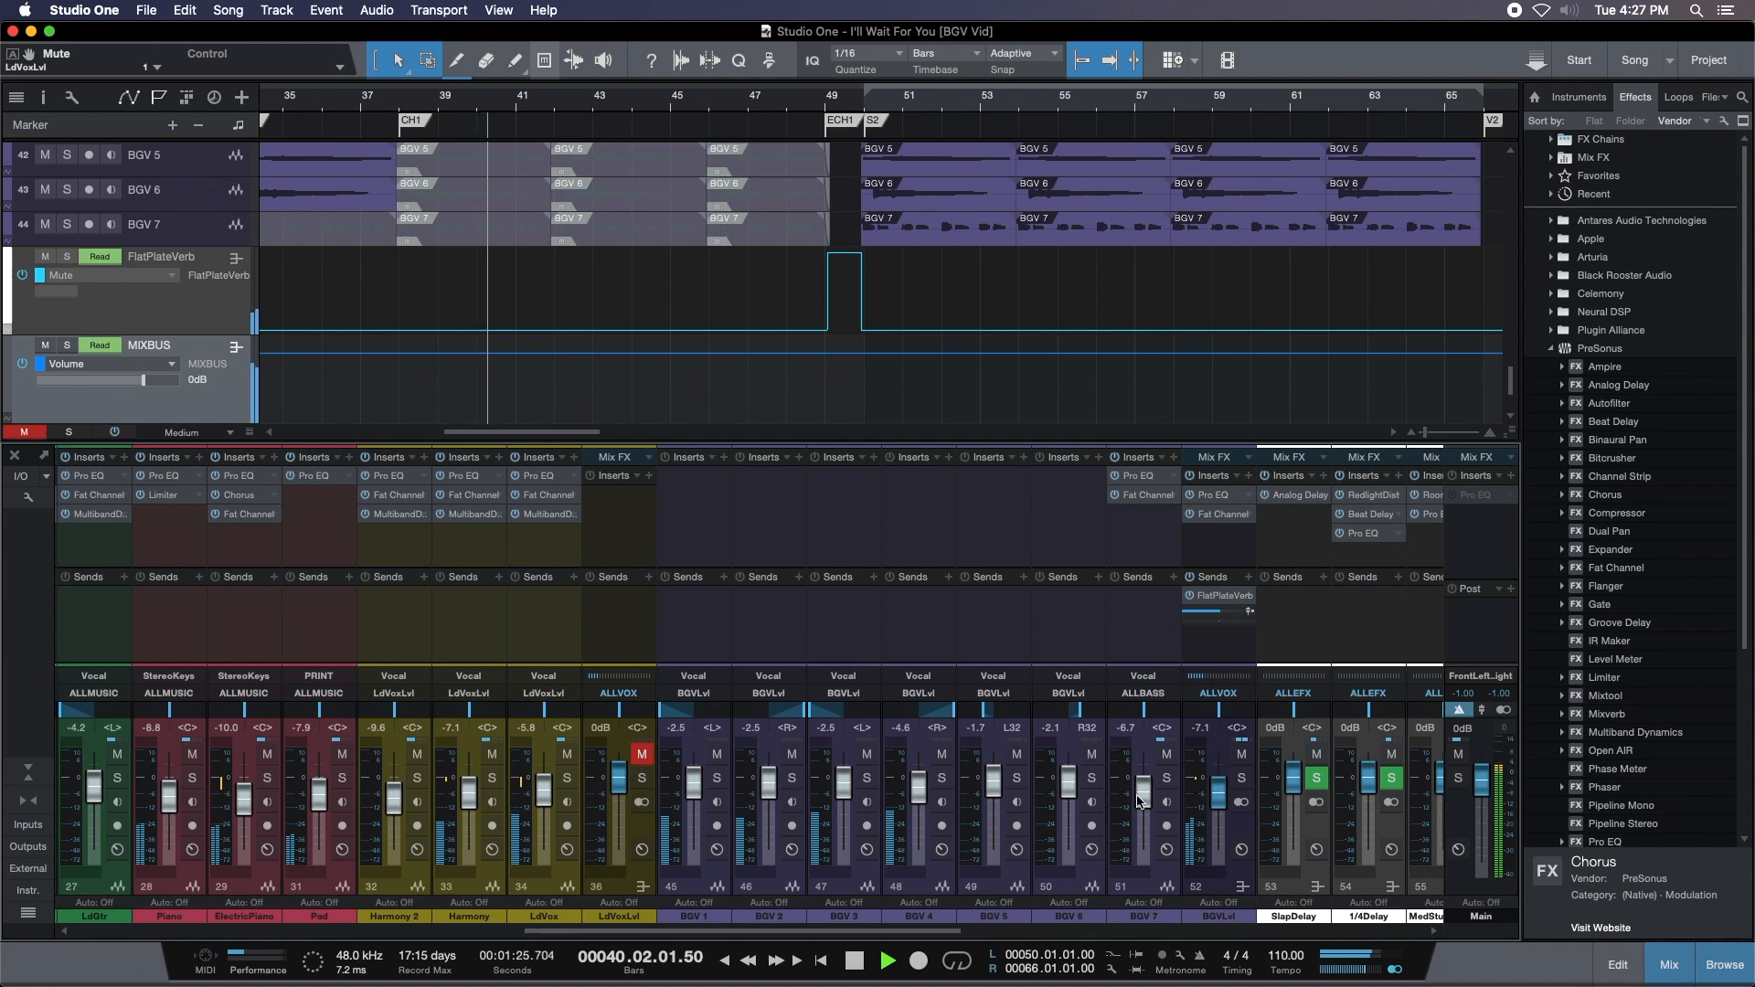
pyautogui.moveTo(1211, 793); pyautogui.dragTo(1218, 795)
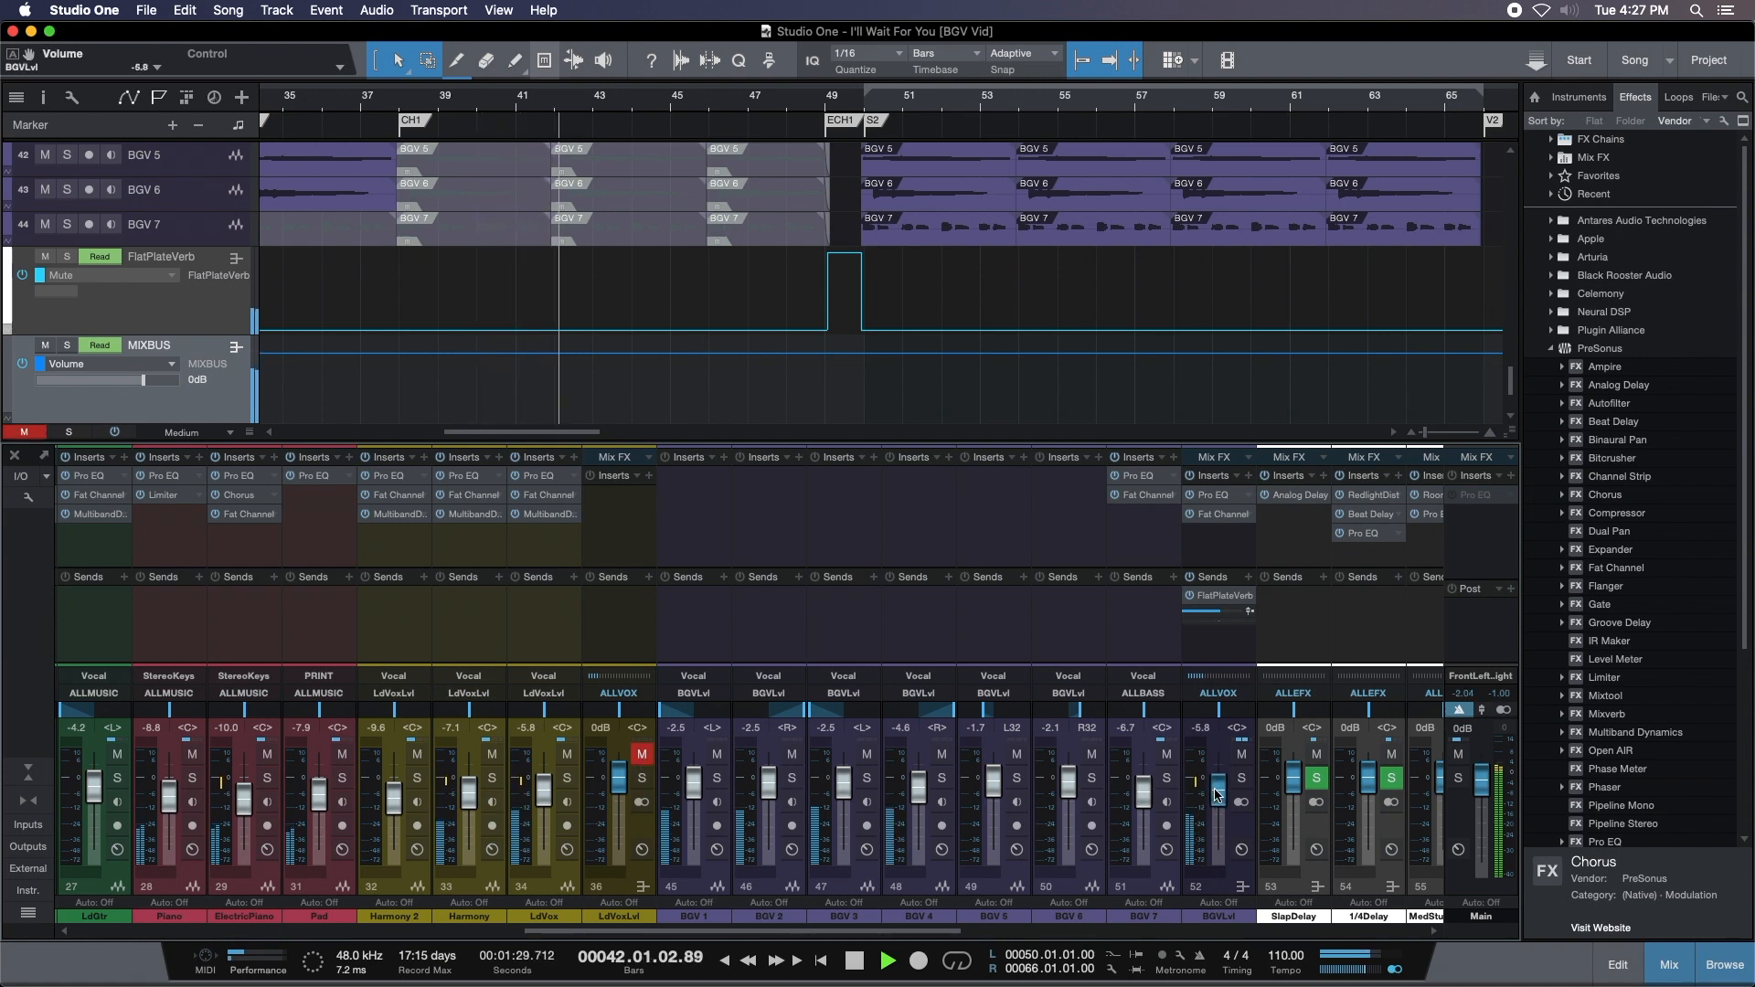
# With the LdVoxLvl bus unmuted, lower the BGVLvl fader to -6.3 dB and the BGV 7 fader to -7.5 dB, stopping playback at the end.
pyautogui.click(642, 754)
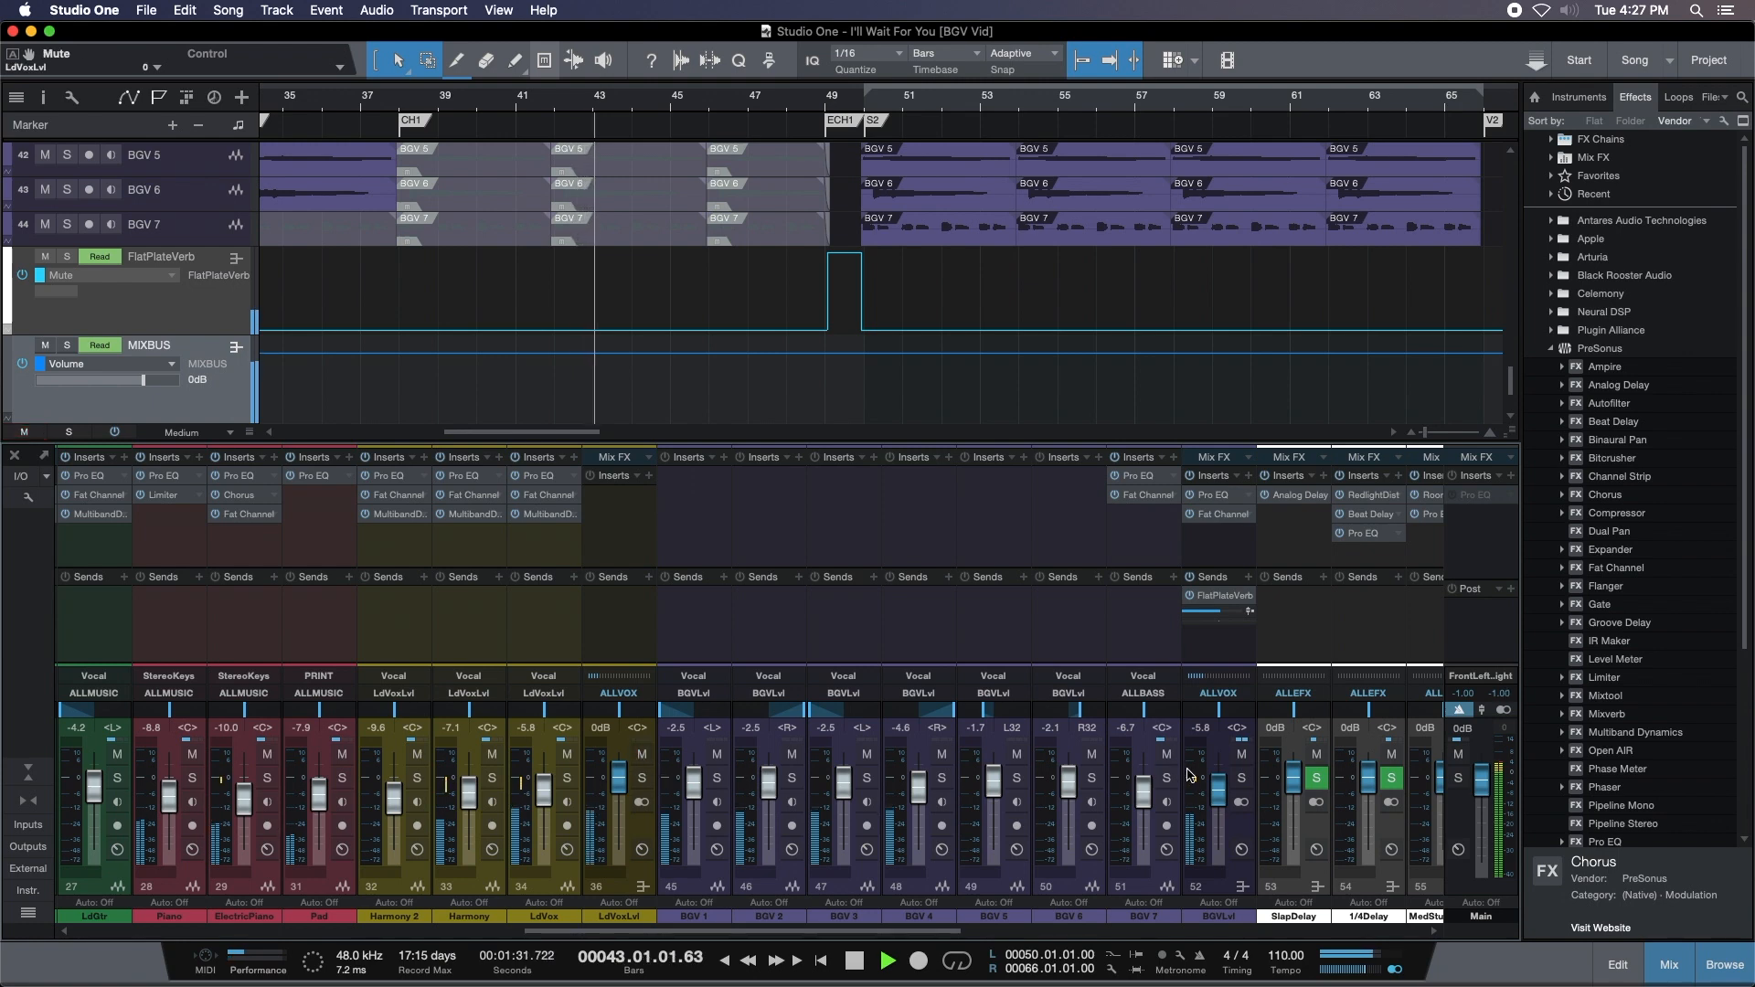
pyautogui.moveTo(1220, 795); pyautogui.dragTo(1219, 797)
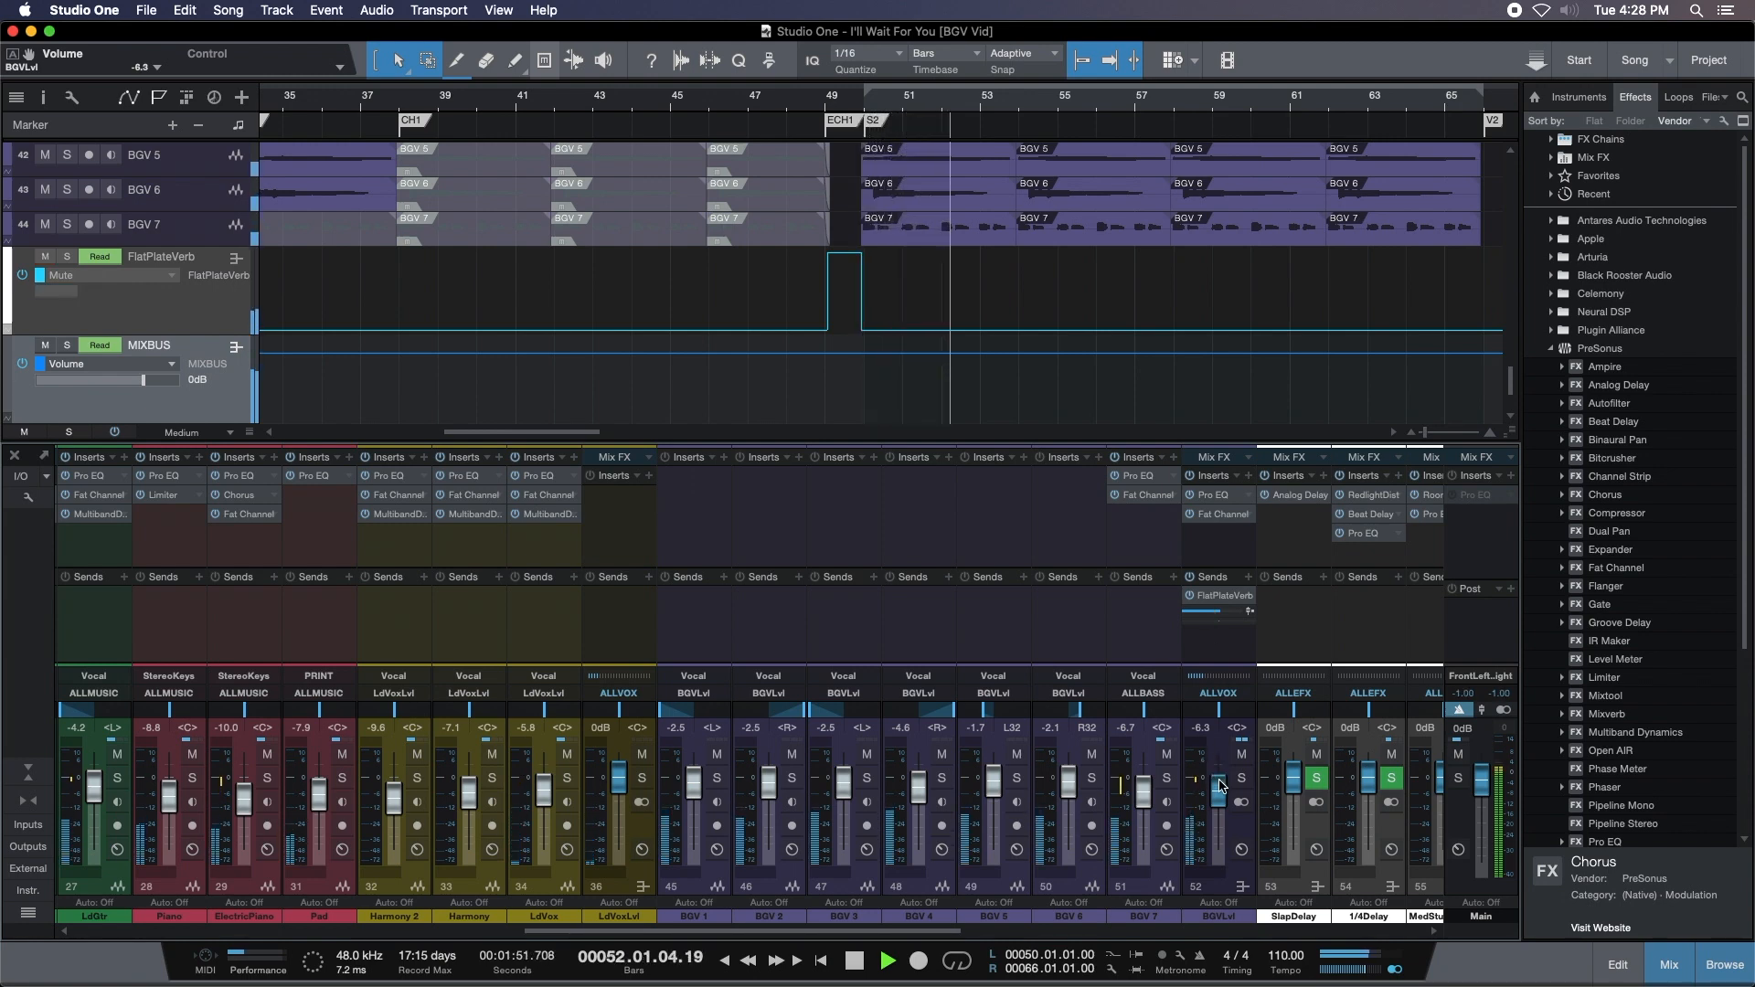
pyautogui.moveTo(1139, 790); pyautogui.dragTo(1143, 792)
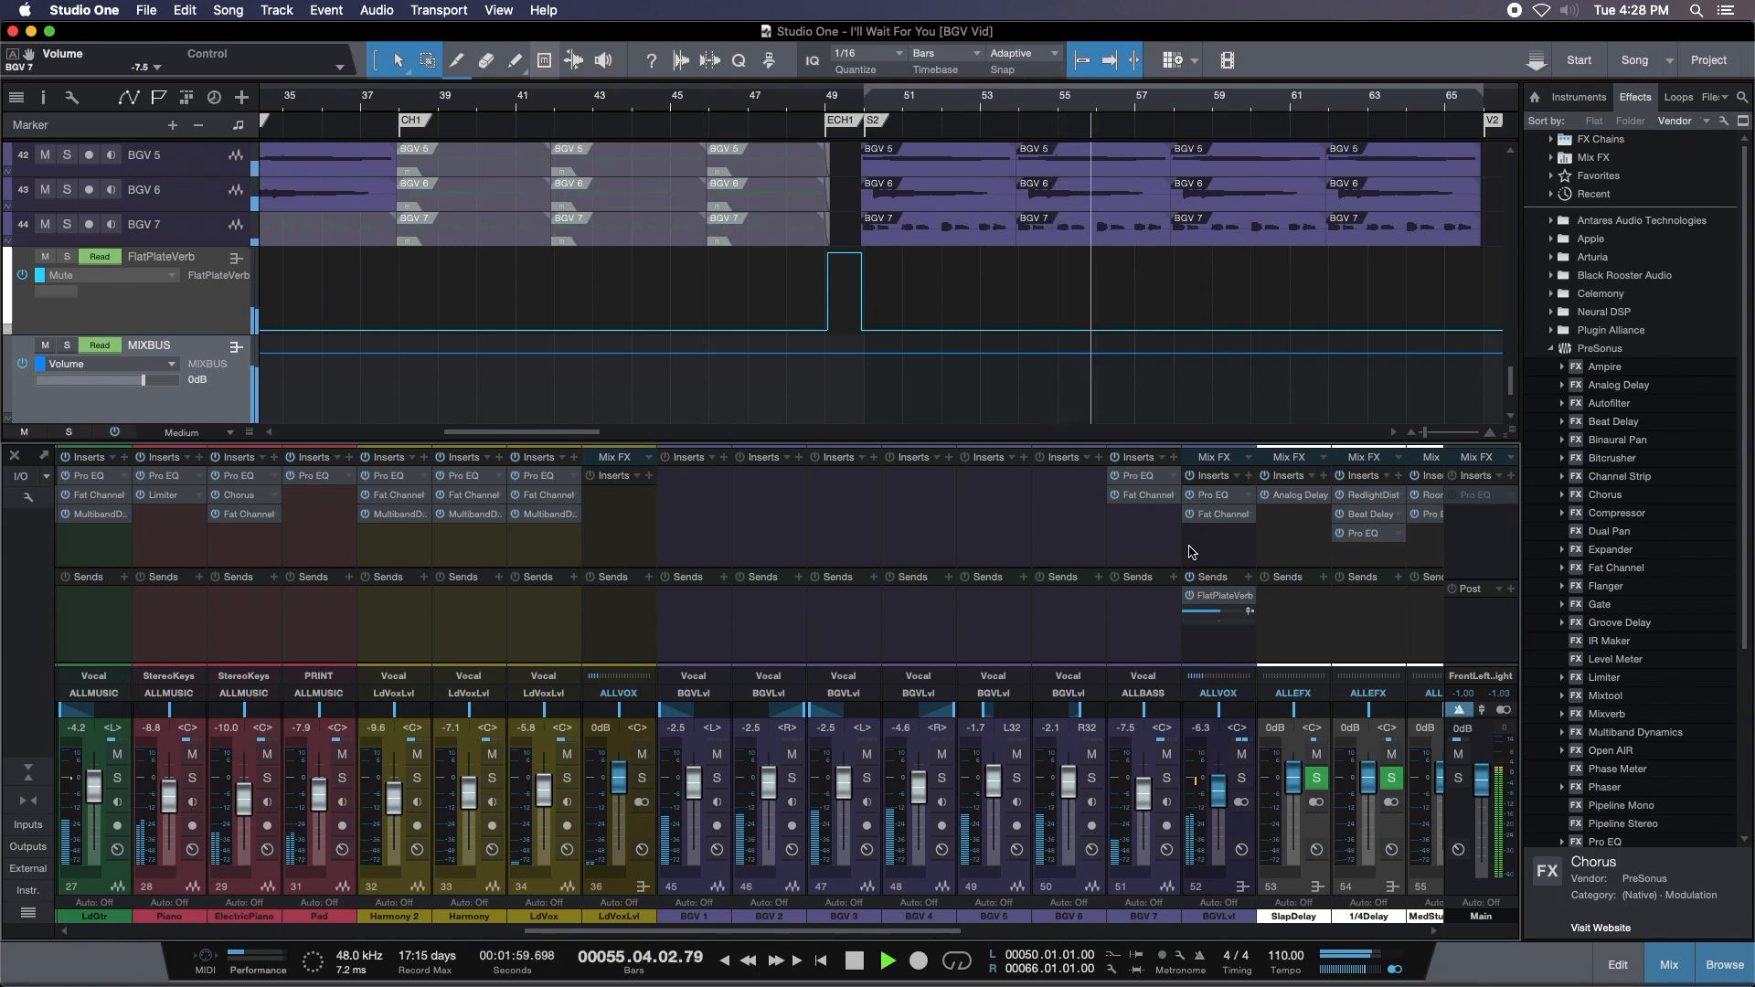
pyautogui.press('space')
# Examine the FlatPlateVerb mute automation around the ECH1 marker at bar 49 and its channel in the mixer.
pyautogui.click(801, 101)
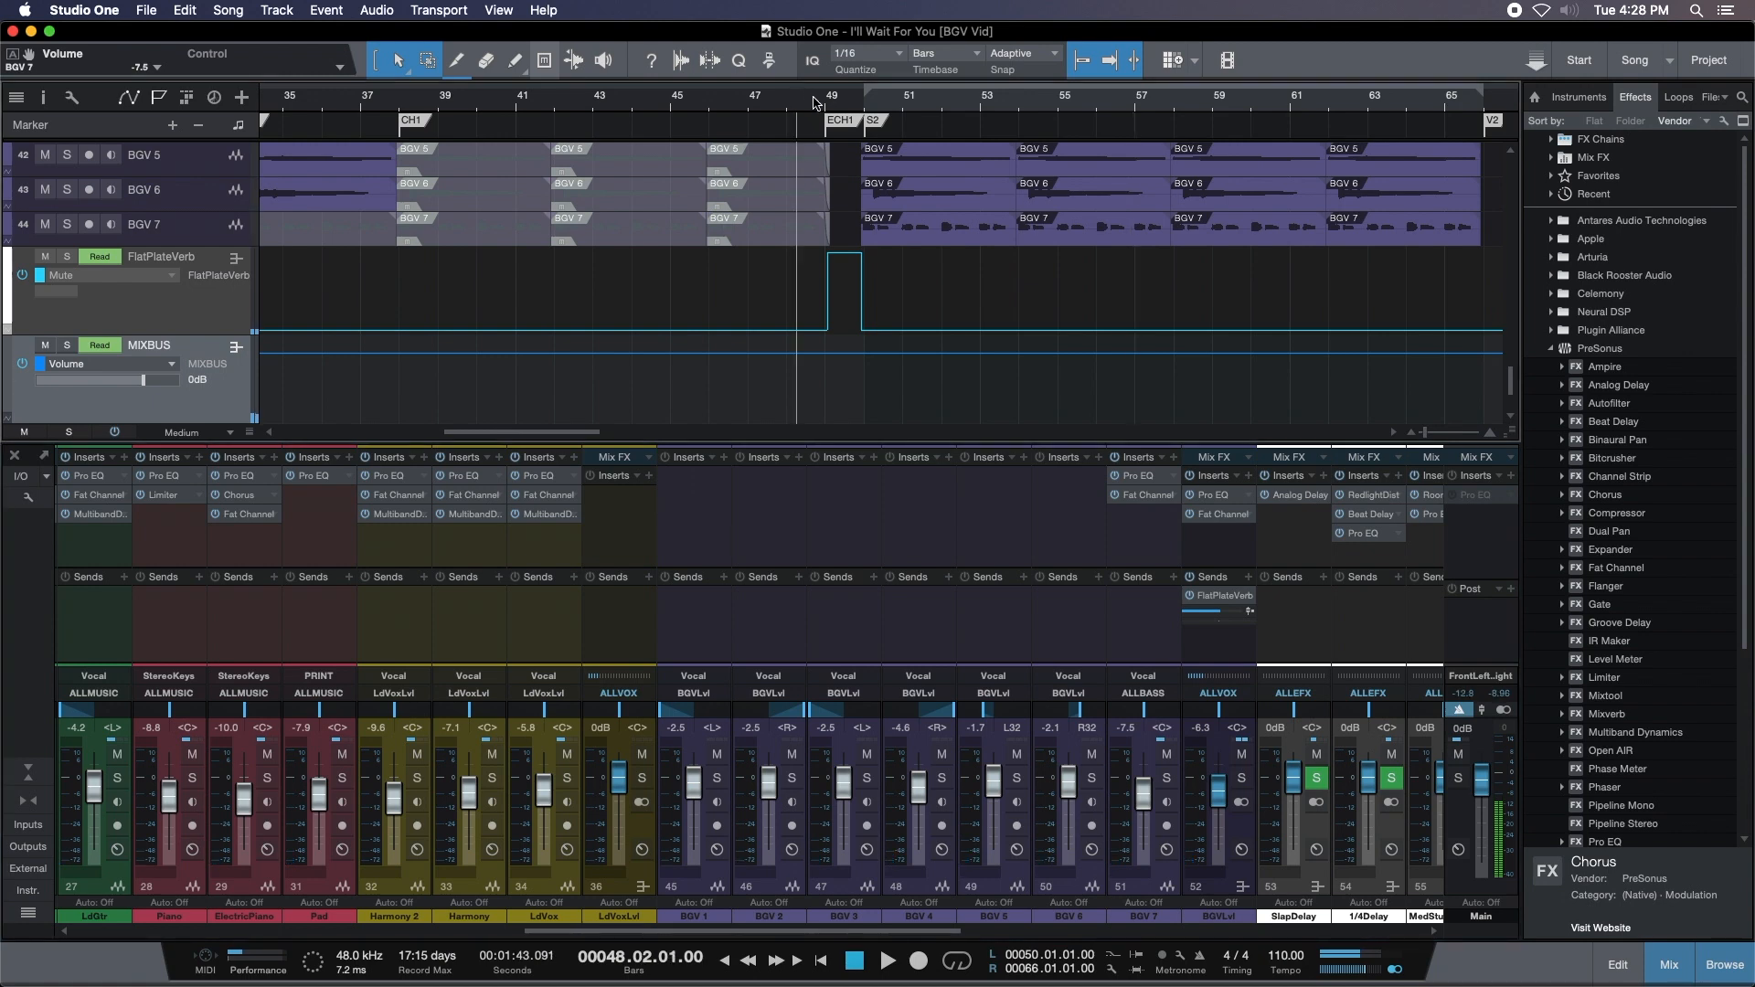
pyautogui.moveTo(843, 105); pyautogui.dragTo(738, 141)
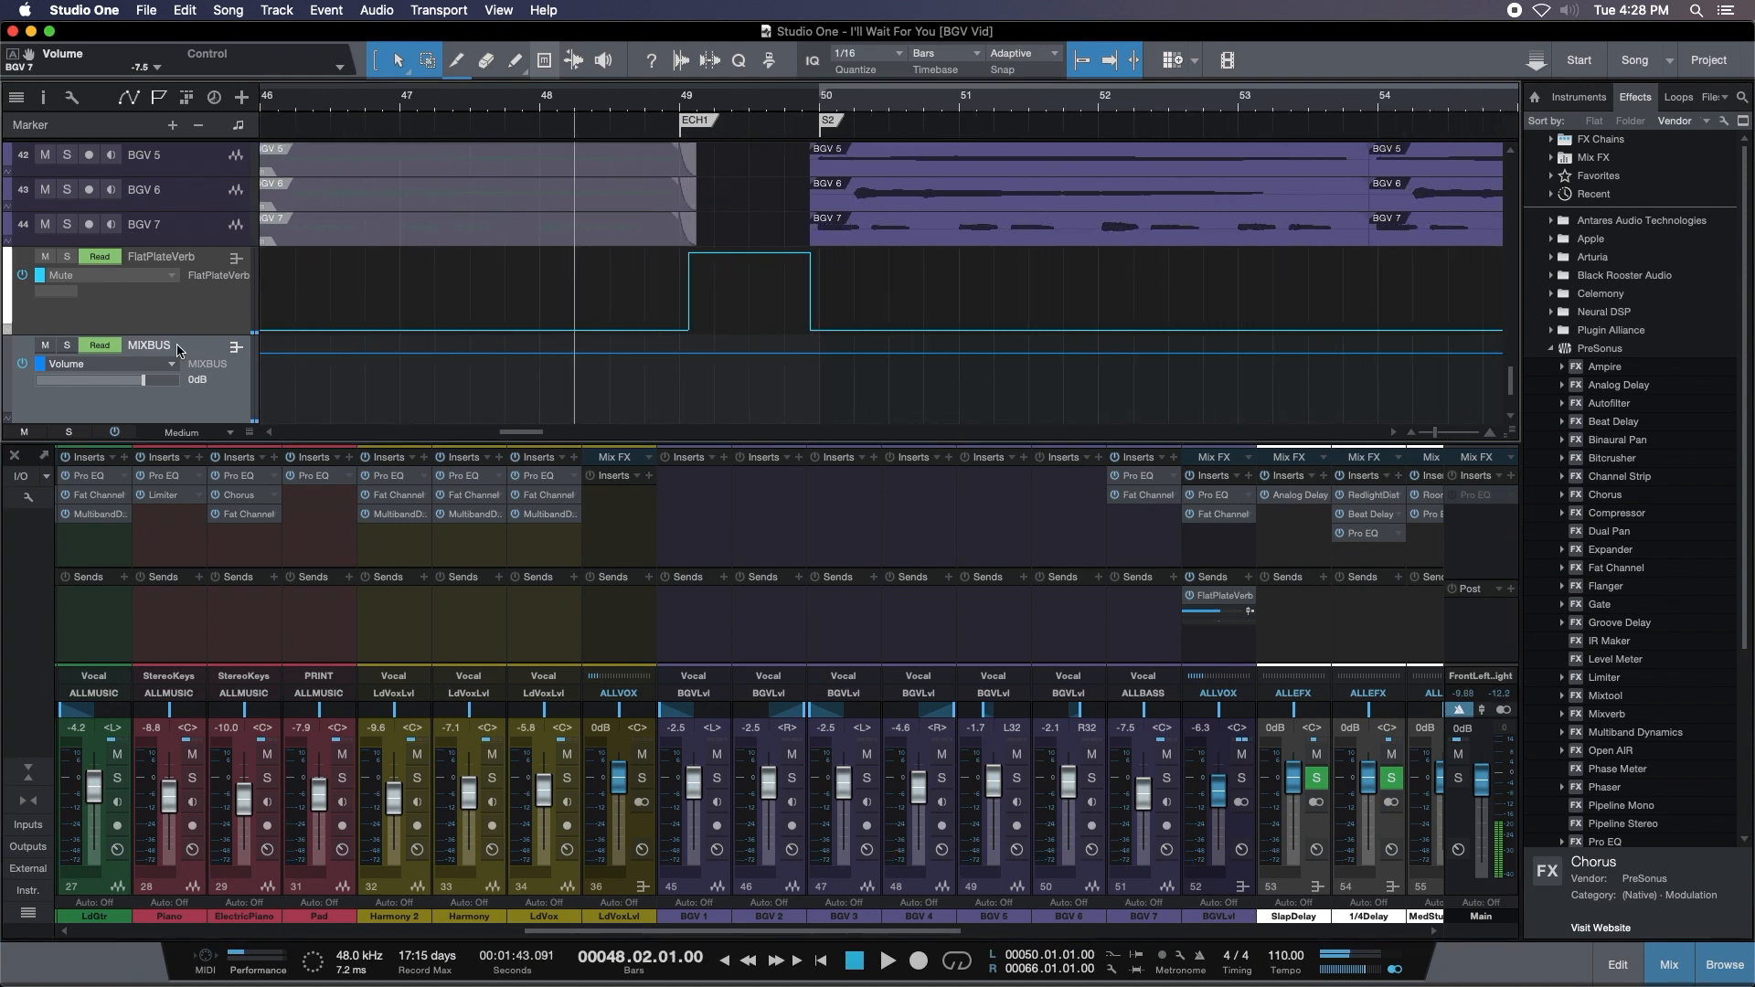
pyautogui.click(207, 312)
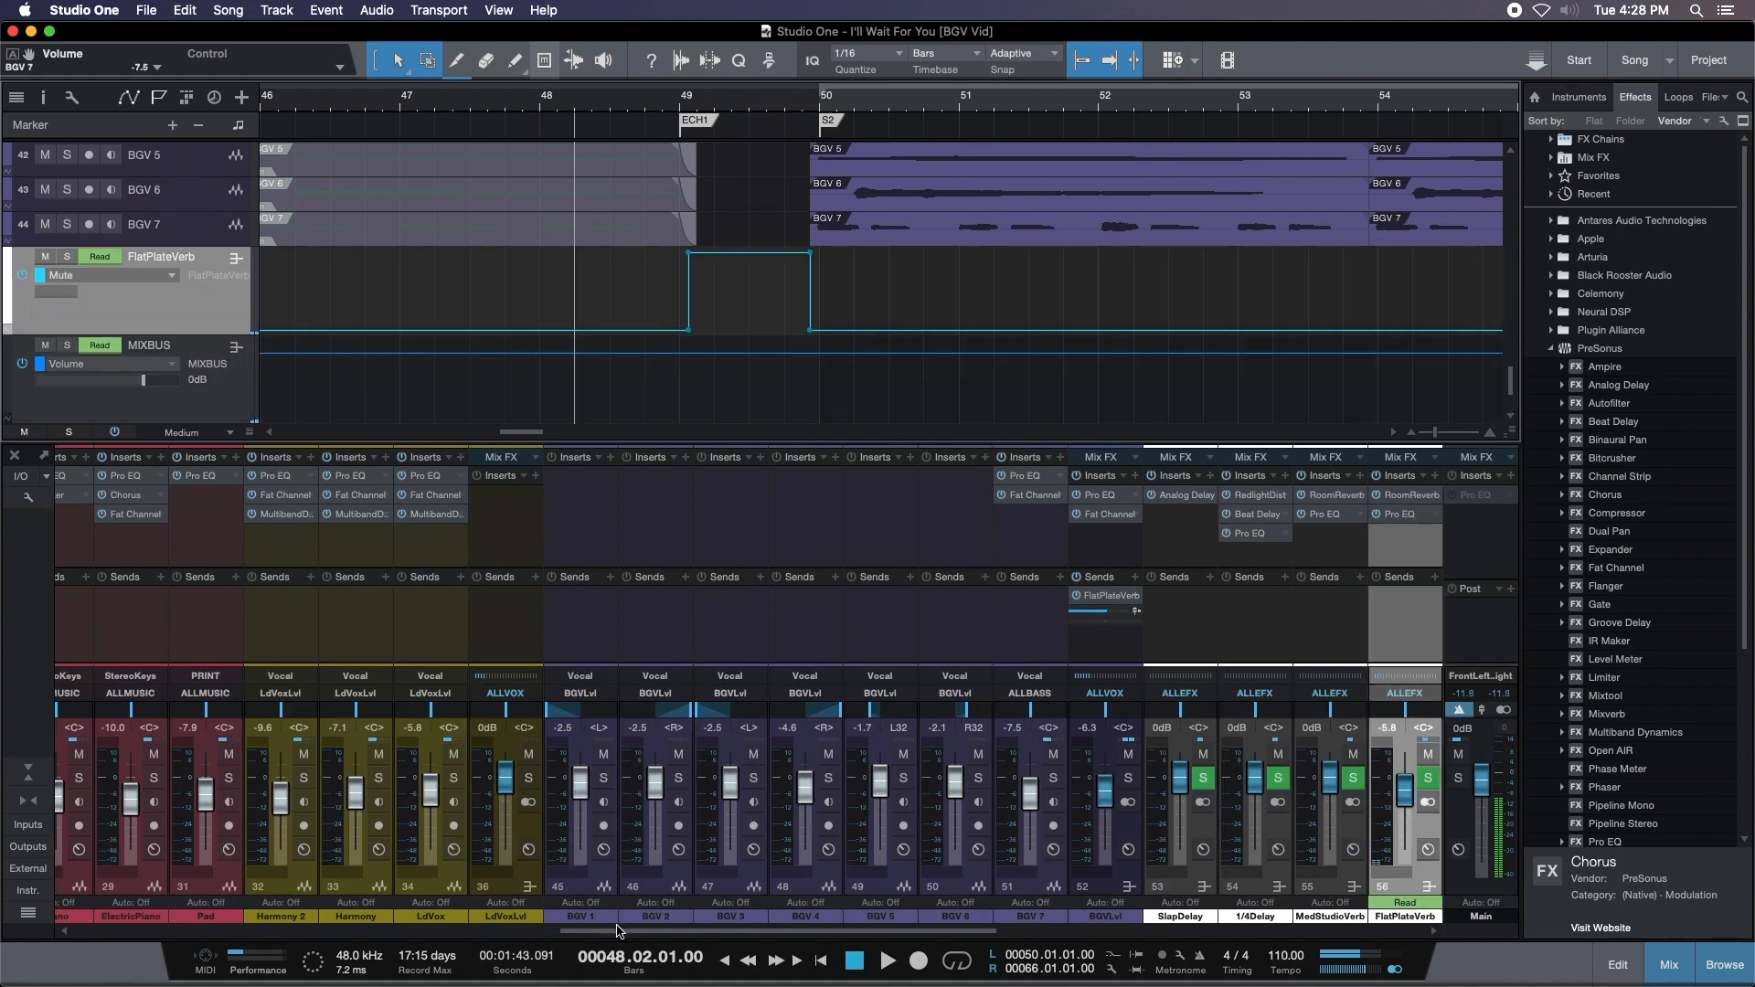
pyautogui.moveTo(681, 931); pyautogui.dragTo(829, 931)
pyautogui.moveTo(745, 99); pyautogui.dragTo(769, 129)
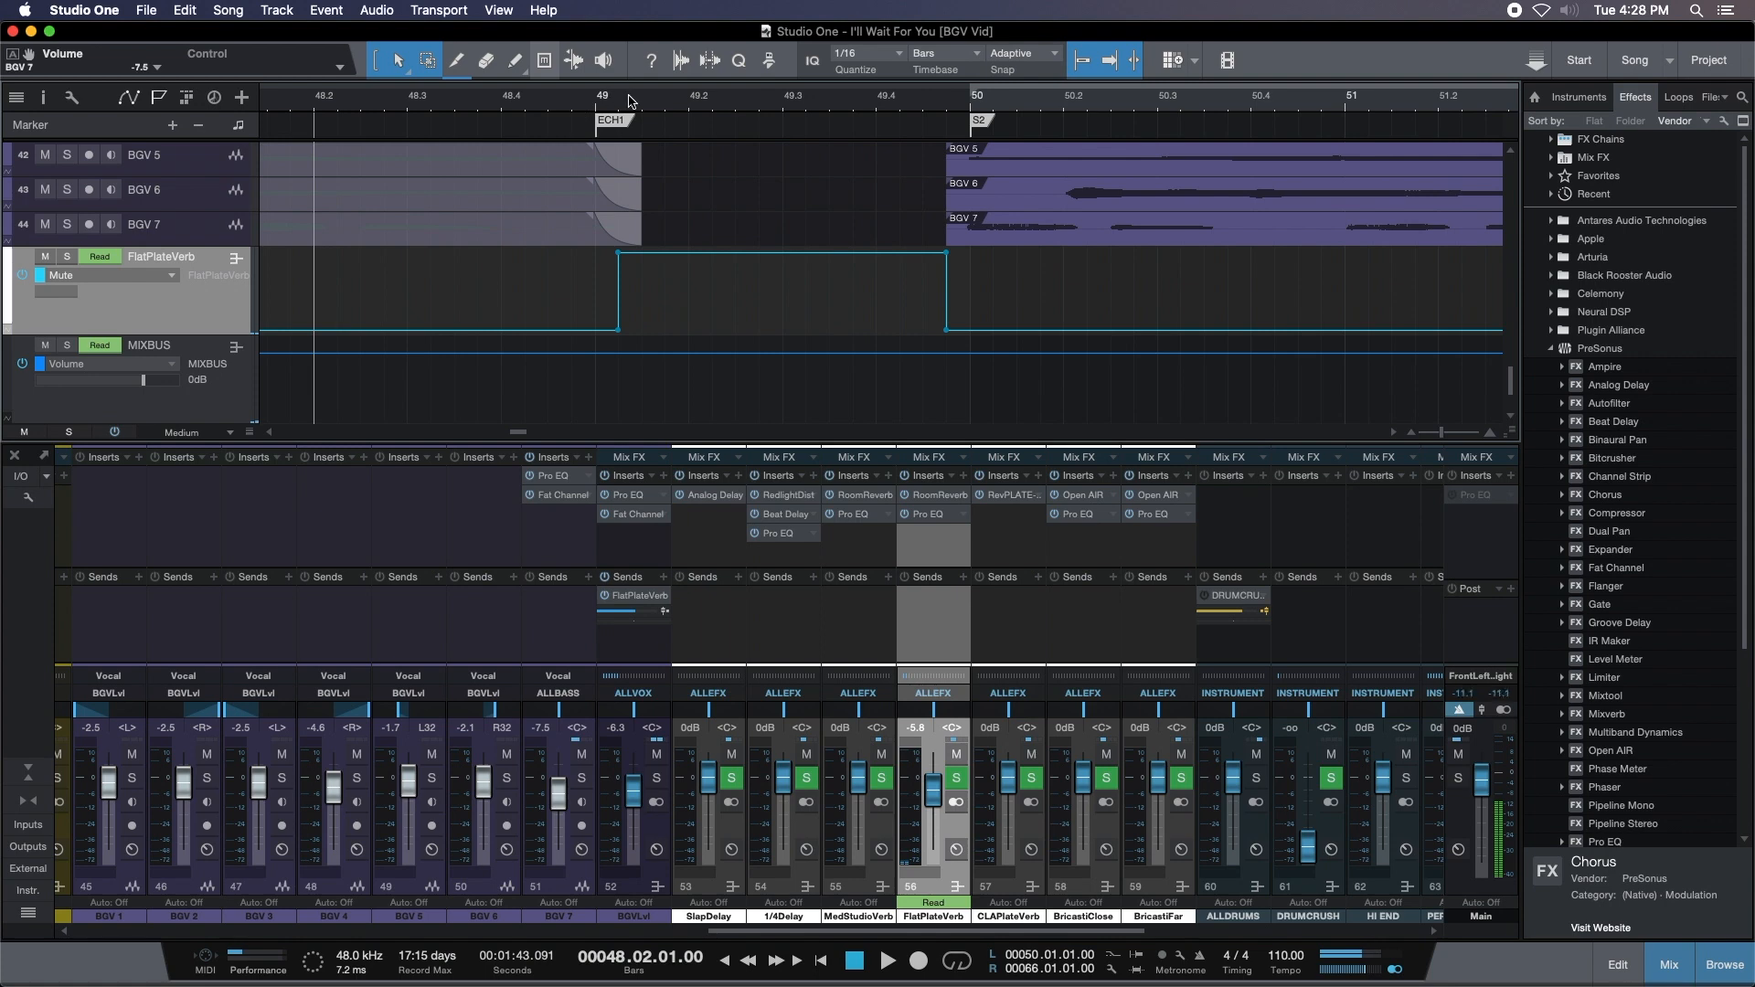
pyautogui.scroll(1, 792, 314)
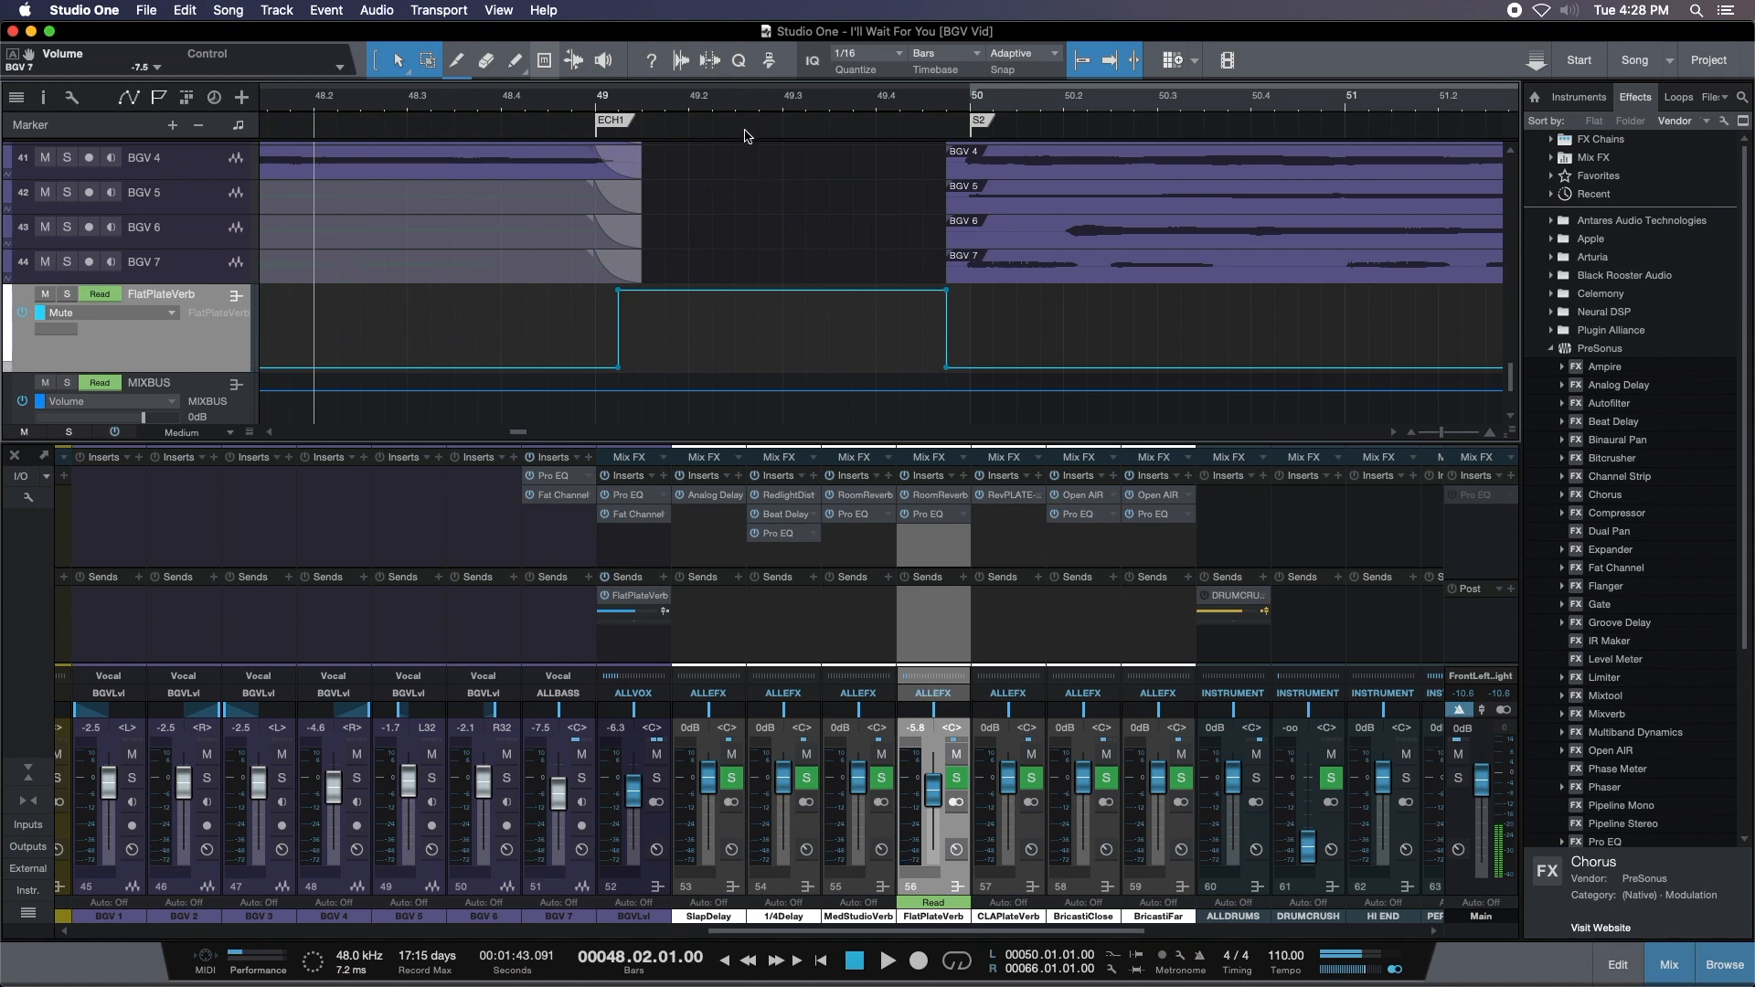
pyautogui.click(590, 100)
pyautogui.moveTo(589, 101); pyautogui.dragTo(1003, 7)
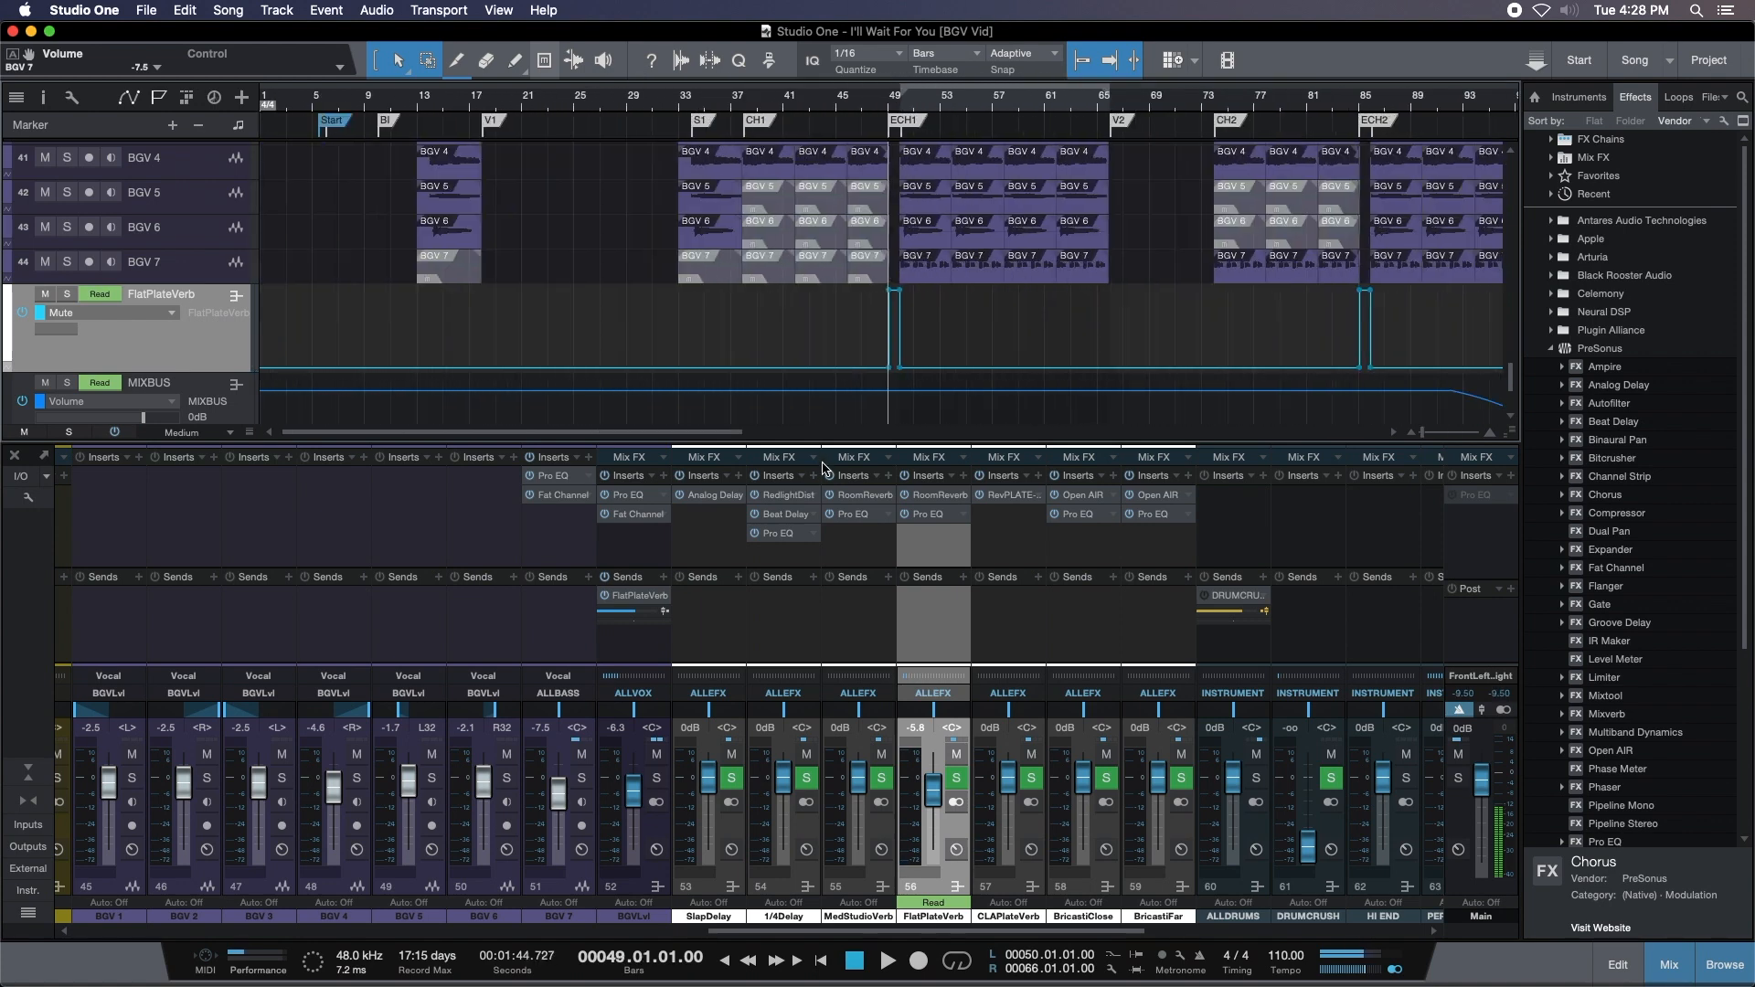
# Hide the mixer to show the full song arrangement with compact tracks, and save the song.
pyautogui.press('F3')
pyautogui.scroll(5, 657, 576)
pyautogui.scroll(-1, 513, 694)
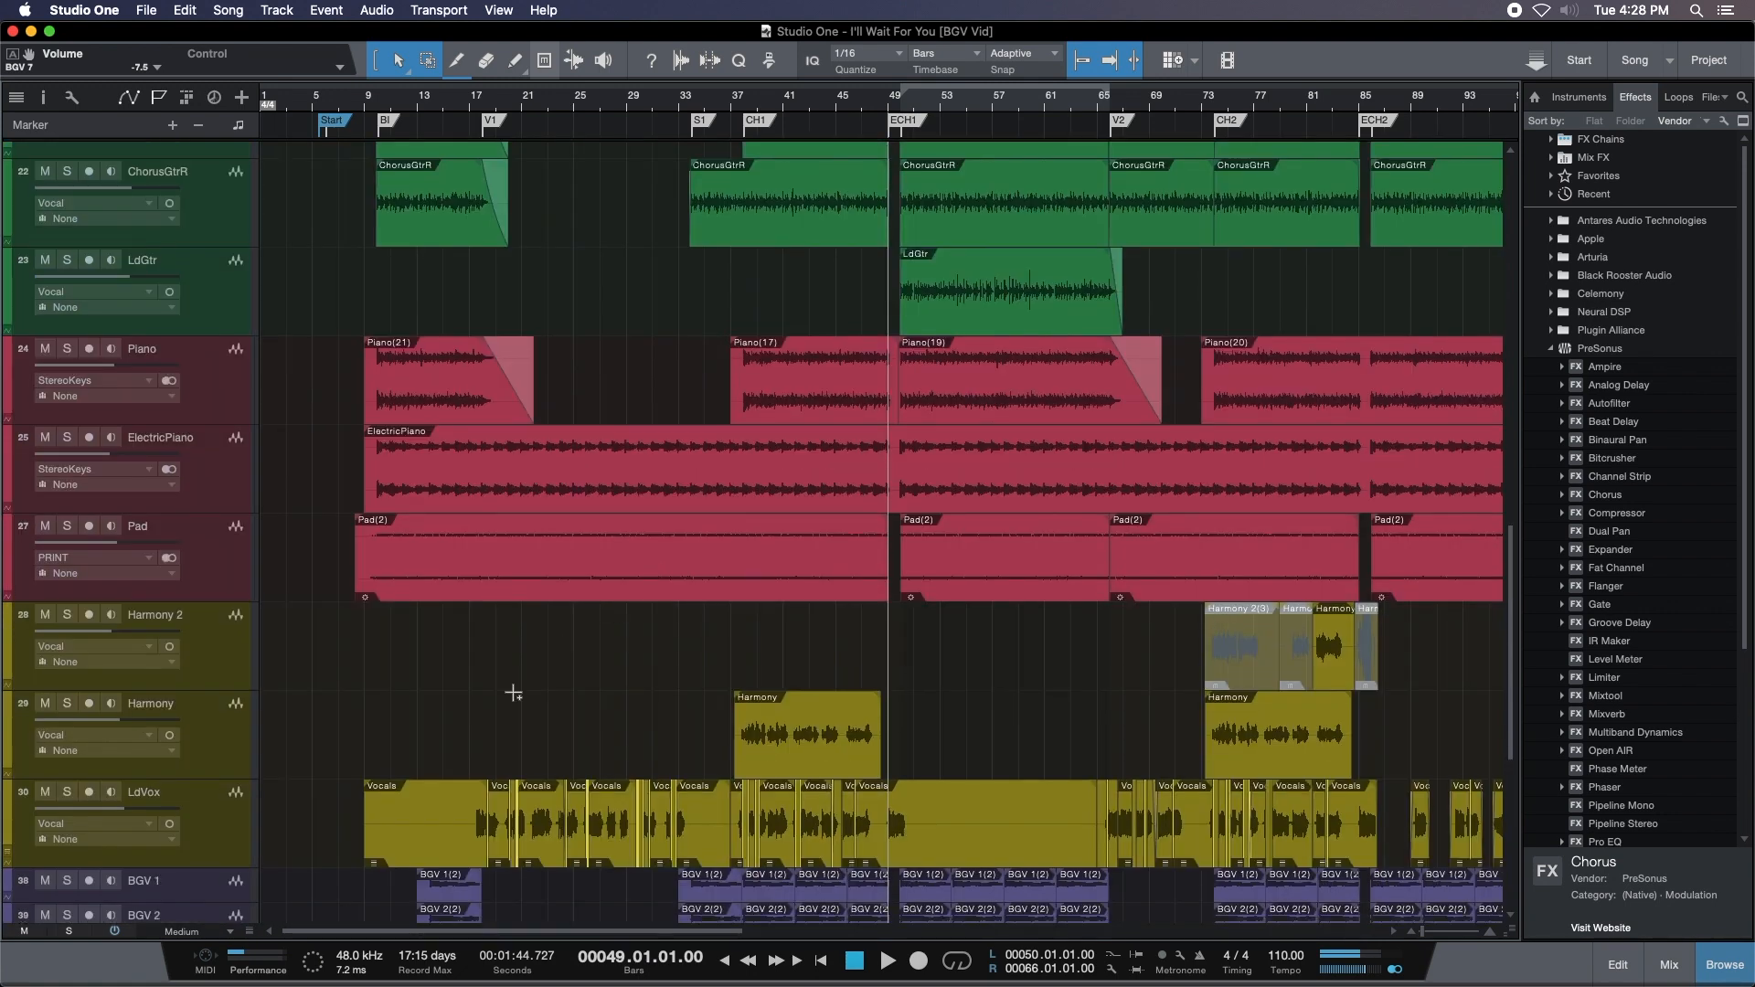
pyautogui.press('z')
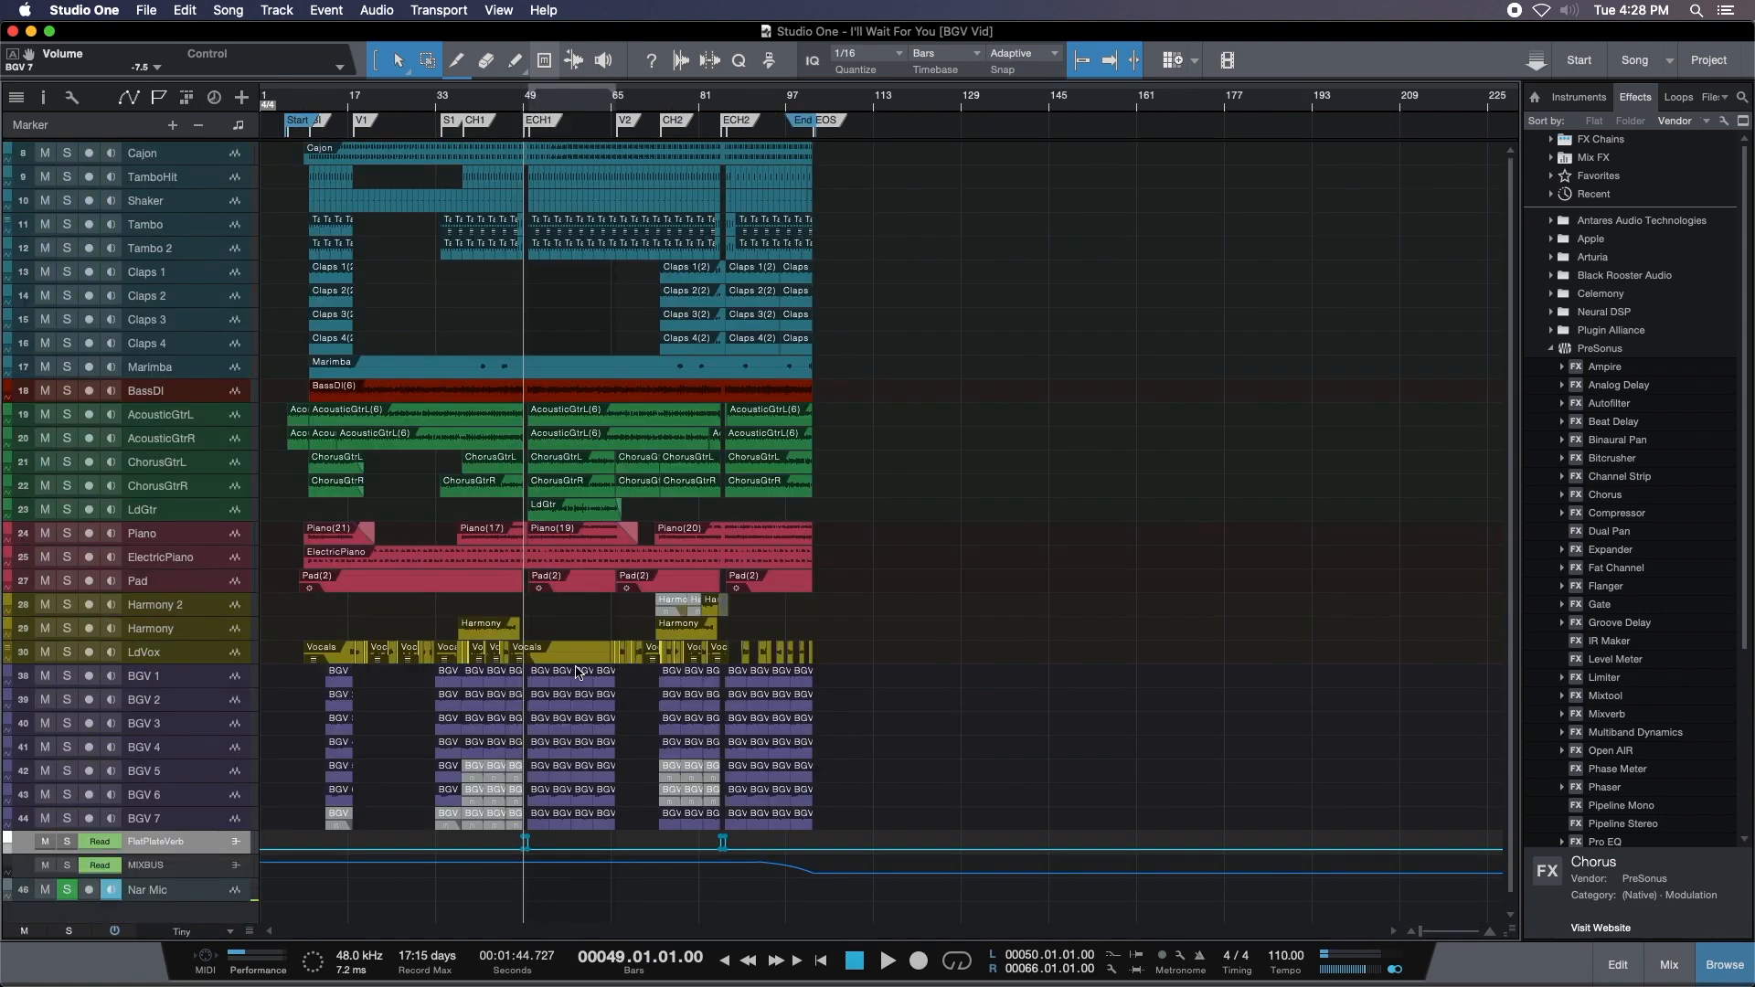
pyautogui.press('super+s')
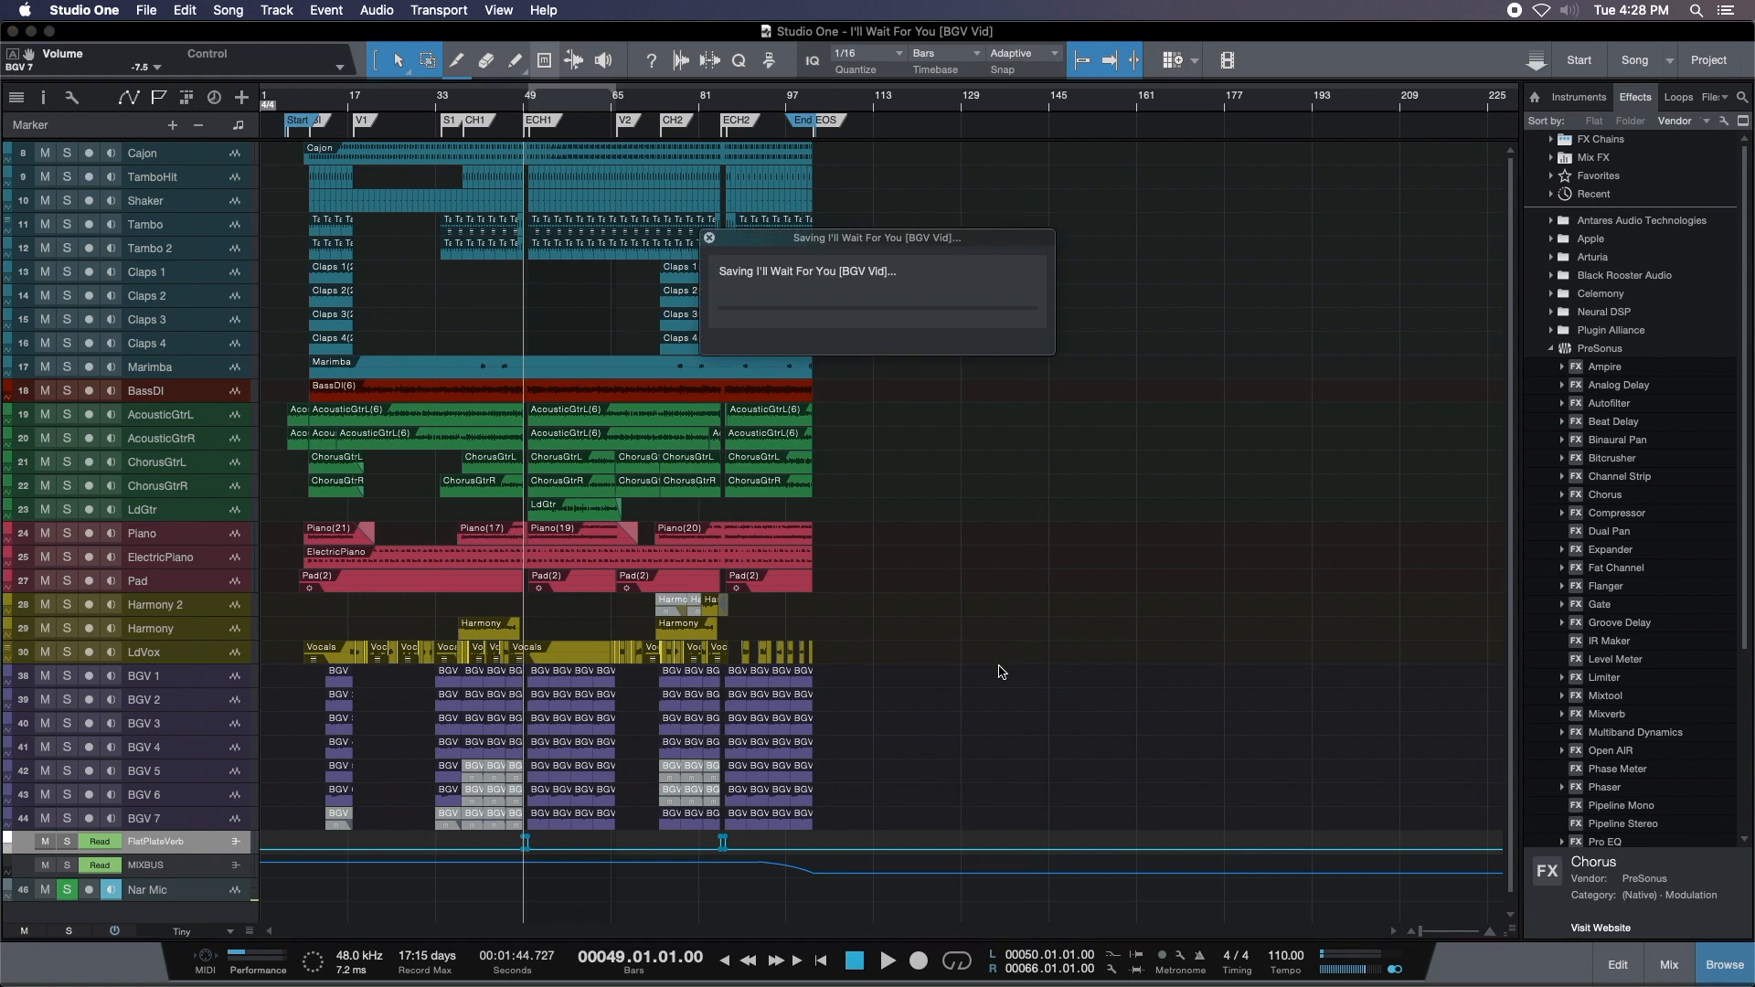